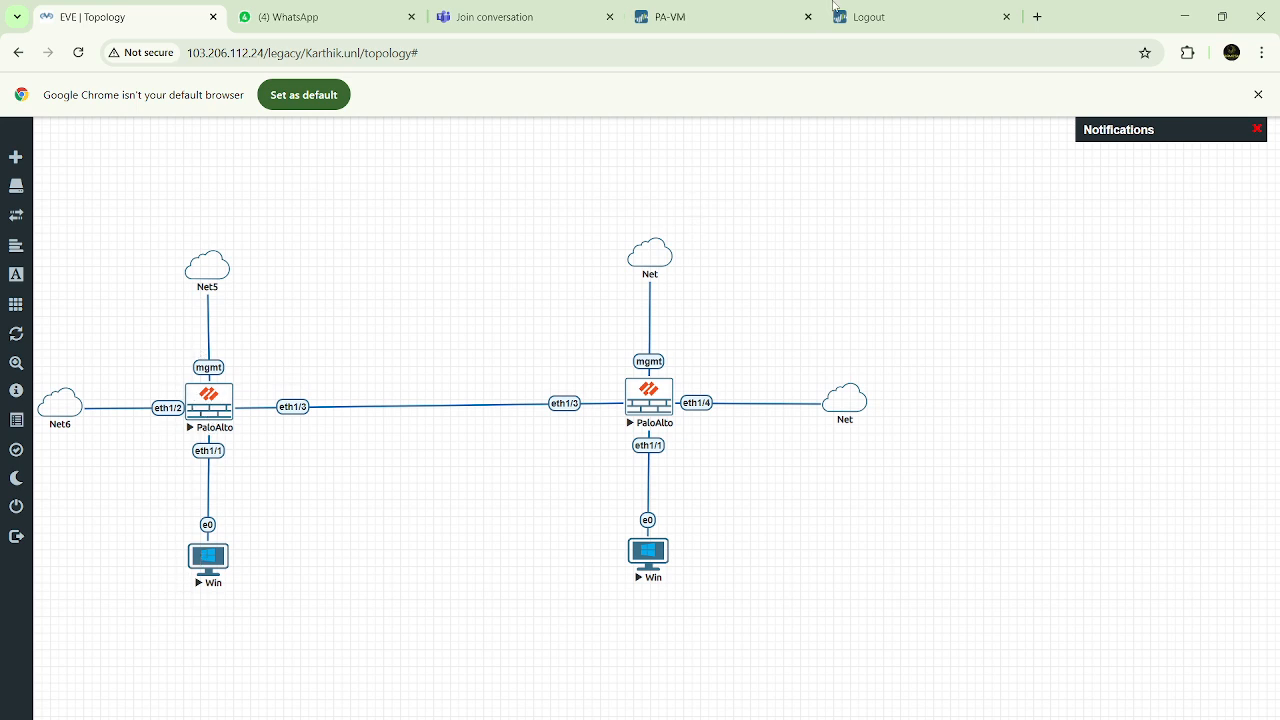
Switch to the PA-VM firewall's web interface and bring up its network configuration
click(752, 17)
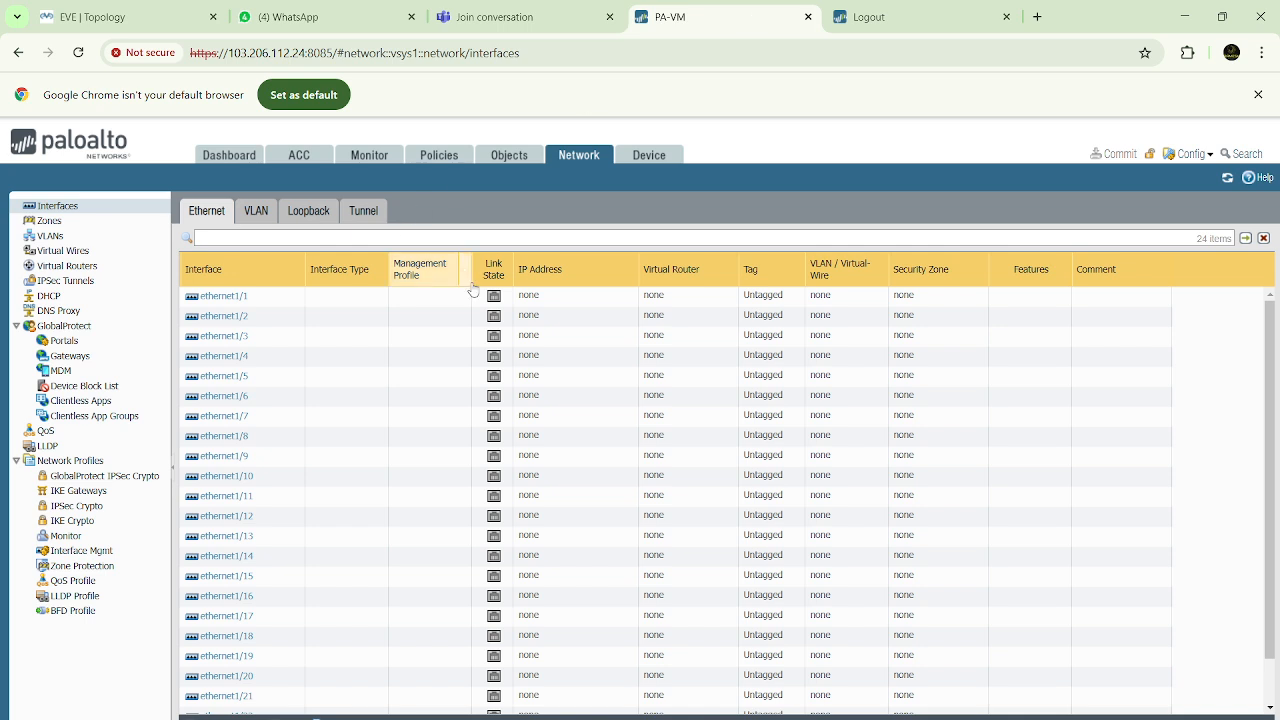
click(891, 17)
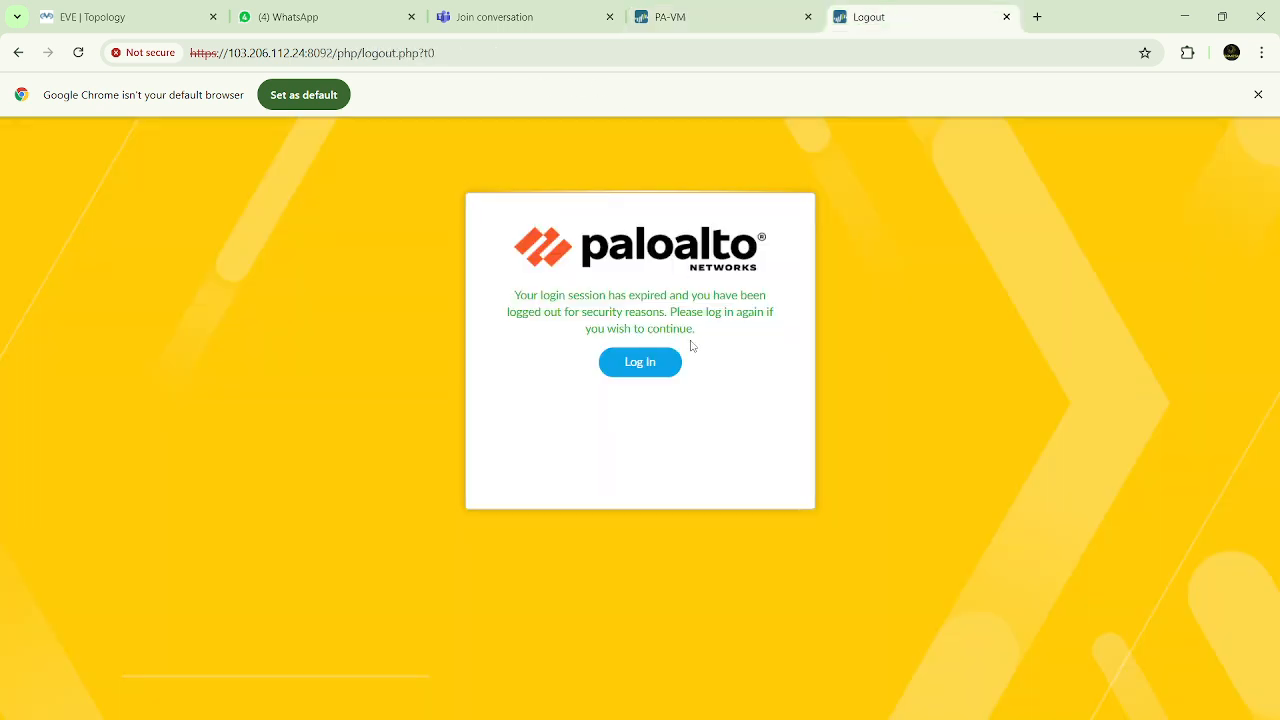
click(735, 19)
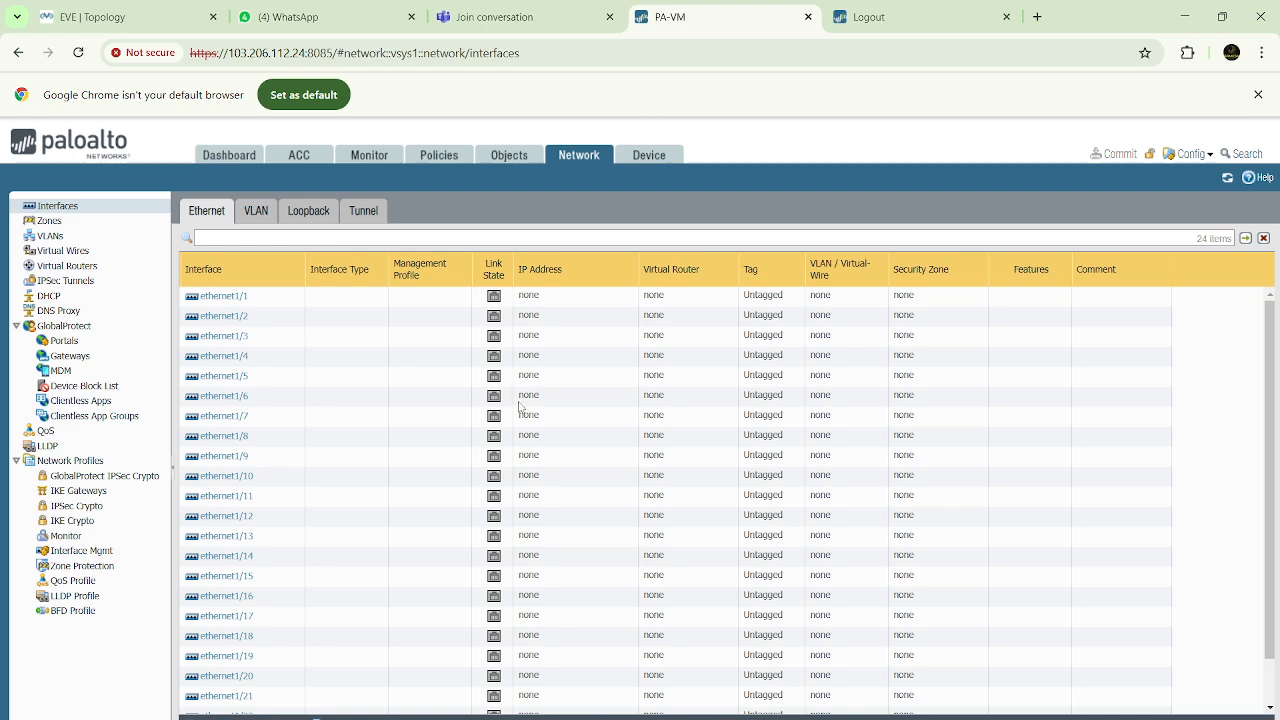
click(650, 156)
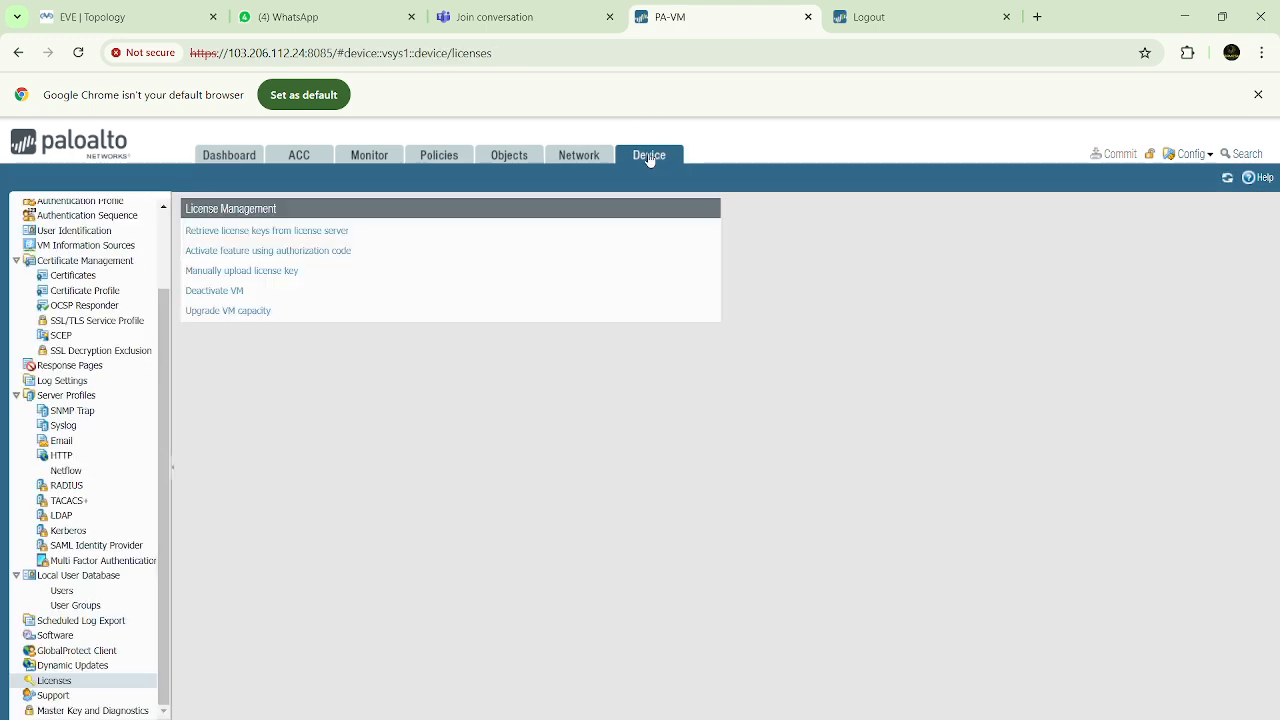
click(576, 158)
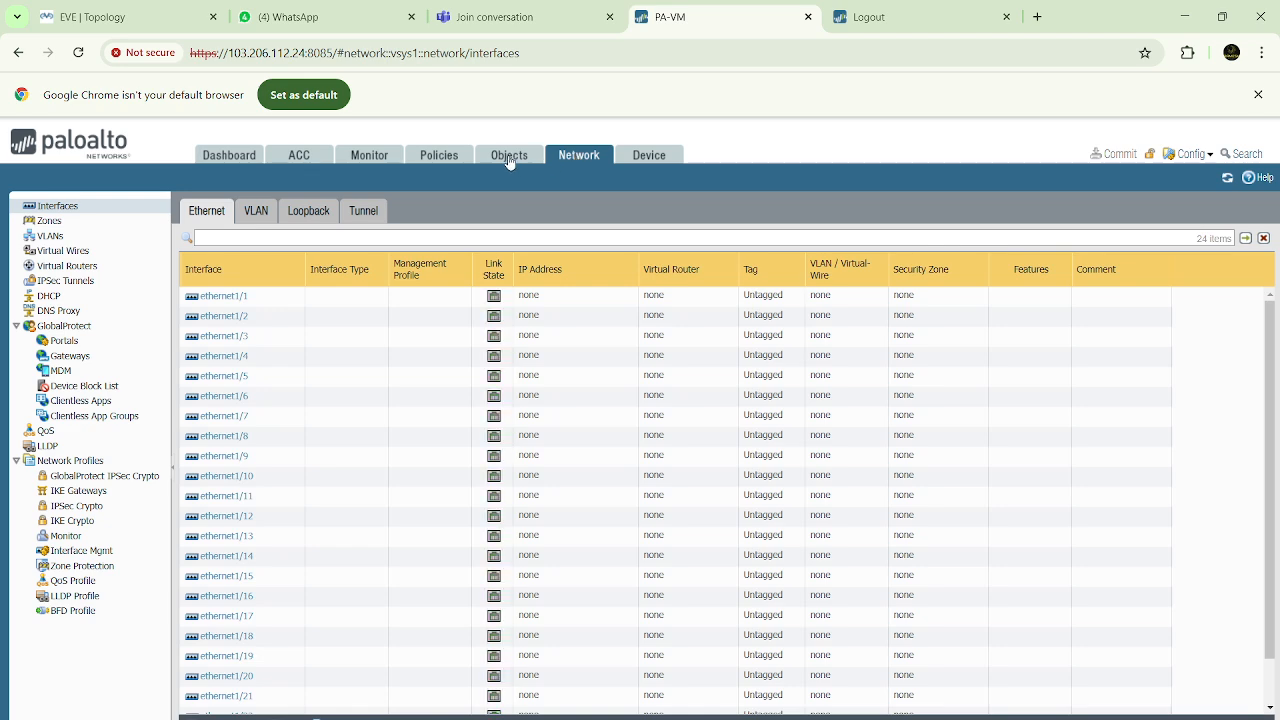
Add a security zone named Inside with the type Layer3
click(50, 221)
click(188, 717)
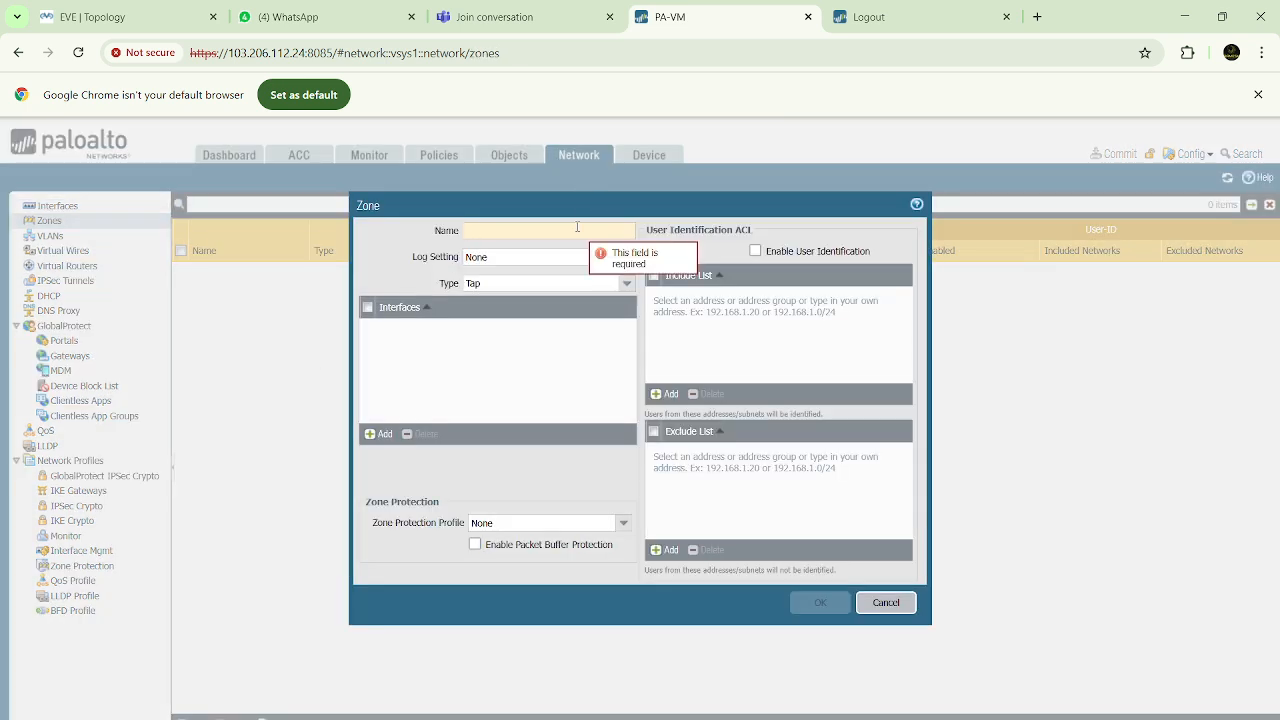
text(1)
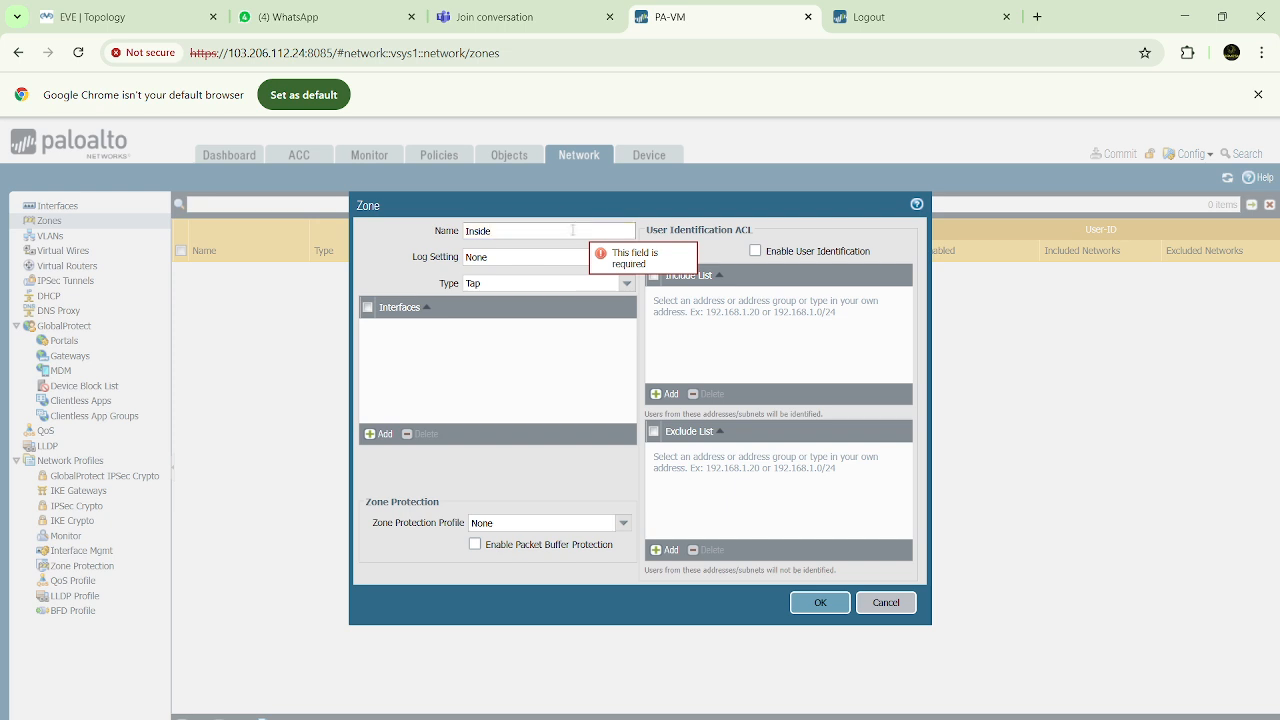
click(627, 284)
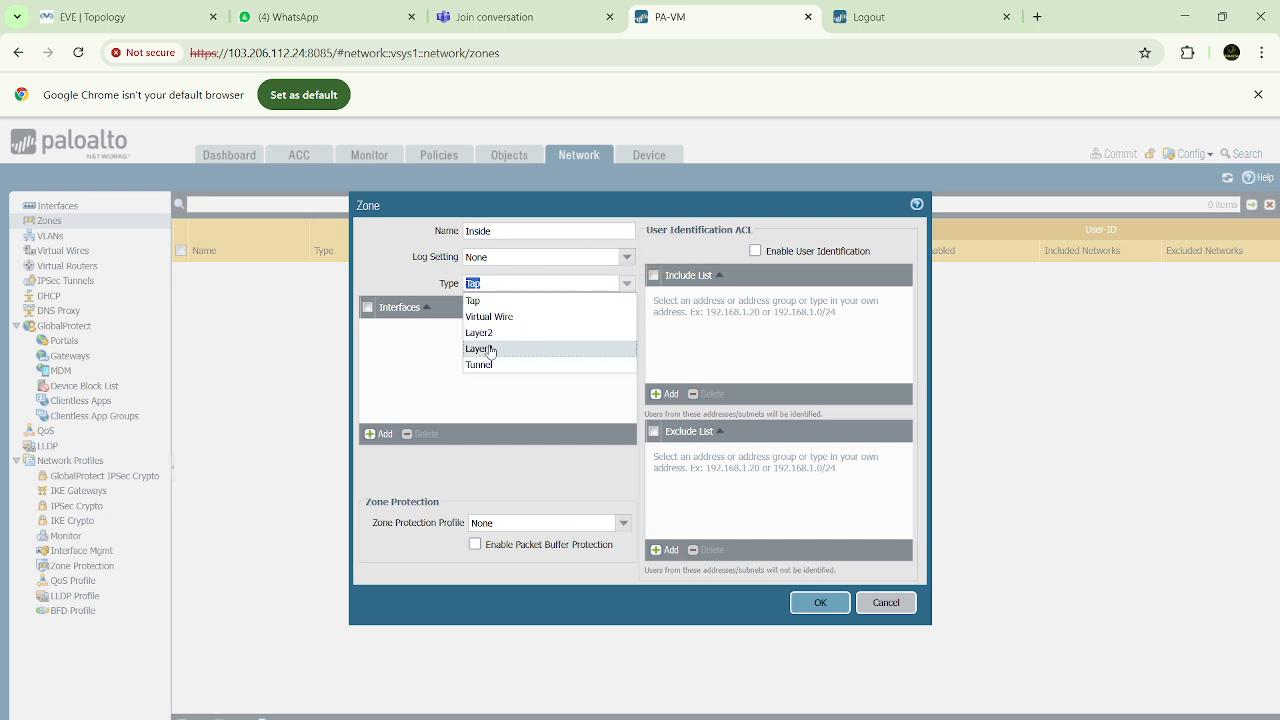
click(492, 349)
click(822, 604)
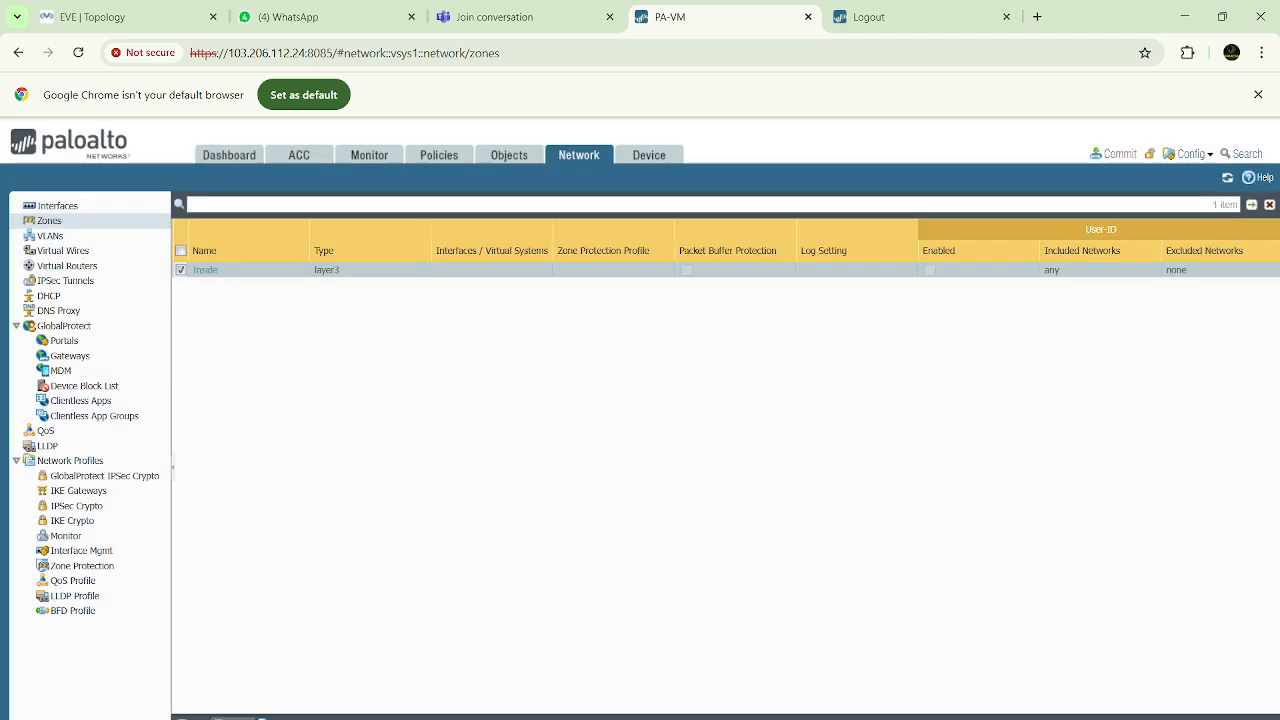
Add a security zone named Outside with the type Layer3
click(195, 717)
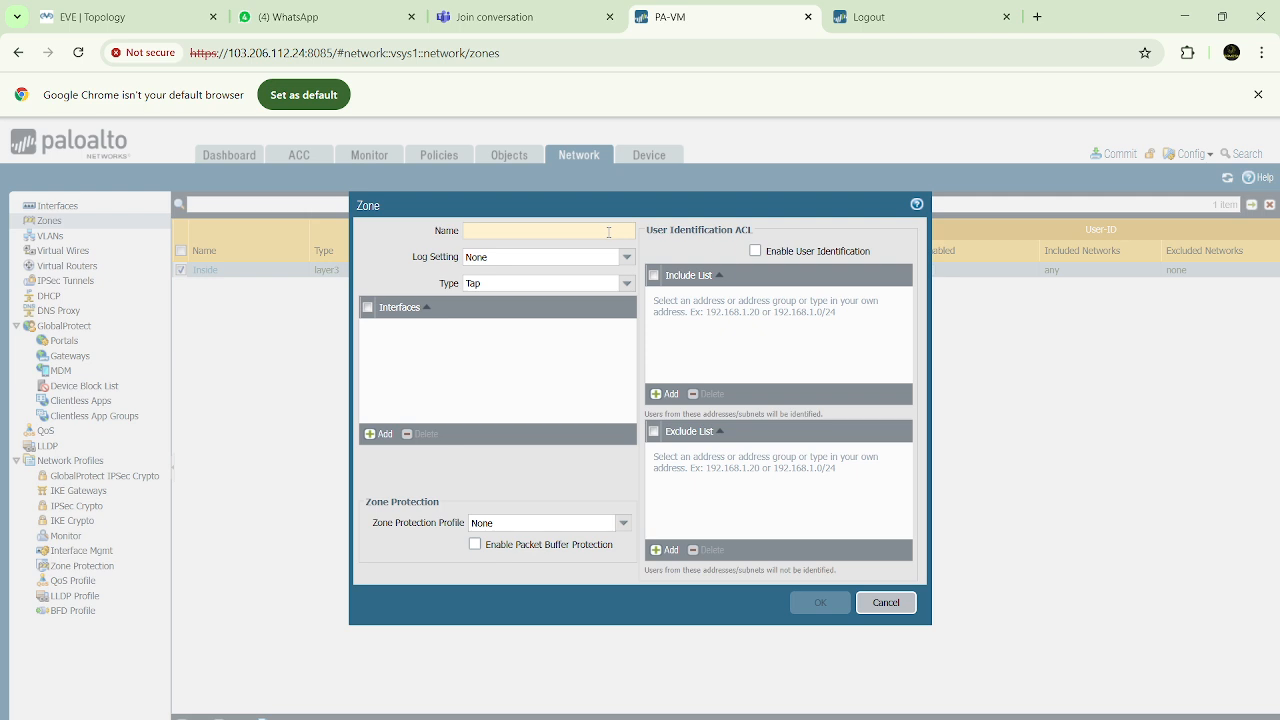
text(Outside)
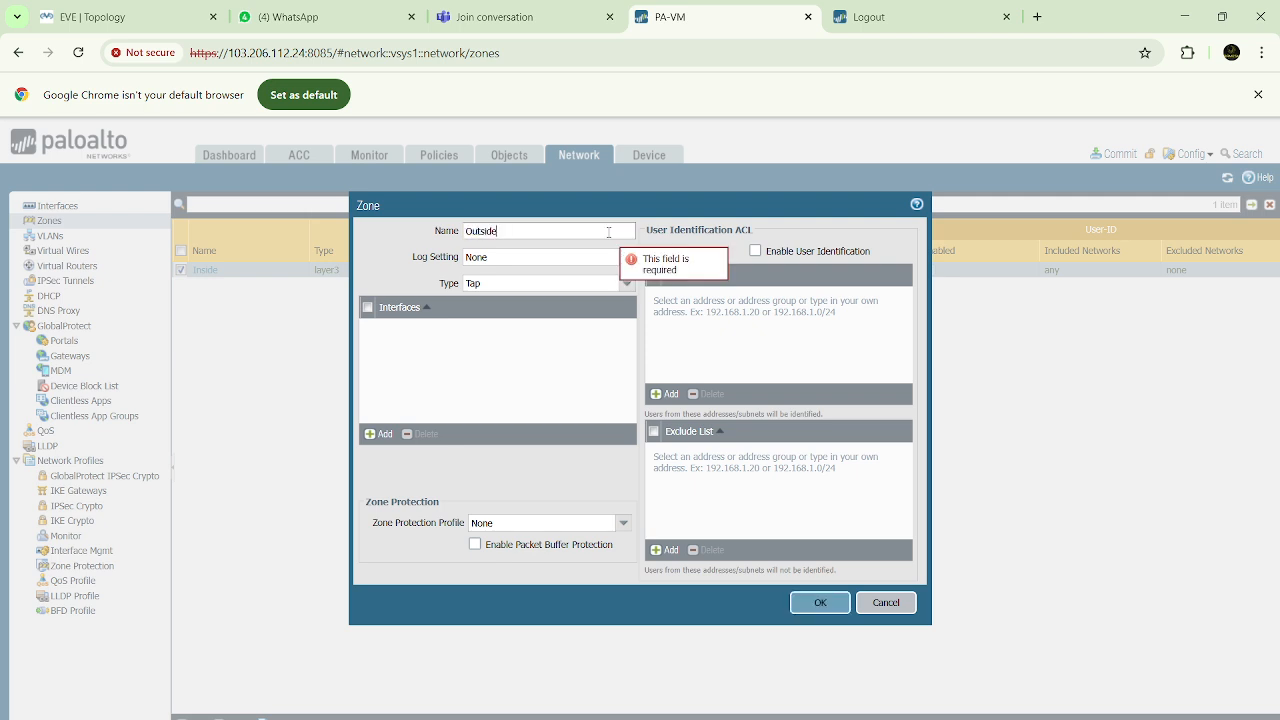
click(627, 284)
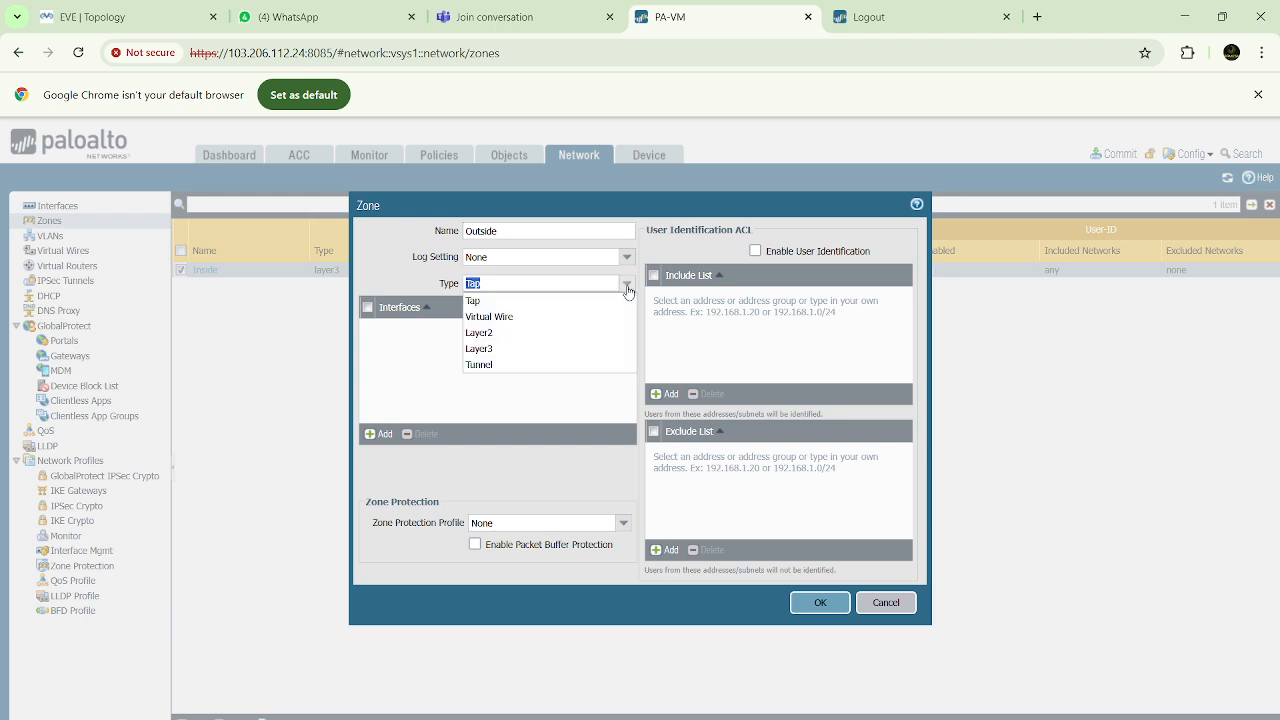
click(503, 349)
click(819, 602)
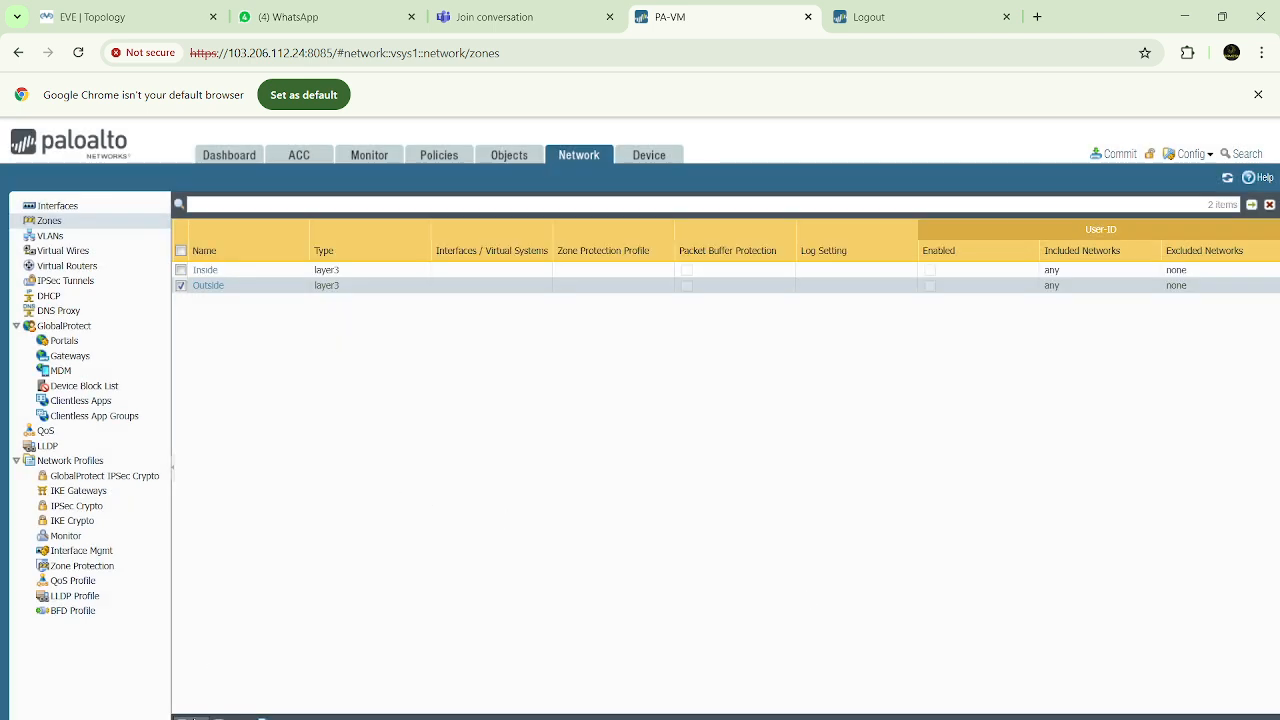
Add a security zone named VPN with the type Layer3
click(194, 718)
click(572, 229)
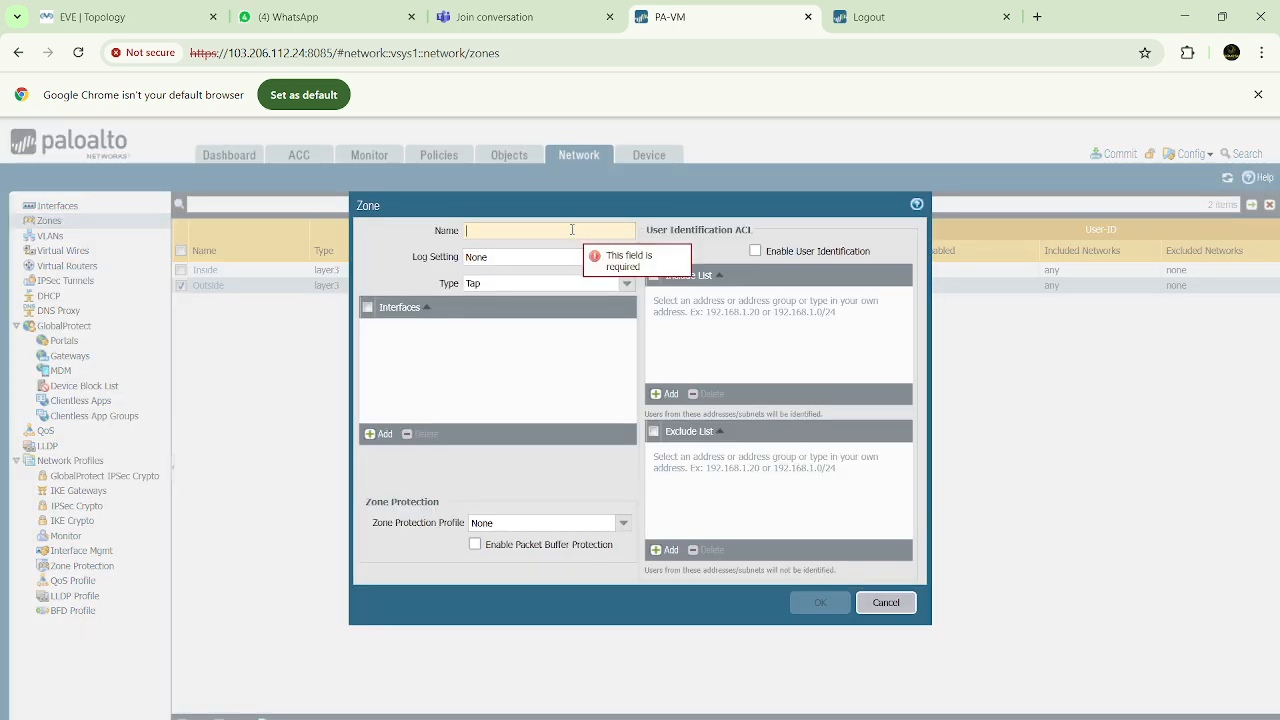
text(VPN)
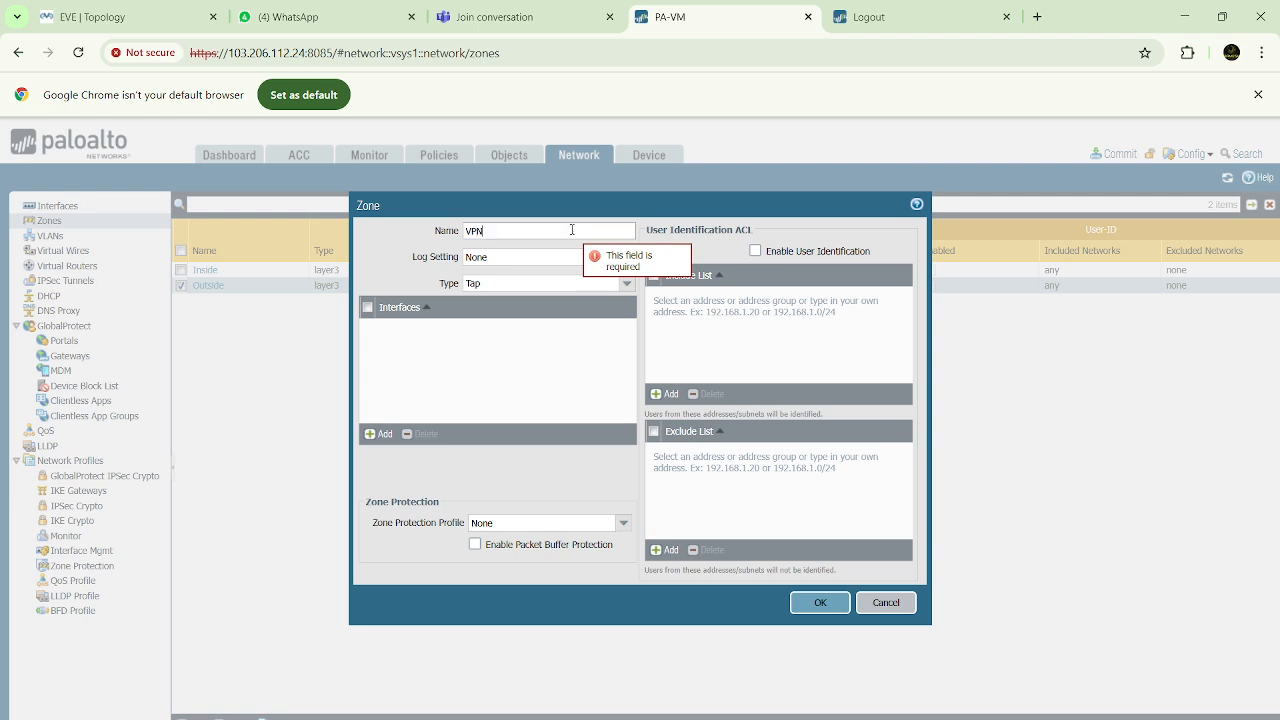
click(629, 285)
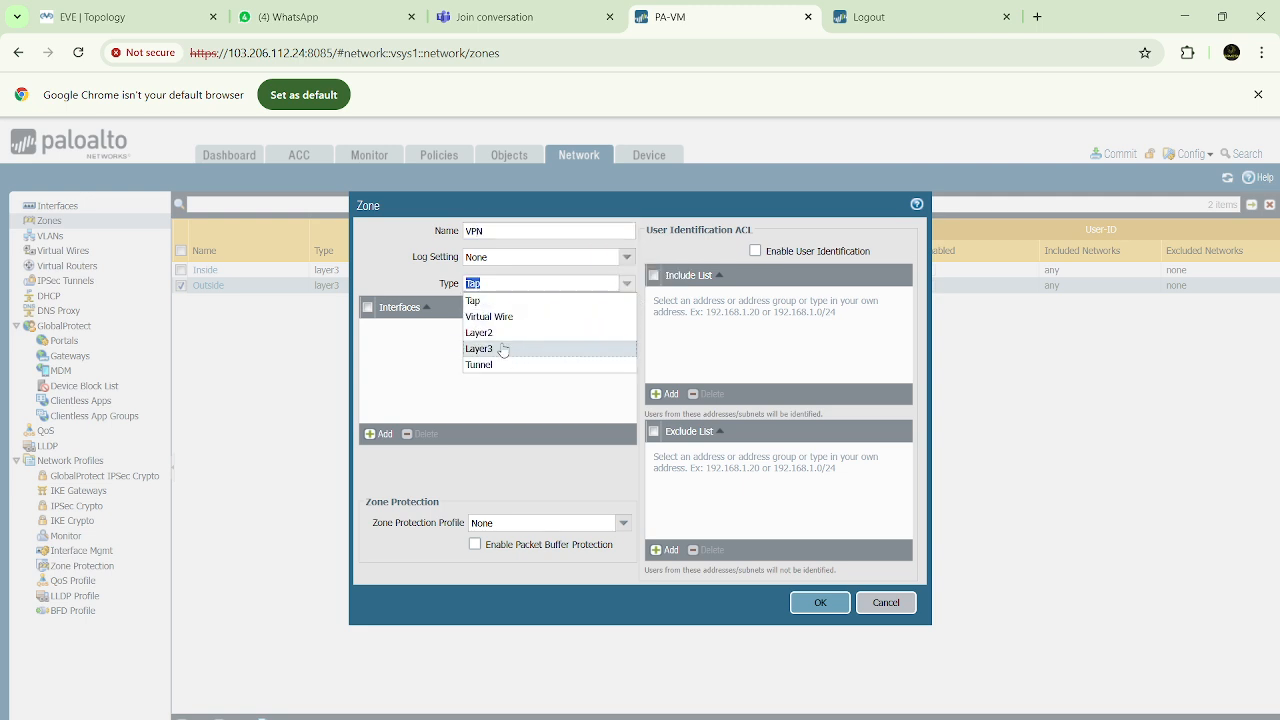
click(503, 350)
click(821, 606)
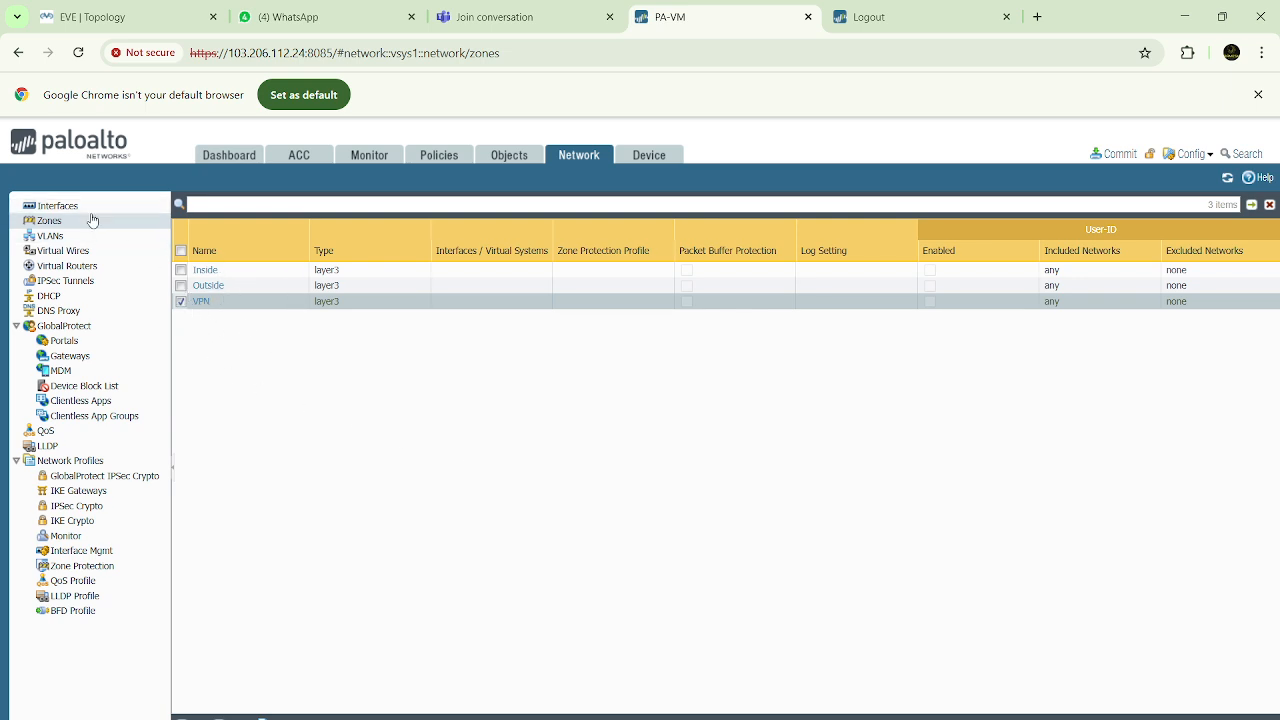
After checking the EVE topology, set interface ethernet1/1 to Layer3 with the default virtual router and the Inside security zone
click(60, 206)
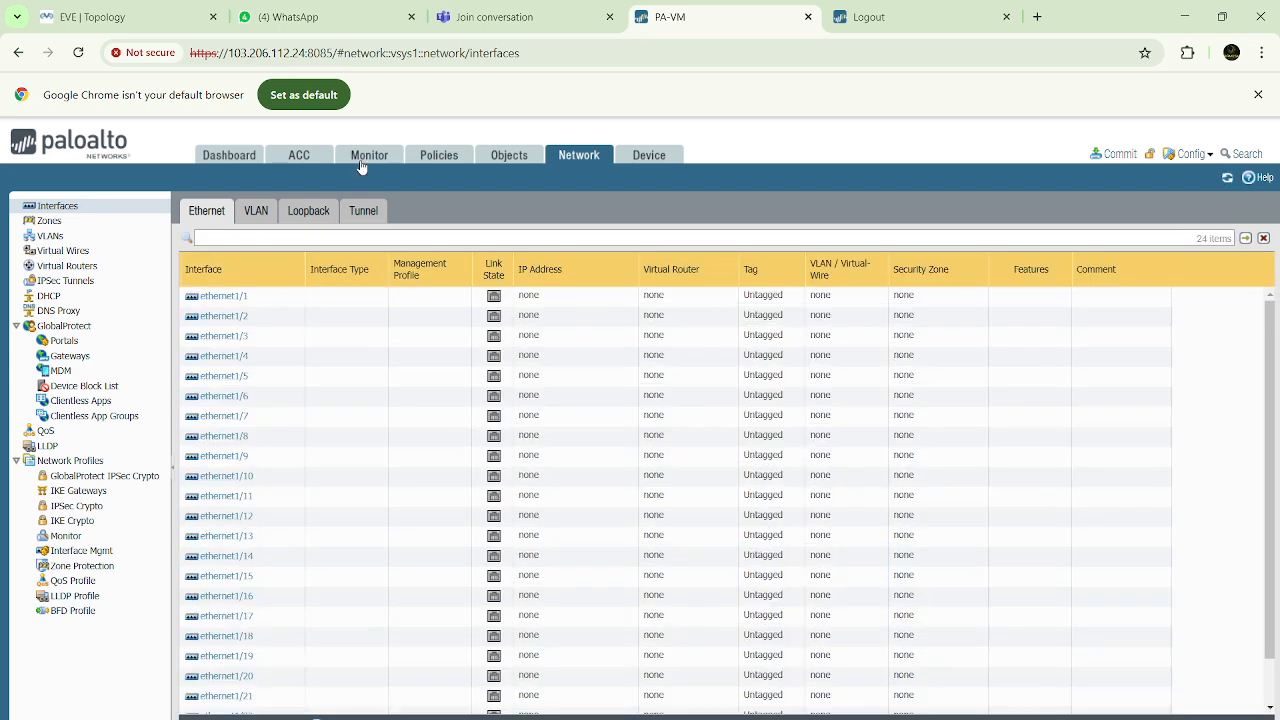
click(120, 17)
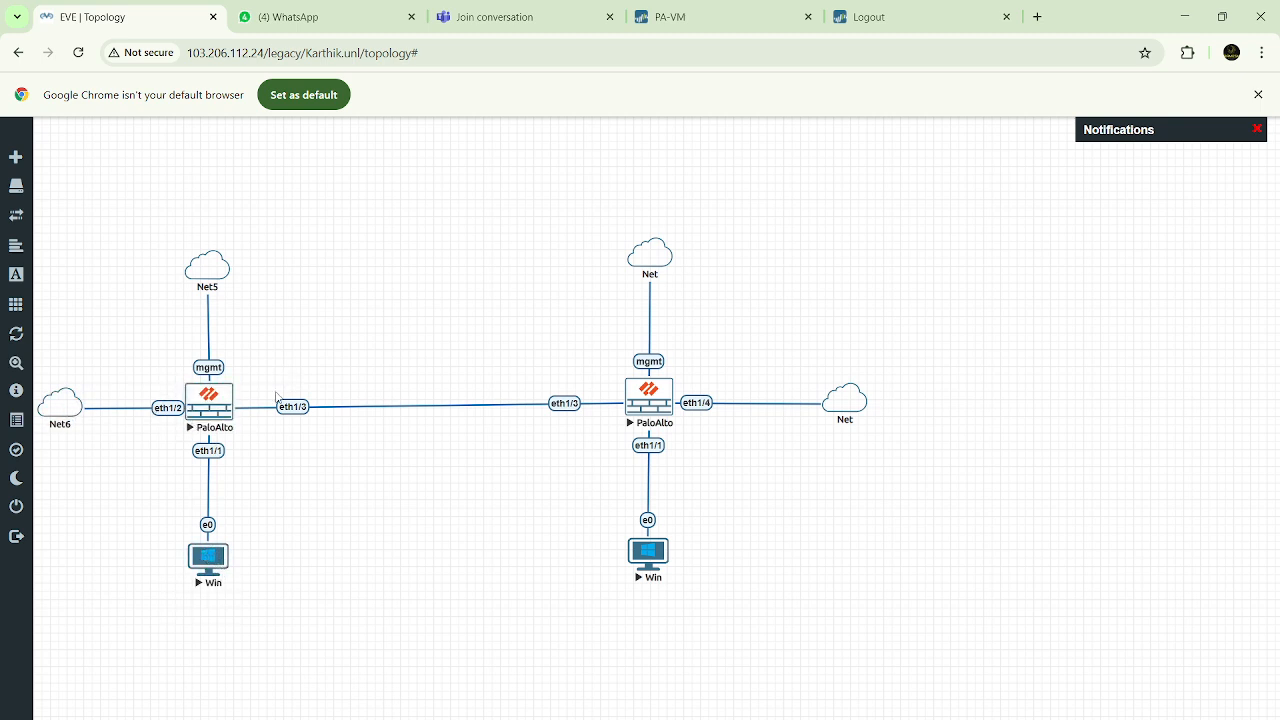
click(703, 21)
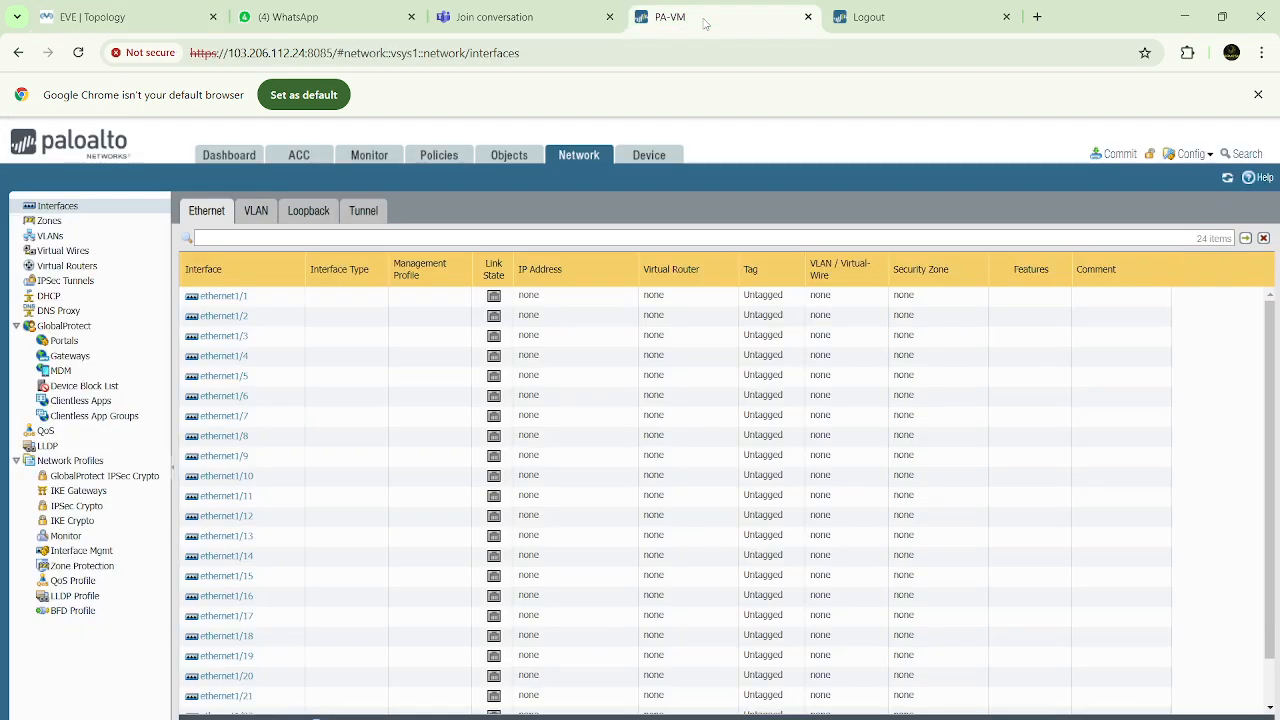
click(224, 296)
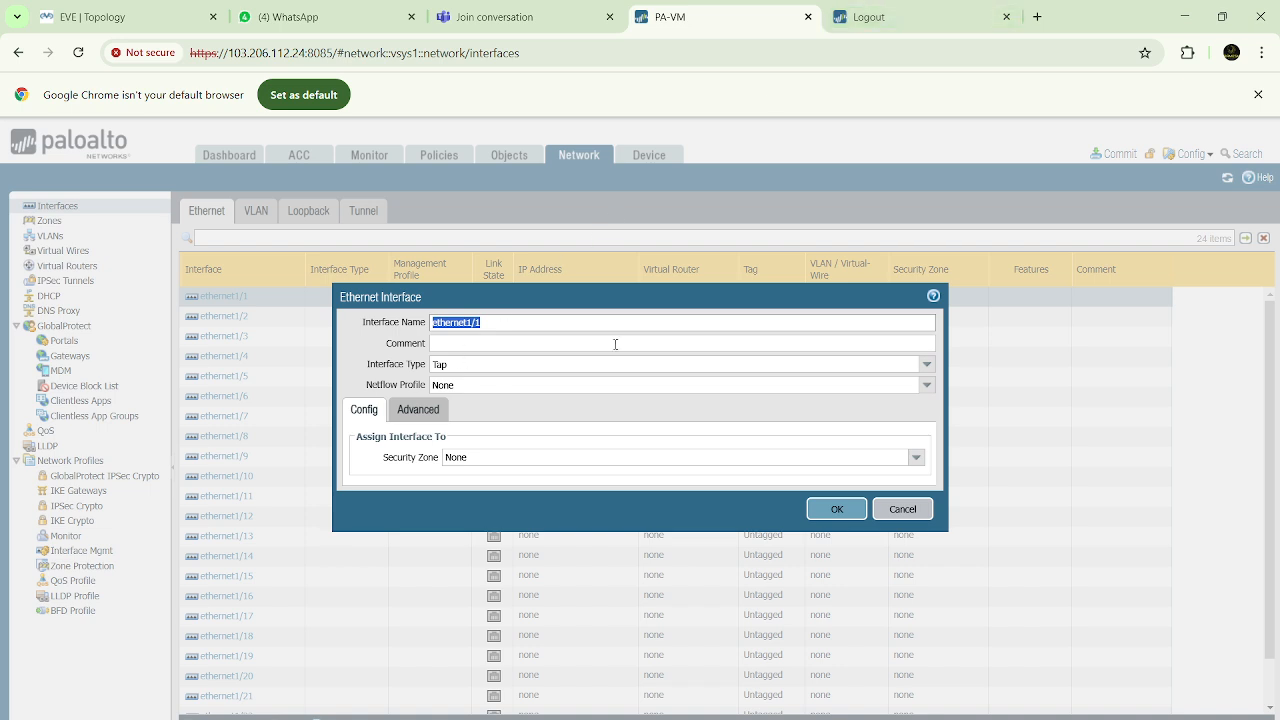
click(927, 365)
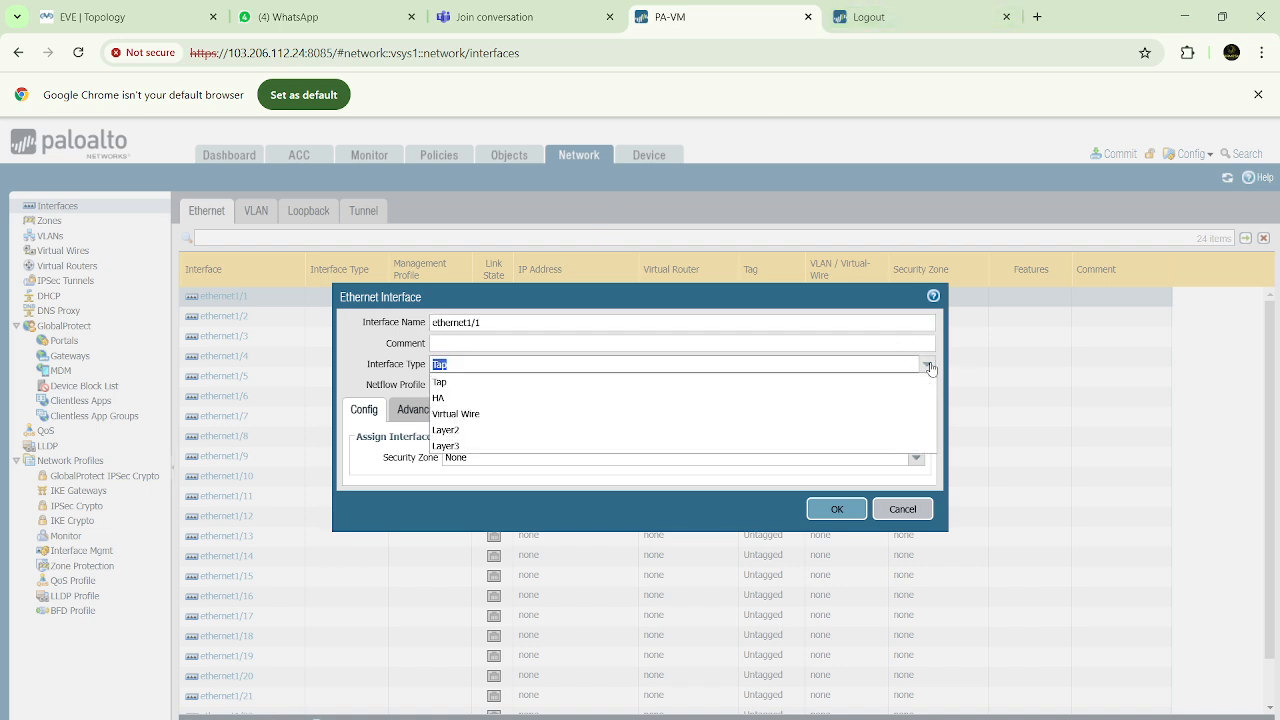
click(458, 446)
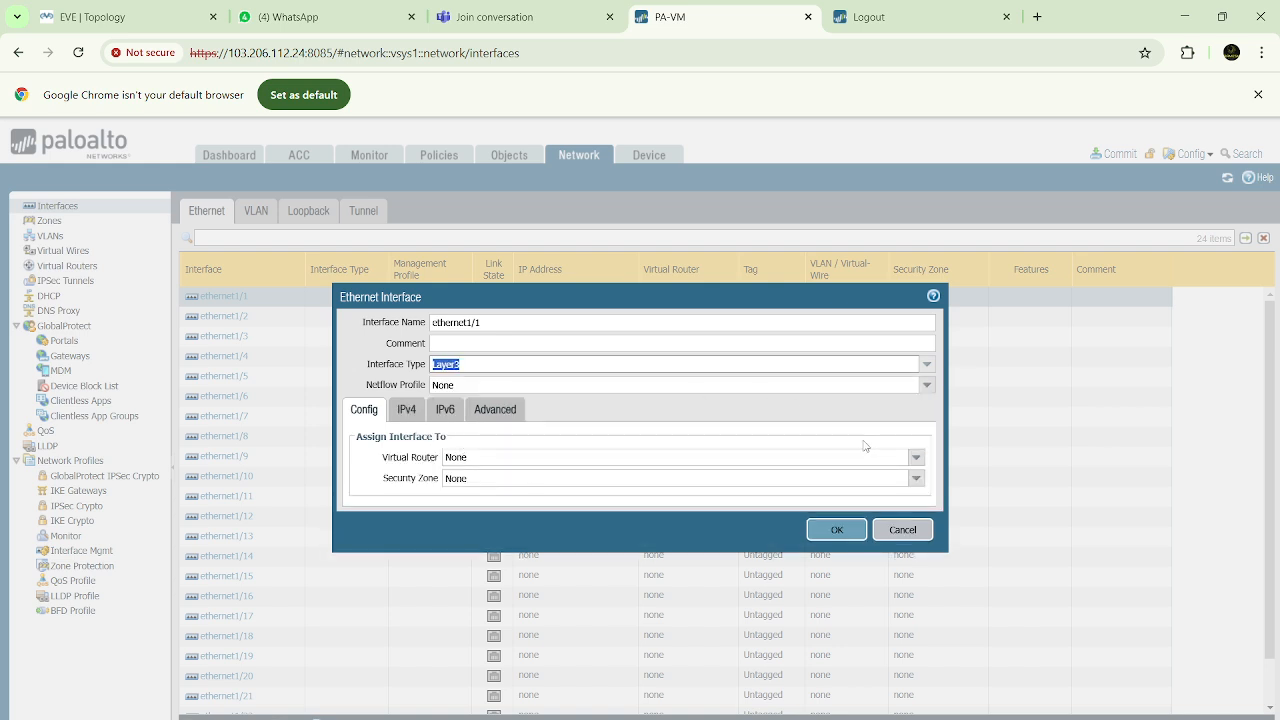
click(915, 457)
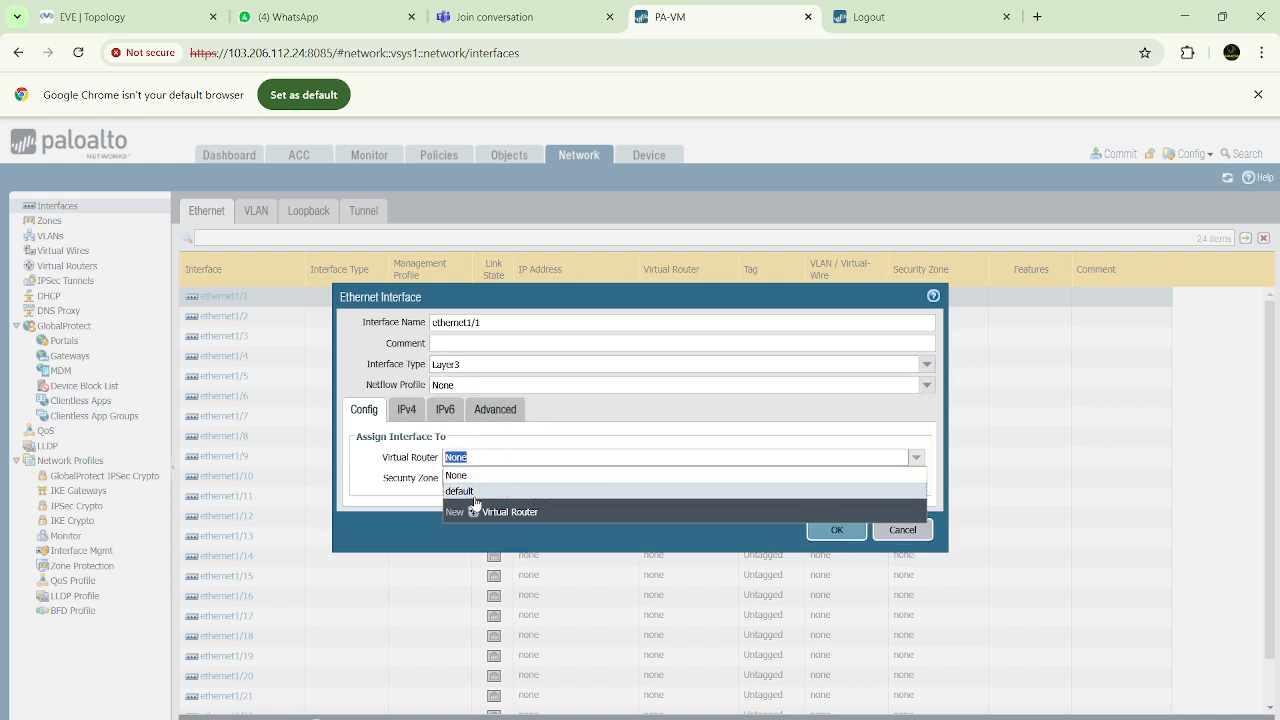
click(476, 492)
click(916, 478)
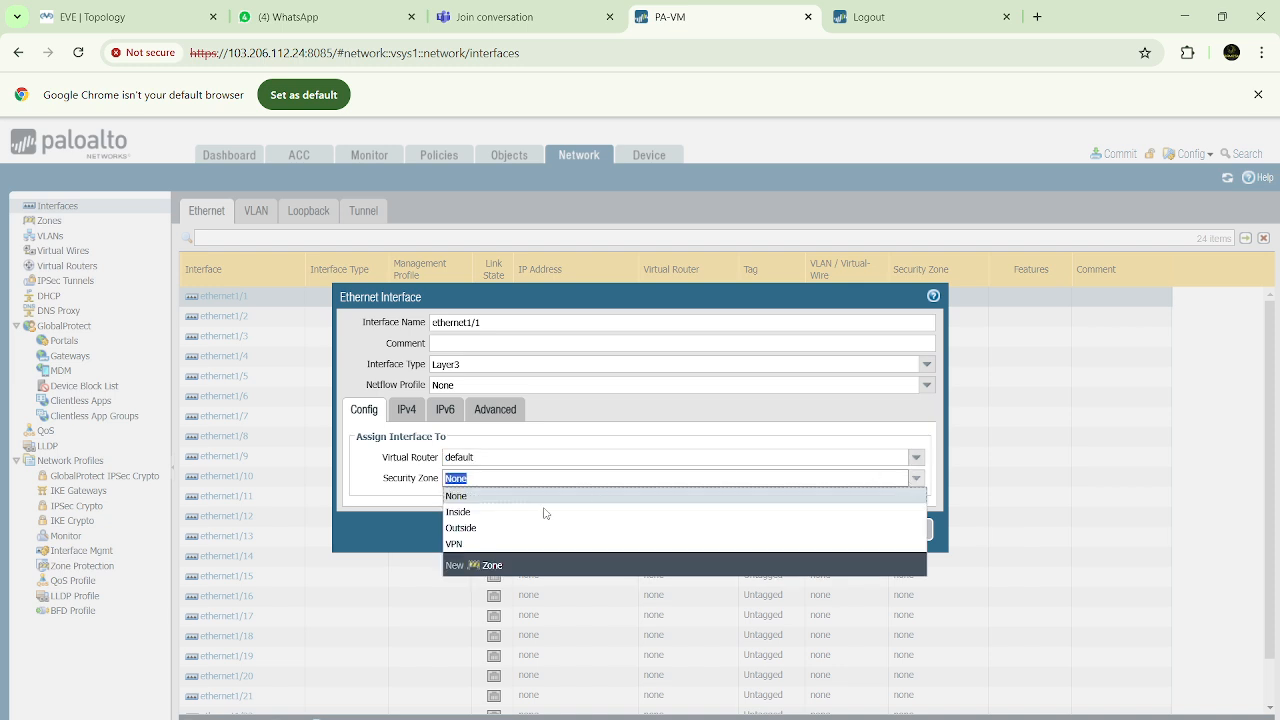
click(488, 512)
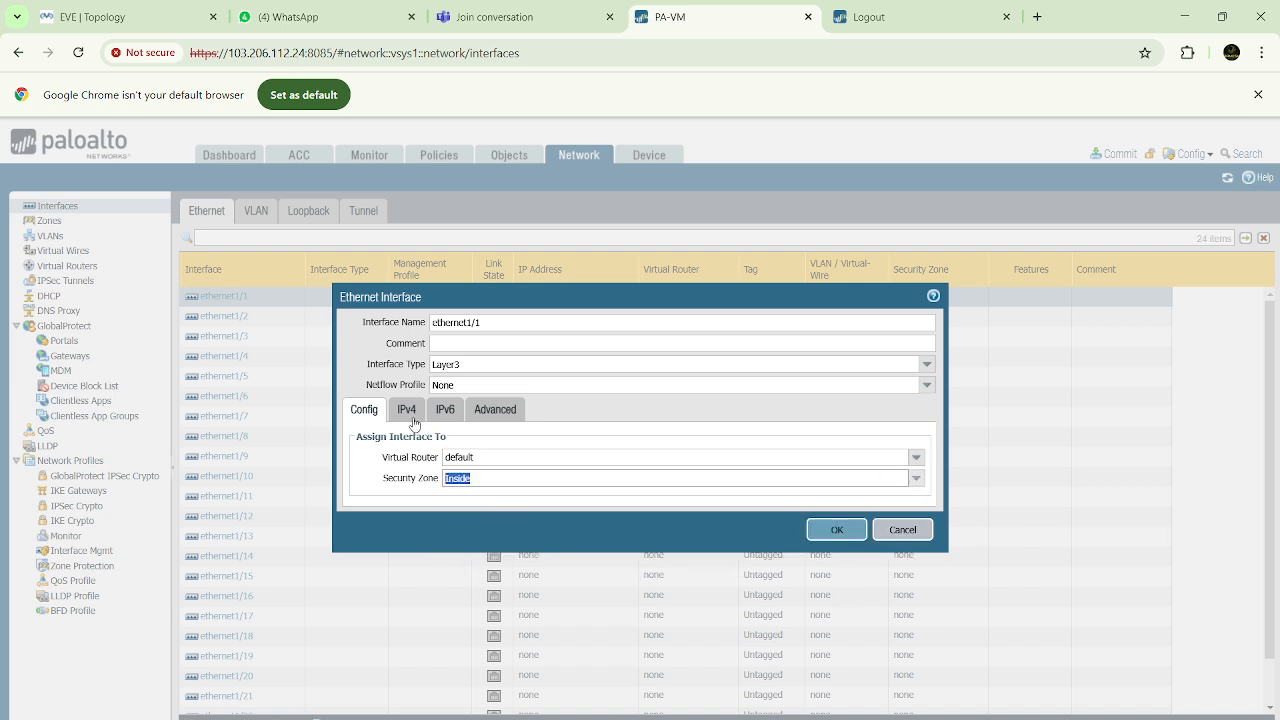
Check the console of the Win node below the right-hand PaloAlto in the EVE topology, and close the console
click(160, 17)
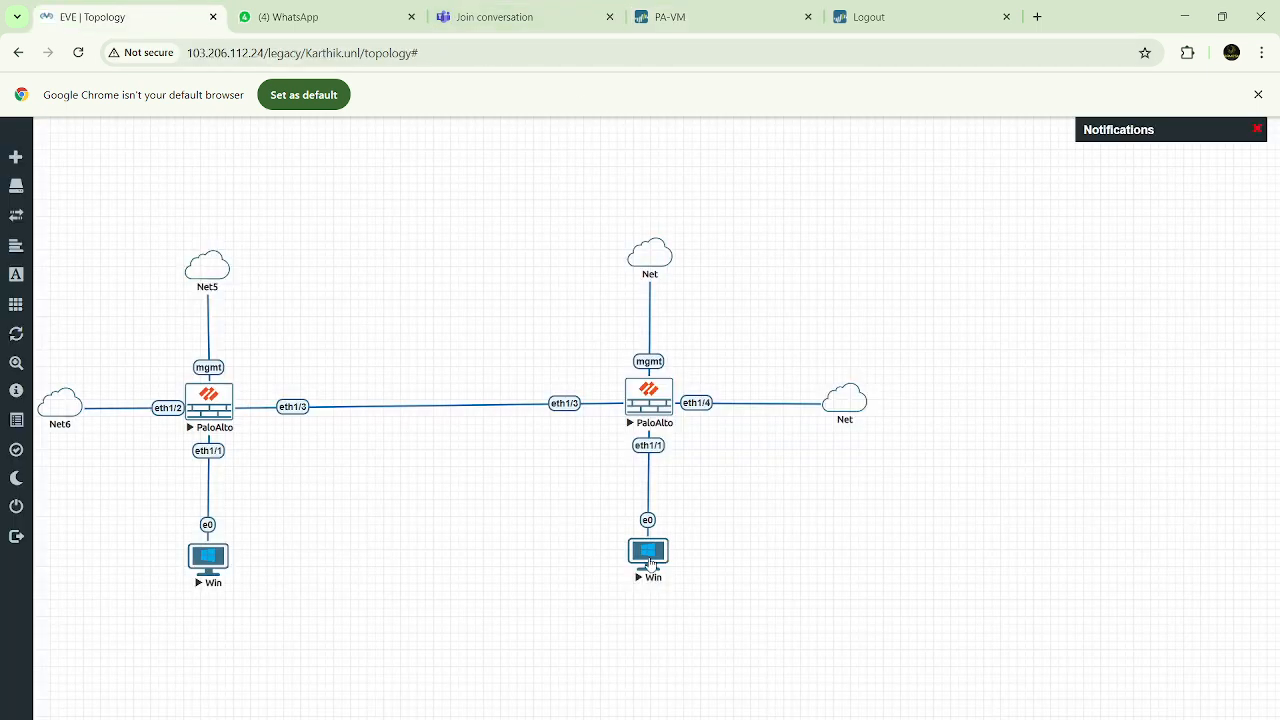
right_click(650, 563)
click(650, 563)
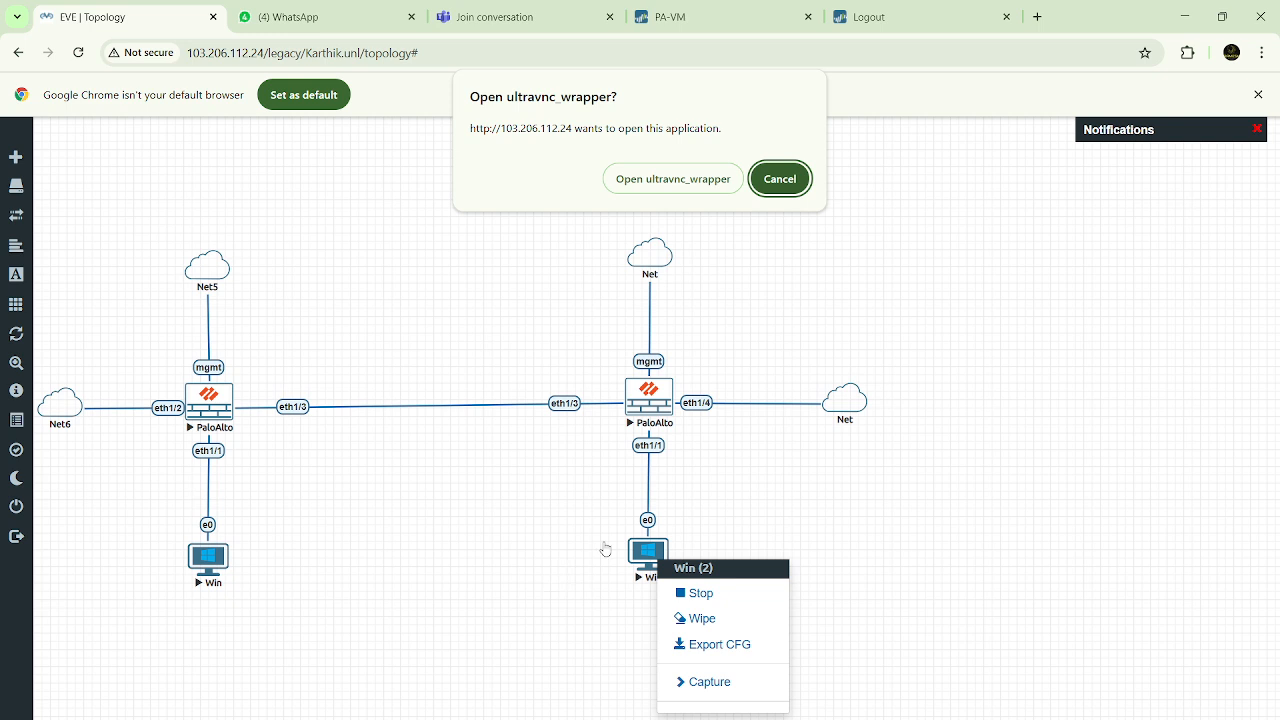
click(701, 181)
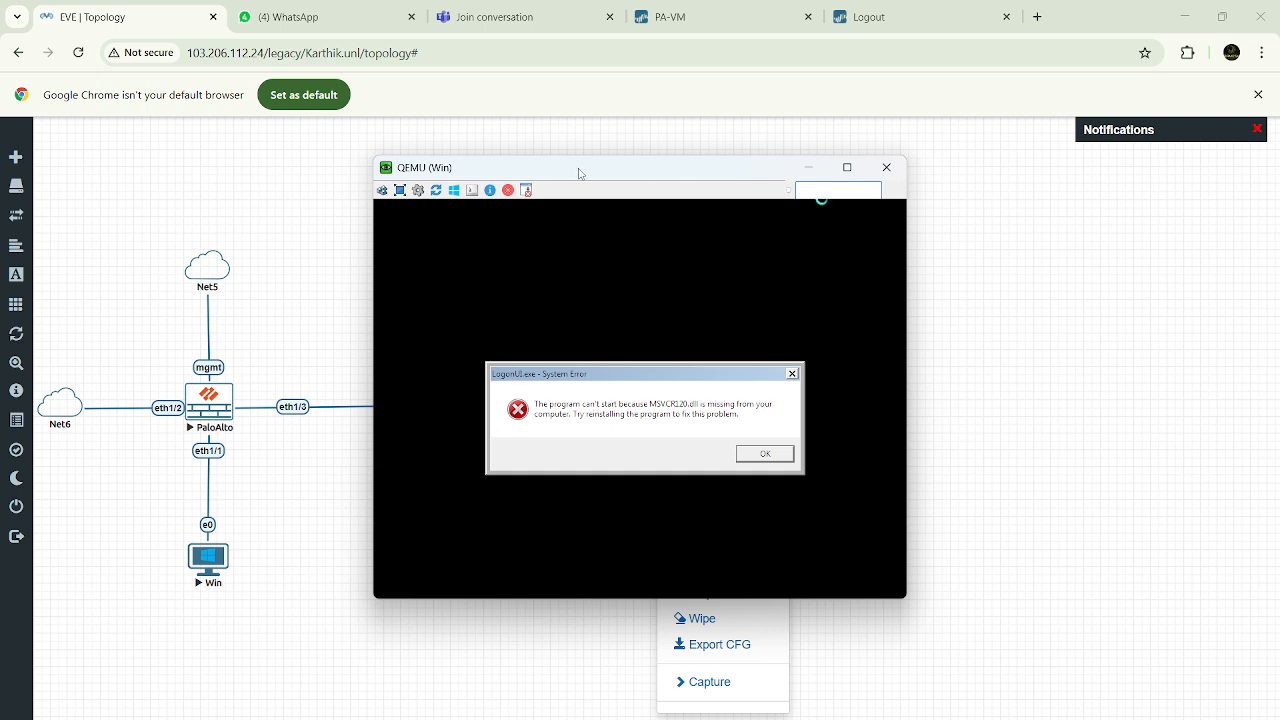
drag(580, 171, 574, 240)
click(884, 243)
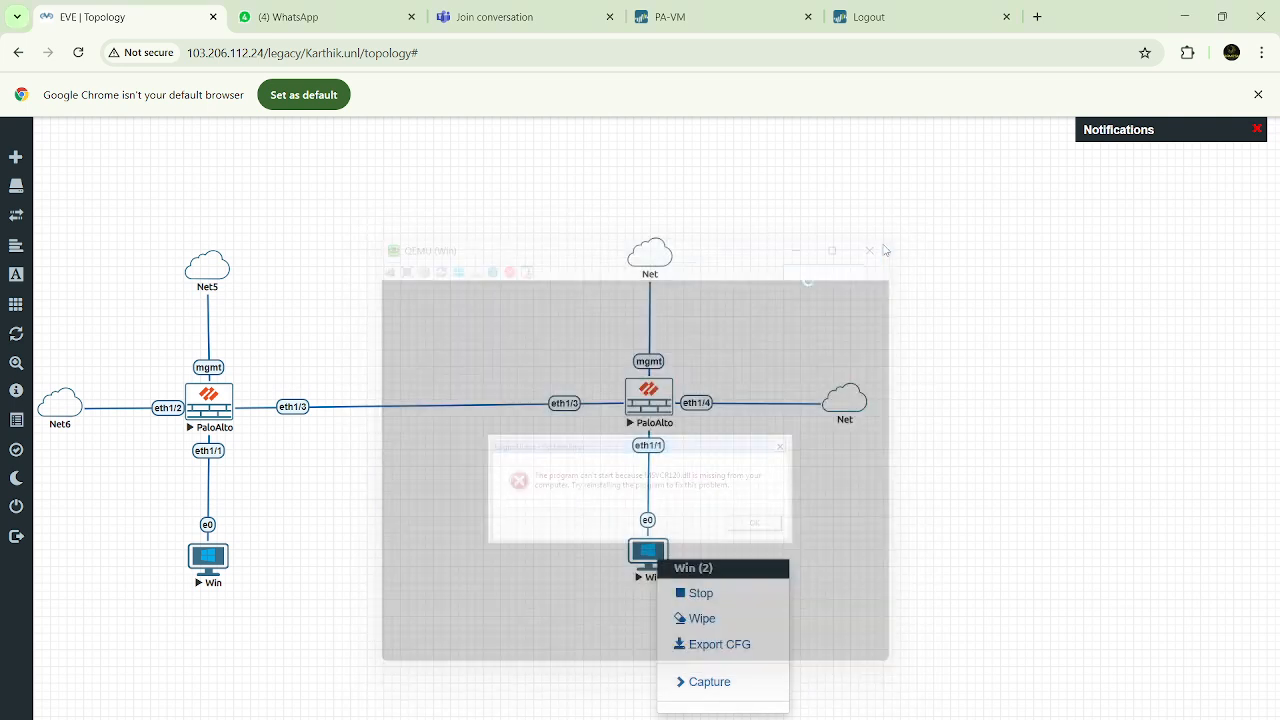
Stop the Win node below the right-hand PaloAlto and start it again
click(701, 594)
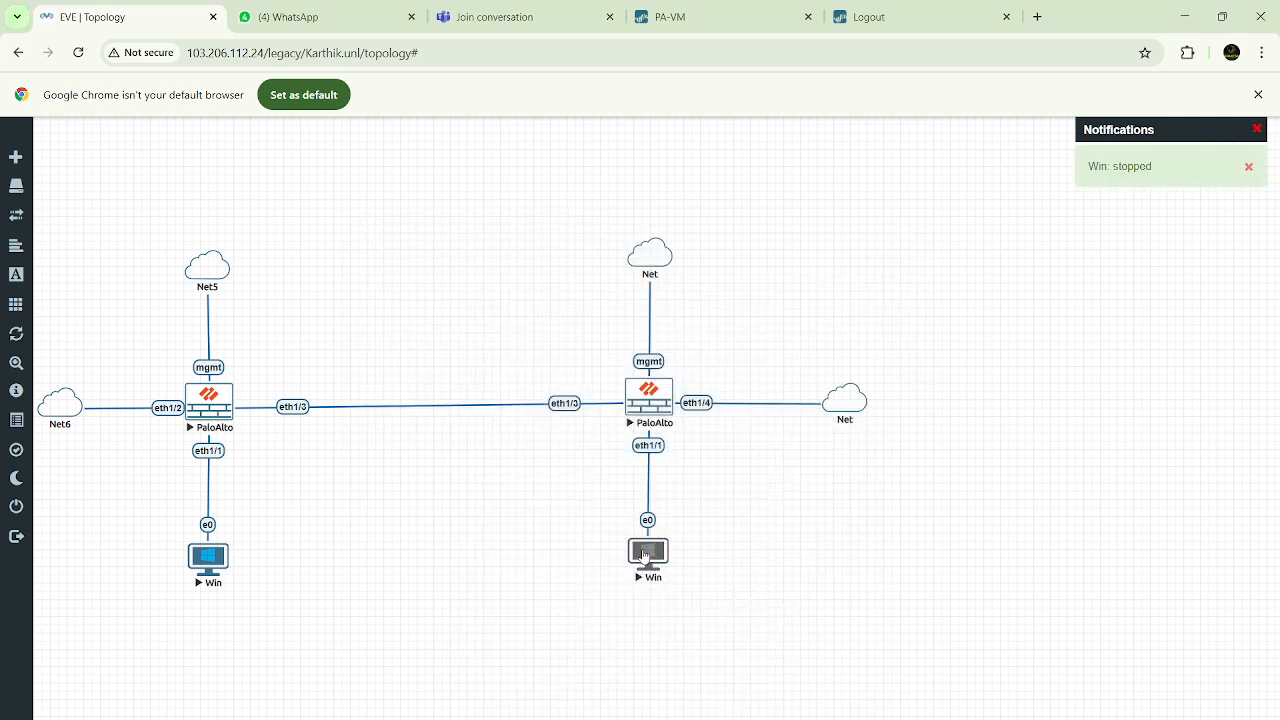
right_click(651, 551)
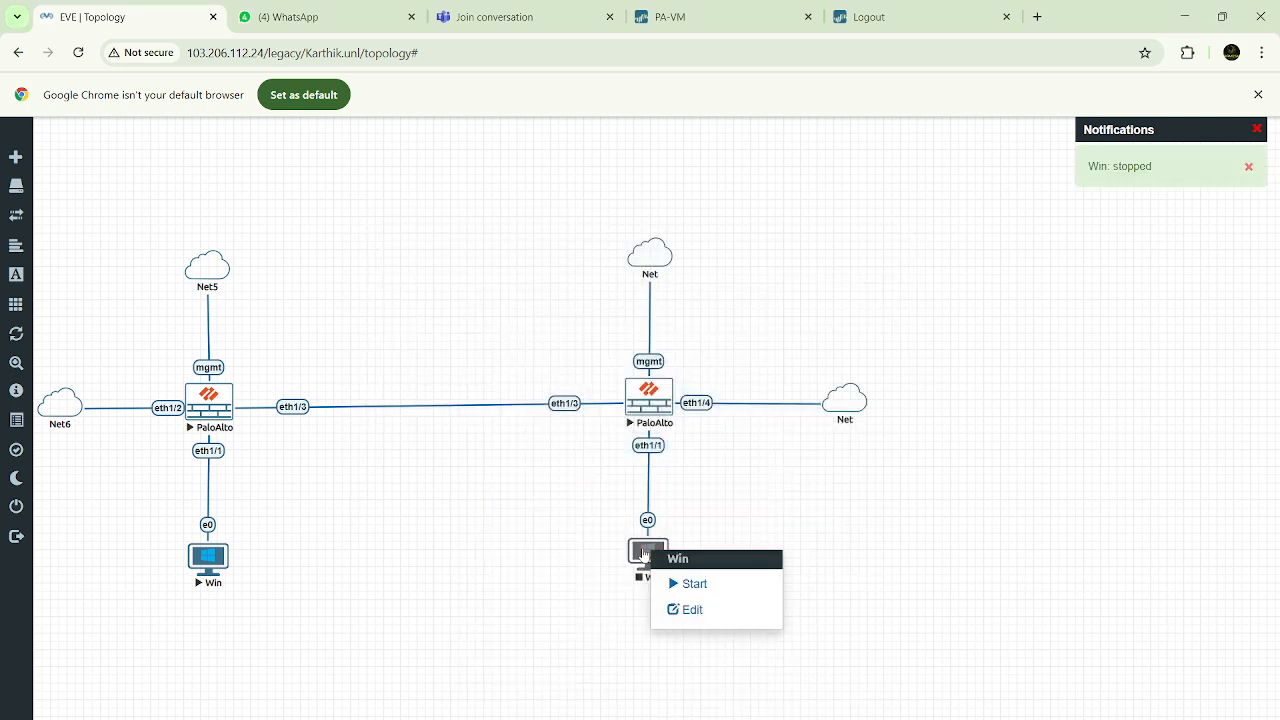
click(686, 586)
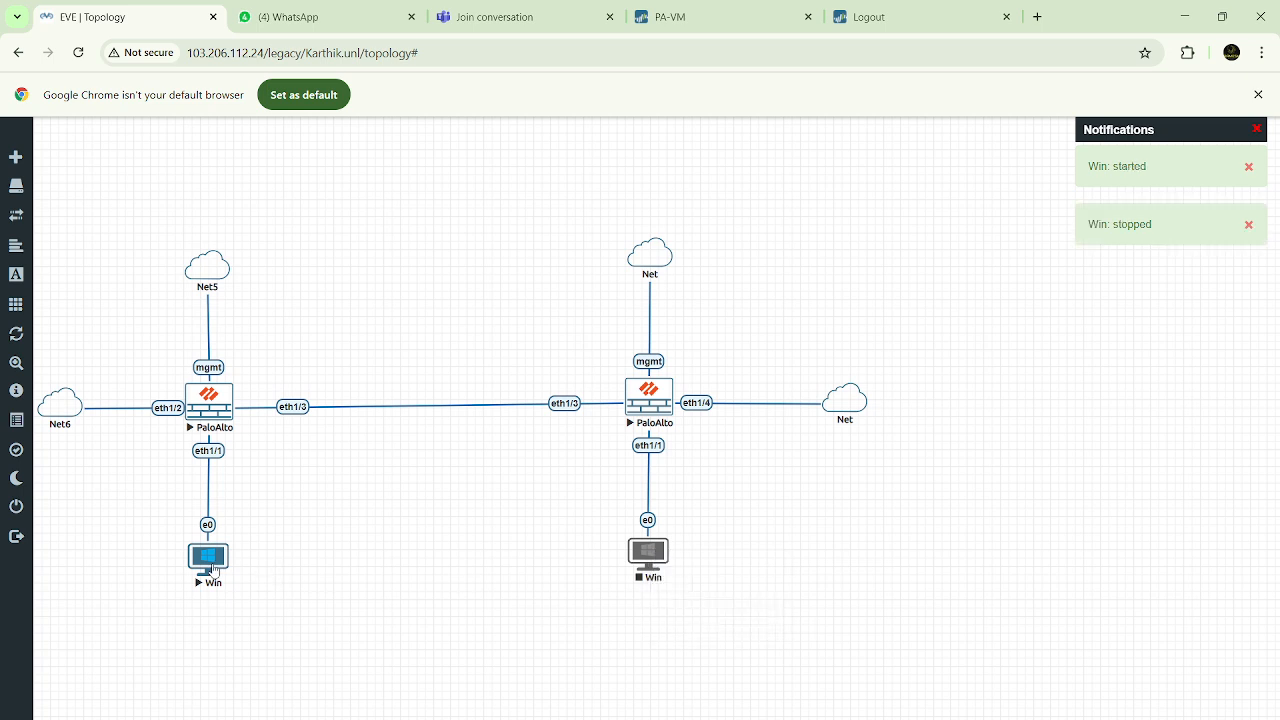
Return to the PA-VM firewall page and add the static IPv4 address 30.30.30.10/24 to ethernet1/1
click(730, 16)
click(406, 412)
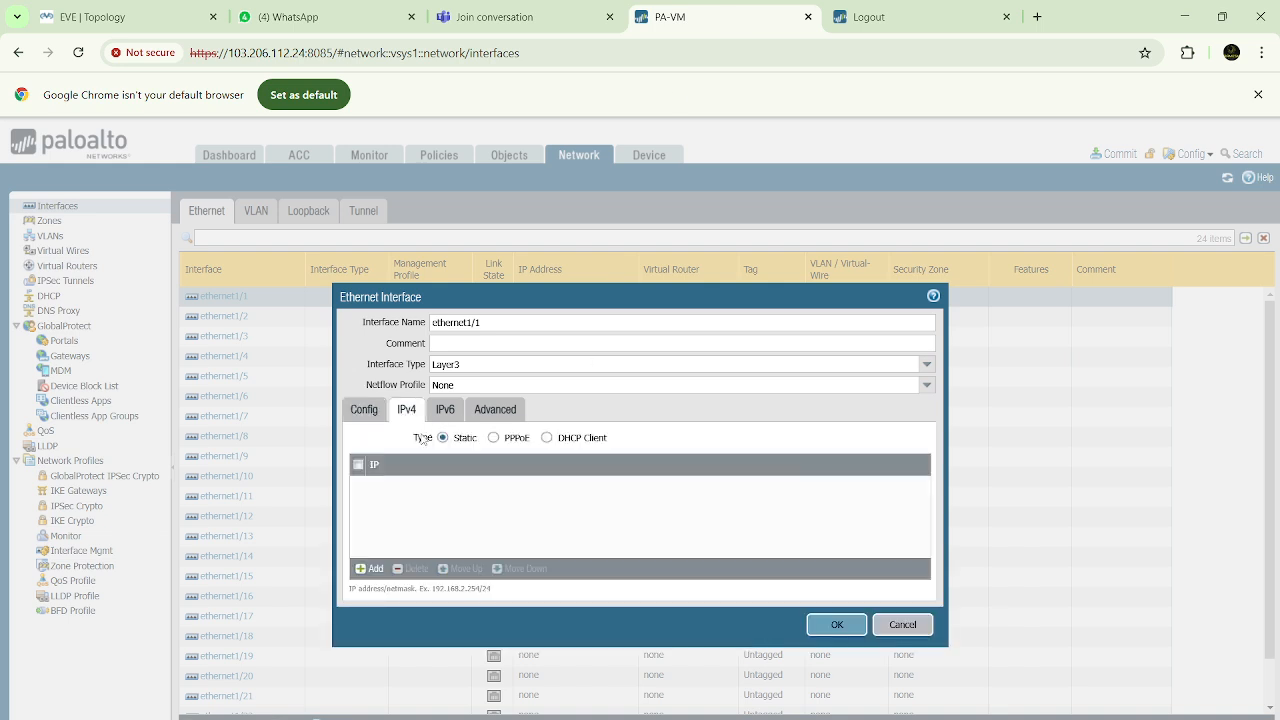
click(370, 569)
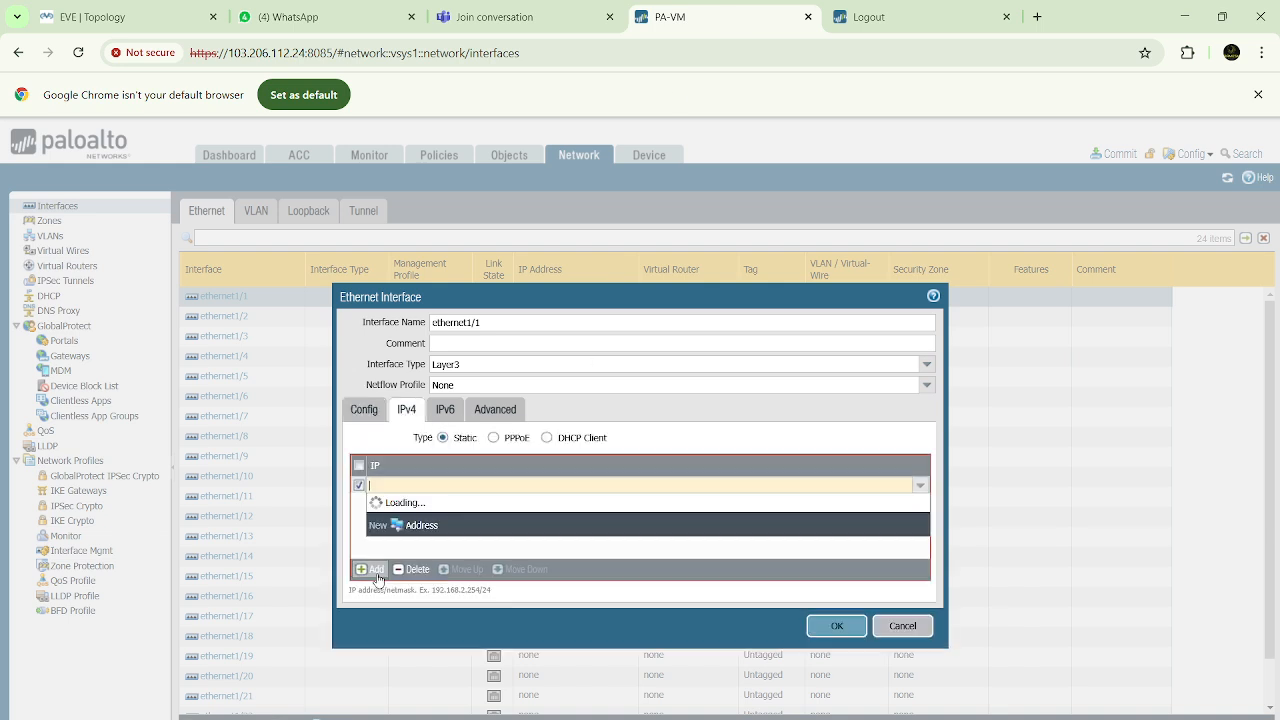
click(397, 485)
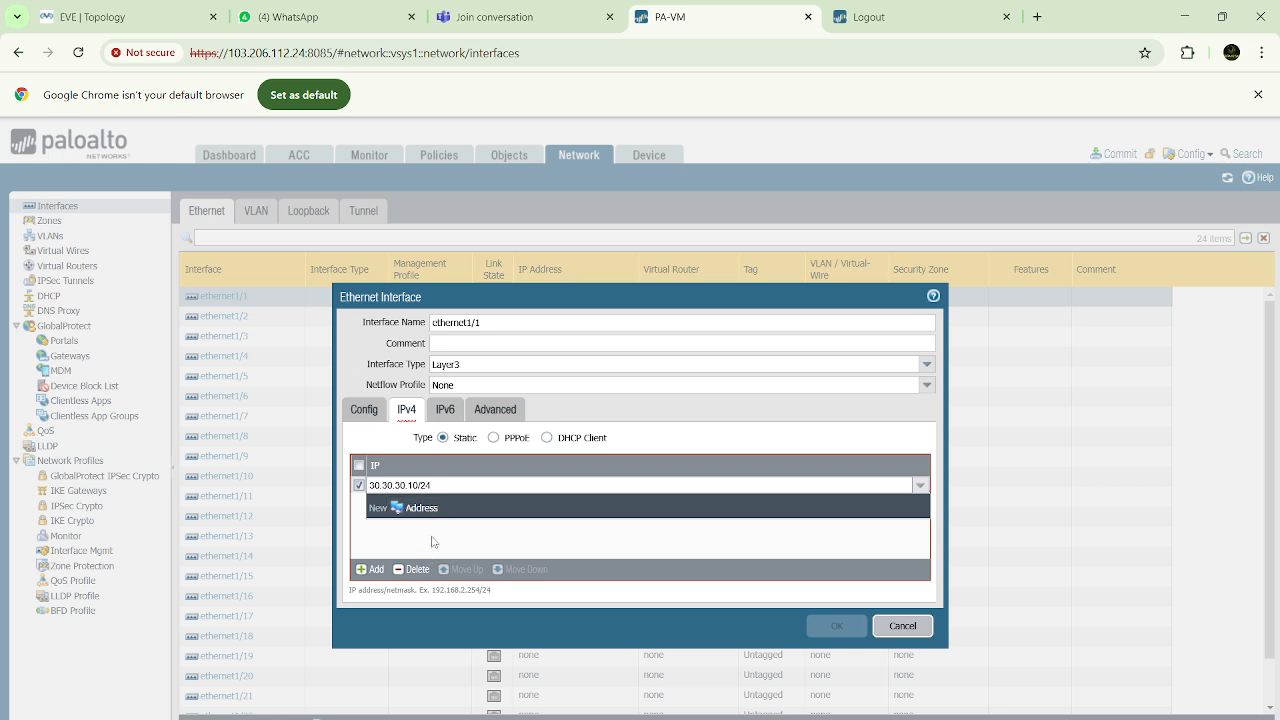
Create the management profile Allow-Ping permitting Ping for ethernet1/1, review the IPv4 and zone settings, and save the interface
click(497, 410)
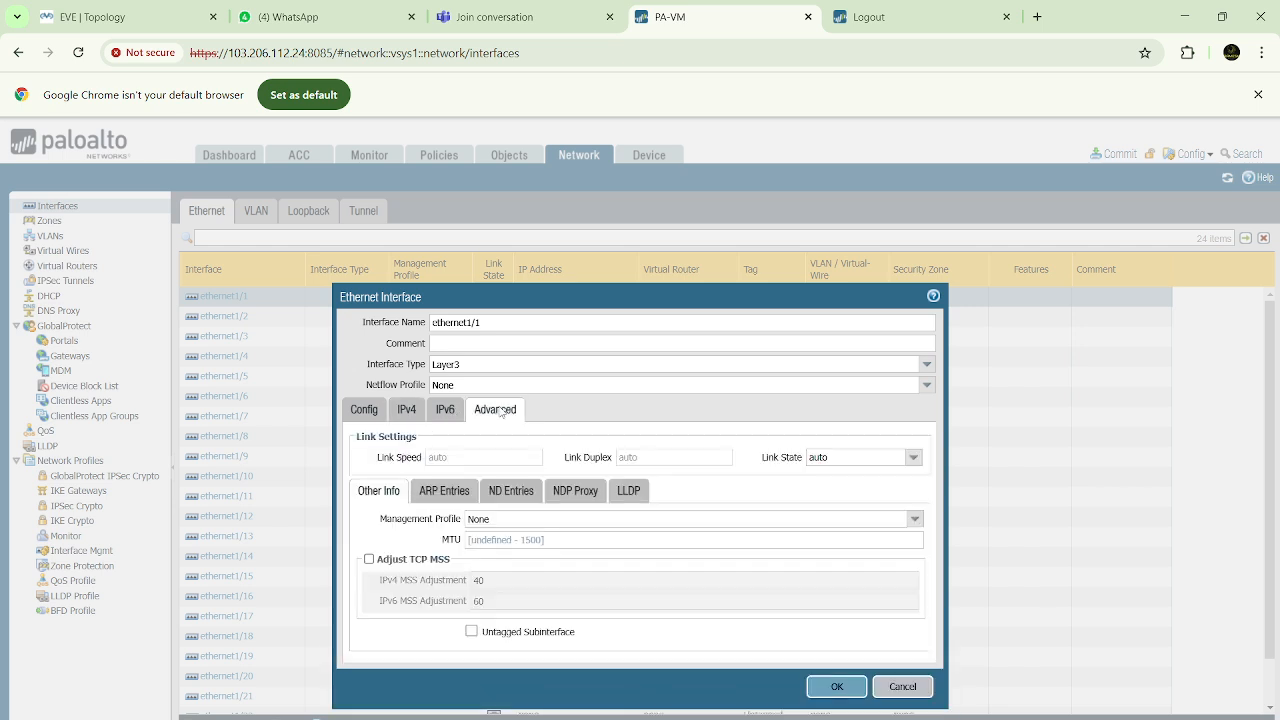
click(914, 518)
click(540, 558)
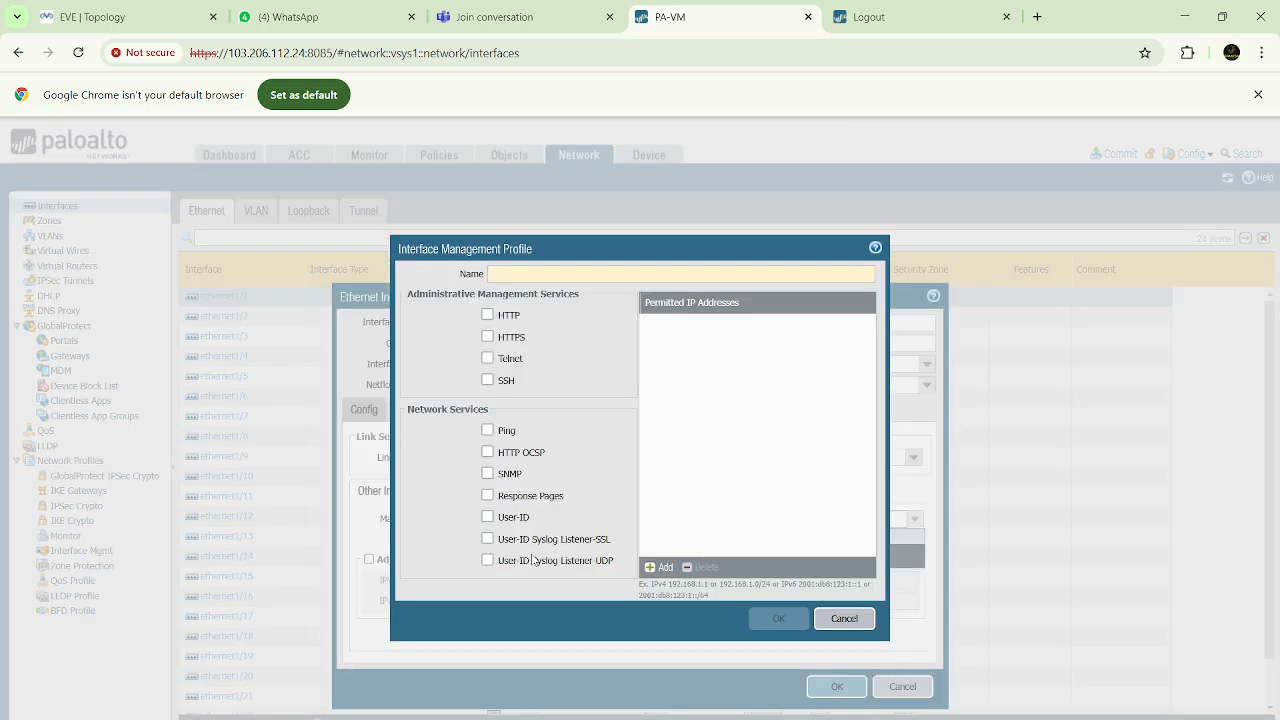
click(535, 273)
text(Allu)
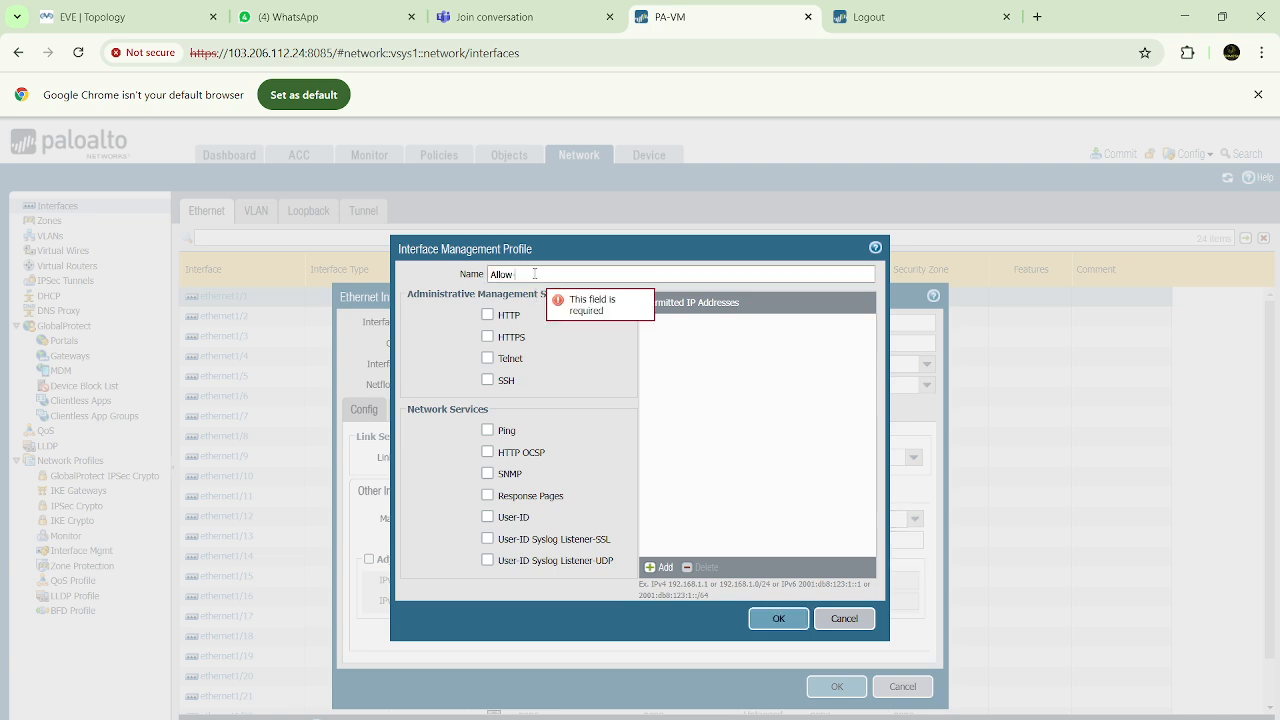
click(487, 430)
click(770, 624)
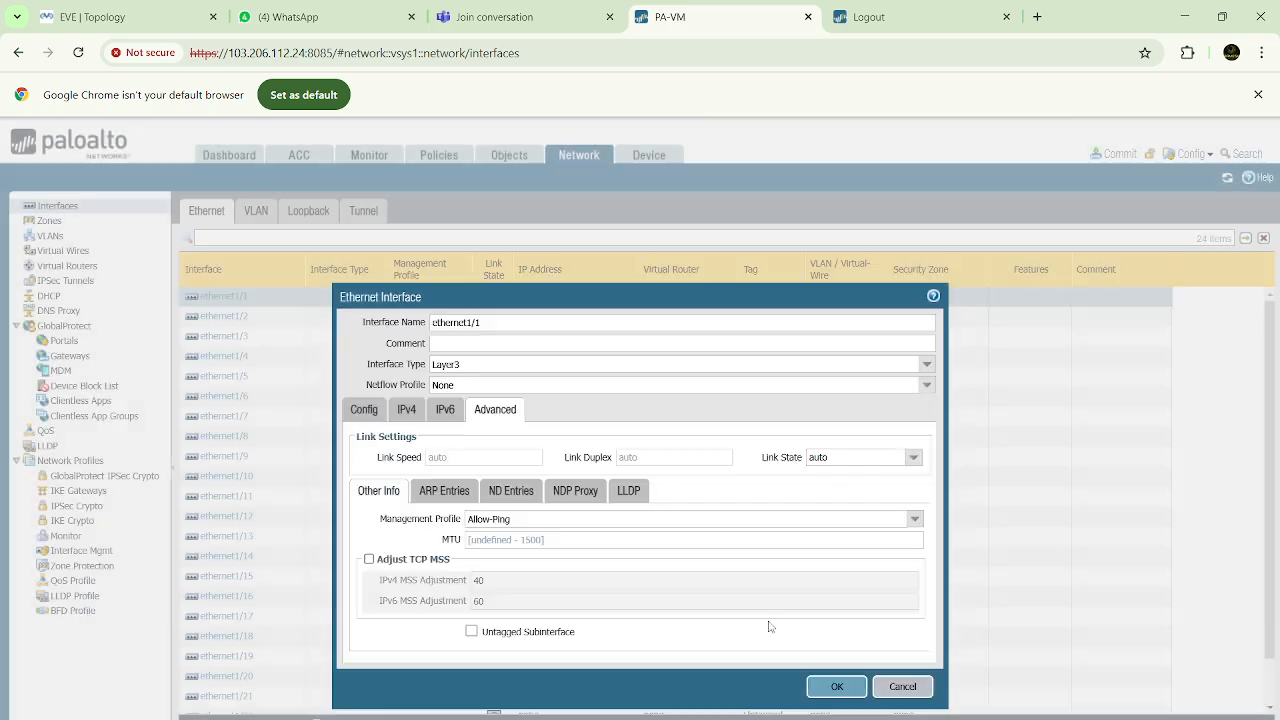
click(406, 411)
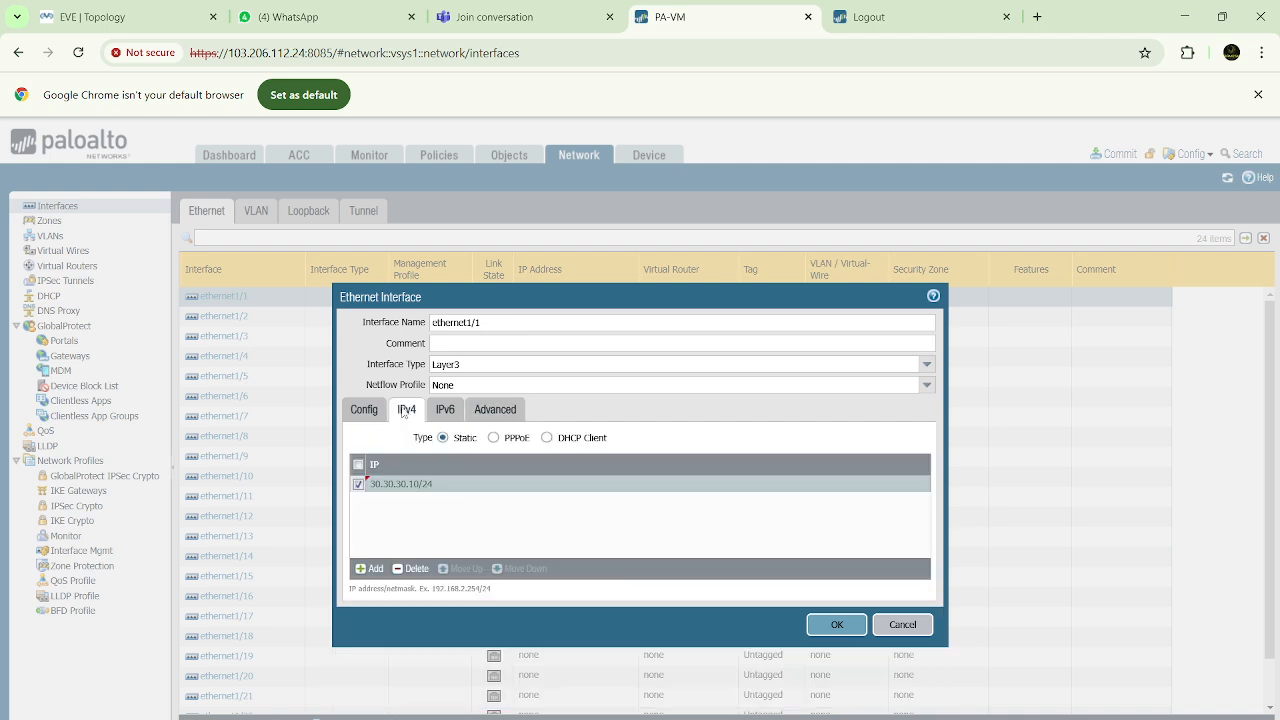
click(366, 410)
click(830, 529)
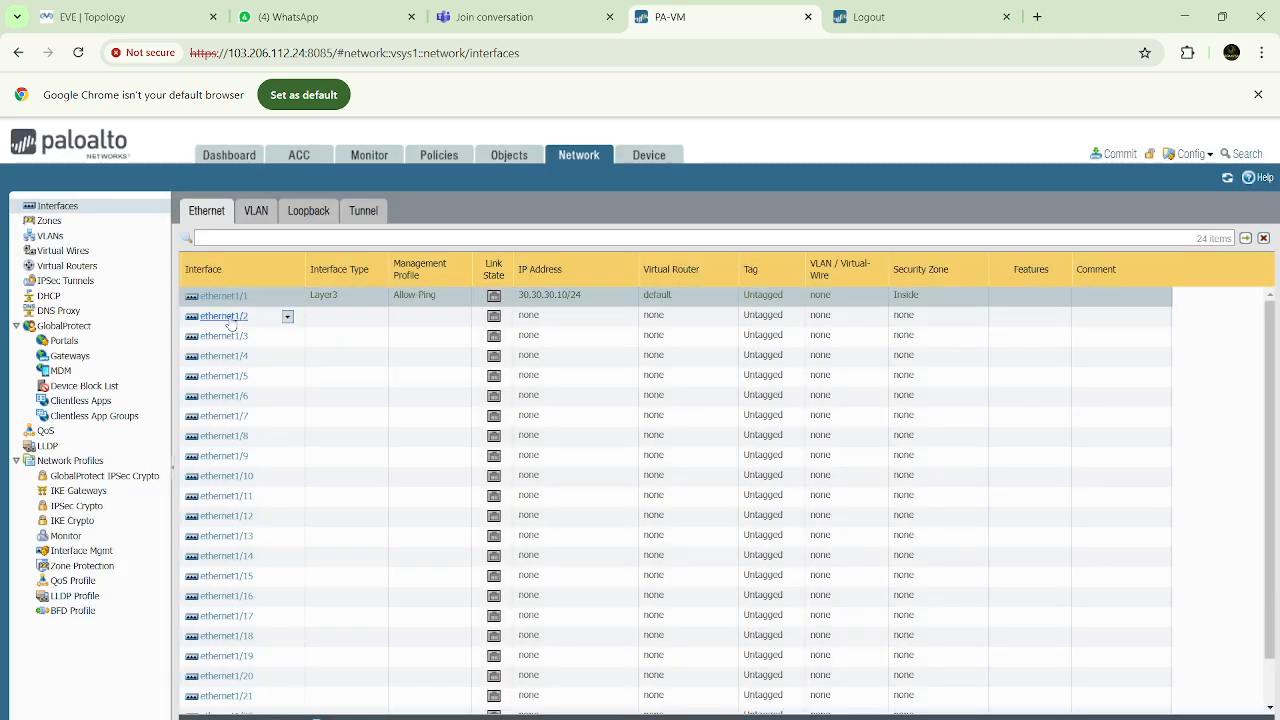
Set interface ethernet1/2 to Layer3 with the default virtual router and the Outside security zone
click(224, 316)
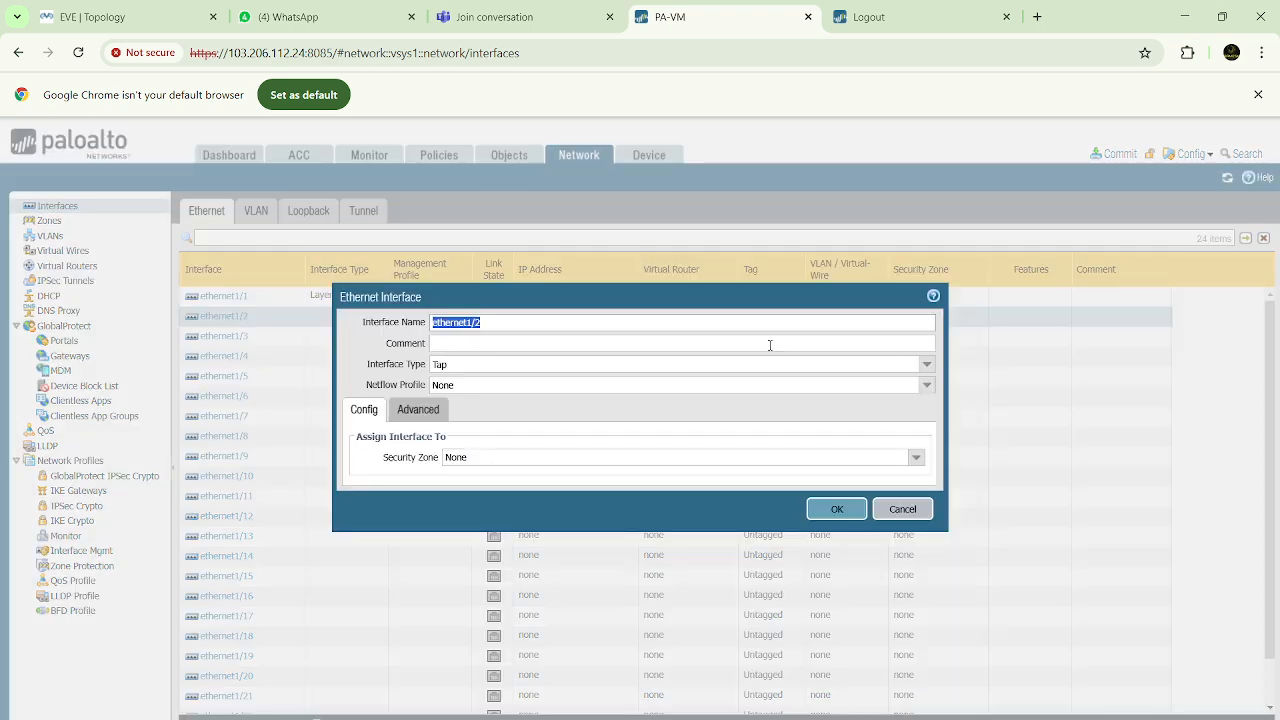
click(927, 364)
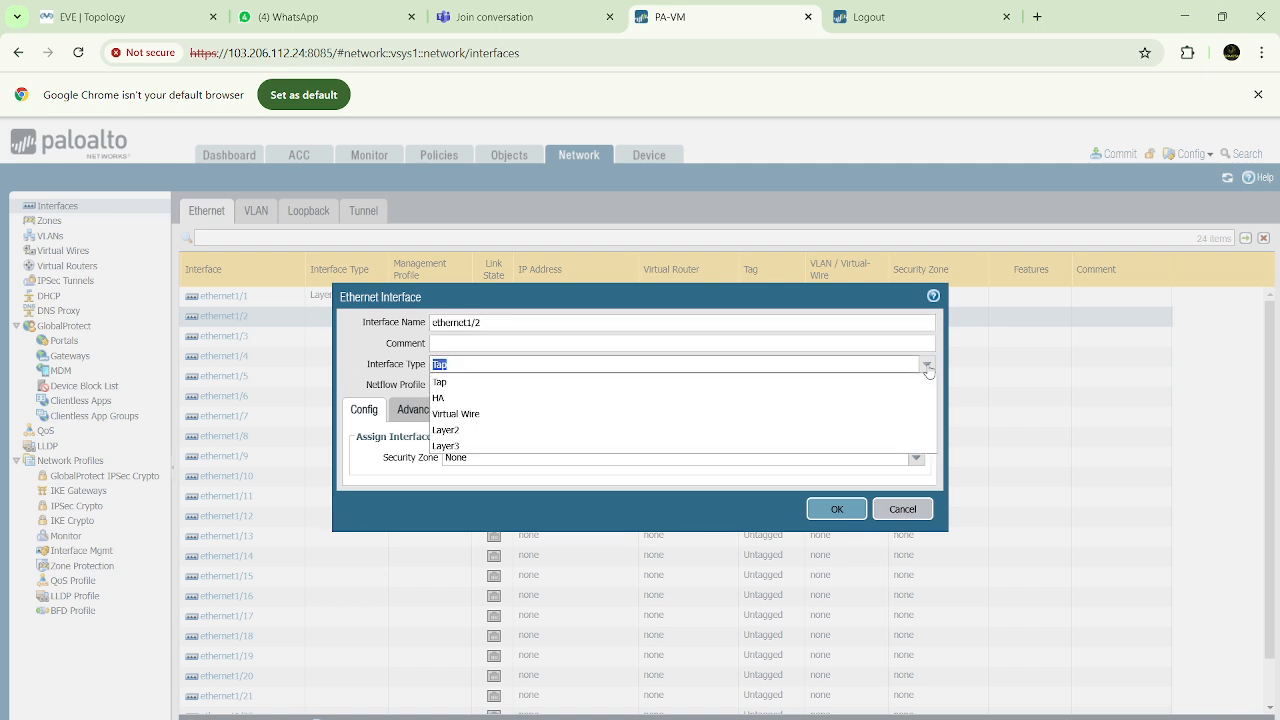
click(445, 446)
click(917, 463)
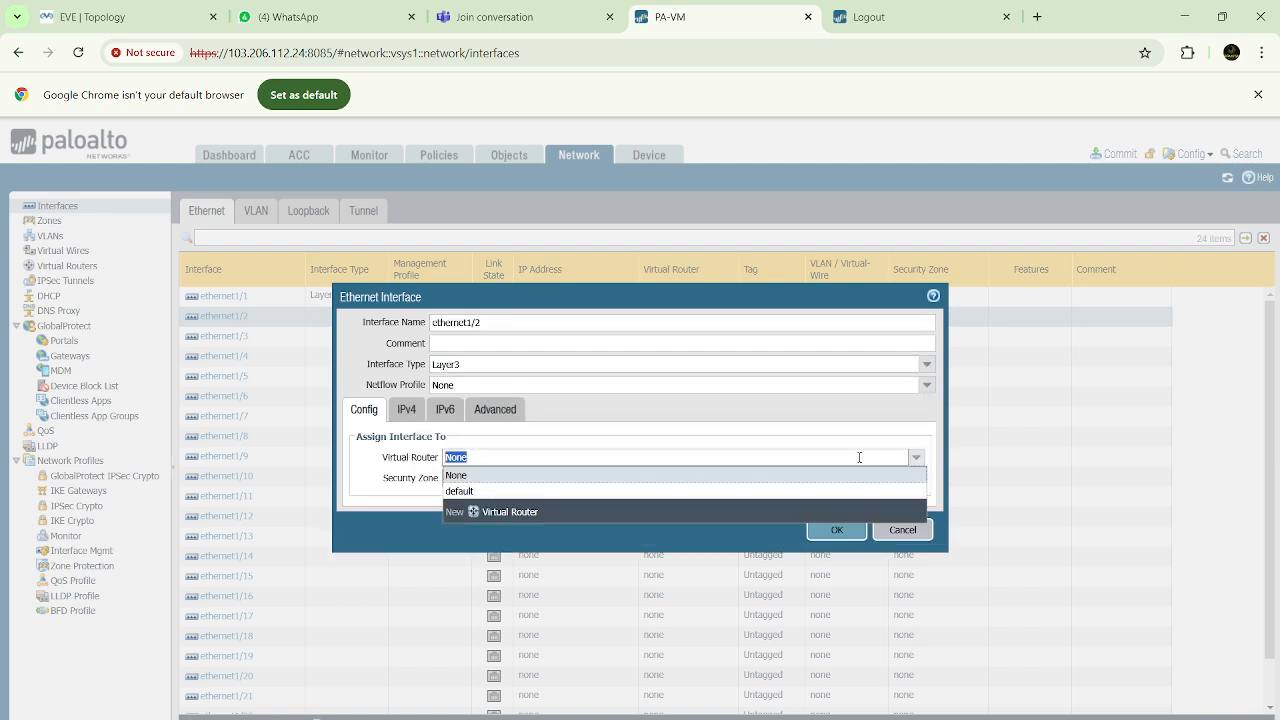
click(480, 491)
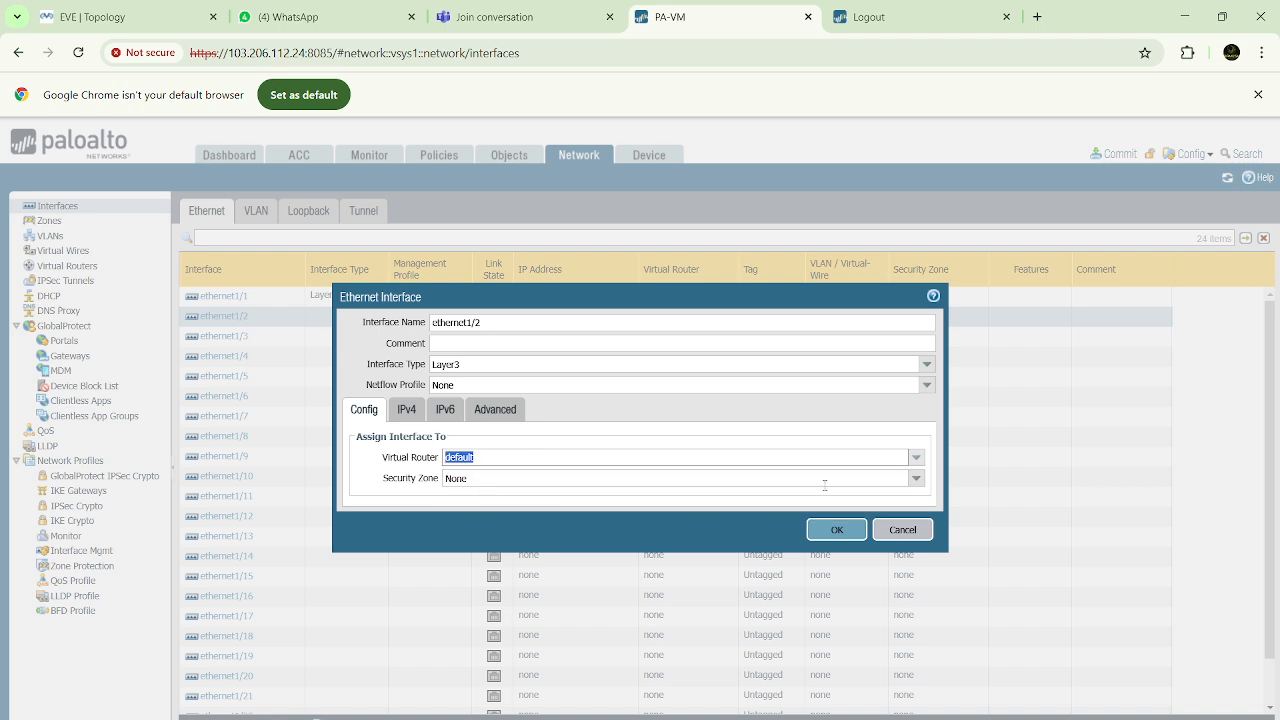
click(916, 478)
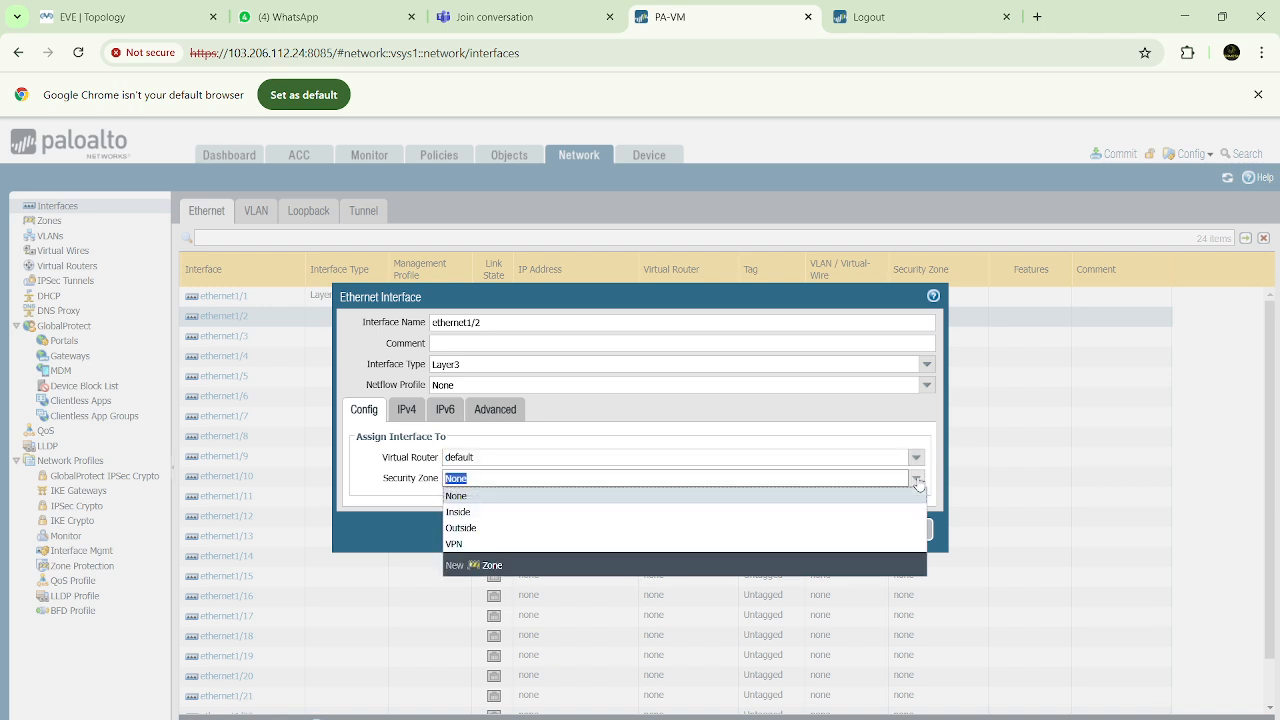
click(493, 531)
Set the IPv4 type of ethernet1/2 to DHCP Client, and check its connection in the EVE topology
click(407, 410)
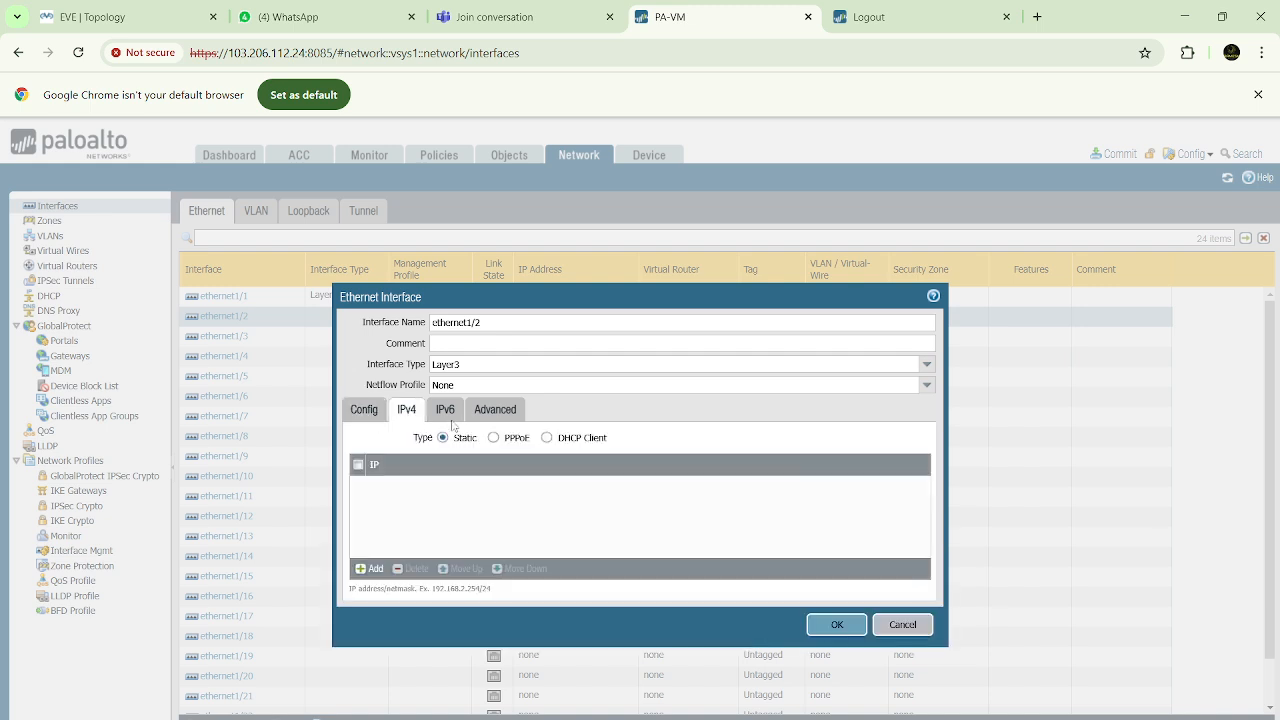
click(547, 438)
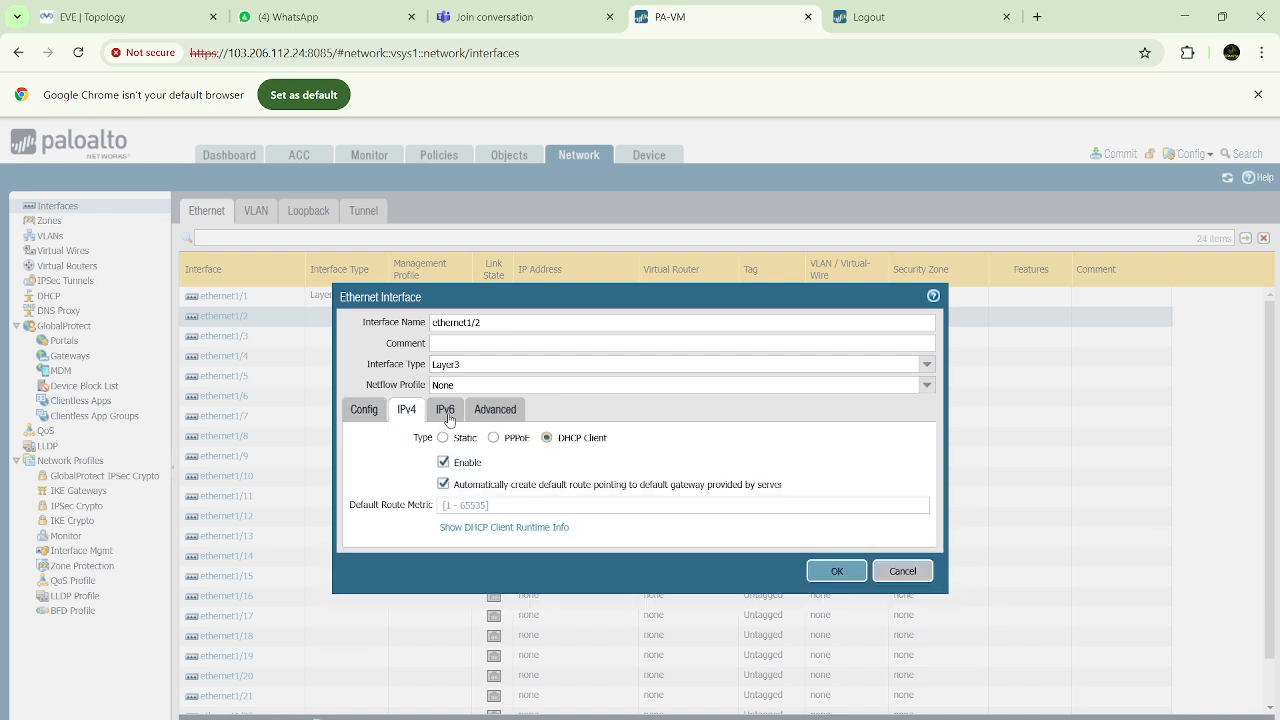
click(119, 17)
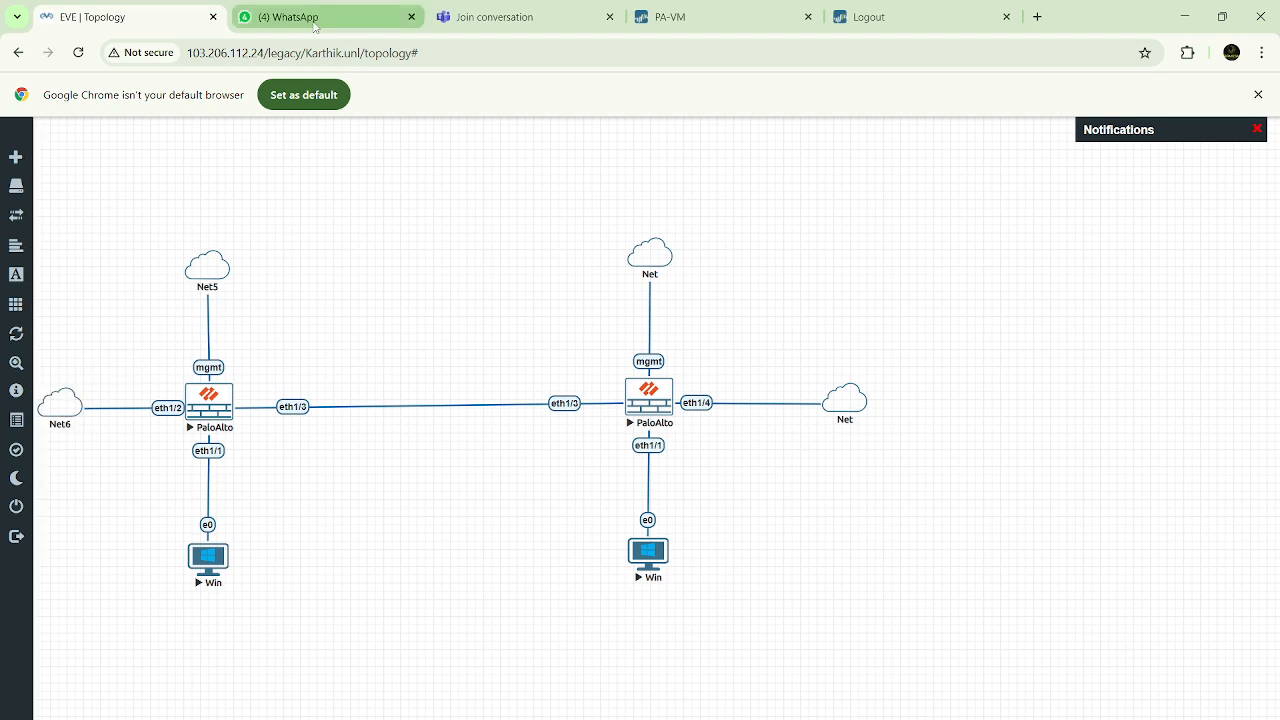
click(675, 15)
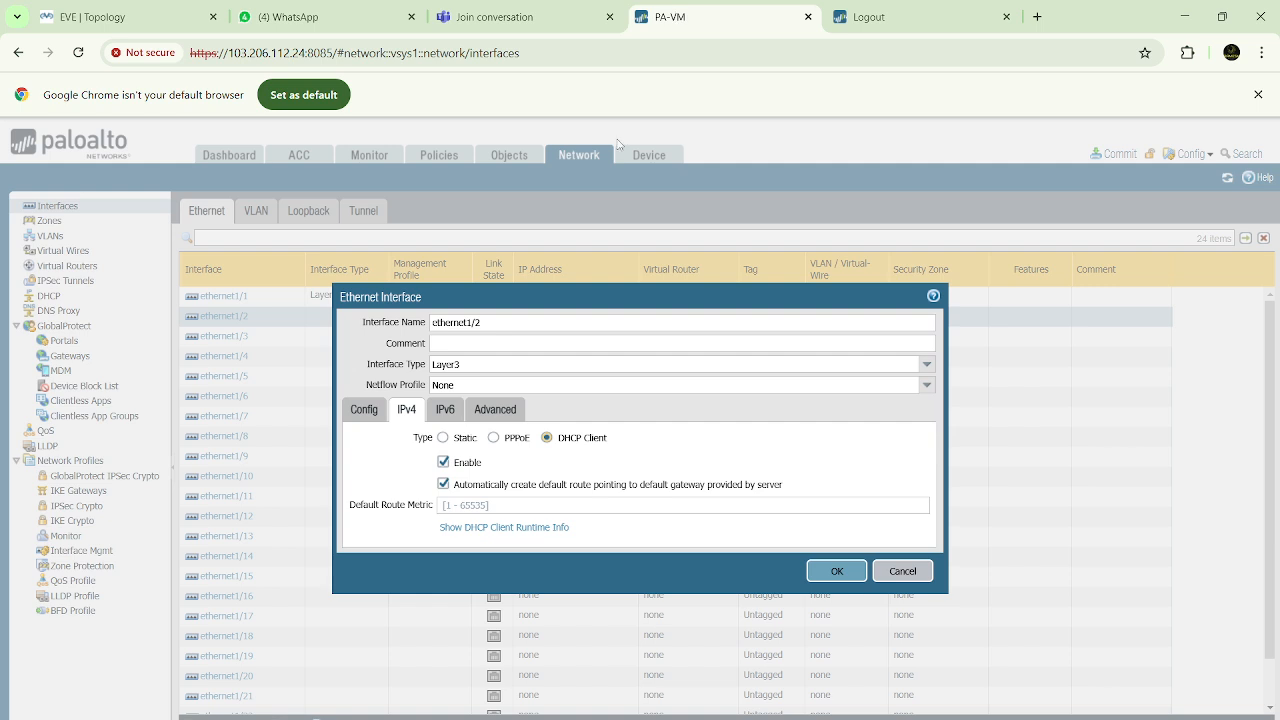
Try the Allow-Ping management profile on ethernet1/2, set the profile back to None, and save the interface
click(493, 412)
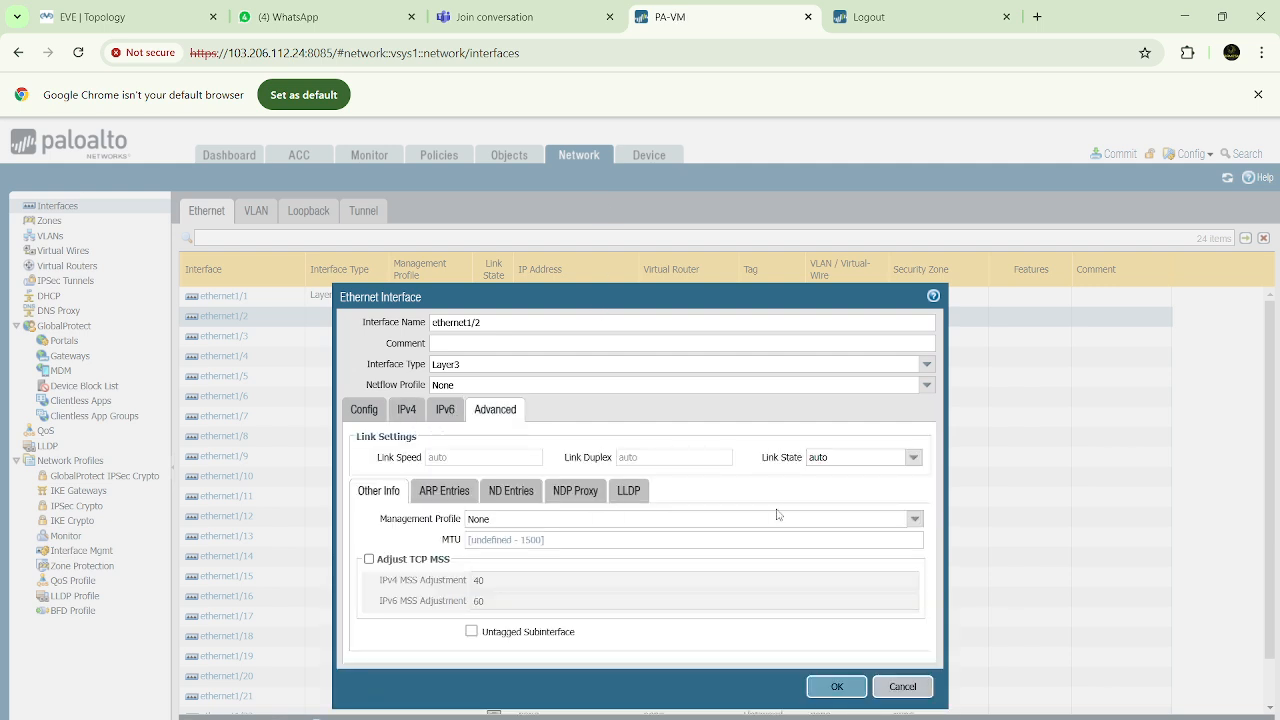
click(916, 520)
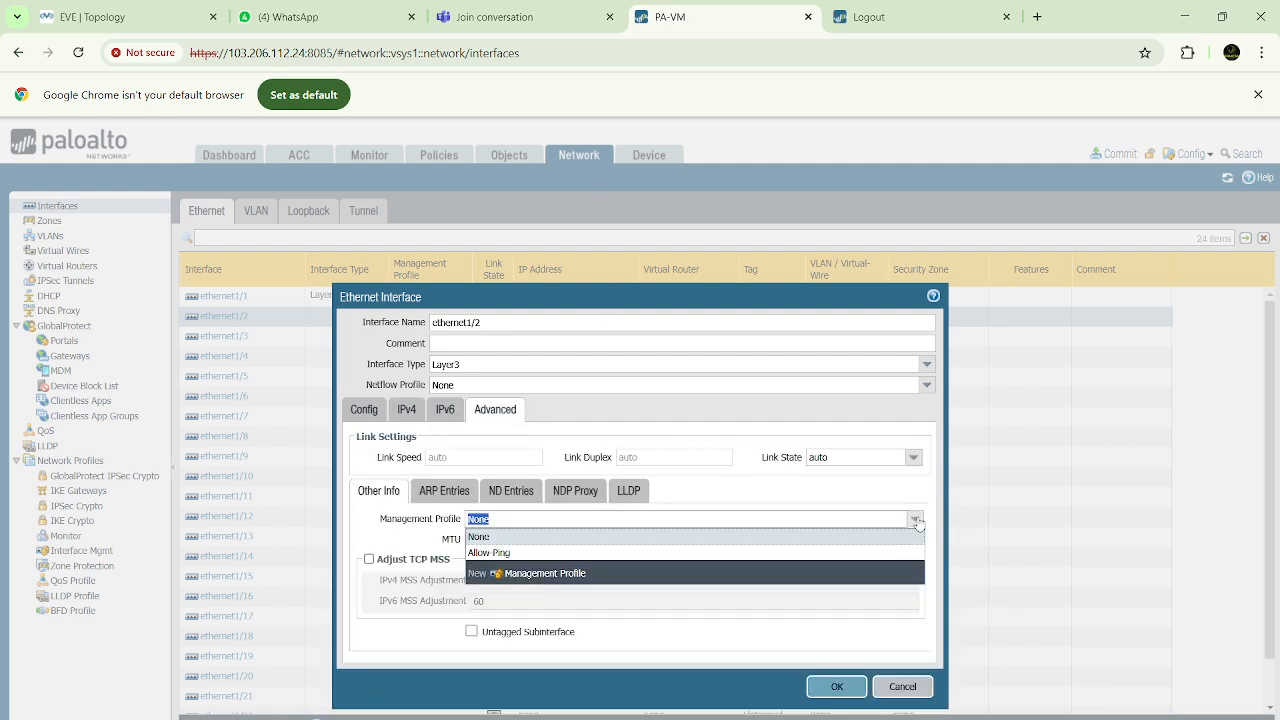
click(522, 560)
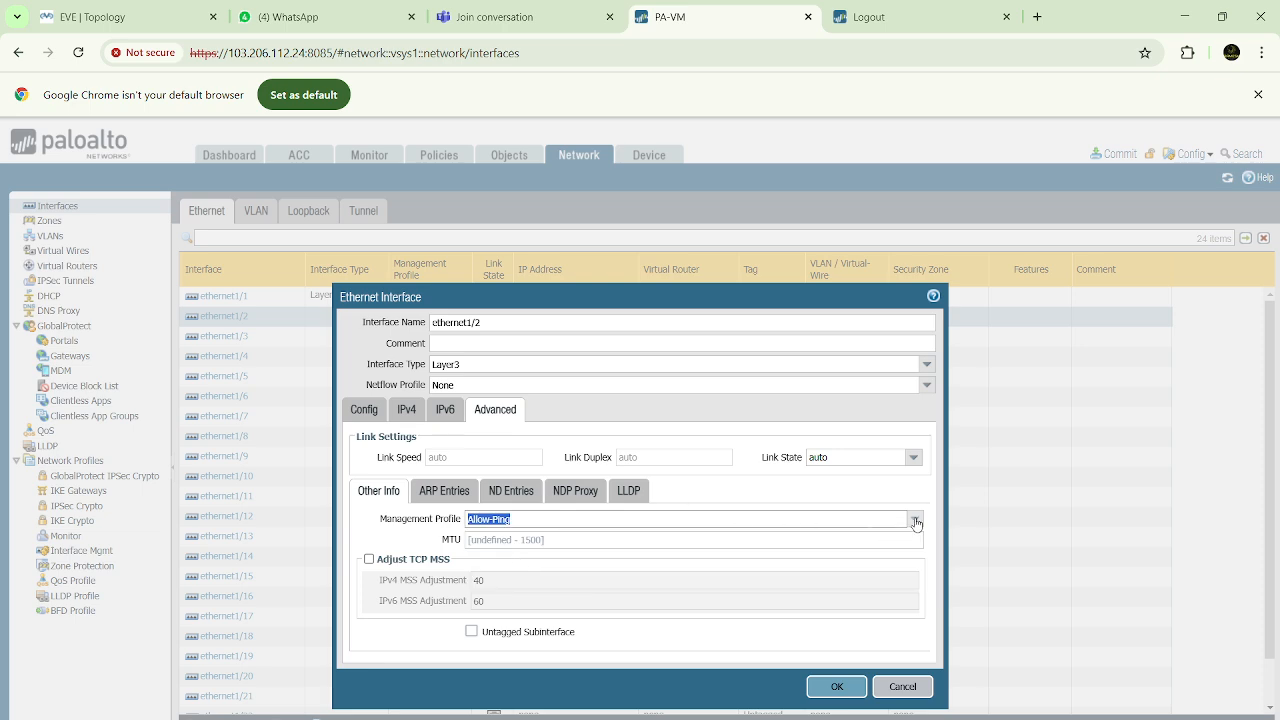
click(914, 518)
click(490, 536)
click(838, 687)
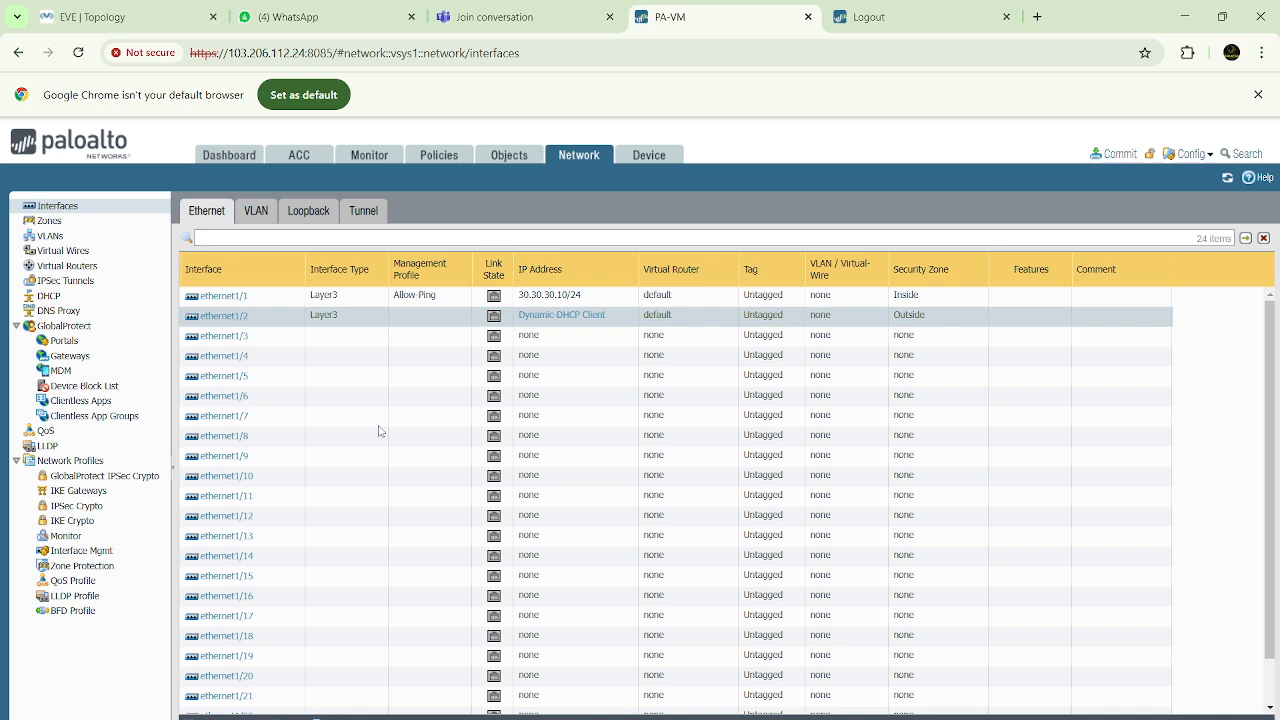
Set interface ethernet1/3 to Layer3 with the default virtual router and the Outside security zone
click(219, 343)
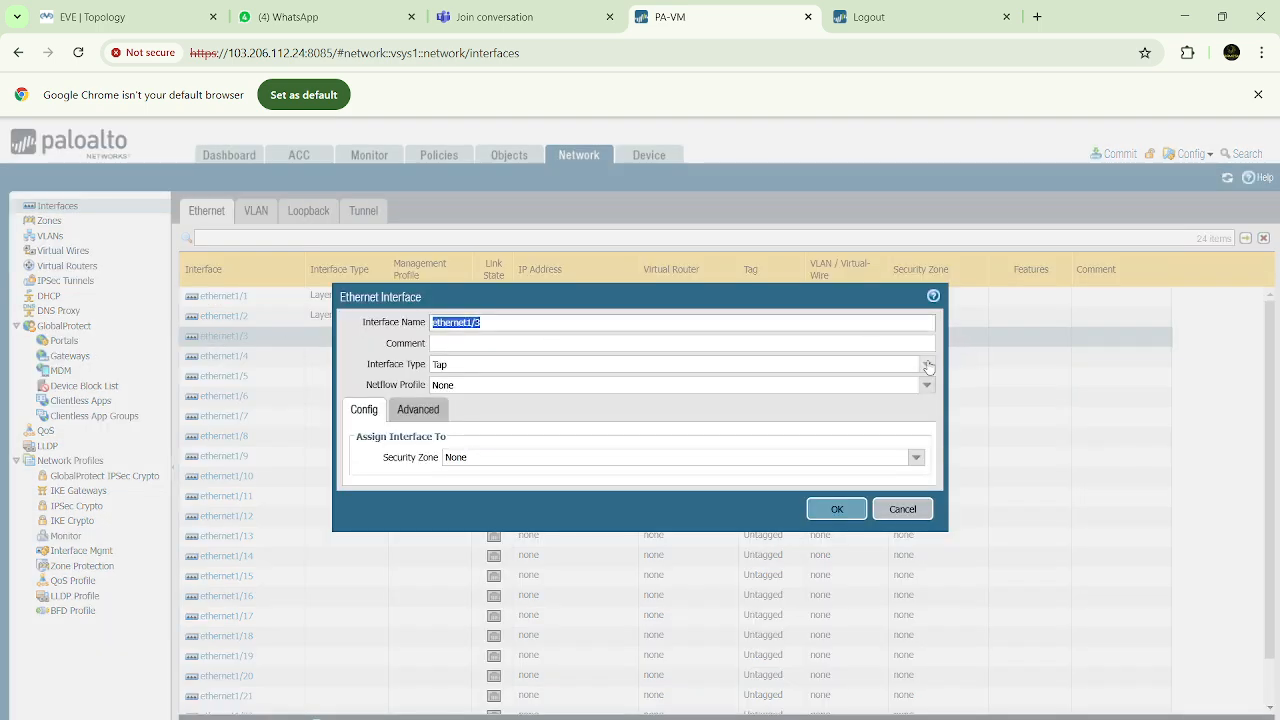
click(926, 364)
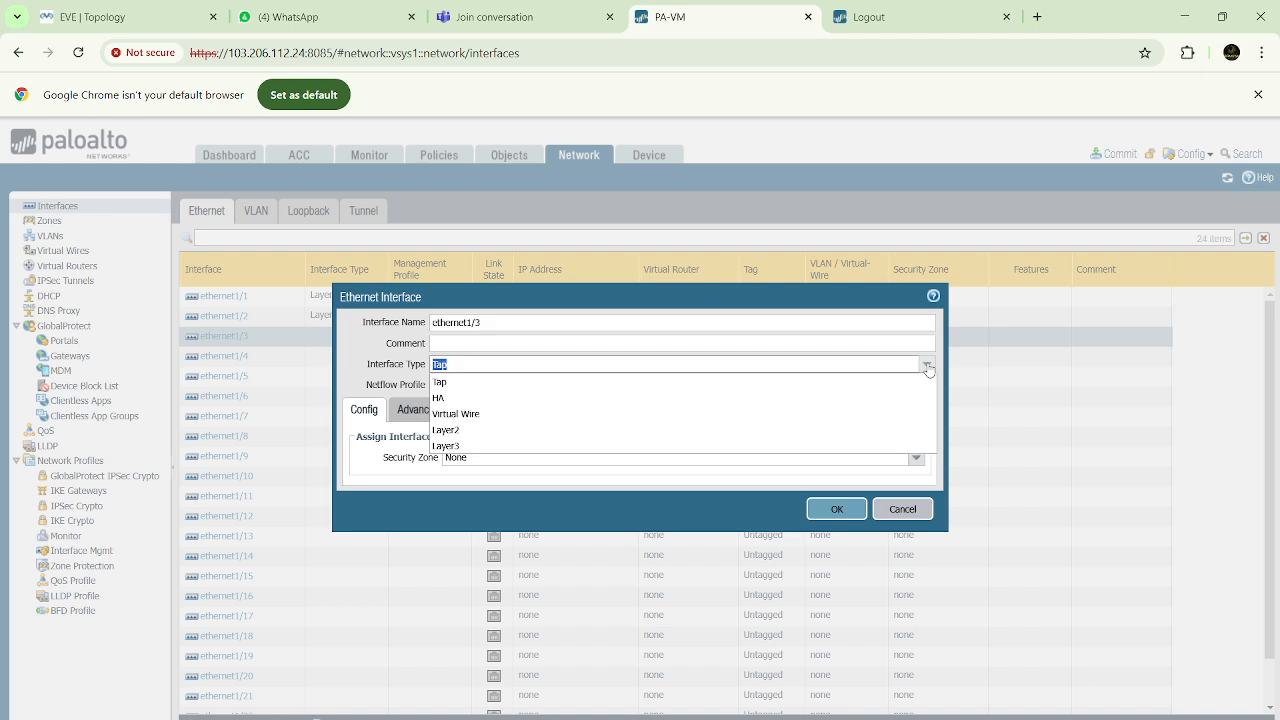
click(455, 446)
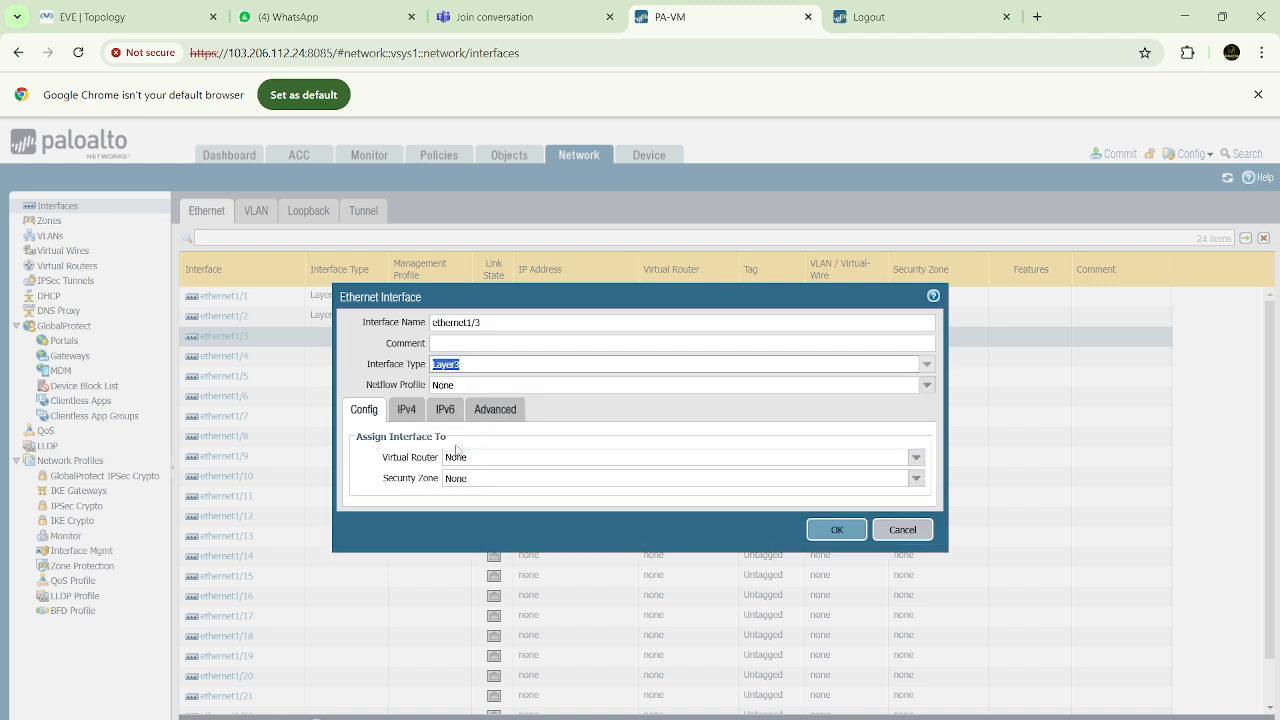
click(915, 457)
click(461, 491)
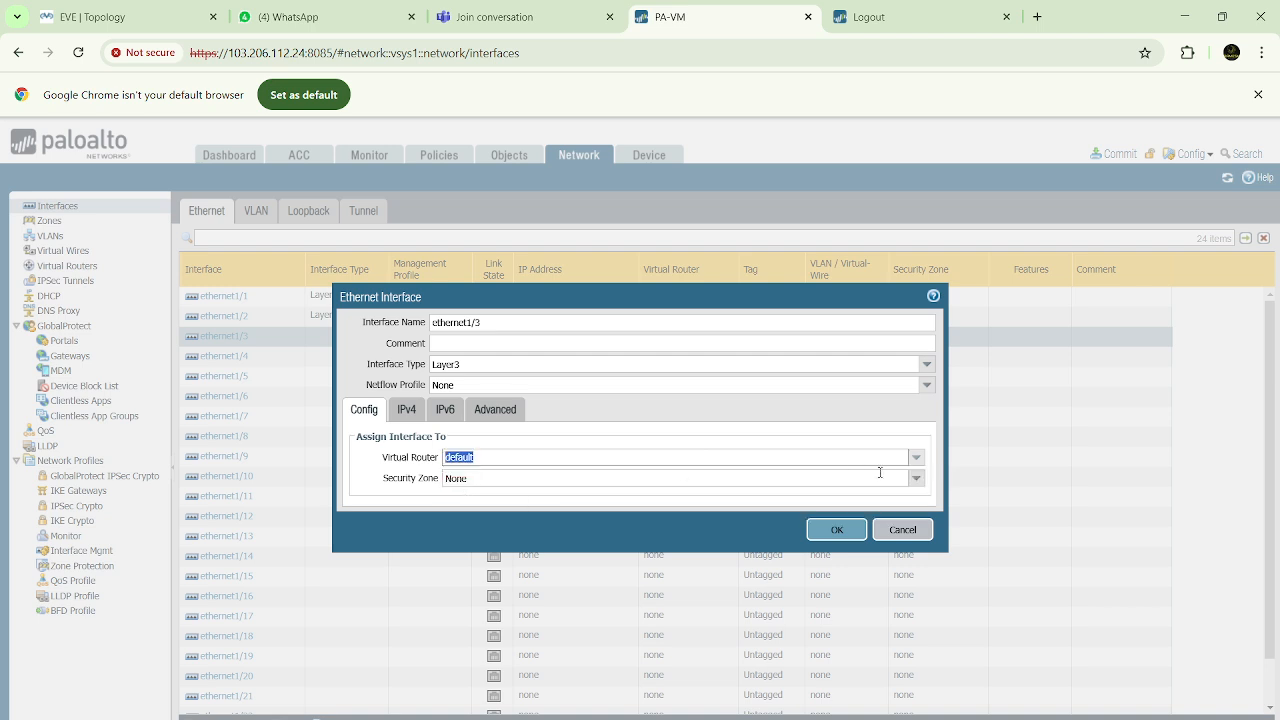
click(916, 478)
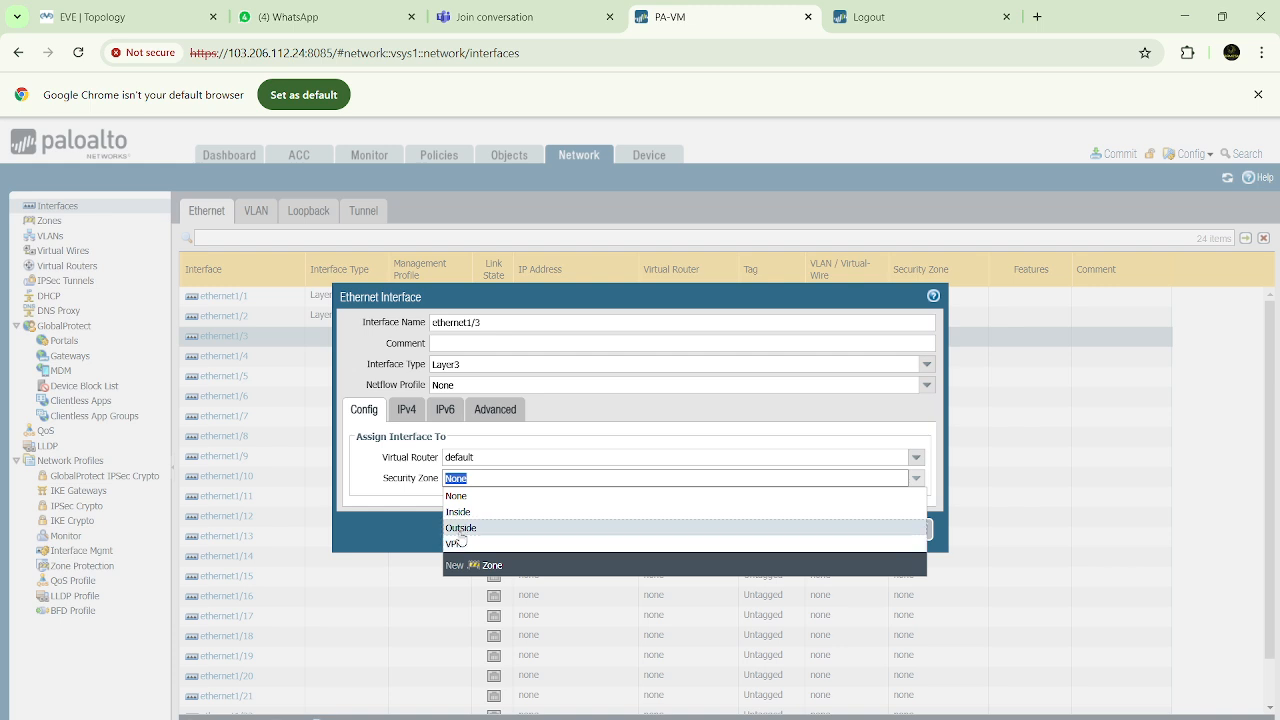
click(458, 530)
Add the static IPv4 address 192.168.10.1/24 to ethernet1/3, and check the firewall link in the EVE topology
click(406, 411)
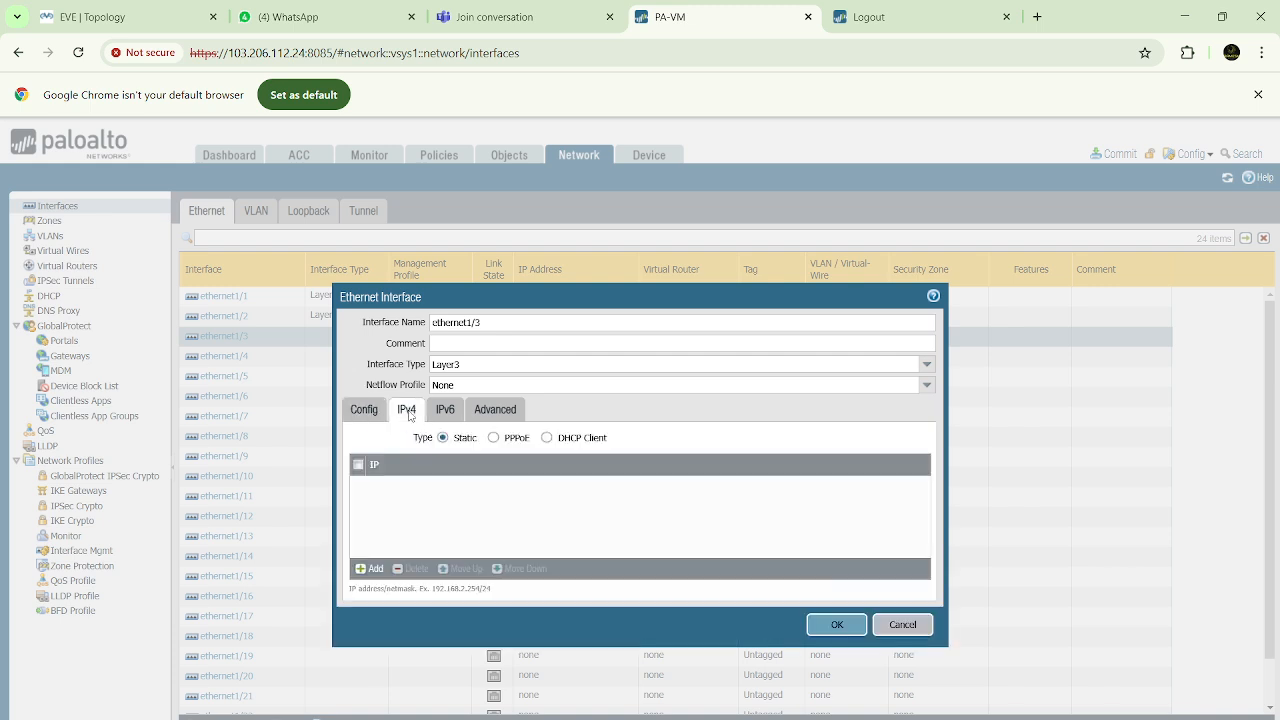
click(370, 568)
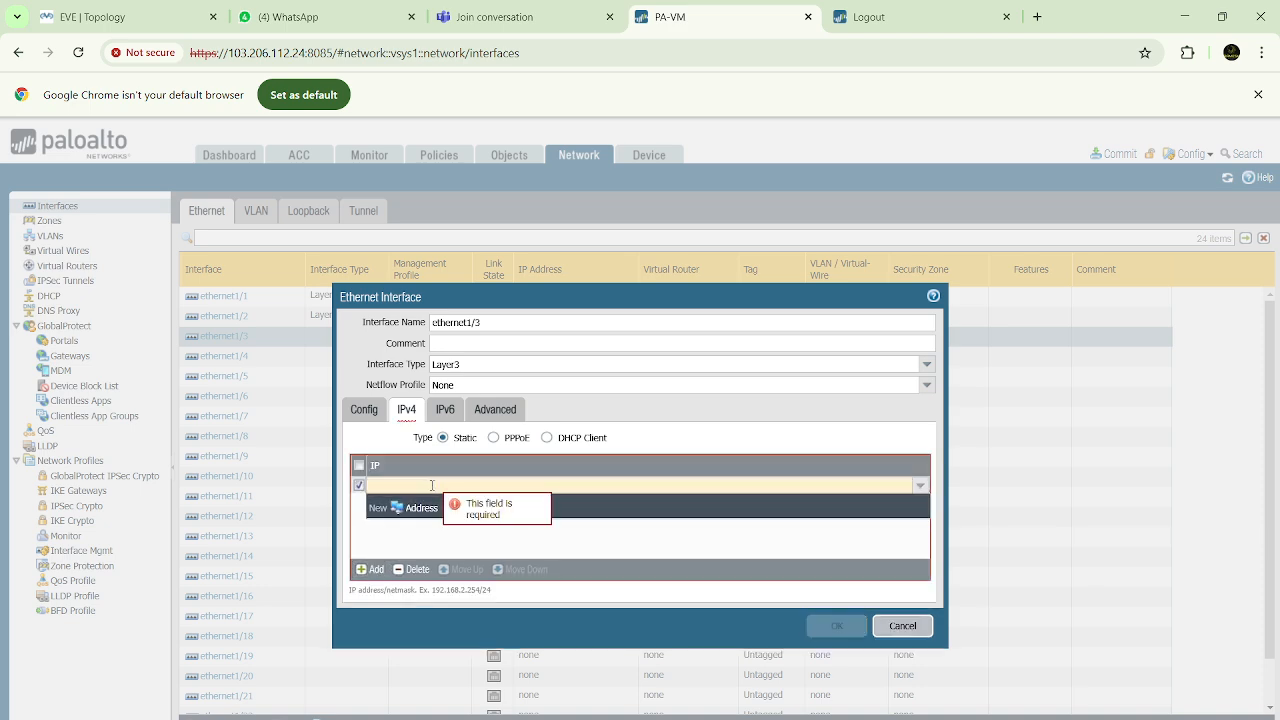
text(192.168.10.1/24)
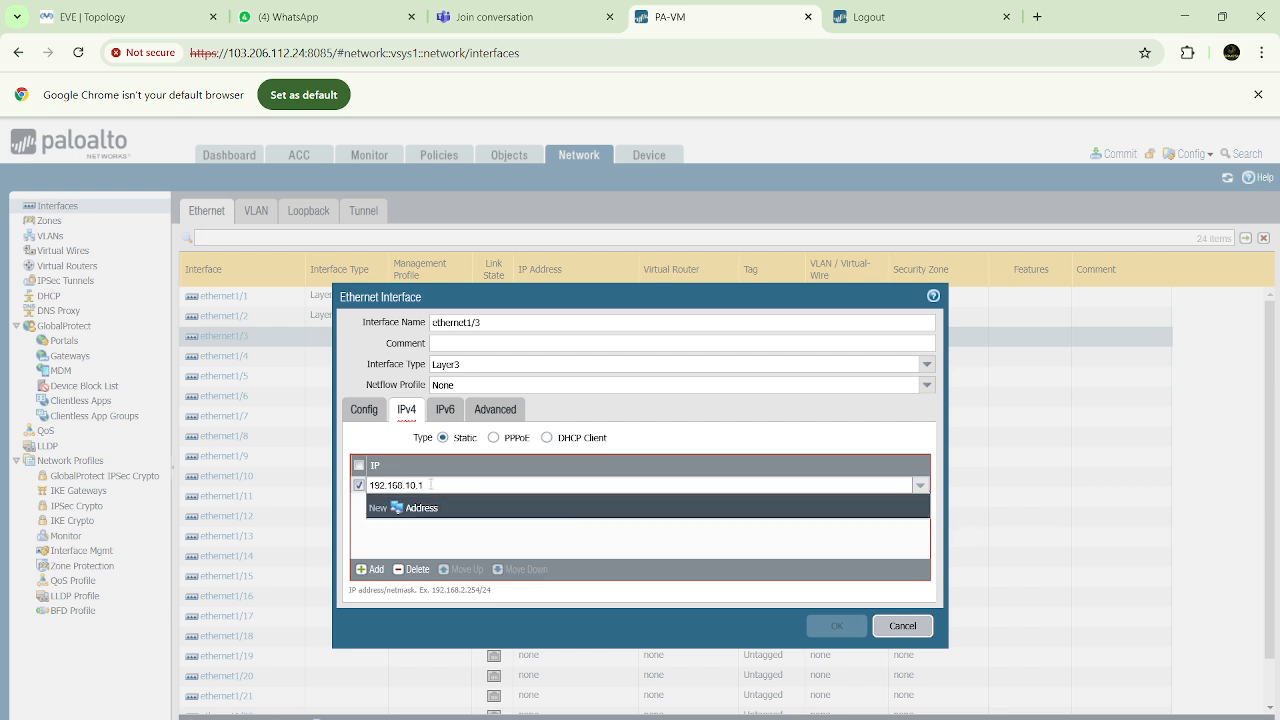
click(440, 545)
click(130, 18)
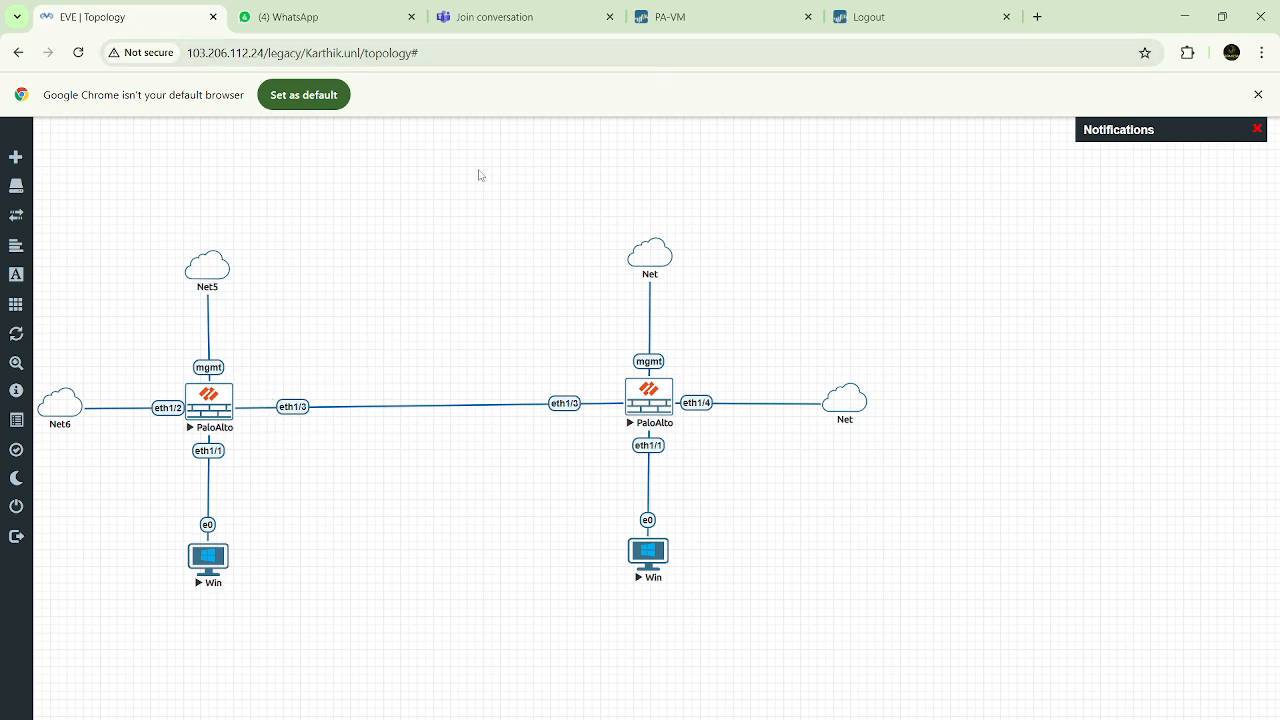
click(730, 20)
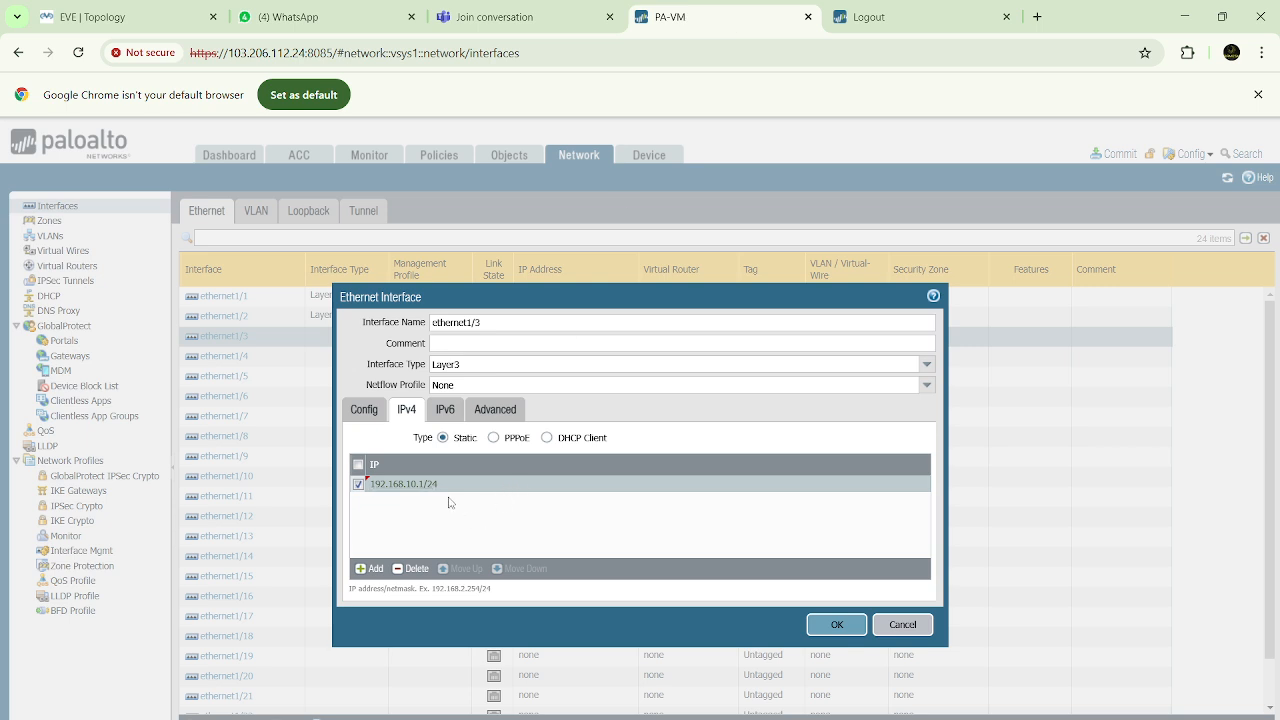
Assign the Allow-Ping management profile to ethernet1/3 and save the interface
click(495, 412)
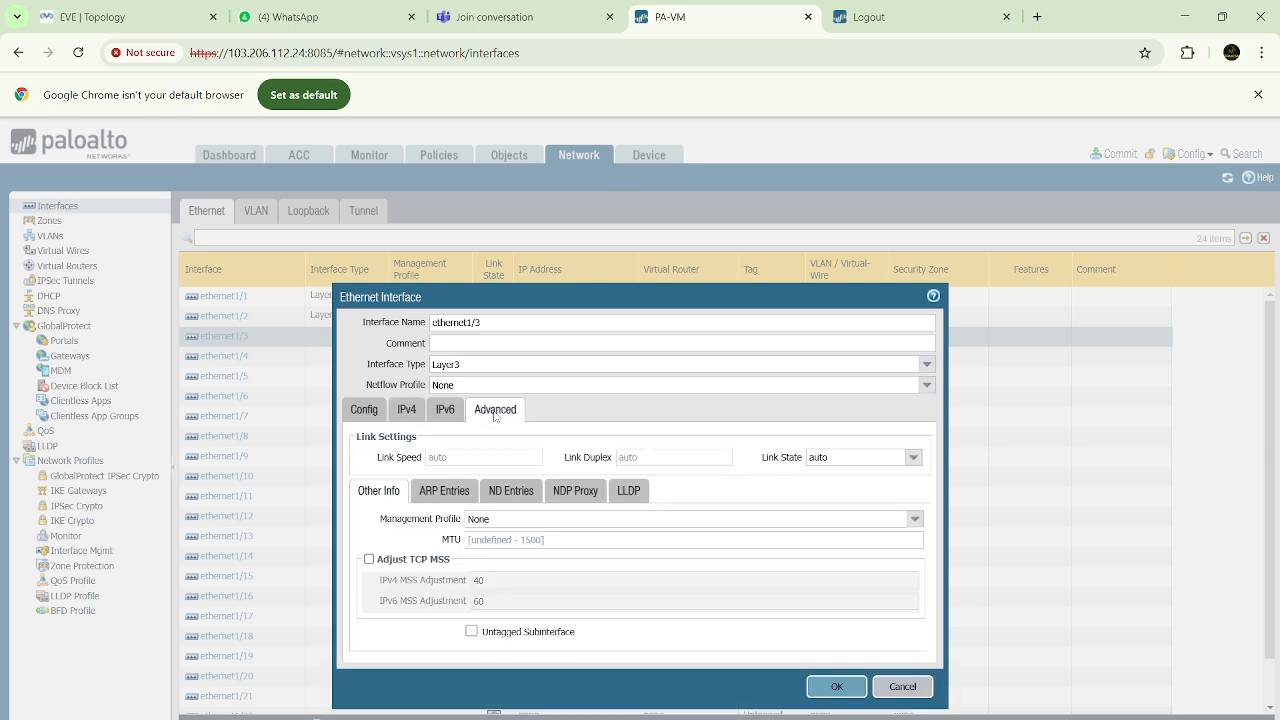
click(916, 520)
click(498, 555)
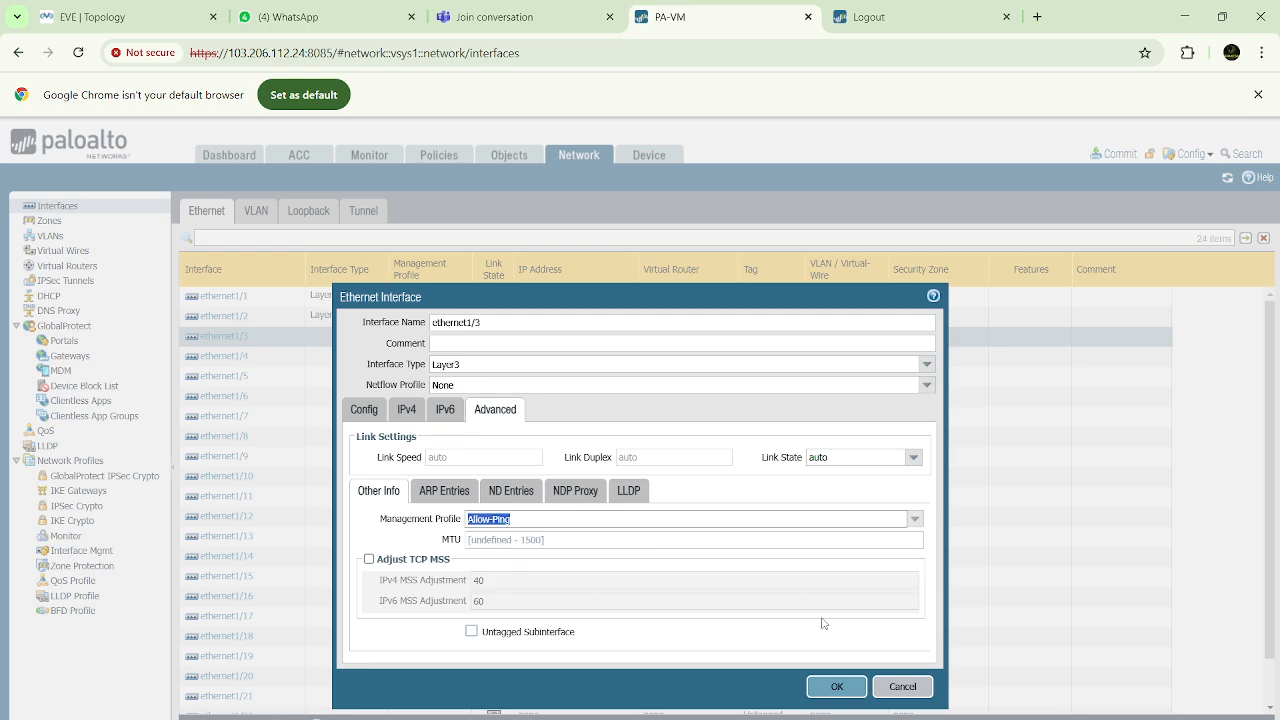
click(820, 687)
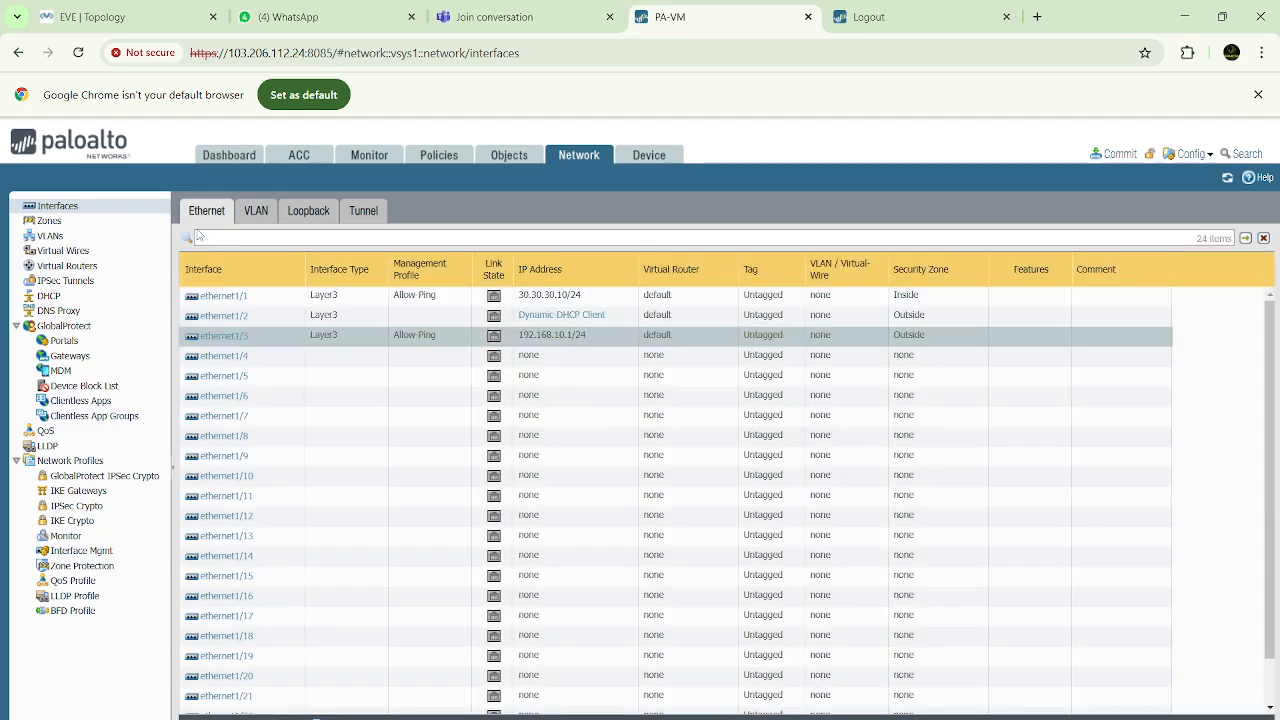
Add a new tunnel interface with interface number 1
click(366, 211)
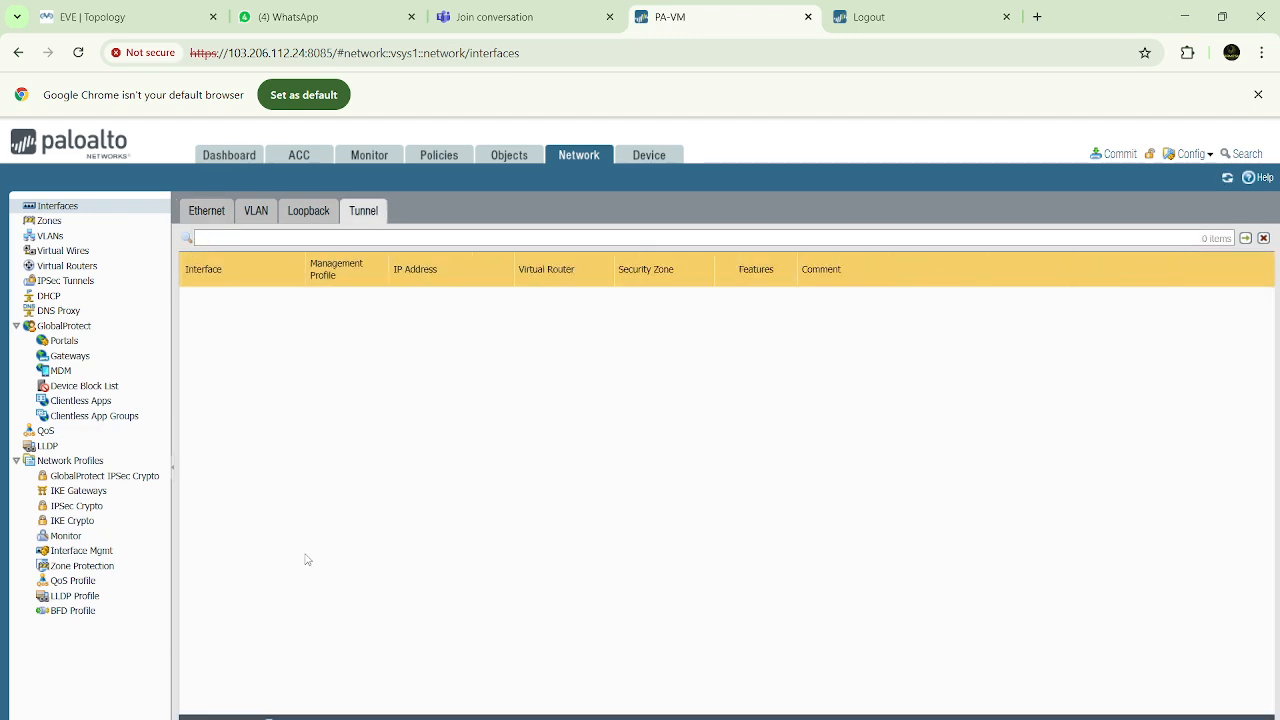
click(205, 717)
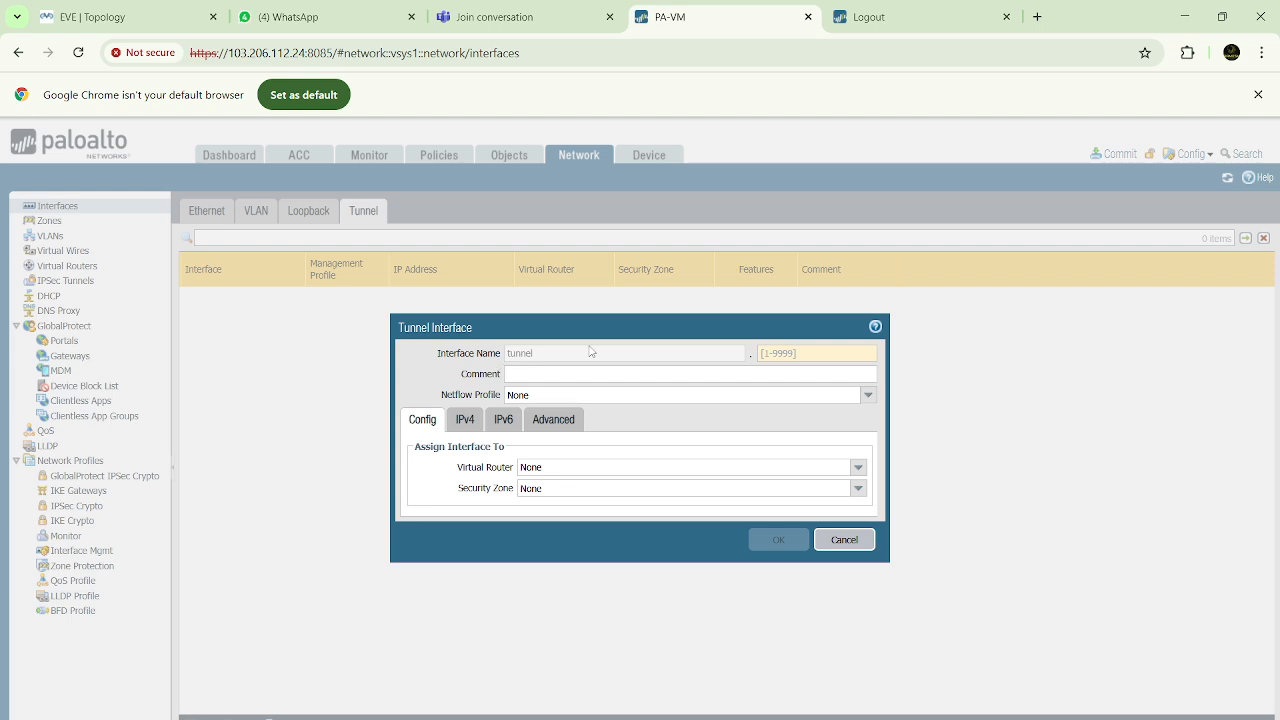
click(765, 353)
click(724, 377)
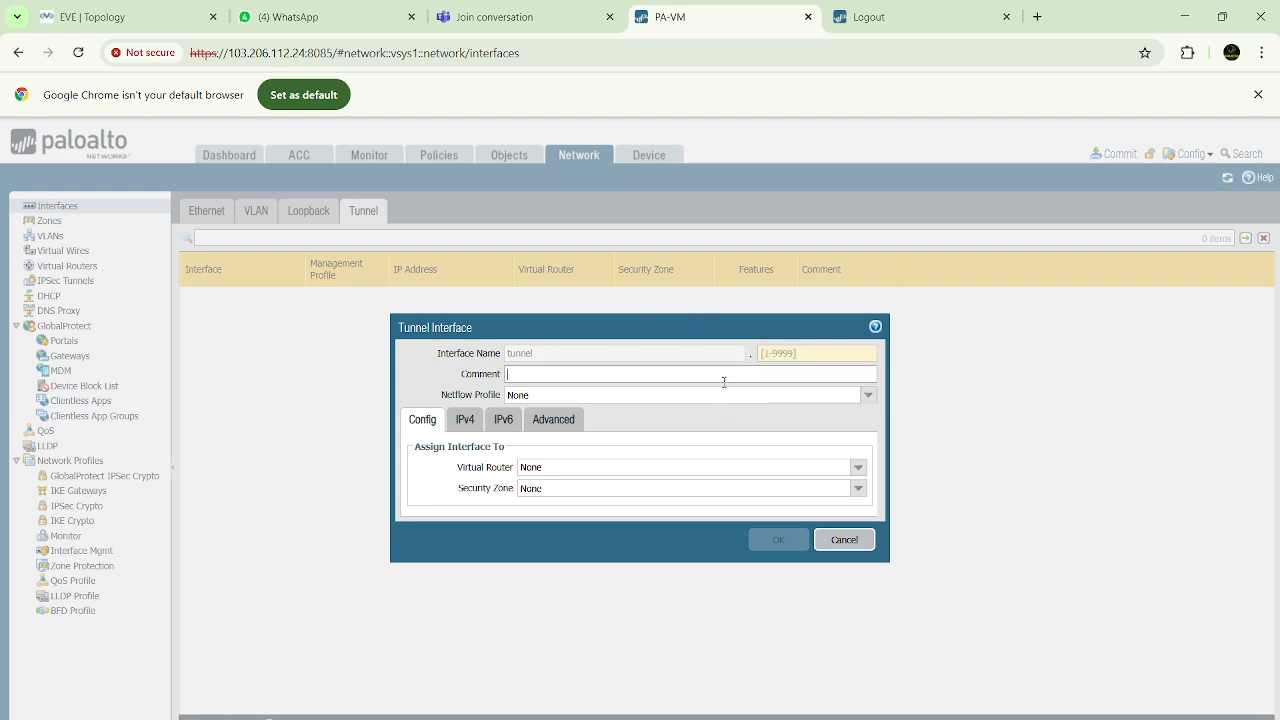
click(790, 353)
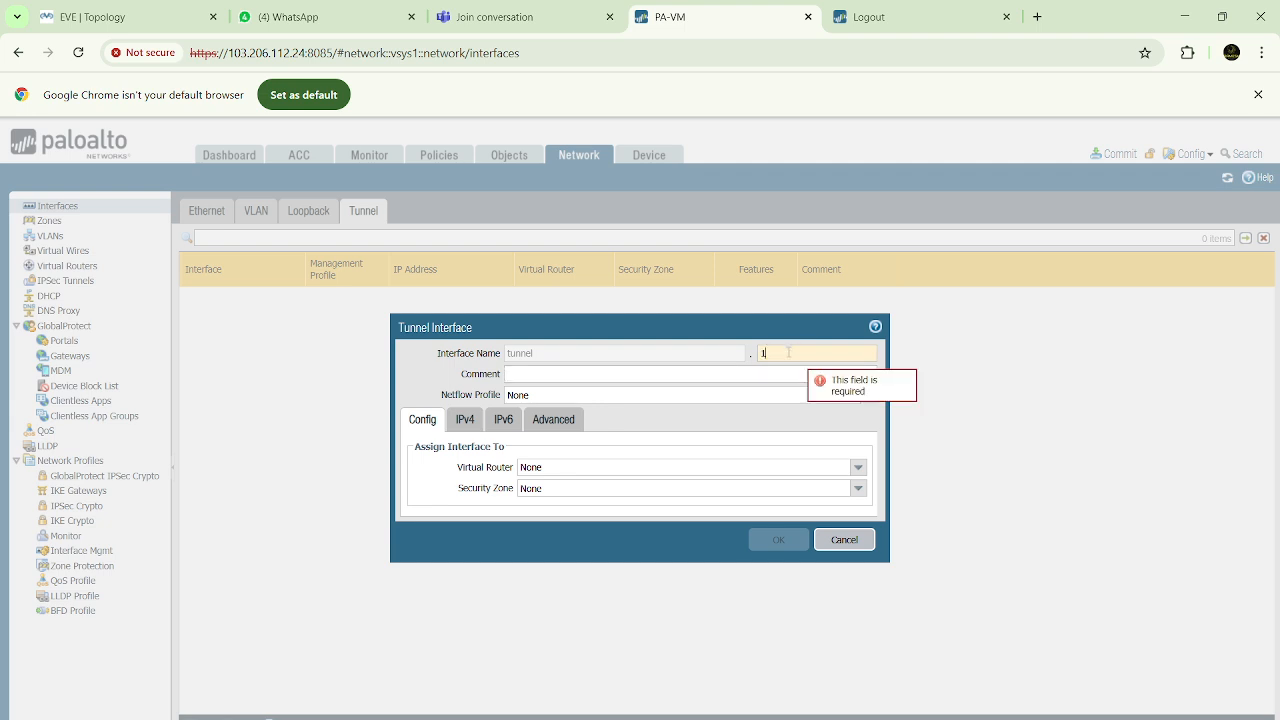
text(1)
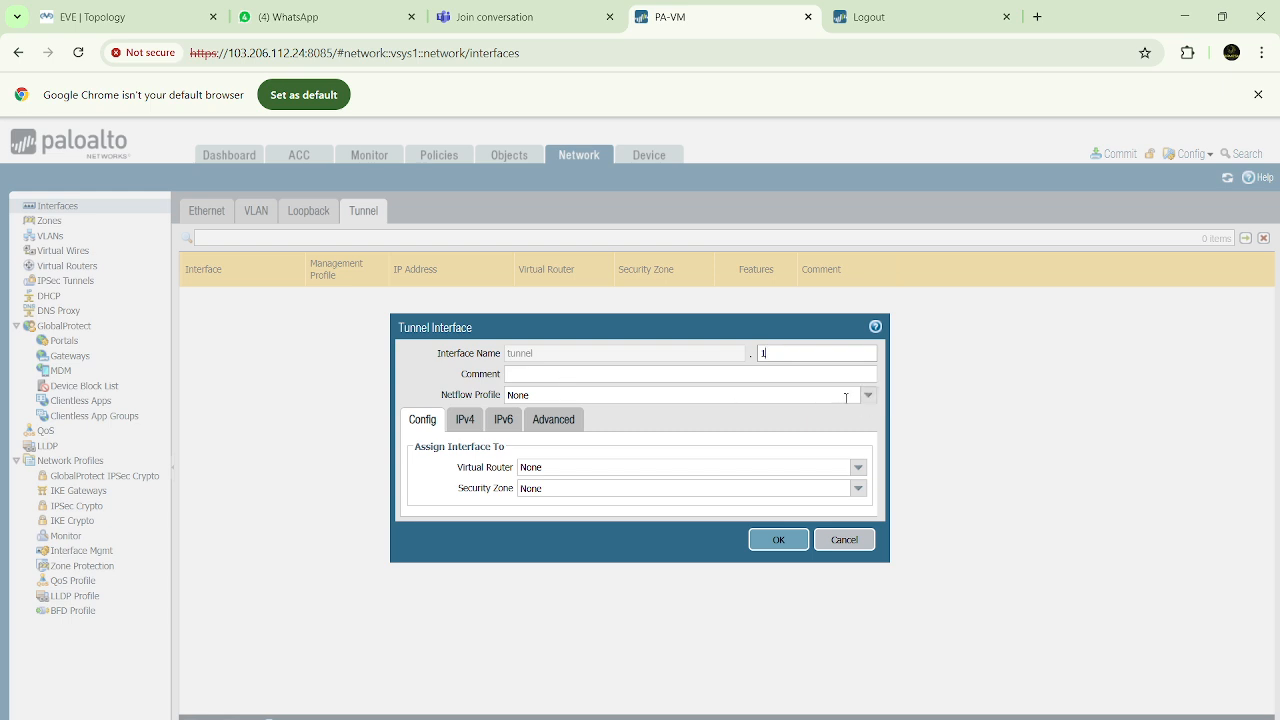
Assign the new tunnel interface to the default virtual router and the VPN security zone
click(858, 467)
click(528, 502)
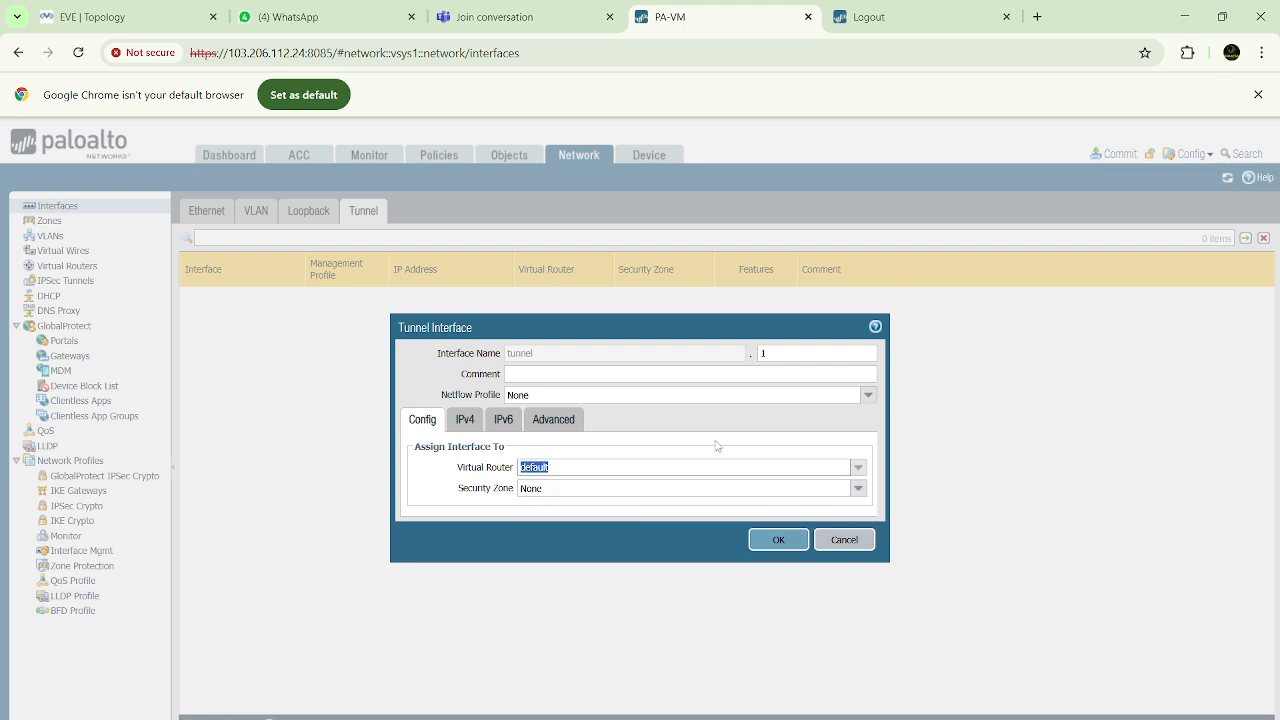
click(858, 488)
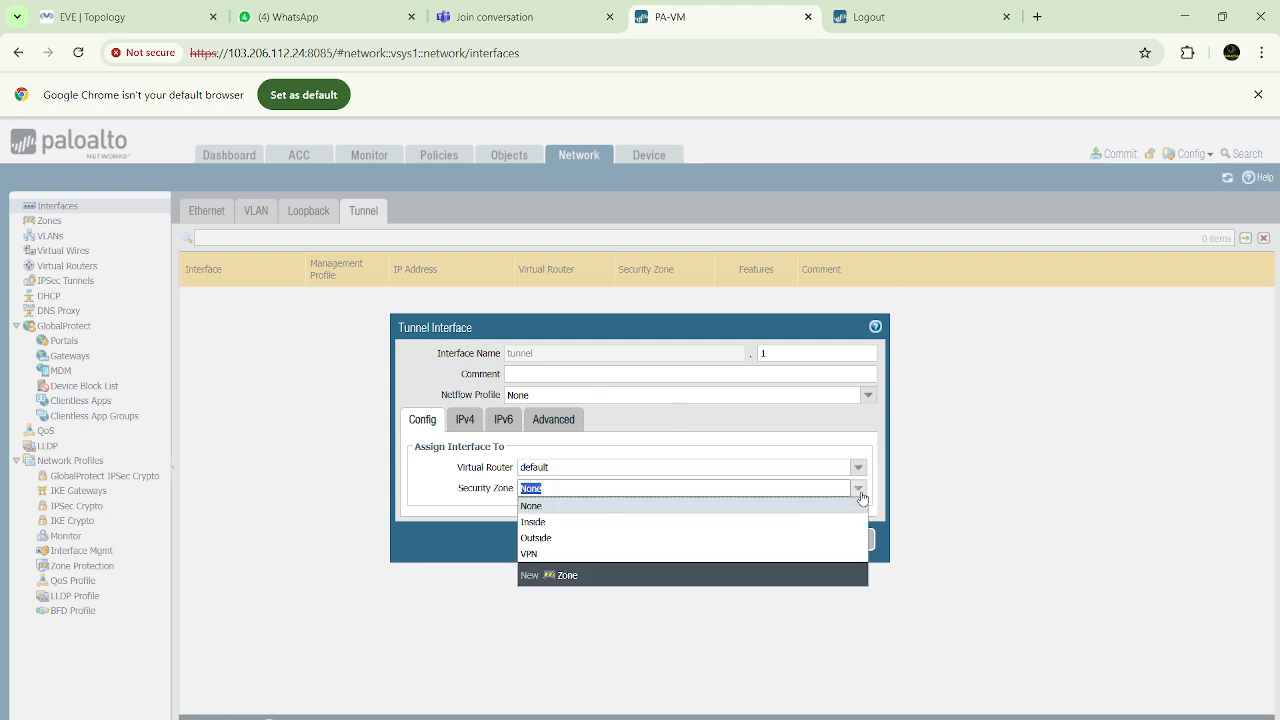
click(536, 556)
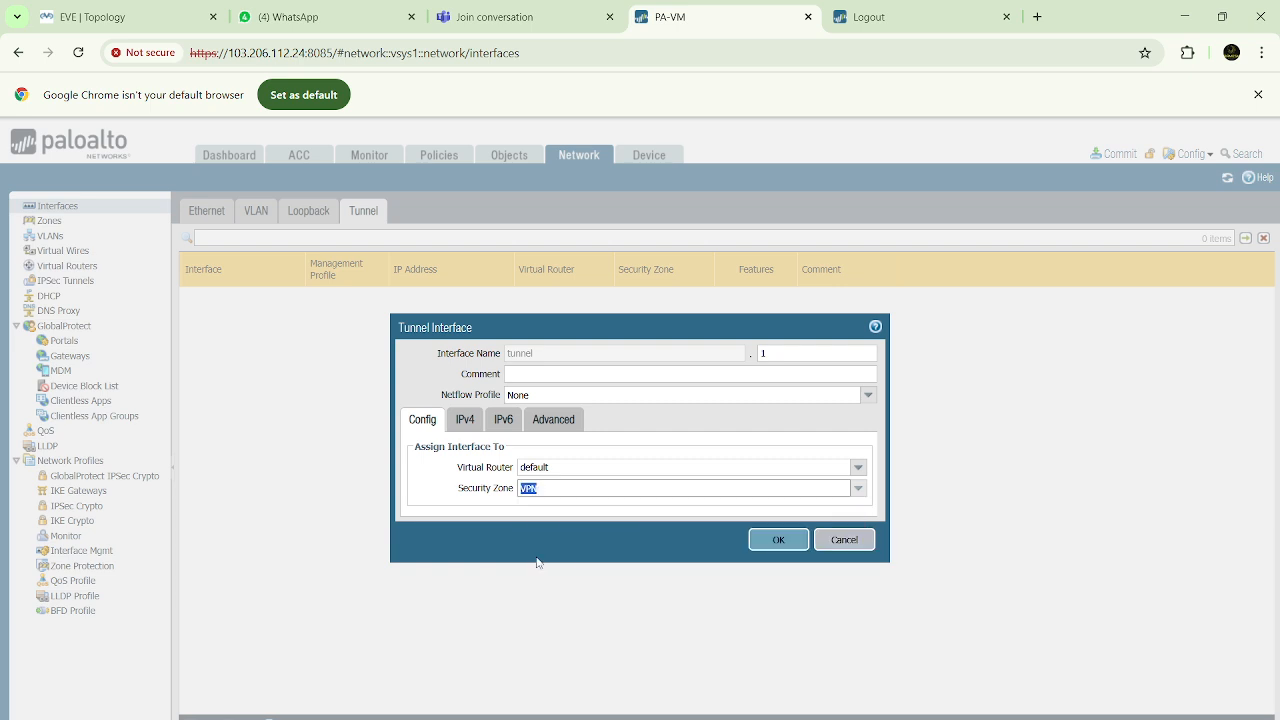
Assign the Allow-Ping management profile to the tunnel interface and save it
click(558, 424)
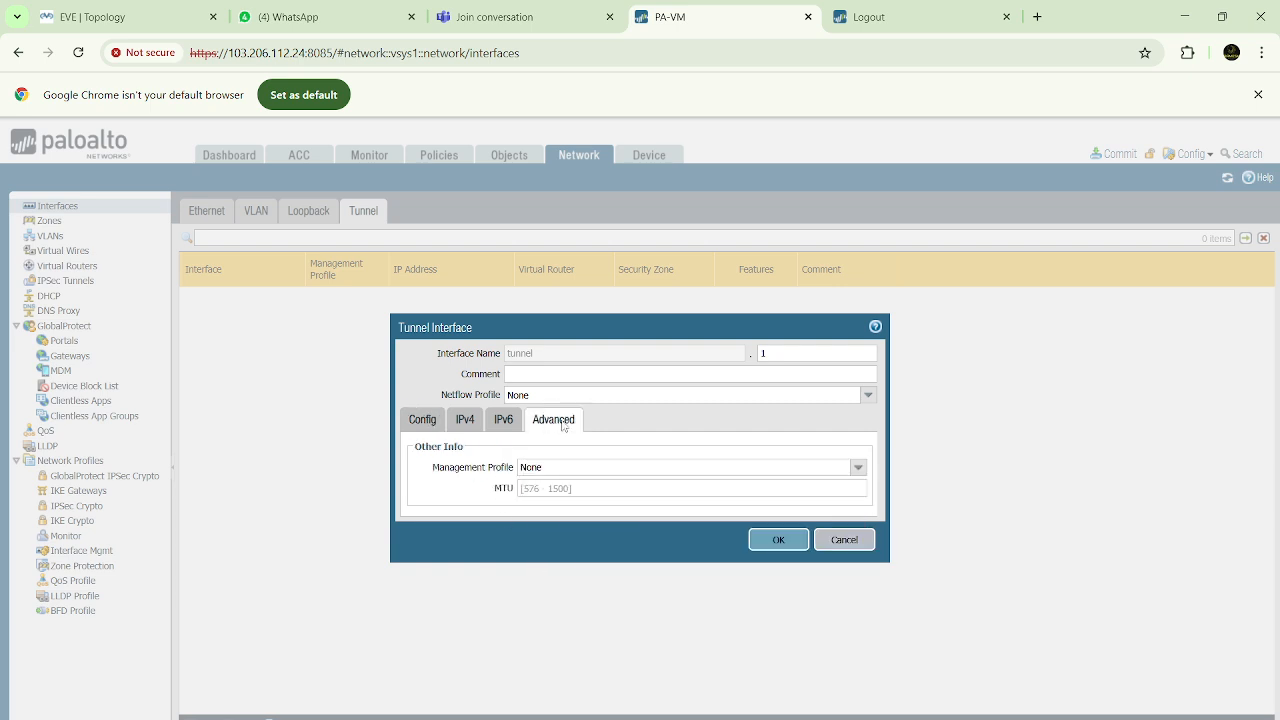
click(856, 467)
click(553, 502)
click(775, 551)
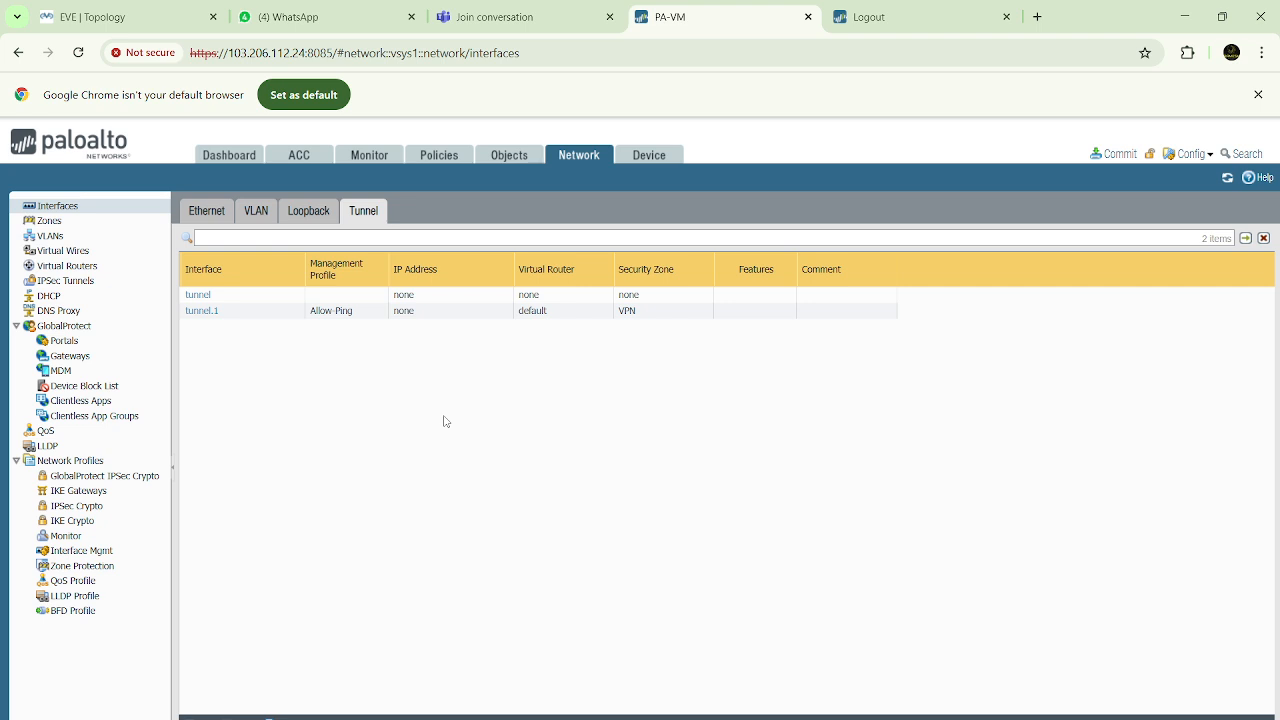
Add a security policy rule named "Inside Outside"
click(438, 158)
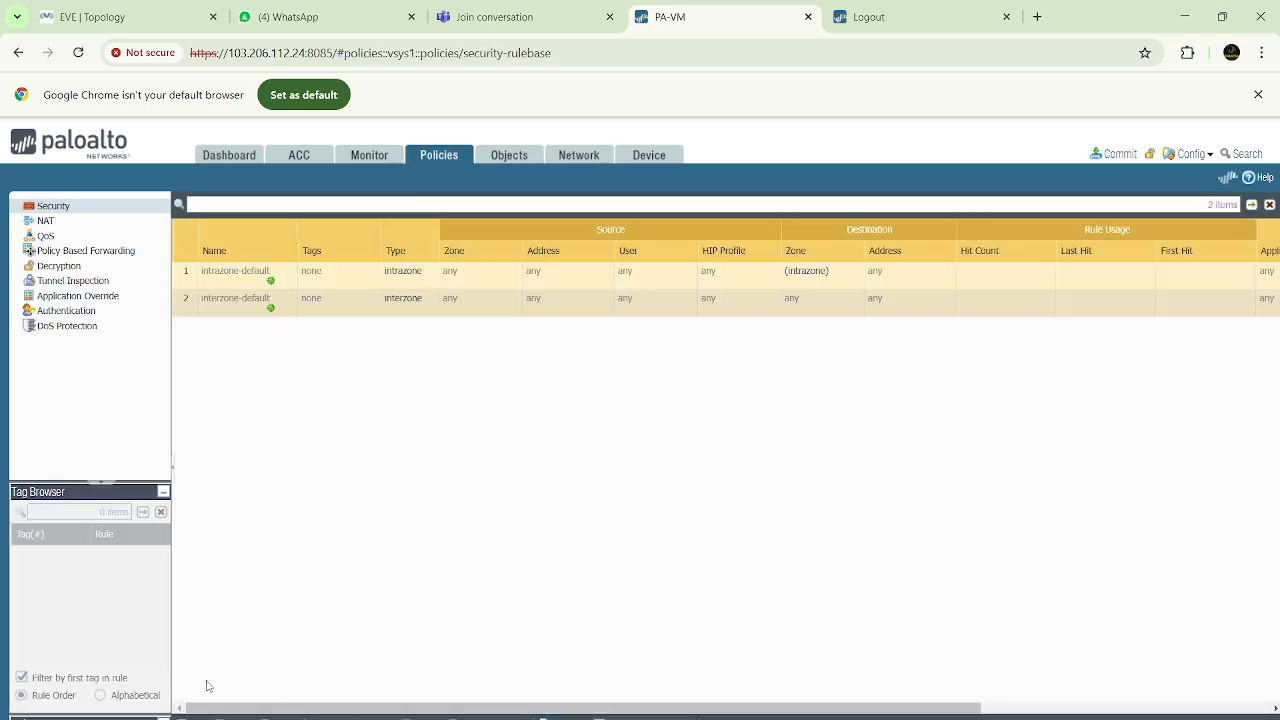
click(192, 718)
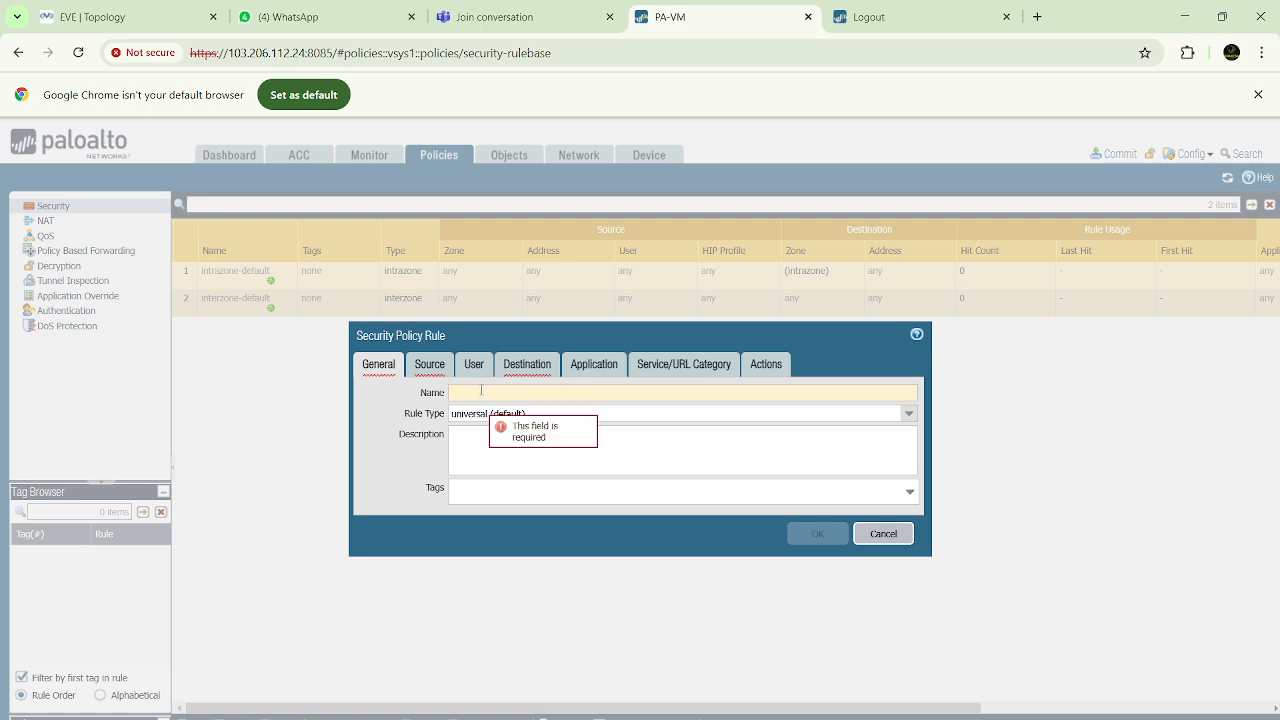
text(Inside )
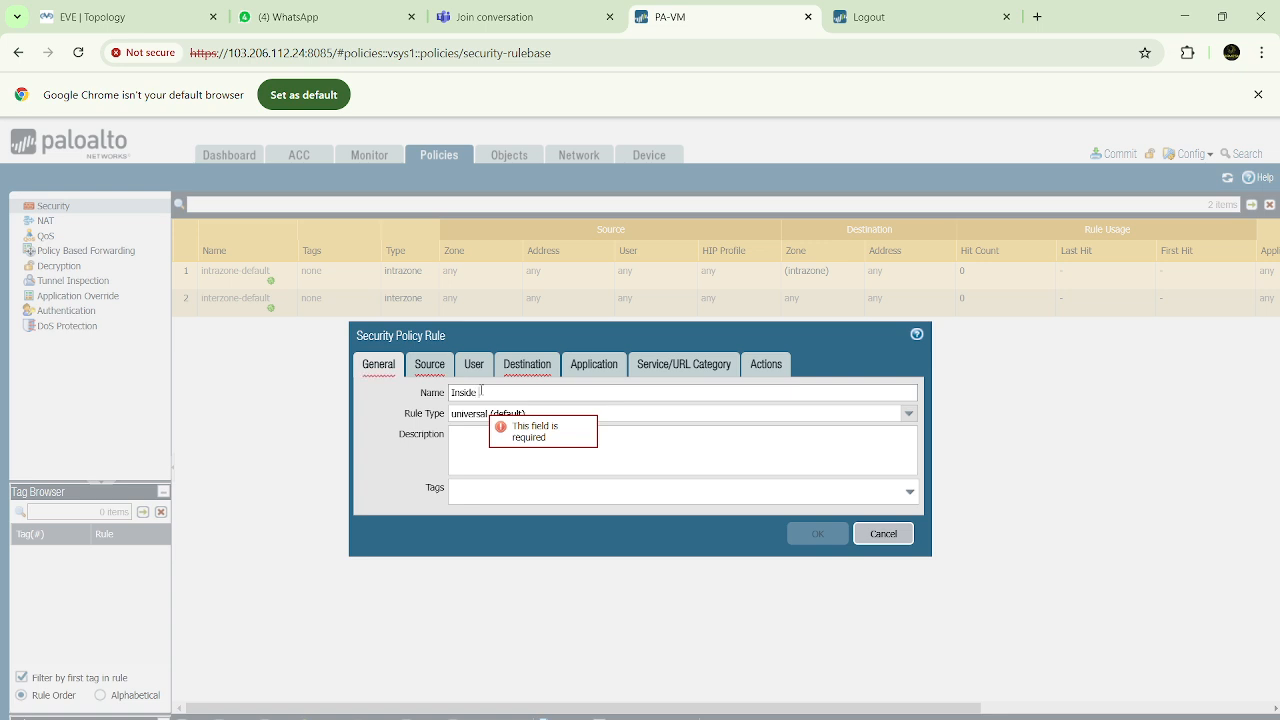
text(Outside)
Set the rule's source zone to Inside and destination zone to Outside, then save it with the default Allow action
click(428, 366)
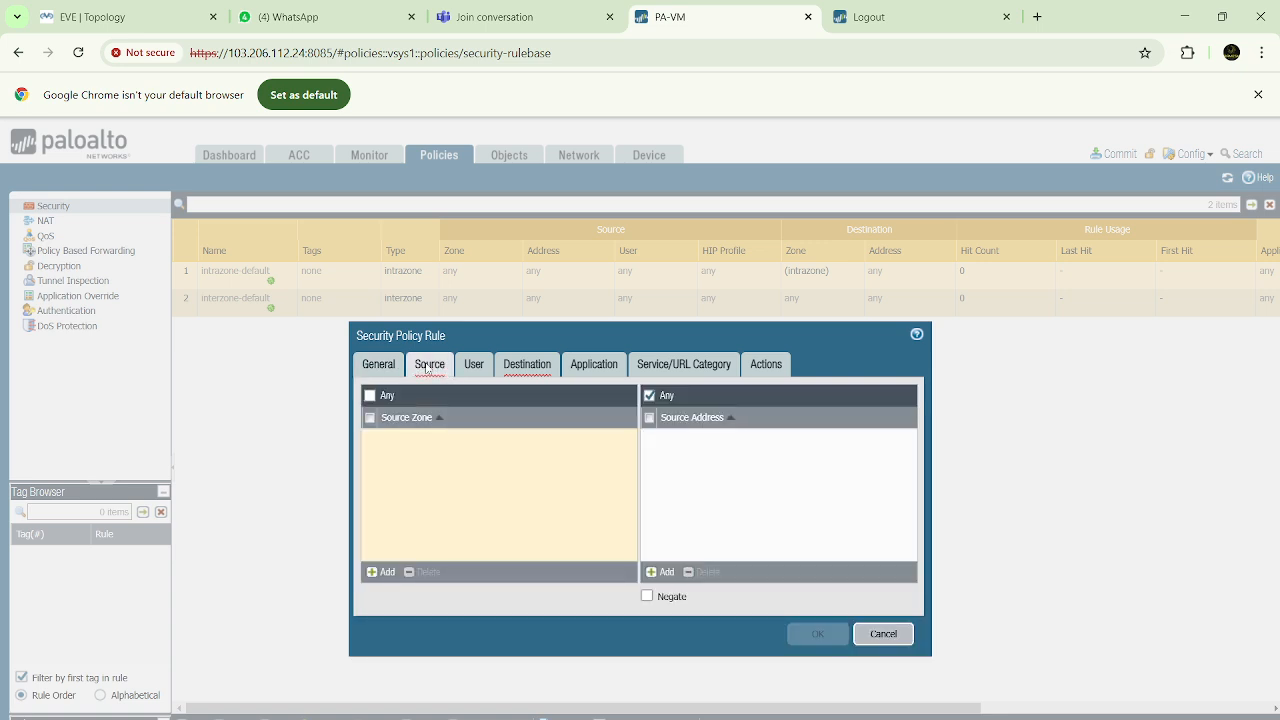
click(381, 572)
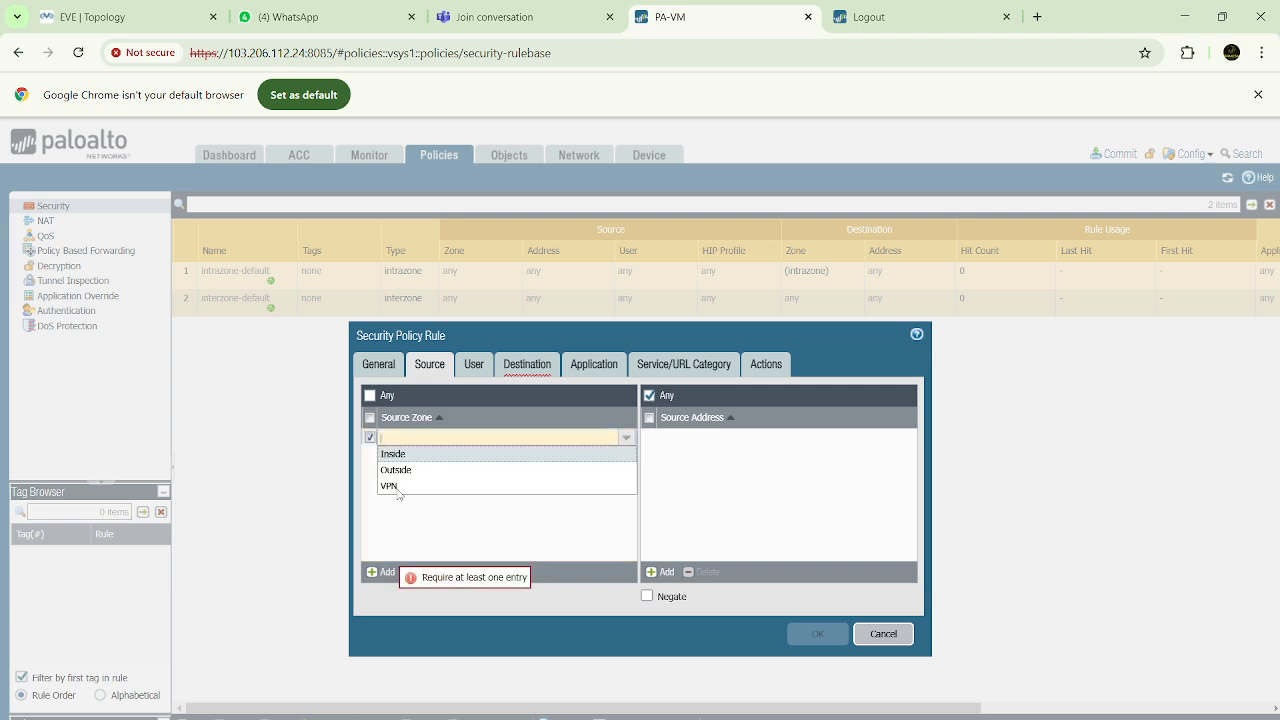
click(393, 455)
click(531, 371)
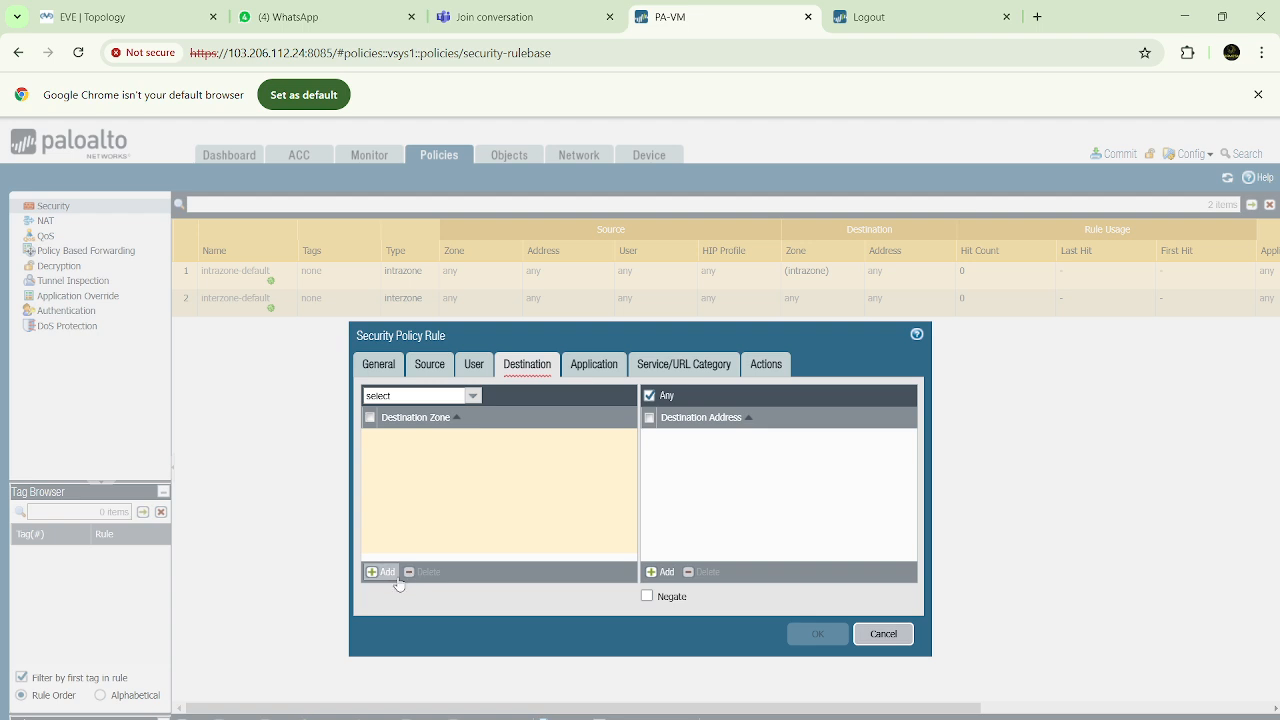
click(381, 572)
click(390, 468)
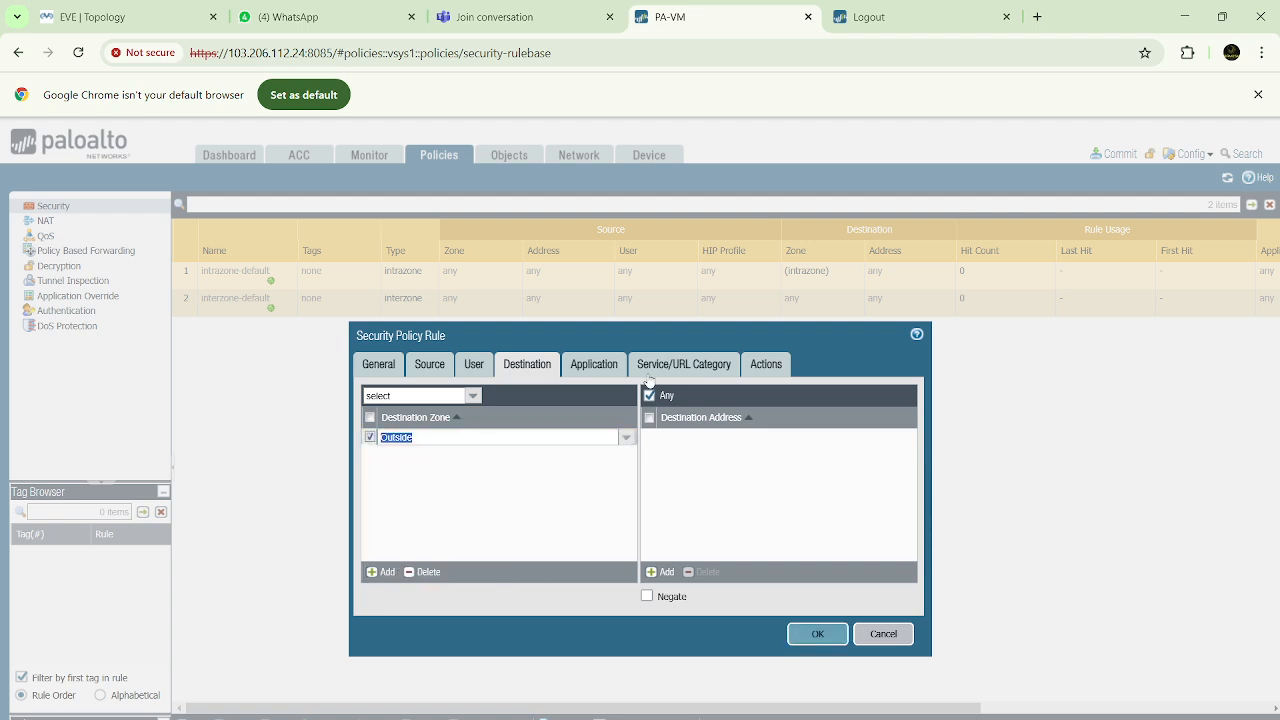
click(685, 366)
click(767, 364)
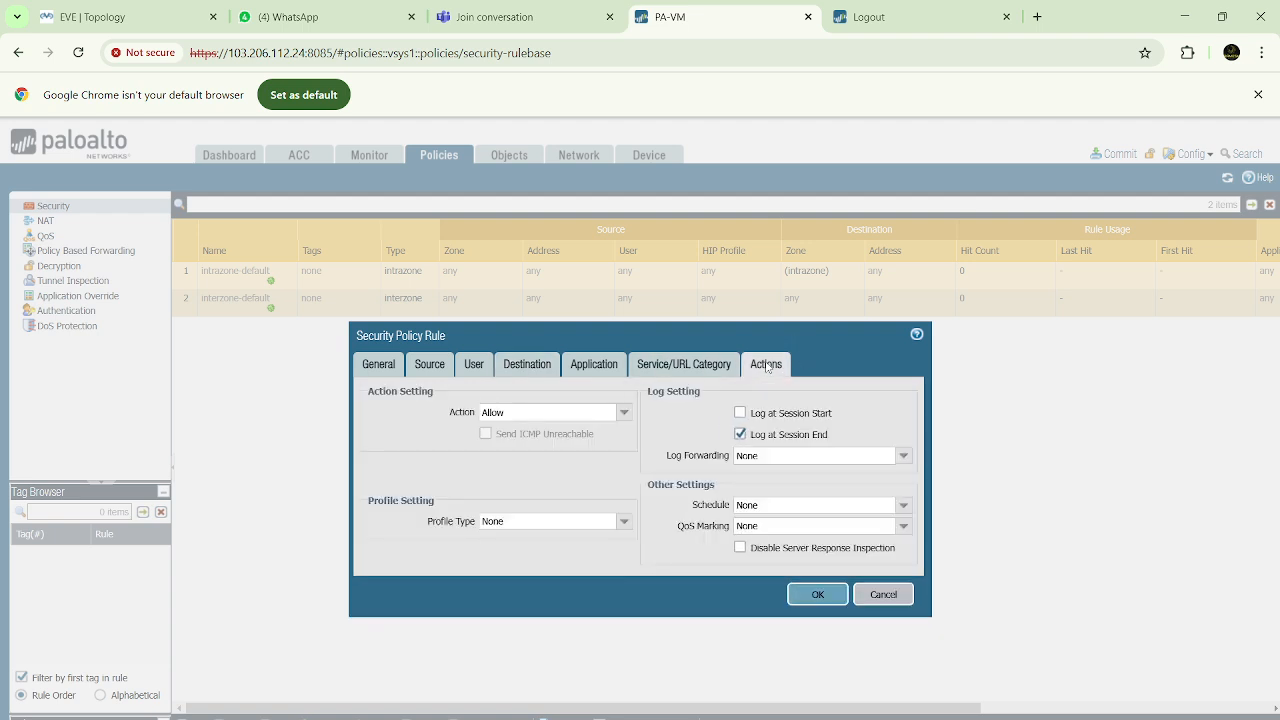
click(808, 597)
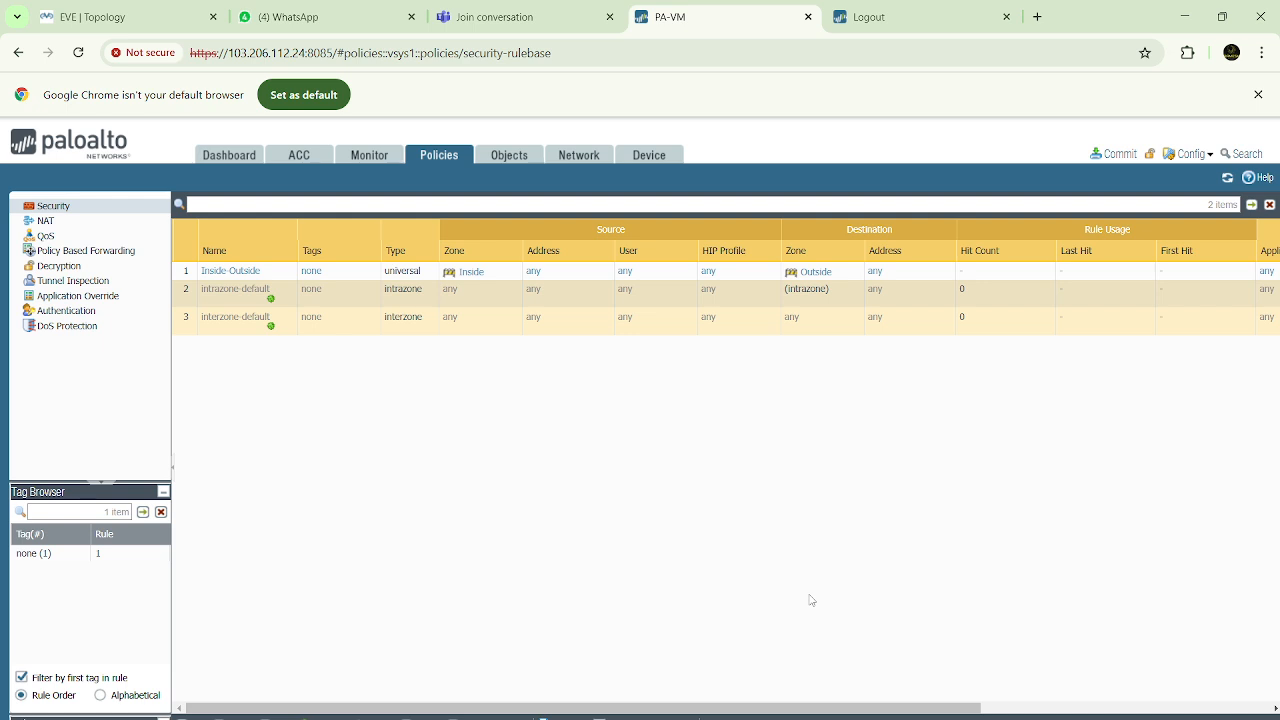
Add an IKE Crypto profile named TBN-Phase1 with DH group group20
click(581, 157)
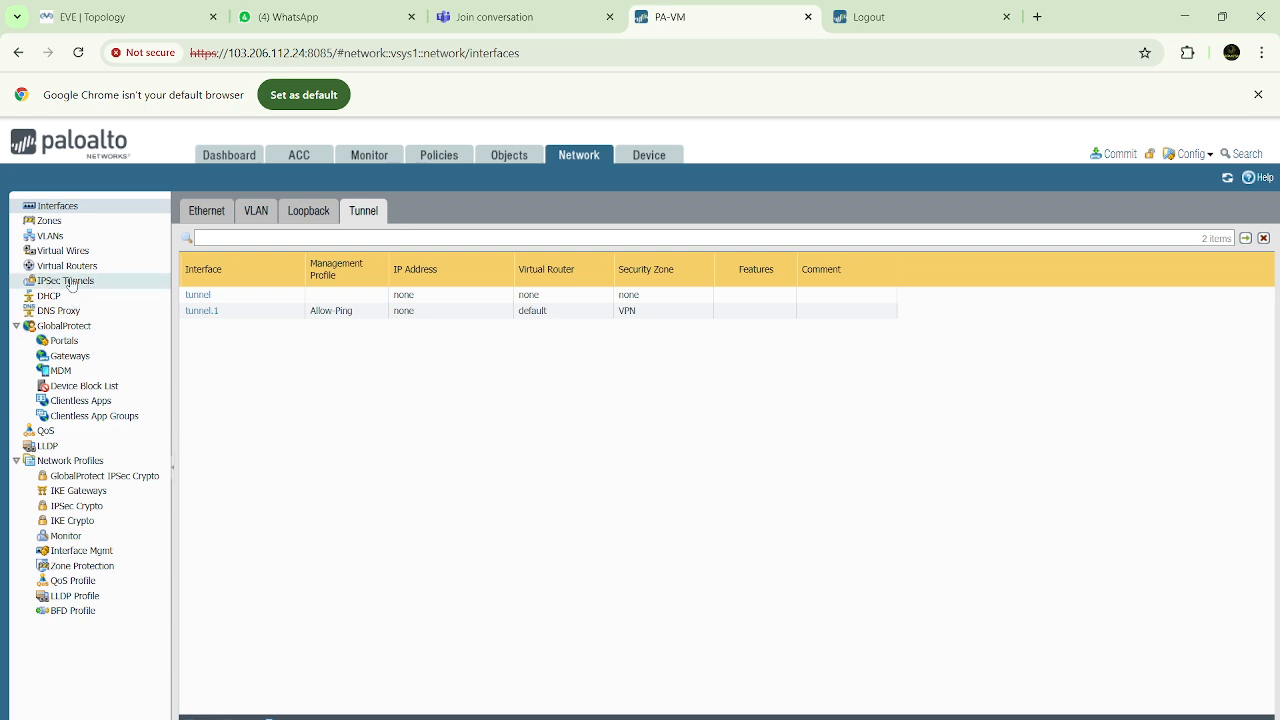
click(79, 527)
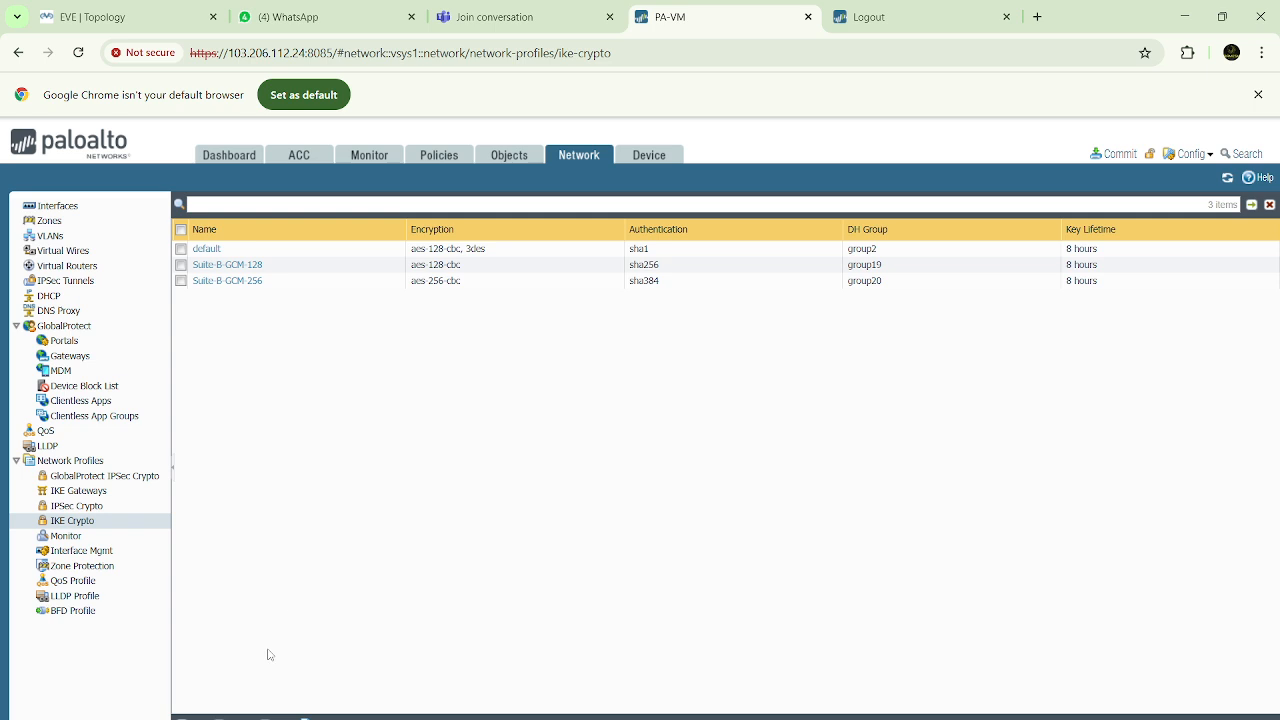
click(191, 718)
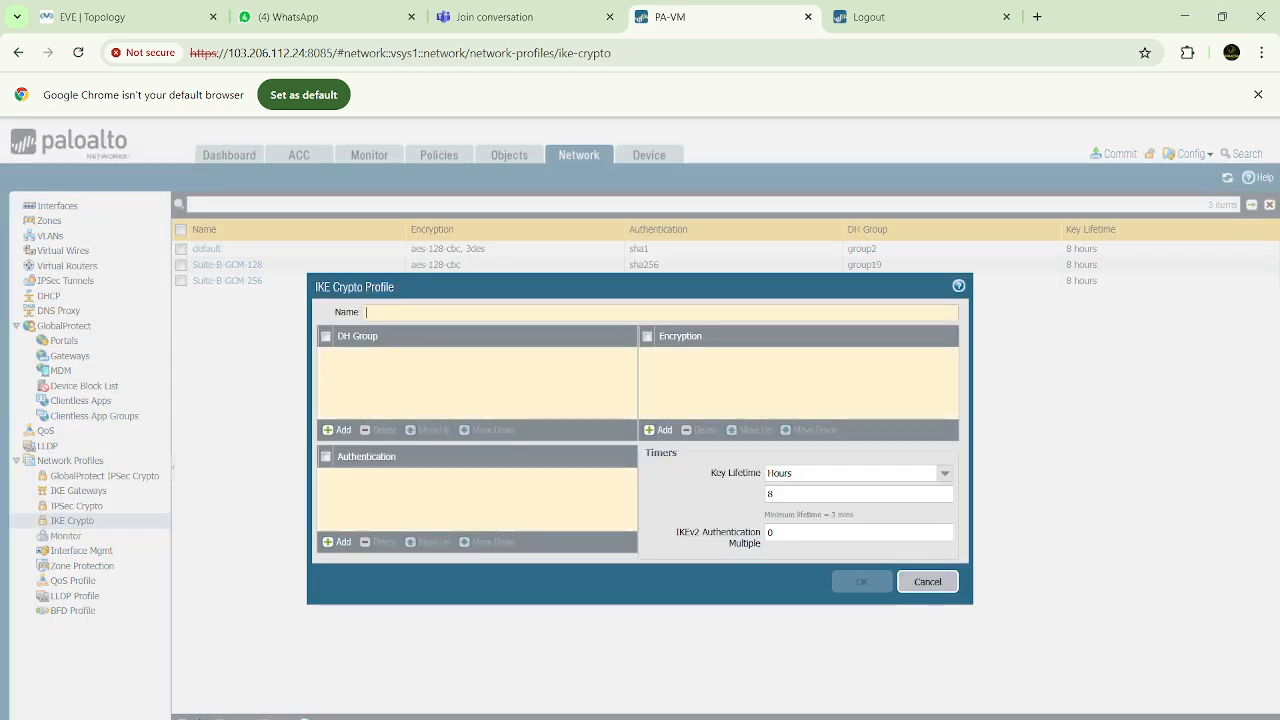
click(418, 313)
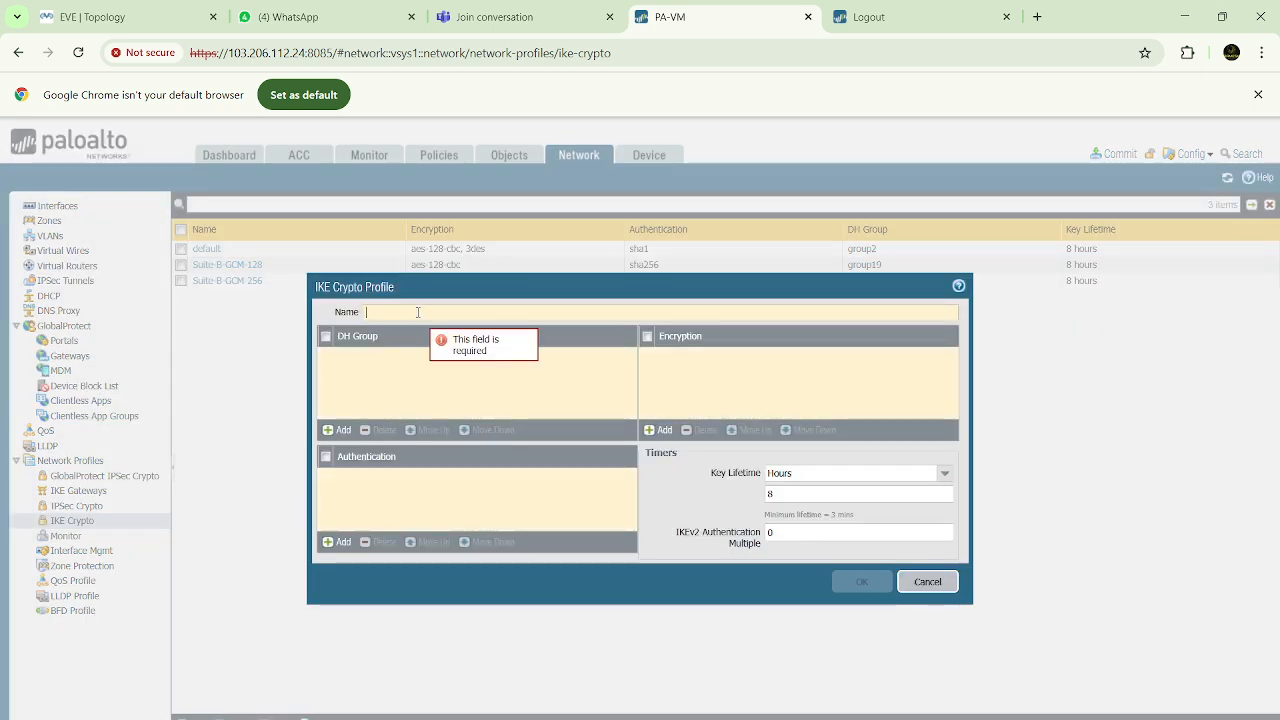
text(TBN)
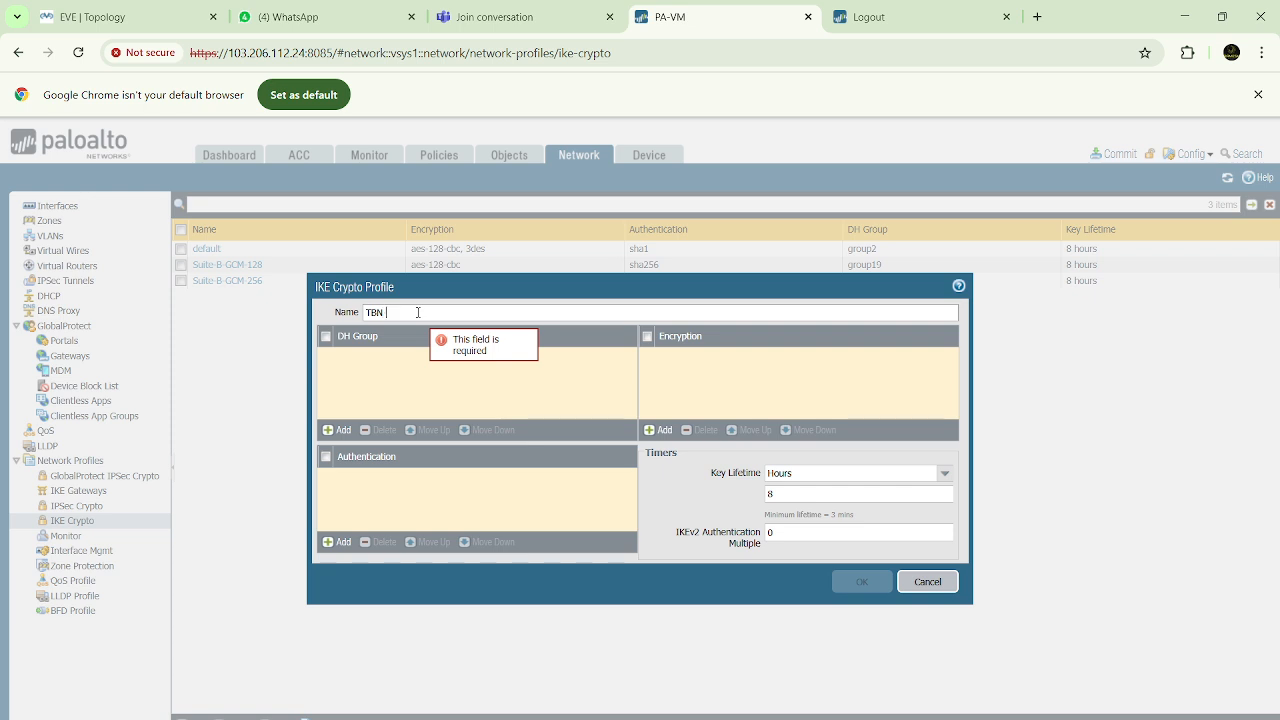
text( Phase1)
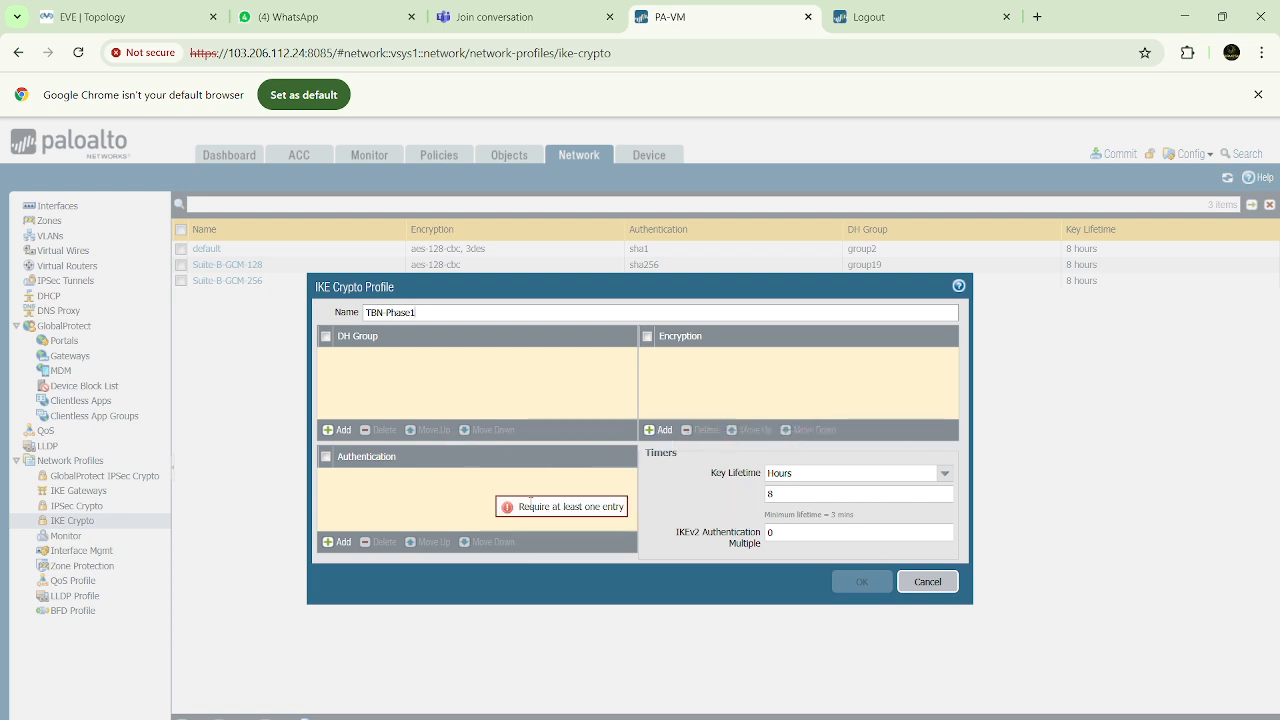
click(344, 431)
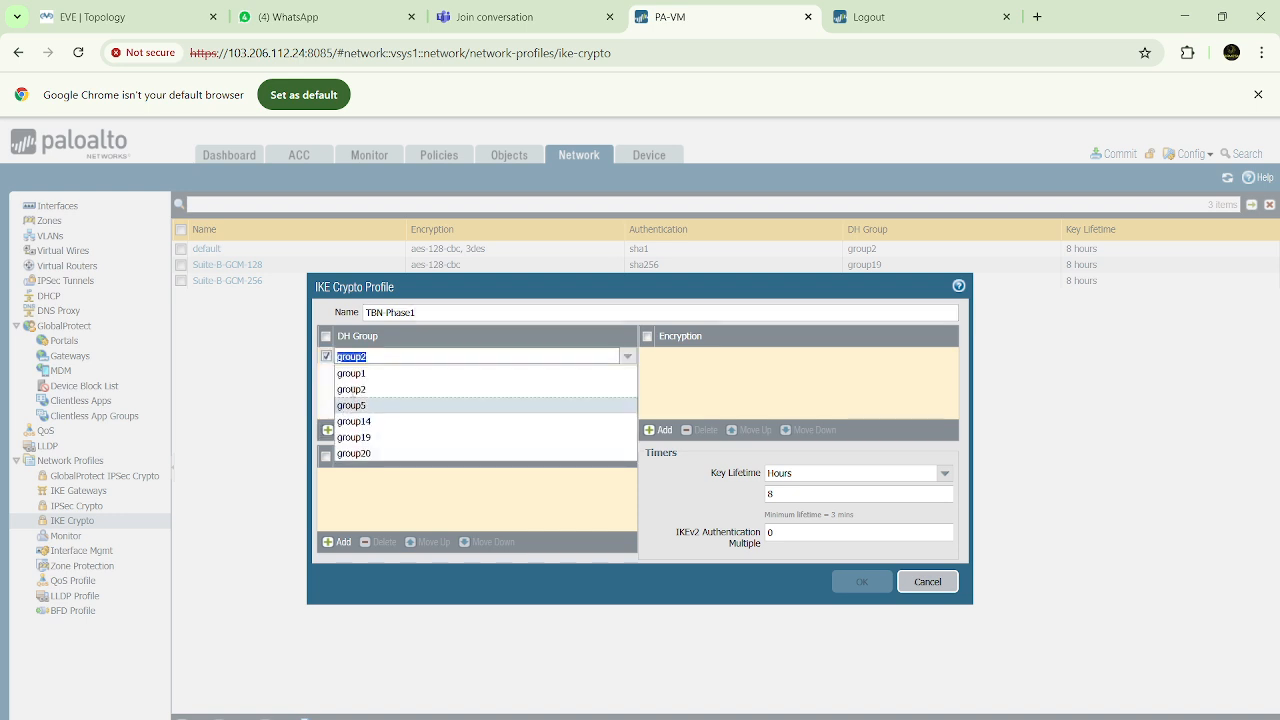
click(355, 454)
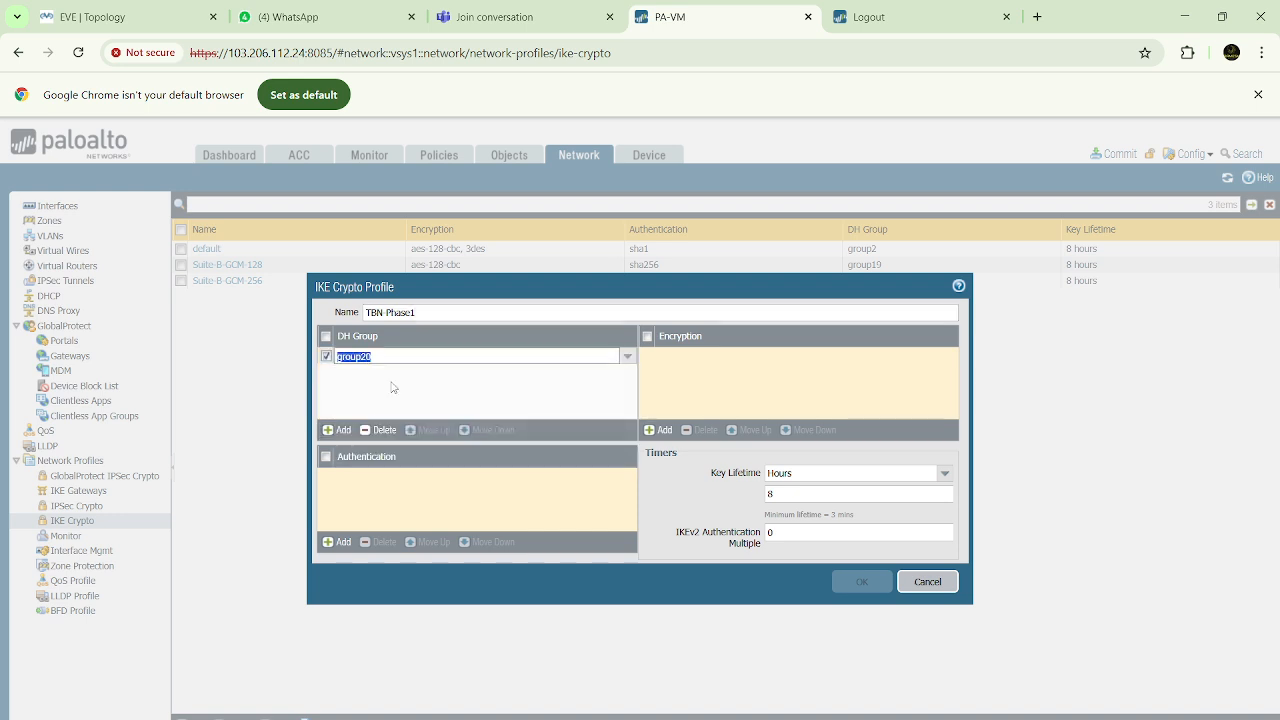
click(342, 431)
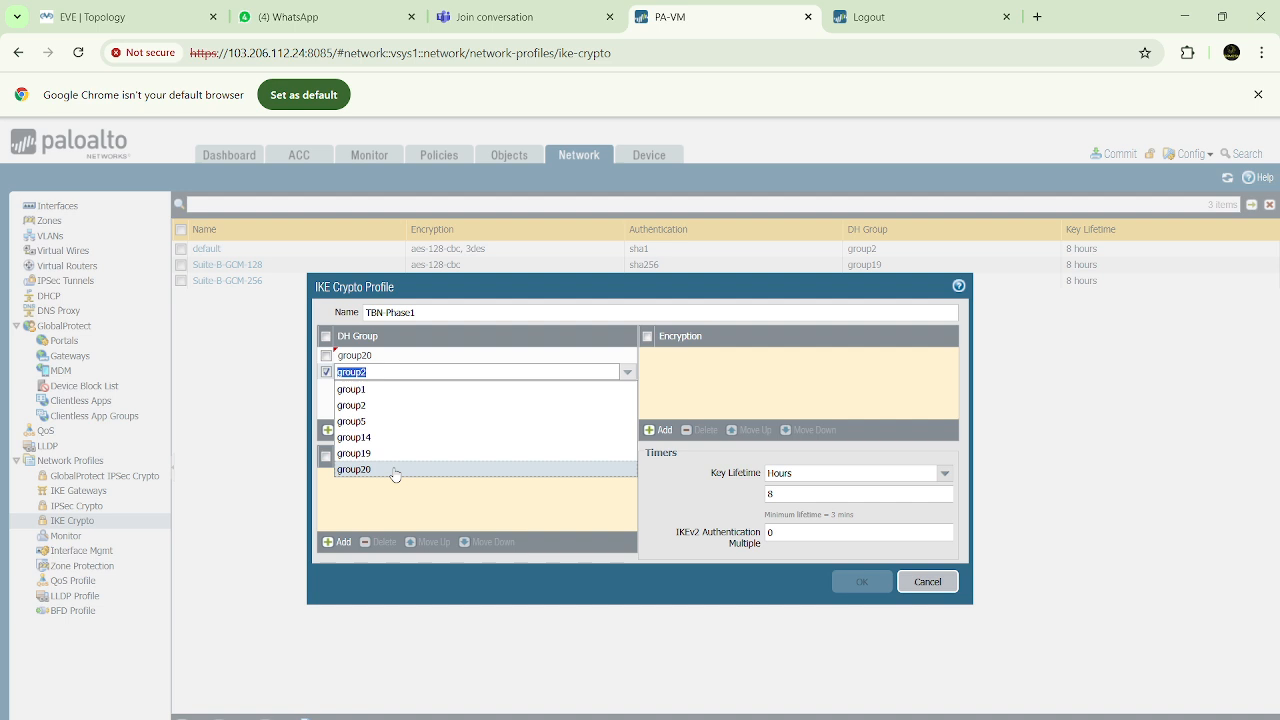
click(326, 410)
click(351, 374)
click(382, 431)
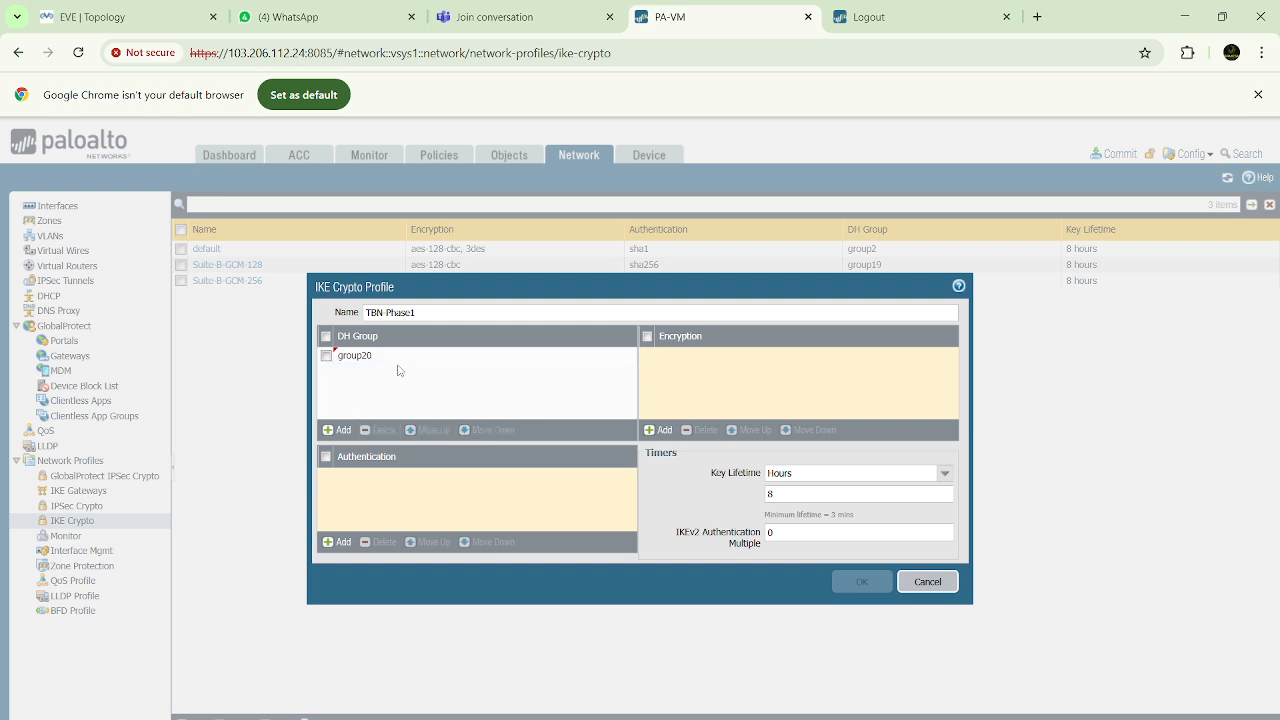
Add md5 authentication and aes-256-cbc encryption to the TBN-Phase1 profile
click(343, 545)
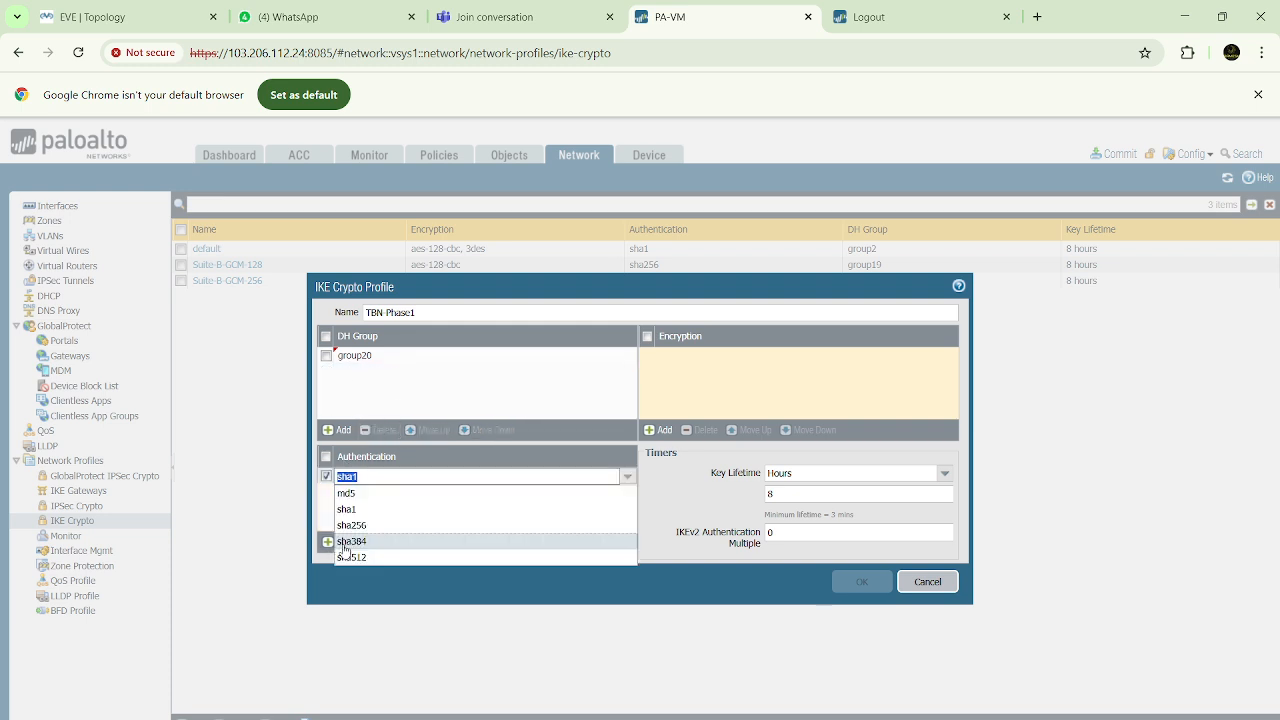
click(350, 494)
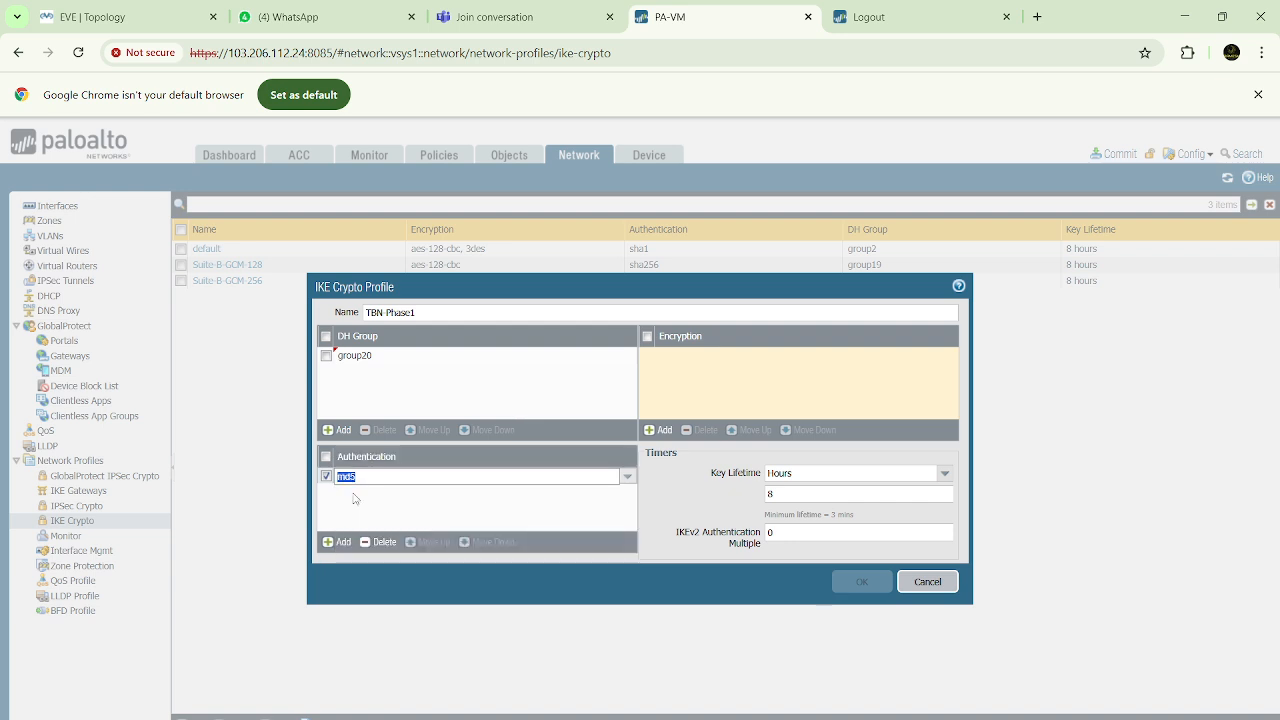
click(658, 430)
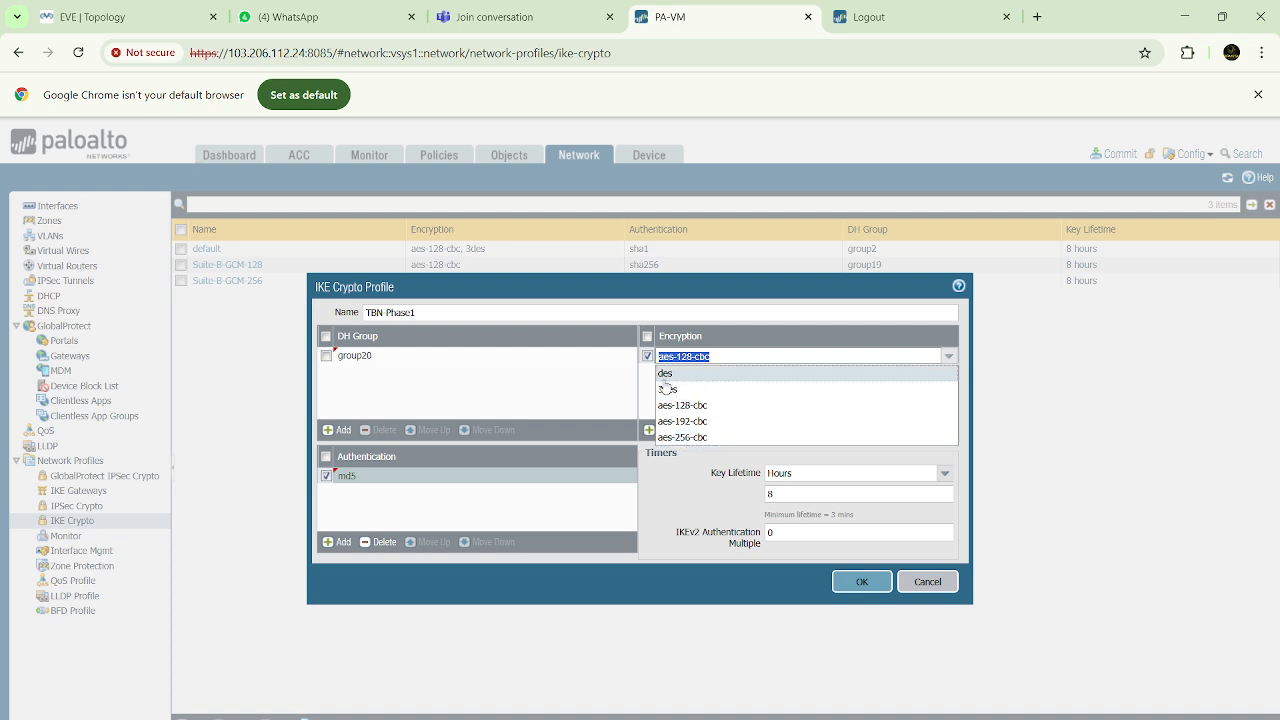
click(683, 440)
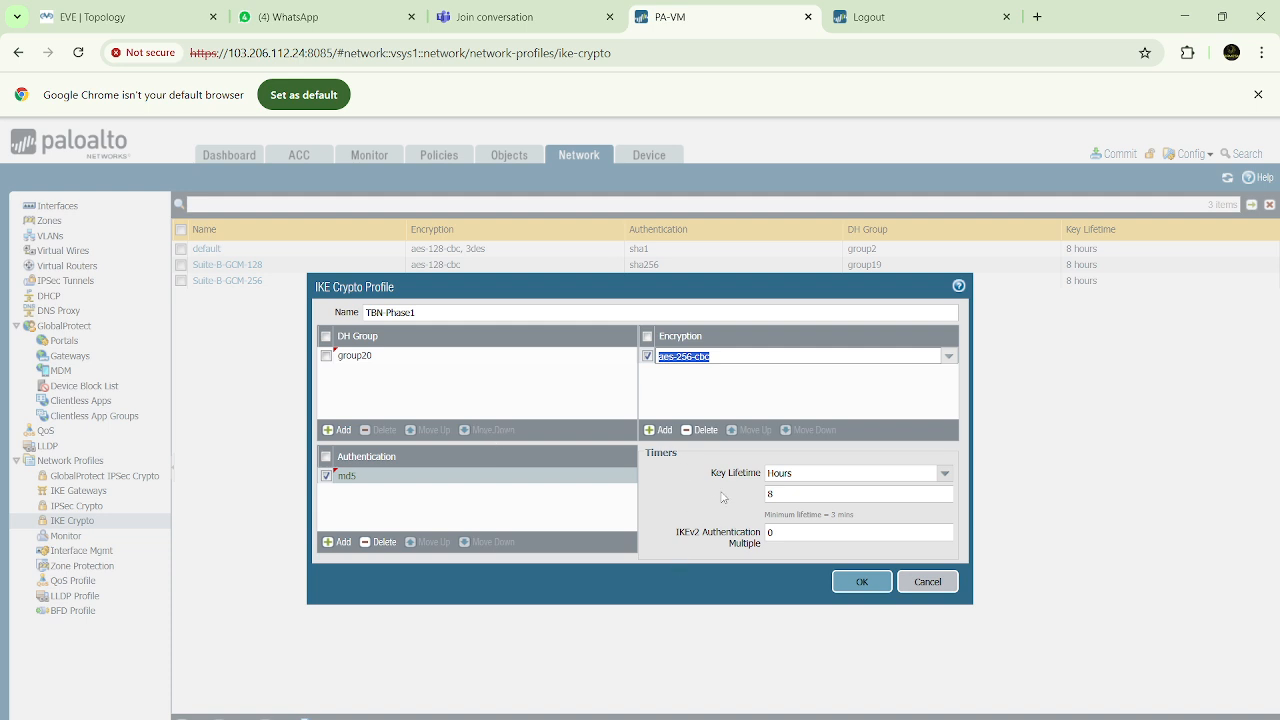
click(714, 479)
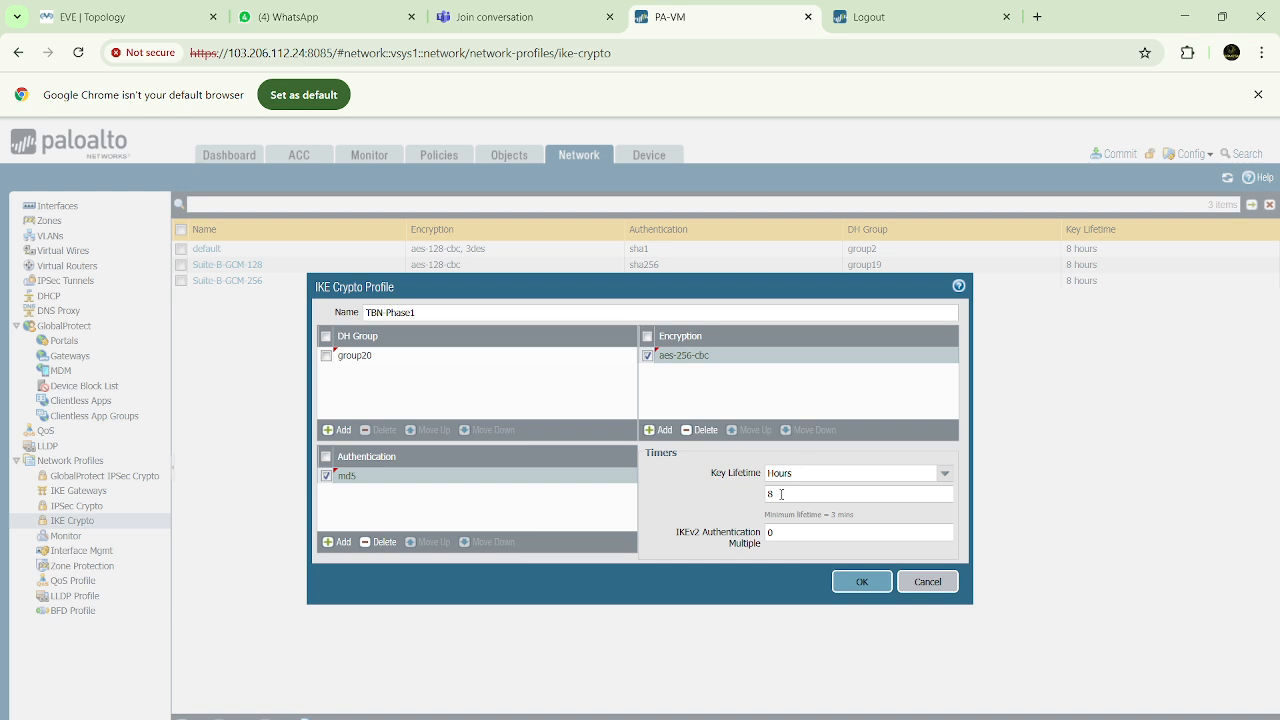
Keep the TBN-Phase1 profile's key lifetime at 8 hours and save the profile
click(781, 494)
key(ctrl+a)
click(808, 466)
key(Tab)
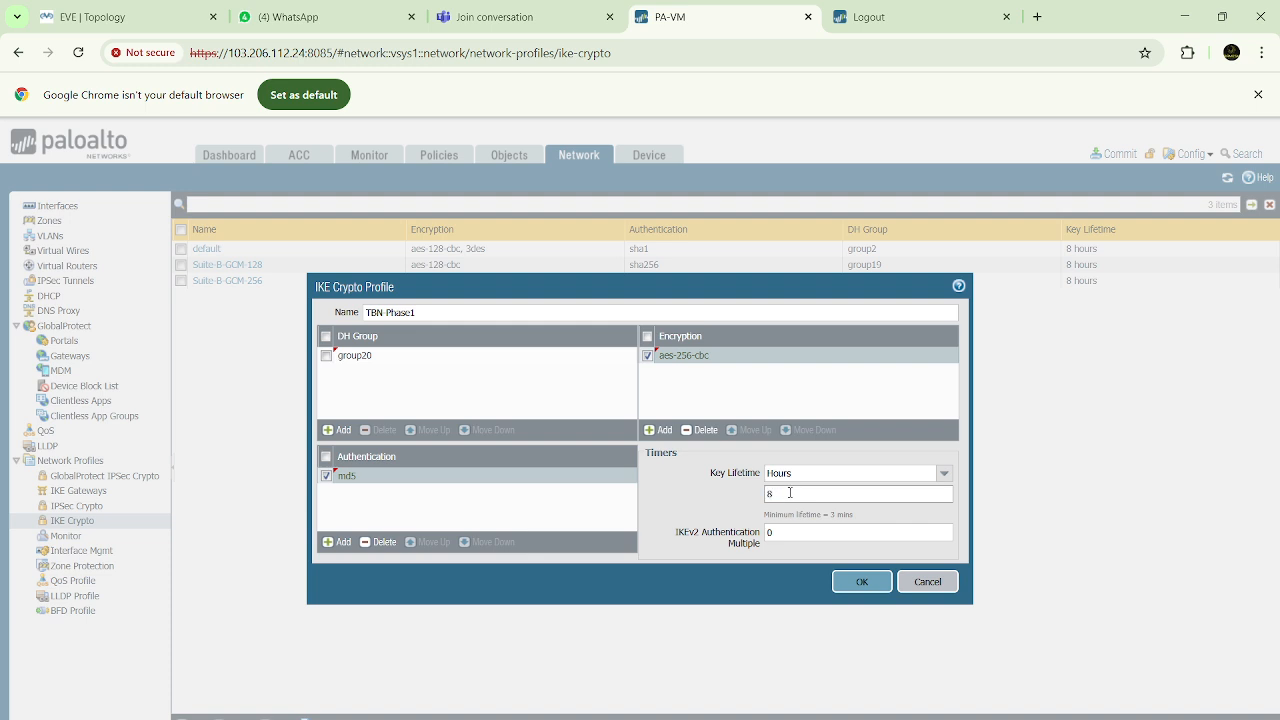
click(866, 584)
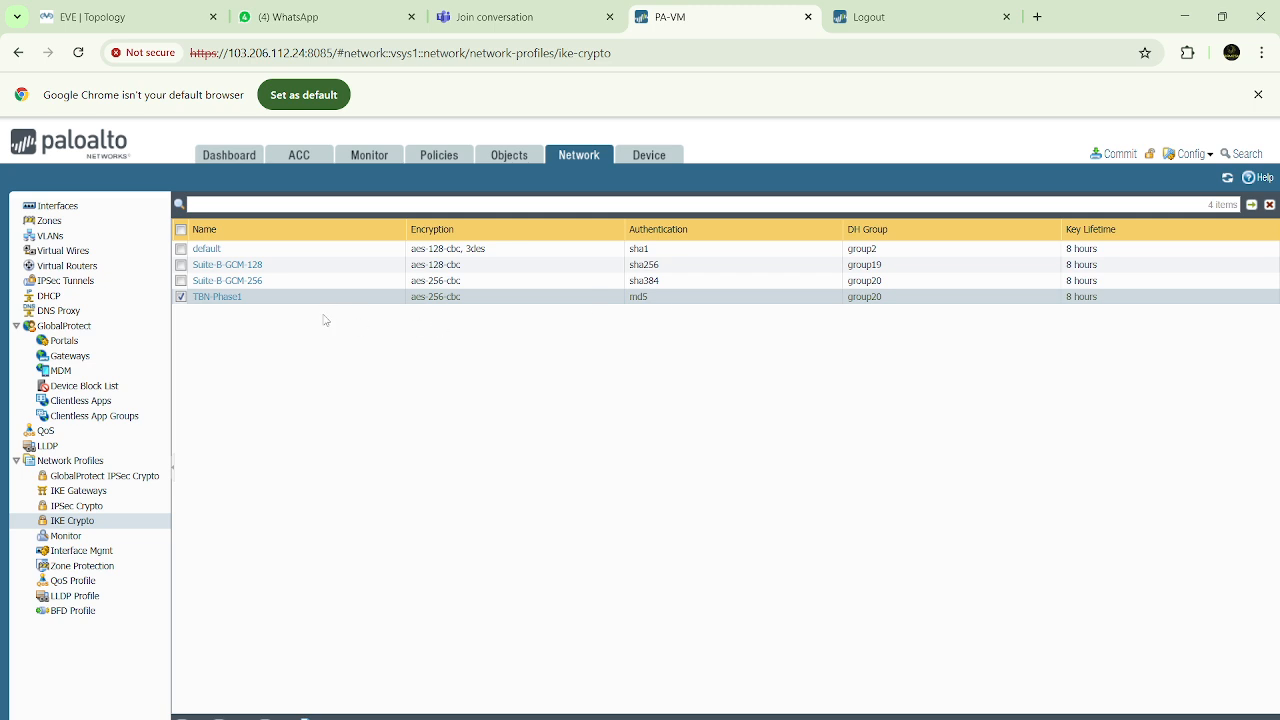
Add an IPSec Crypto profile named TBN-Phase2
click(90, 507)
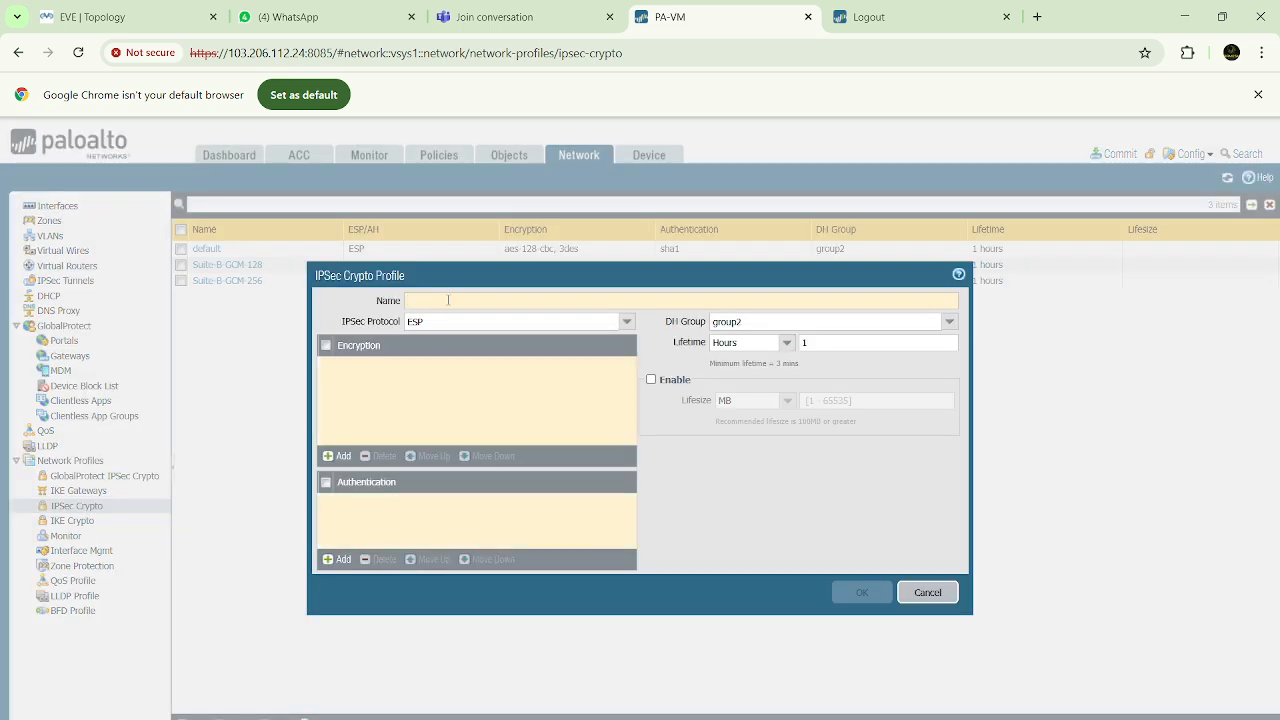
click(448, 300)
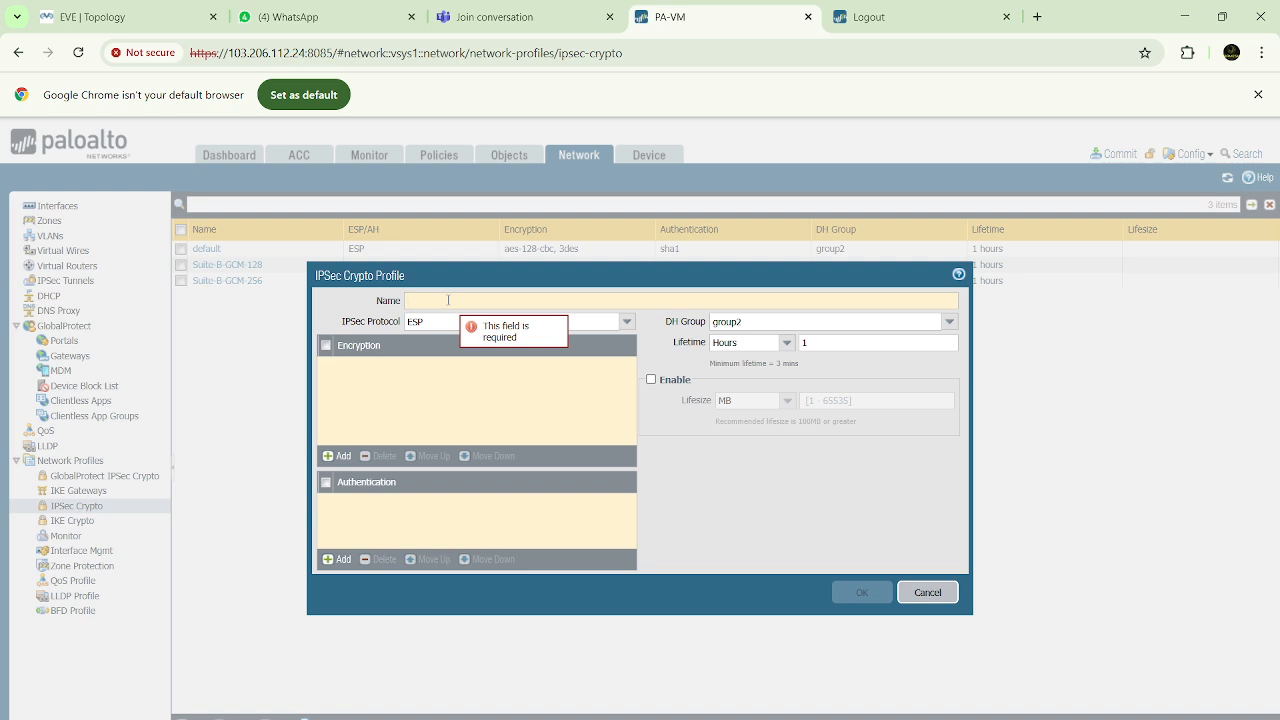
text(TB)
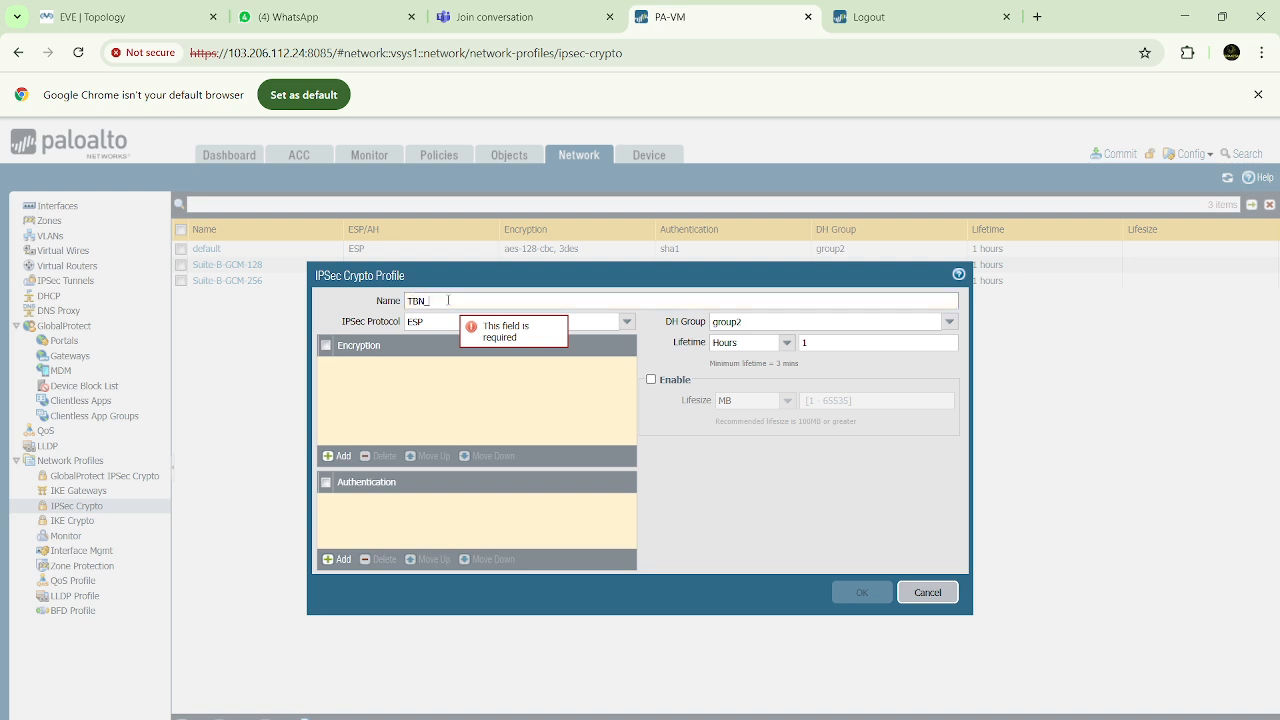
text(N-Phase2)
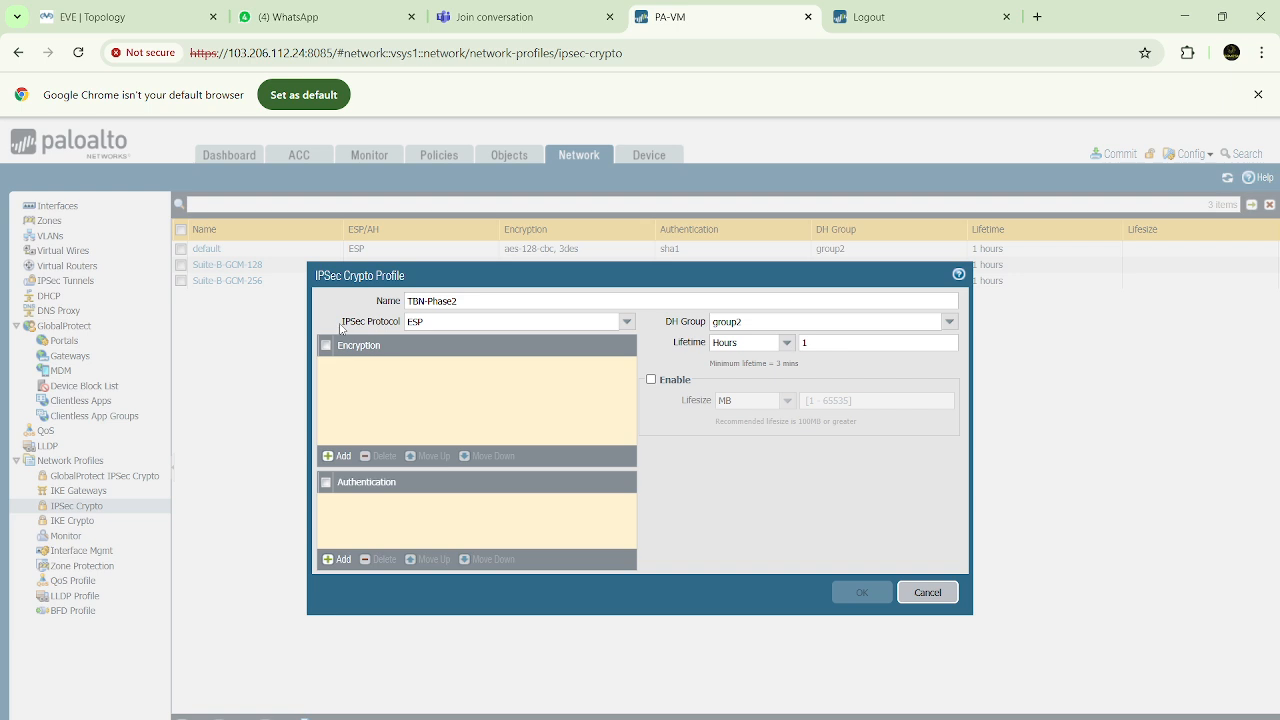
Try AH as the TBN-Phase2 profile's IPSec protocol and return it to ESP
drag(340, 327, 399, 326)
click(427, 321)
click(628, 322)
click(452, 357)
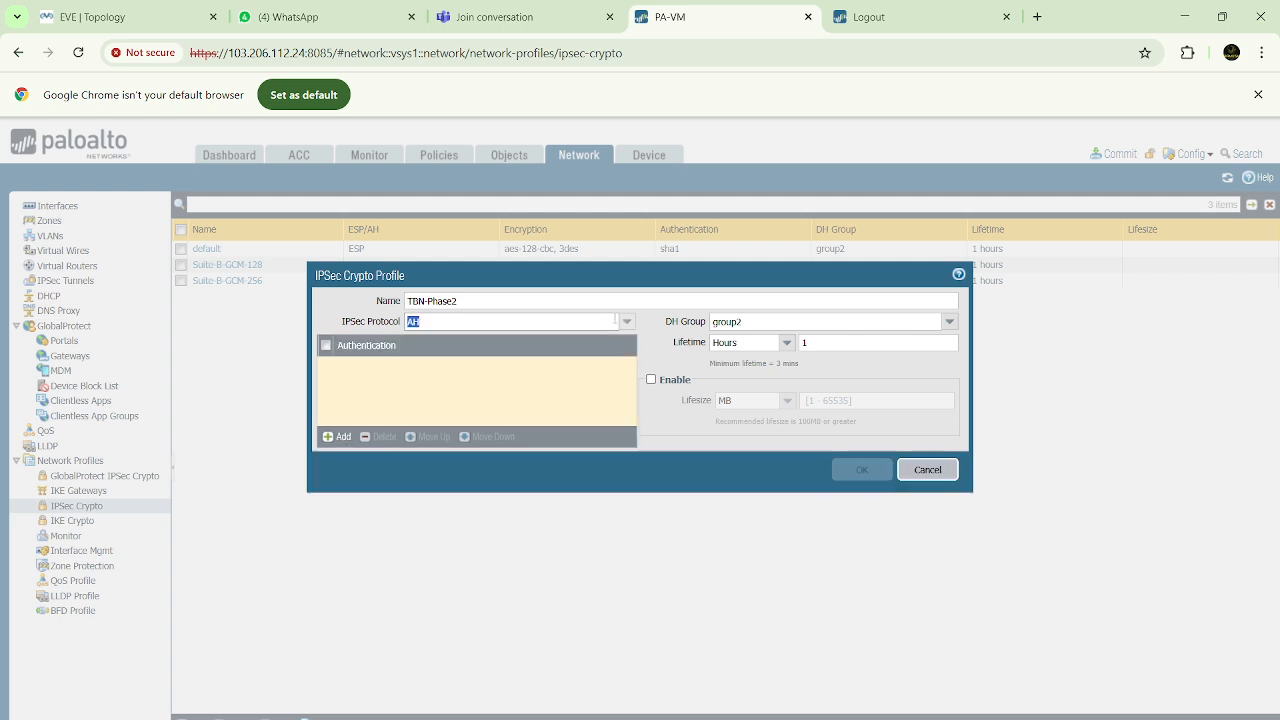
click(627, 322)
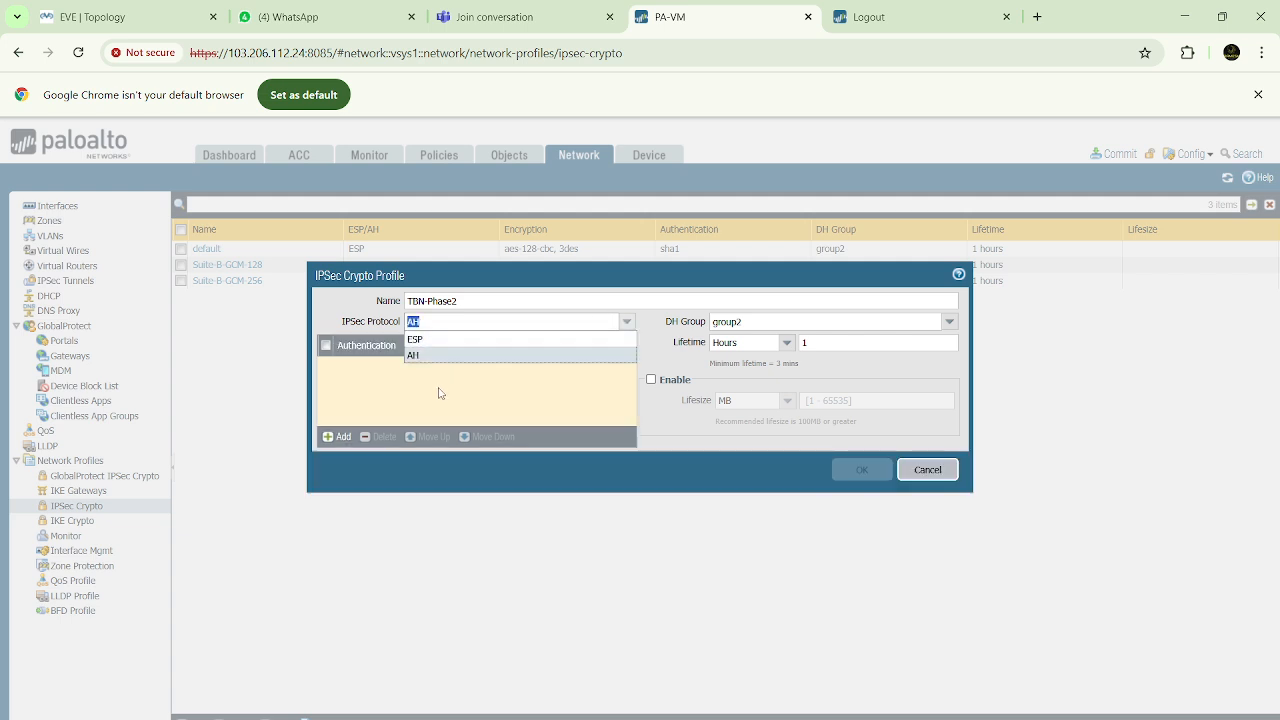
click(420, 359)
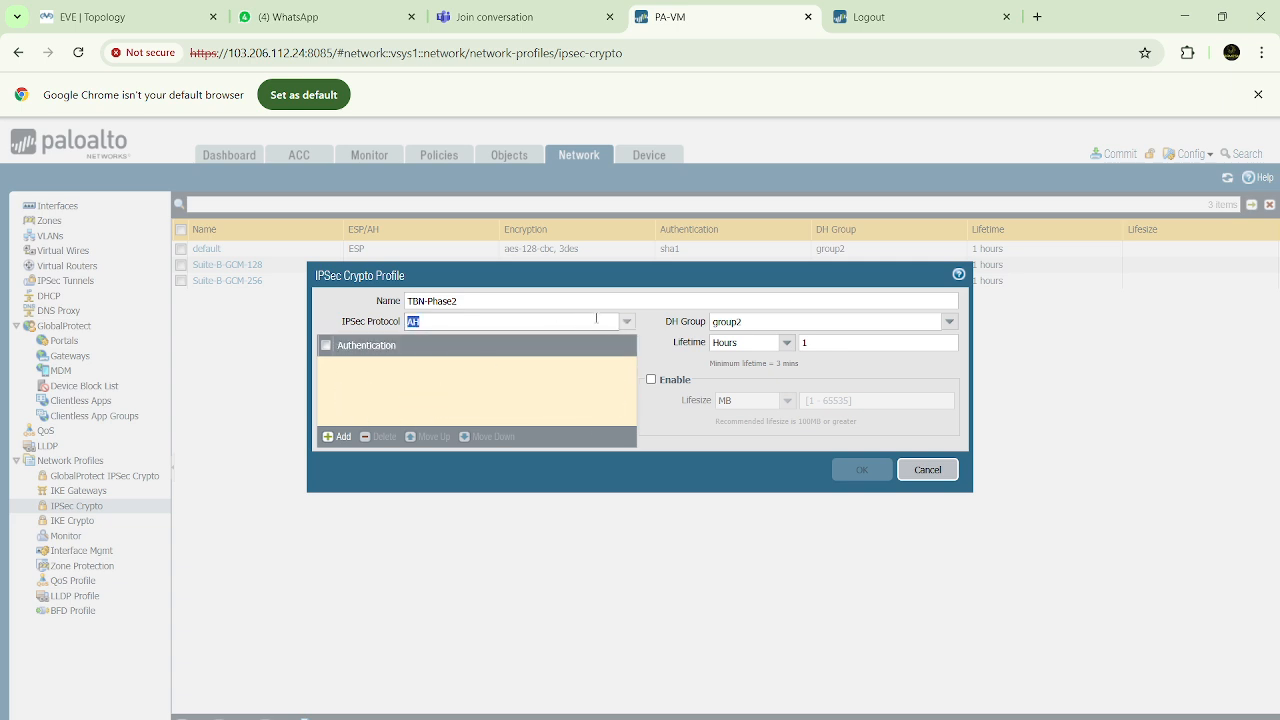
click(628, 322)
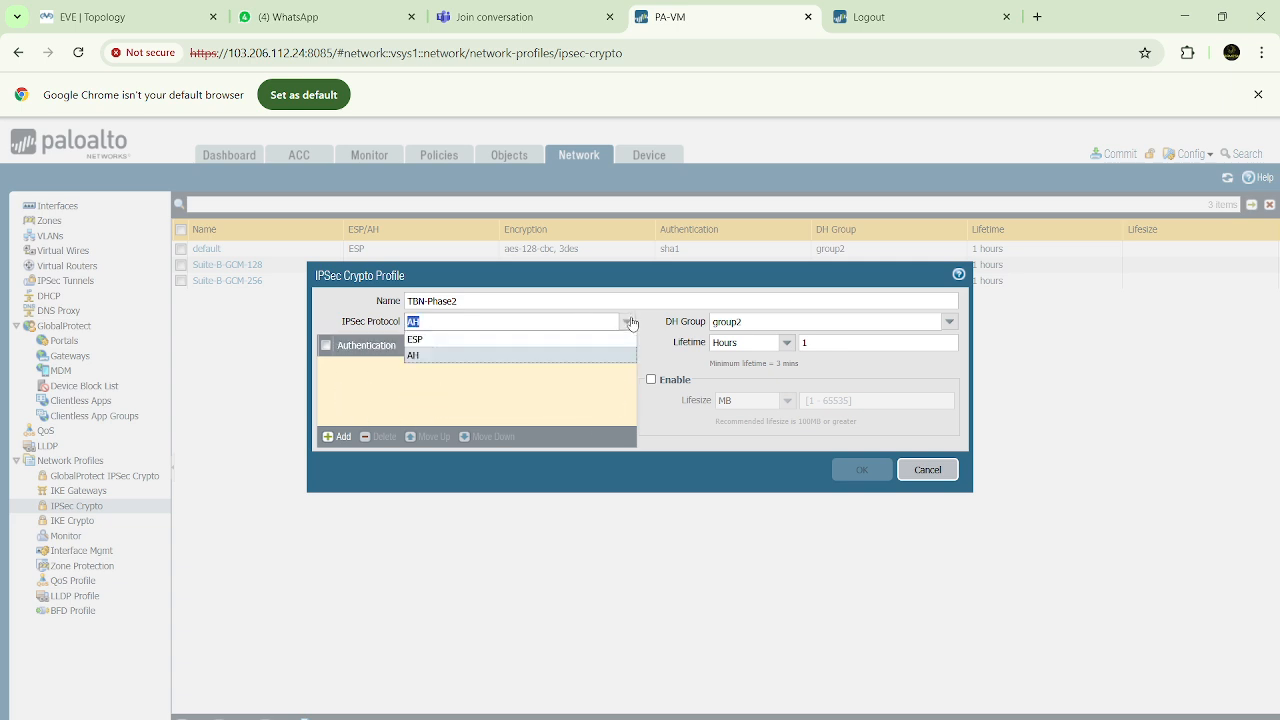
click(425, 341)
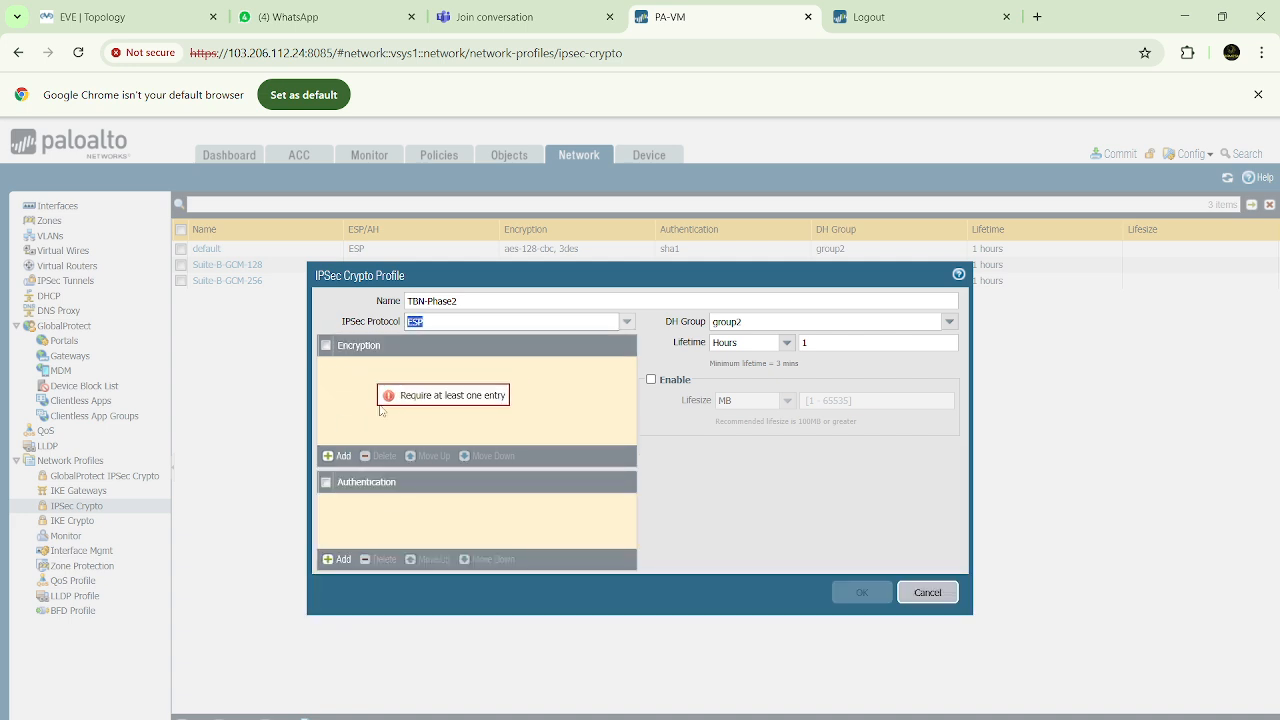
Add aes-256-cbc encryption and md5 authentication to the TBN-Phase2 profile
click(340, 457)
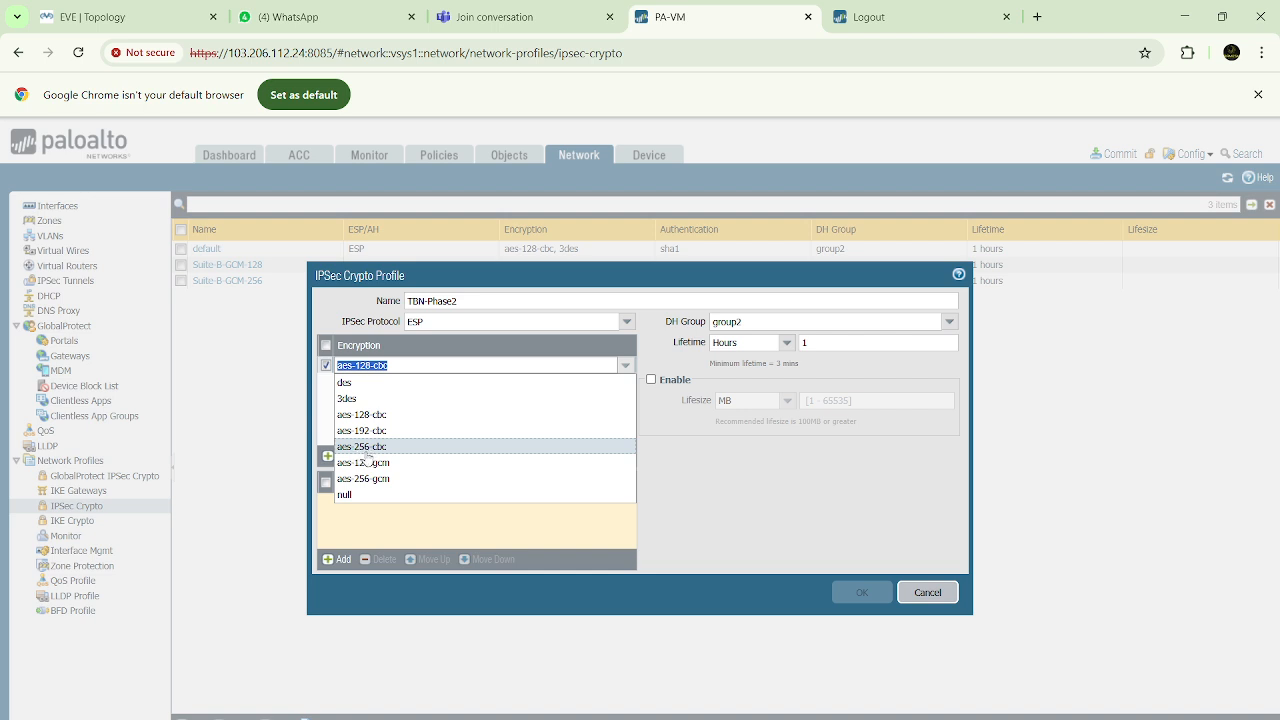
click(368, 448)
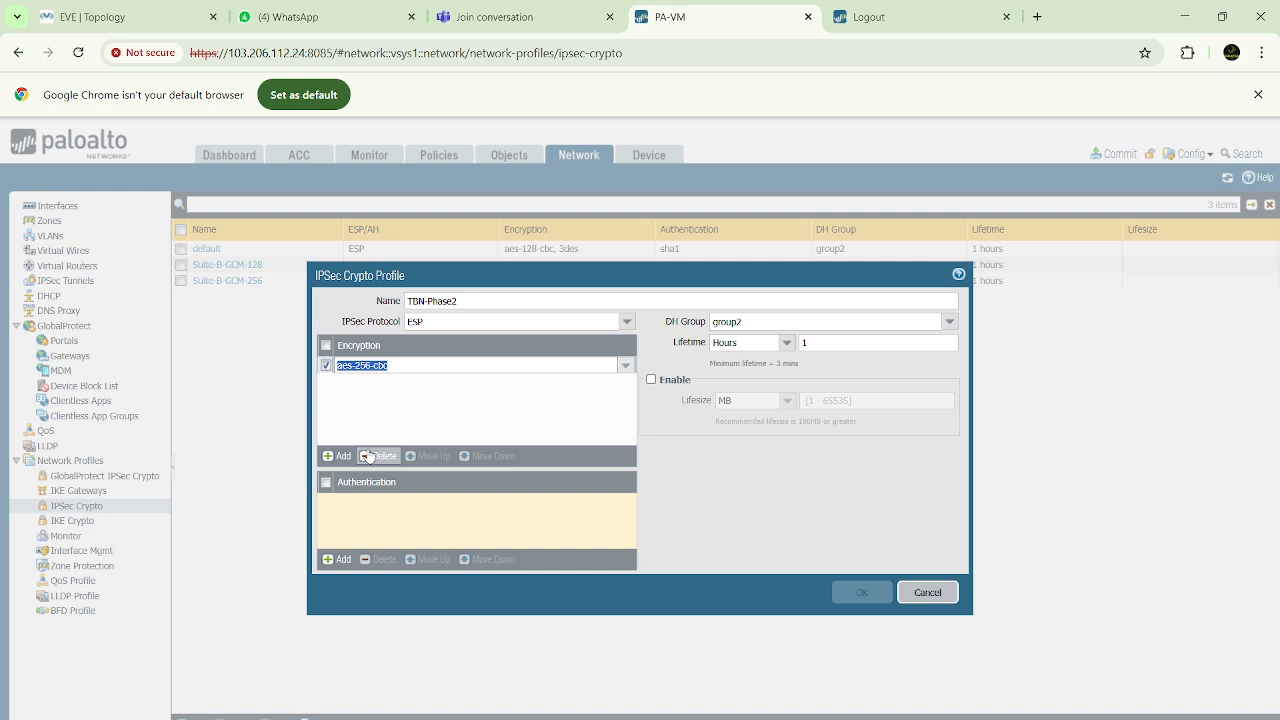
click(340, 561)
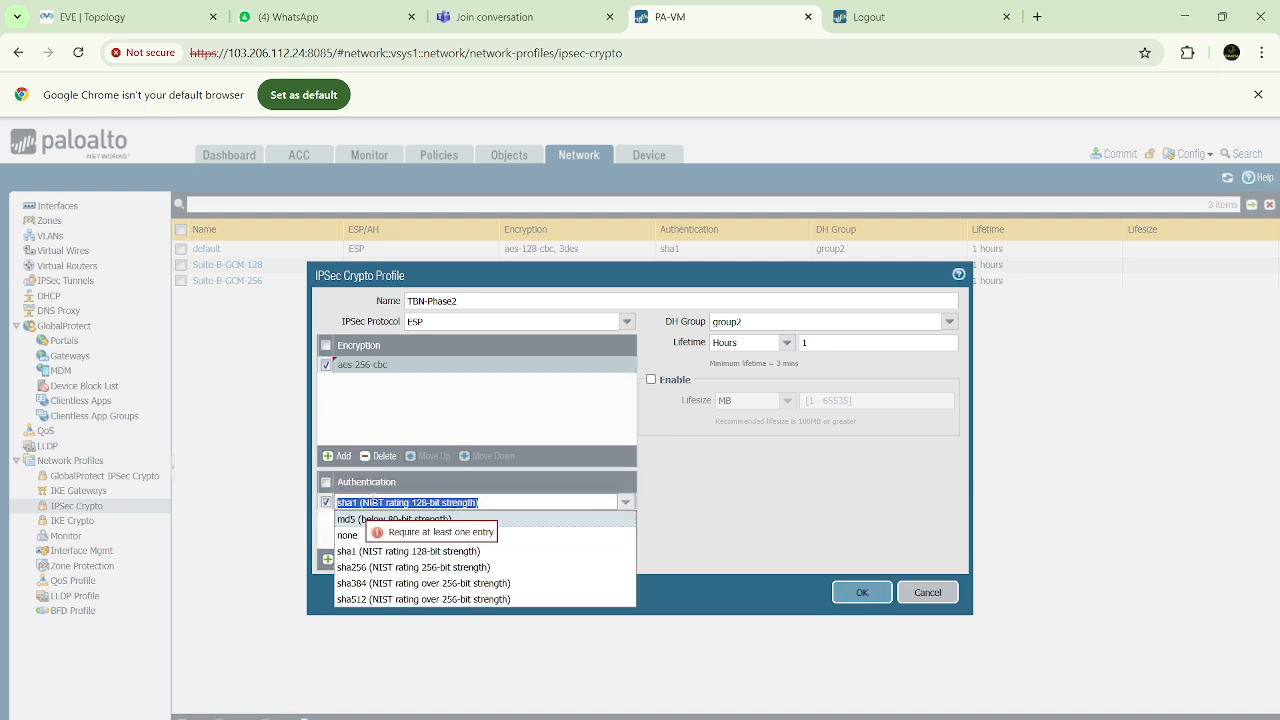
click(351, 522)
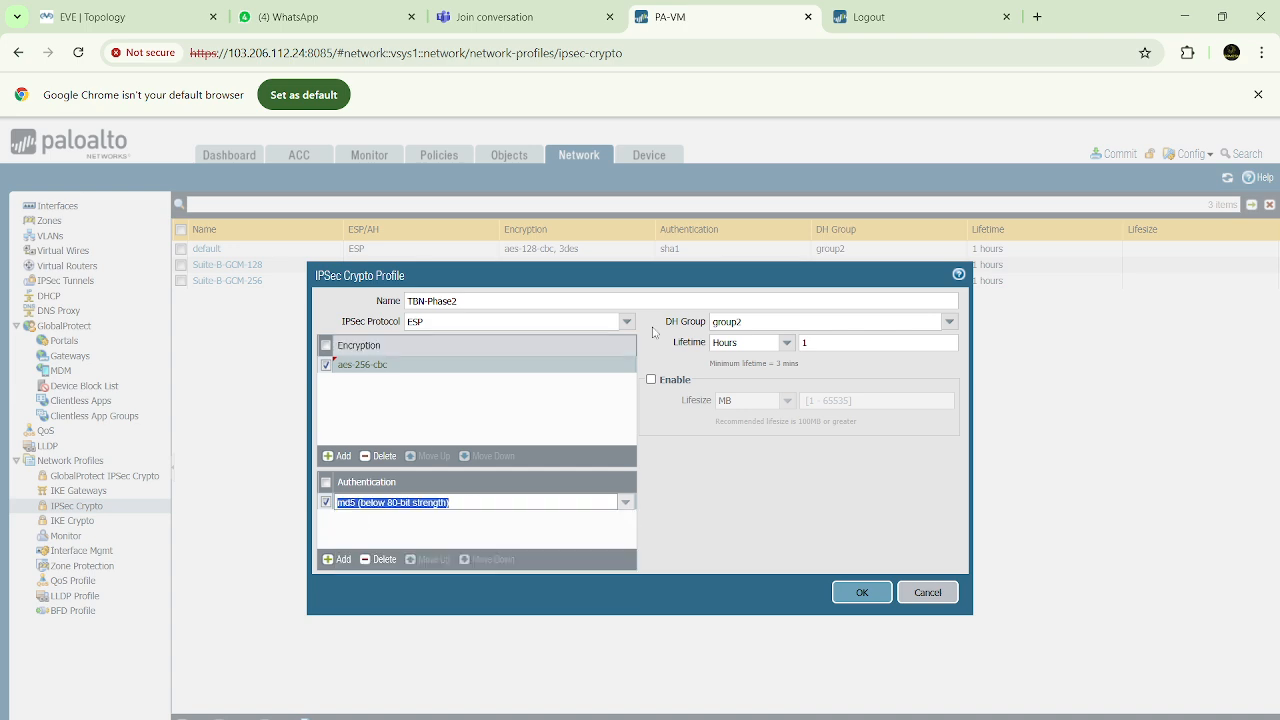
Set the TBN-Phase2 profile's DH group to group20 and save it with the 1-hour lifetime
click(950, 322)
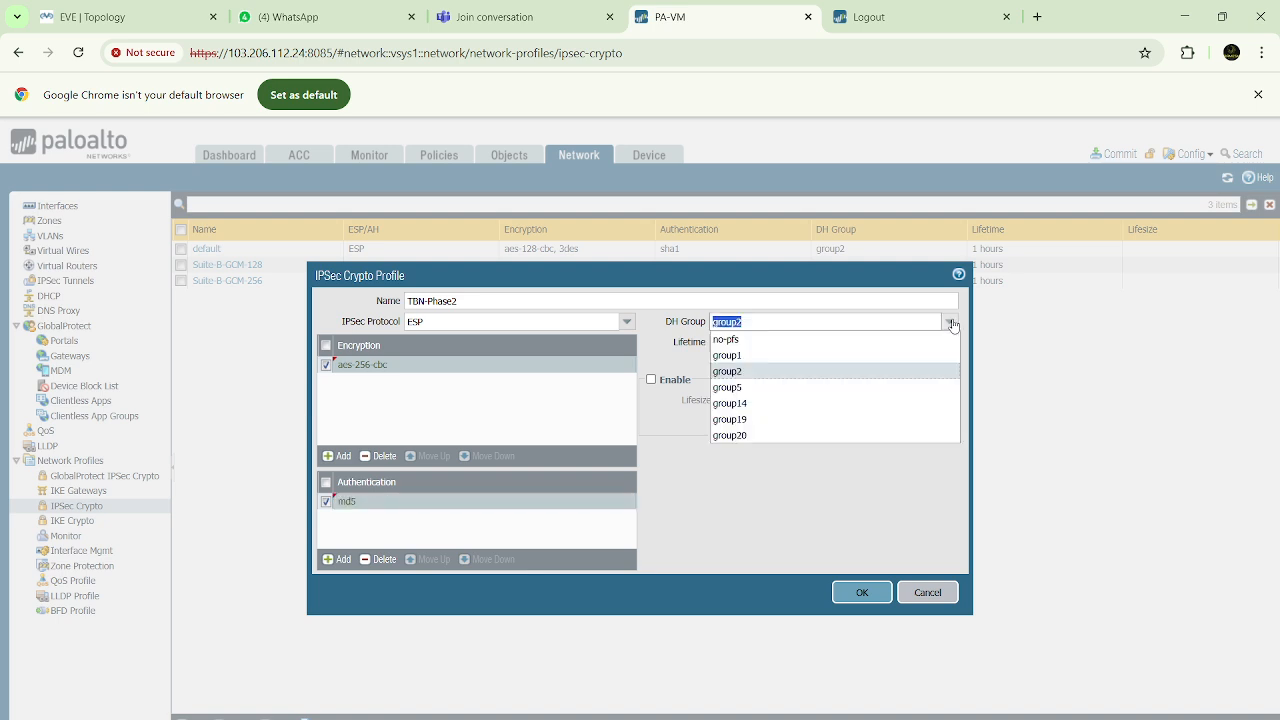
click(726, 436)
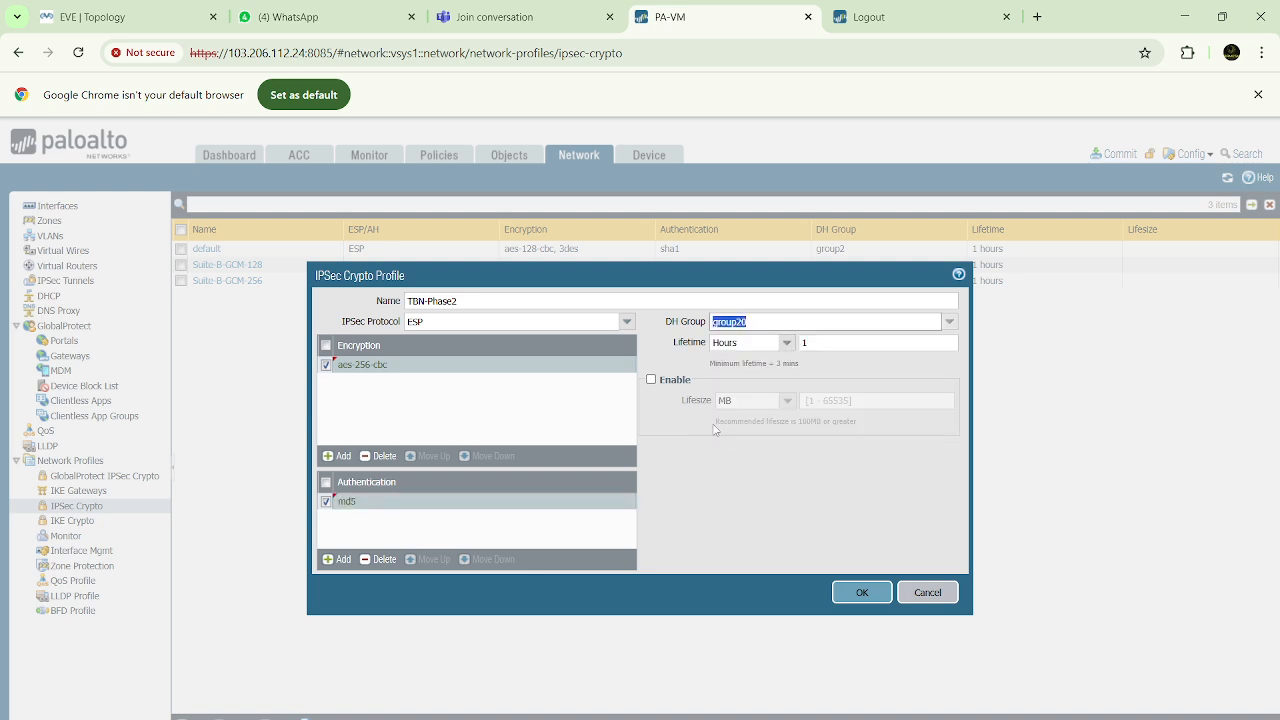
click(822, 344)
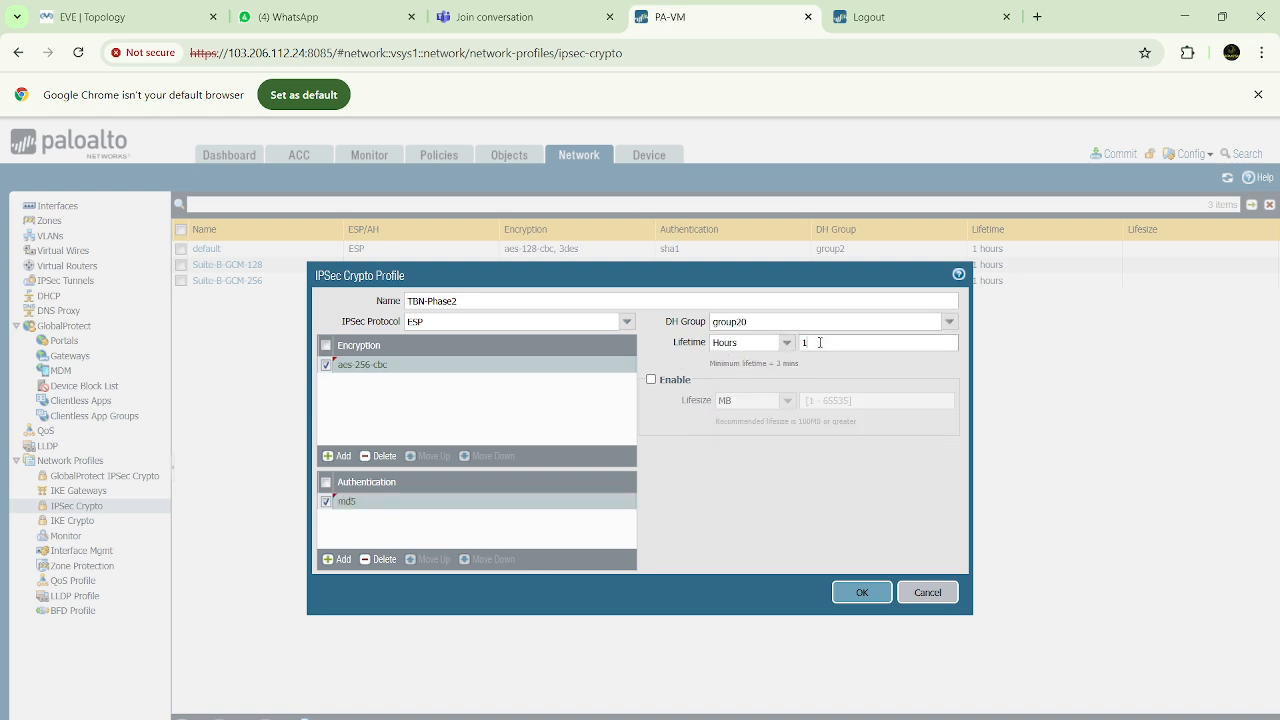
double_click(830, 346)
click(862, 595)
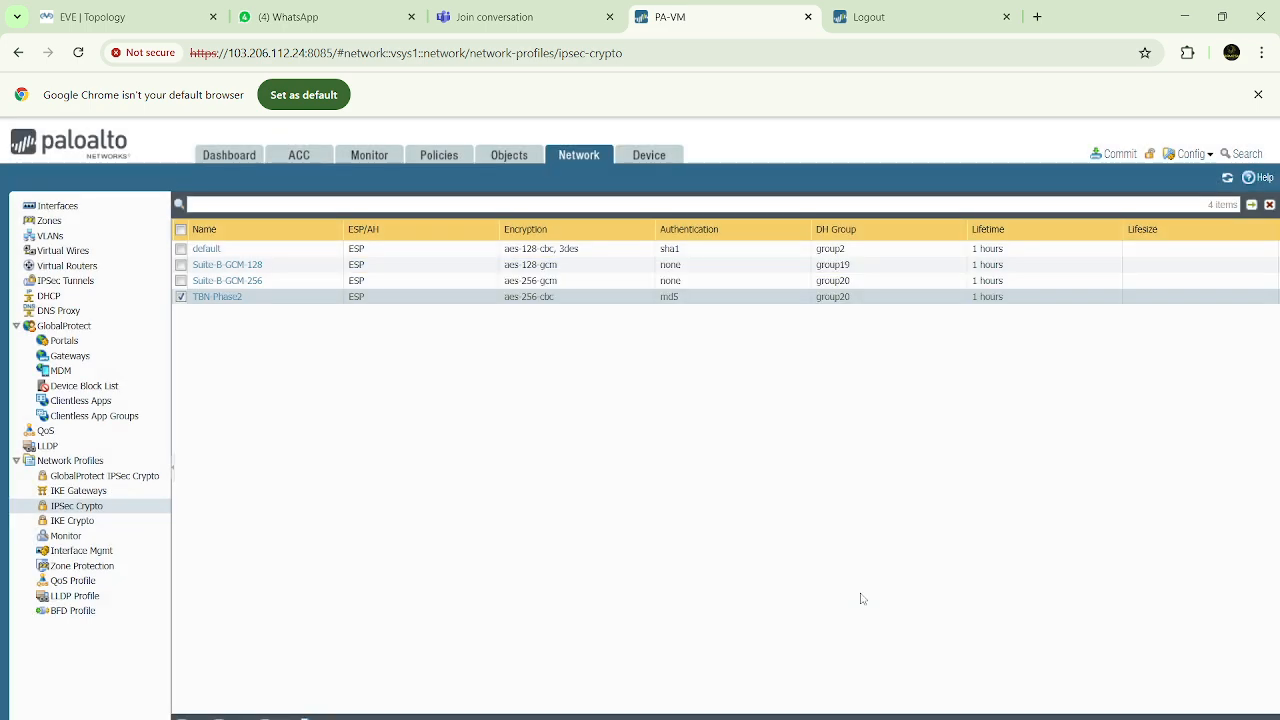
Review the IKE and IPSec crypto profile lists and add an IKE gateway named IKE-TBN-PHASE1
click(70, 520)
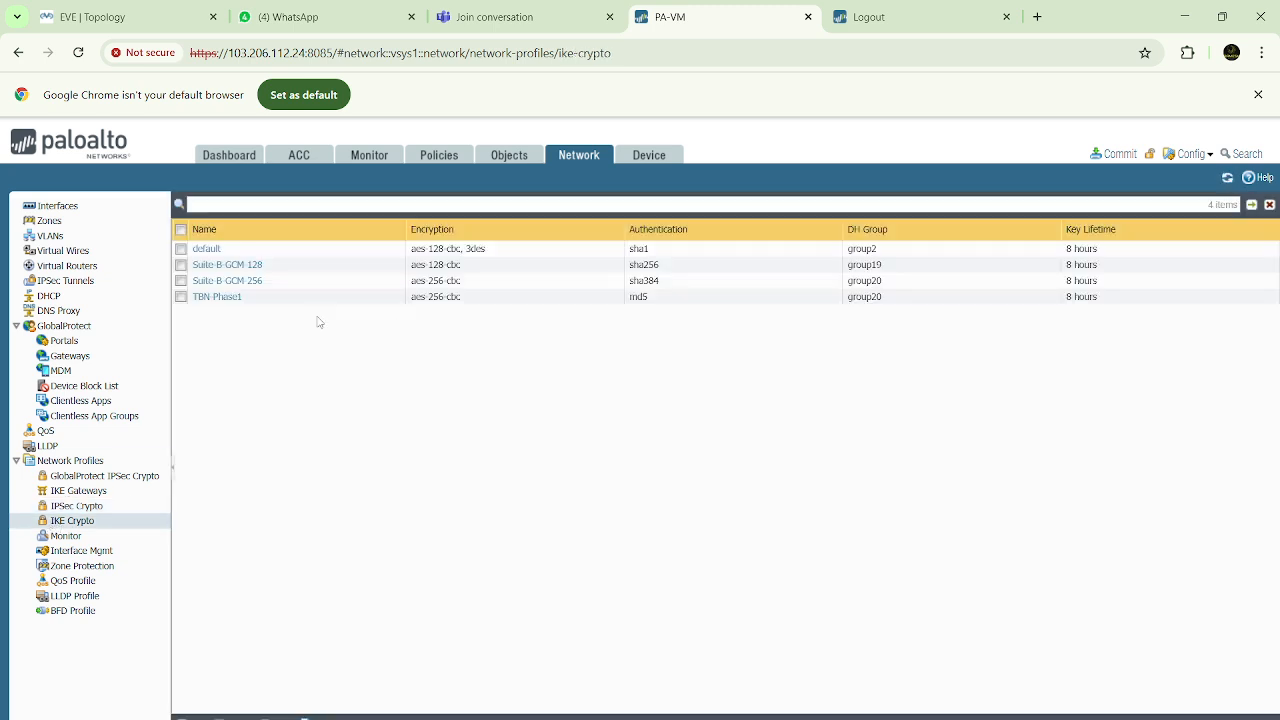
click(76, 507)
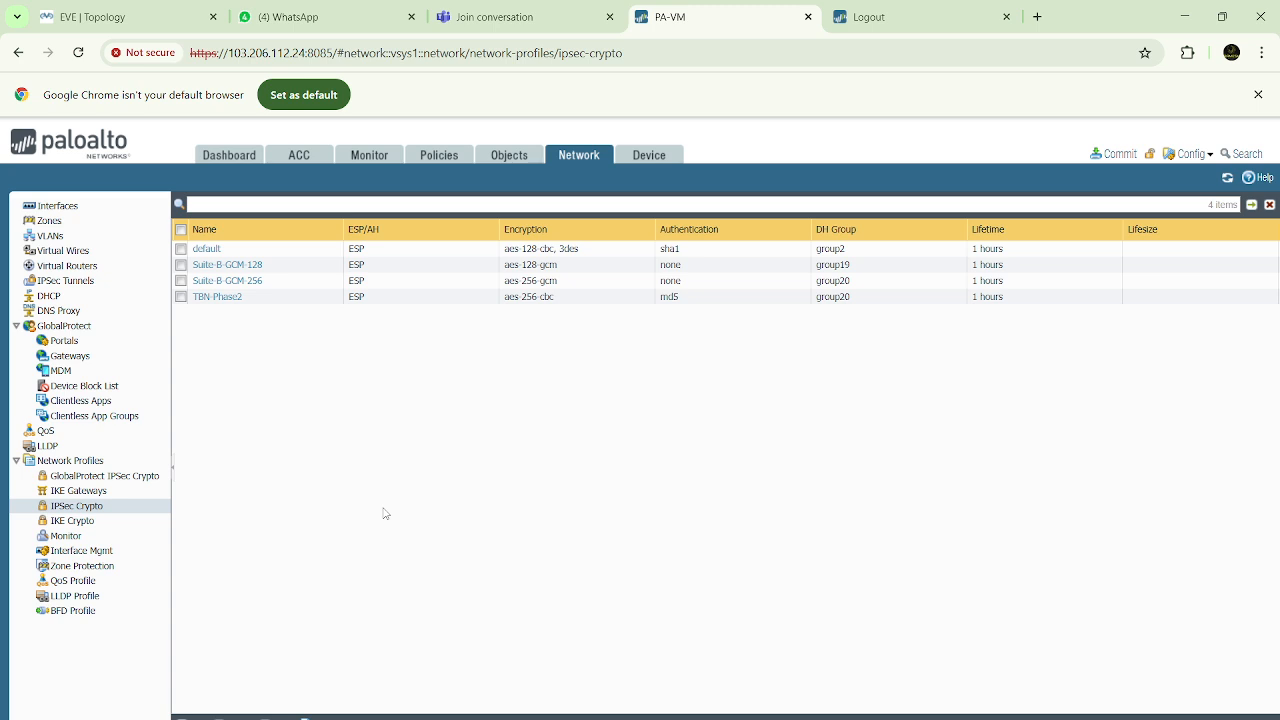
click(81, 493)
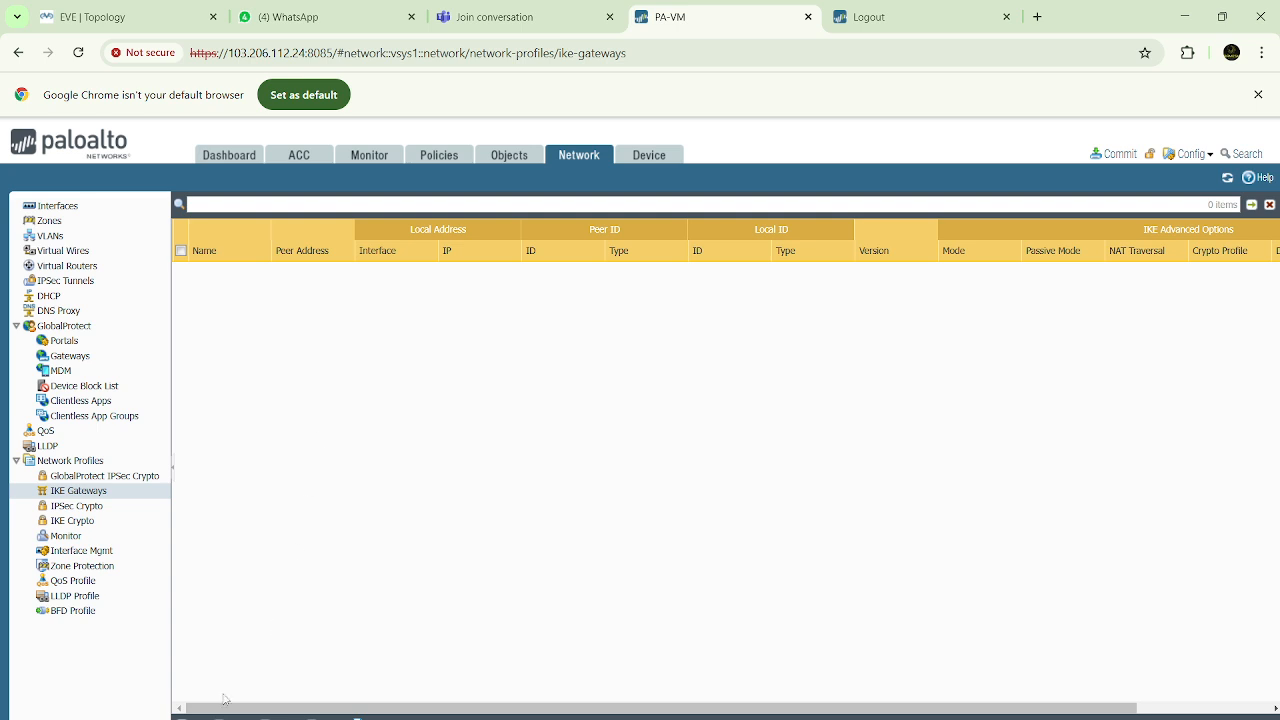
click(190, 717)
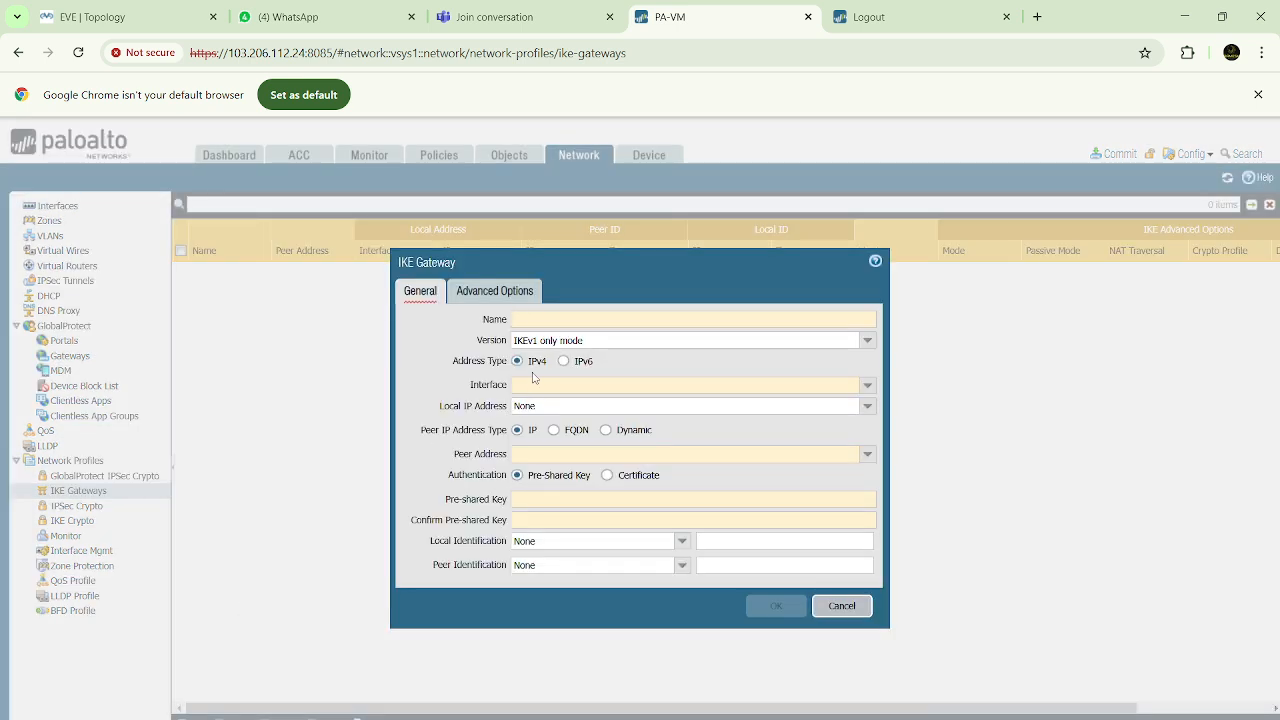
click(565, 317)
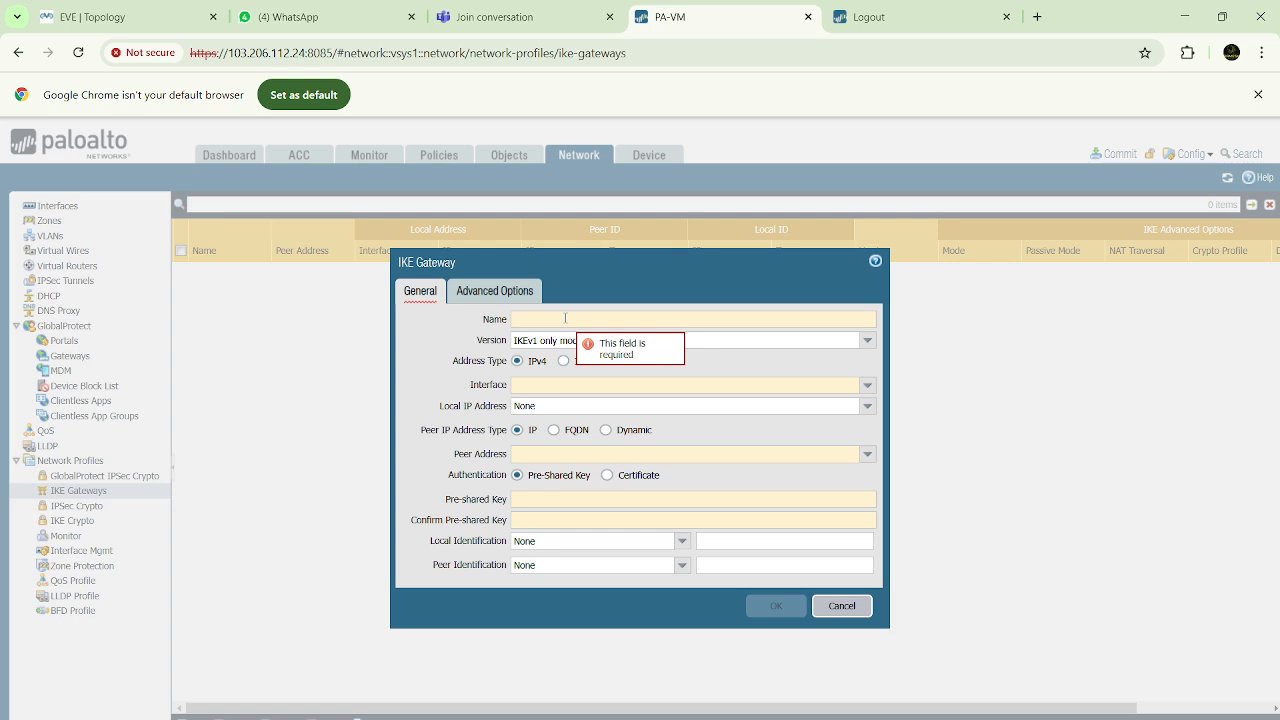
text(IKE-TBN)
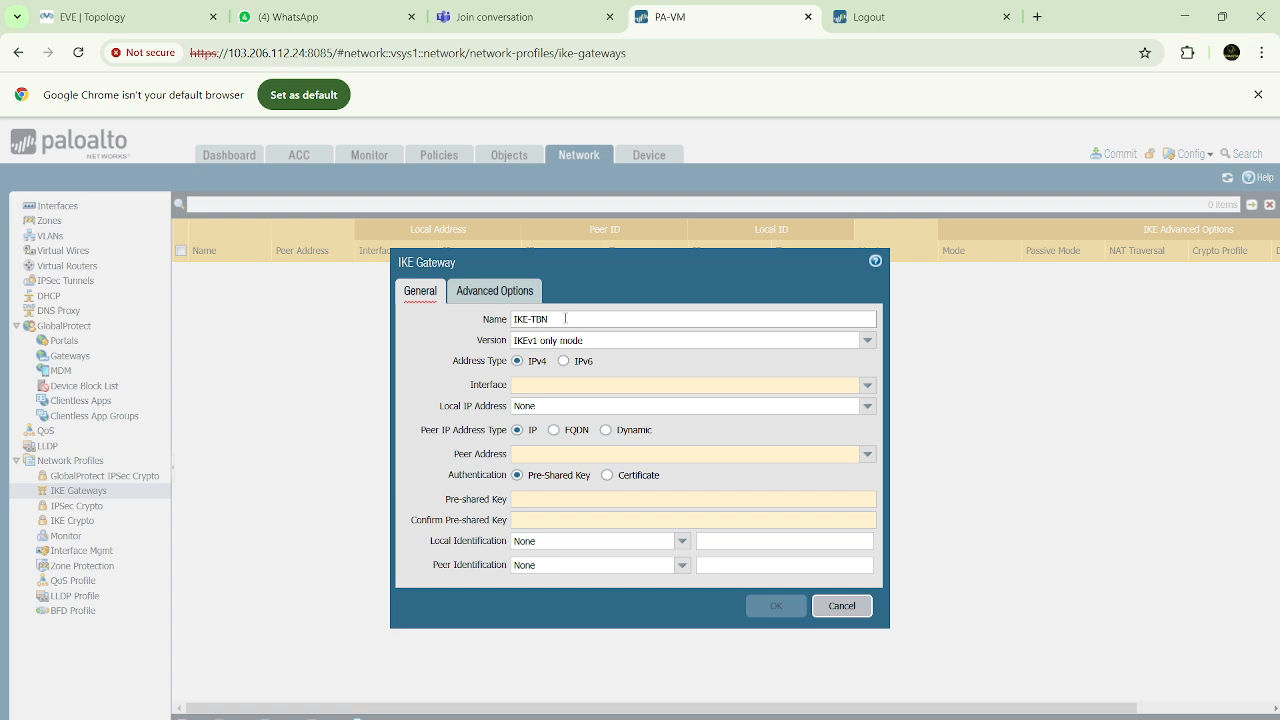
text(-PHASE1)
Set the IKE gateway's version to IKEv1 only mode with the IPv4 address type
click(866, 341)
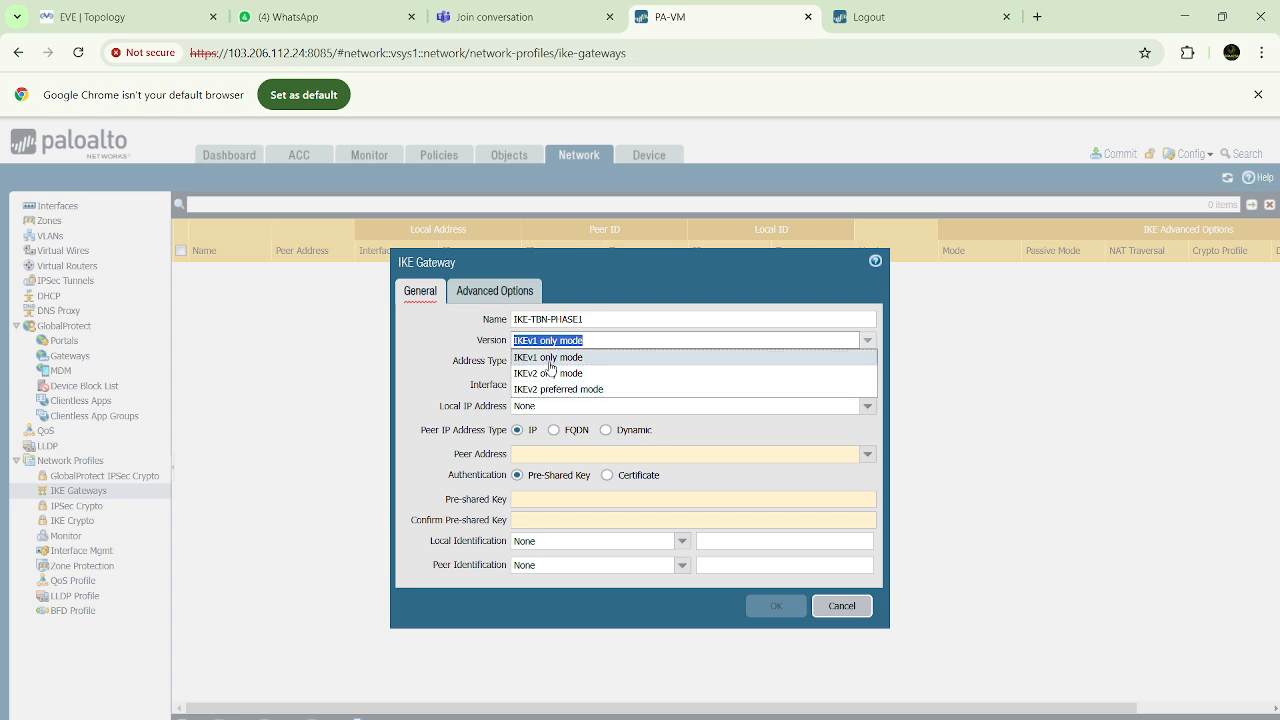
click(549, 360)
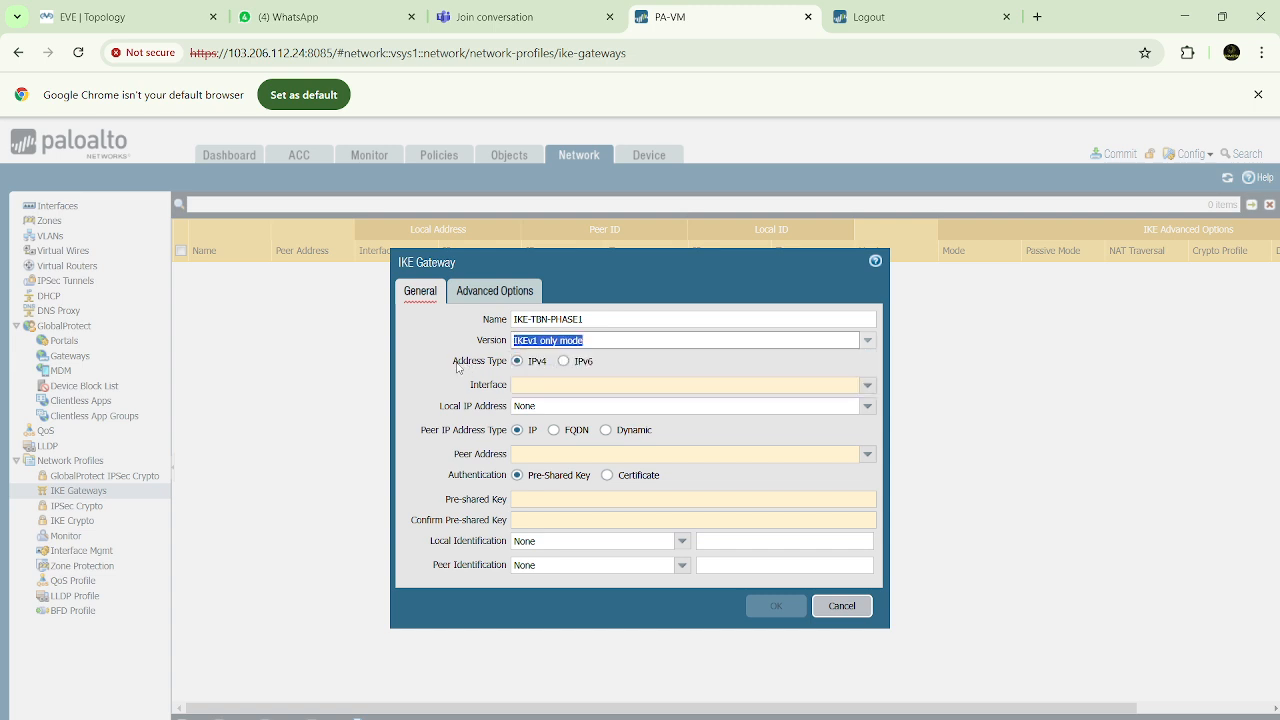
drag(456, 362, 512, 364)
click(535, 367)
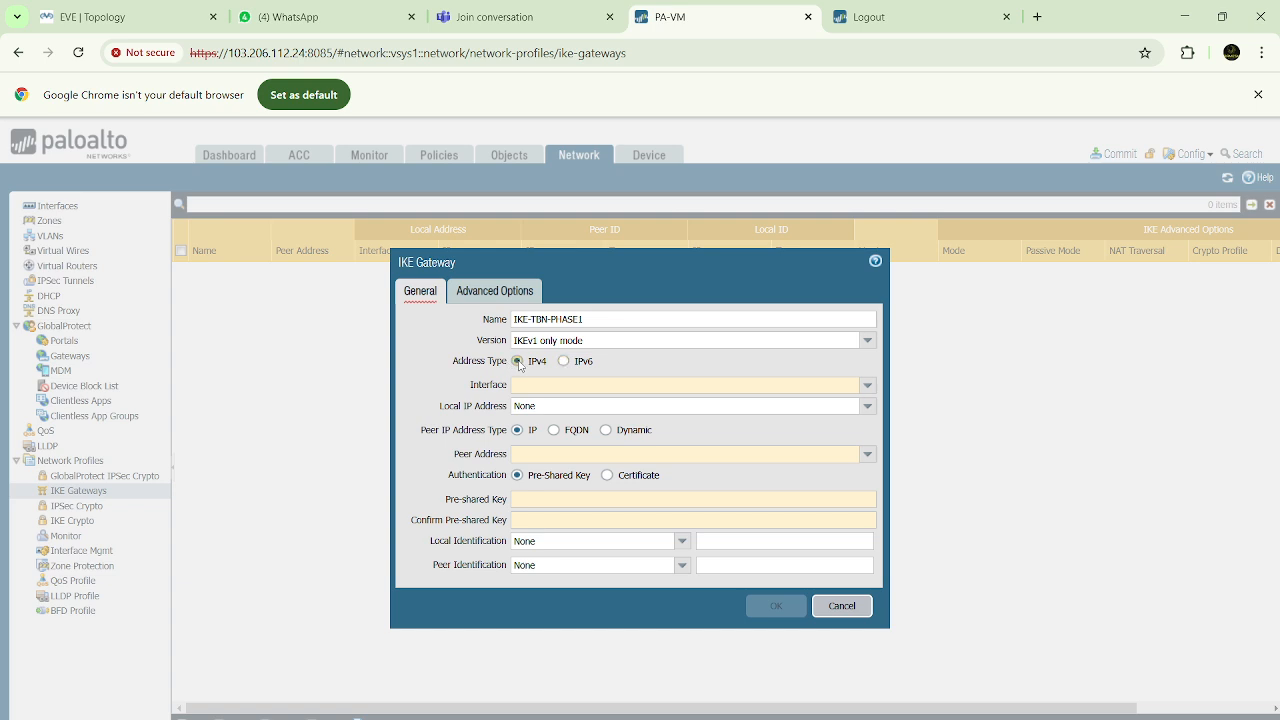
Check the link between the firewalls in the EVE topology and set the IKE gateway's interface to ethernet1/3
click(140, 20)
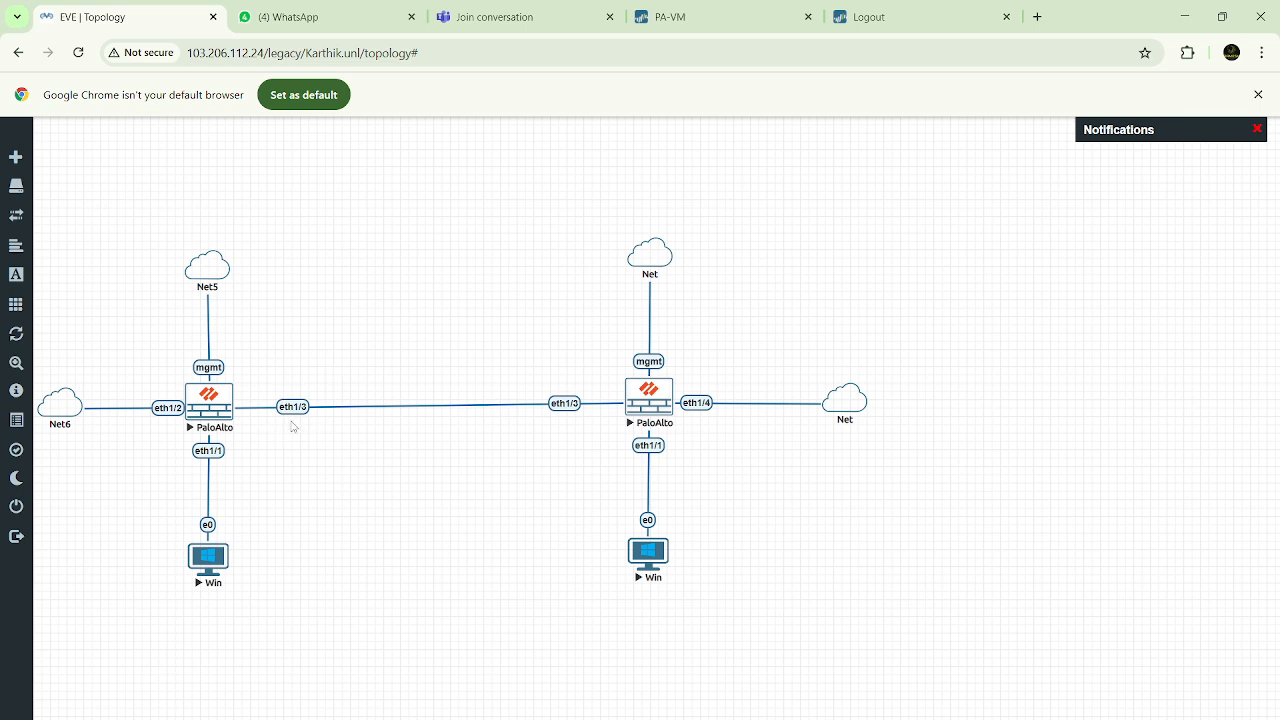
click(741, 26)
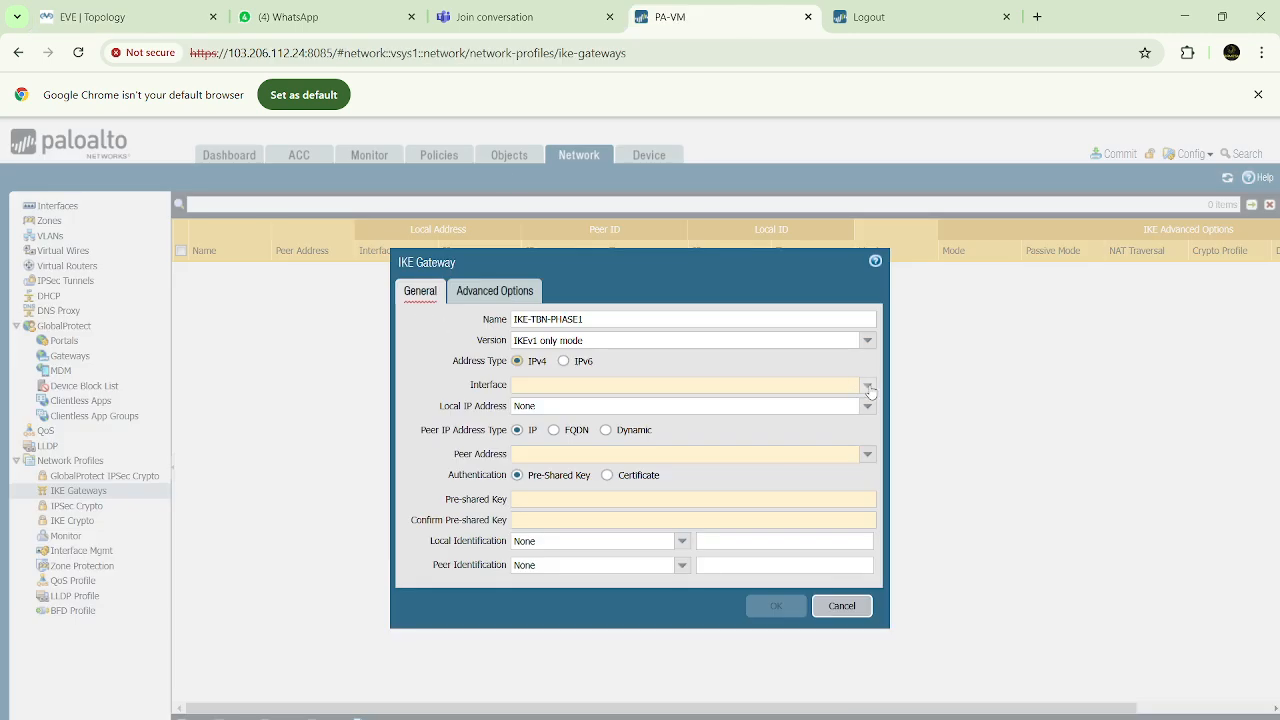
click(868, 386)
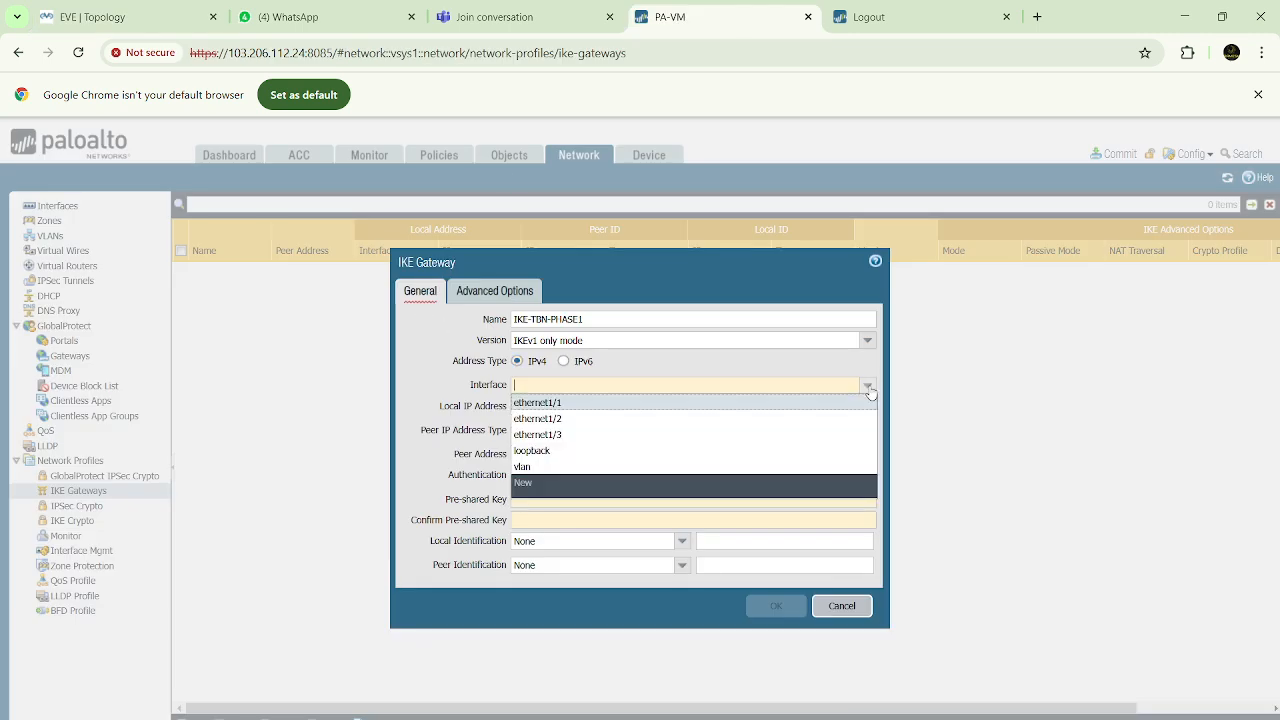
click(553, 436)
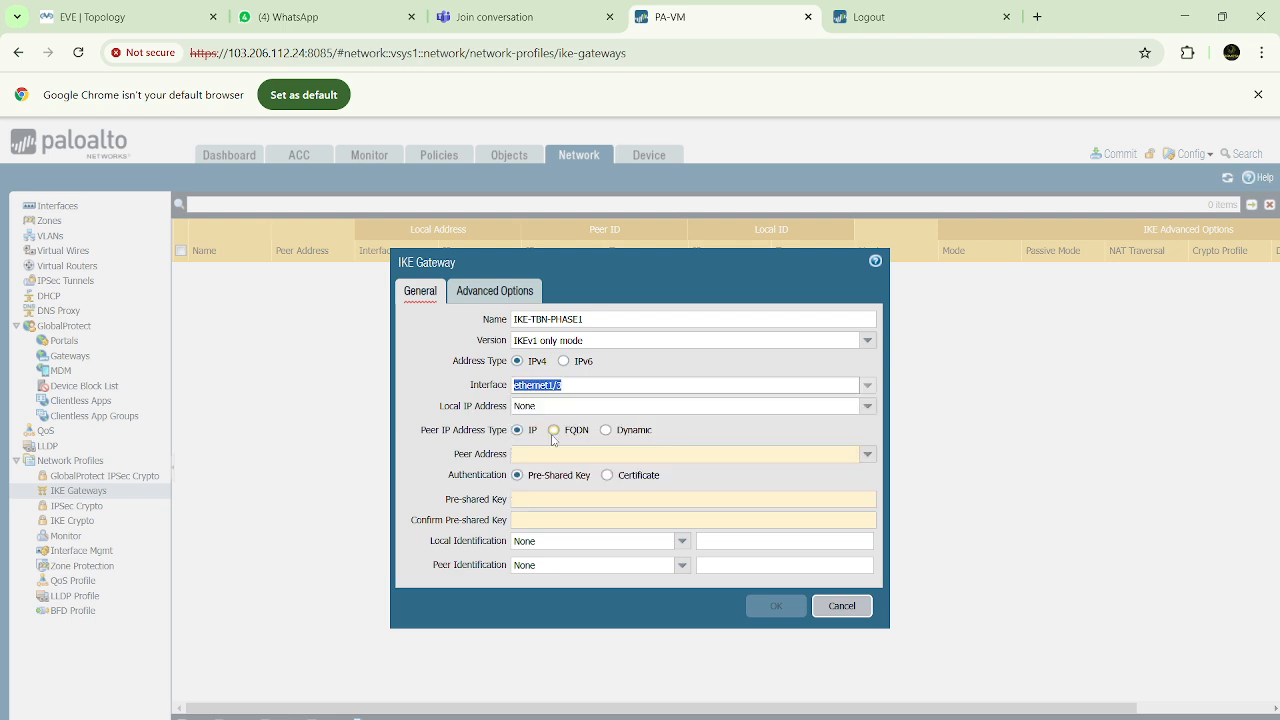
Set the IKE gateway's local IP address to 192.168.10.1/24
drag(440, 408, 506, 408)
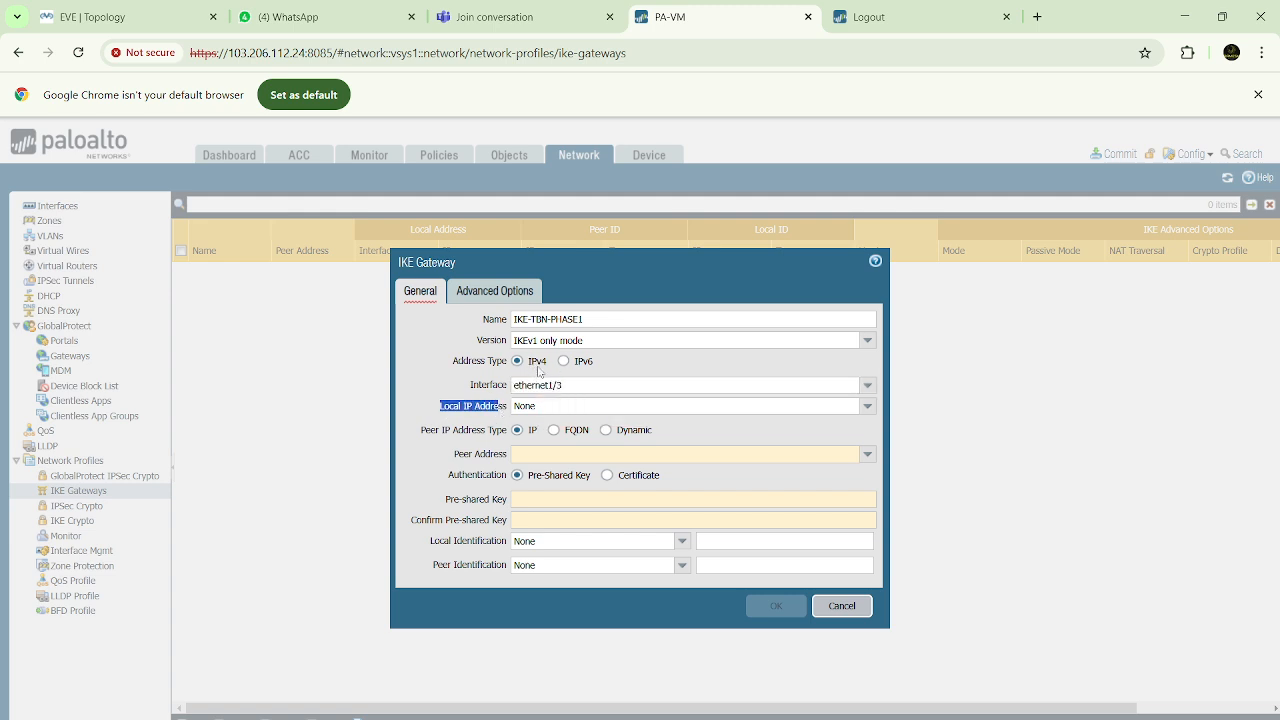
click(469, 412)
click(867, 406)
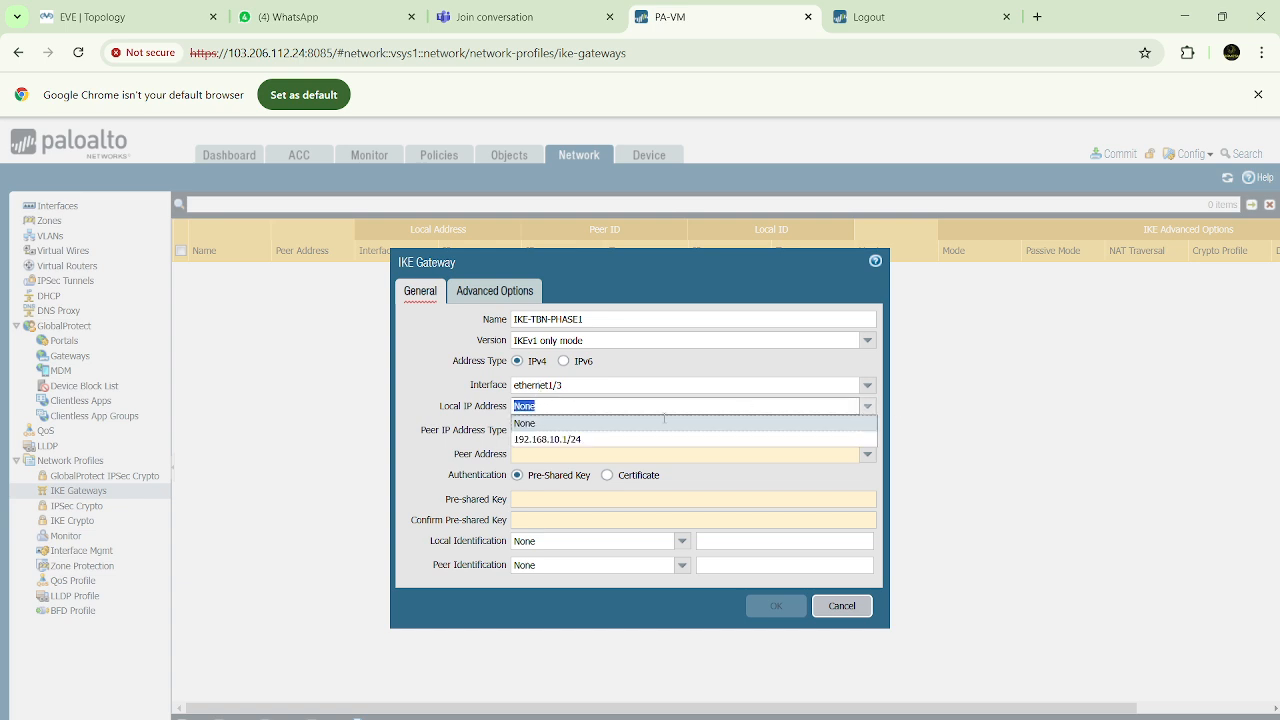
click(560, 441)
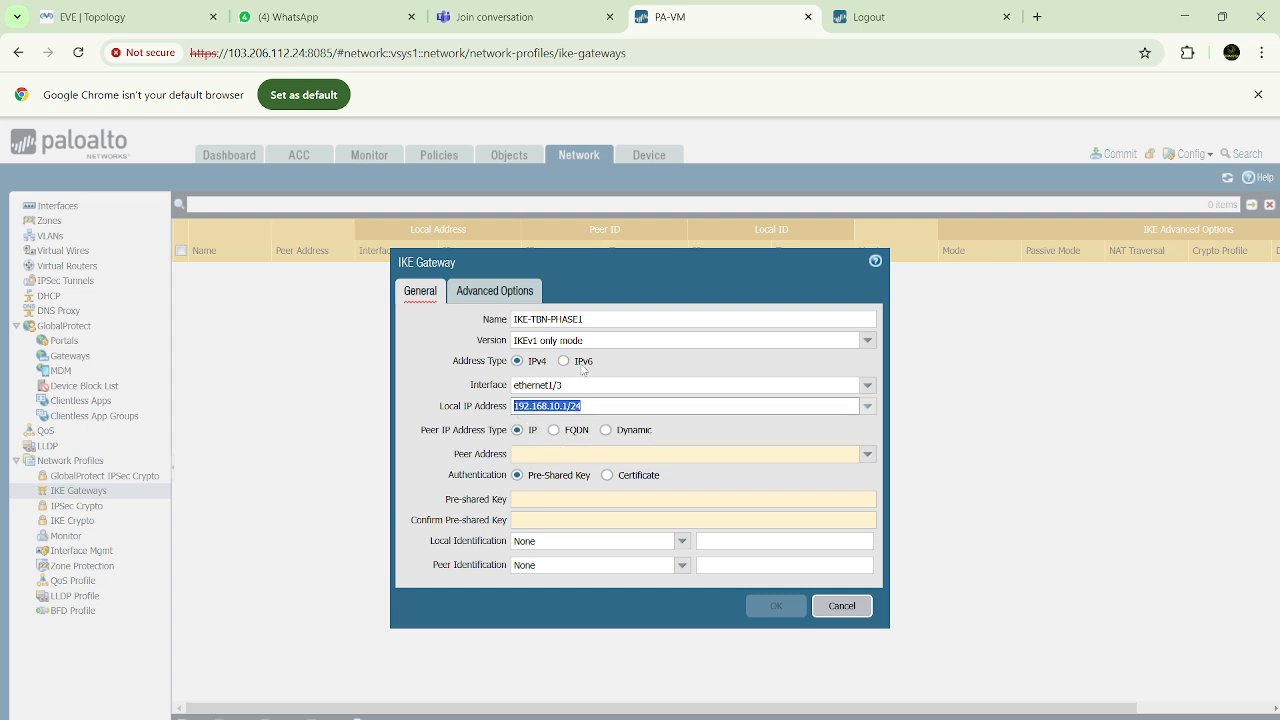
Try the Dynamic and FQDN peer IP address types while consulting the EVE topology, and return the type to IP
drag(422, 436, 500, 436)
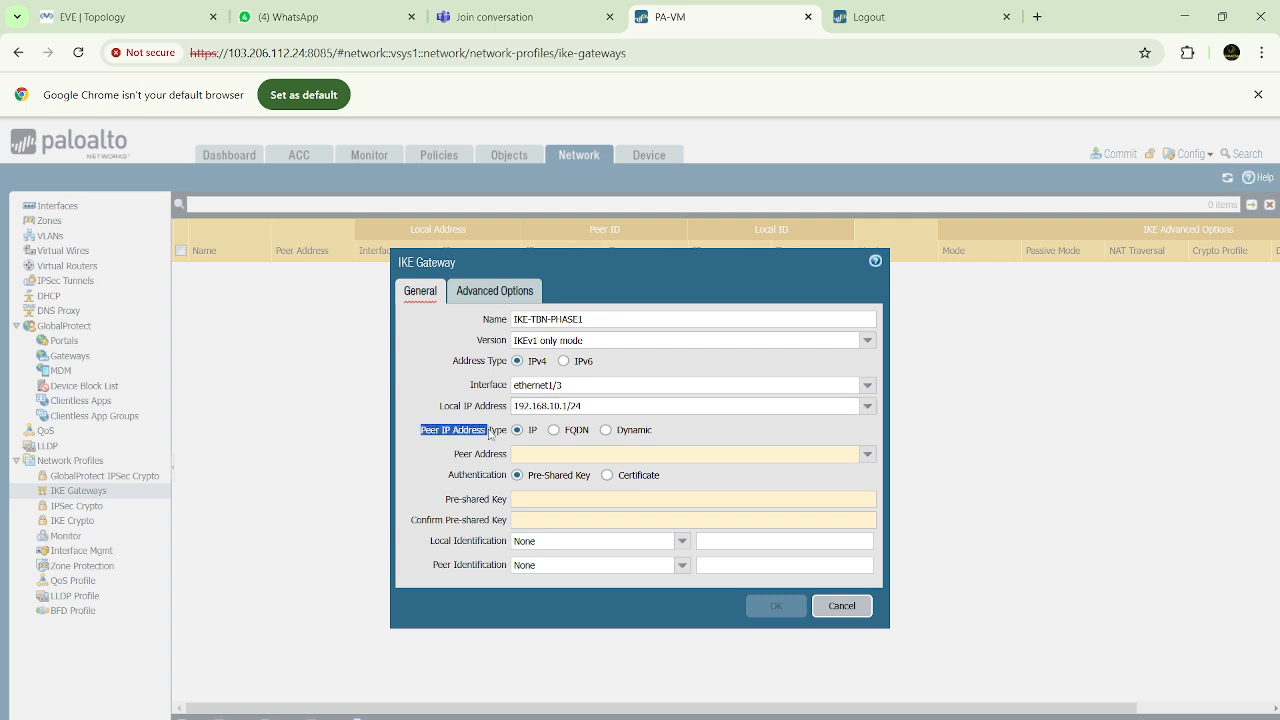
click(533, 437)
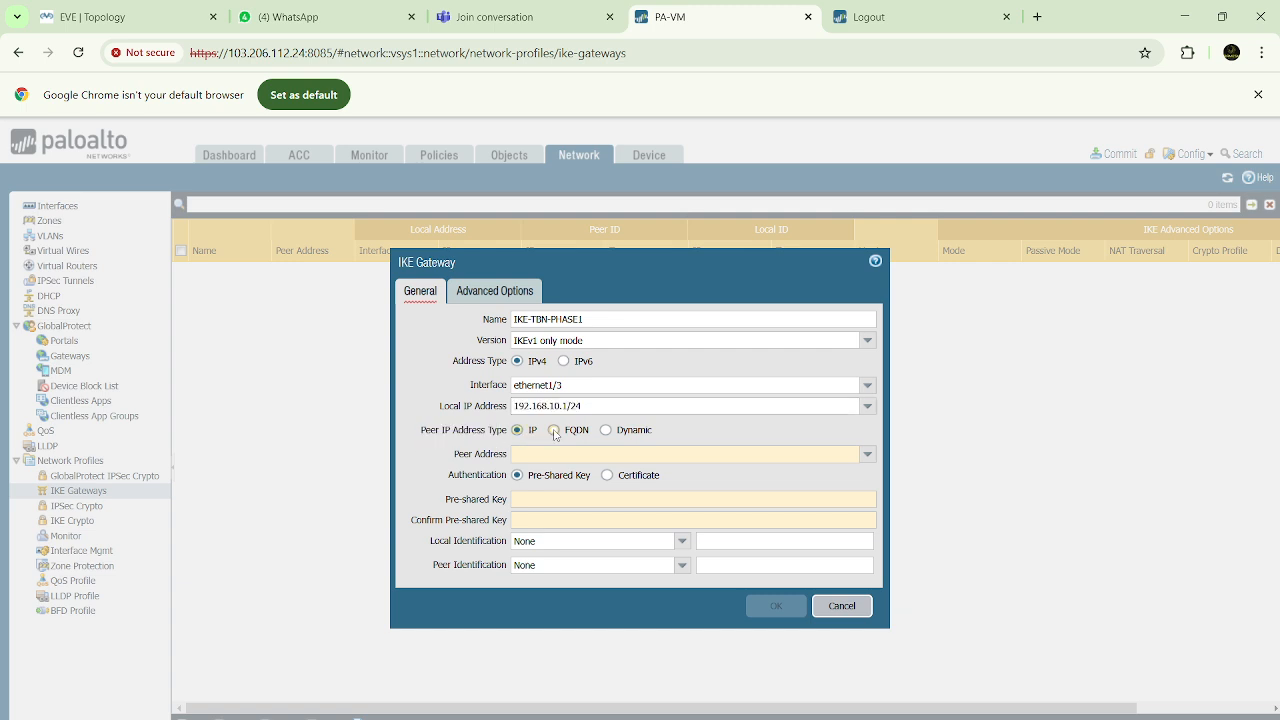
click(575, 434)
click(631, 437)
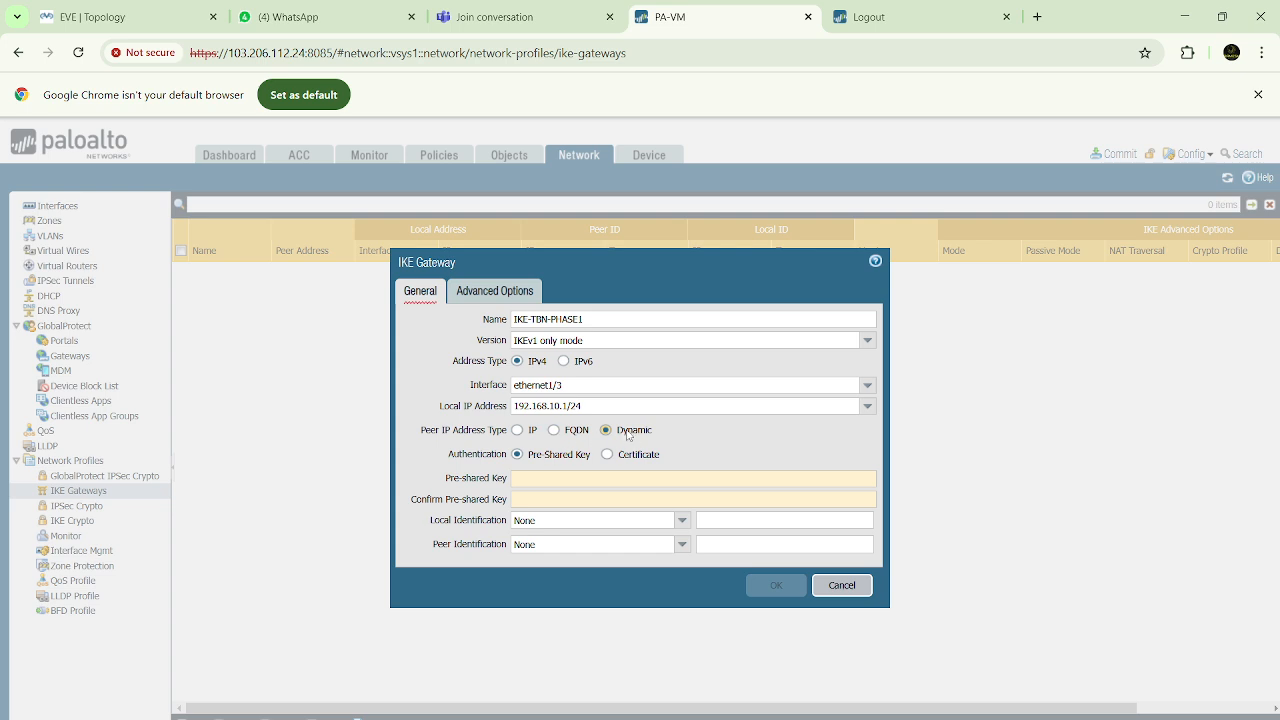
click(157, 30)
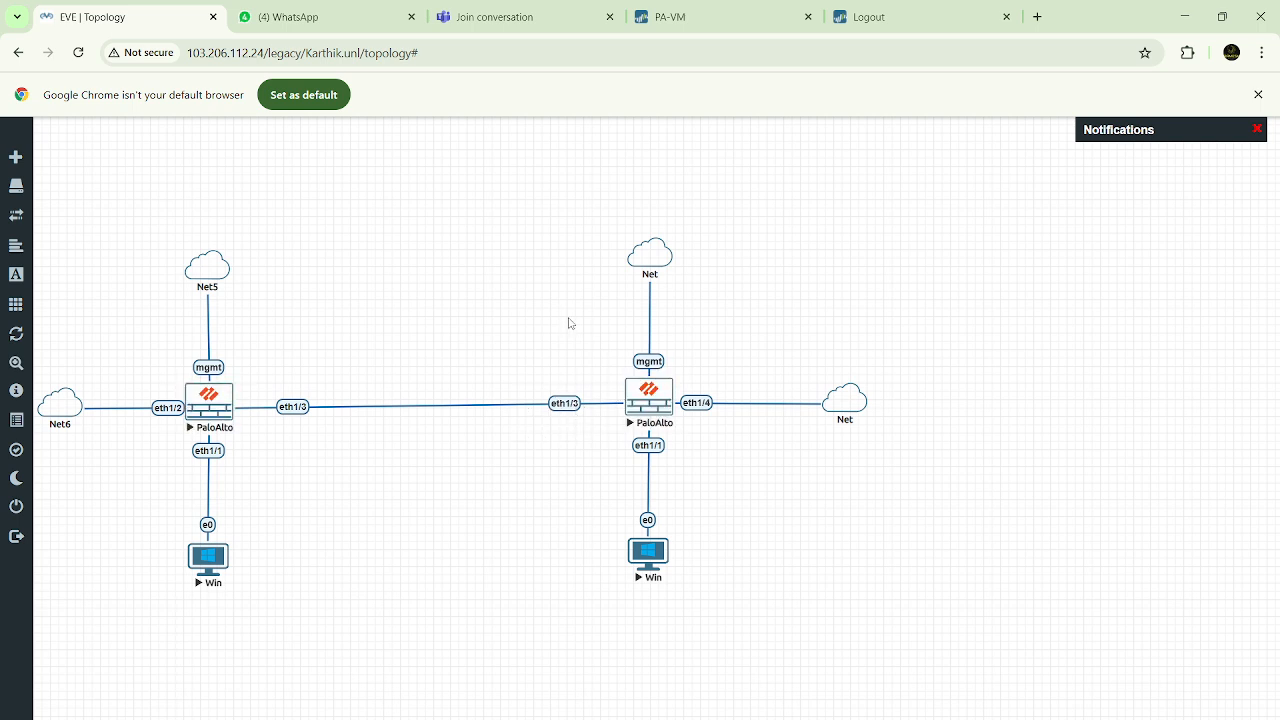
click(731, 18)
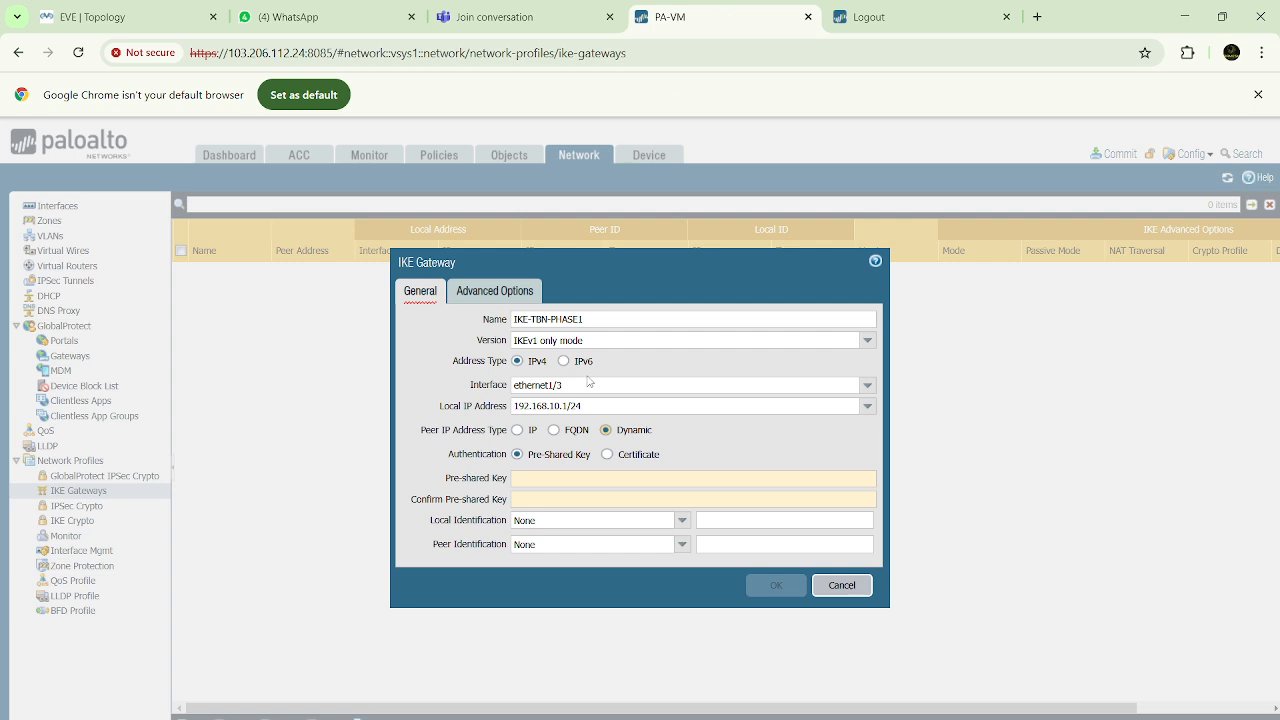
click(555, 431)
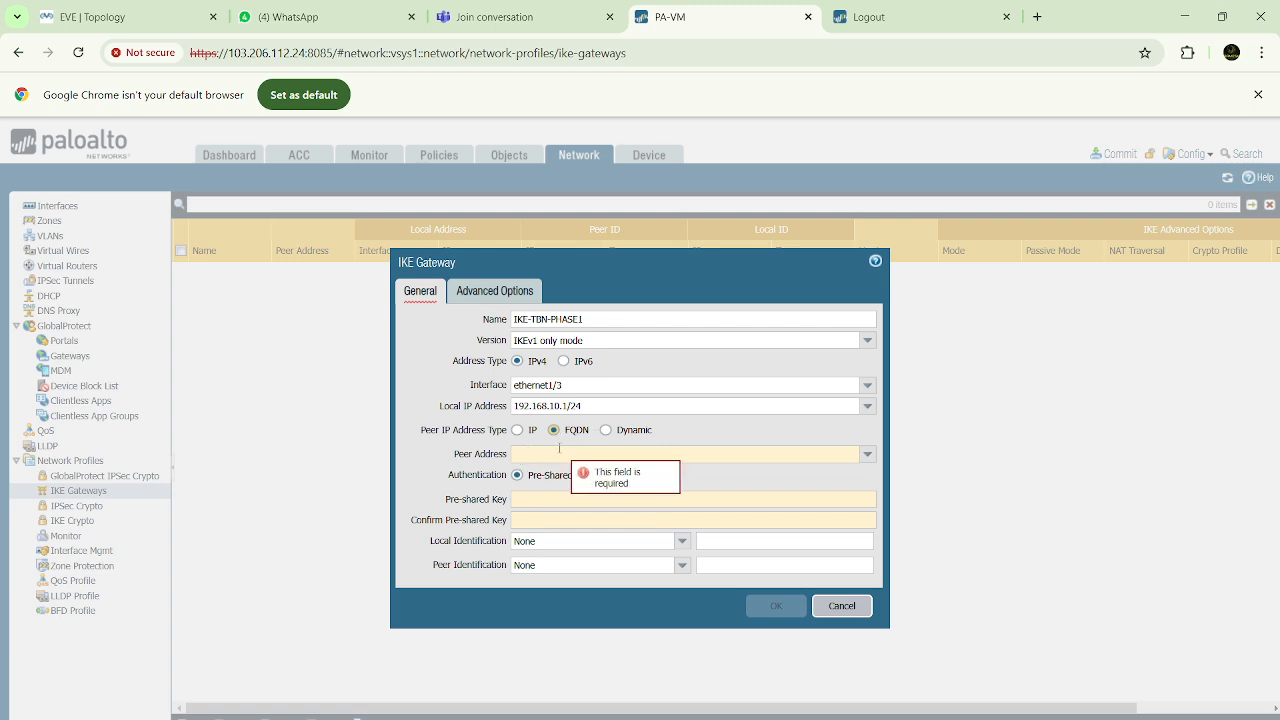
click(518, 431)
Set the IKE gateway's peer address to 192.168.10.2
click(533, 454)
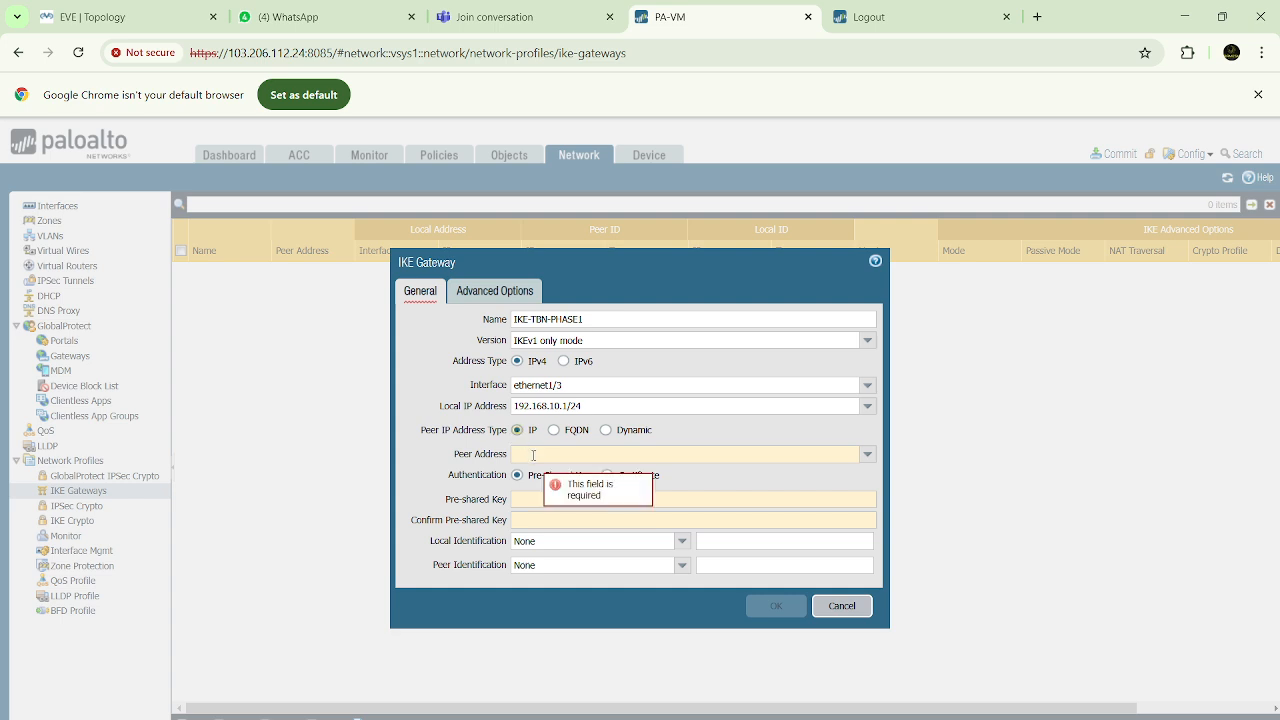
text(192.168.)
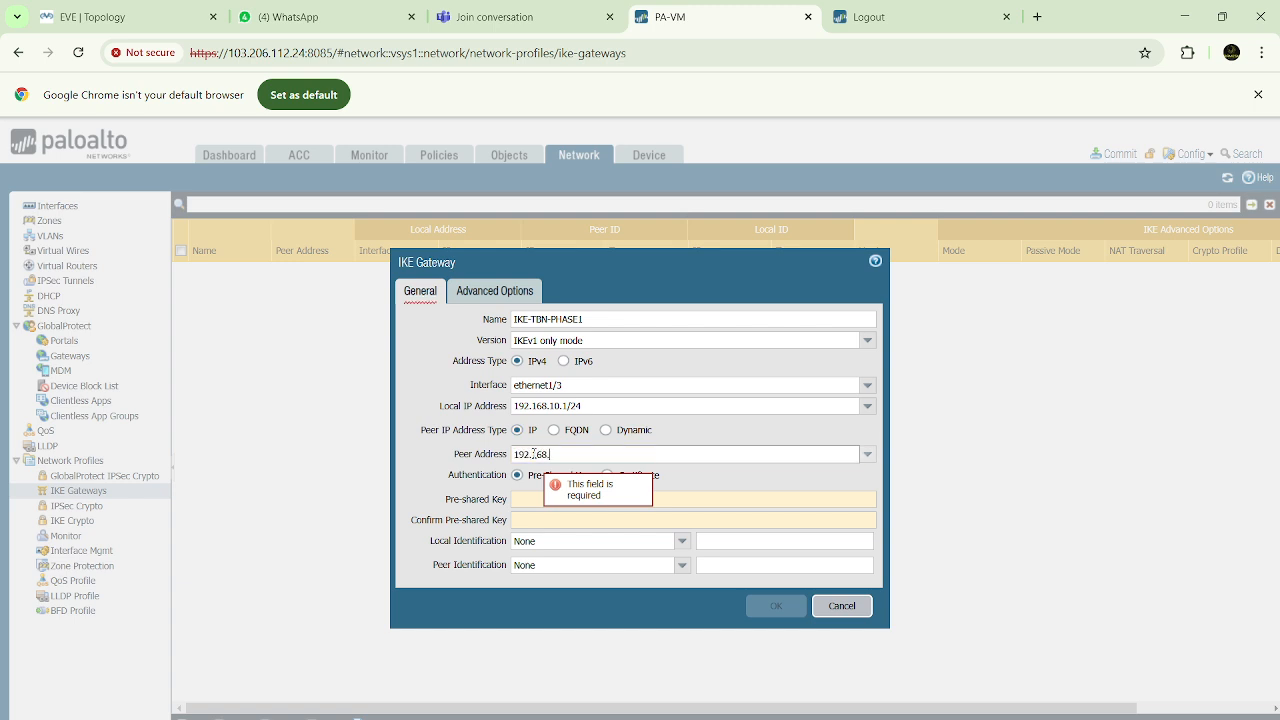
text(10.2)
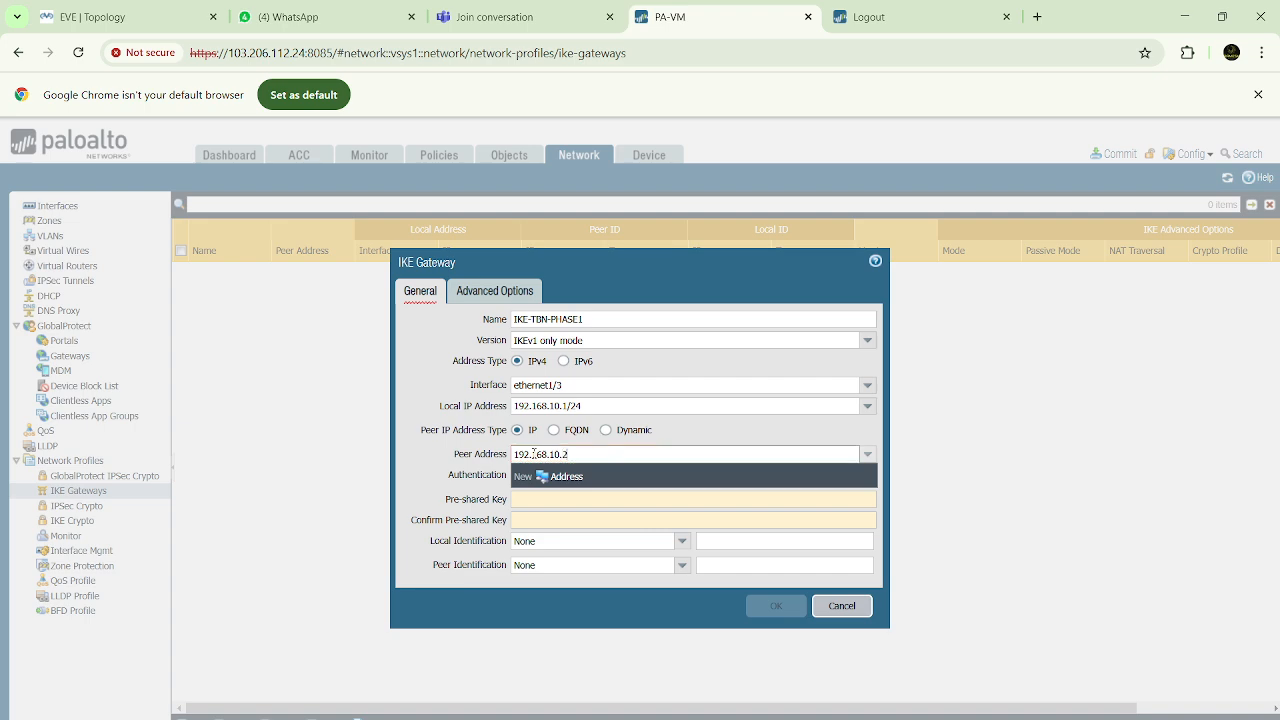
click(438, 458)
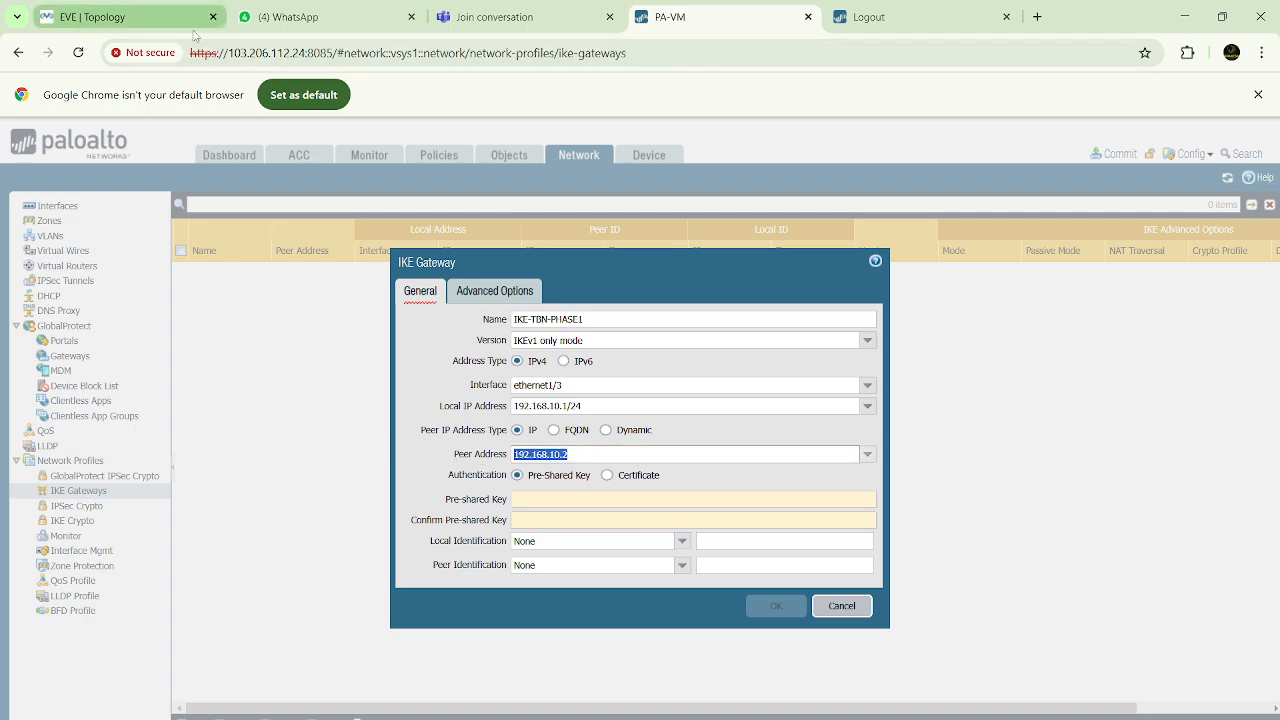
Compare the gateway's local and peer addresses with the link between the two firewalls in the EVE topology
click(157, 16)
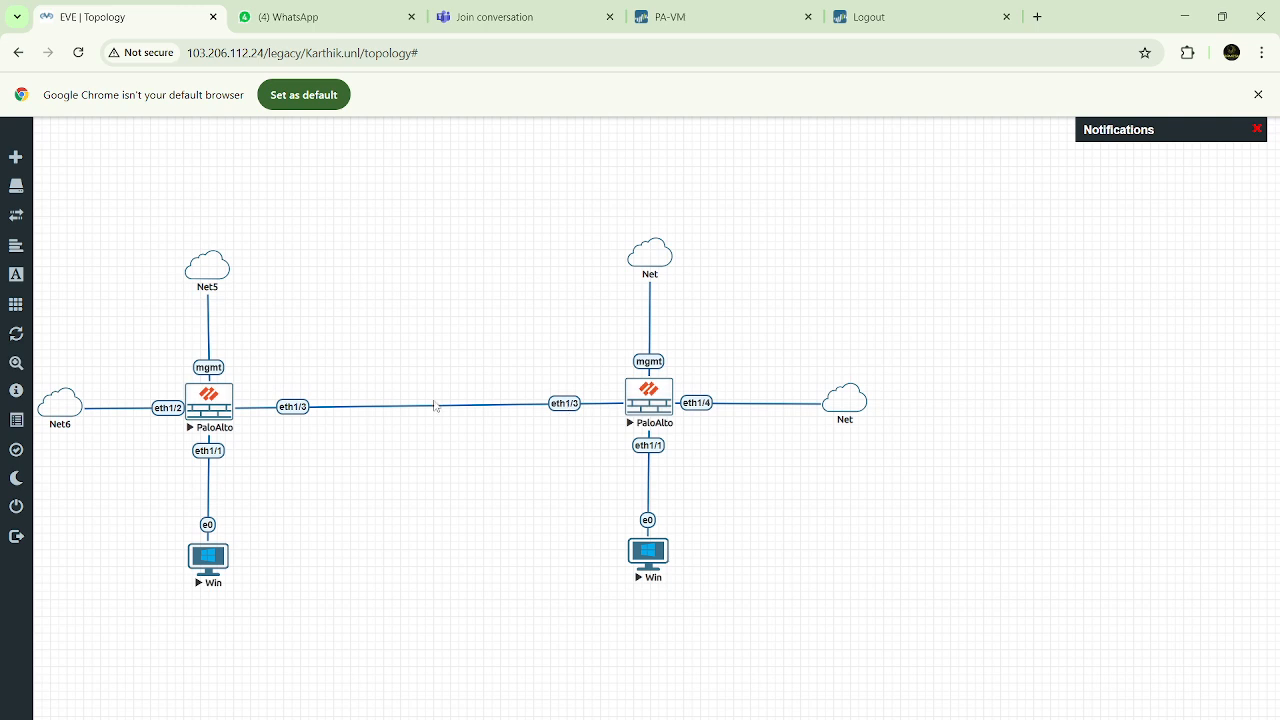
click(698, 24)
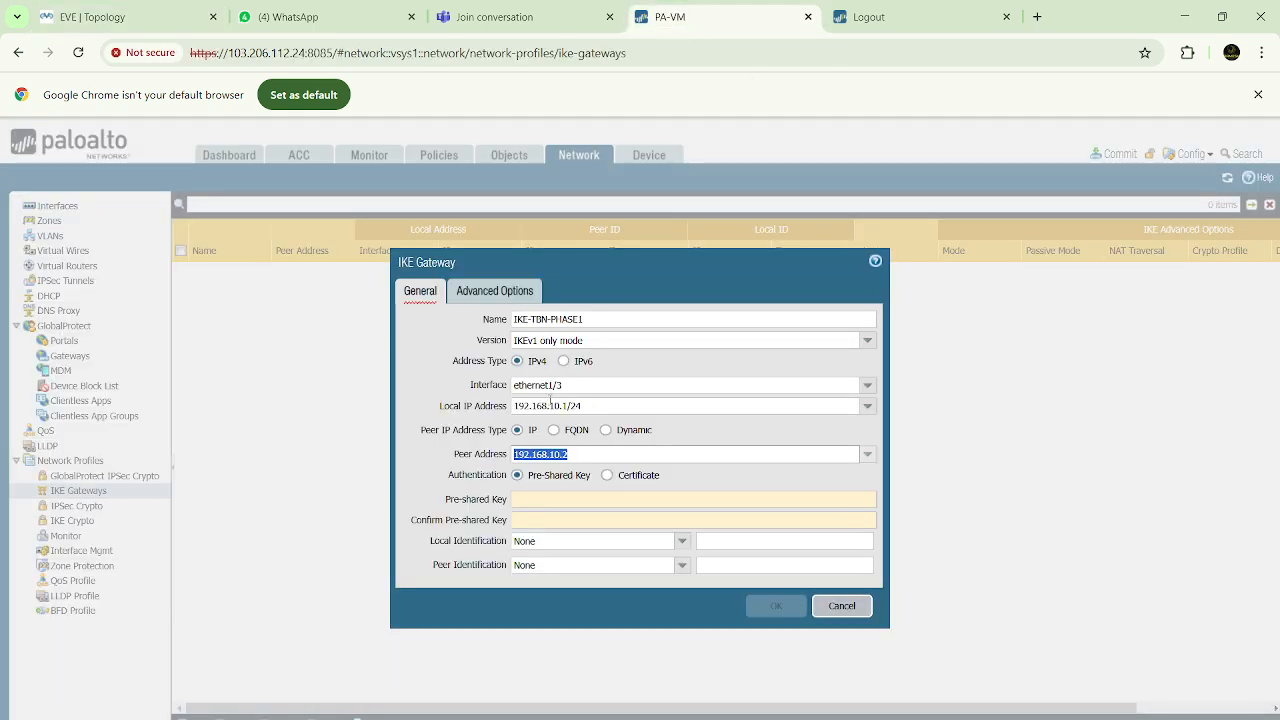
click(551, 403)
click(578, 455)
click(452, 483)
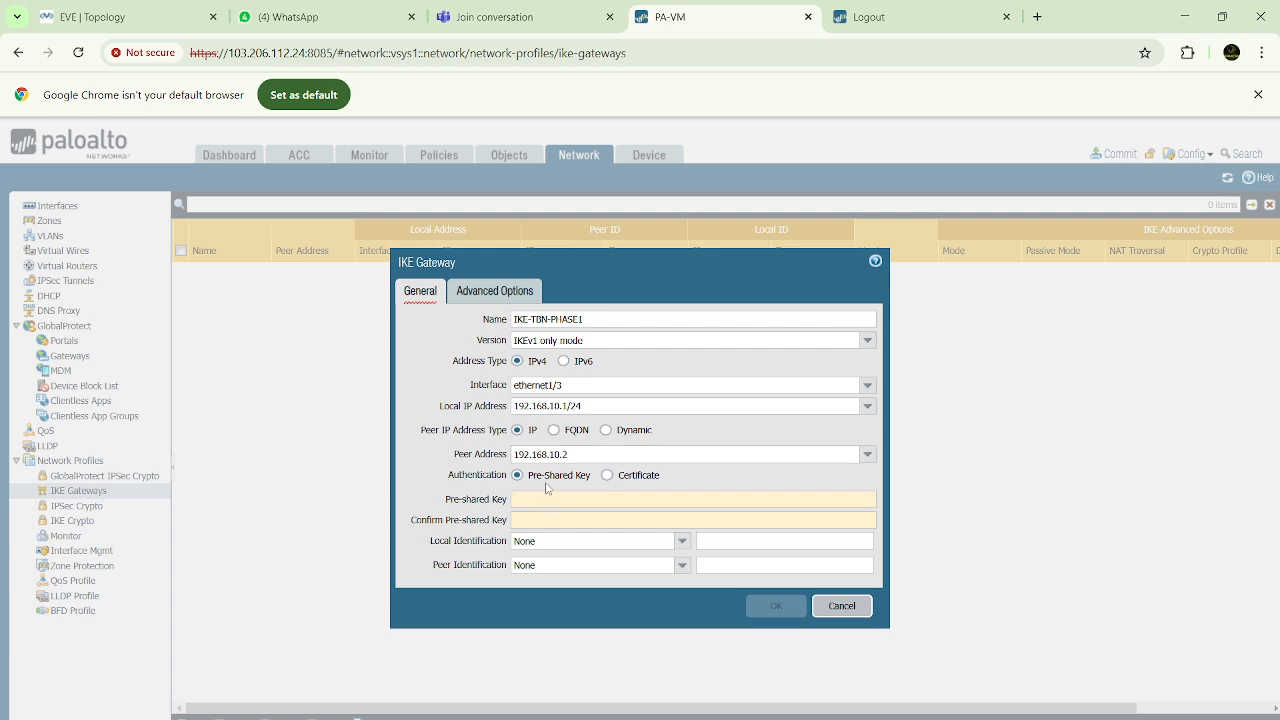
Set the IKE gateway's authentication to Pre-Shared Key, and enter and confirm the pre-shared key
click(608, 476)
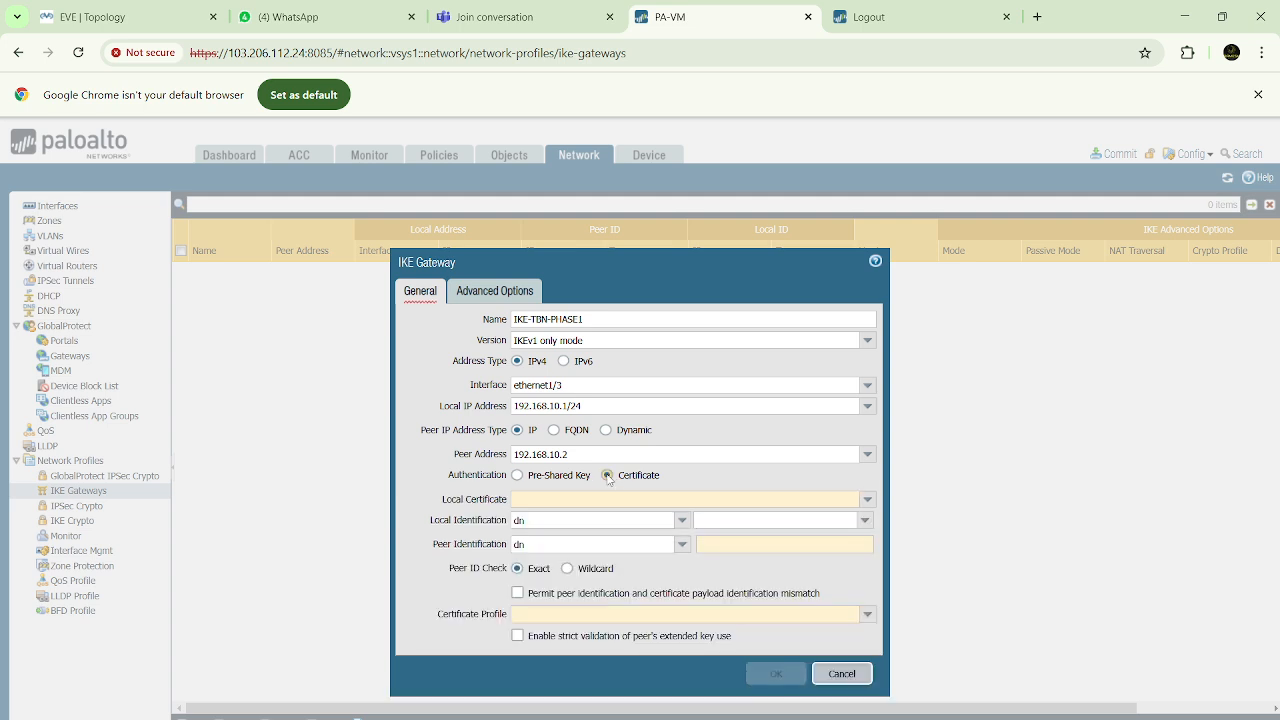
click(518, 477)
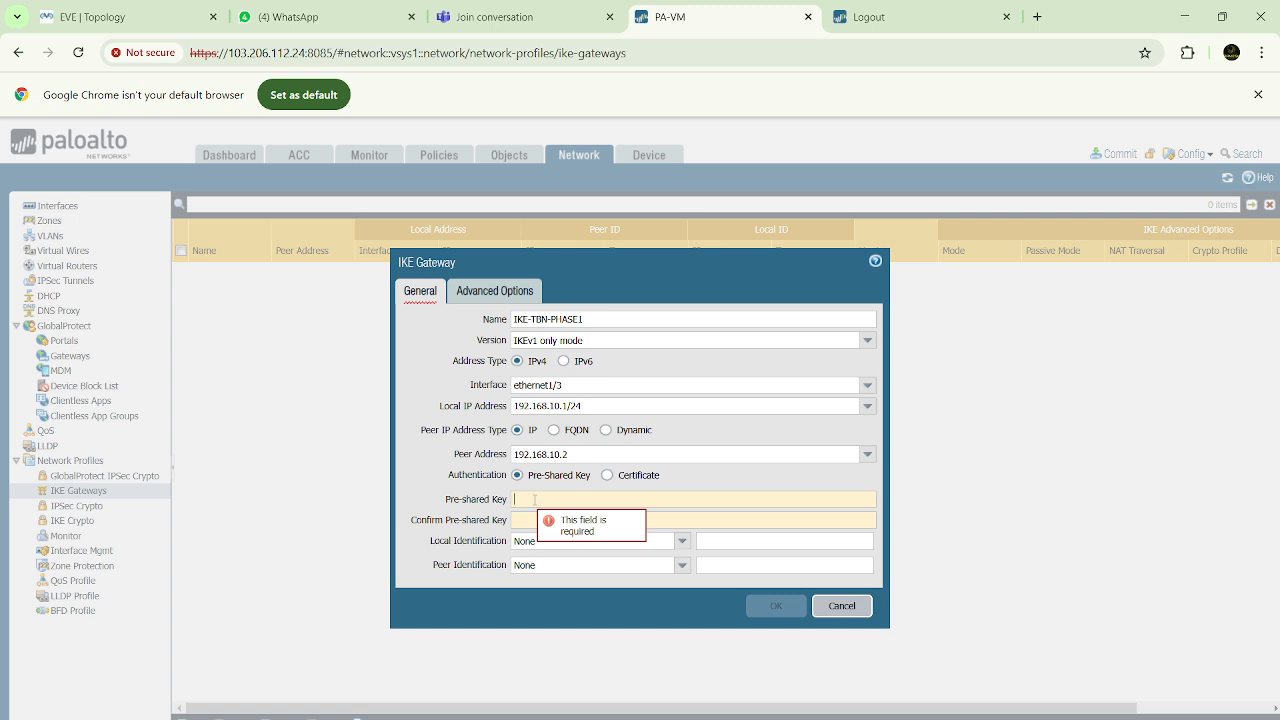
click(535, 499)
text(123456)
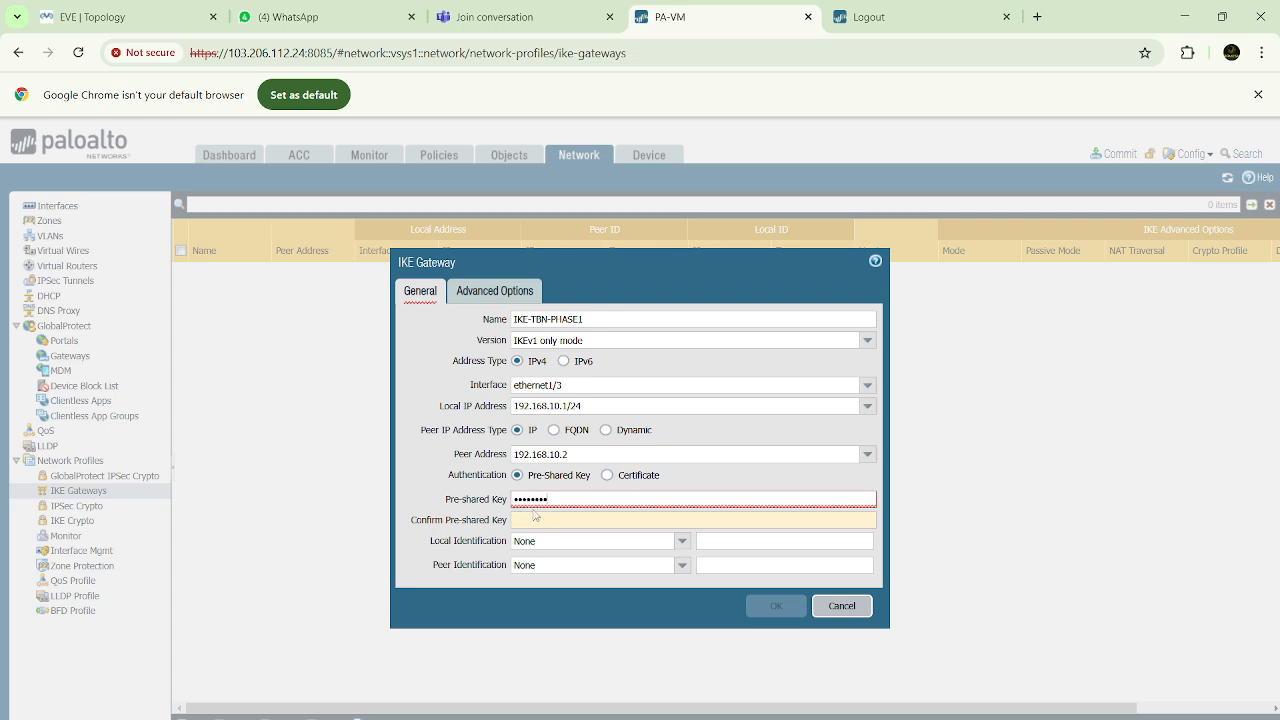
click(537, 521)
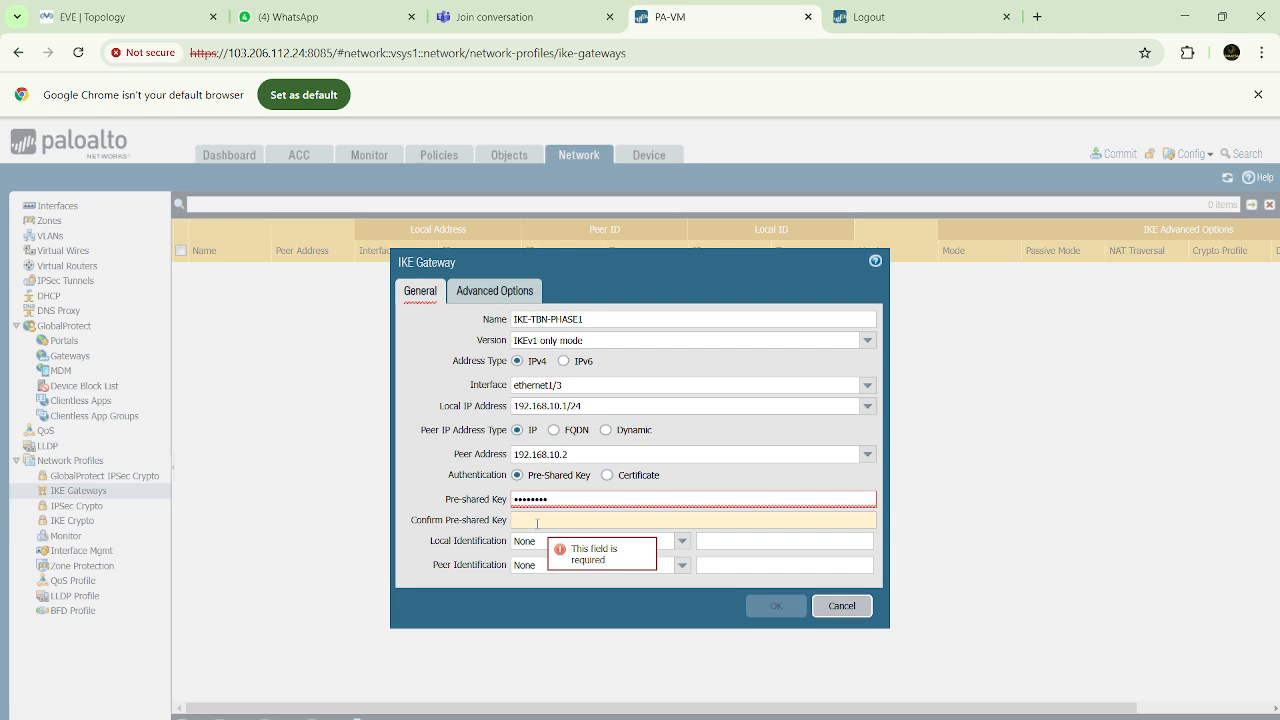
text(12)
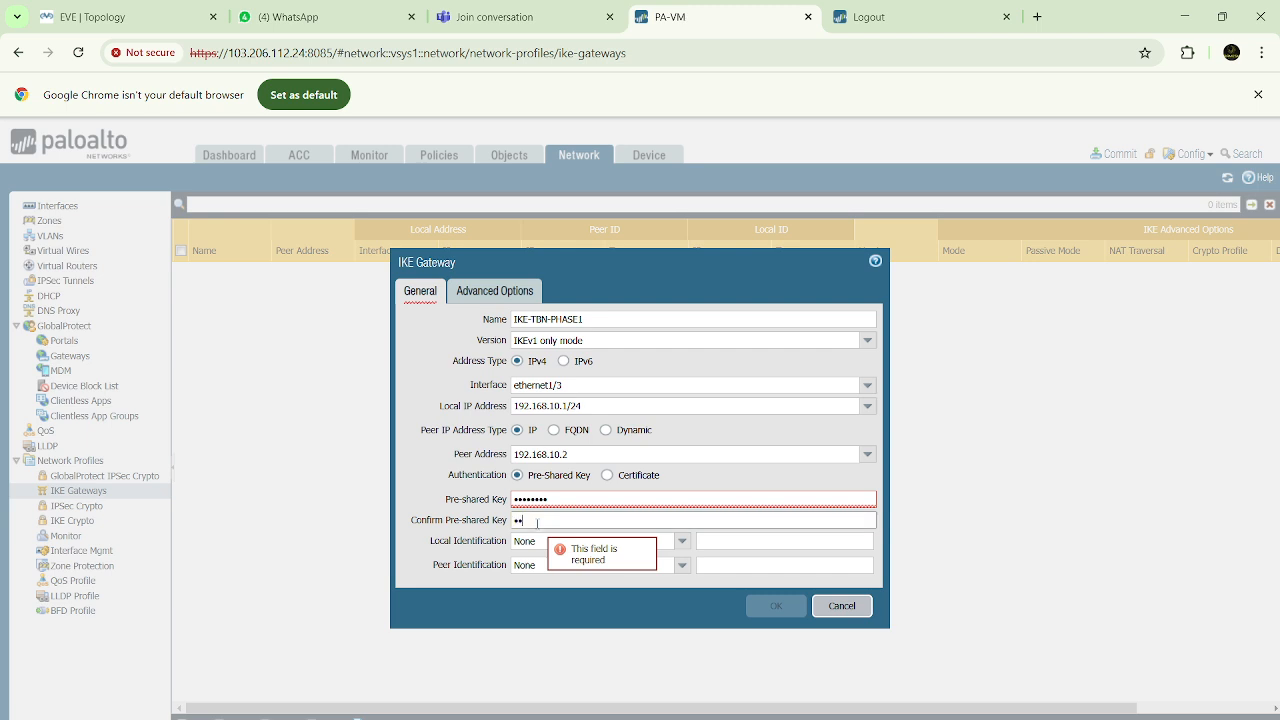
text(345678)
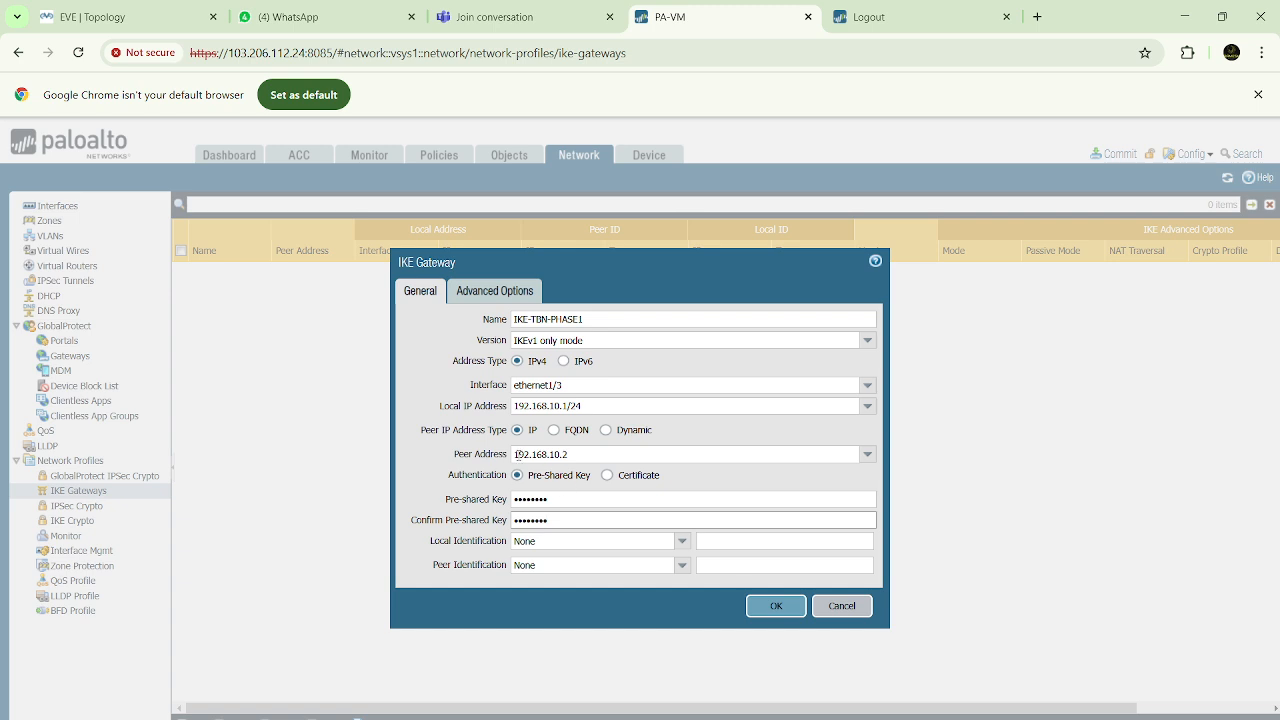
Examine the certificate authentication options, return to Pre-Shared Key, and review the key and the local and peer identification fields
click(608, 475)
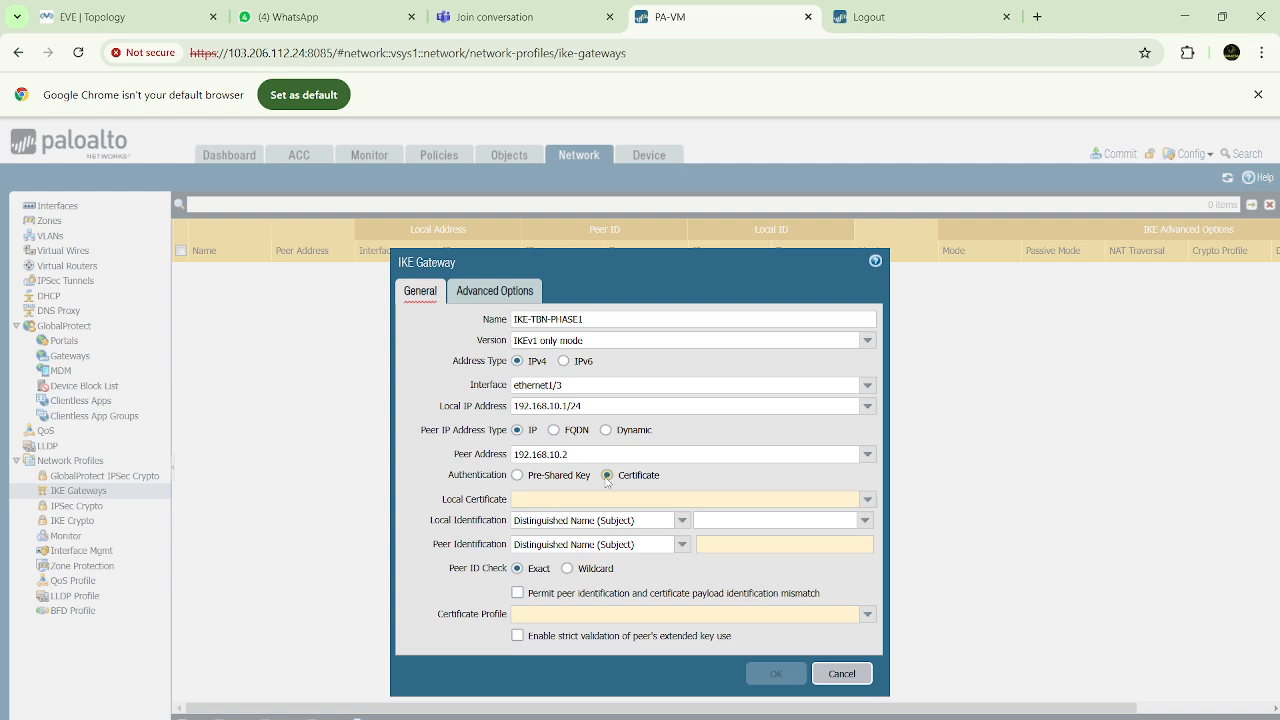
click(517, 476)
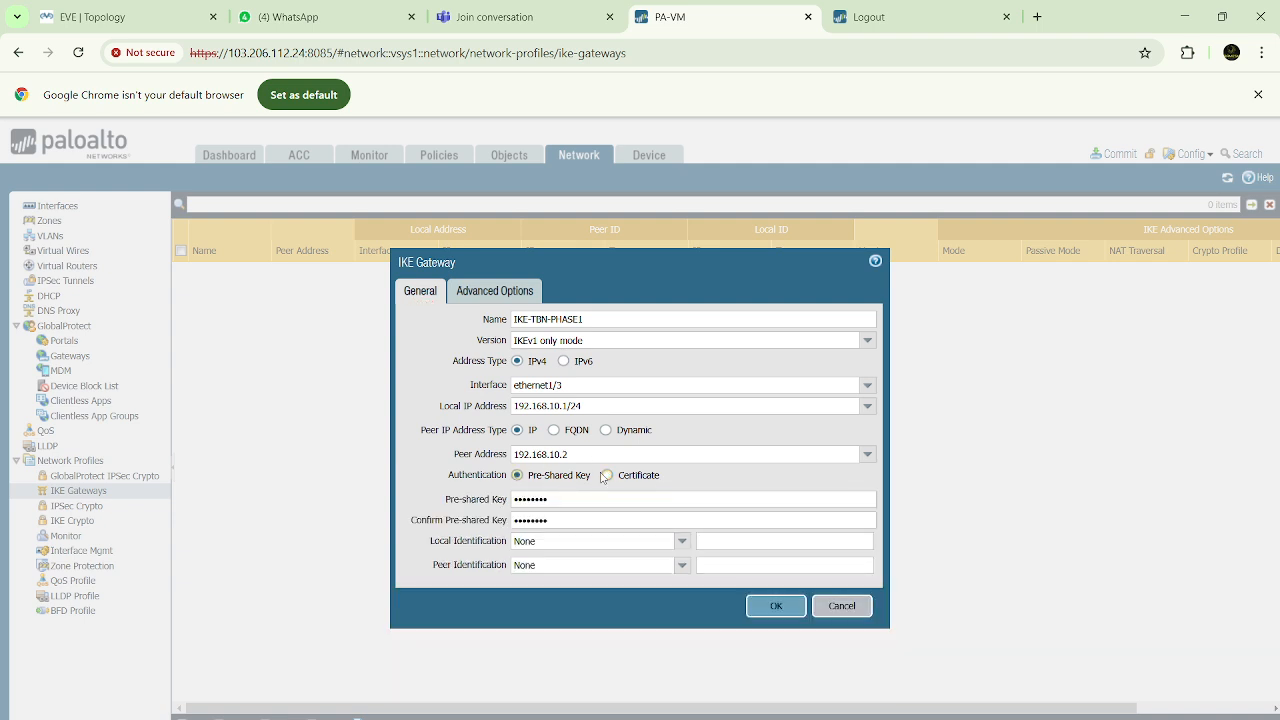
drag(559, 502, 512, 522)
click(555, 522)
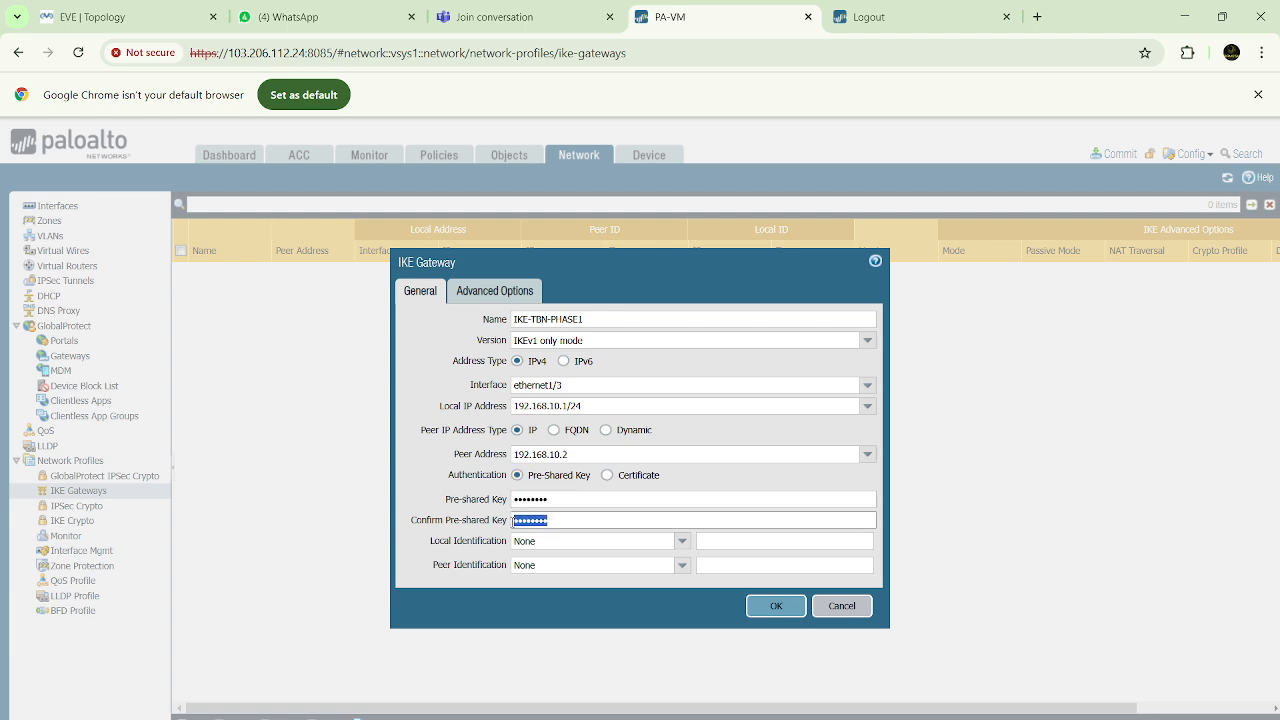
click(431, 543)
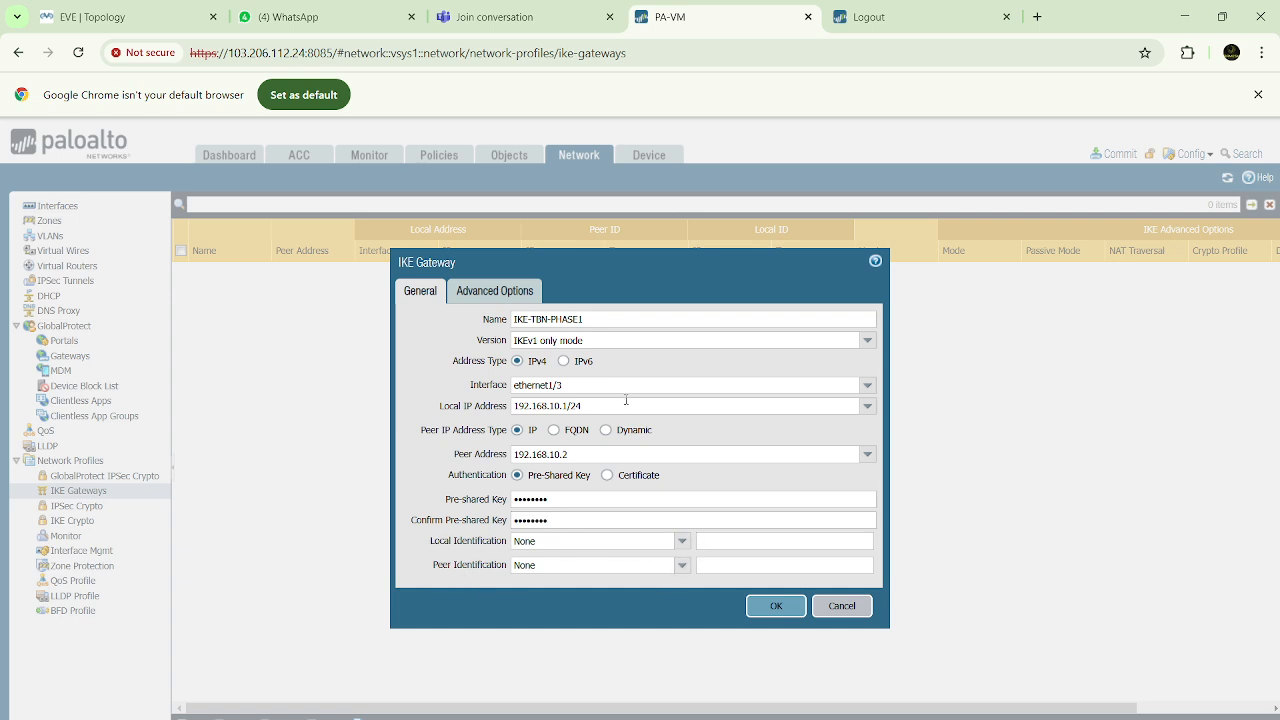
triple_click(569, 405)
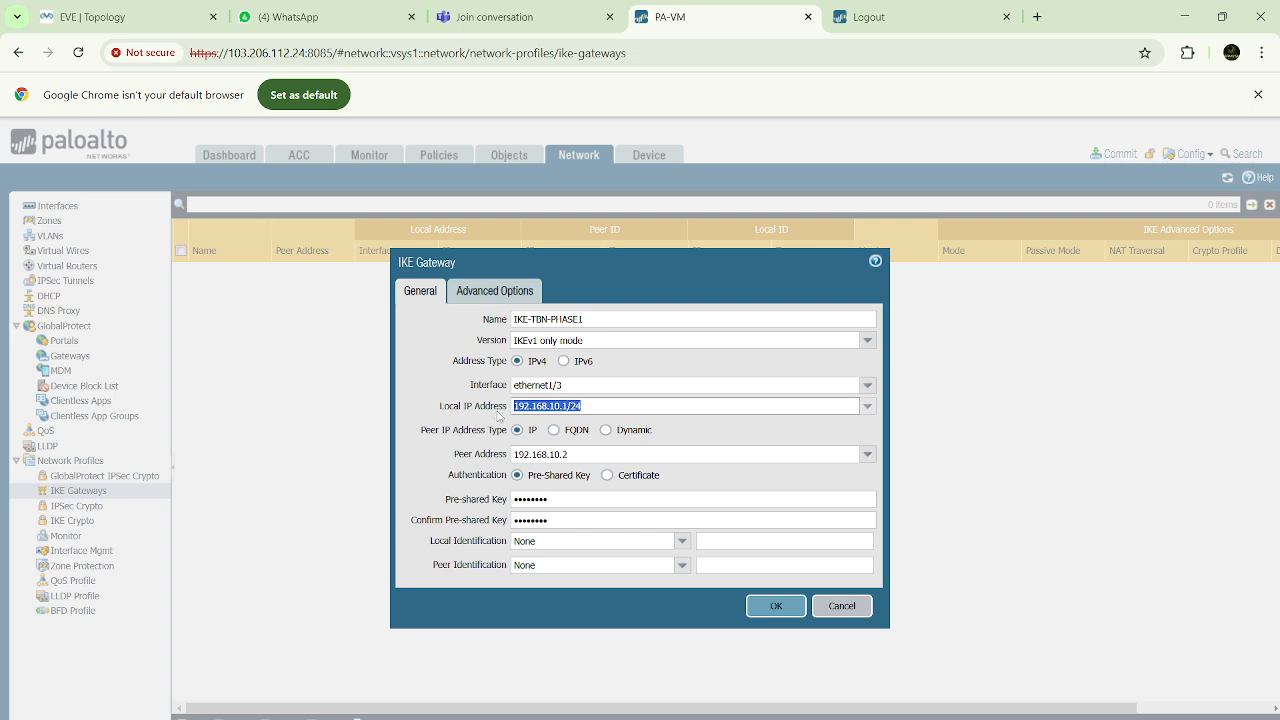
click(748, 542)
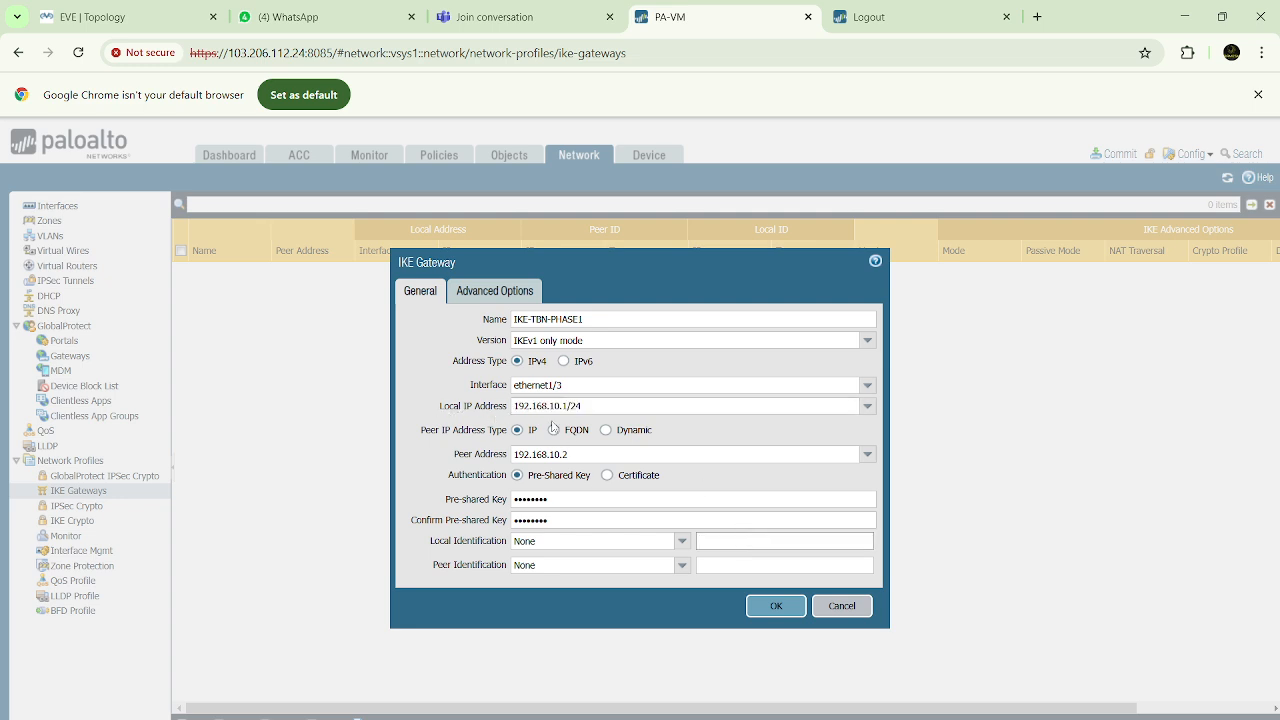
click(751, 569)
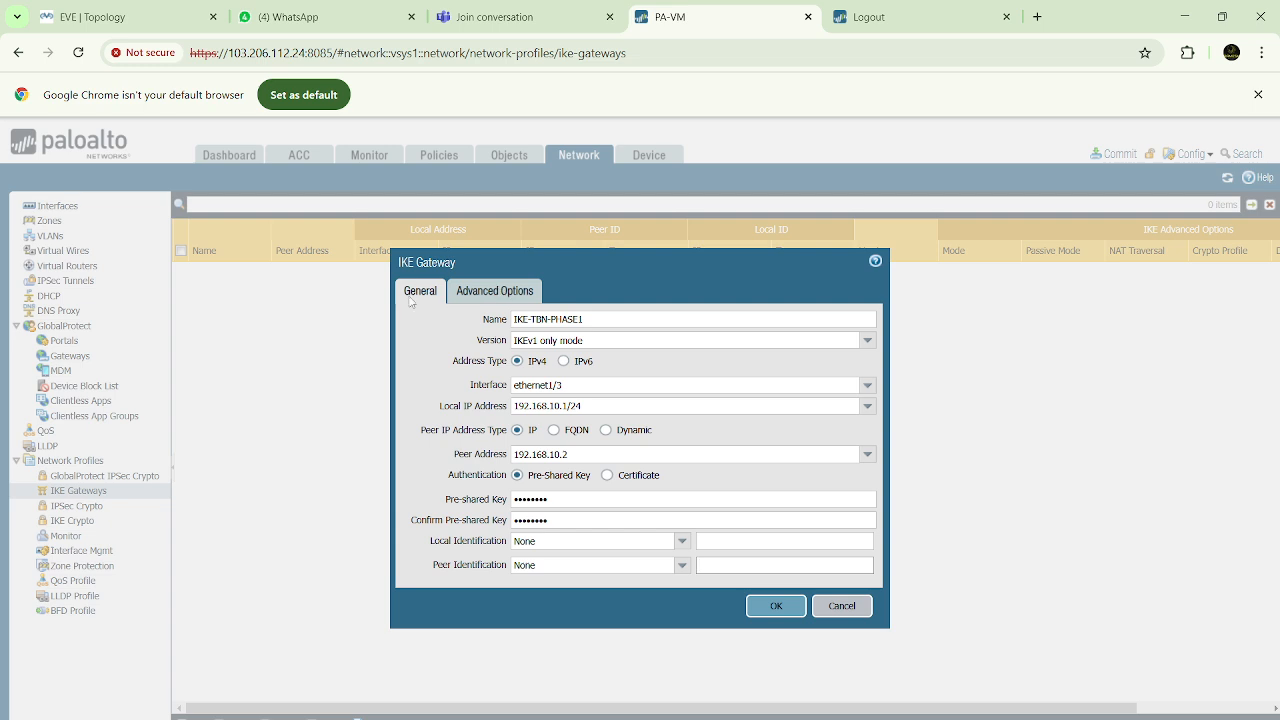
Review the IKEv1 exchange modes in the gateway's advanced options and choose auto
click(504, 296)
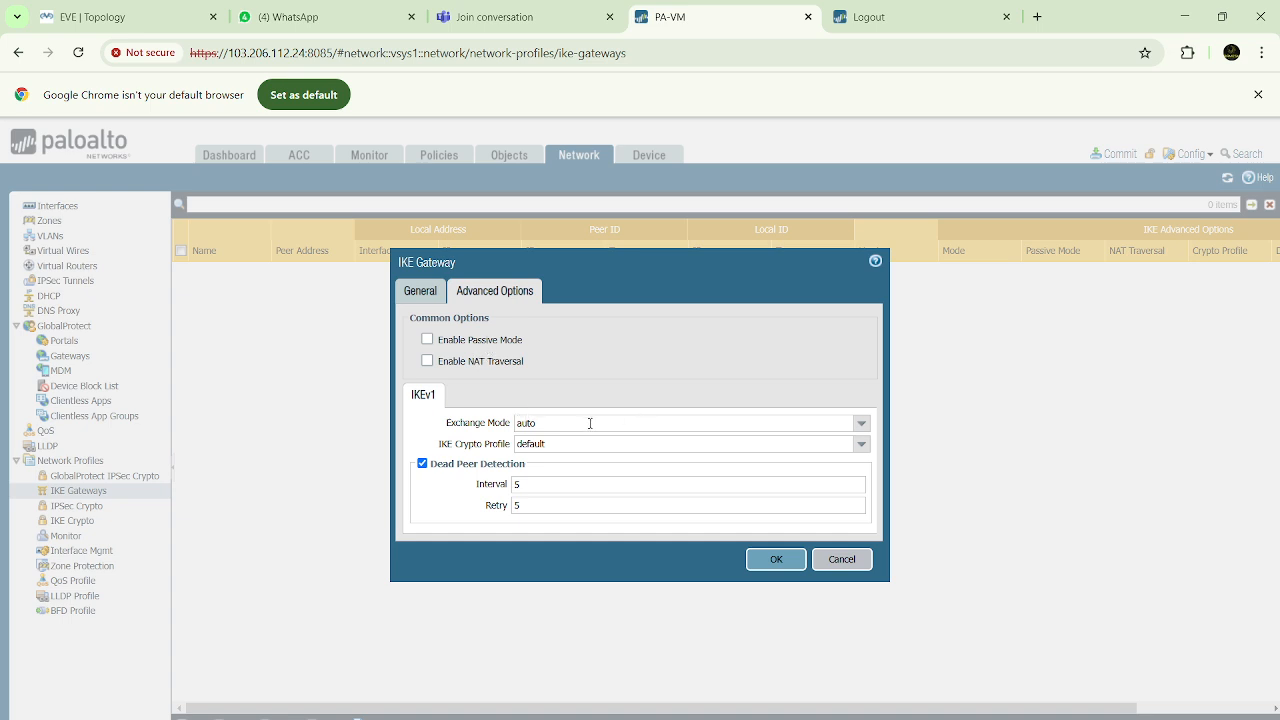
click(863, 428)
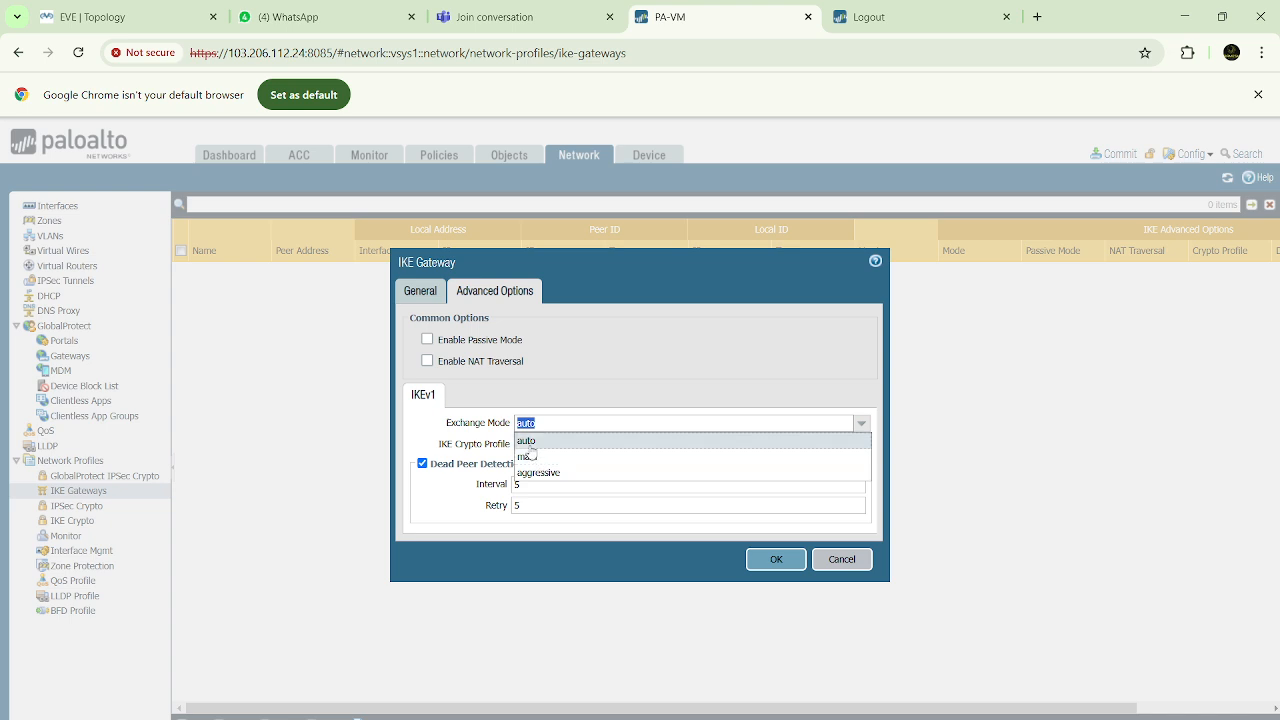
click(528, 440)
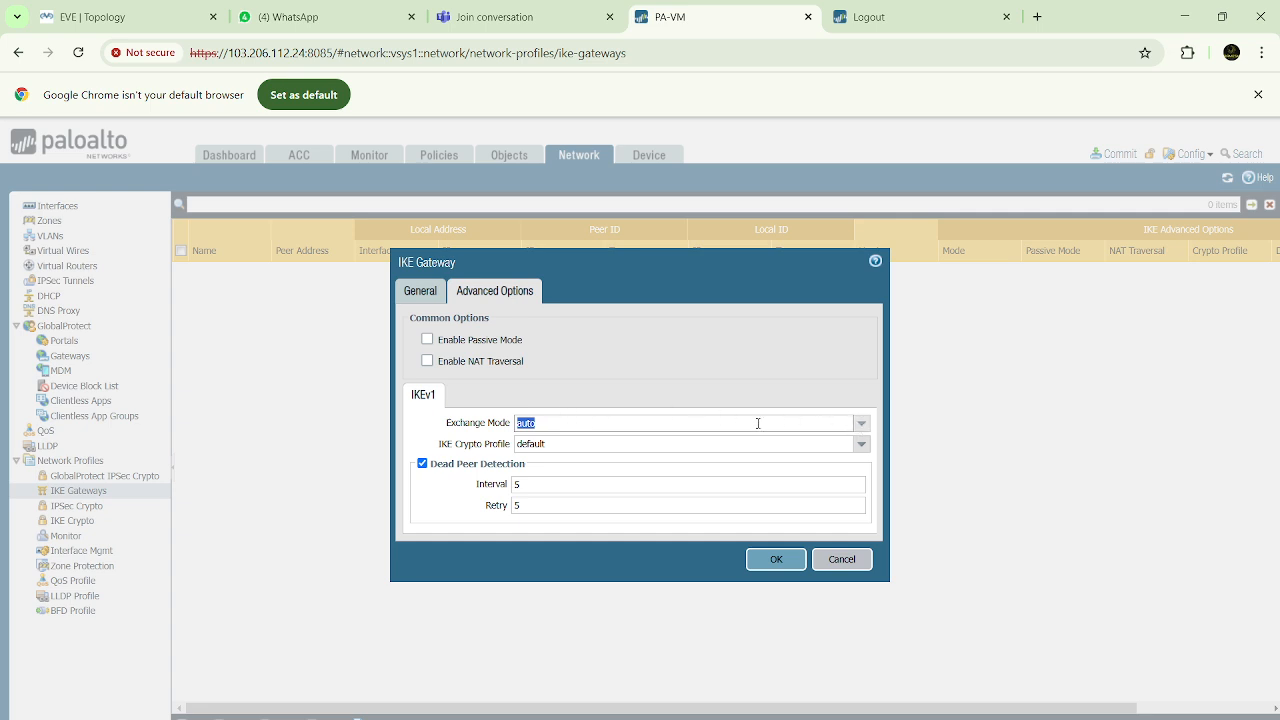
click(558, 425)
drag(519, 423, 546, 422)
click(598, 383)
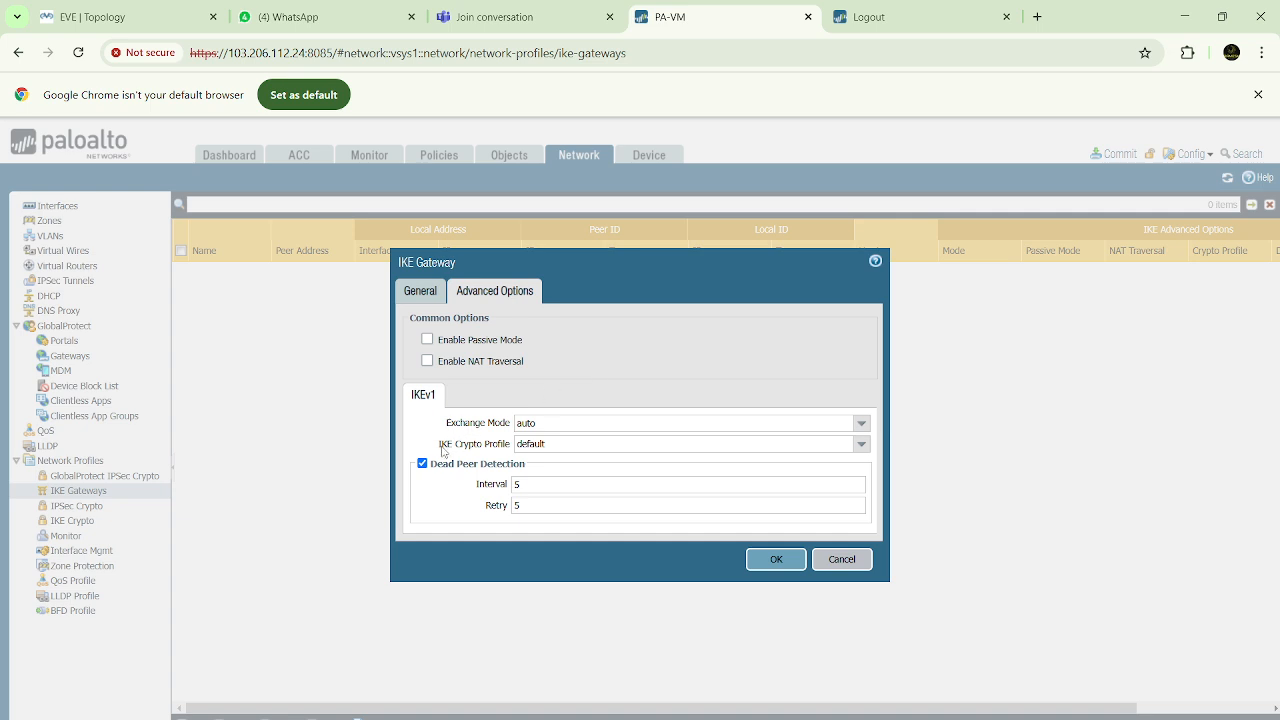
Set the gateway's IKE crypto profile to TBN-Phase1 and check the firewall link in the EVE topology
drag(441, 448, 508, 449)
click(862, 446)
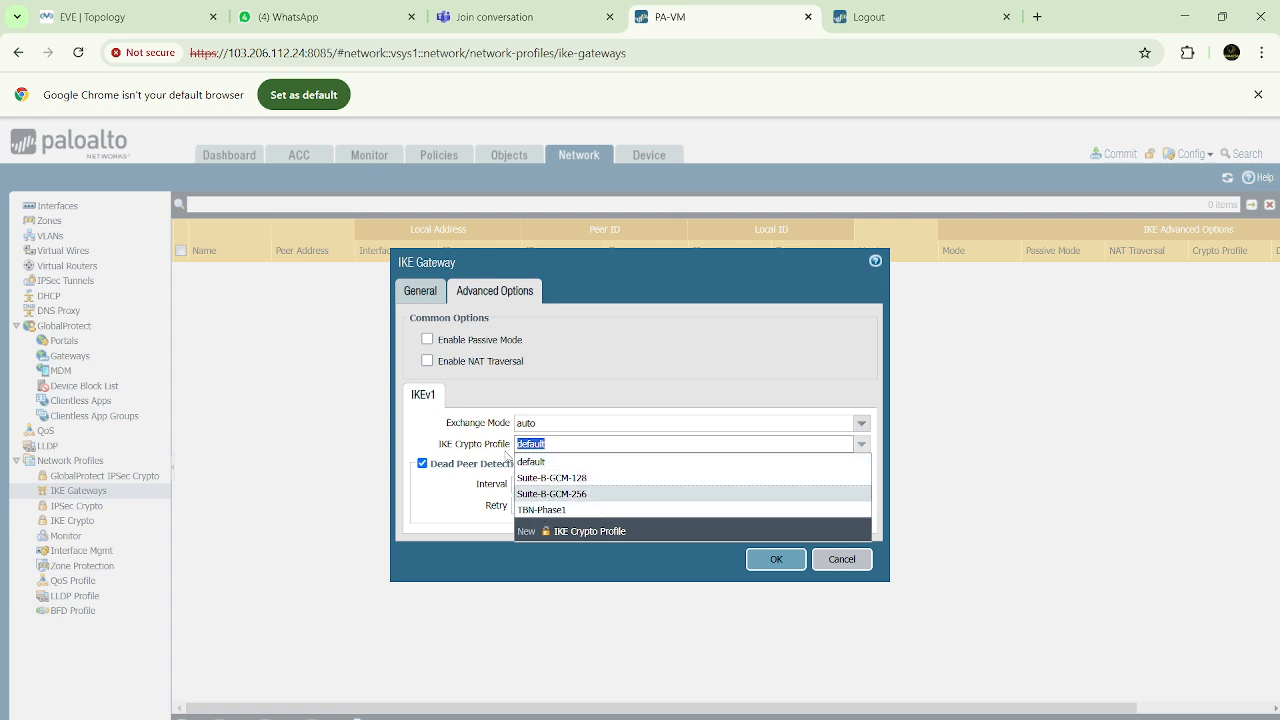
click(544, 510)
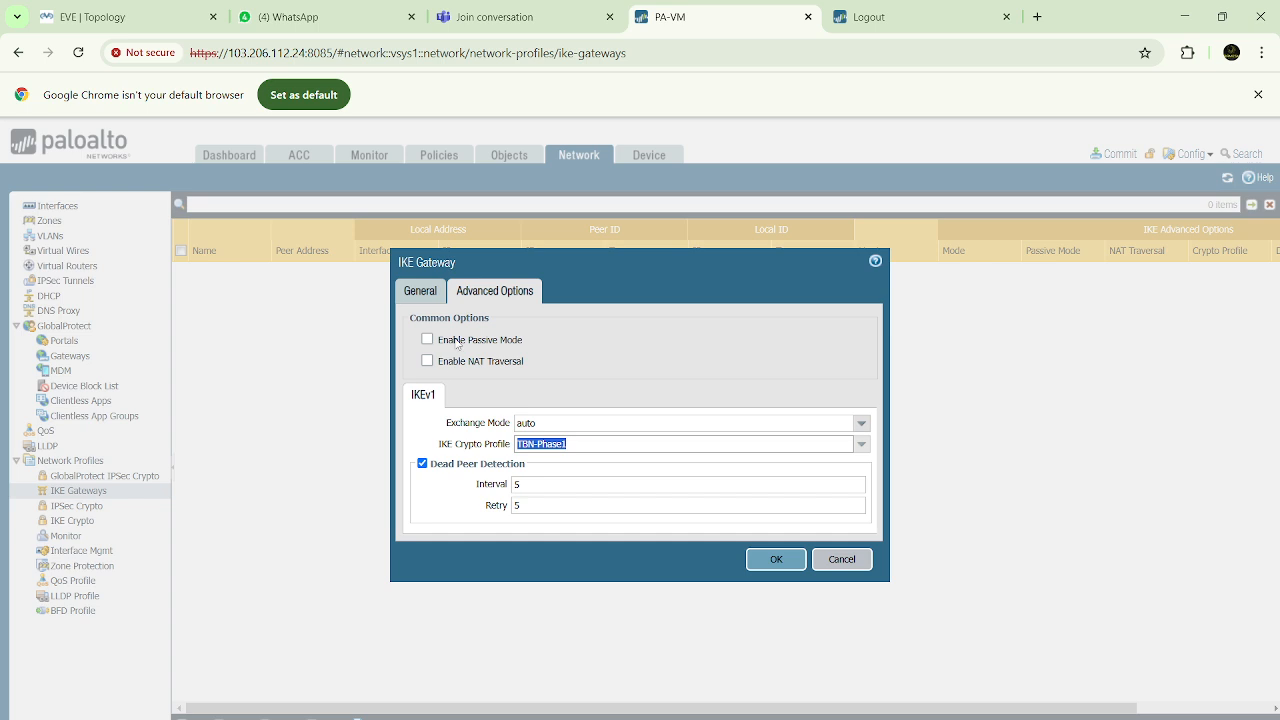
click(433, 464)
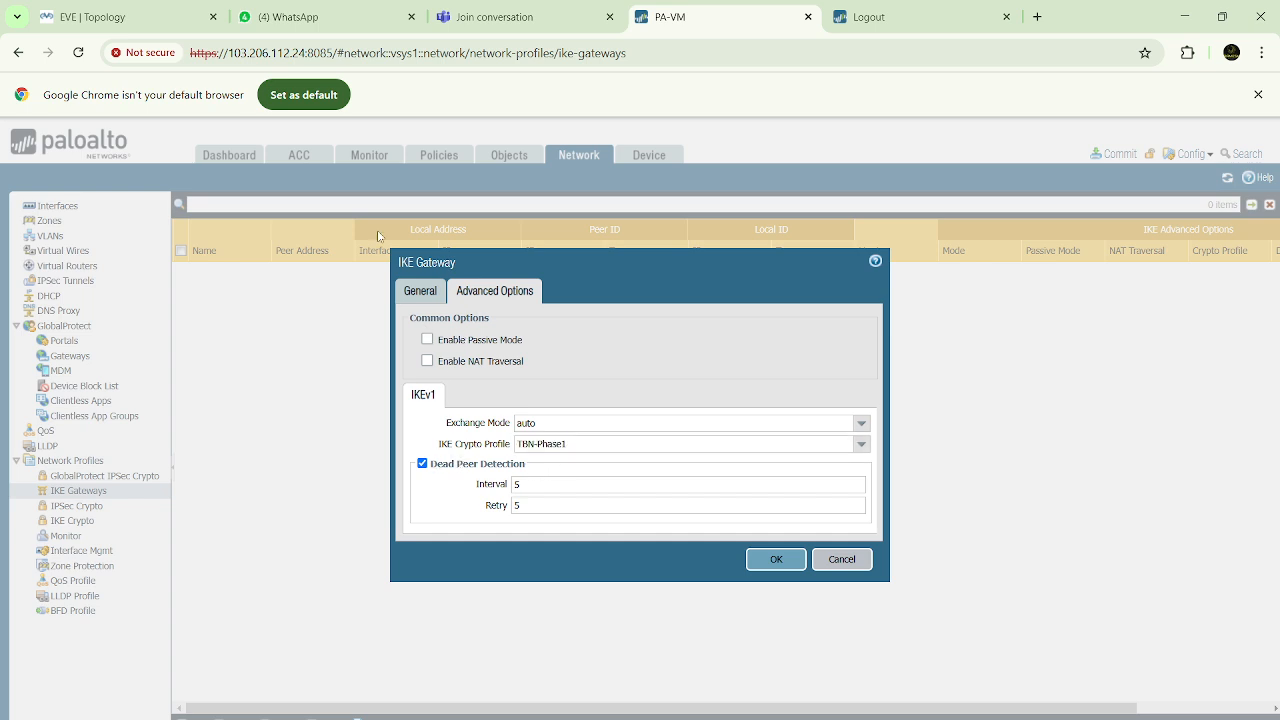
click(170, 18)
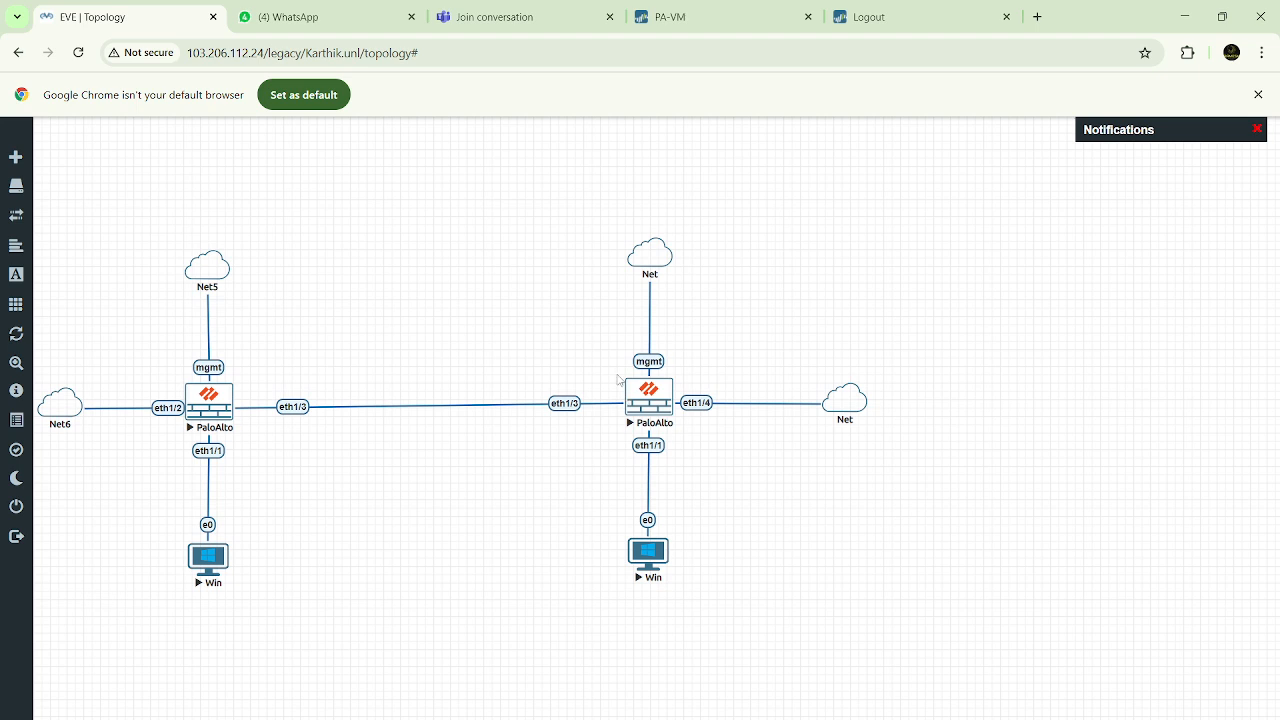
click(686, 24)
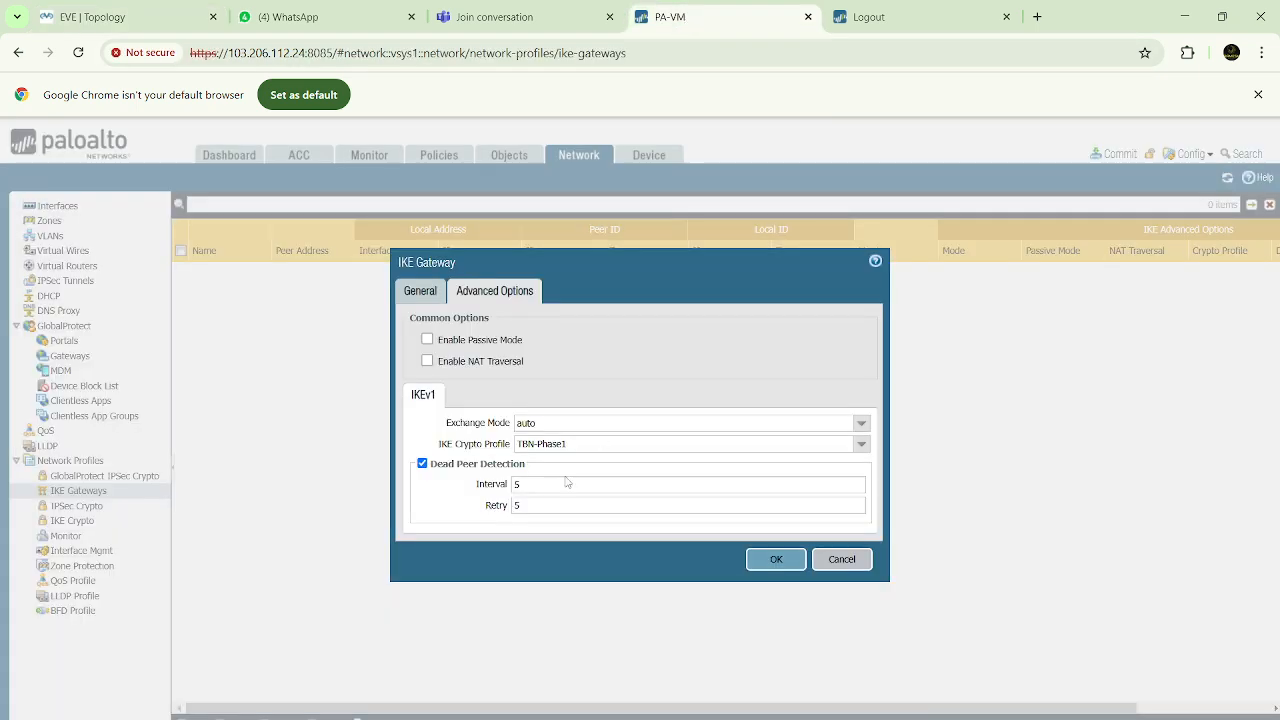
Examine the Dead Peer Detection interval and retry settings of the IKE gateway and check the firewalls in the EVE topology
drag(528, 488, 508, 488)
drag(476, 487, 493, 510)
click(526, 488)
drag(516, 485, 531, 485)
click(516, 505)
click(515, 485)
click(530, 527)
click(150, 17)
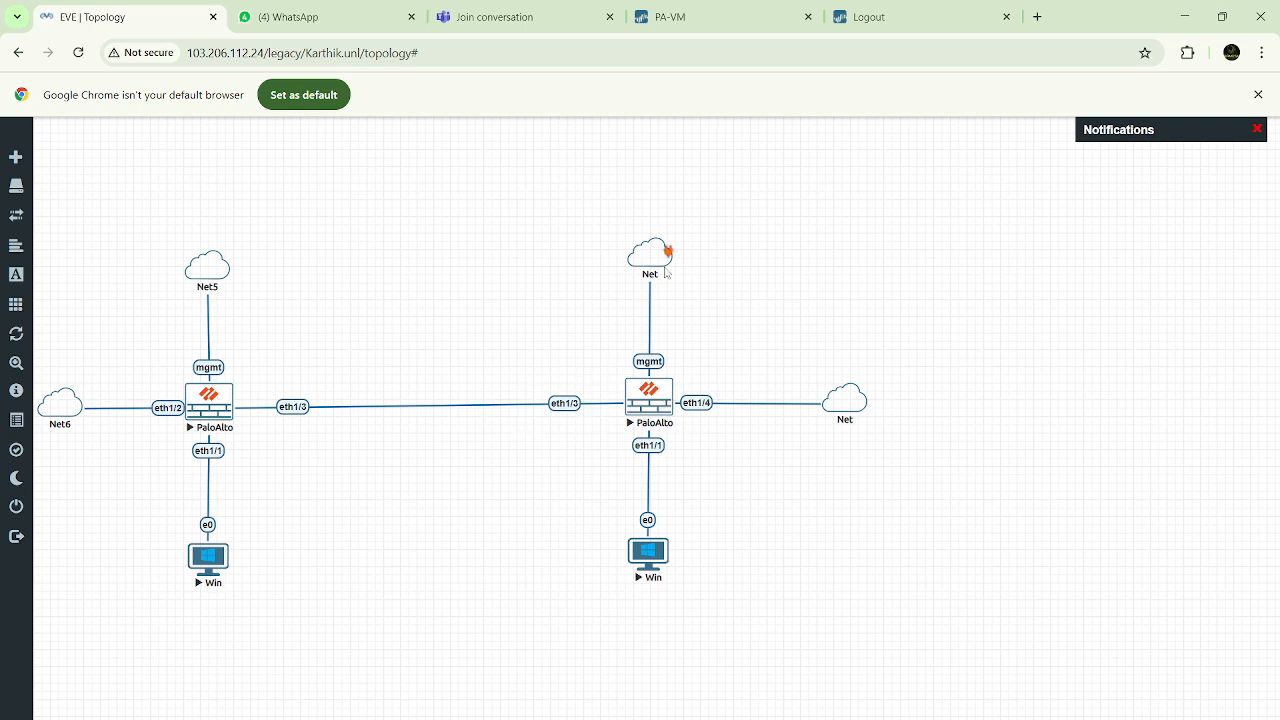
Try passive mode without NAT Traversal on the IKE gateway and set its peer IP address type to Dynamic
click(716, 22)
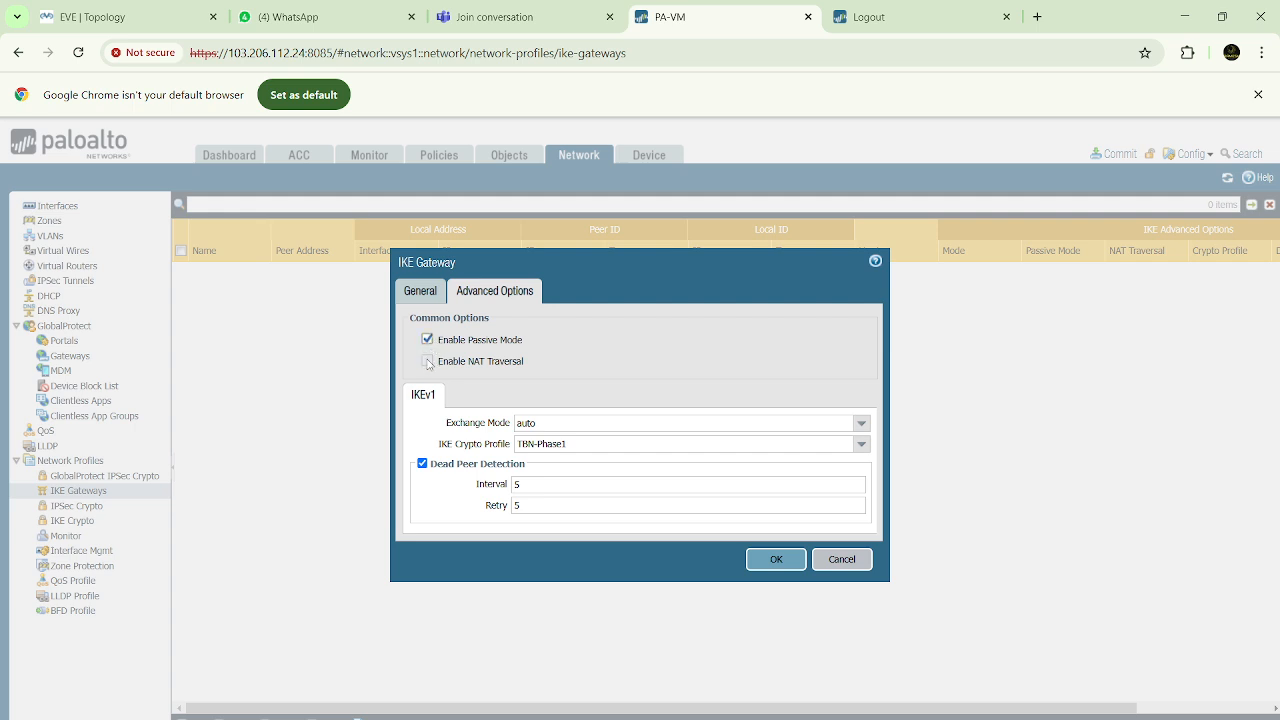
click(428, 362)
click(428, 341)
click(415, 294)
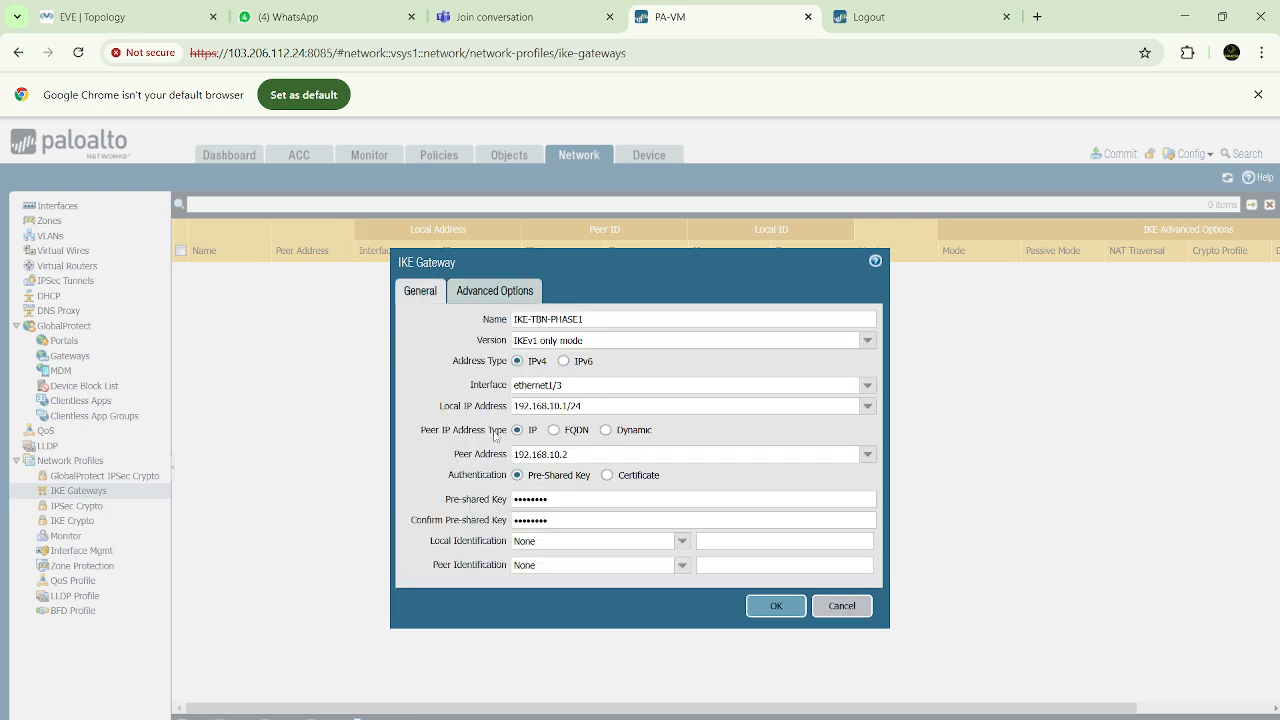
click(606, 431)
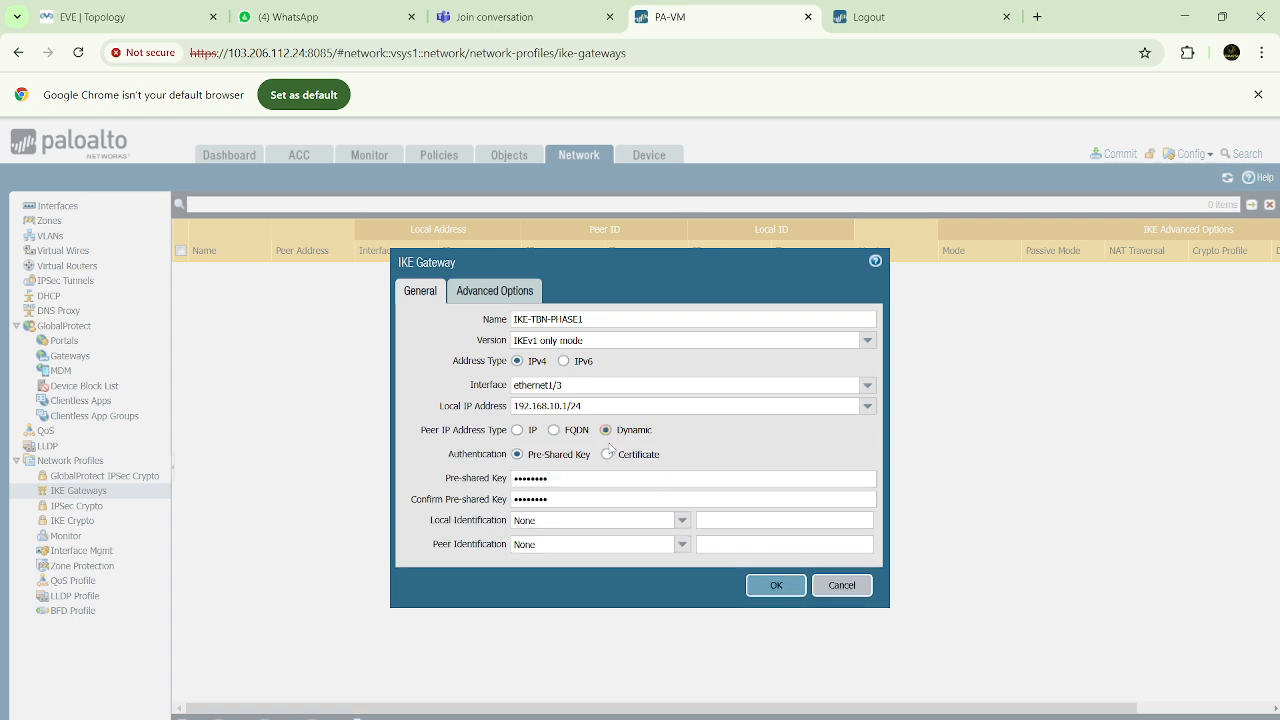
Review the gateway's passive mode option against the two connected firewalls in the EVE topology
click(128, 14)
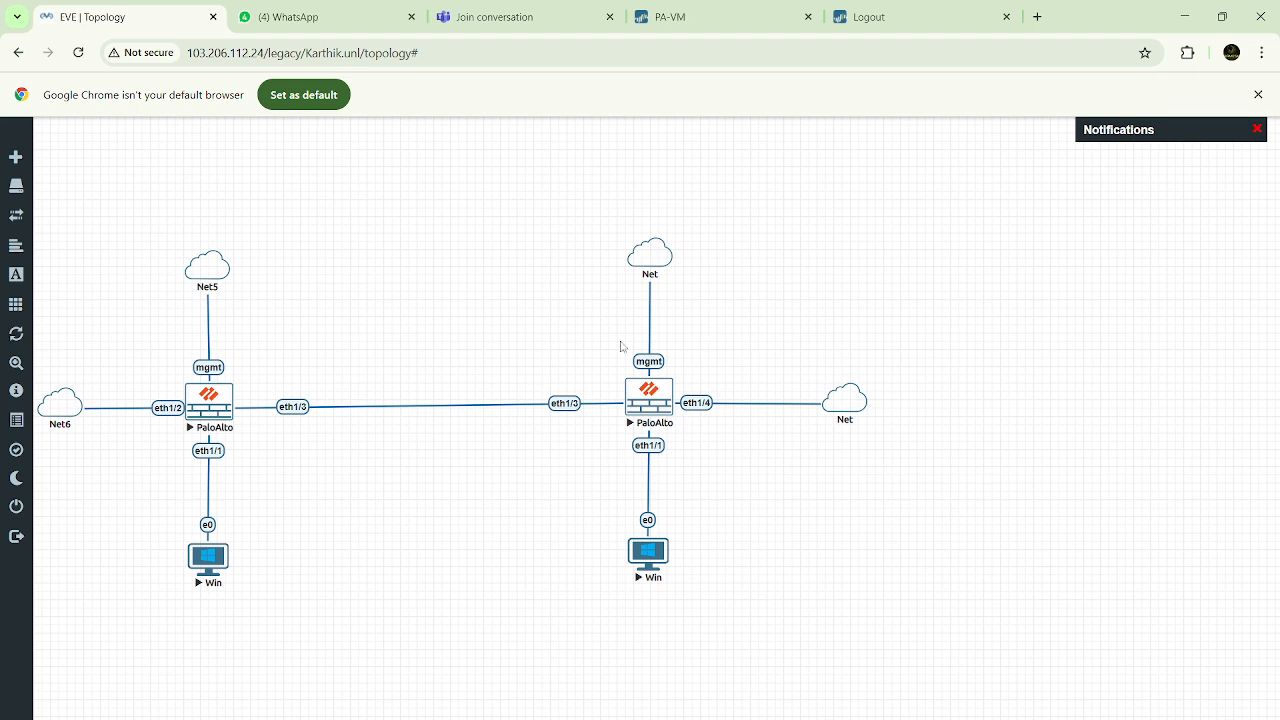
click(725, 16)
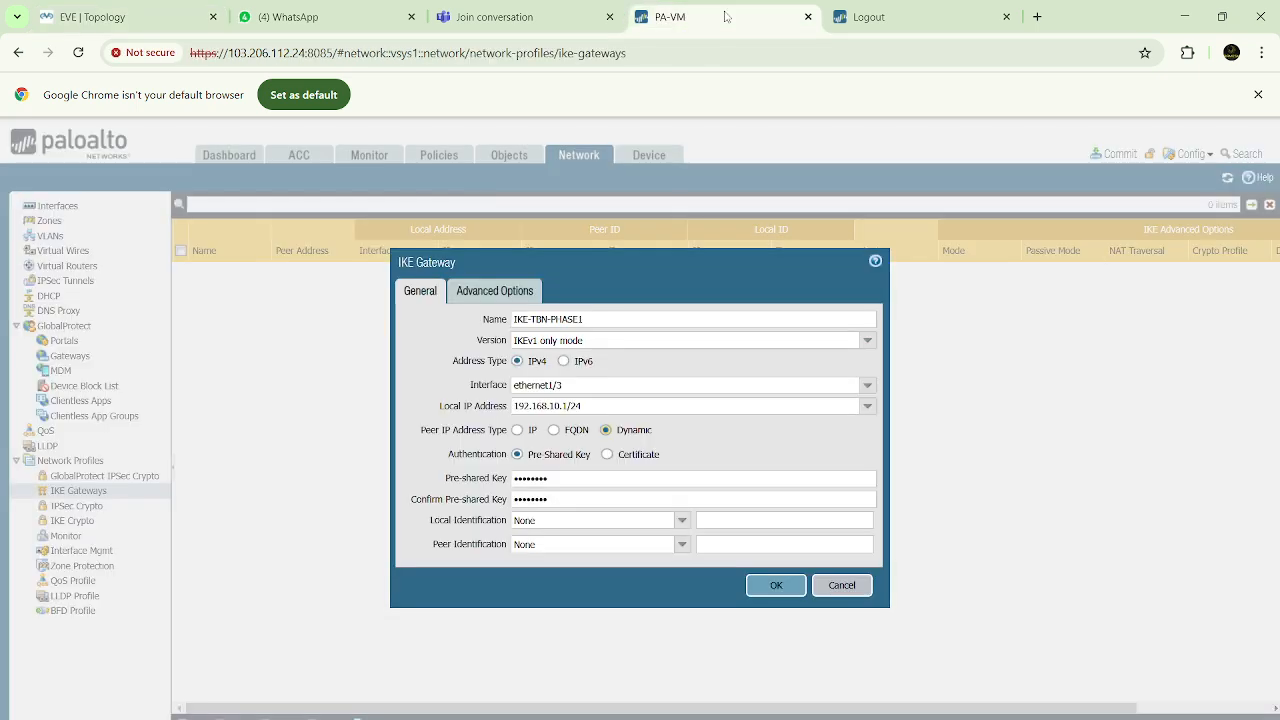
click(488, 294)
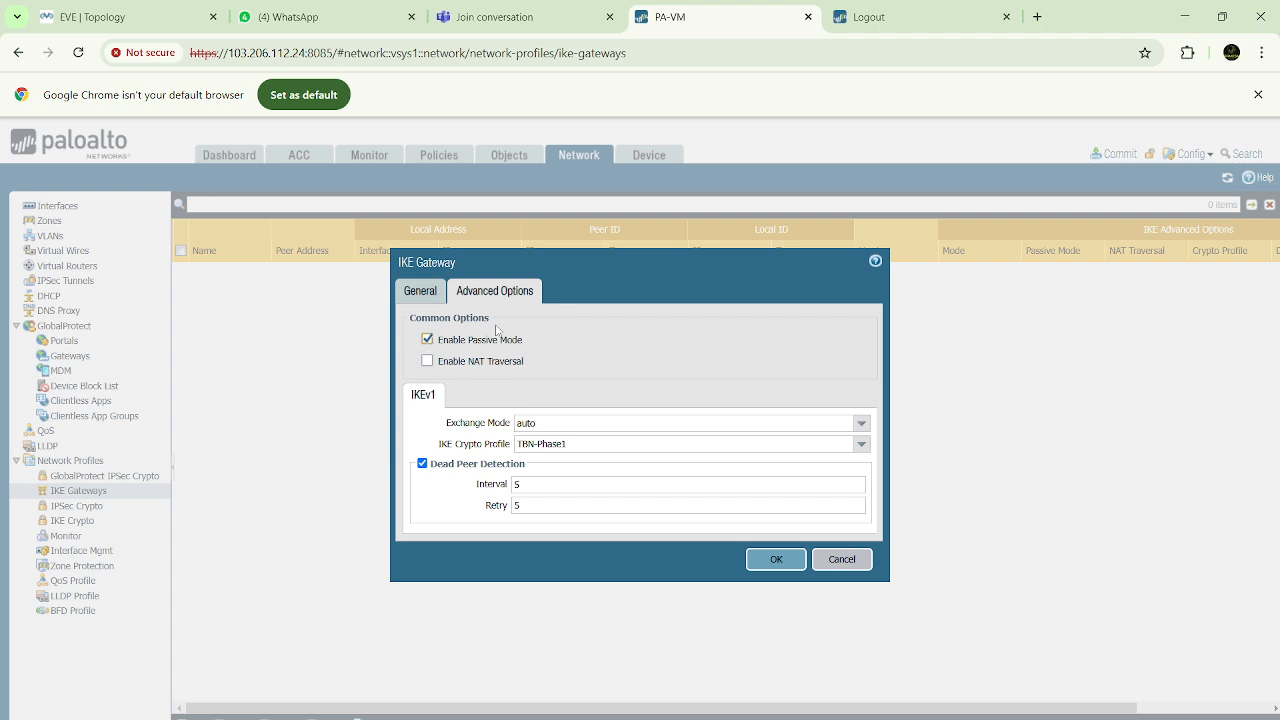
click(160, 18)
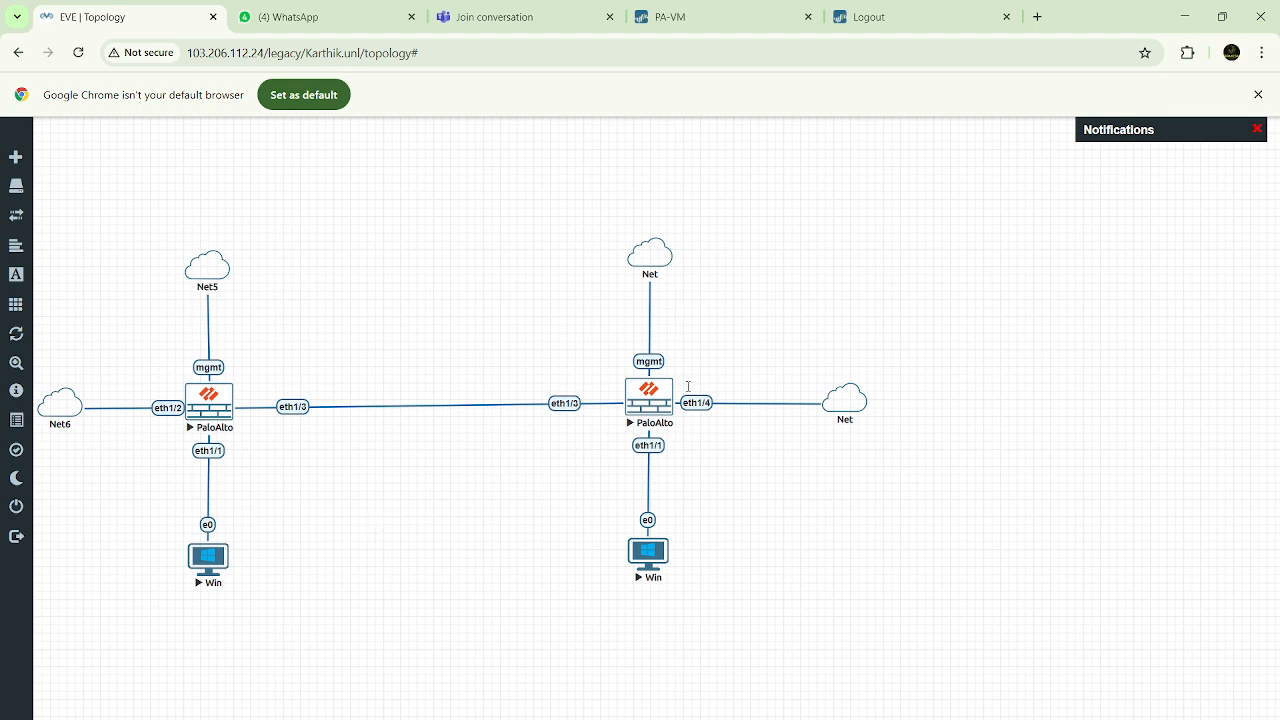
Try NAT Traversal in place of passive mode on the IKE gateway and examine the path between the two firewalls in the EVE topology
click(656, 8)
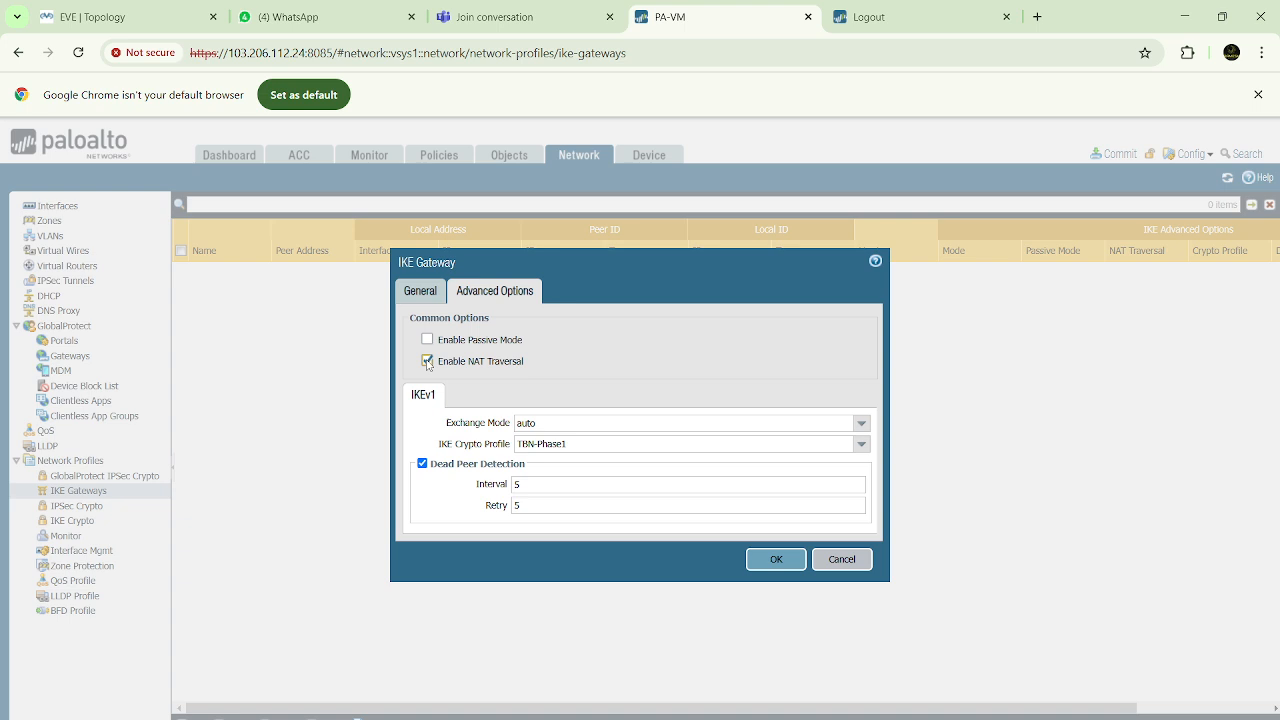
click(84, 16)
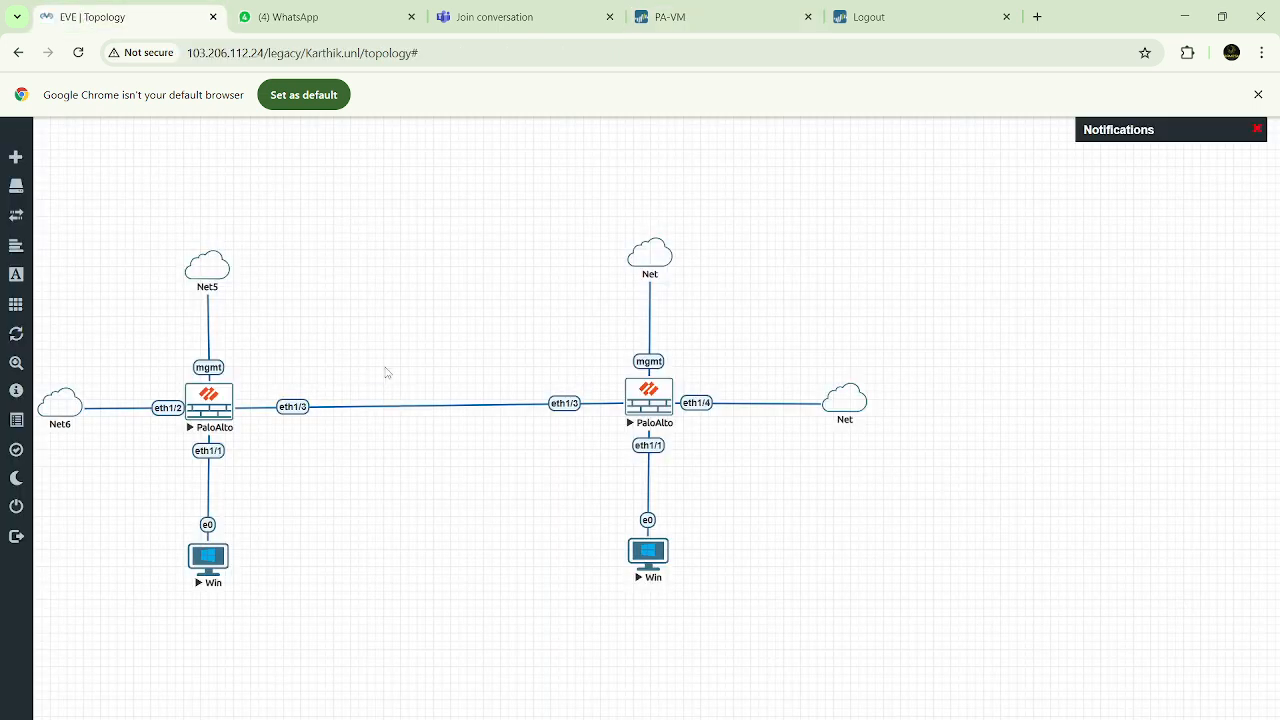
drag(387, 372, 474, 455)
drag(394, 386, 484, 458)
drag(388, 380, 492, 455)
drag(389, 377, 491, 457)
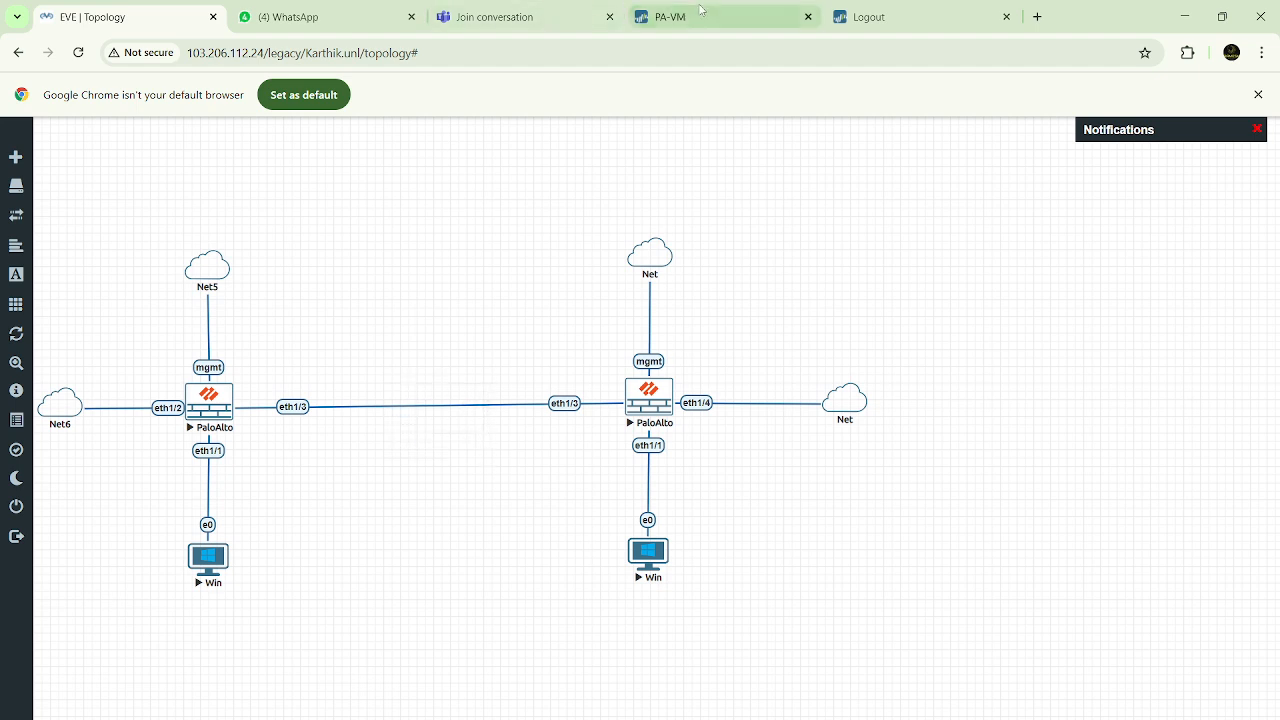
click(734, 20)
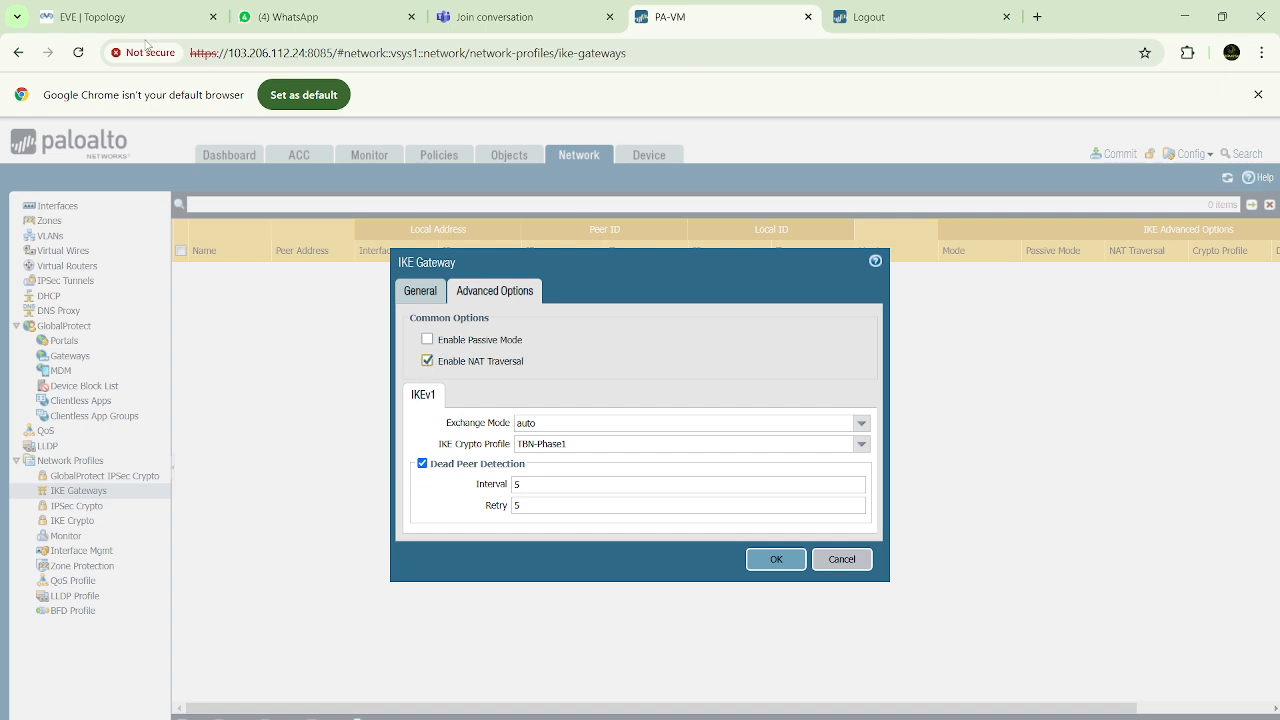
click(100, 17)
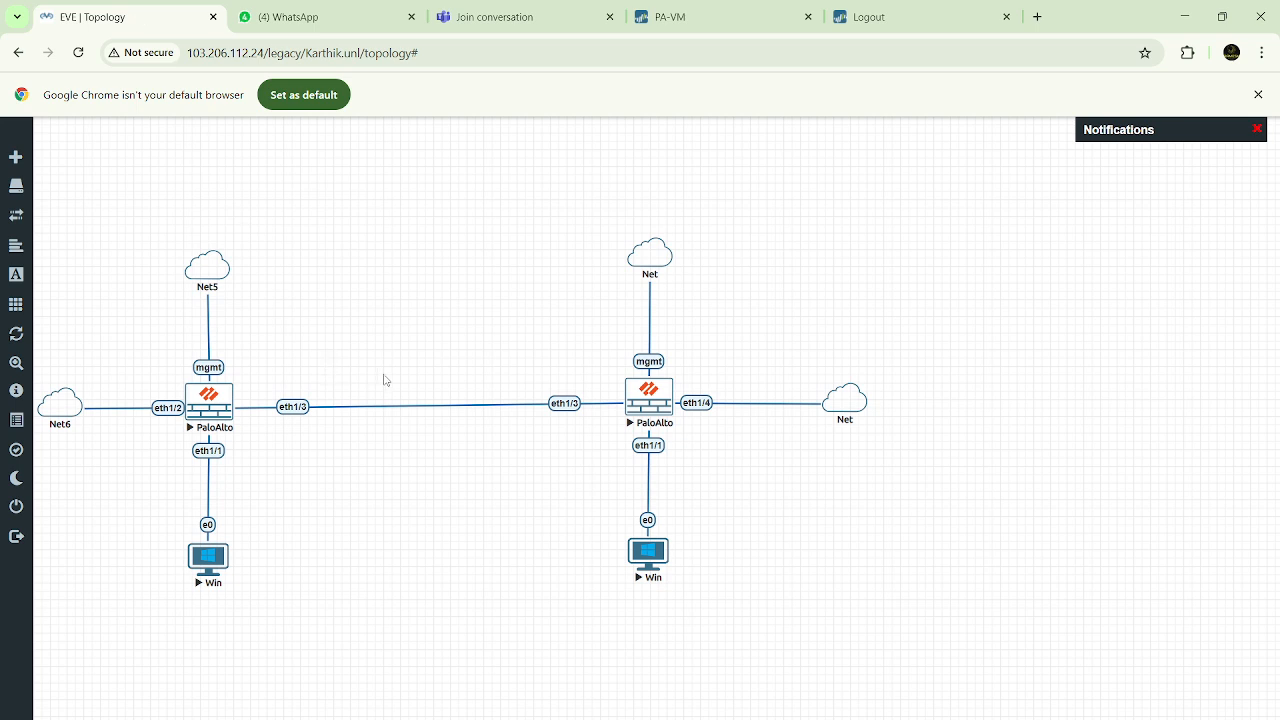
drag(400, 370, 505, 465)
drag(392, 378, 497, 459)
drag(385, 370, 504, 469)
drag(415, 425, 488, 455)
drag(487, 455, 486, 451)
Turn off NAT Traversal, recheck the gateway's general and advanced settings against the topology, and save the IKE gateway
click(702, 22)
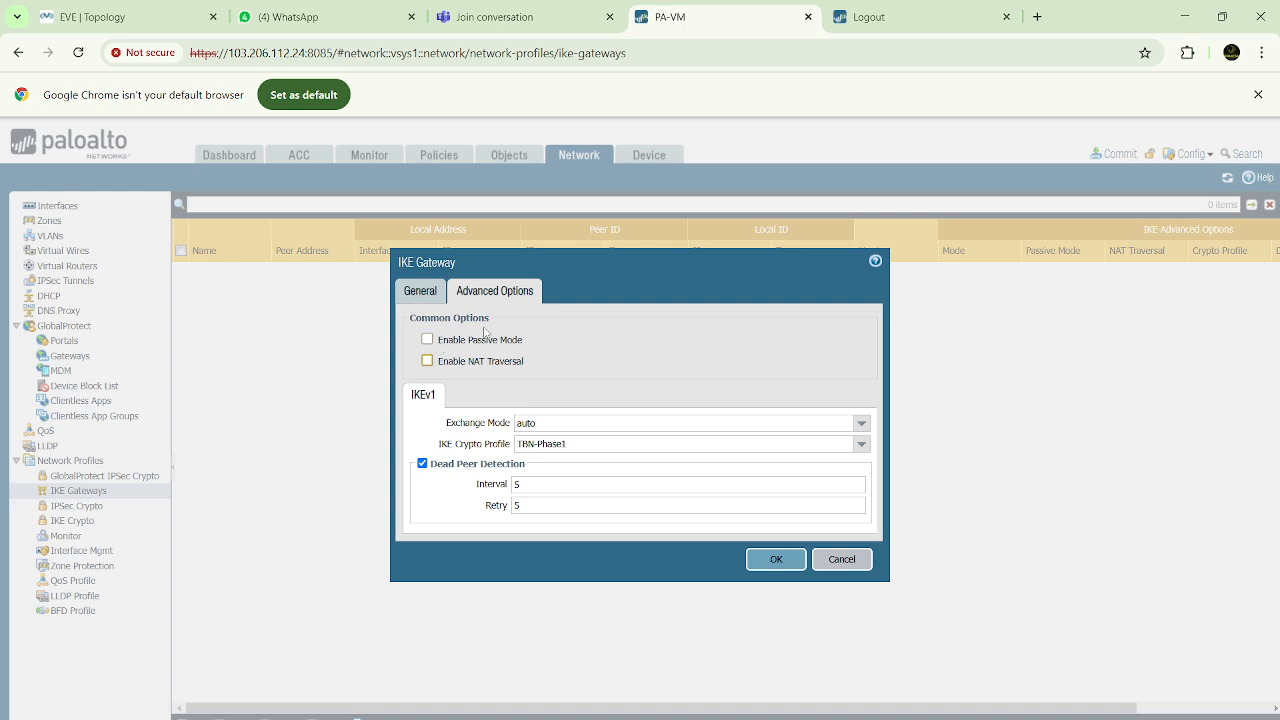
click(148, 17)
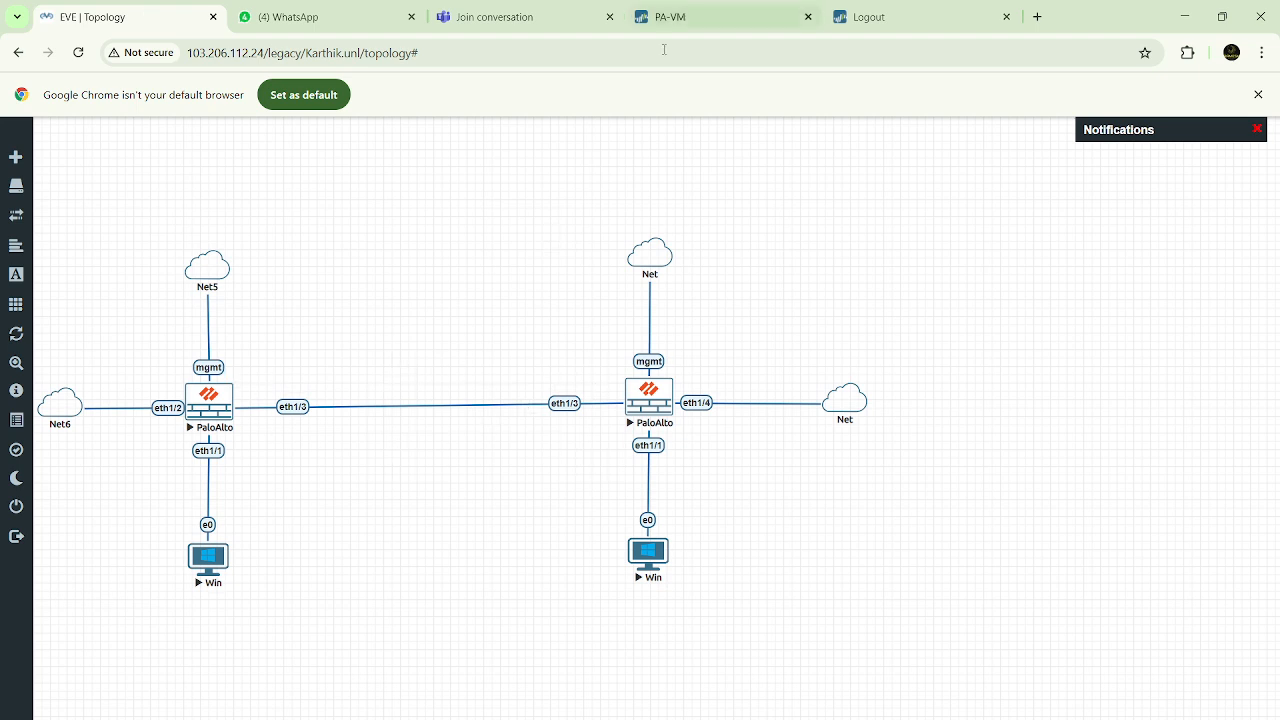
click(680, 18)
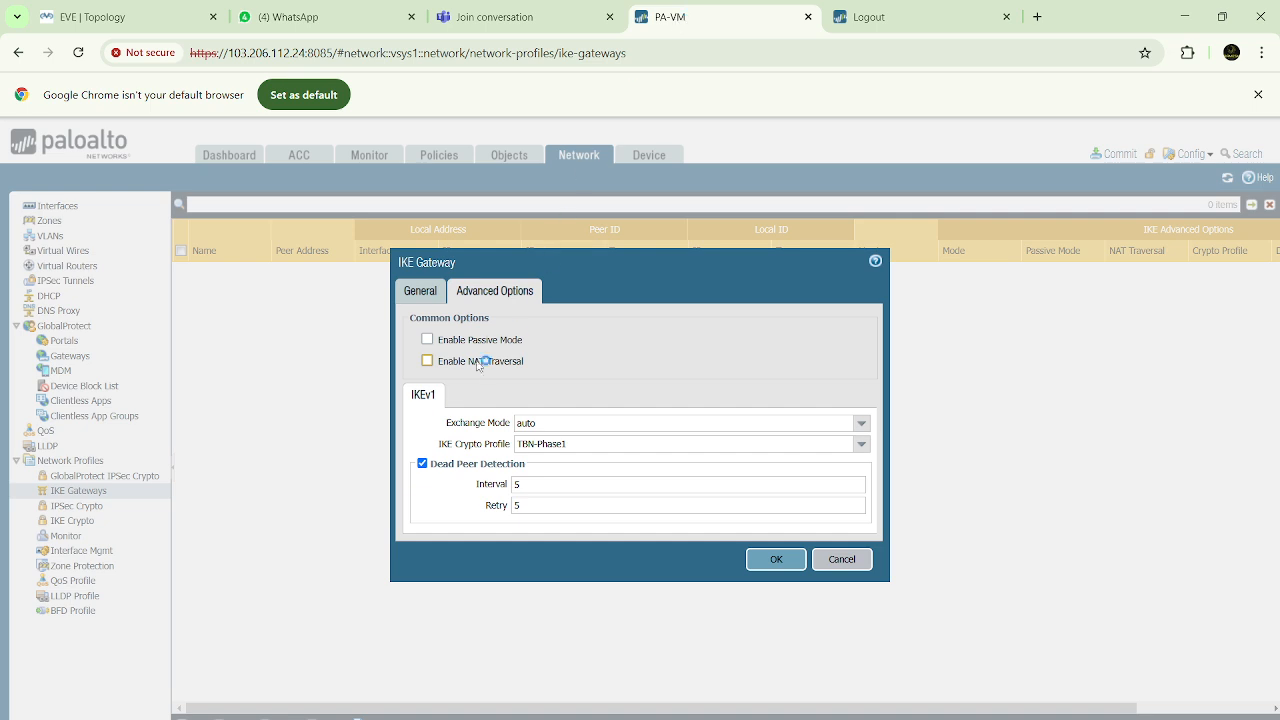
click(110, 17)
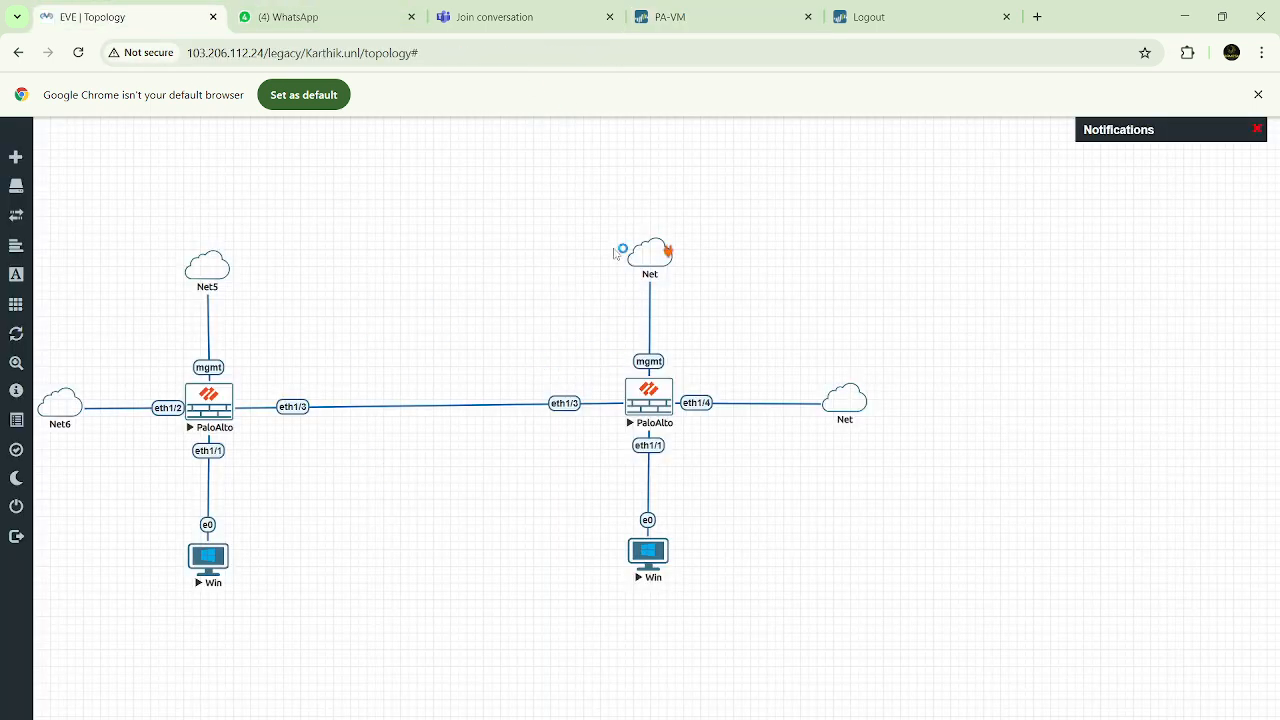
click(692, 18)
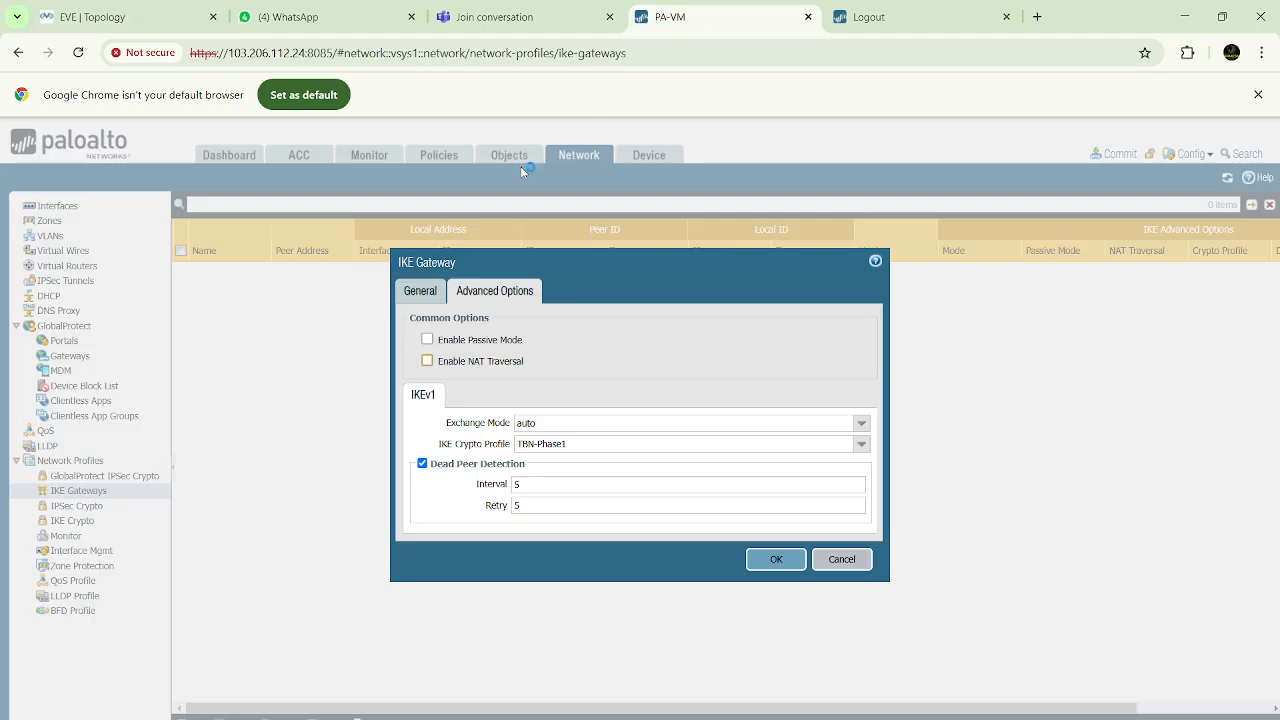
click(421, 293)
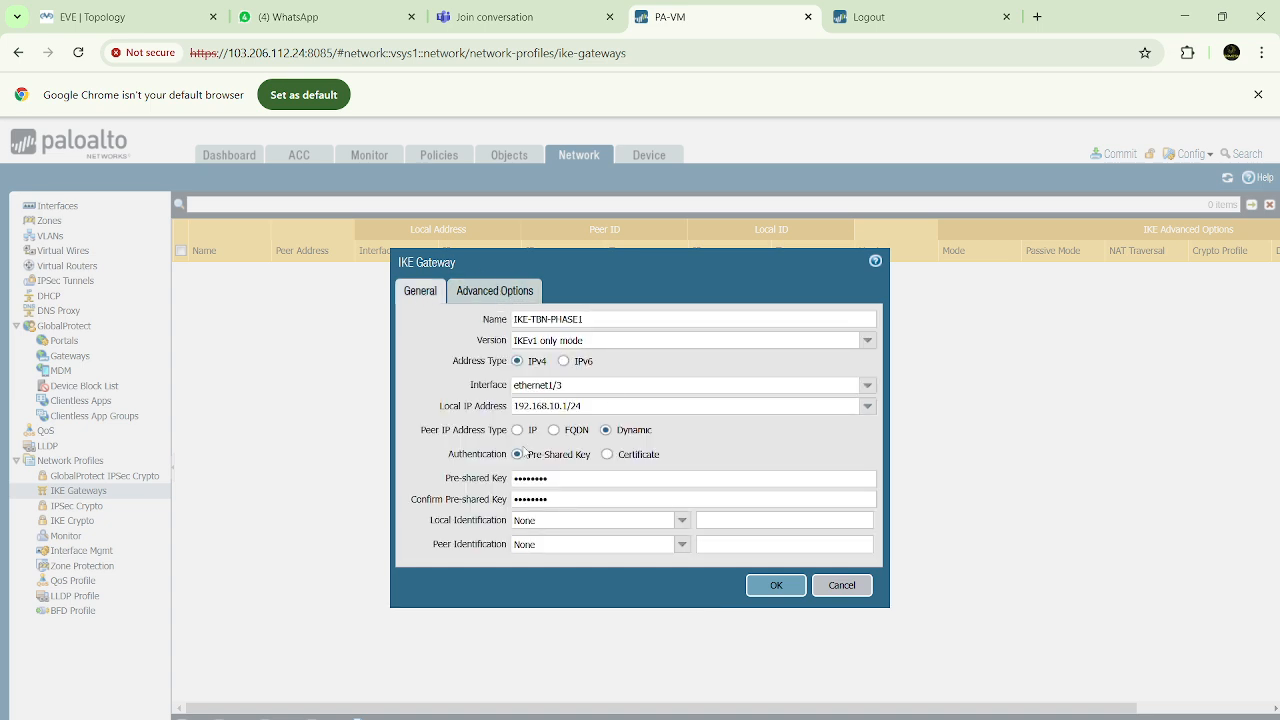
click(493, 293)
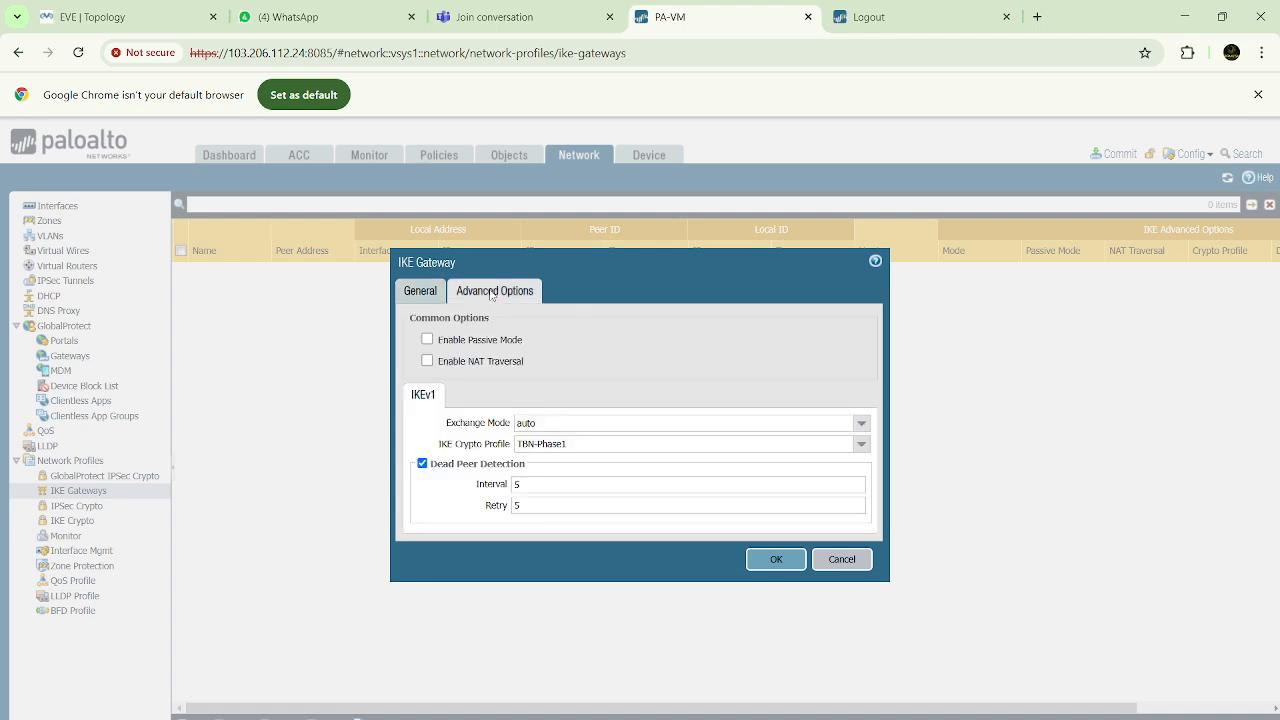
click(773, 562)
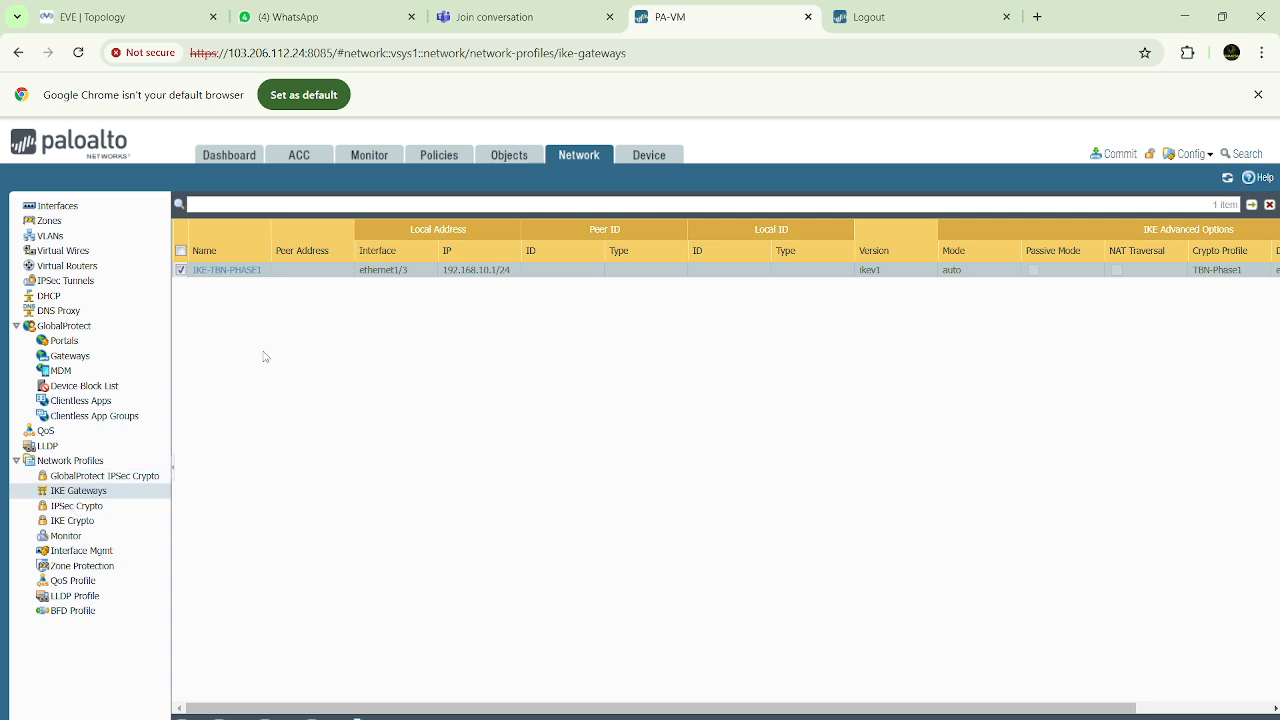
Add a new IPSec tunnel named TBN-IPsec-Phase2
click(75, 284)
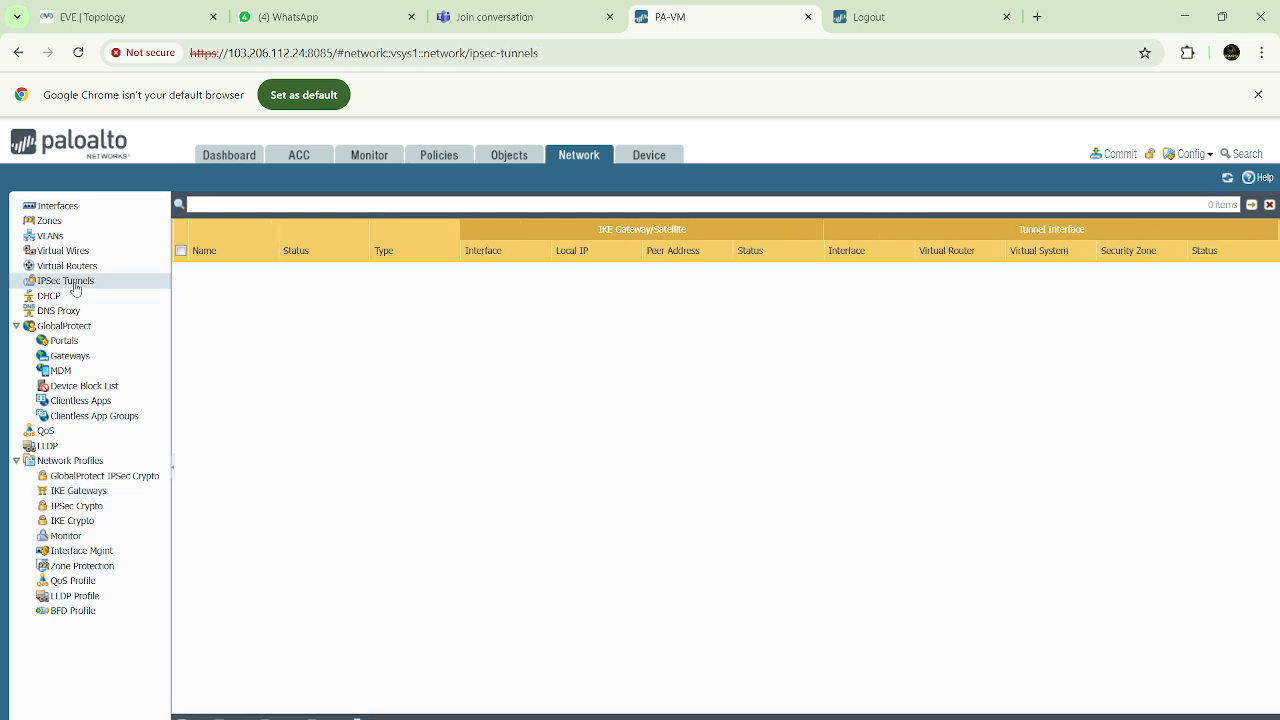
click(191, 718)
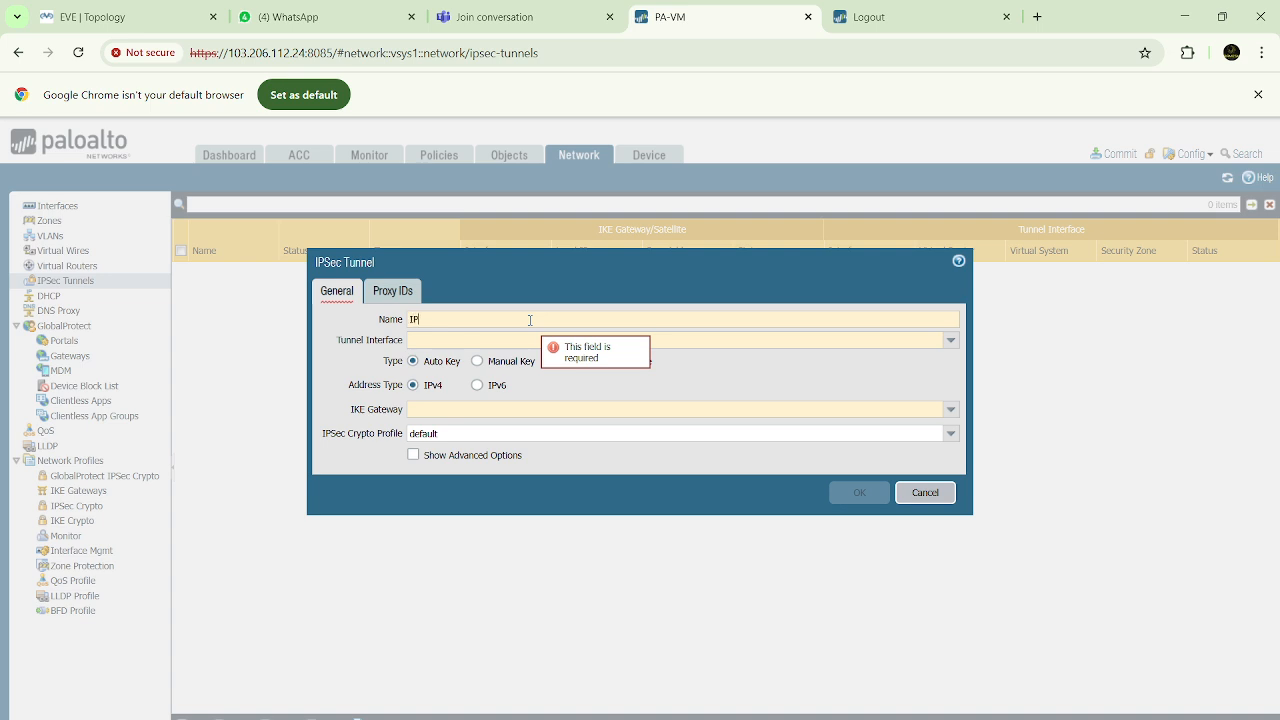
text(IPsec)
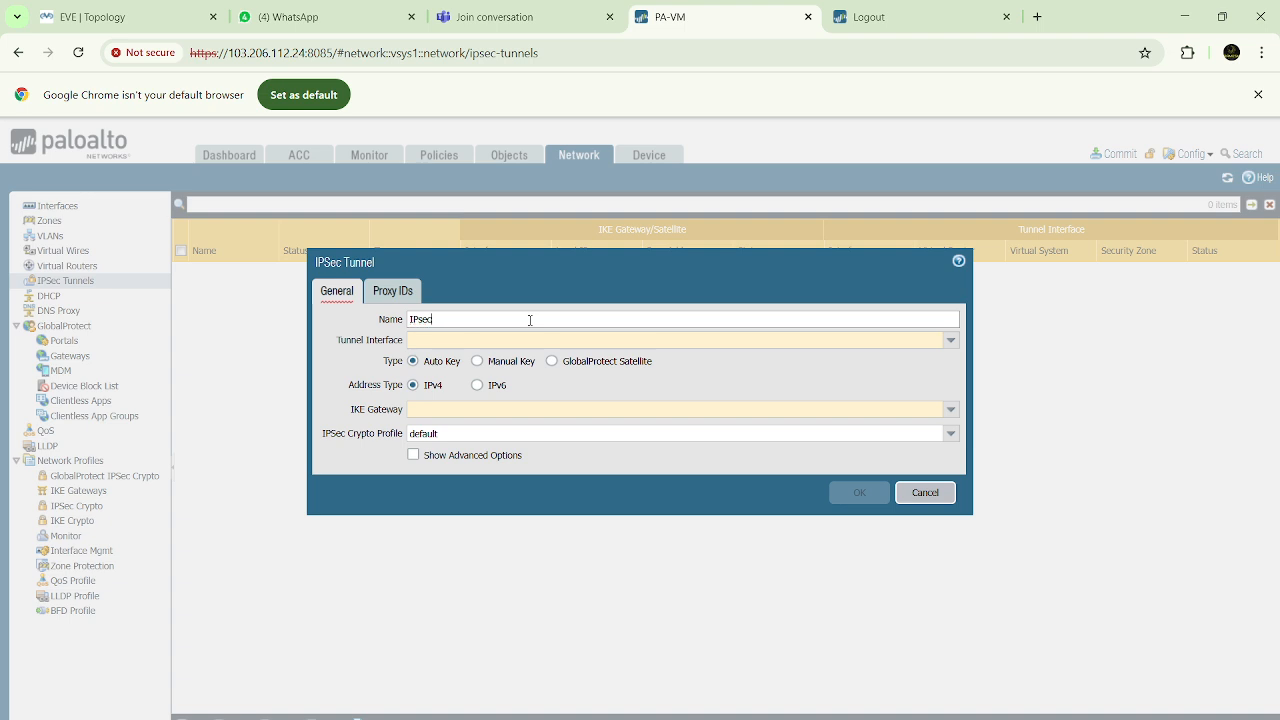
key(BackSpace)
key(BackSpace)
key(BackSpace)
key(BackSpace)
key(BackSpace)
text(TBN-)
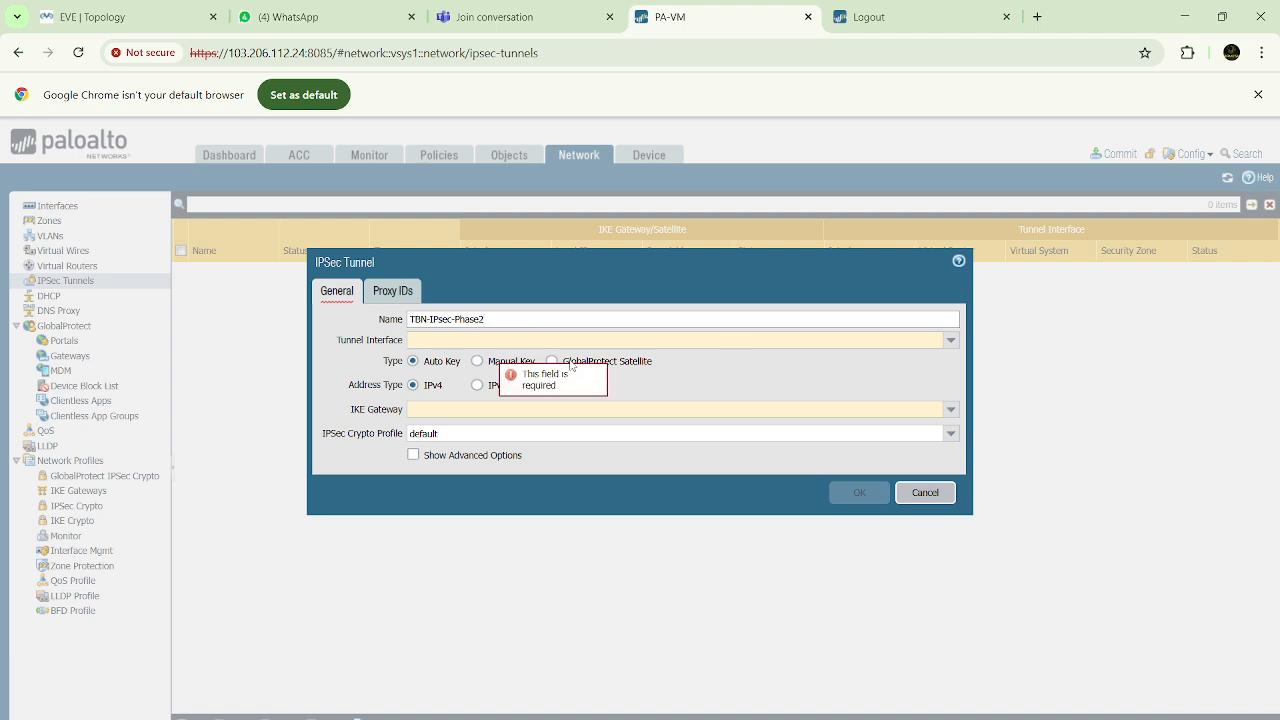
Assign tunnel.1 as the IPSec tunnel's tunnel interface and IKE-TBN-PHASE1 as its IKE gateway
click(952, 341)
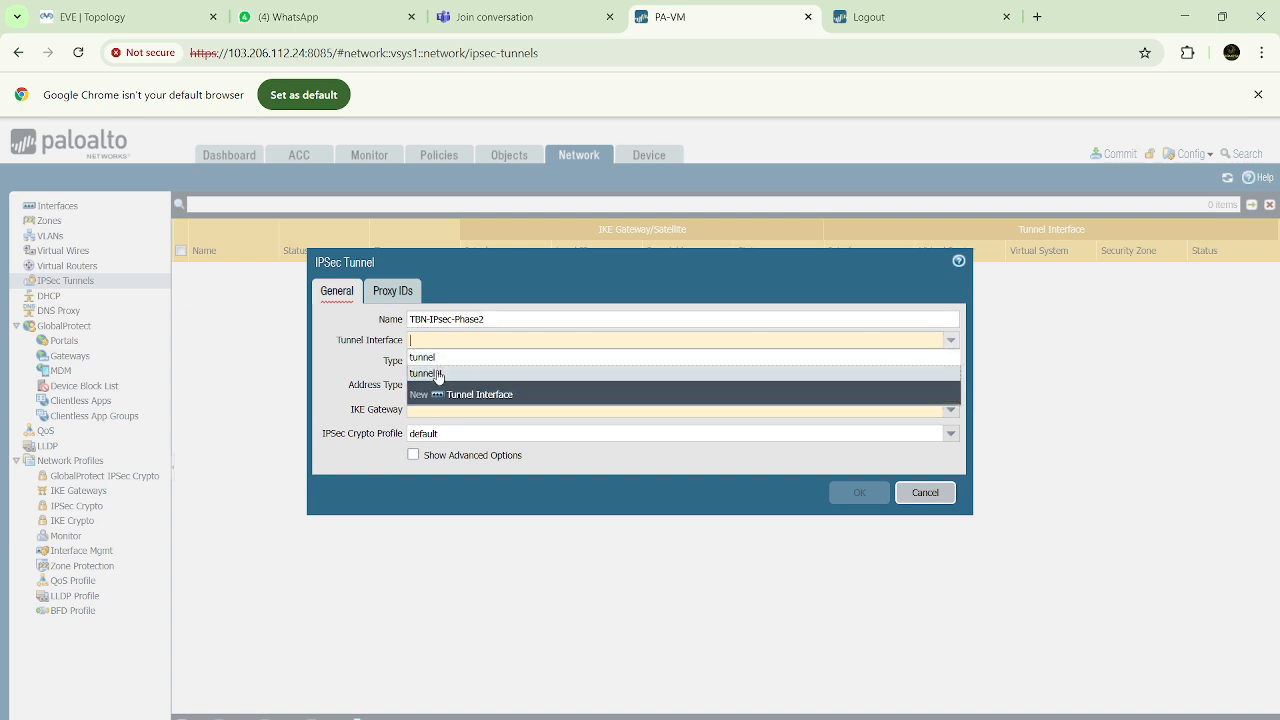
click(437, 378)
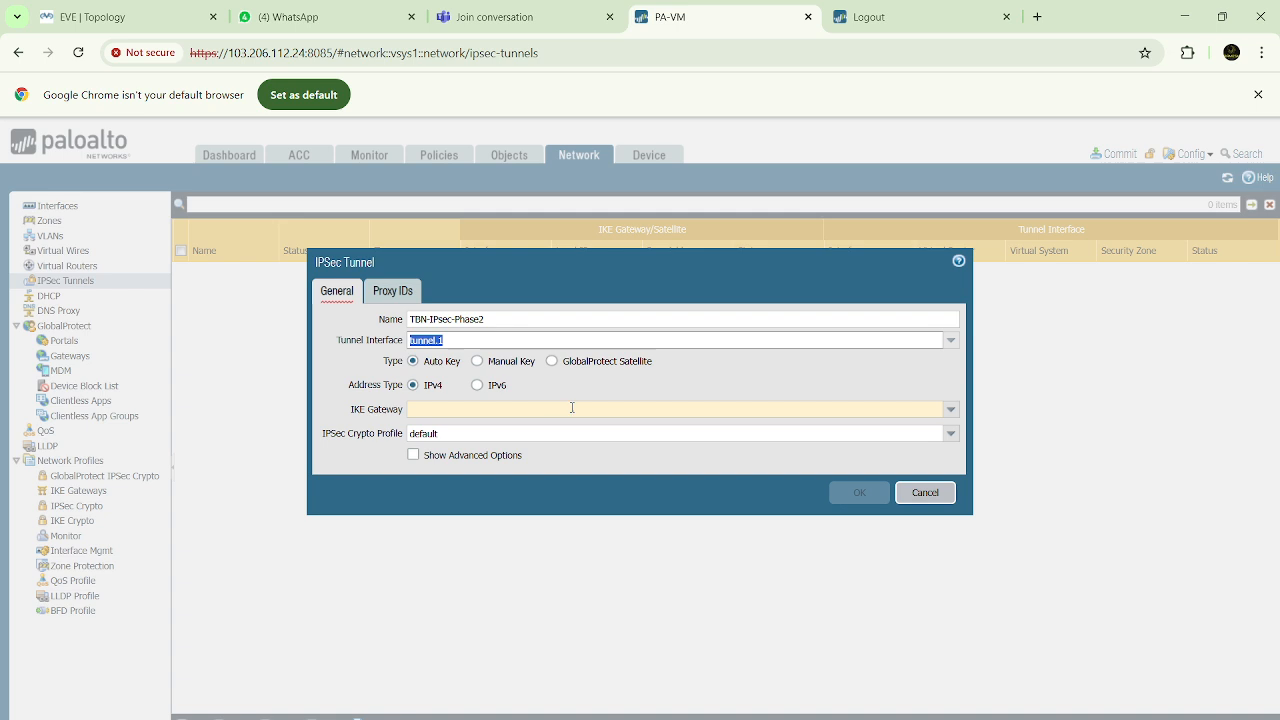
drag(350, 409, 404, 413)
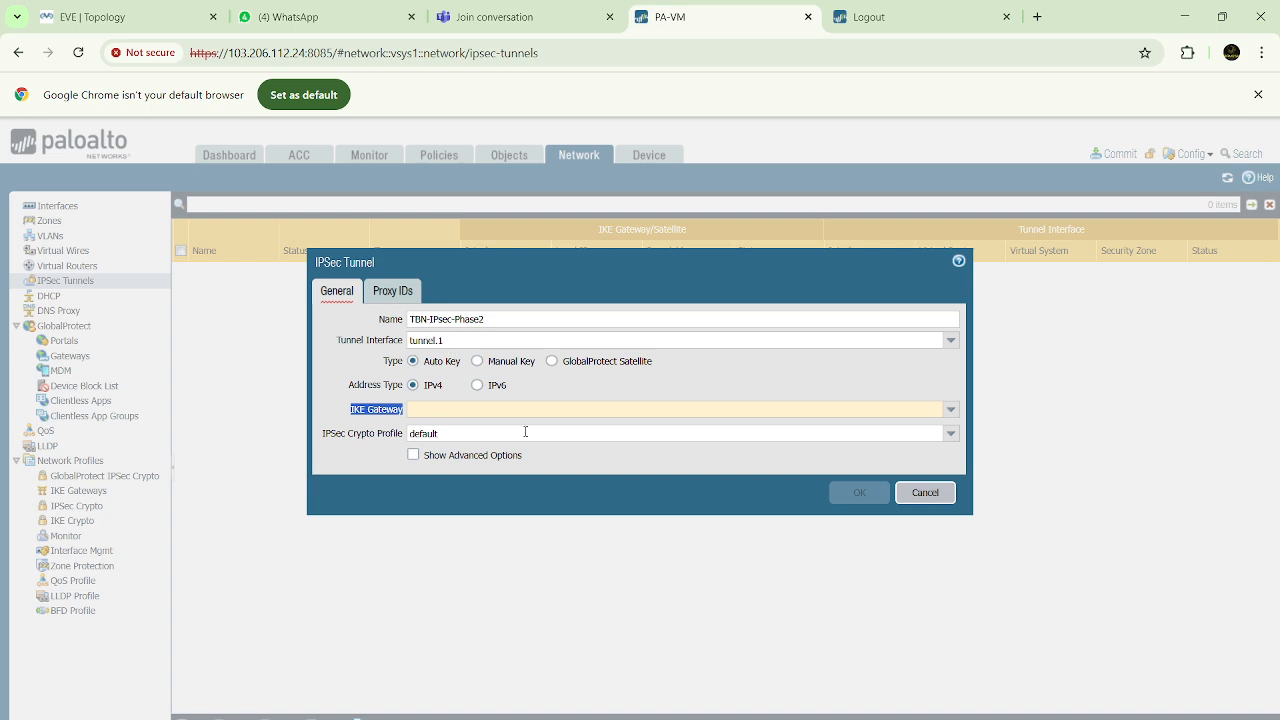
click(950, 411)
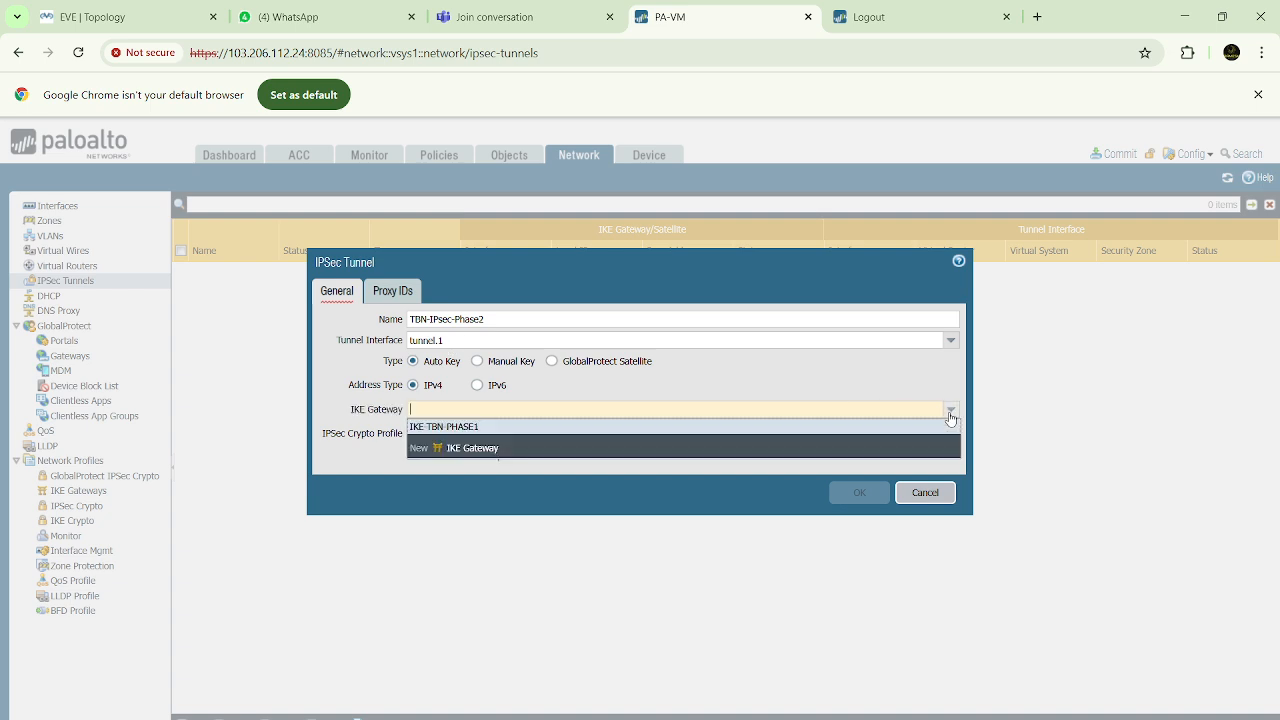
click(449, 427)
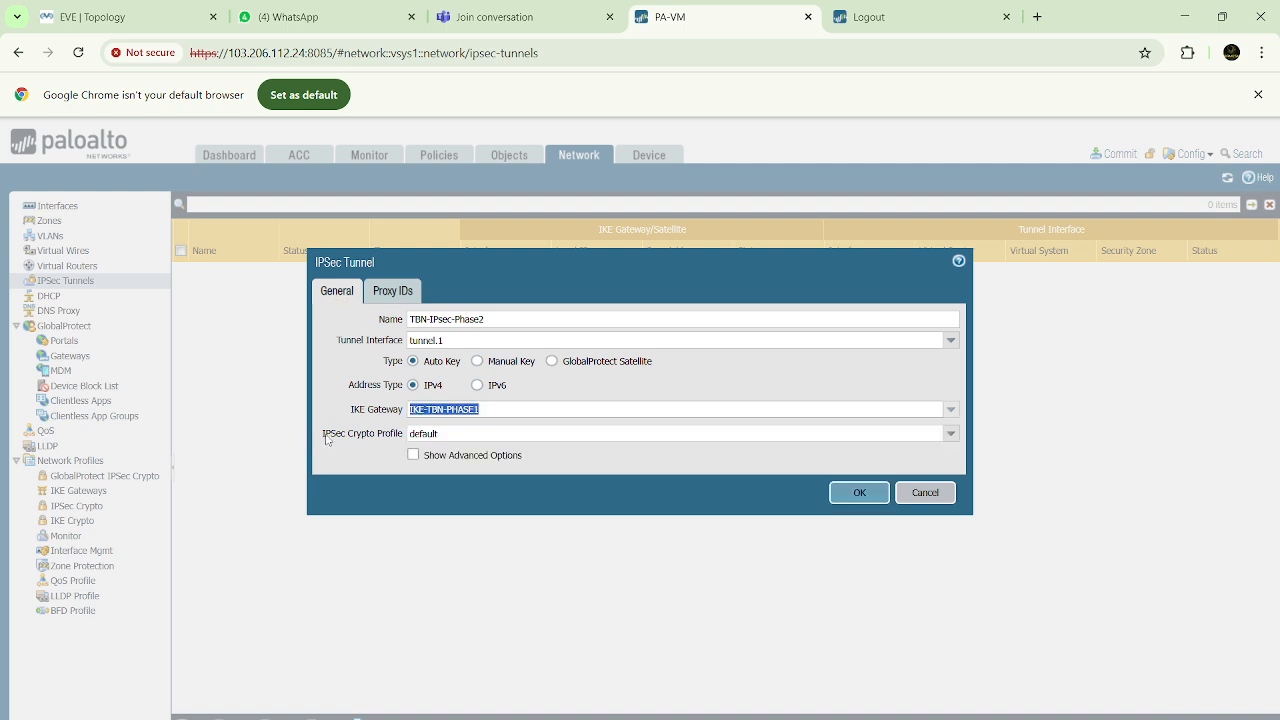
Set the IPSec tunnel's IPSec crypto profile to TBN-Phase2
drag(323, 438, 410, 436)
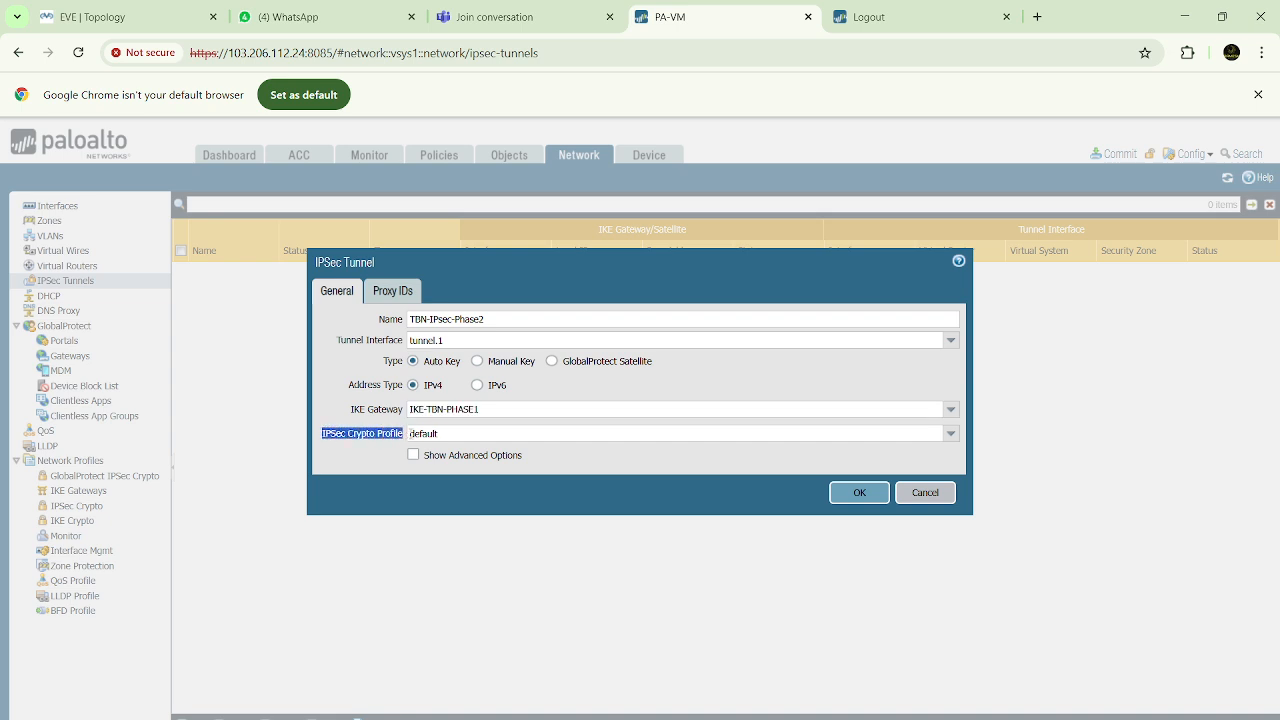
click(358, 451)
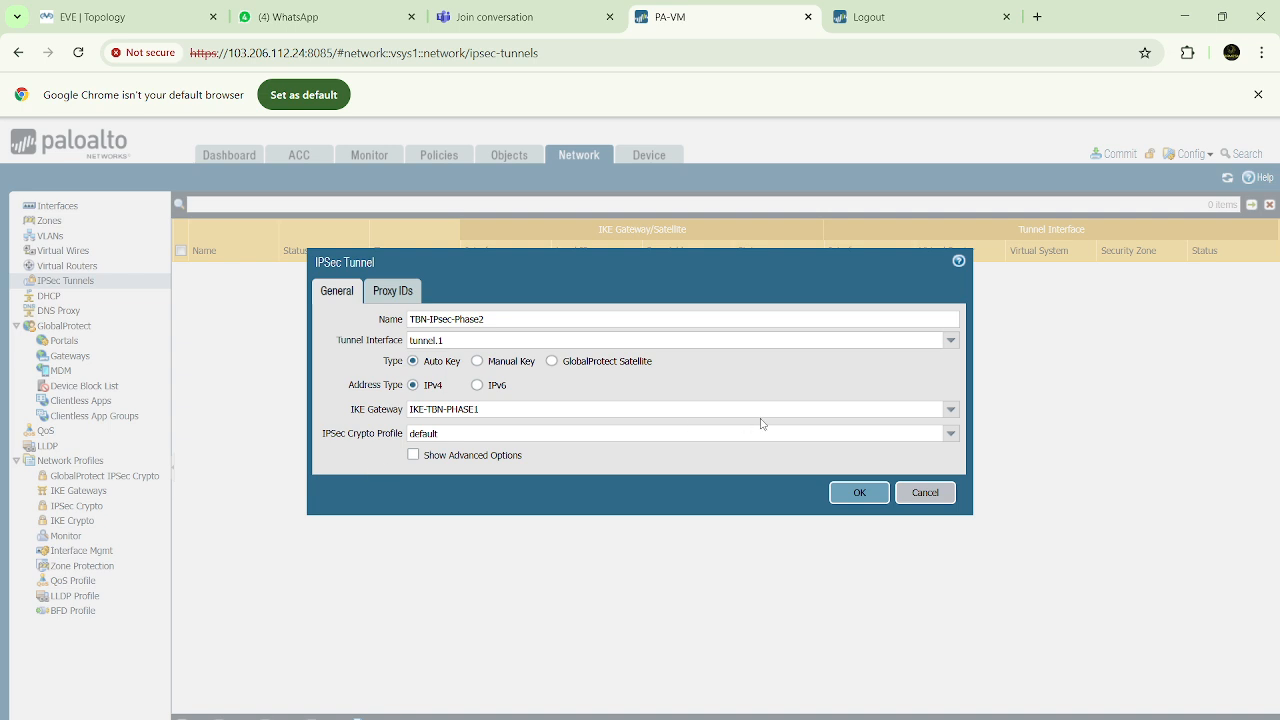
click(950, 433)
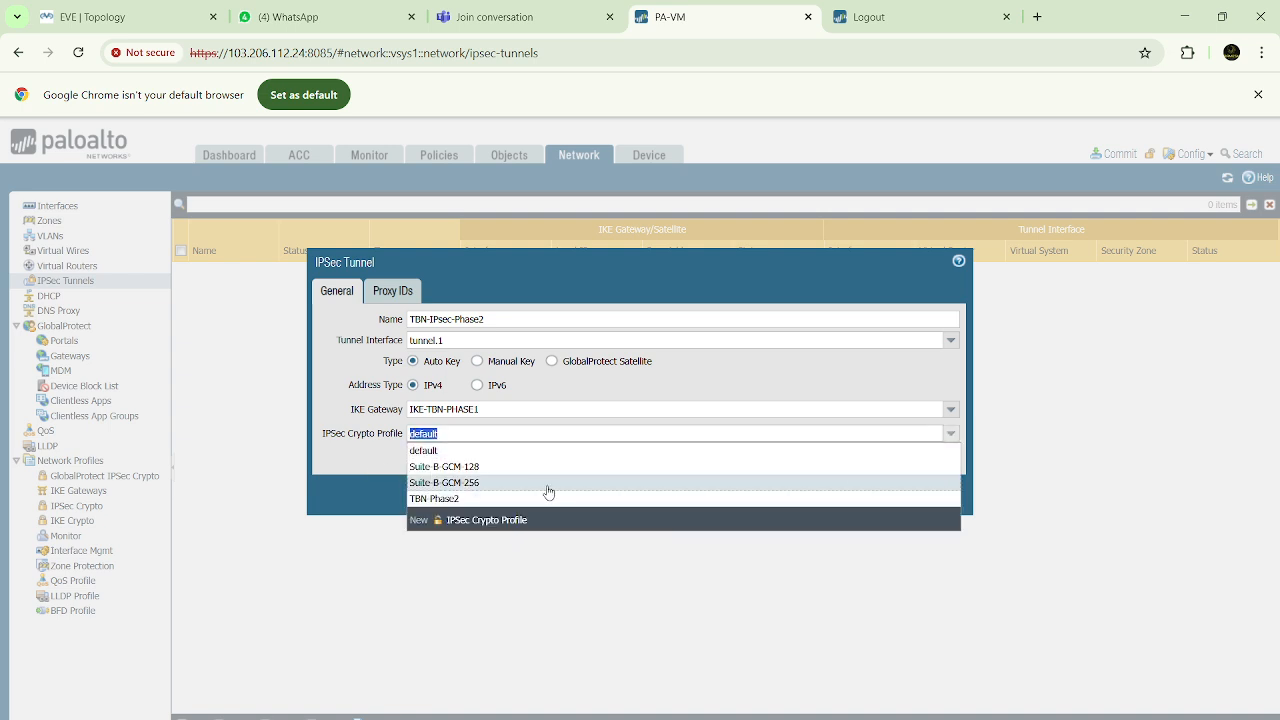
click(444, 499)
click(352, 463)
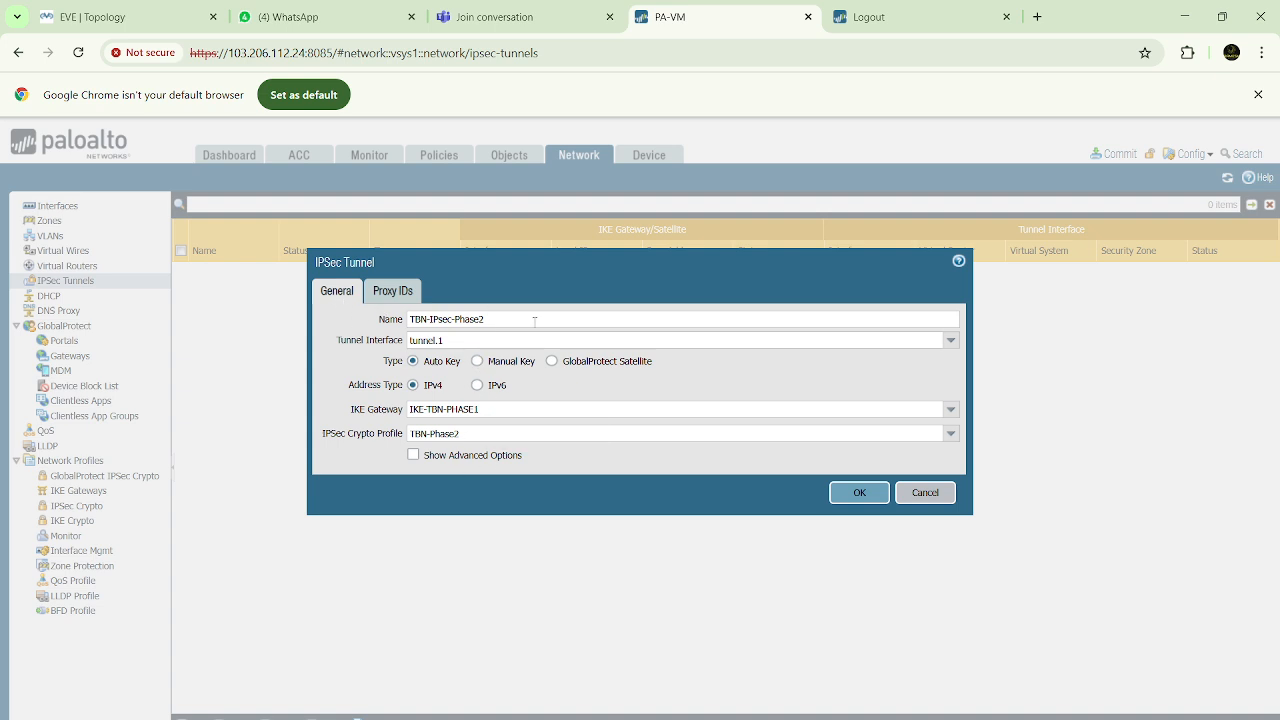
Review the IPSec tunnel's IPv4 proxy ID list and check the networks behind both firewalls in the EVE topology
click(399, 293)
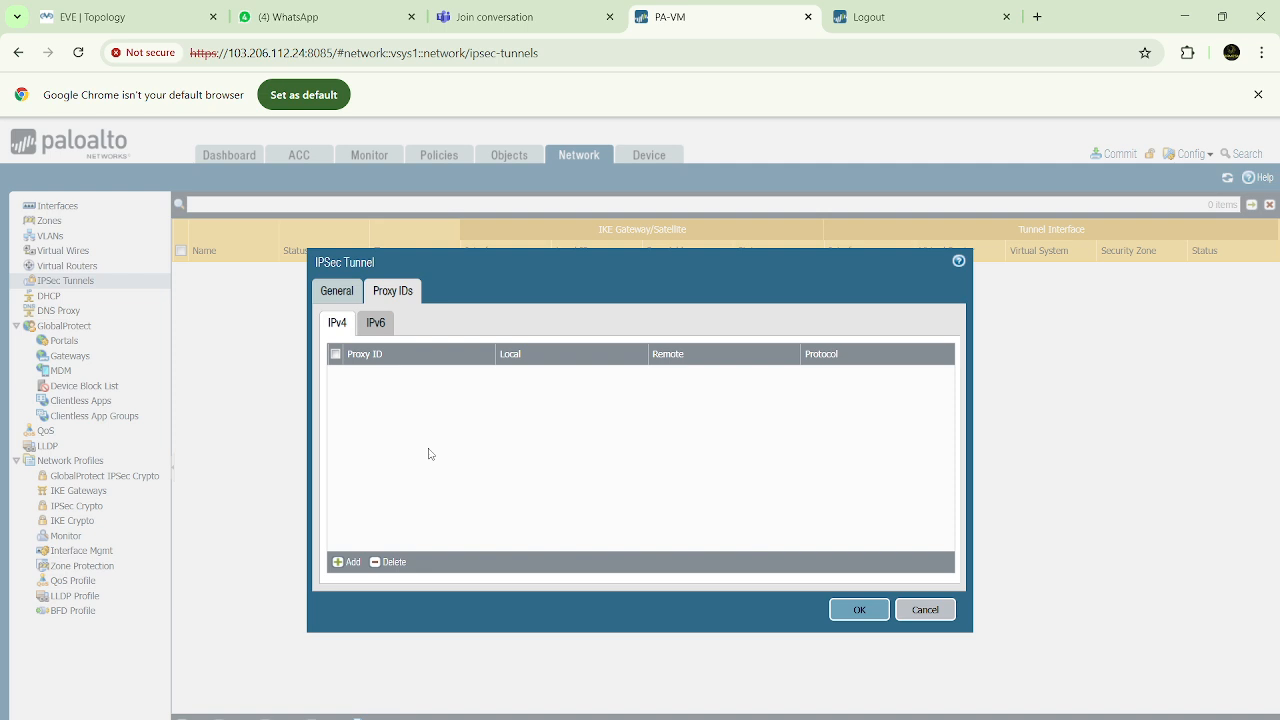
click(145, 16)
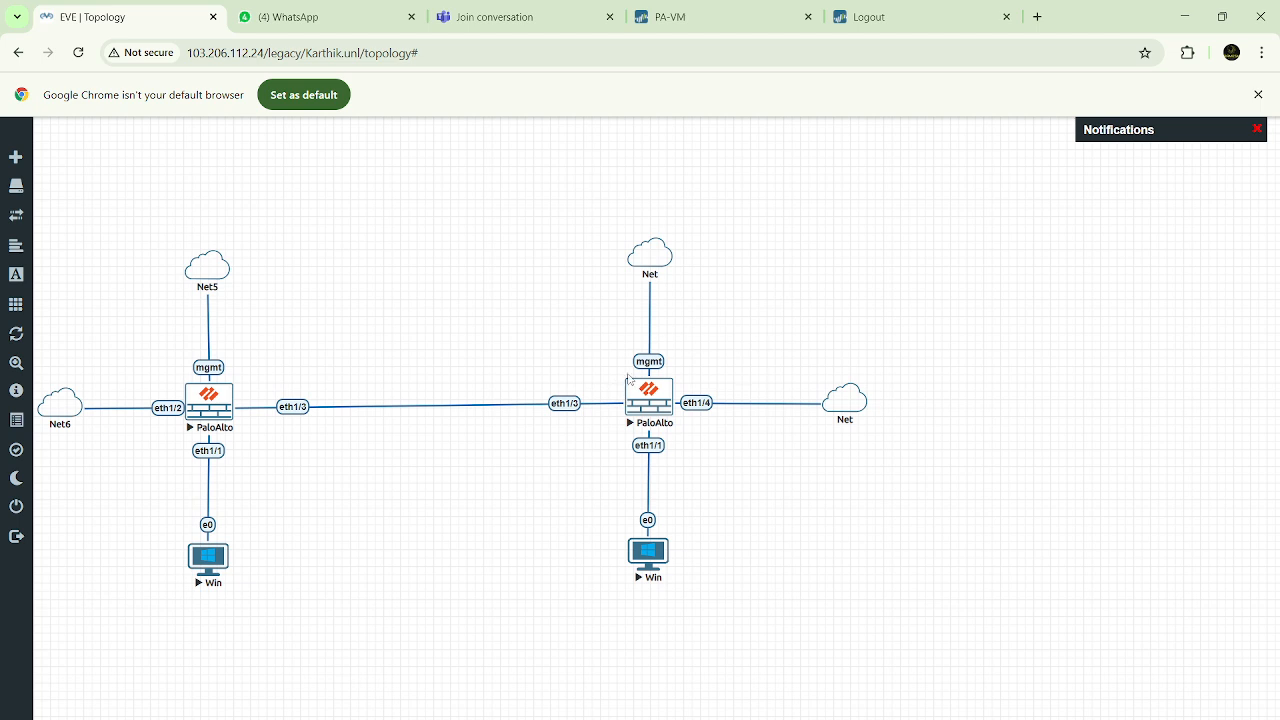
click(757, 17)
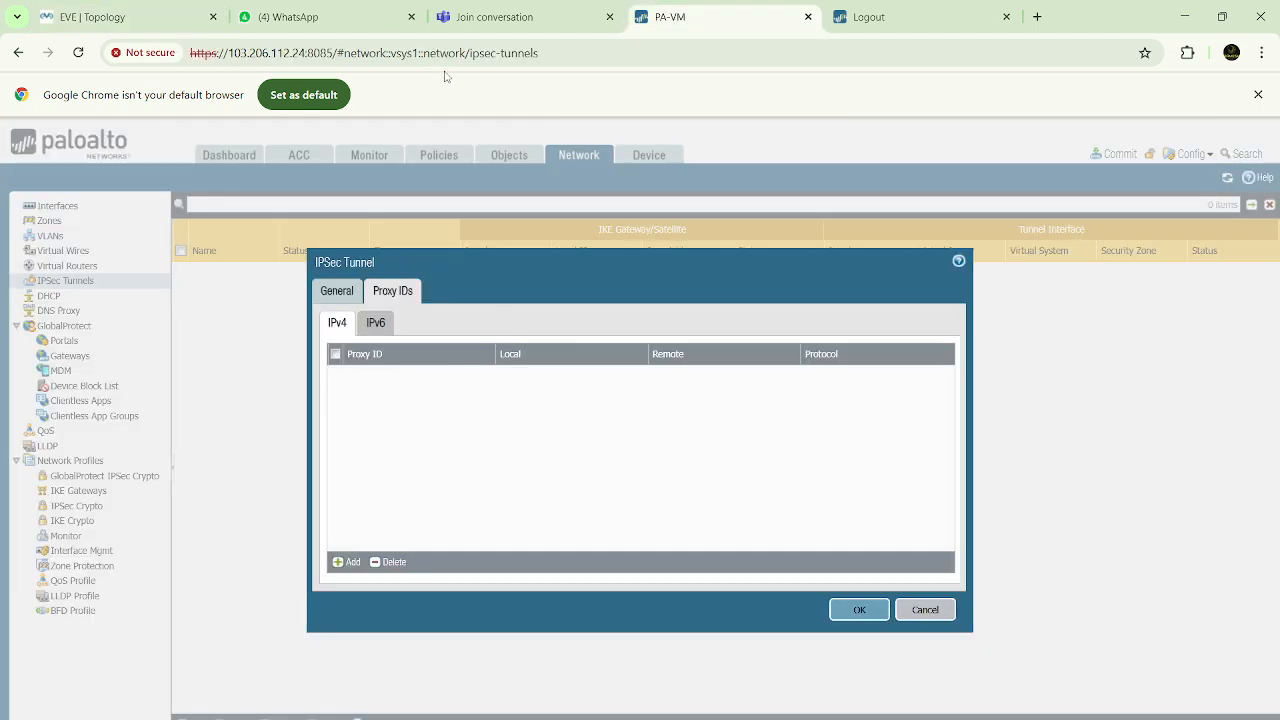
click(134, 21)
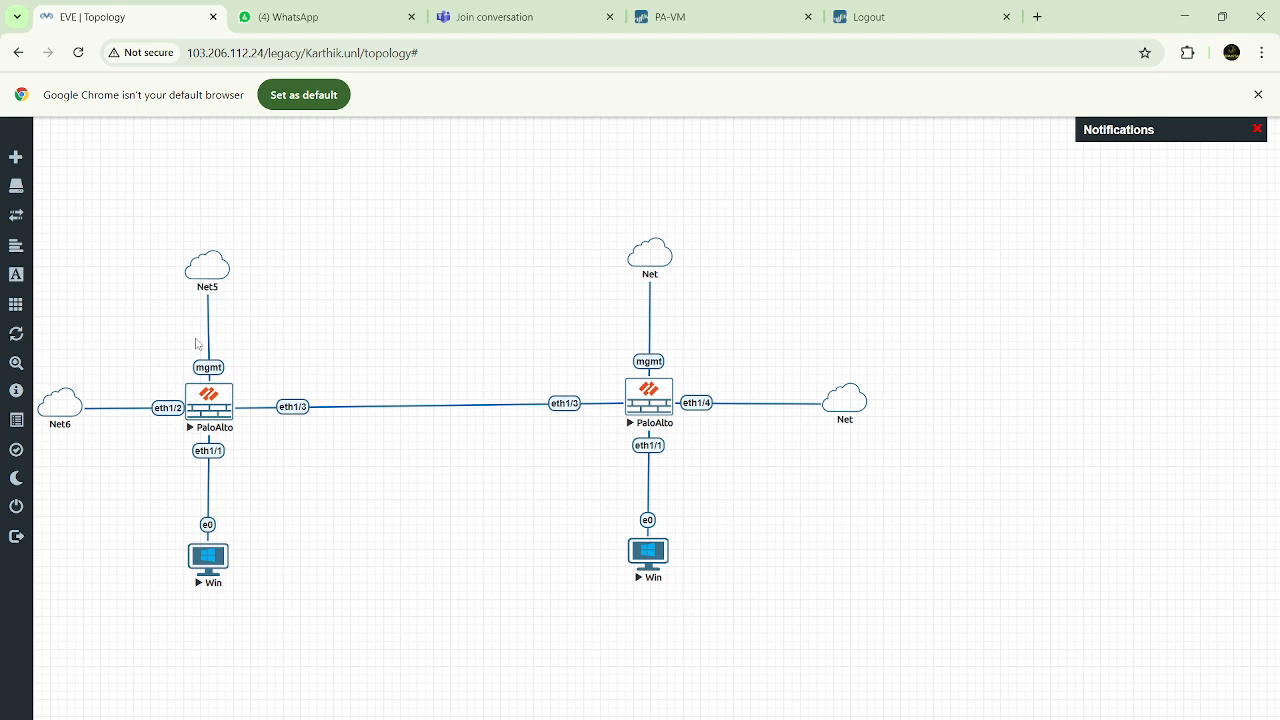
click(725, 20)
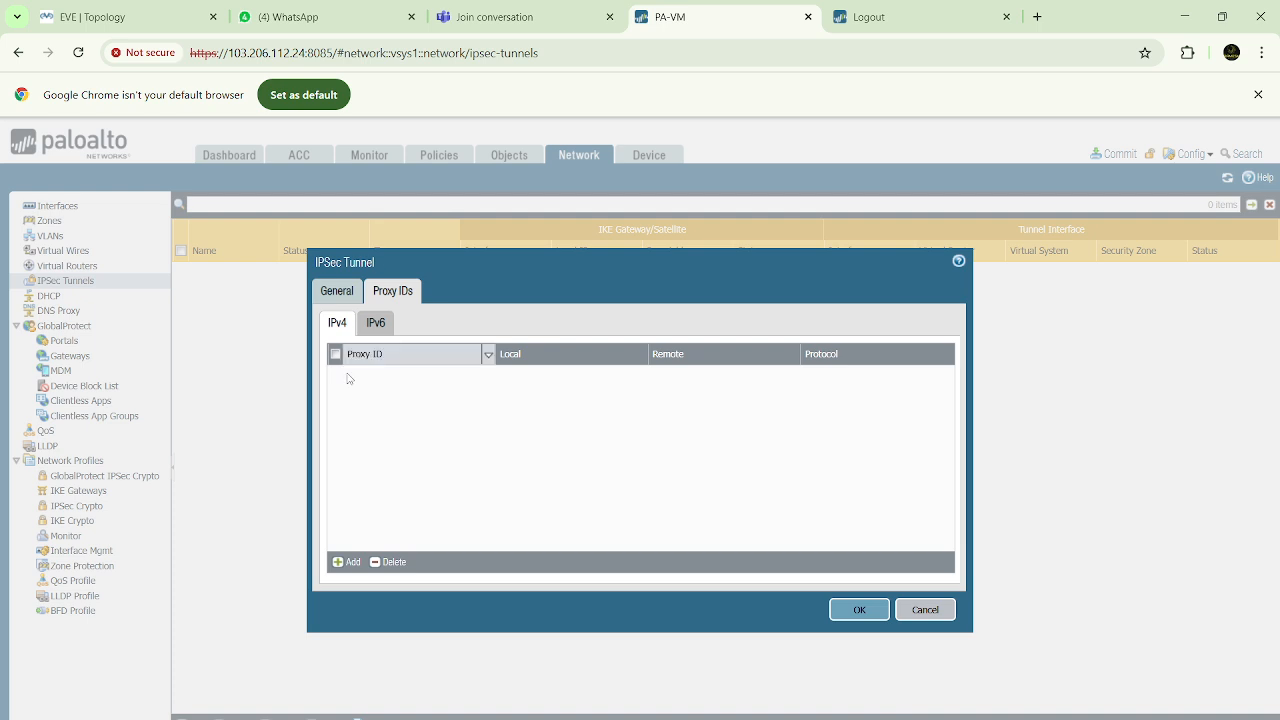
click(350, 565)
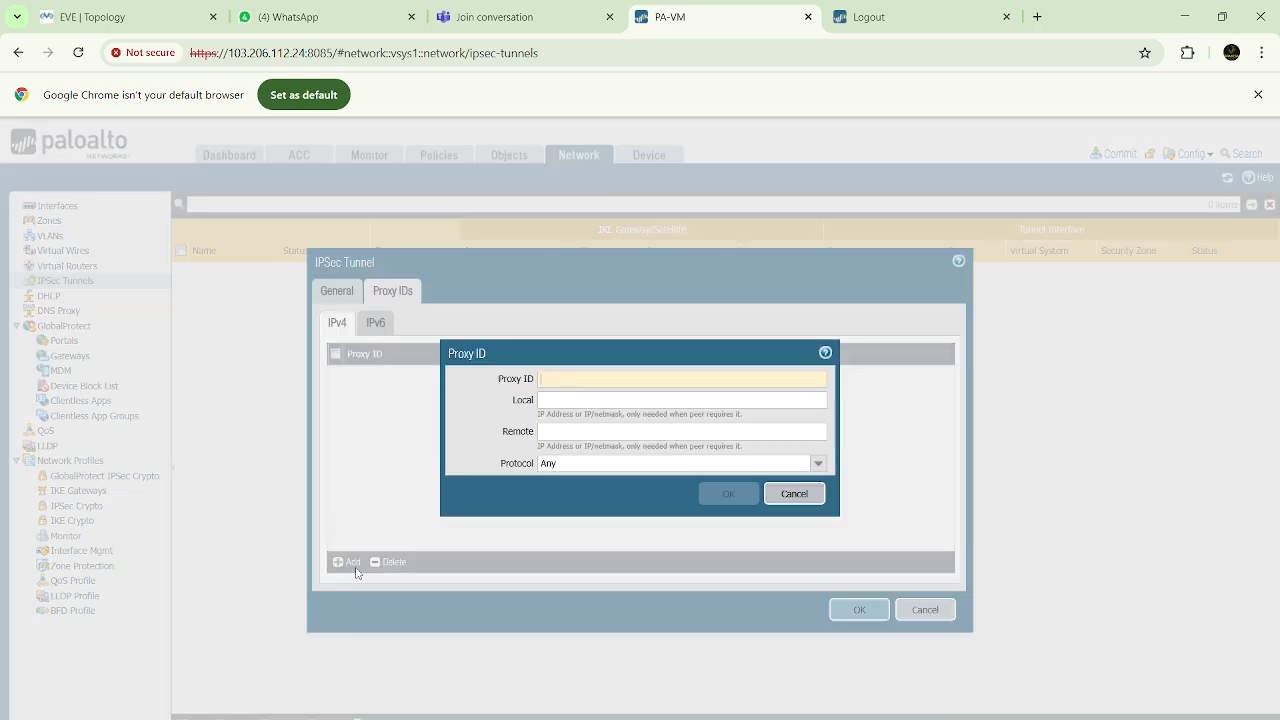
click(558, 400)
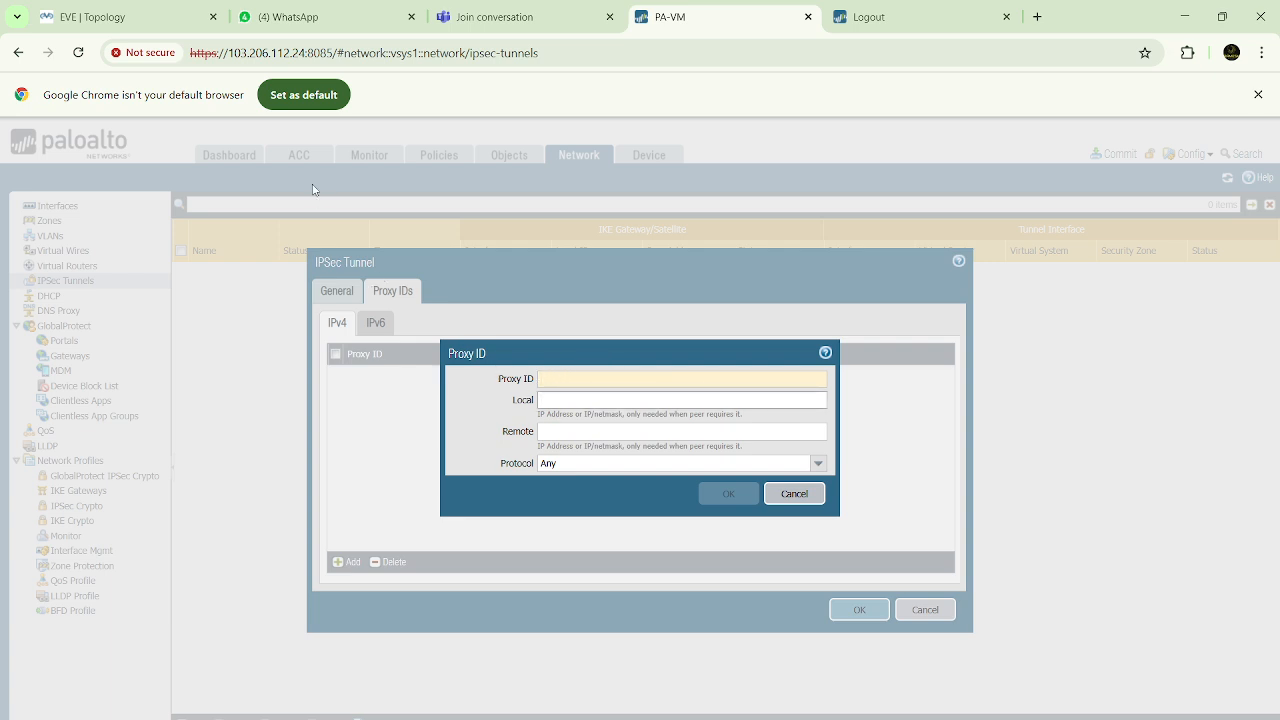
click(157, 13)
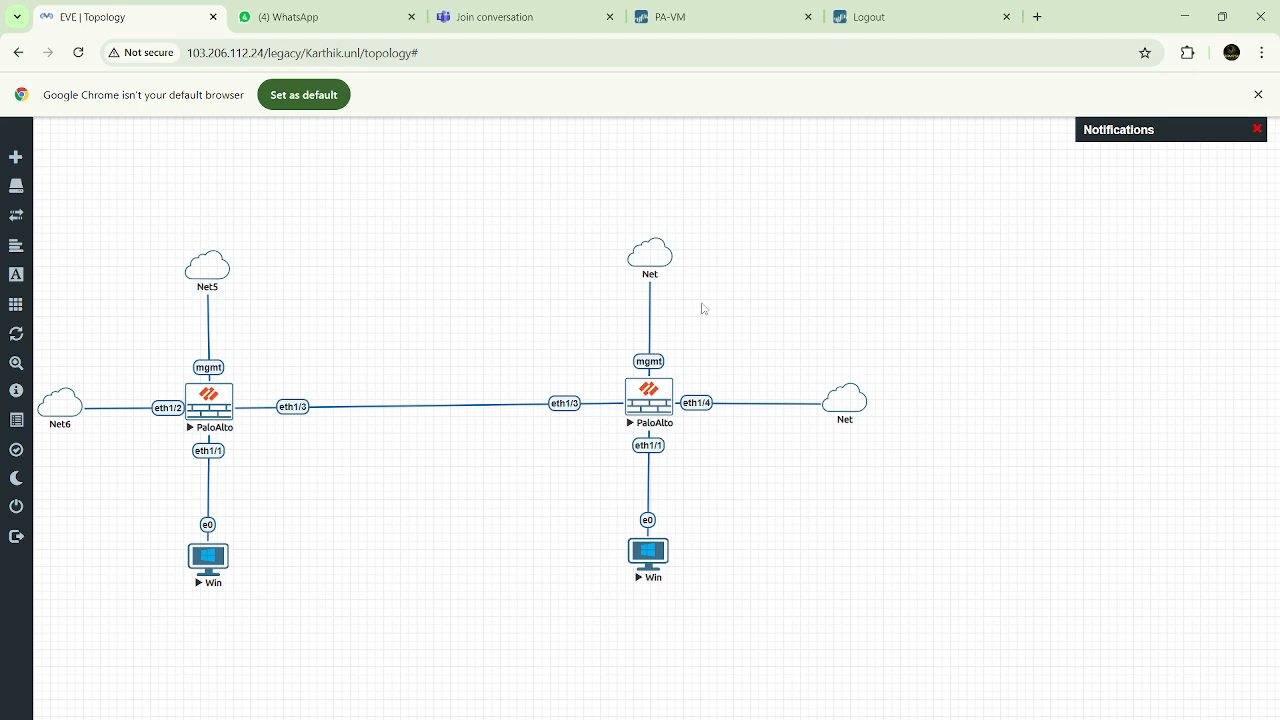
click(653, 17)
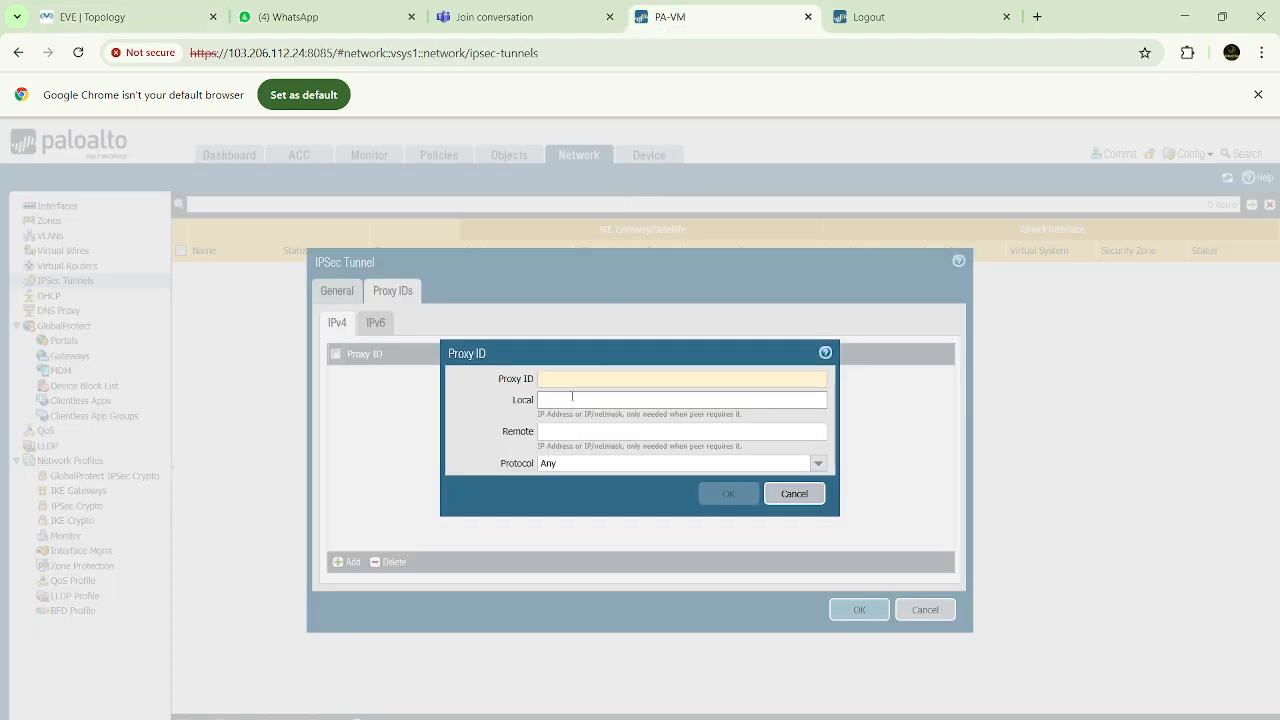
click(819, 463)
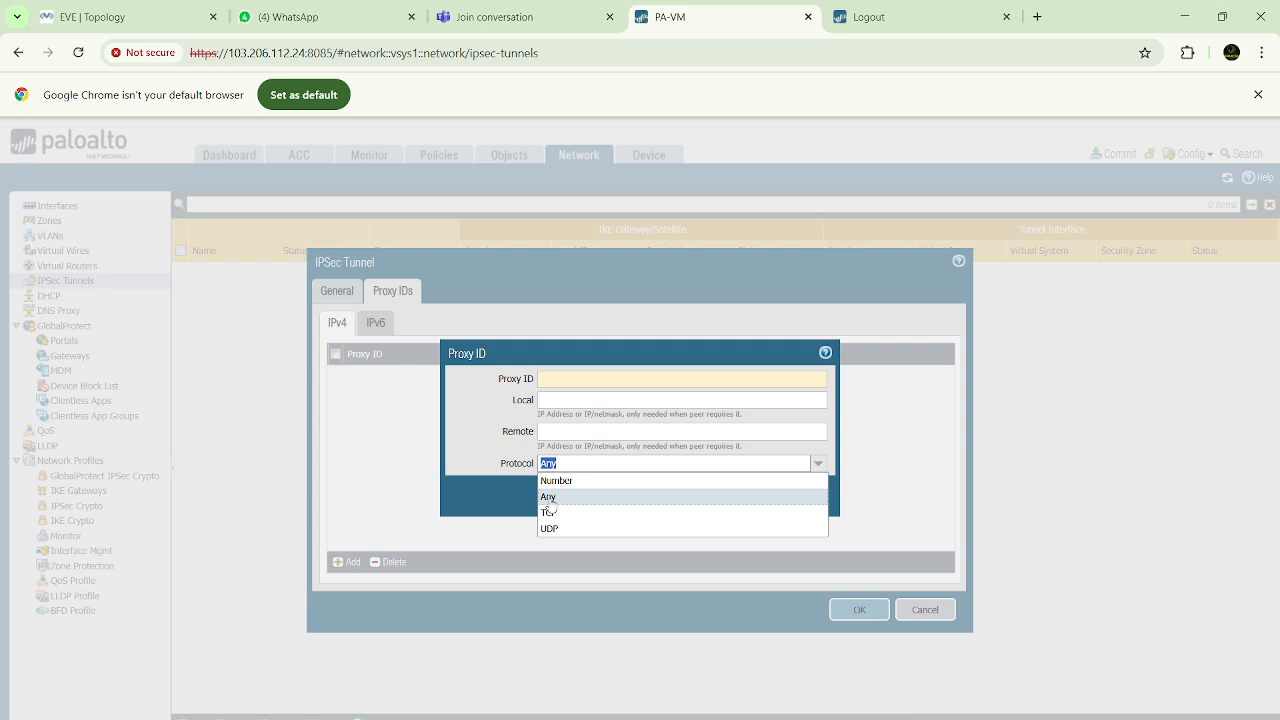
click(503, 458)
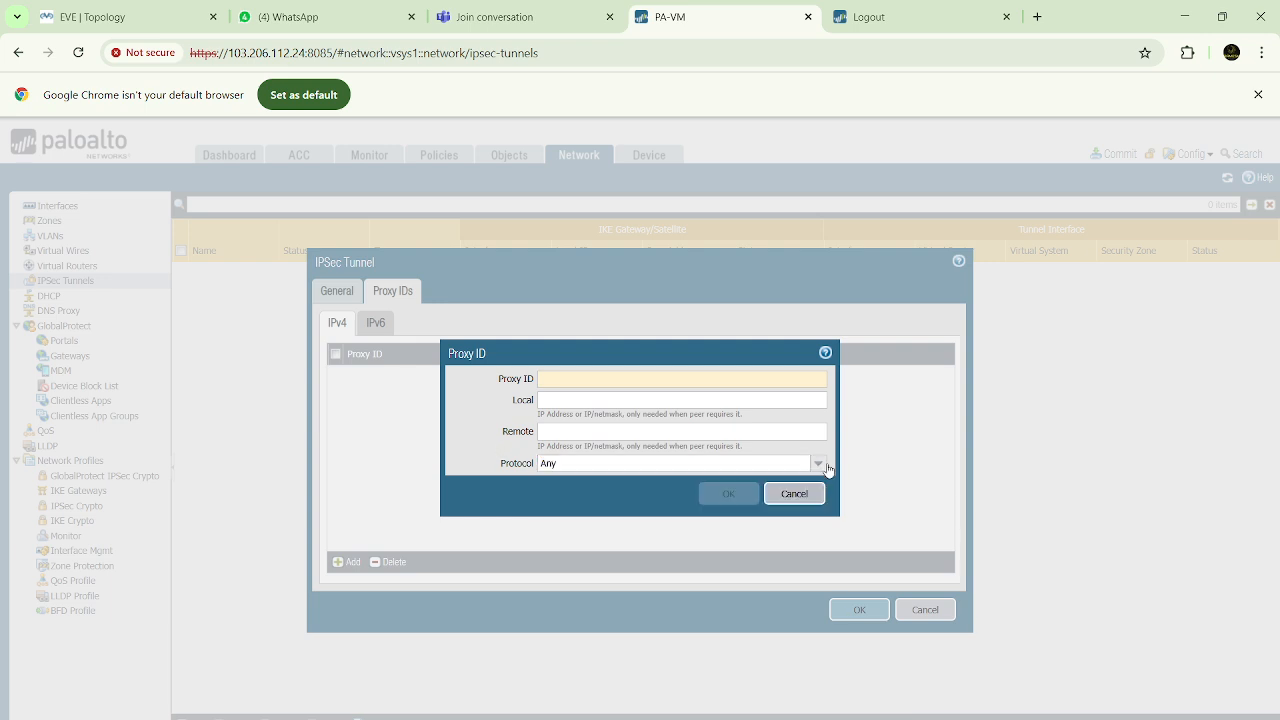
click(805, 498)
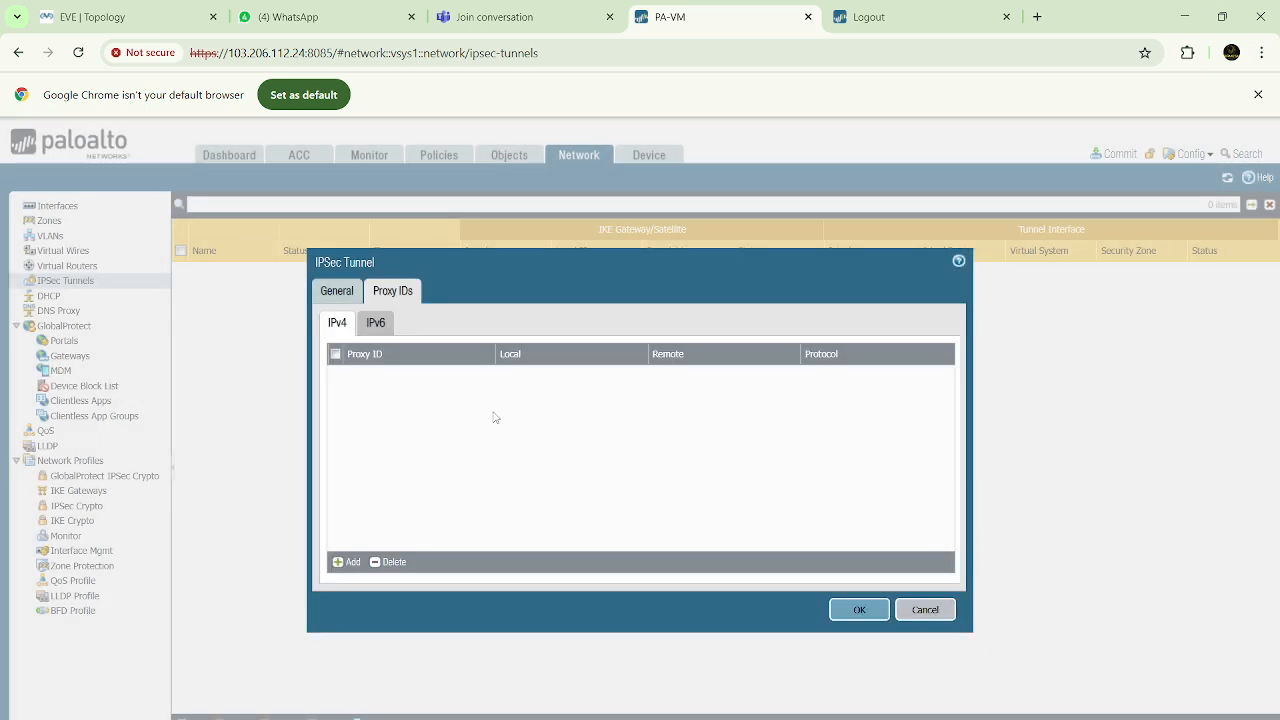
Recheck the EVE topology, review the IPSec tunnel's general settings and save TBN-IPsec-Phase2 without any proxy IDs
click(133, 14)
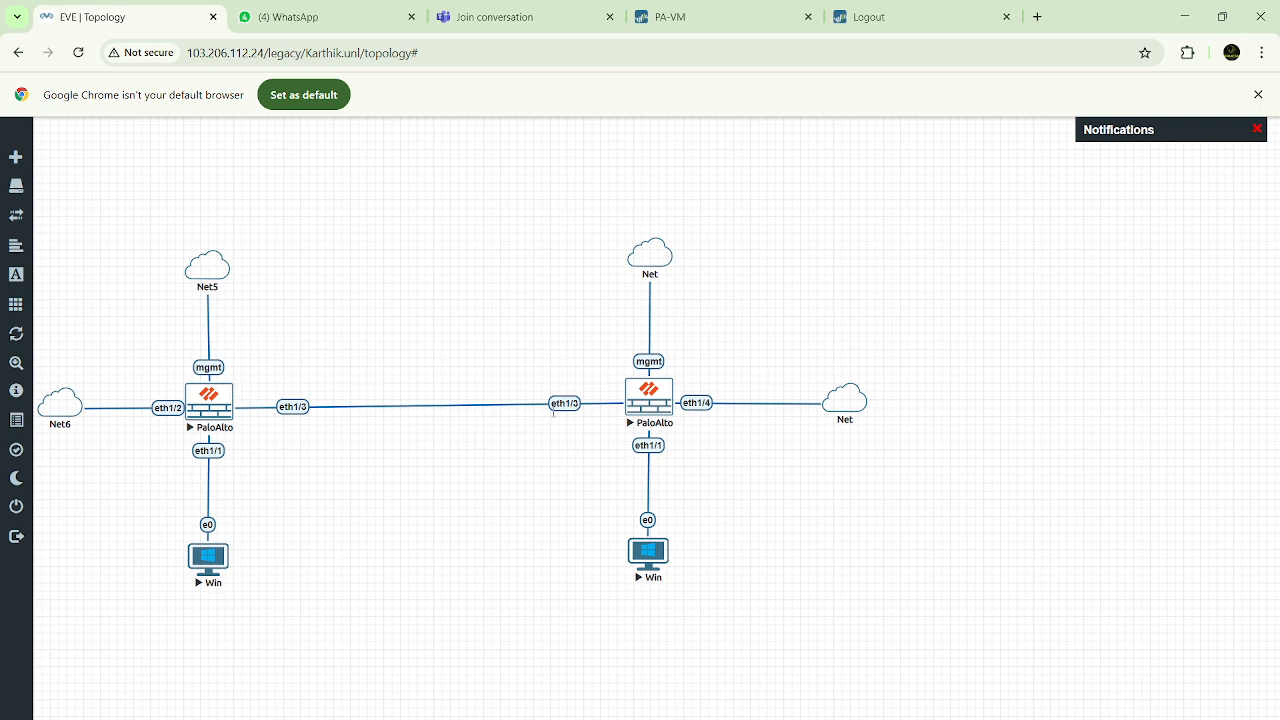
click(722, 22)
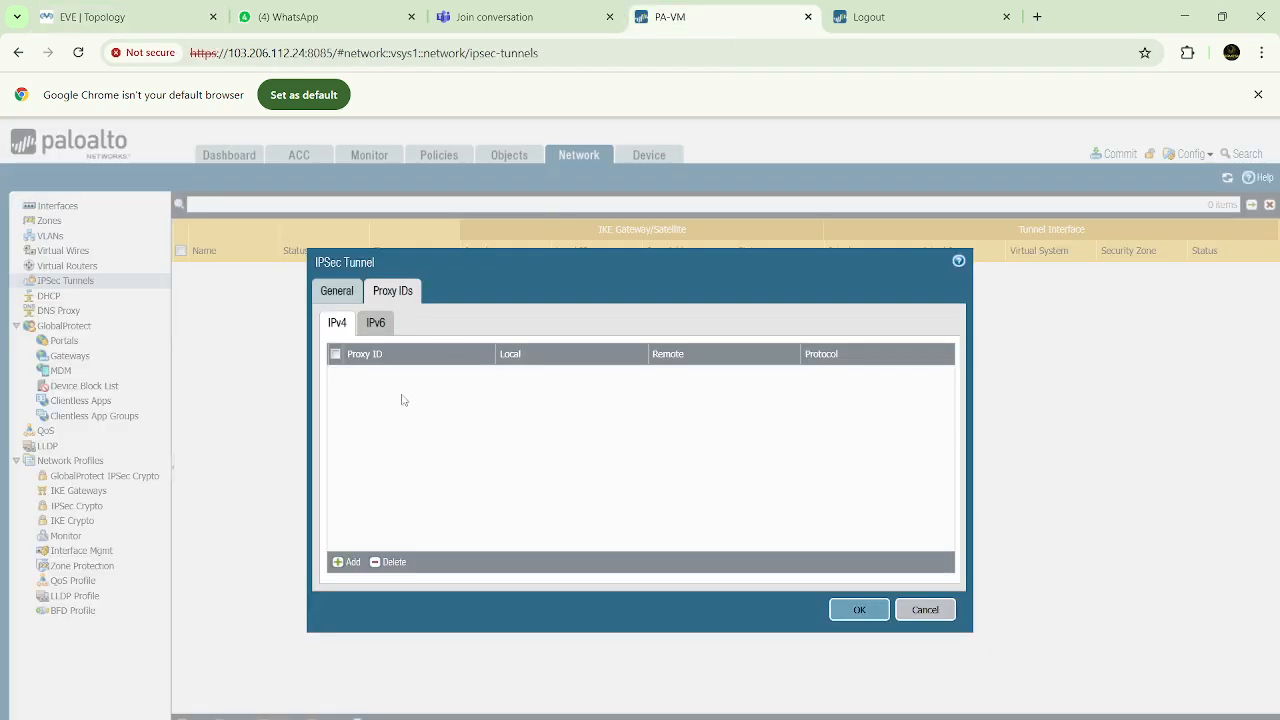
click(337, 291)
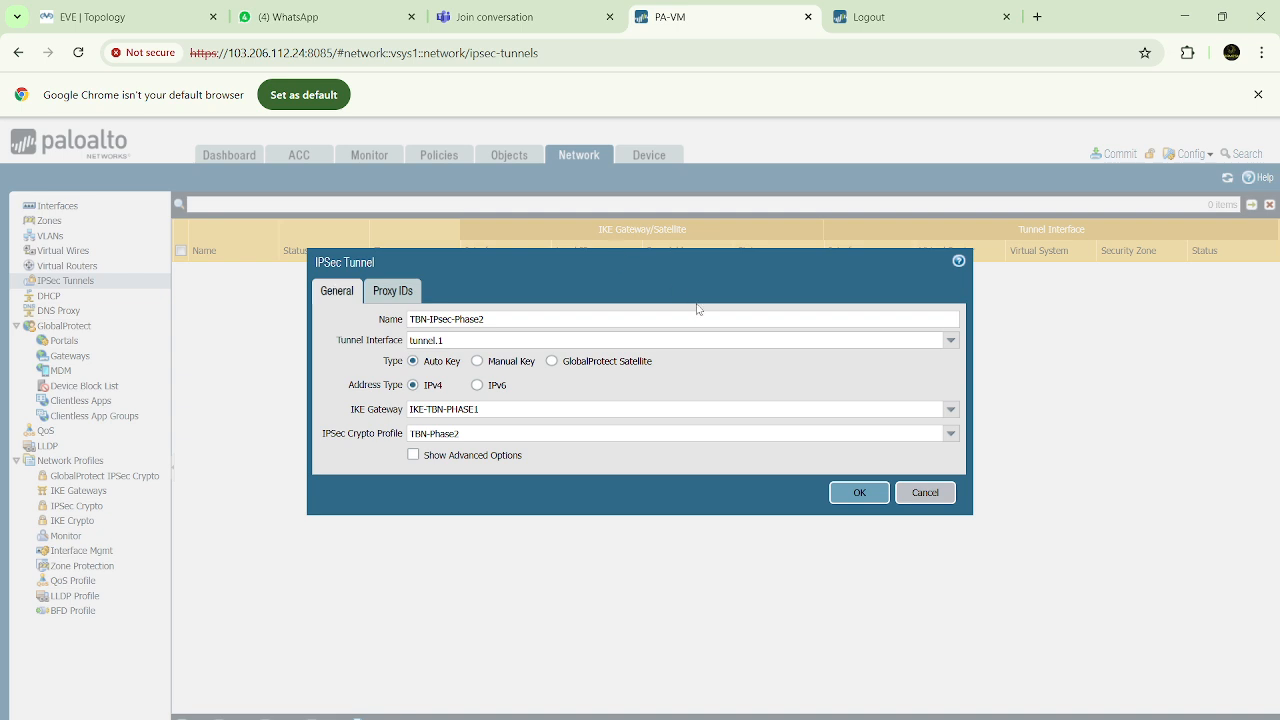
click(857, 493)
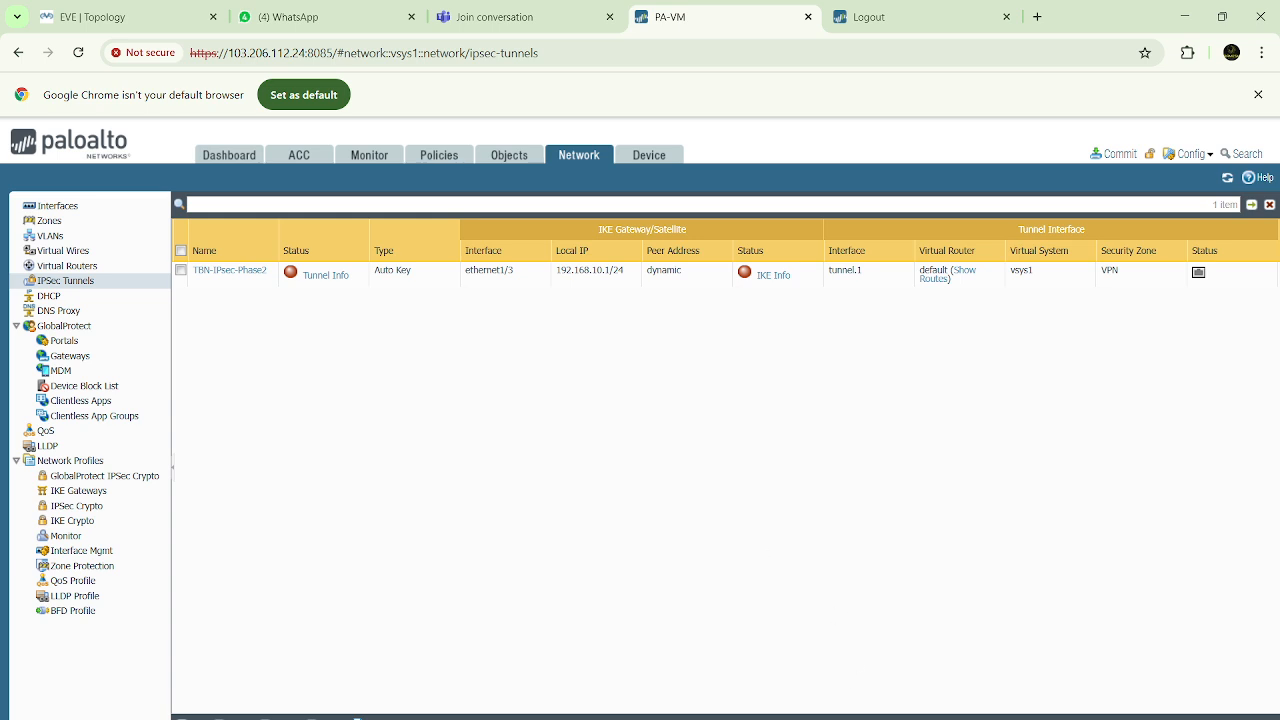
Check the console of the Win node behind the firewall with the eth1/4 link in the EVE topology, and close it
mouse_move(825, 719)
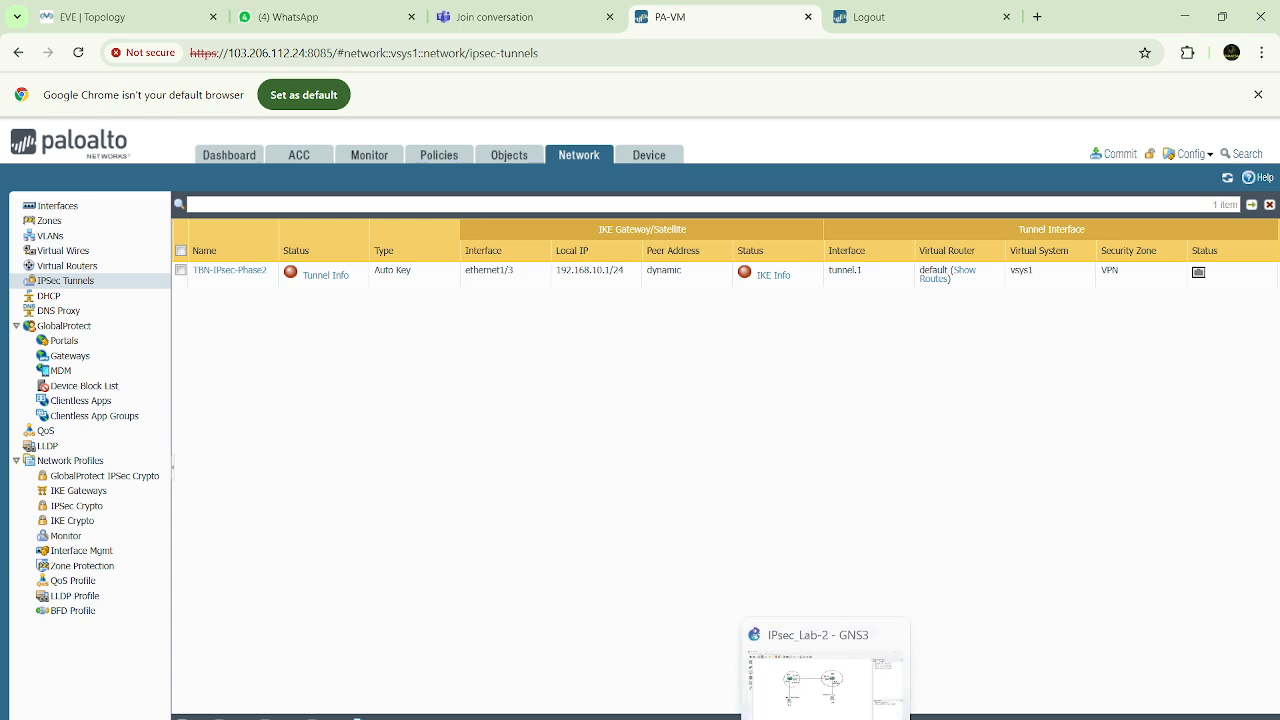
mouse_move(936, 719)
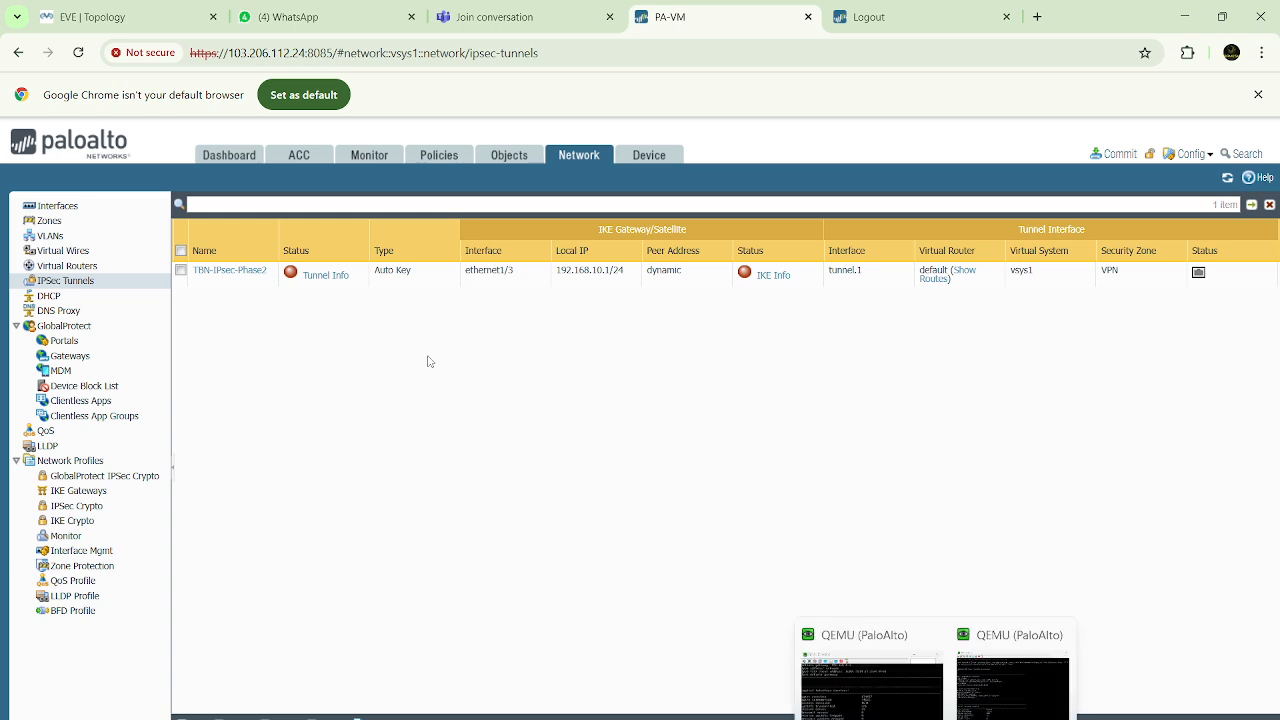
click(160, 22)
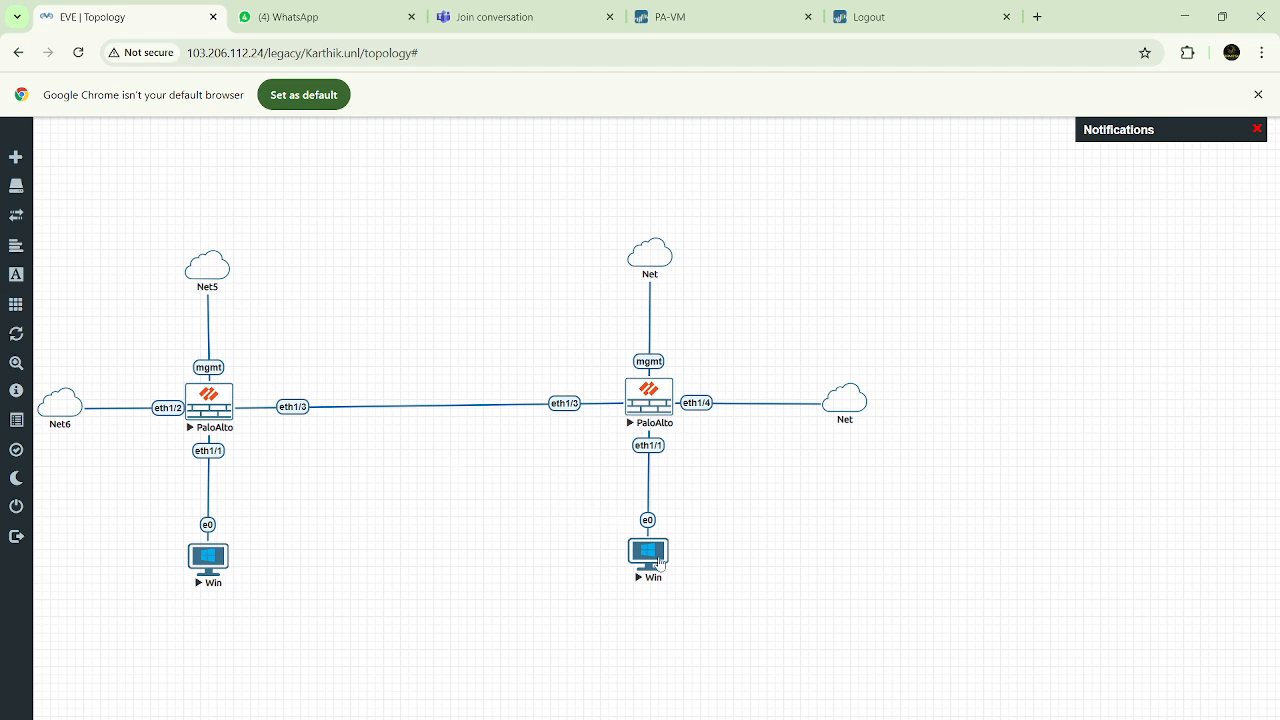
right_click(660, 563)
click(652, 556)
click(703, 184)
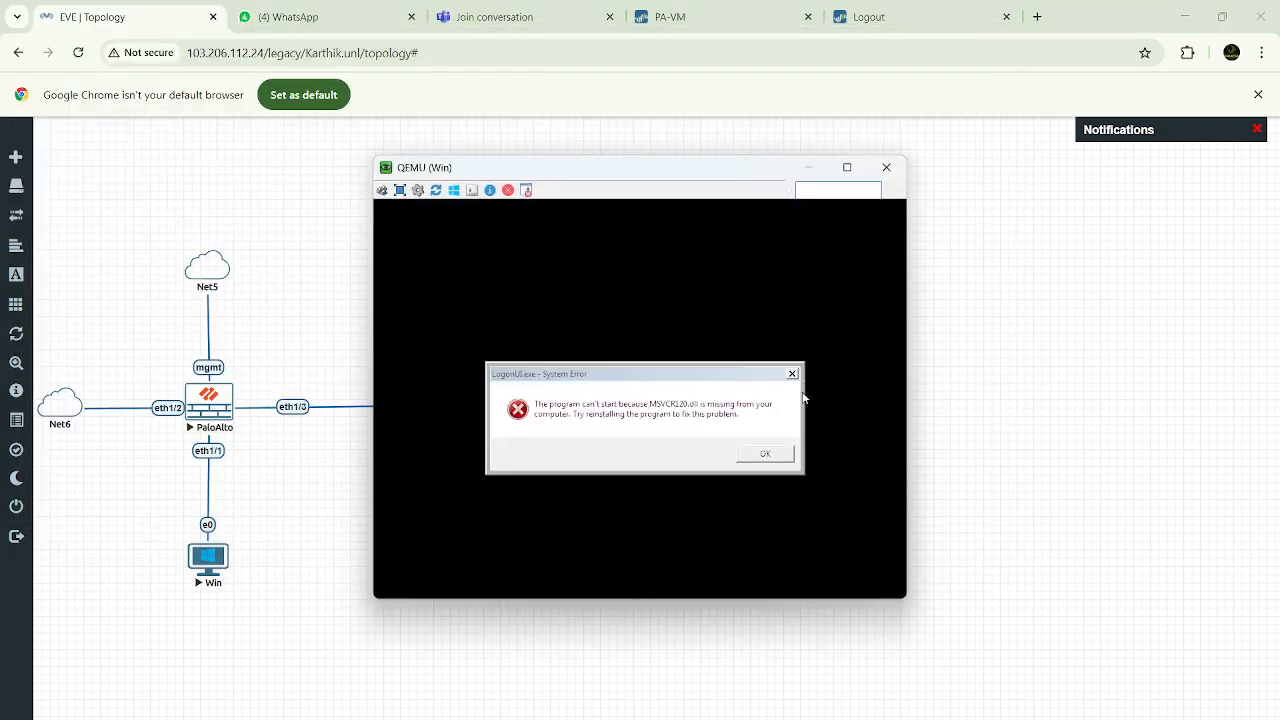
click(886, 167)
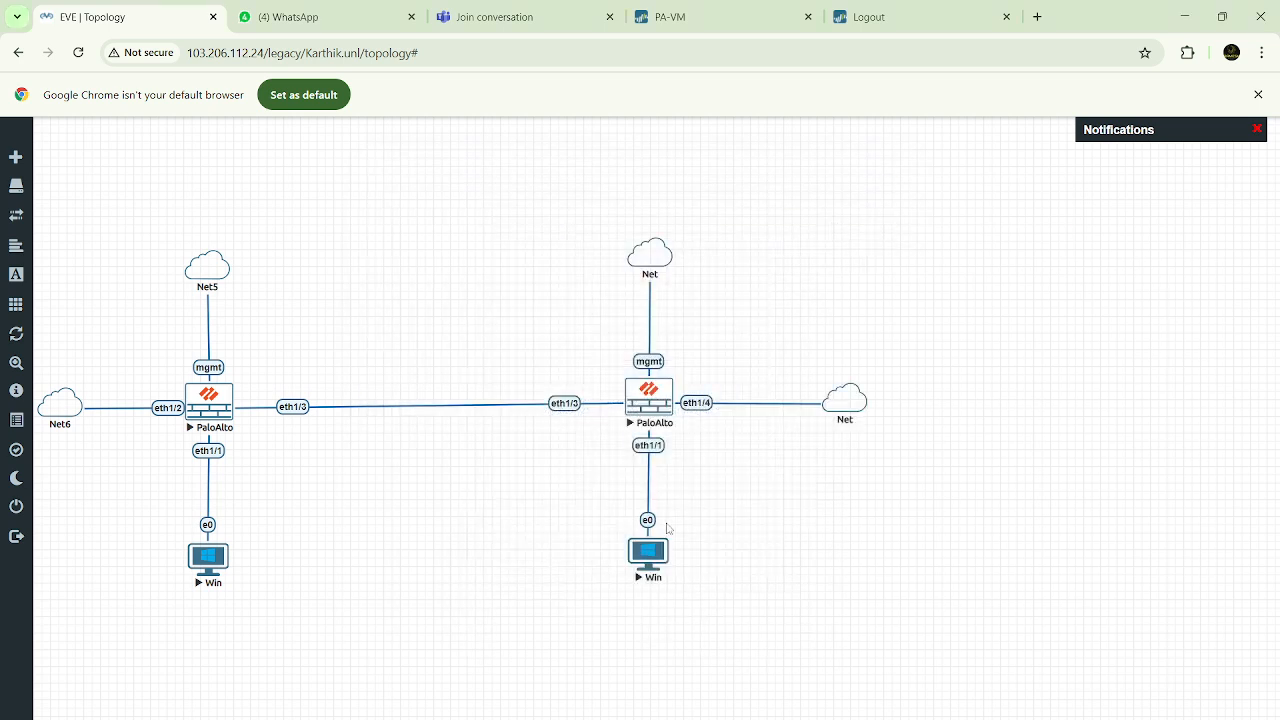
Stop and restart the Win (2) node in the EVE topology
right_click(652, 556)
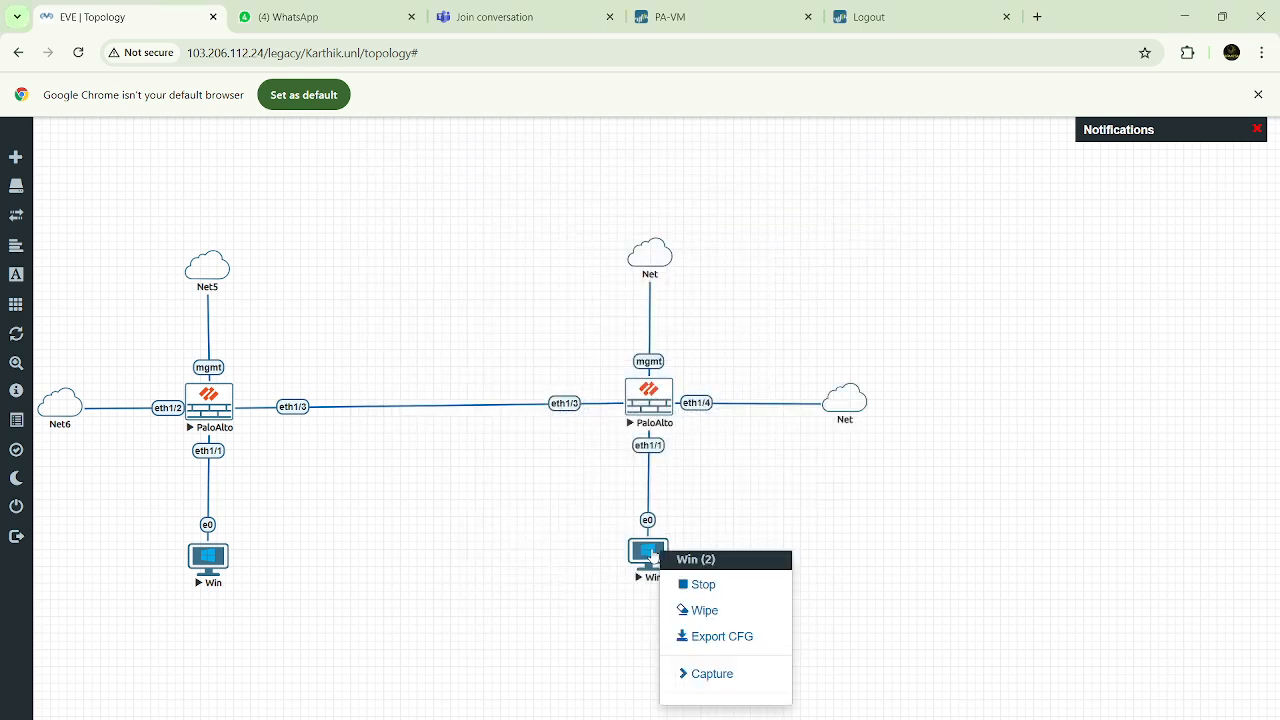
click(699, 588)
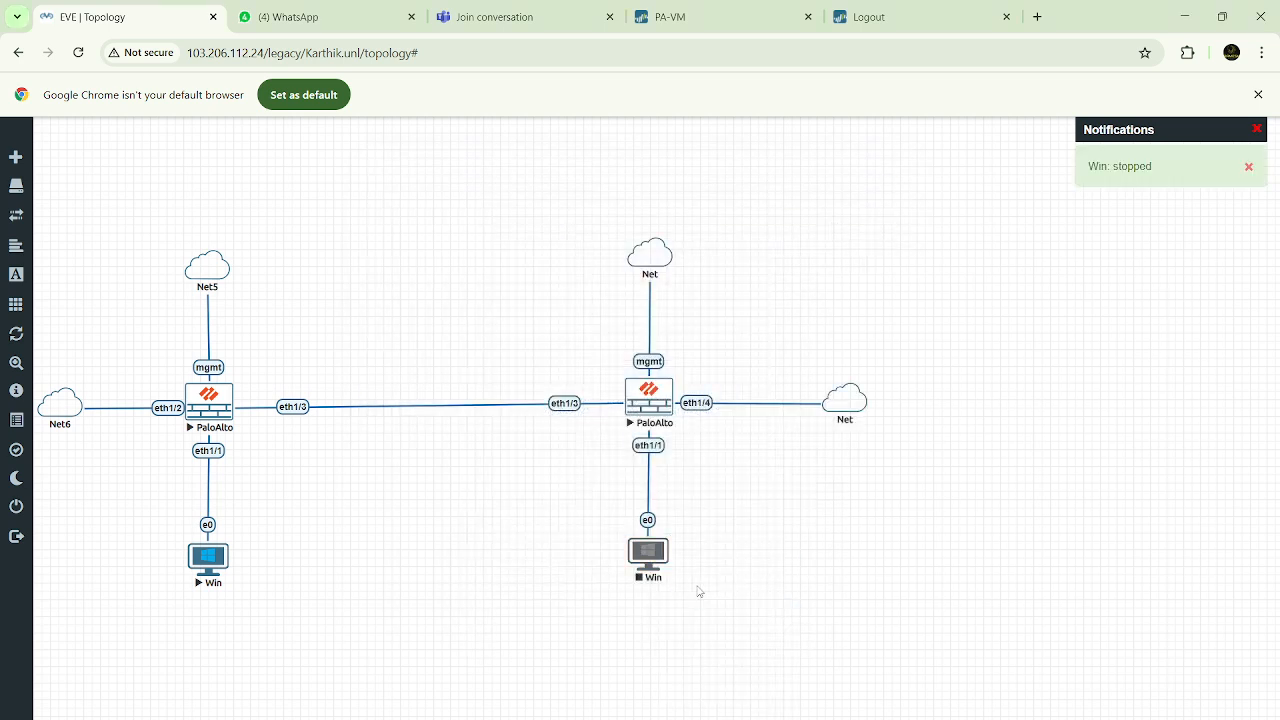
right_click(650, 562)
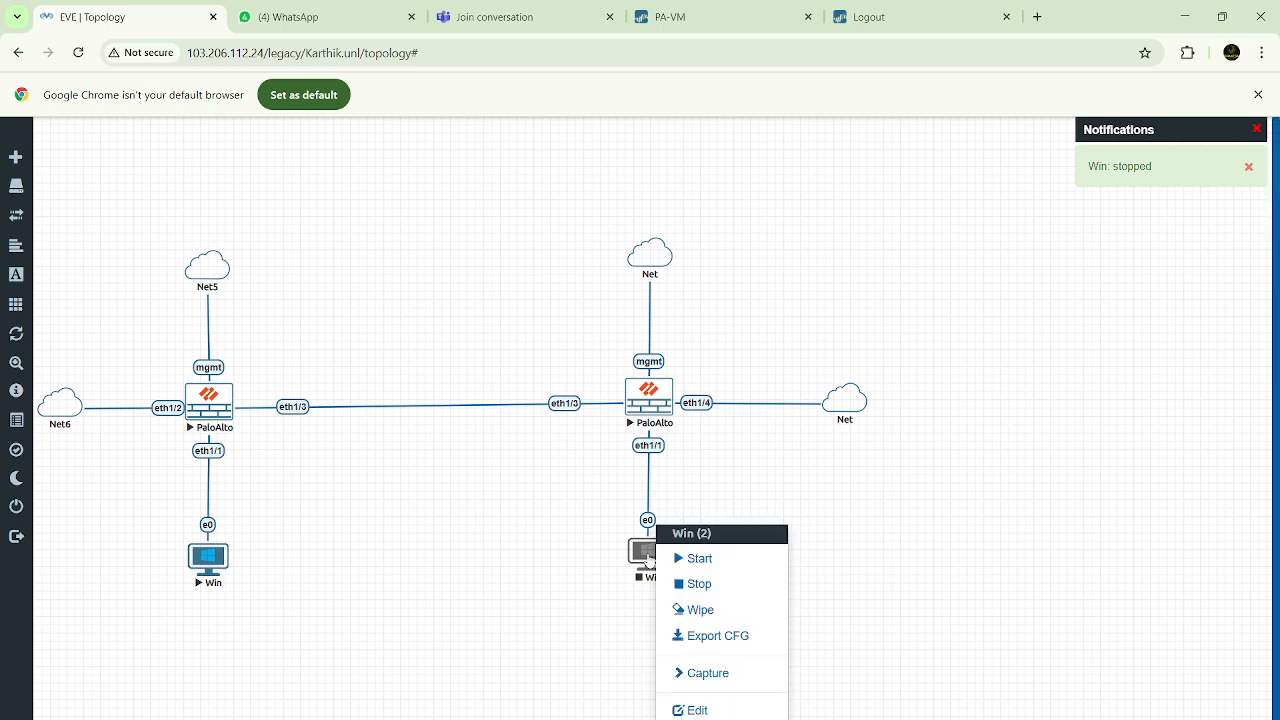
click(690, 557)
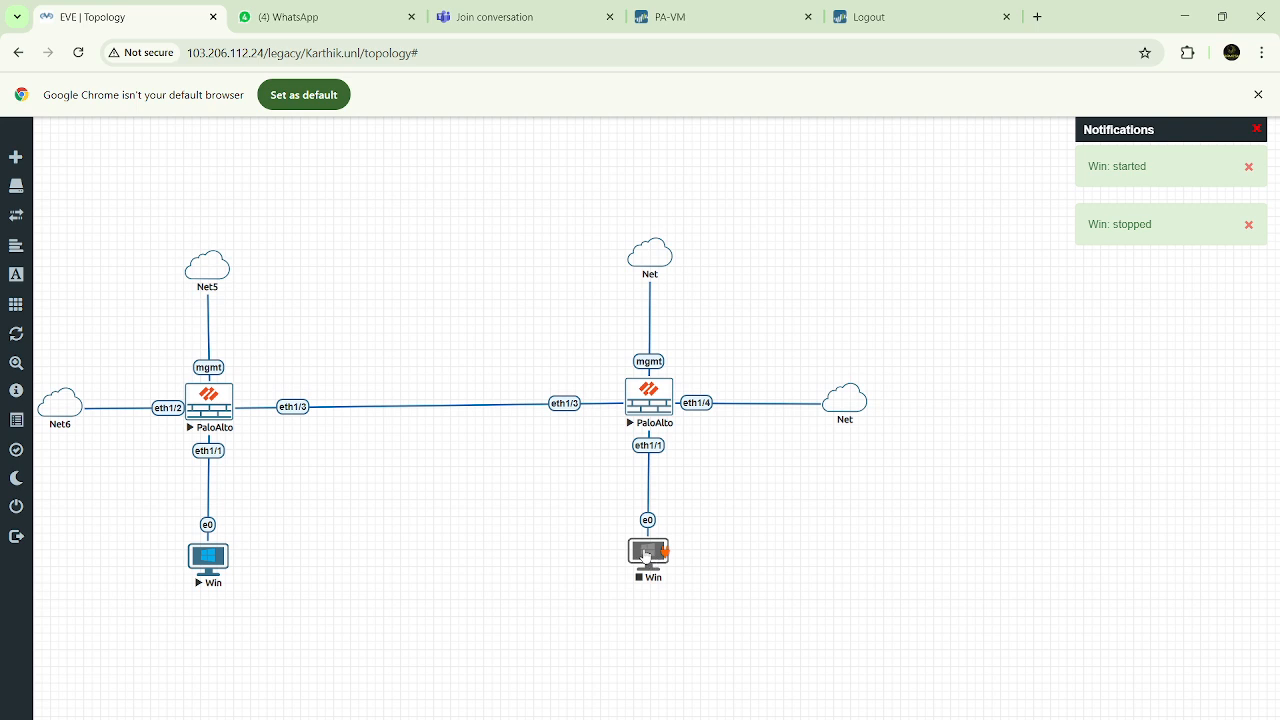
Open the console of the restarted Win (2) node in ultravnc_wrapper and reposition its window while Windows boots
click(645, 557)
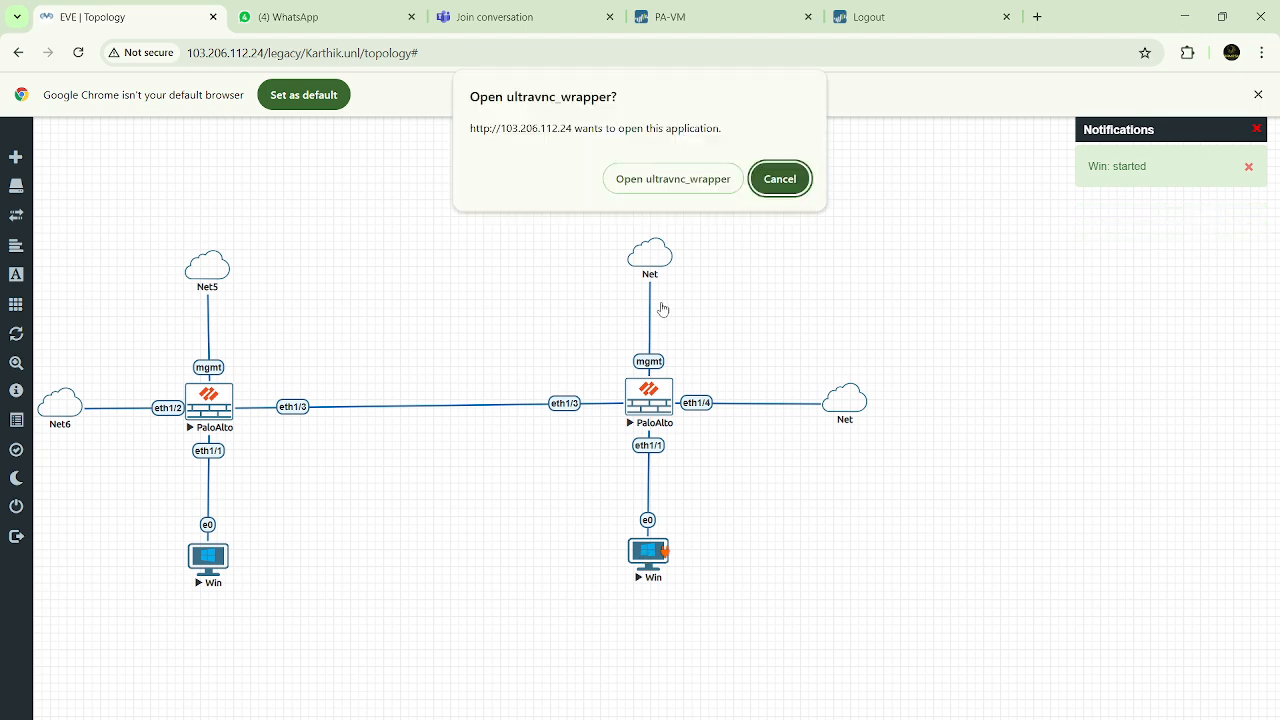
click(652, 180)
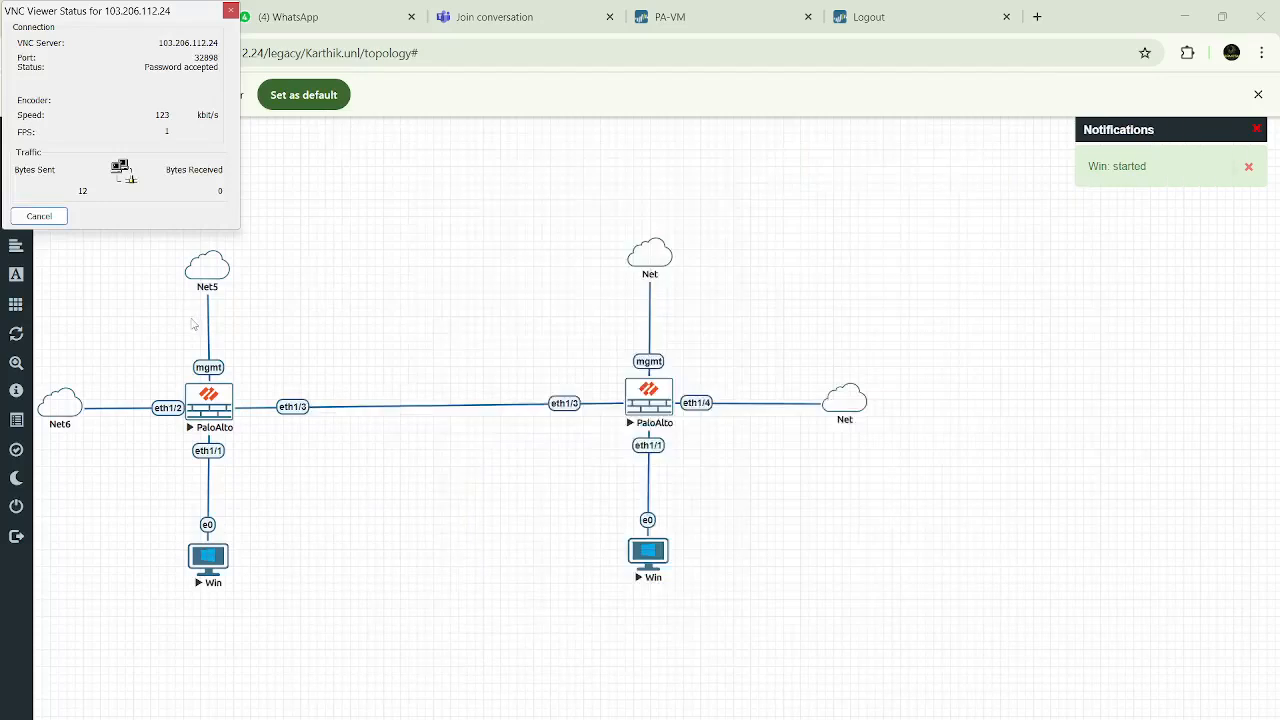
key(Return)
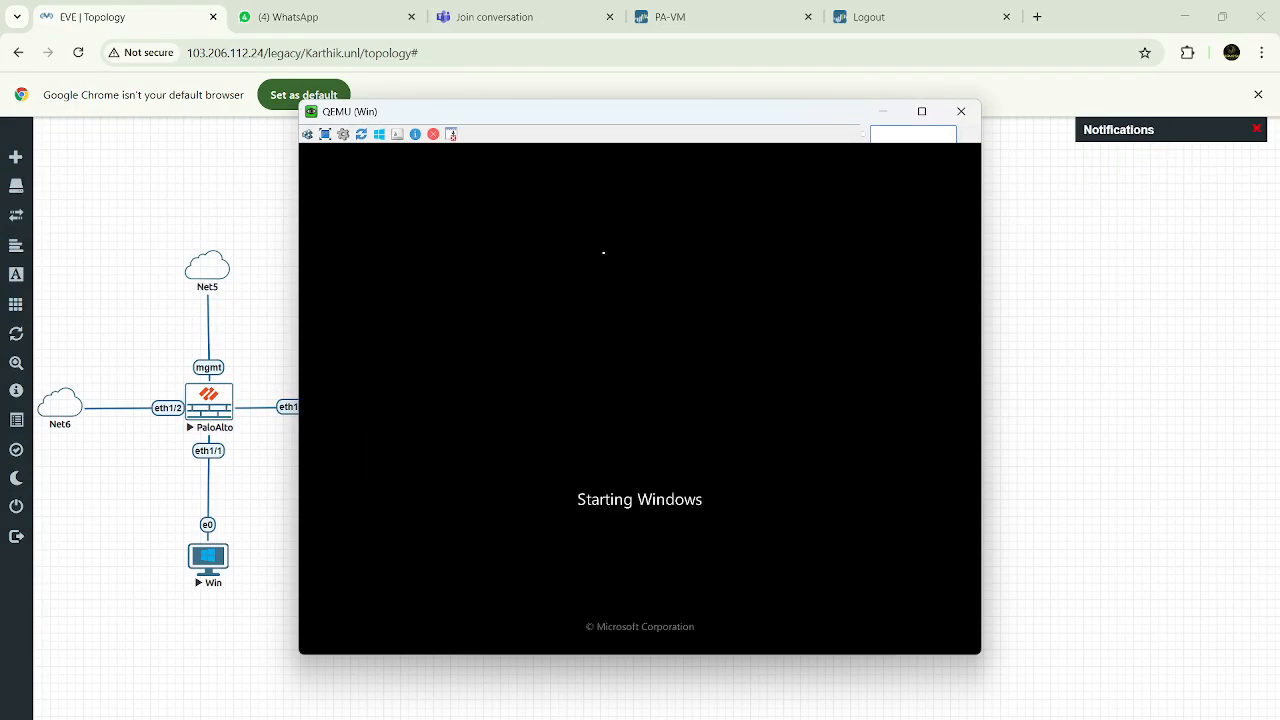
drag(714, 121, 963, 220)
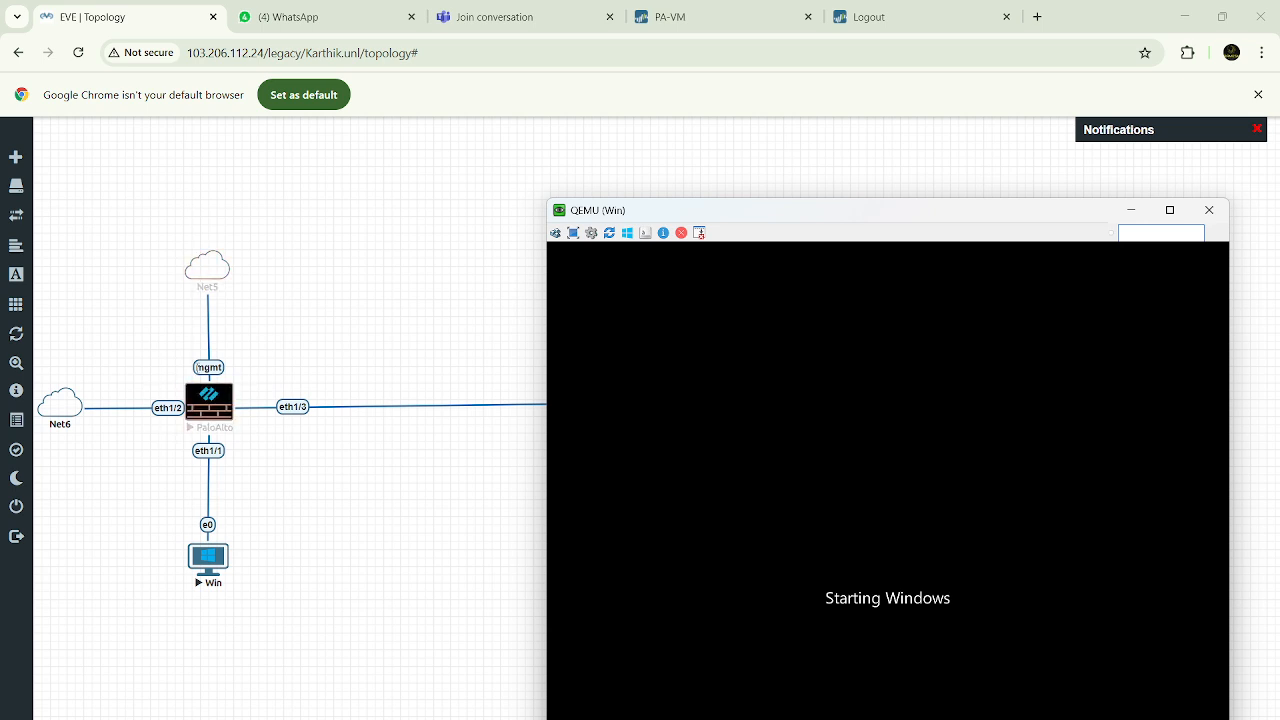
drag(803, 211, 743, 632)
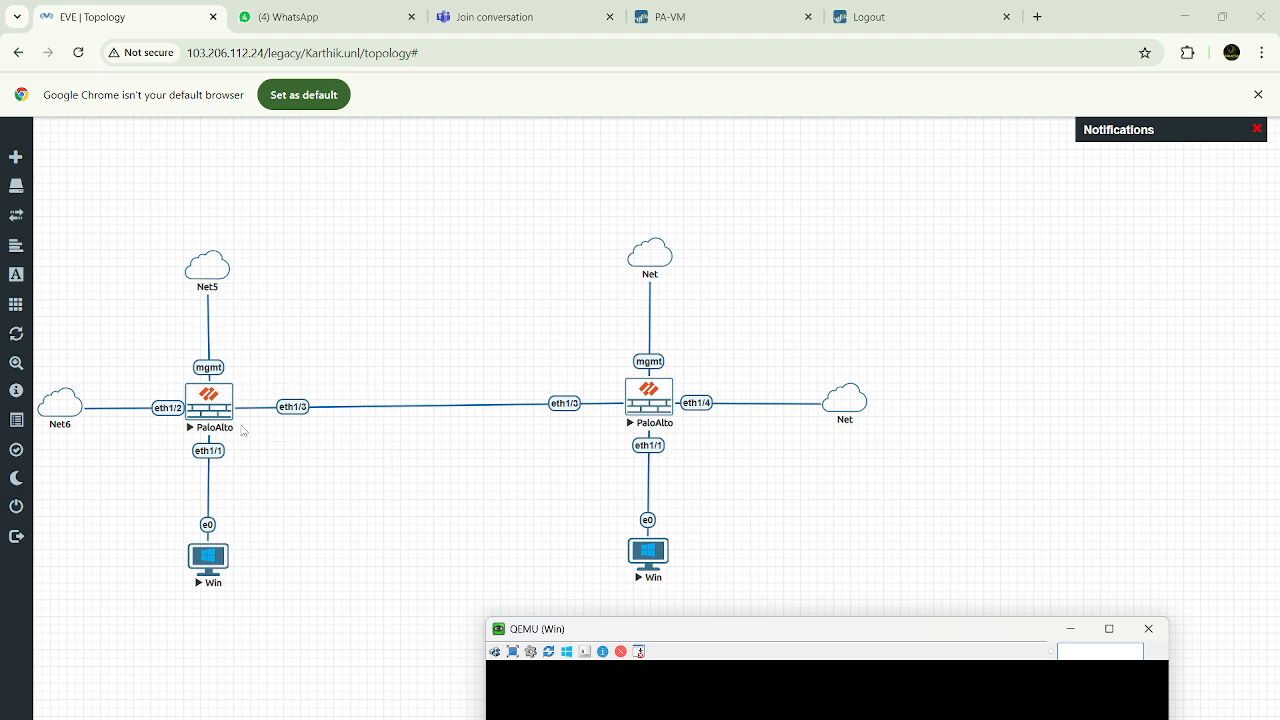
drag(843, 634, 811, 159)
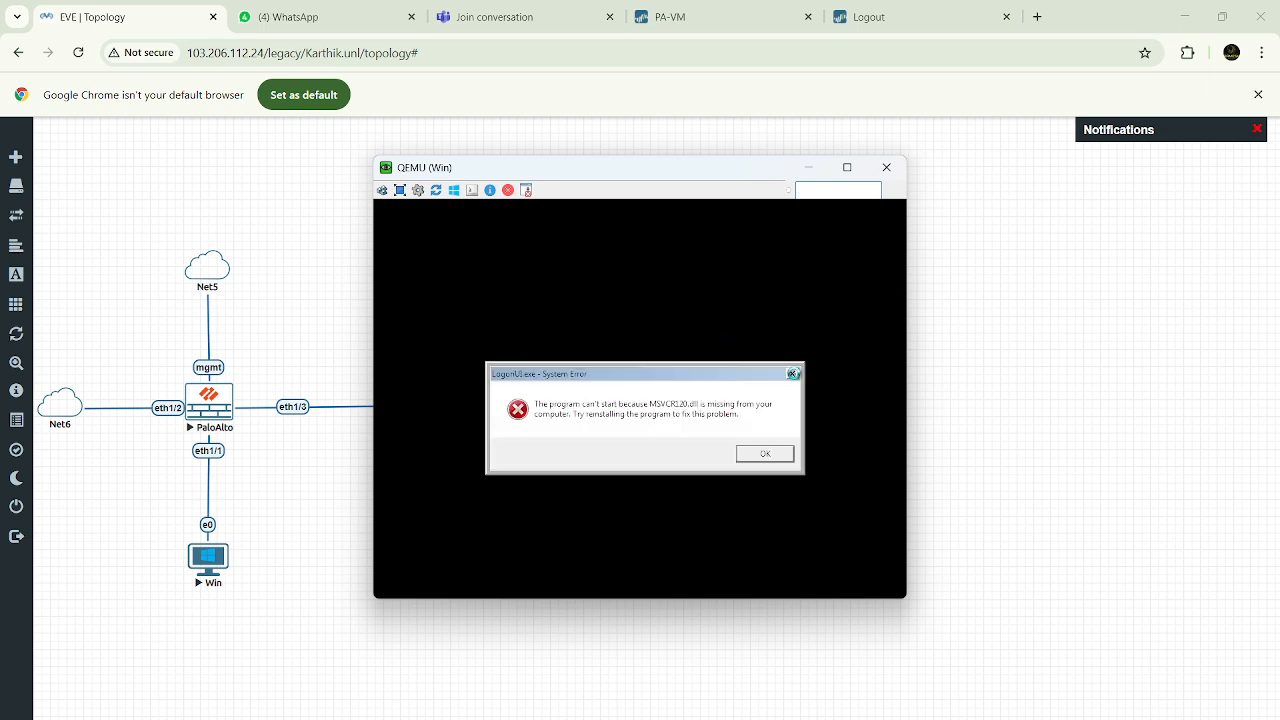
Dismiss the LogonUI.exe system errors and log in to Windows with the account password
click(793, 375)
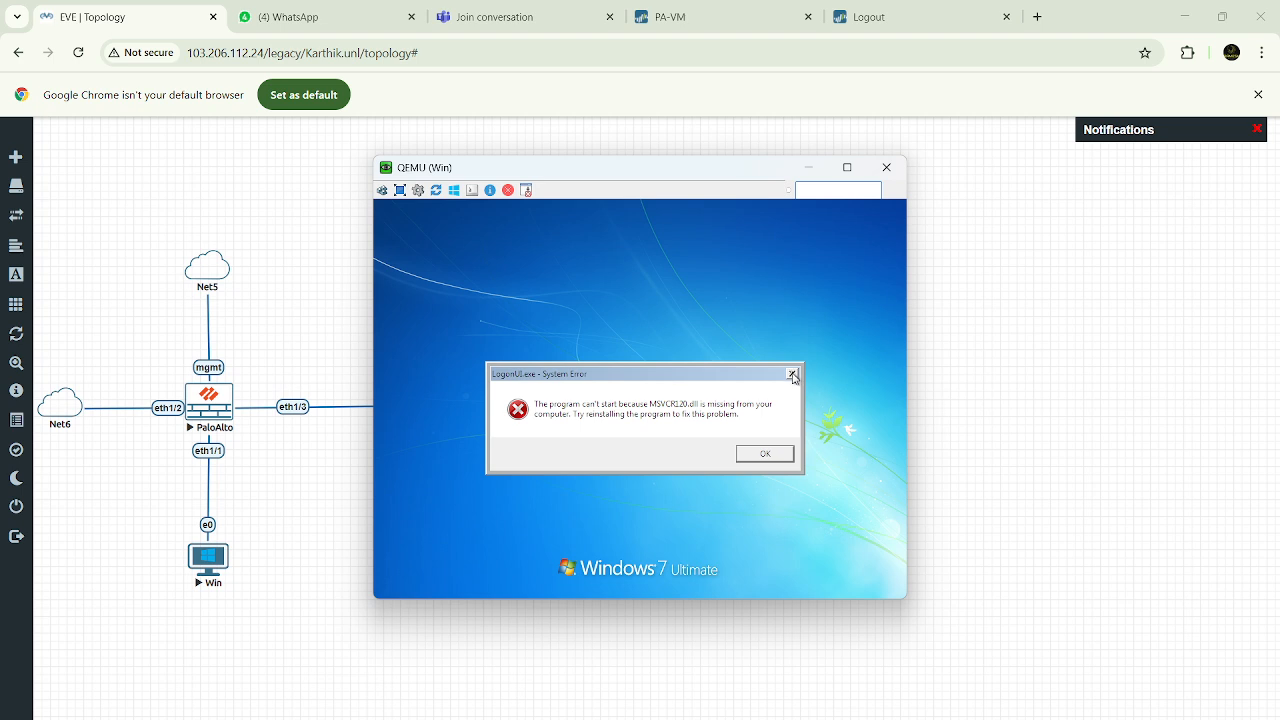
click(792, 374)
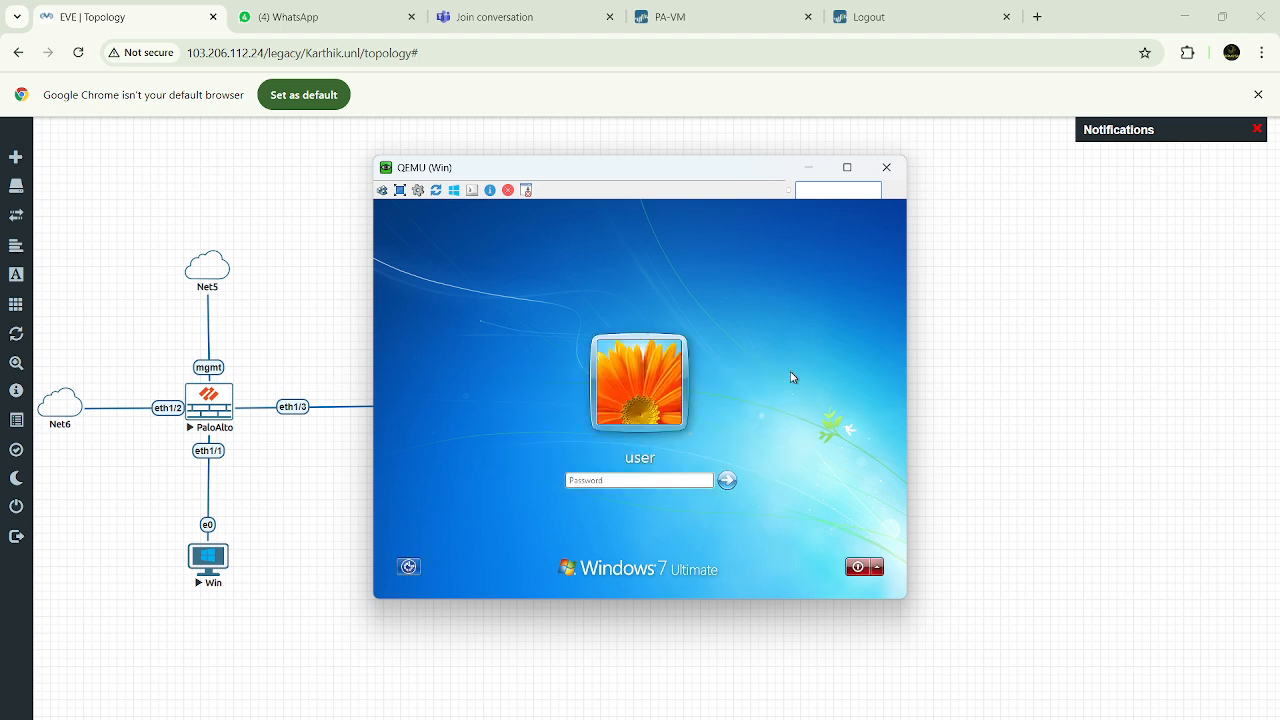
click(639, 479)
key(Return)
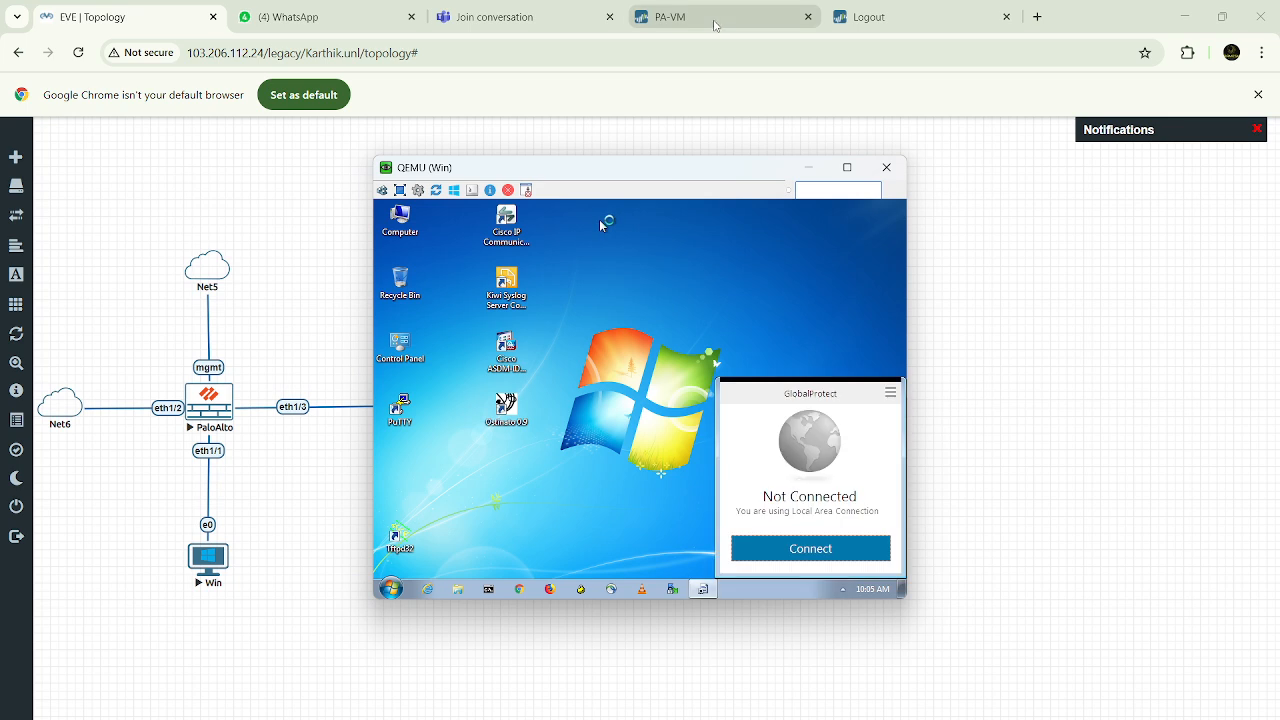
Open the Network and Sharing Center on the Windows host
mouse_move(713, 25)
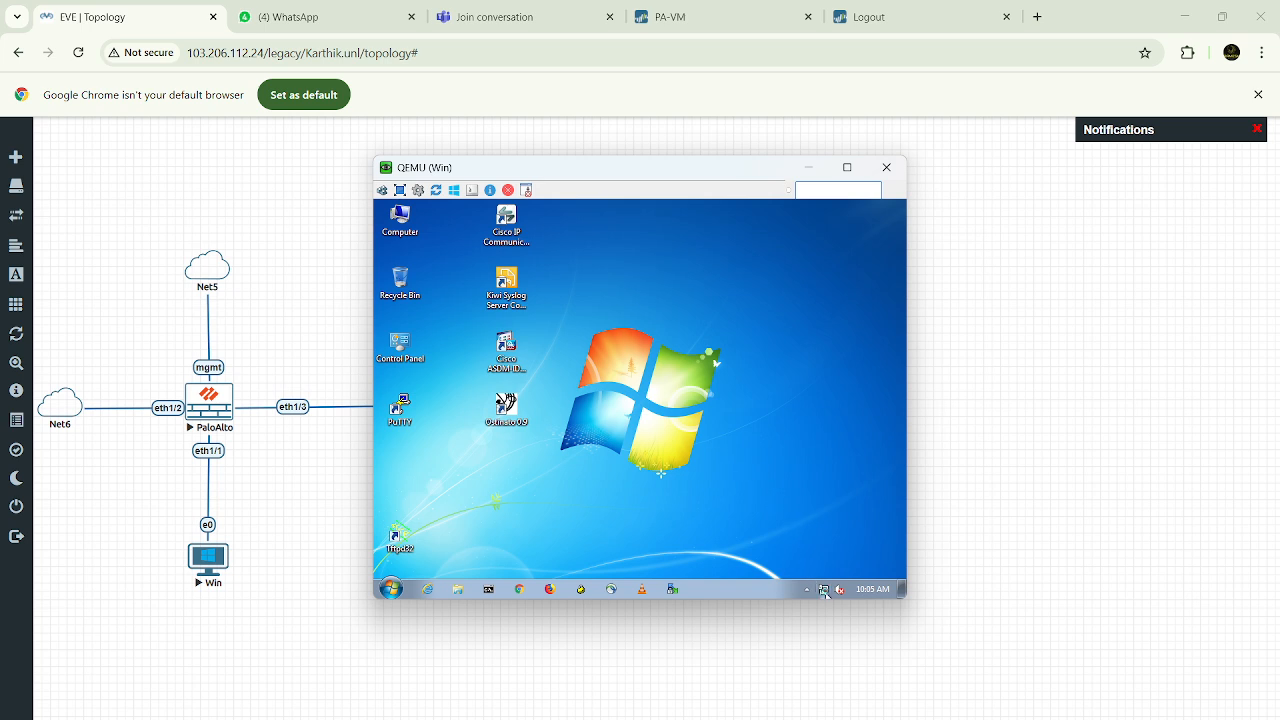
click(824, 590)
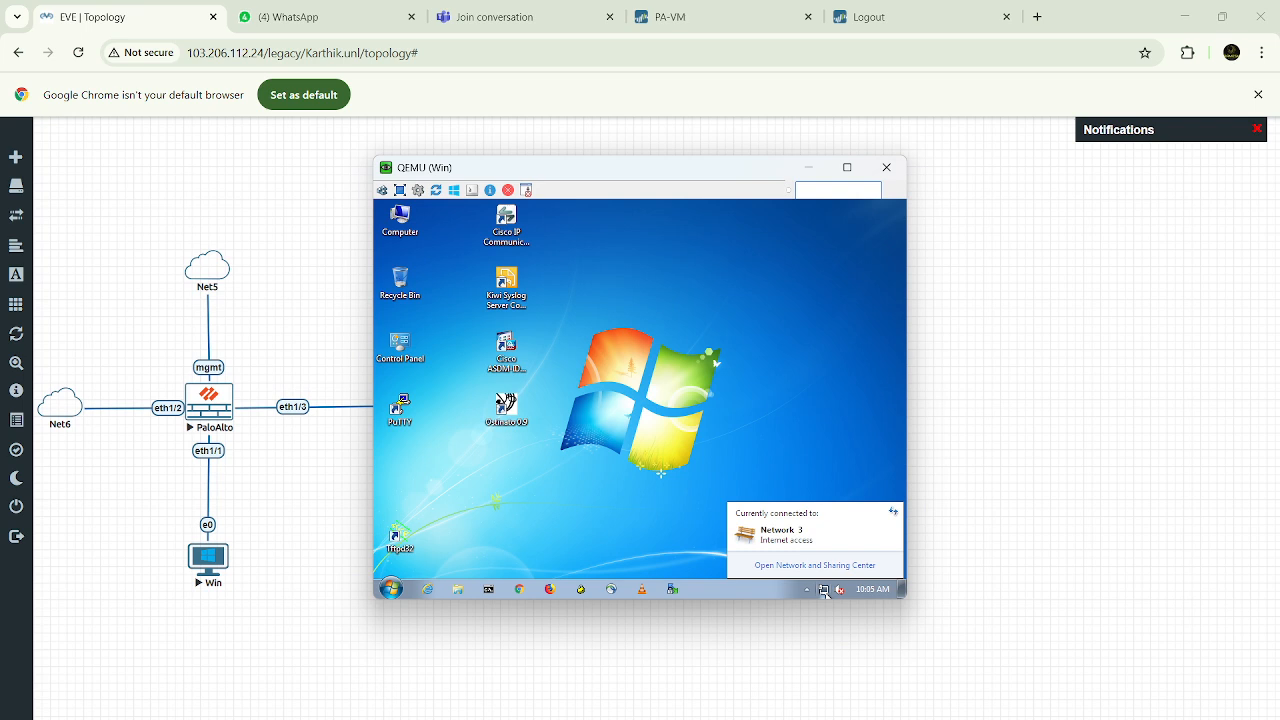
click(822, 567)
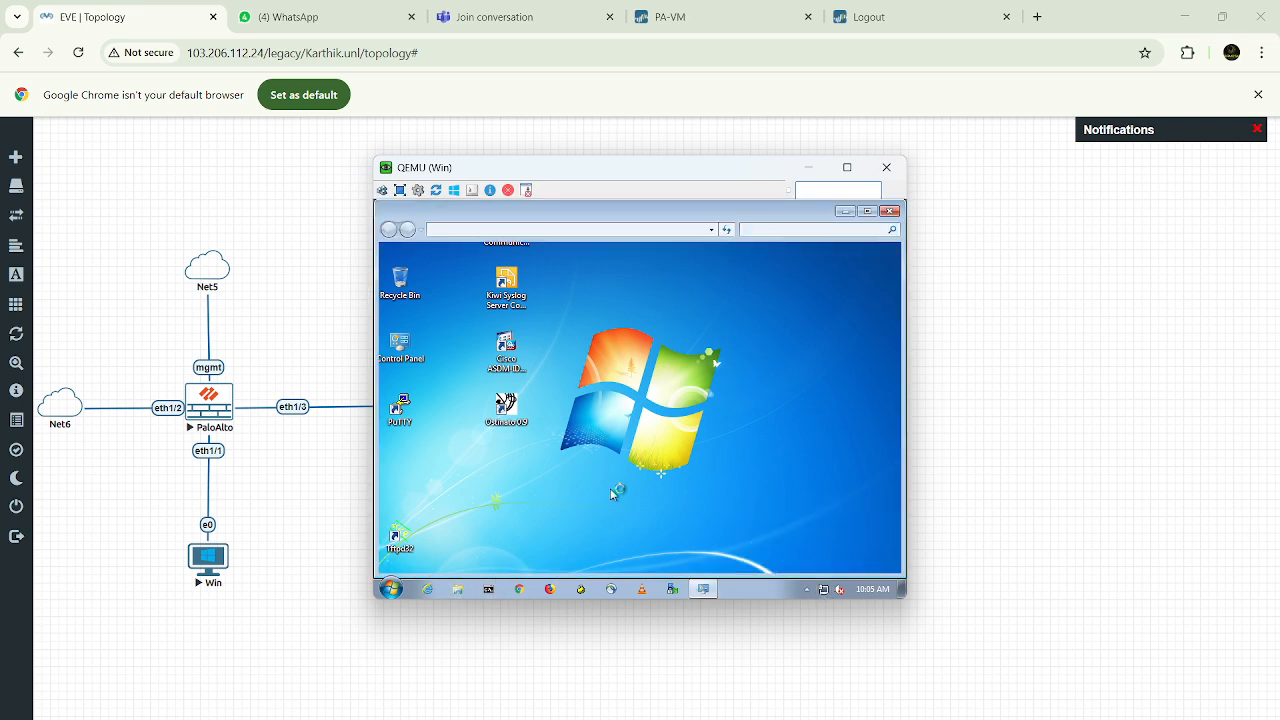
Check the Windows host's IP configuration with ipconfig in a Command Prompt, and return to the EVE topology
click(489, 591)
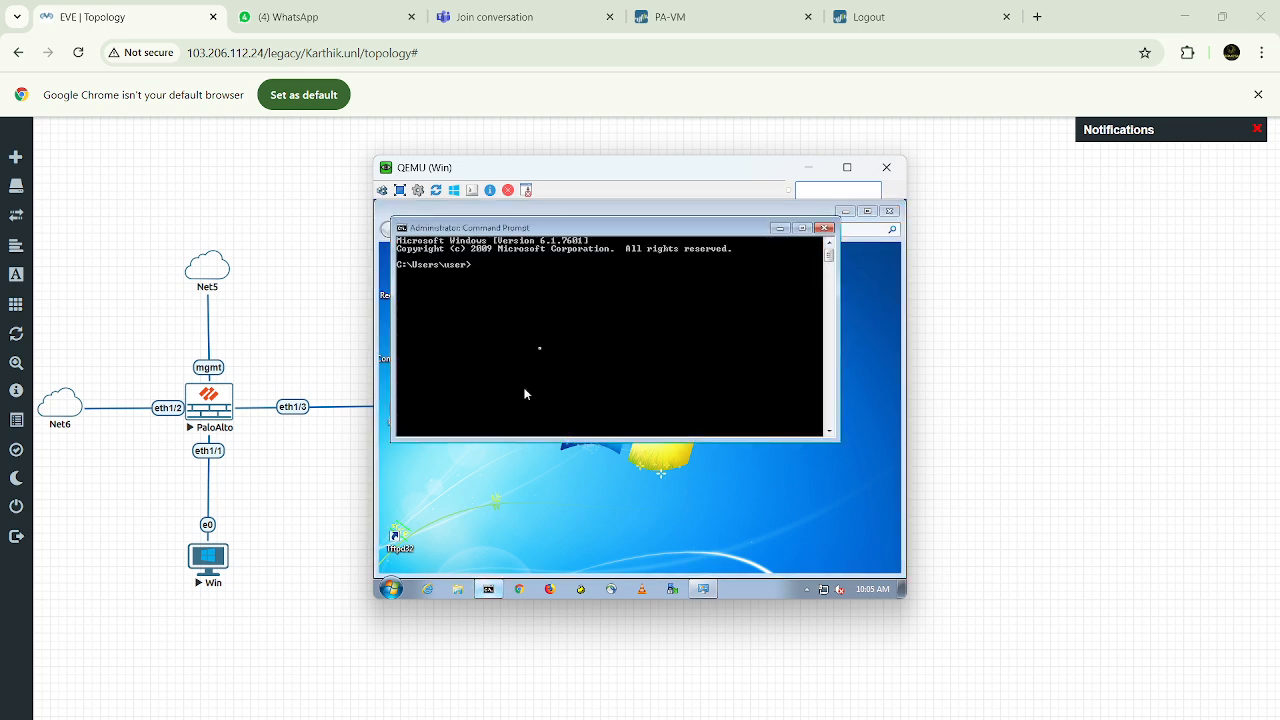
key(Return)
key(Return)
key(Return)
key(Return)
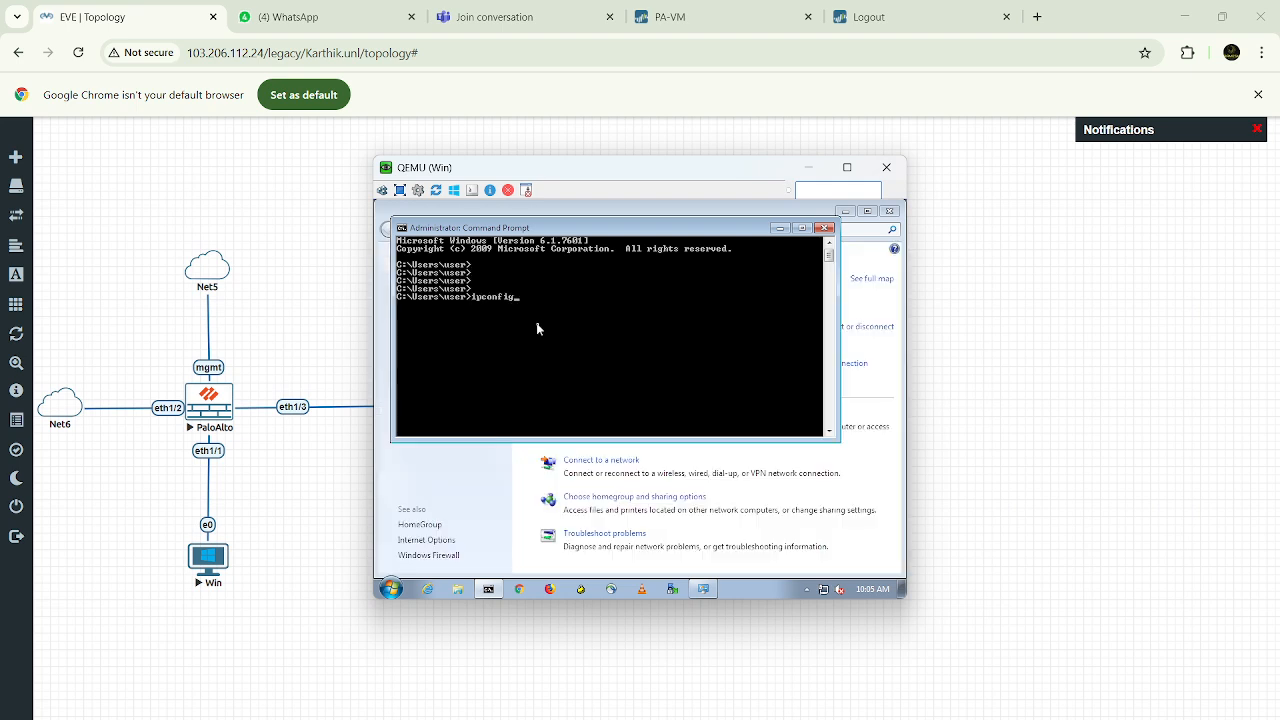
text(ipconfig)
key(Return)
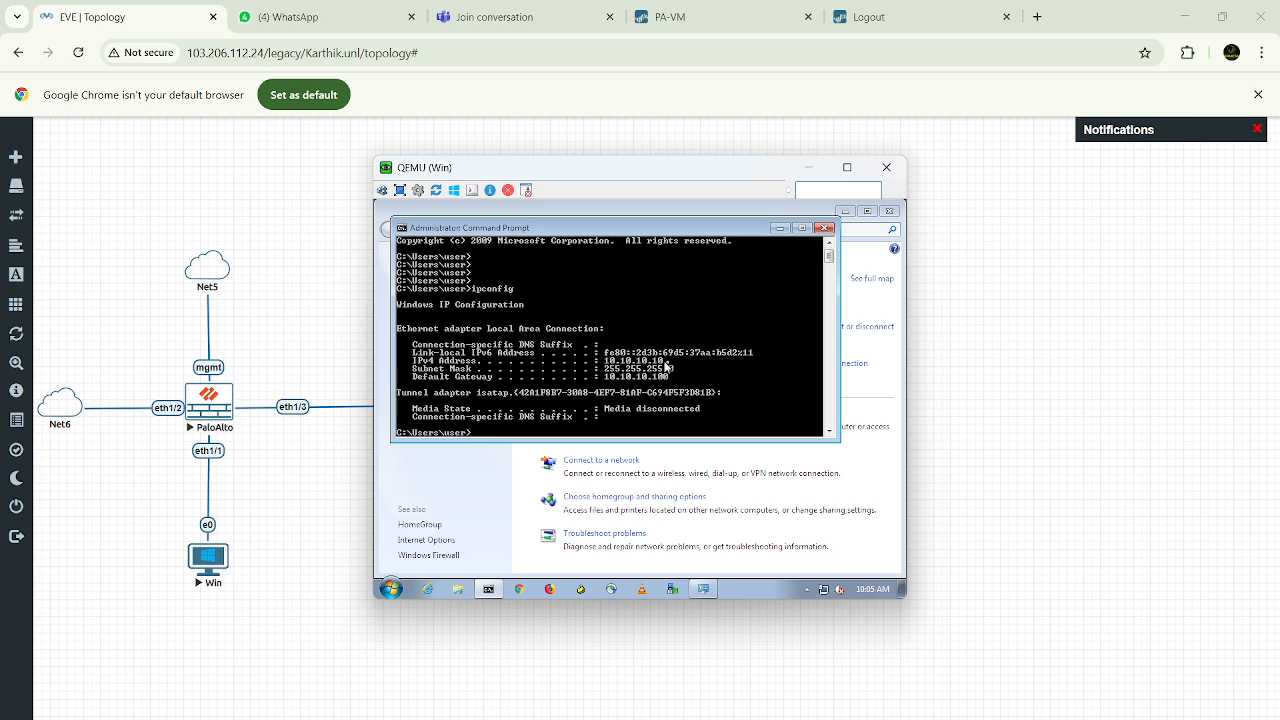
click(293, 297)
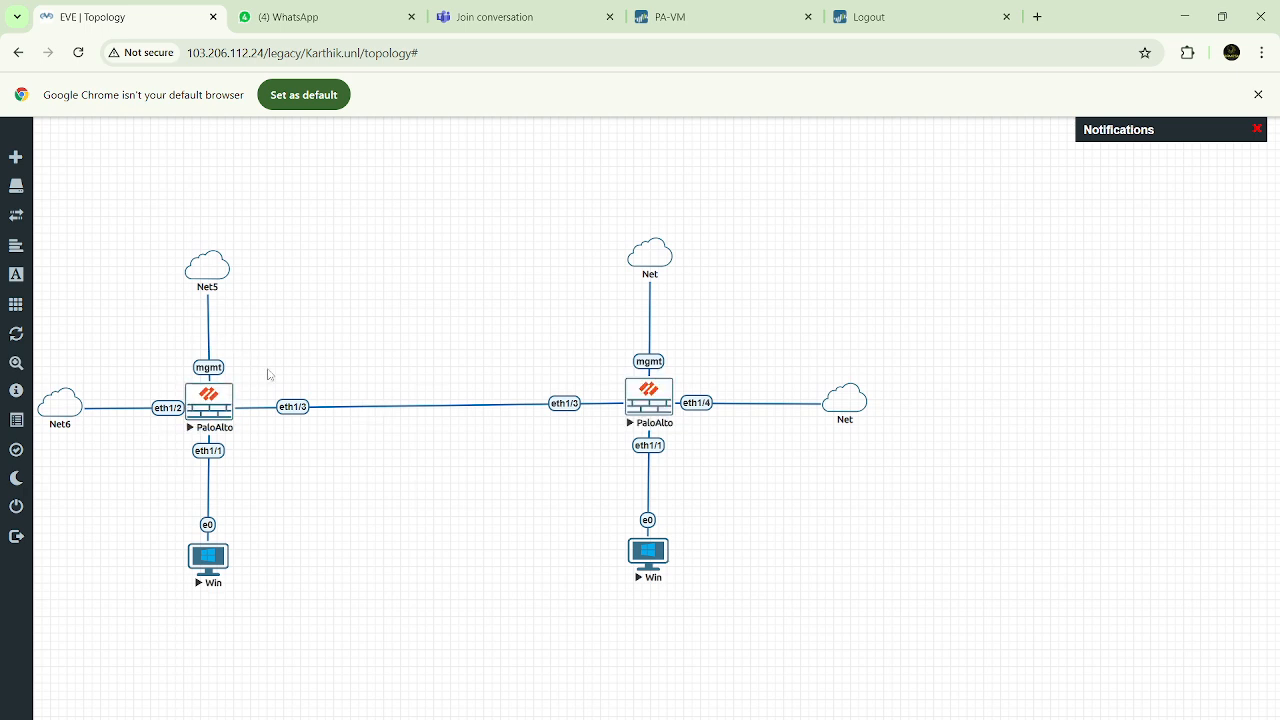
Switch to the PA-VM firewall and open the settings of the default virtual router
click(720, 17)
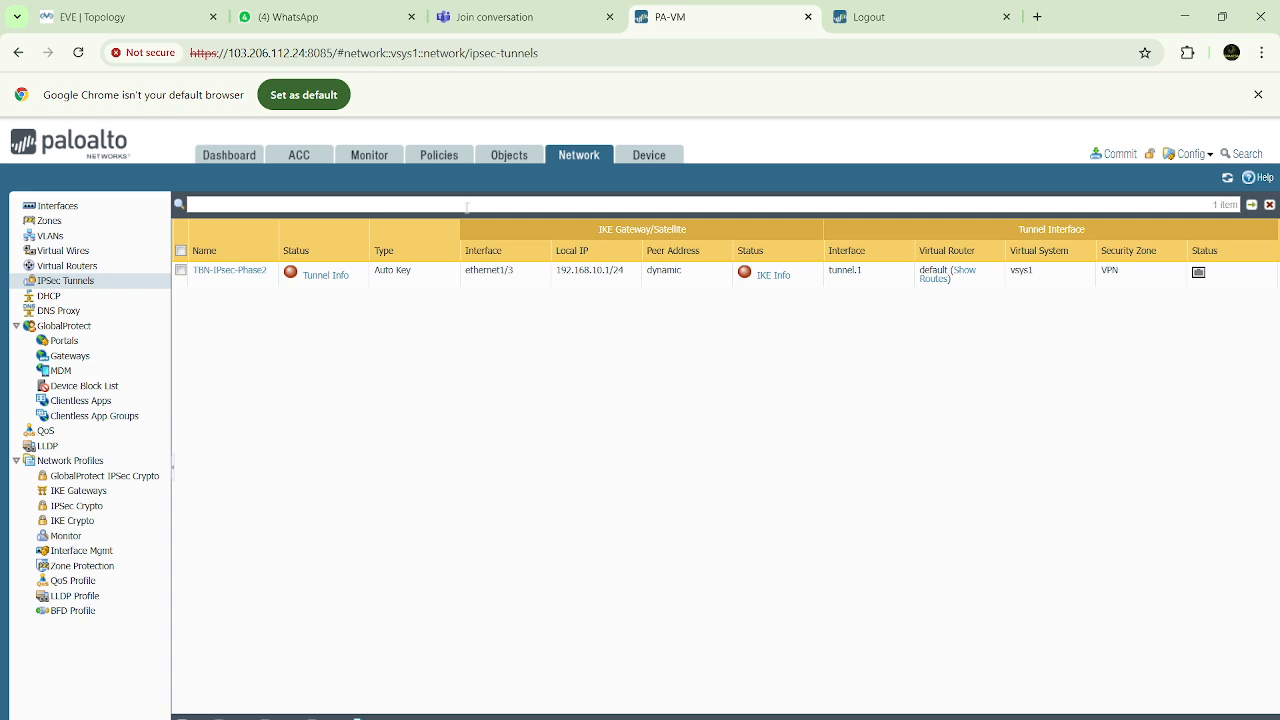
click(95, 271)
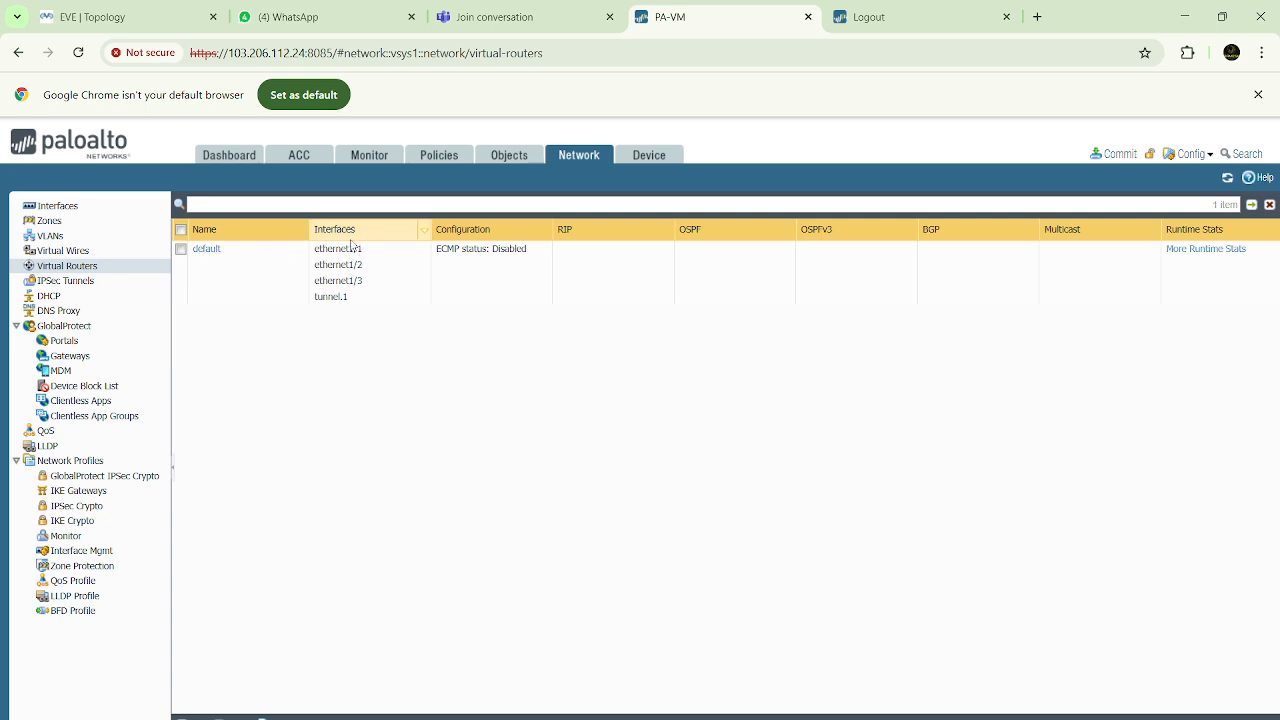
click(206, 249)
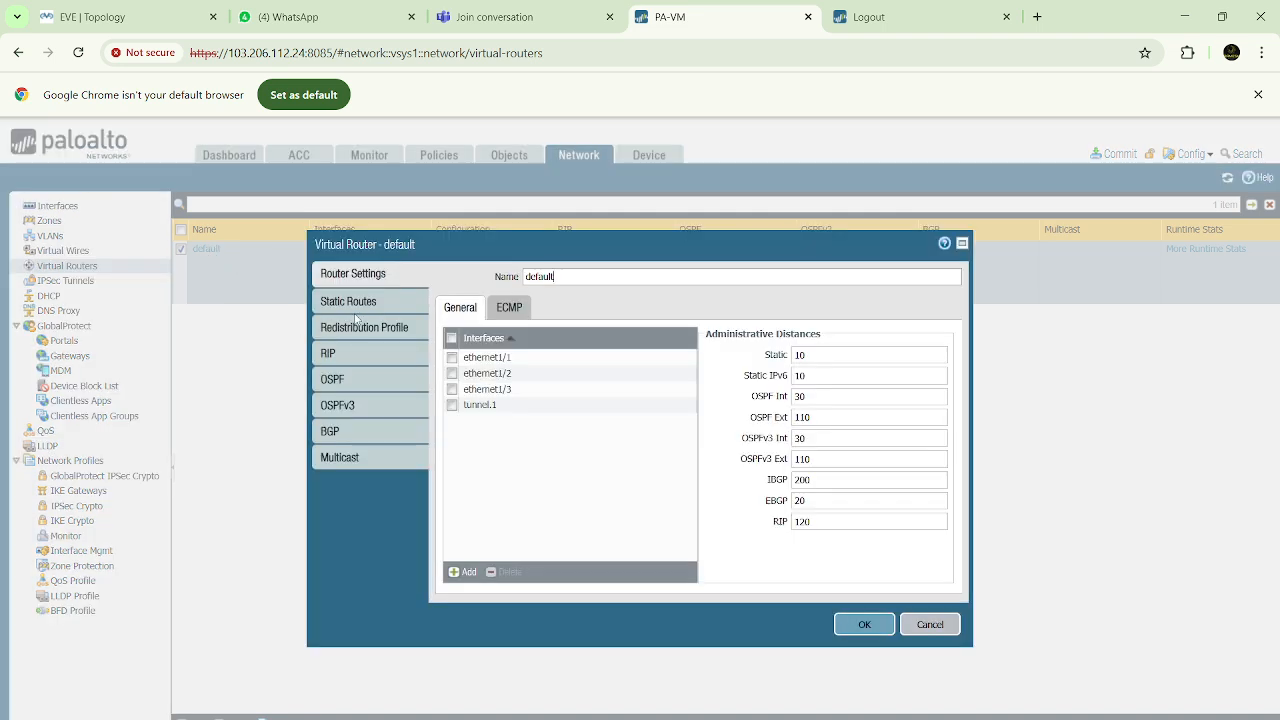
Look through the default virtual router's static route, redistribution profile, RIP, OSPF and BGP settings
click(371, 299)
click(371, 328)
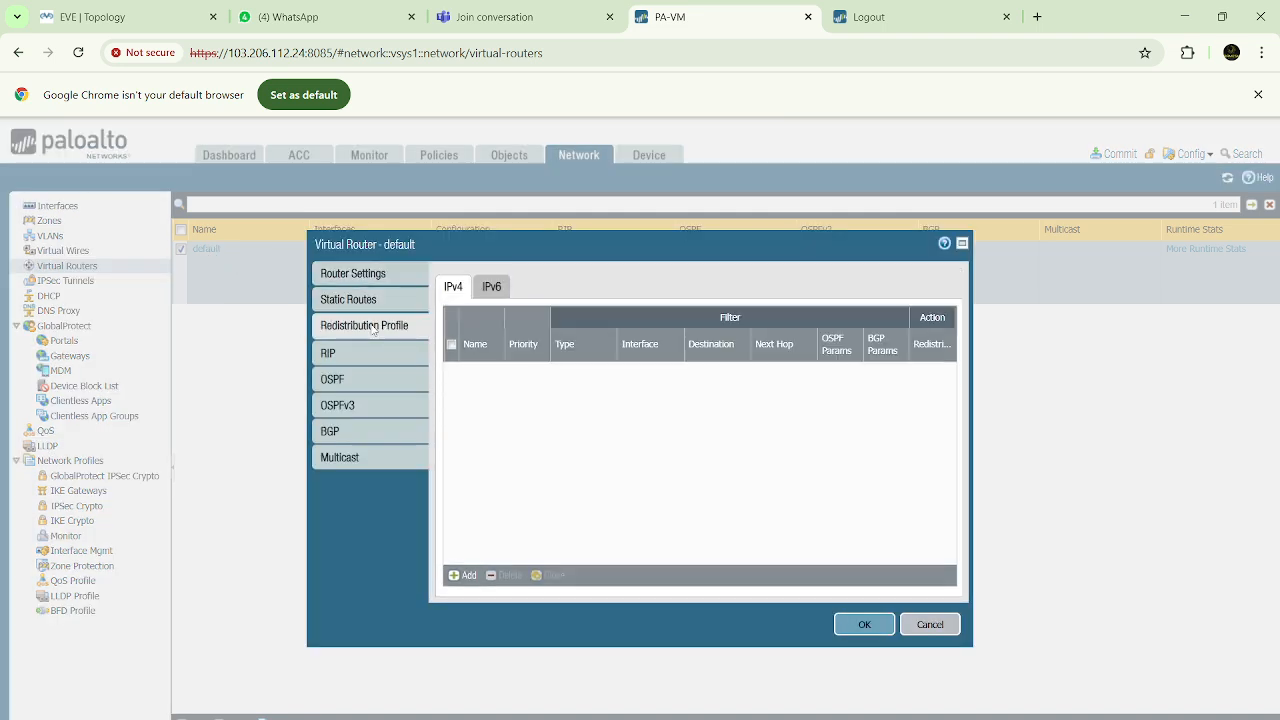
click(359, 356)
click(359, 379)
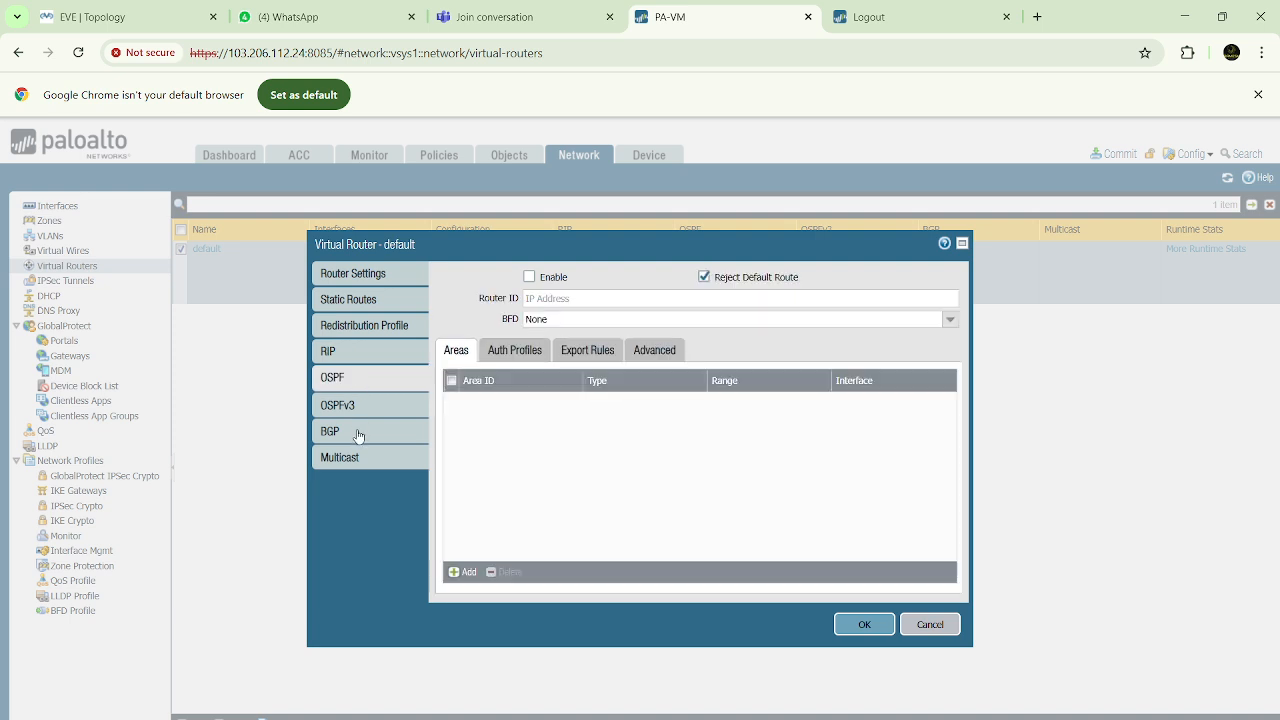
click(358, 432)
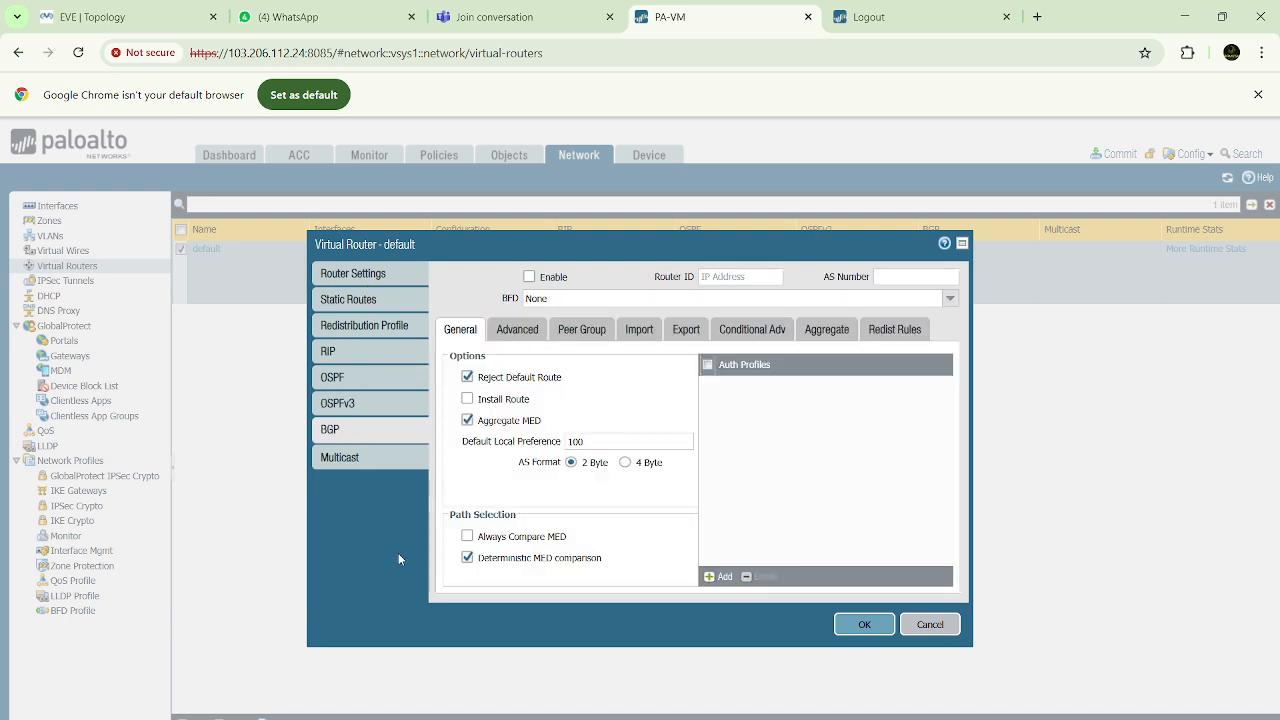
Add an IPv4 static route named Dest-10.10.10.0 with destination 10.10.10.0/24 to the default virtual router
click(357, 300)
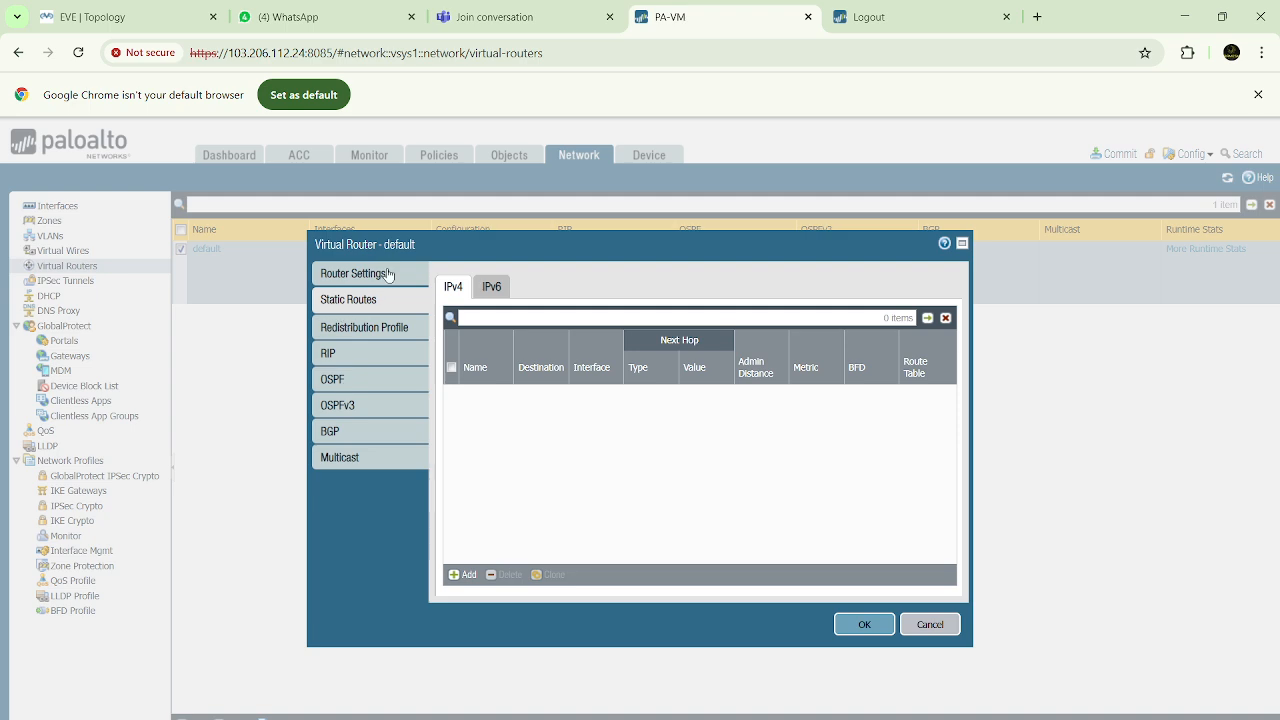
click(465, 574)
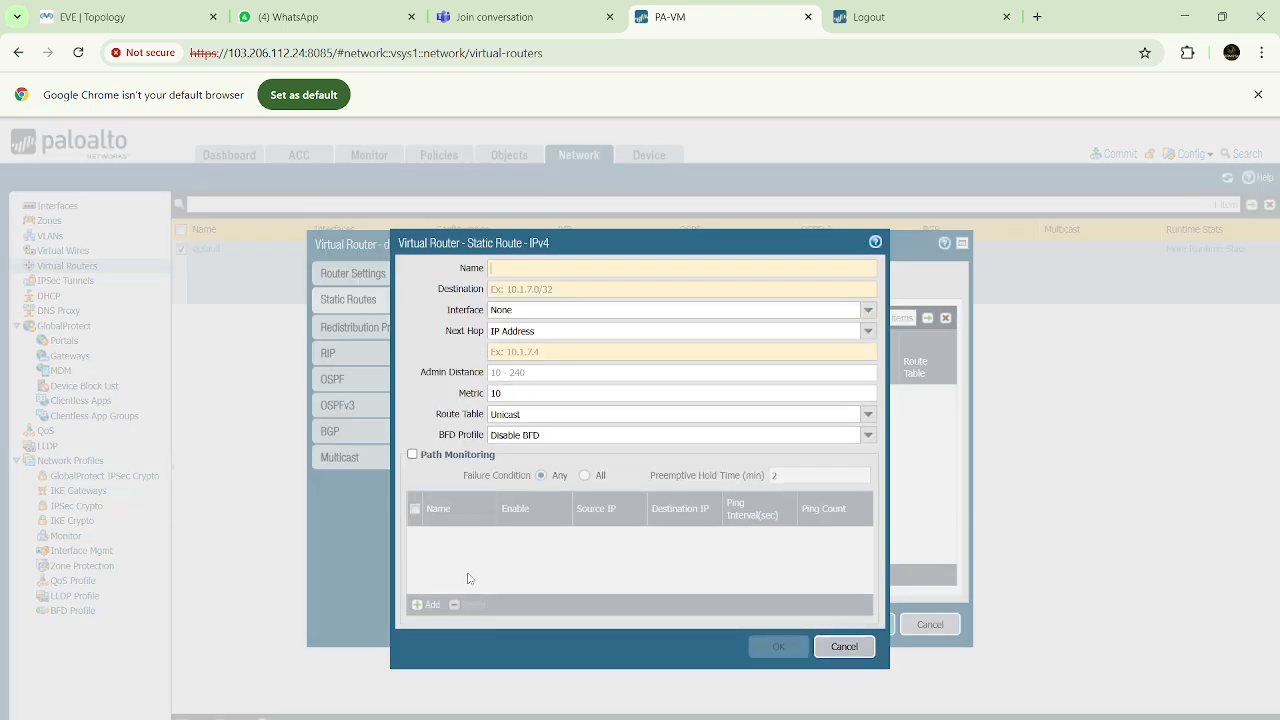
click(547, 268)
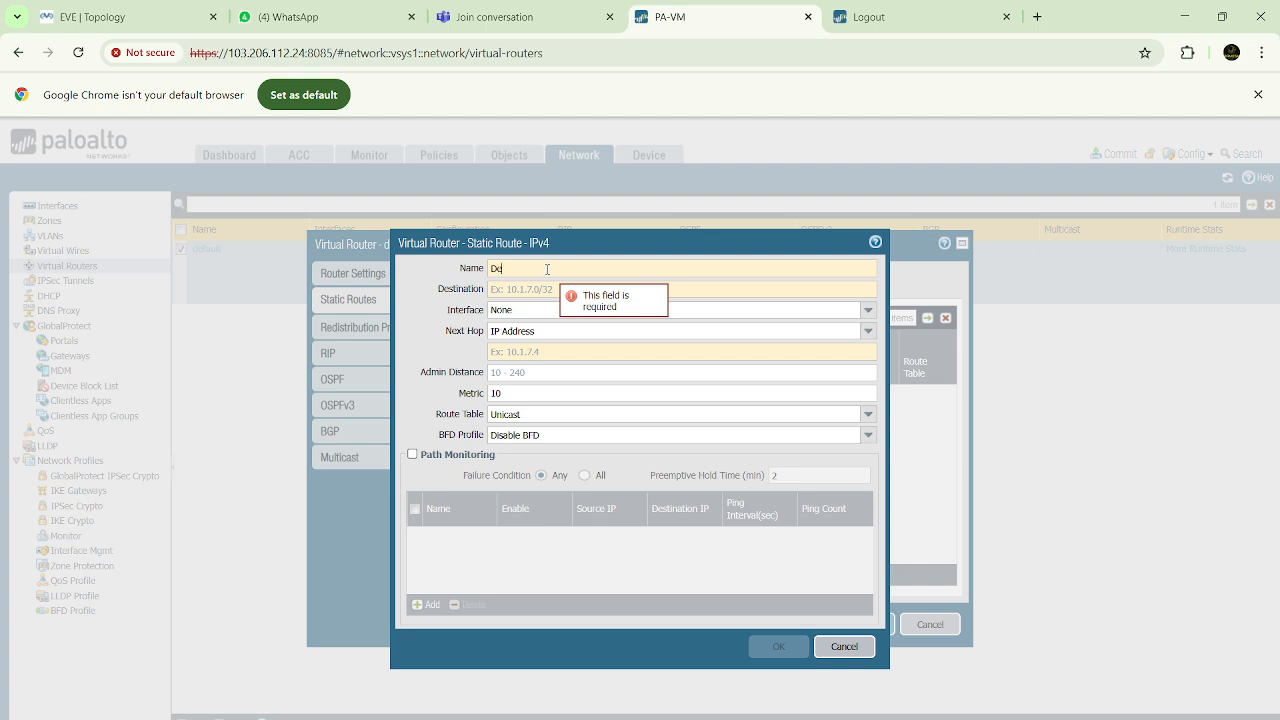
text(Dest-10.10.10.0)
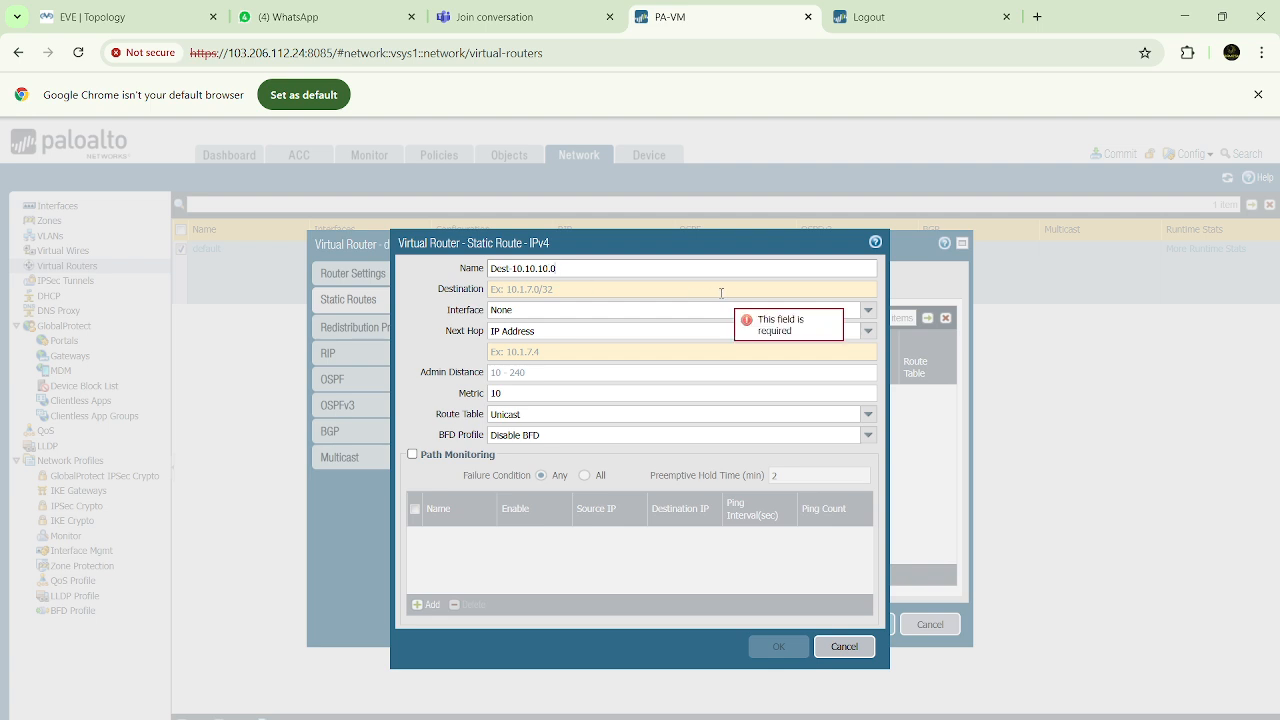
click(721, 290)
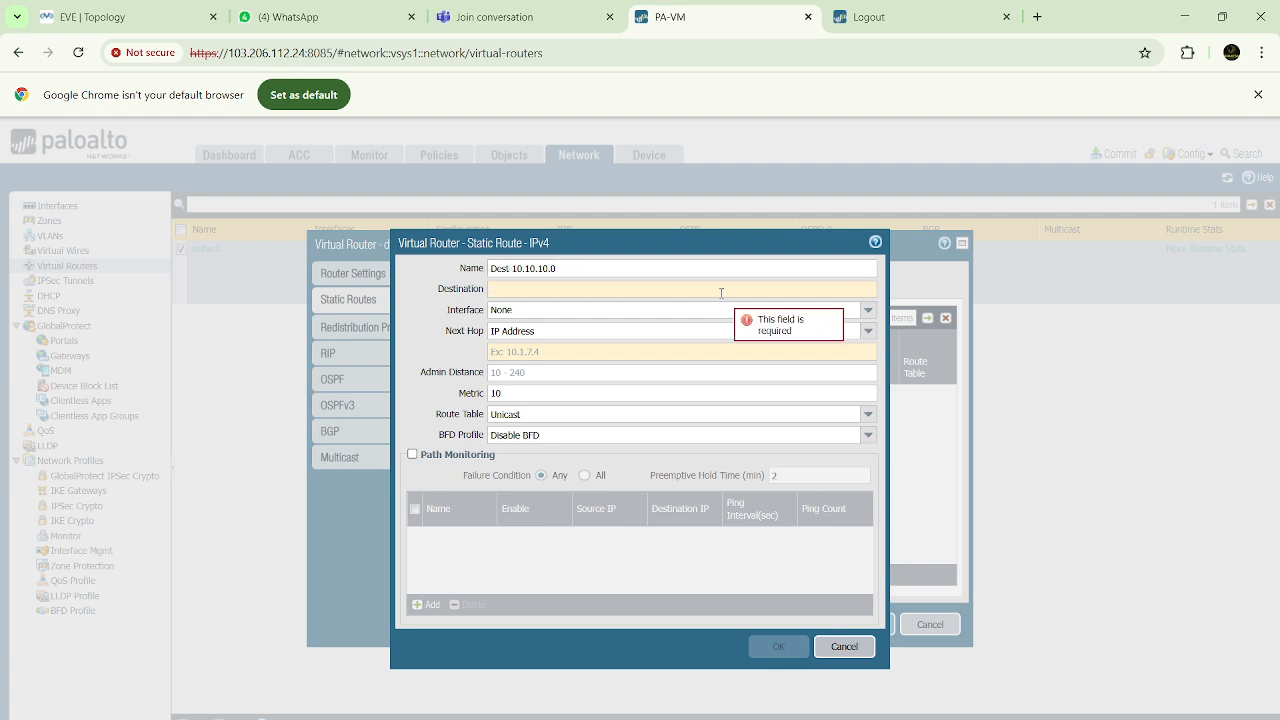
text(10.10.10.)
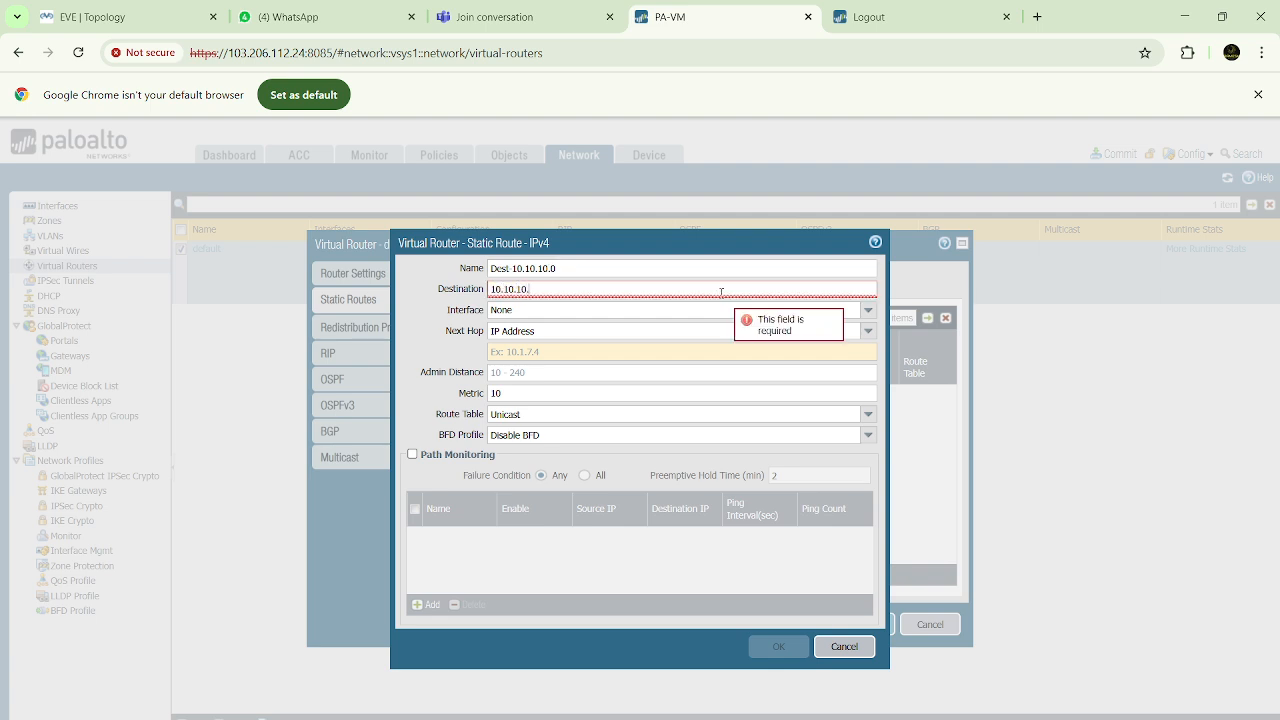
text(0/24)
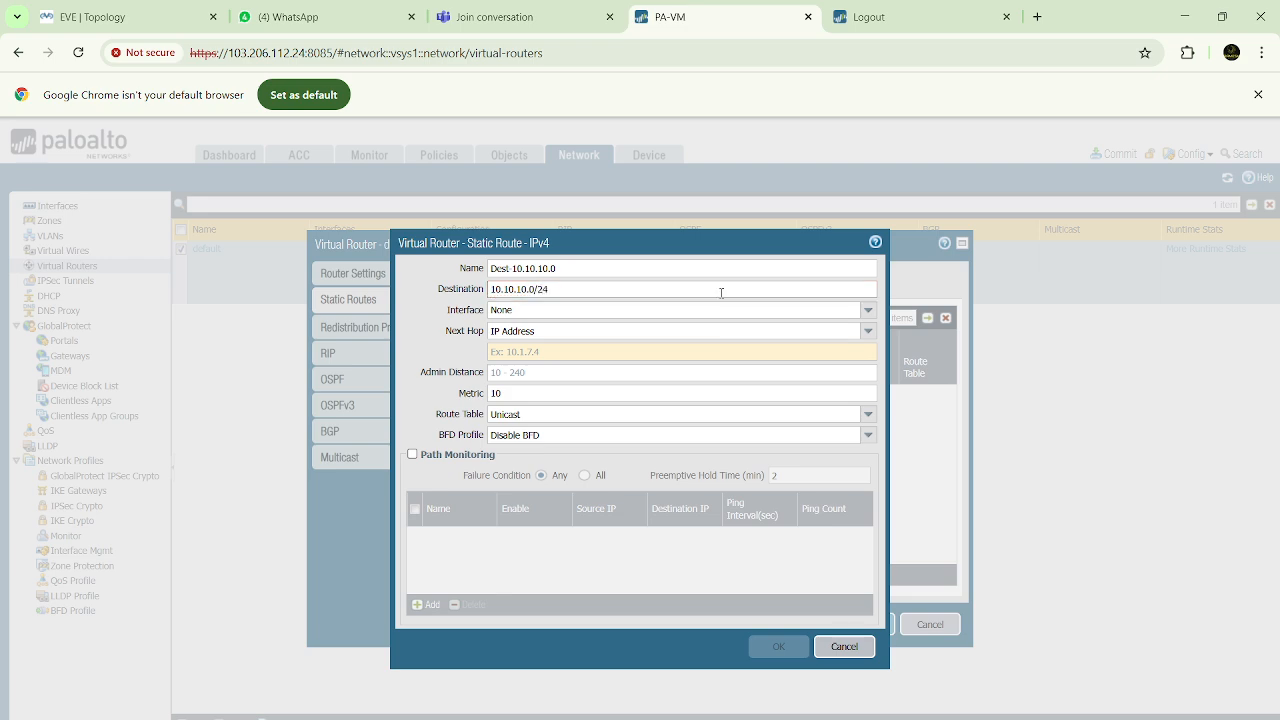
Set the static route's interface to tunnel.1 and its next hop to None
click(870, 312)
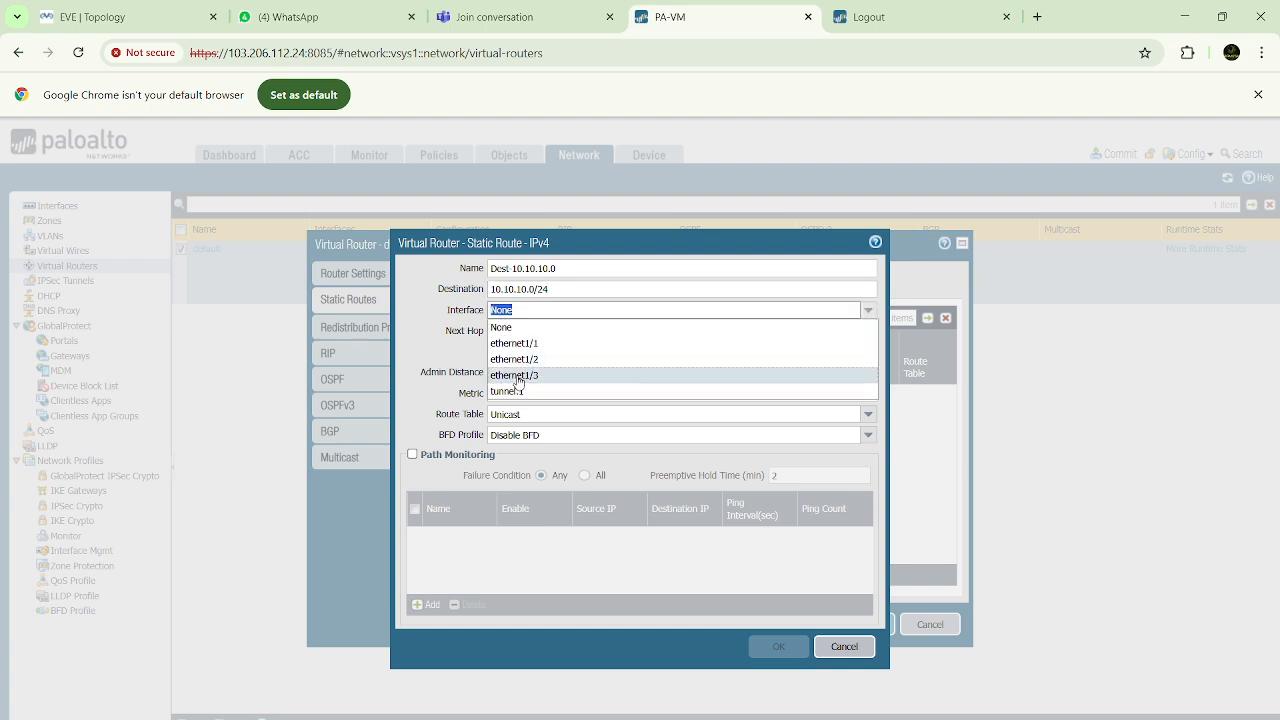
click(505, 392)
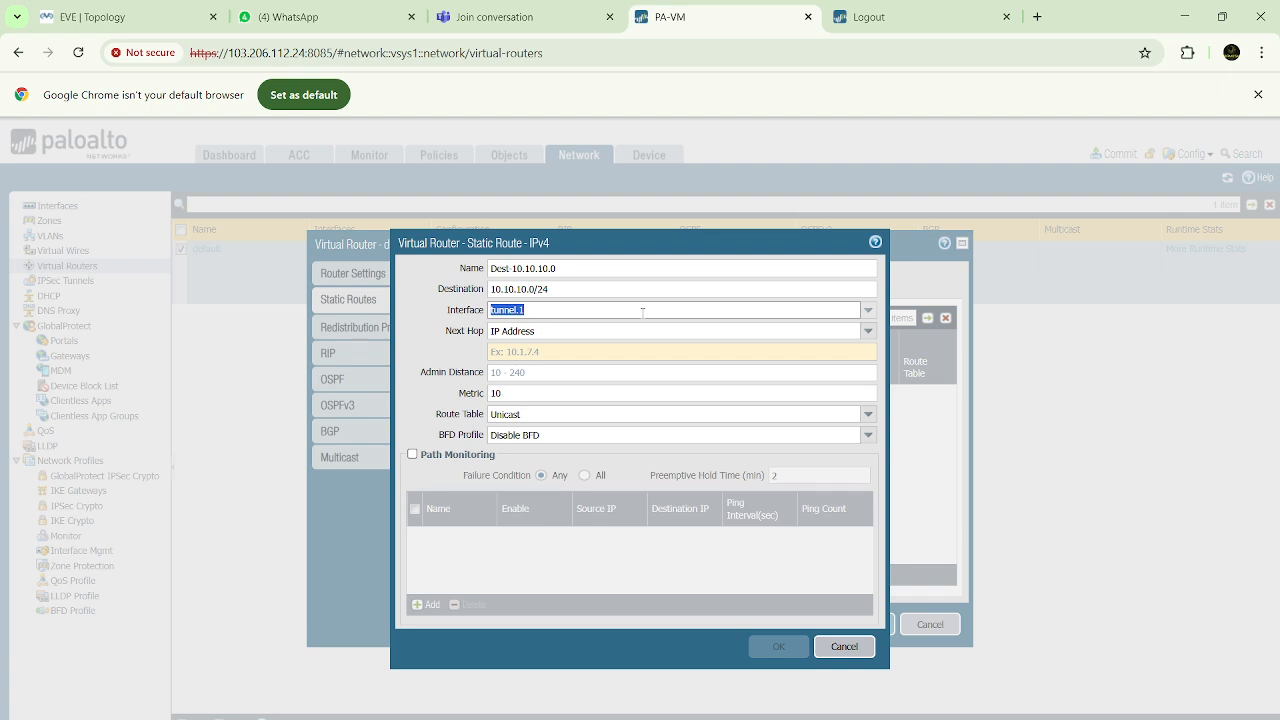
click(588, 311)
drag(528, 310, 489, 310)
click(536, 310)
drag(529, 310, 489, 310)
click(535, 310)
mouse_move(543, 310)
mouse_down()
mouse_move(489, 312)
mouse_move(540, 309)
mouse_up()
click(531, 310)
click(521, 310)
click(868, 331)
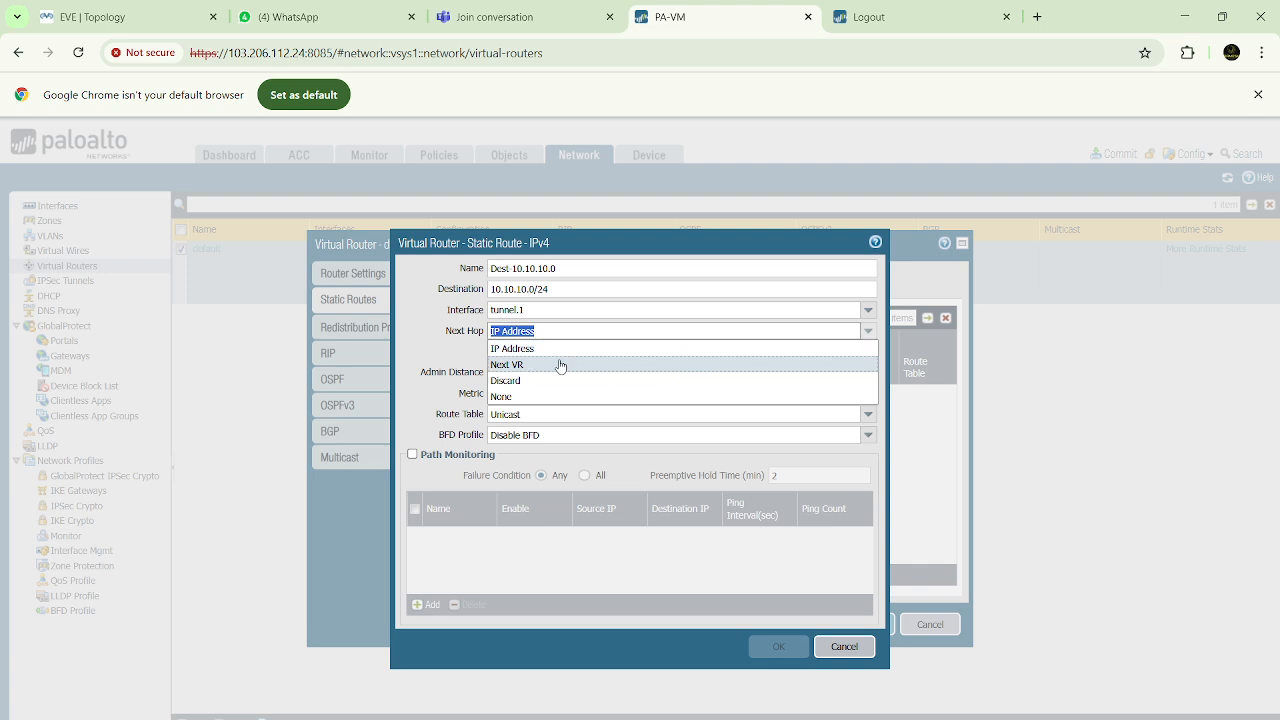
click(503, 396)
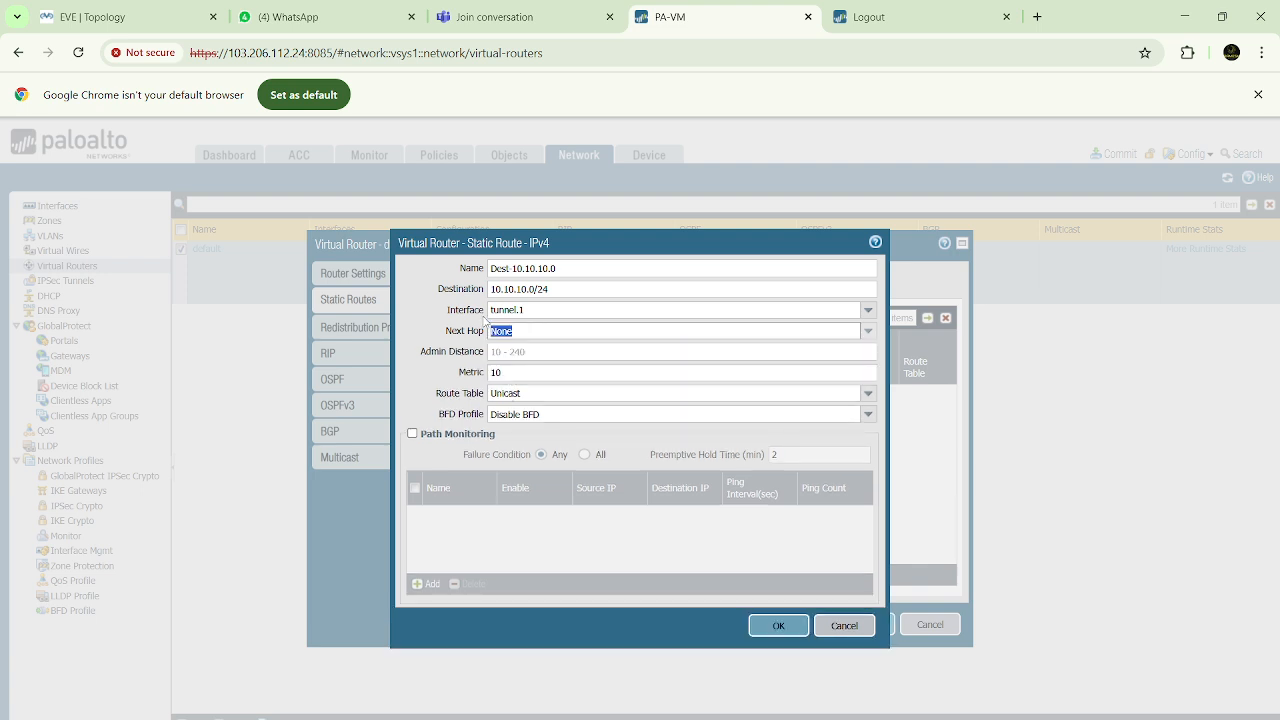
Review the static route's entries against the EVE topology and save the route in the default virtual router
click(491, 310)
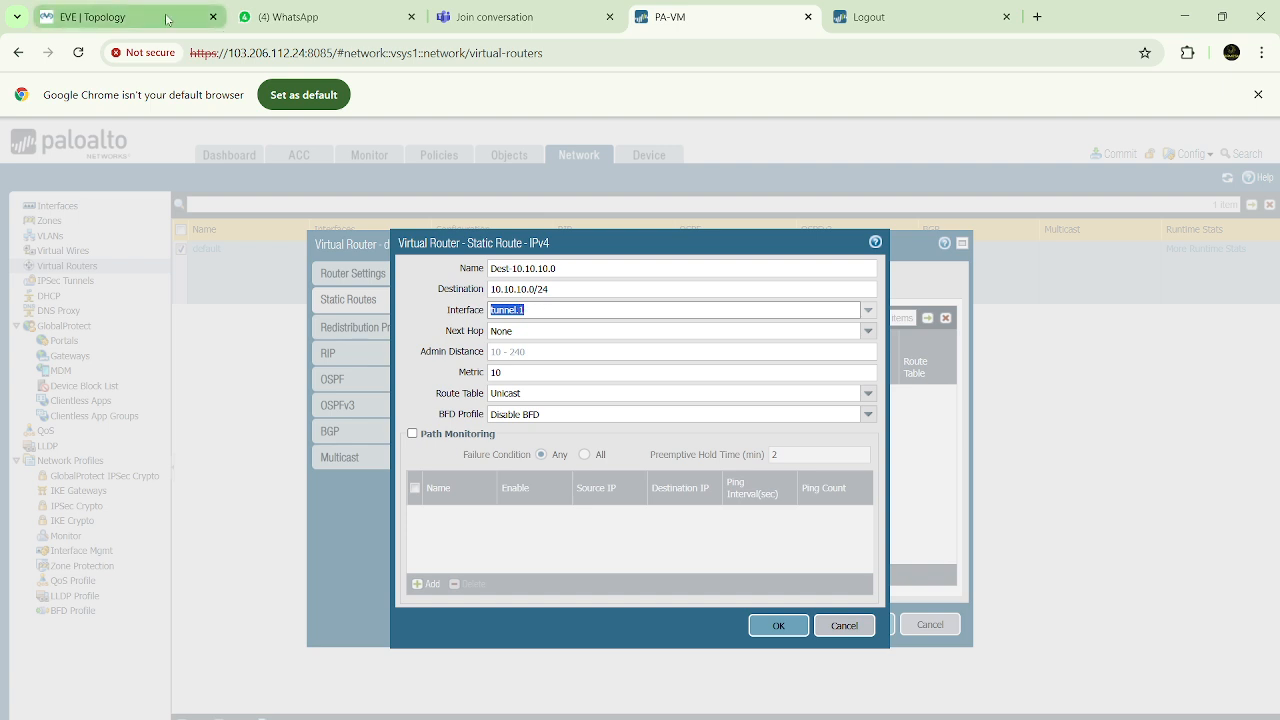
click(130, 16)
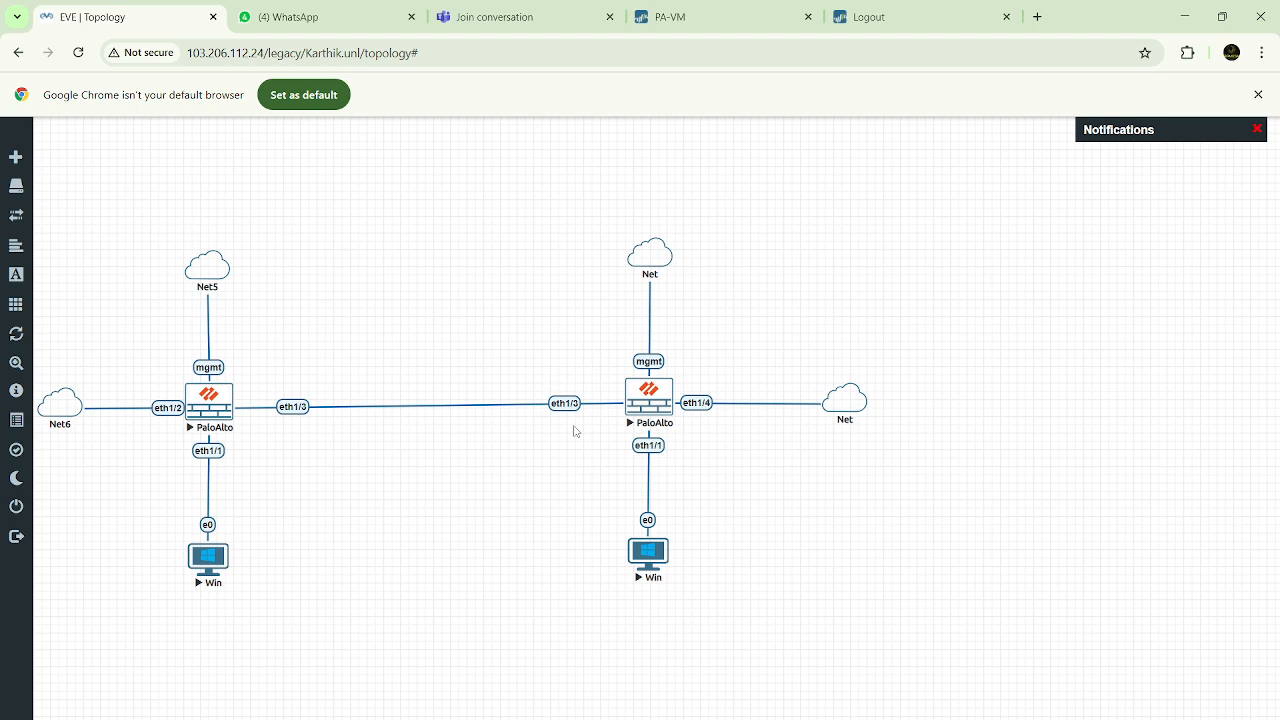
click(705, 18)
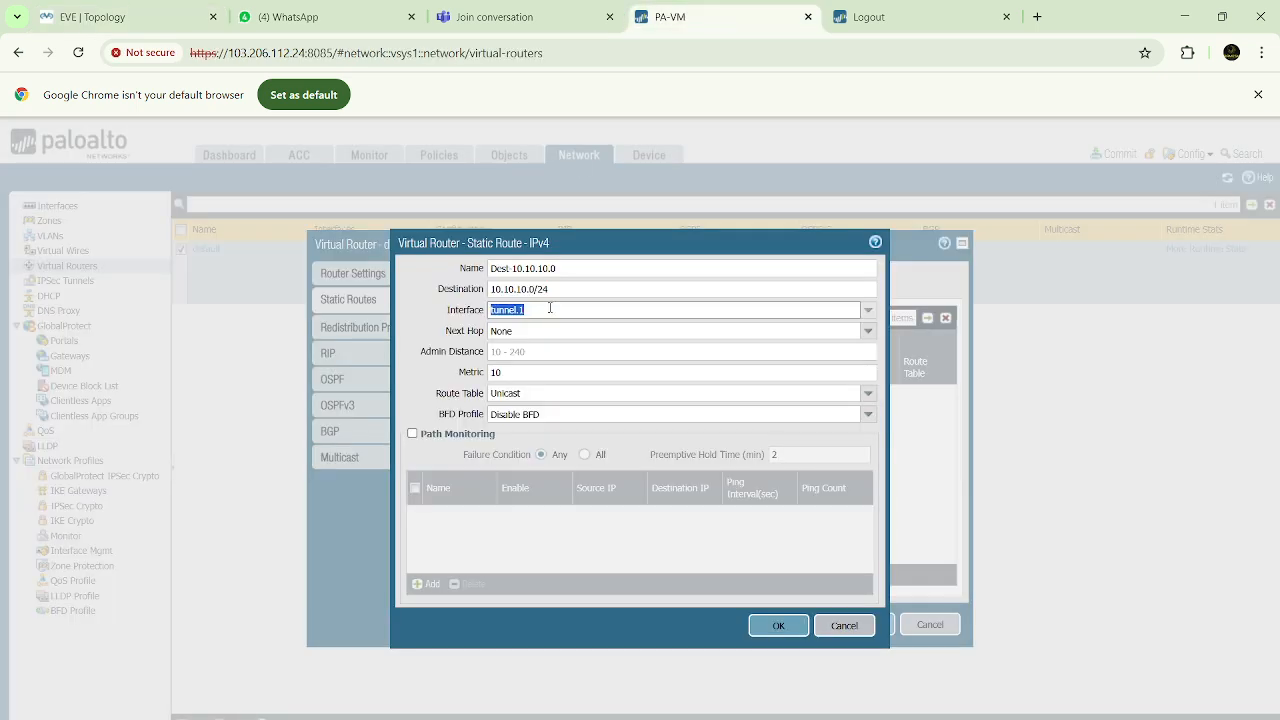
drag(447, 331, 540, 328)
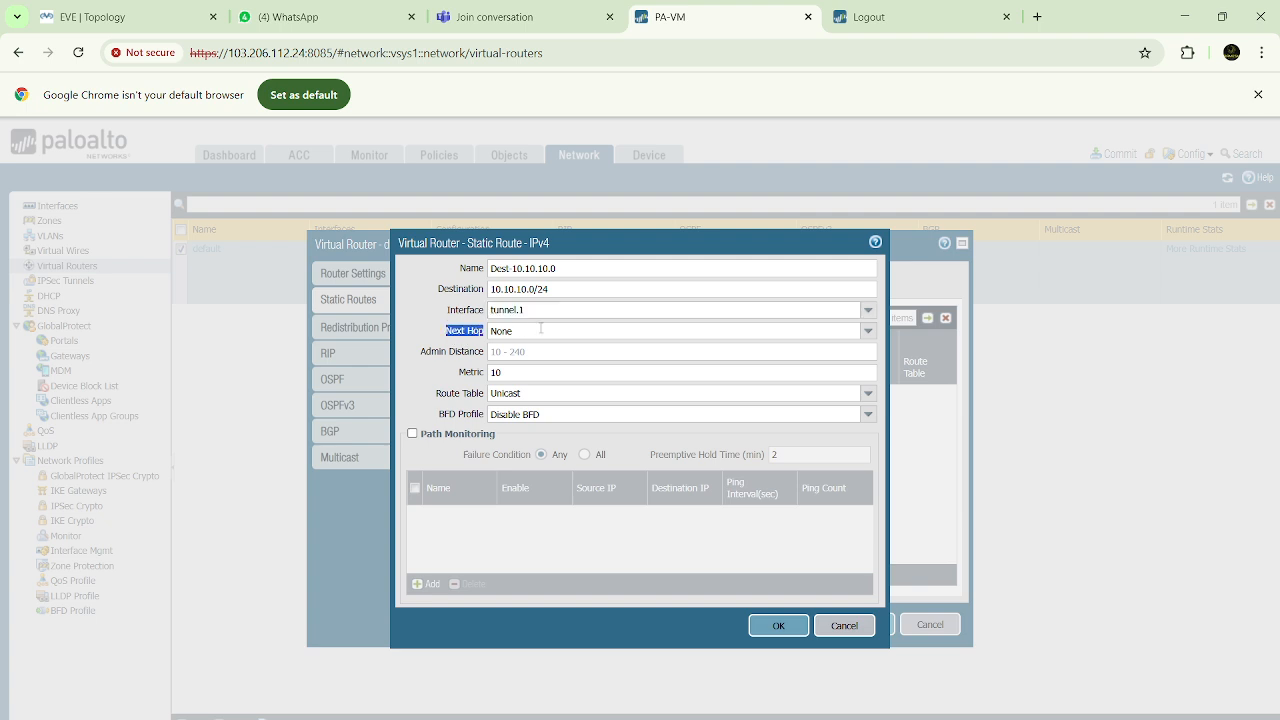
drag(491, 268, 559, 316)
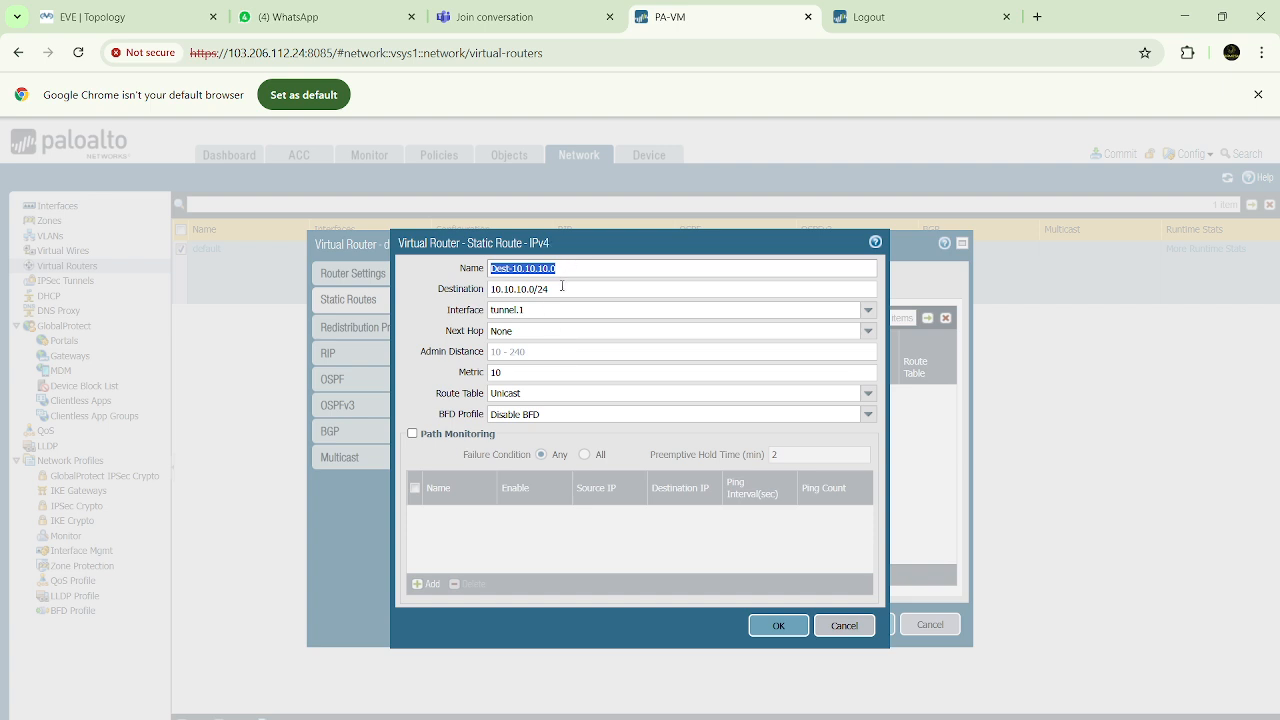
click(562, 288)
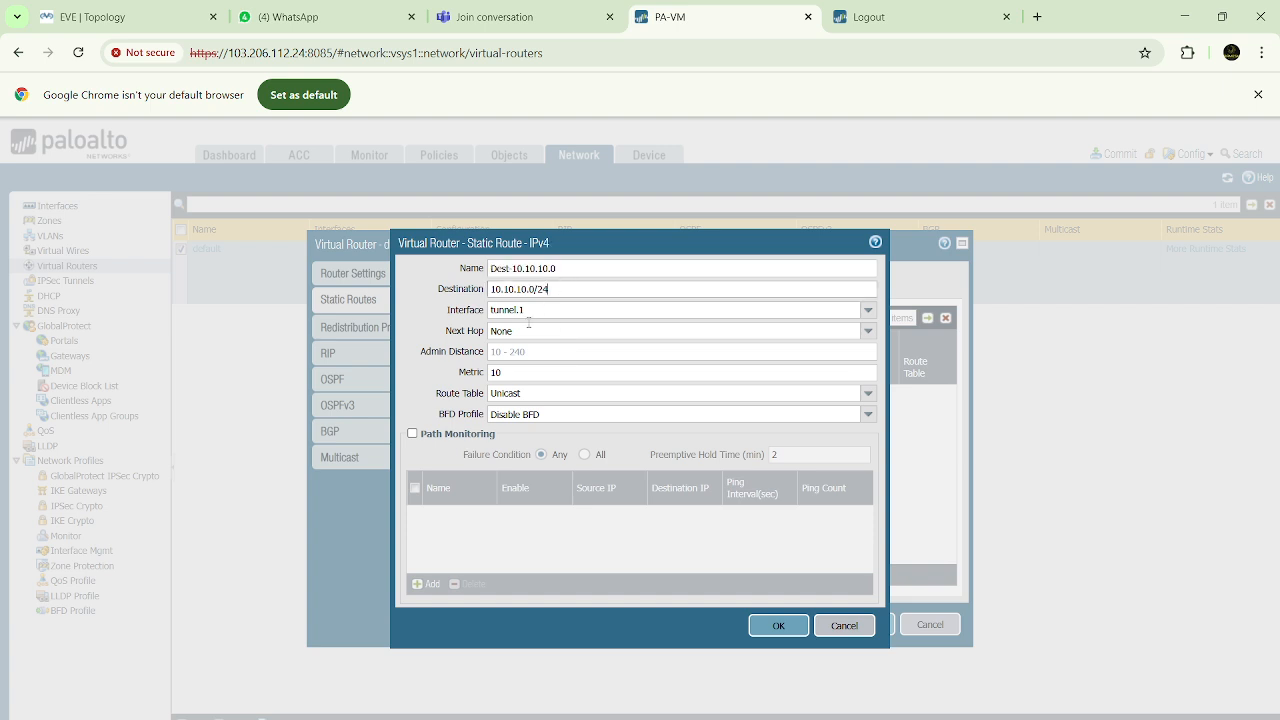
click(531, 311)
click(531, 330)
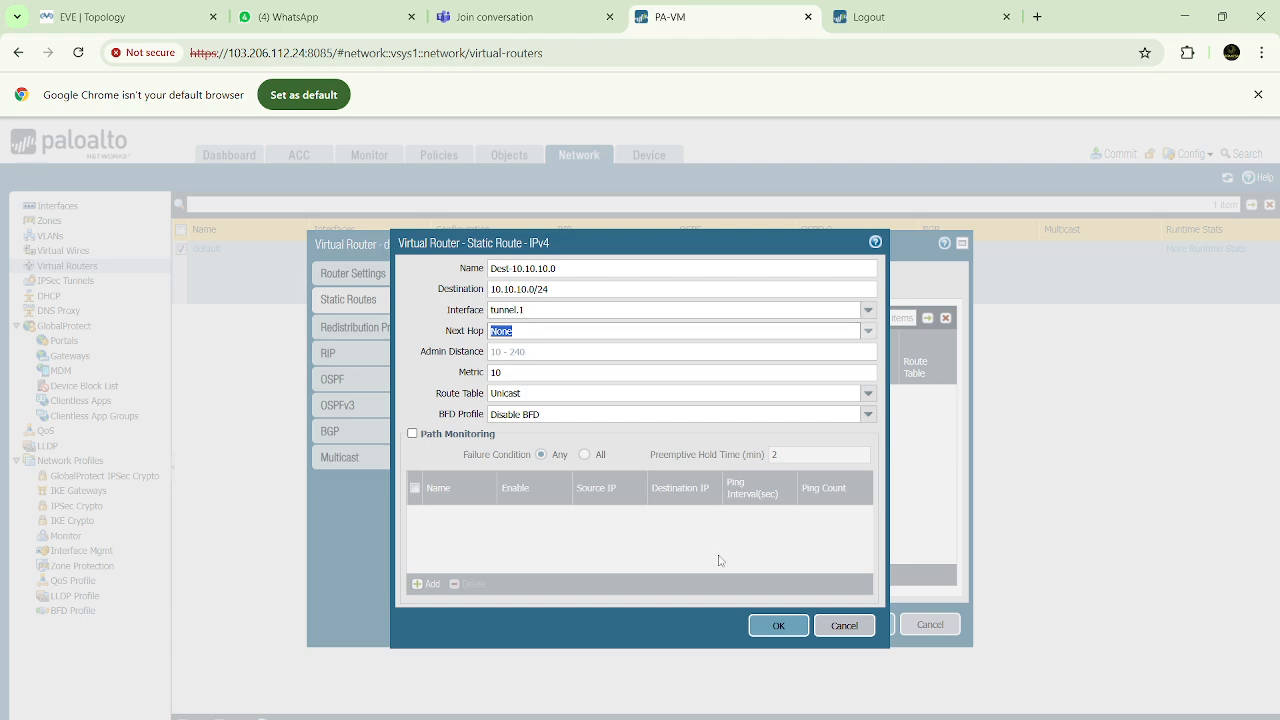
click(770, 627)
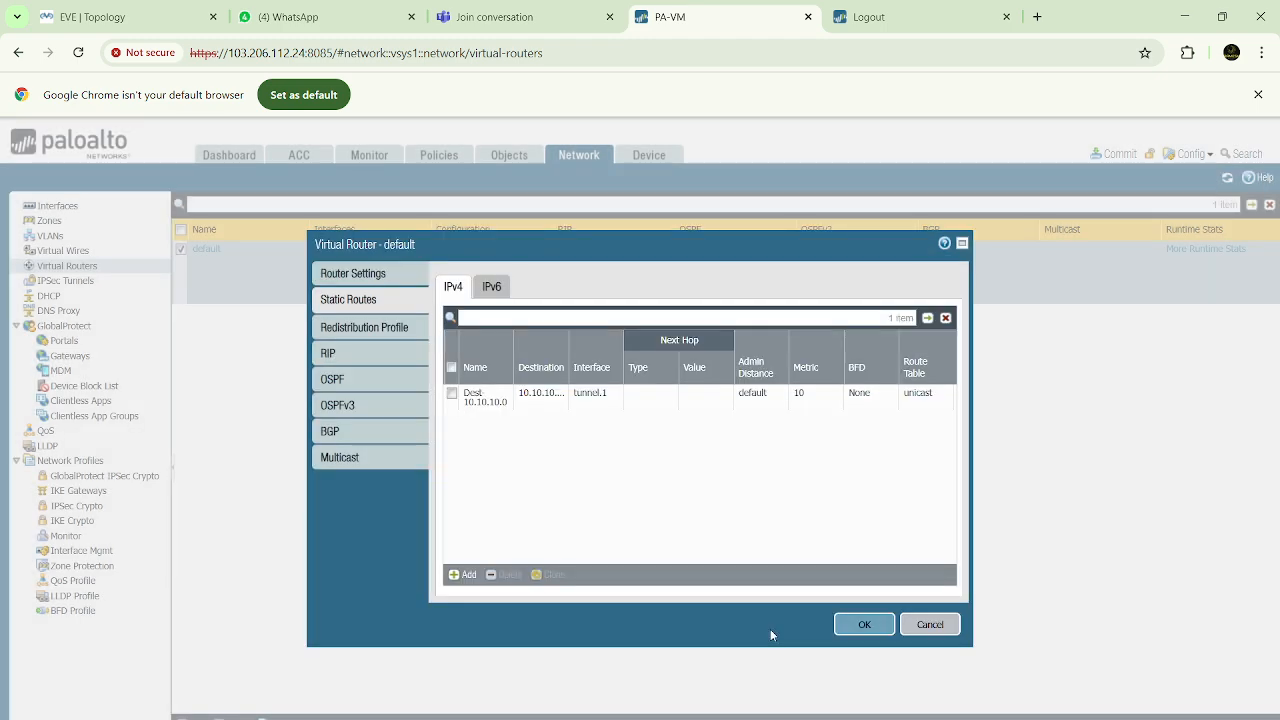
click(865, 626)
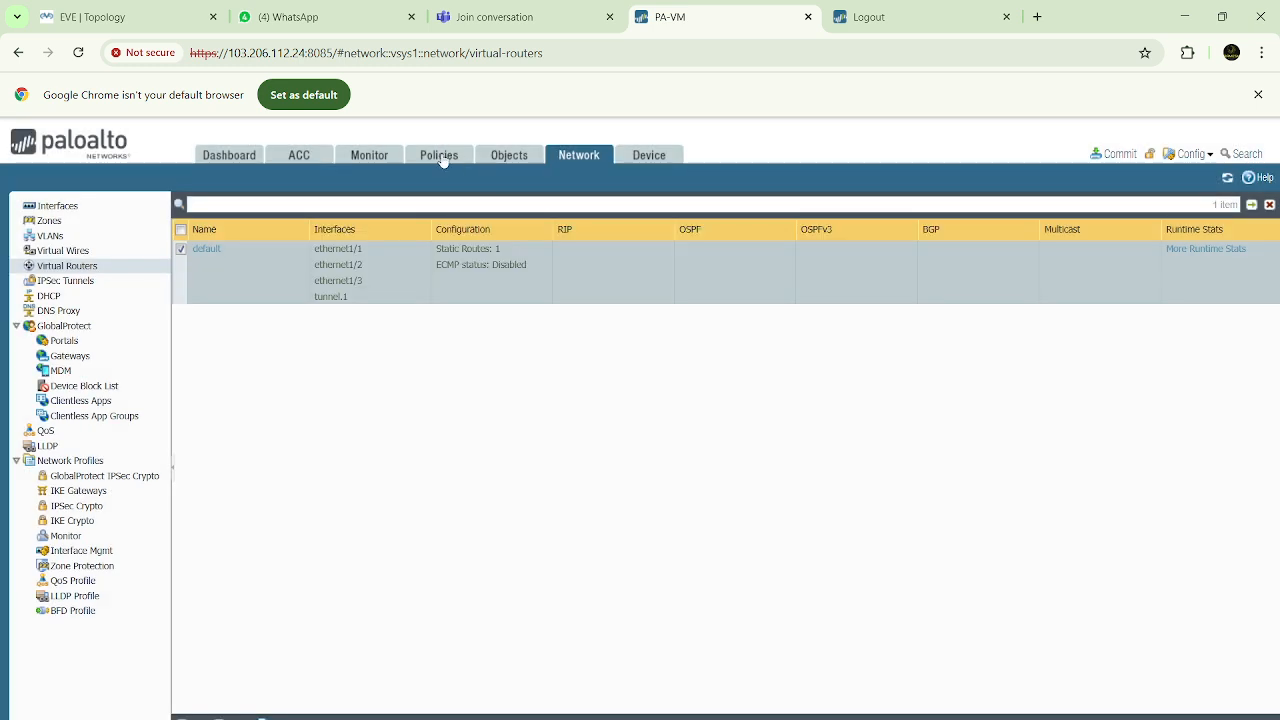
Start a new security policy rule named Inside-VPN with the universal rule type
click(441, 157)
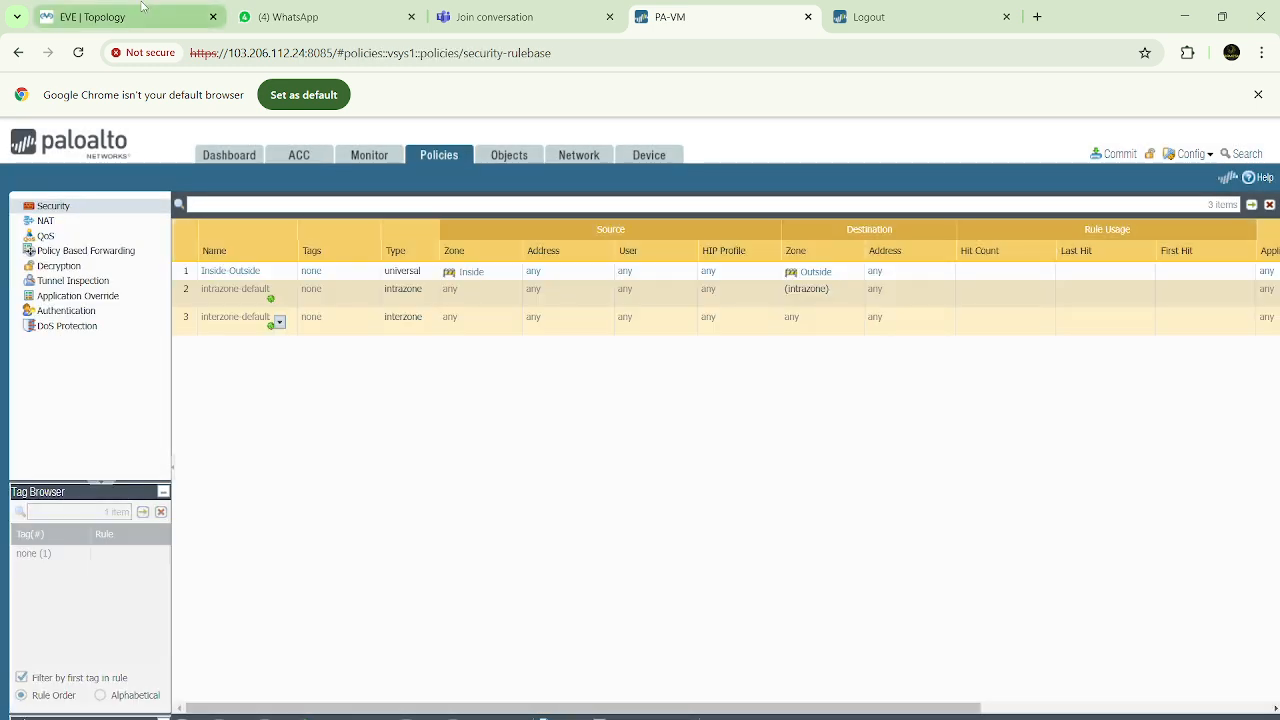
click(139, 22)
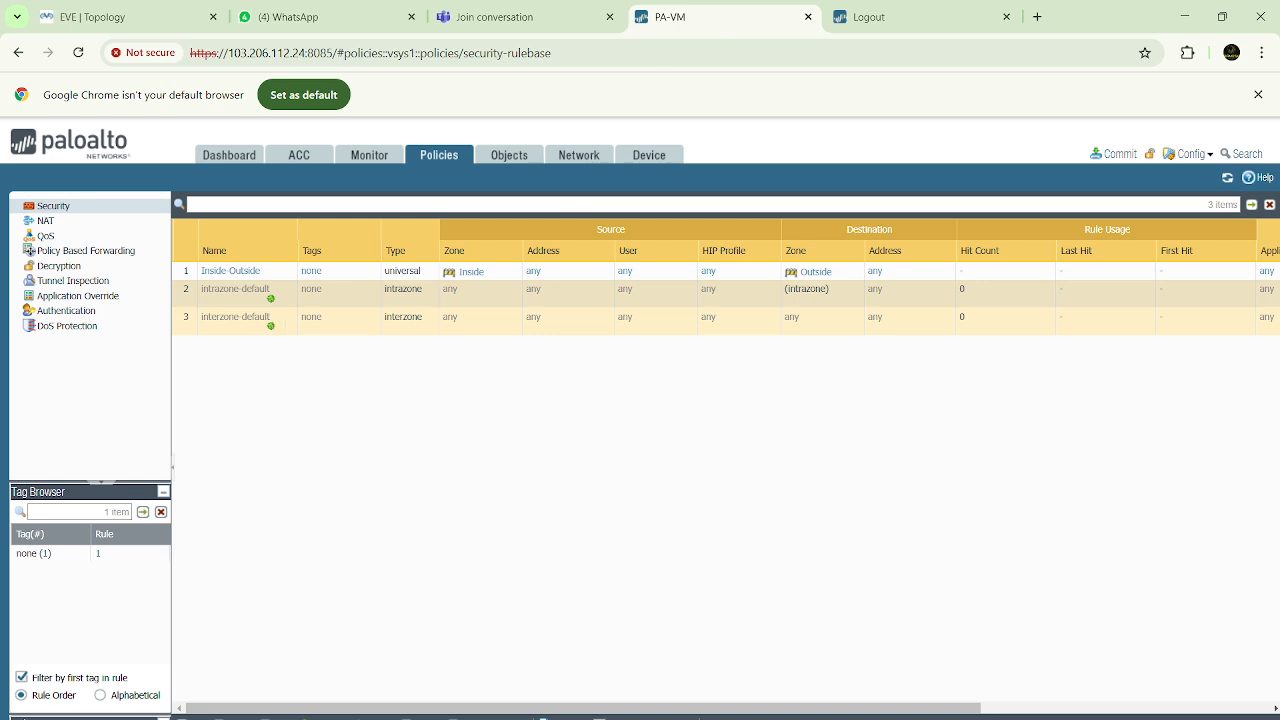
click(192, 718)
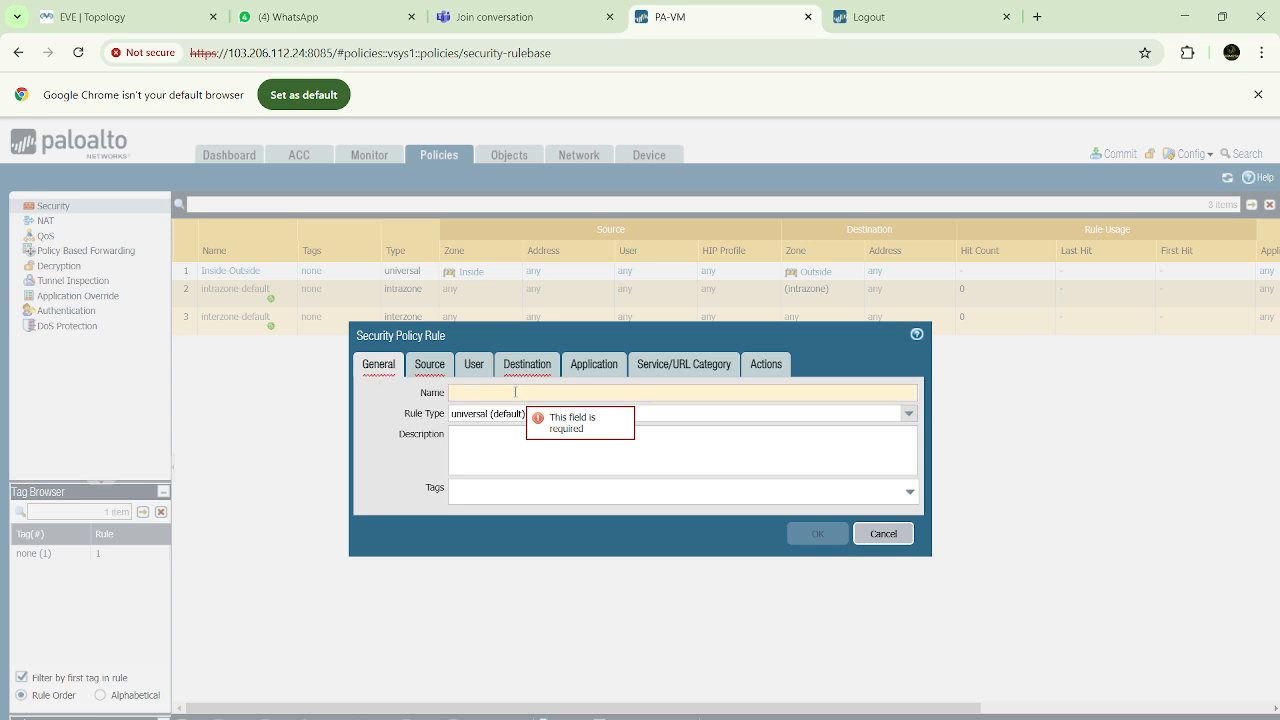
text(ide)
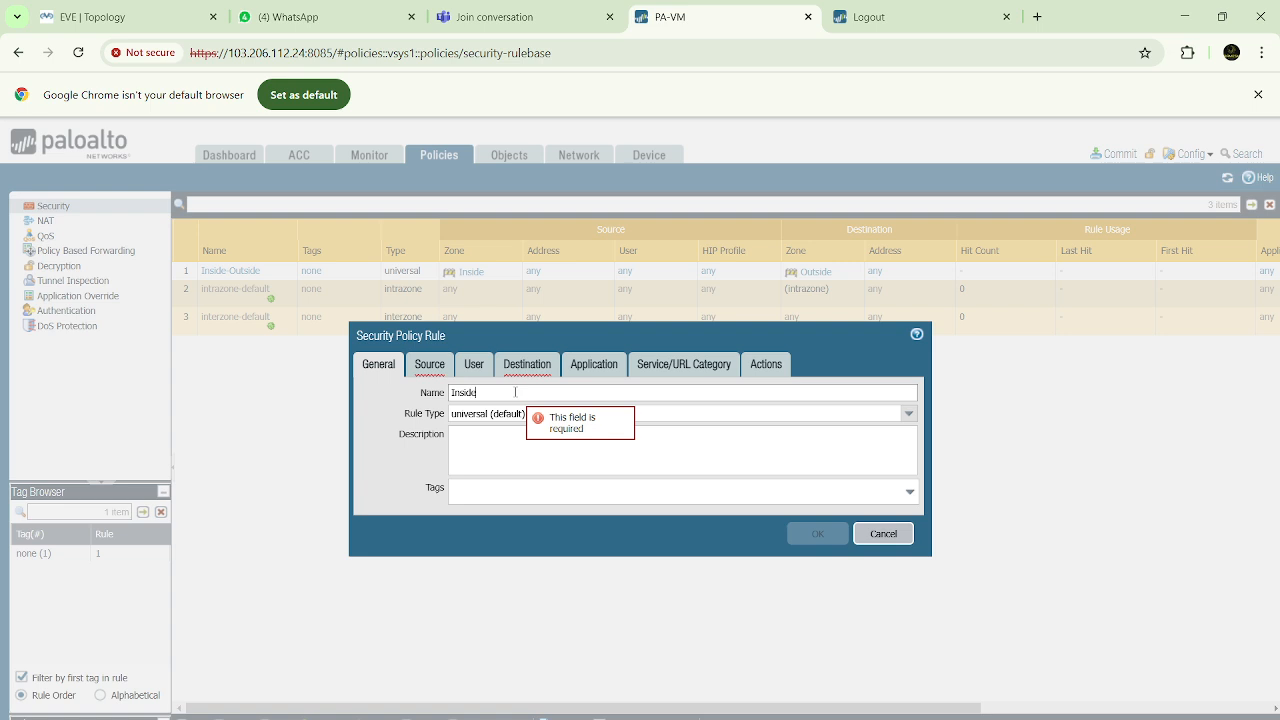
text(-VPN)
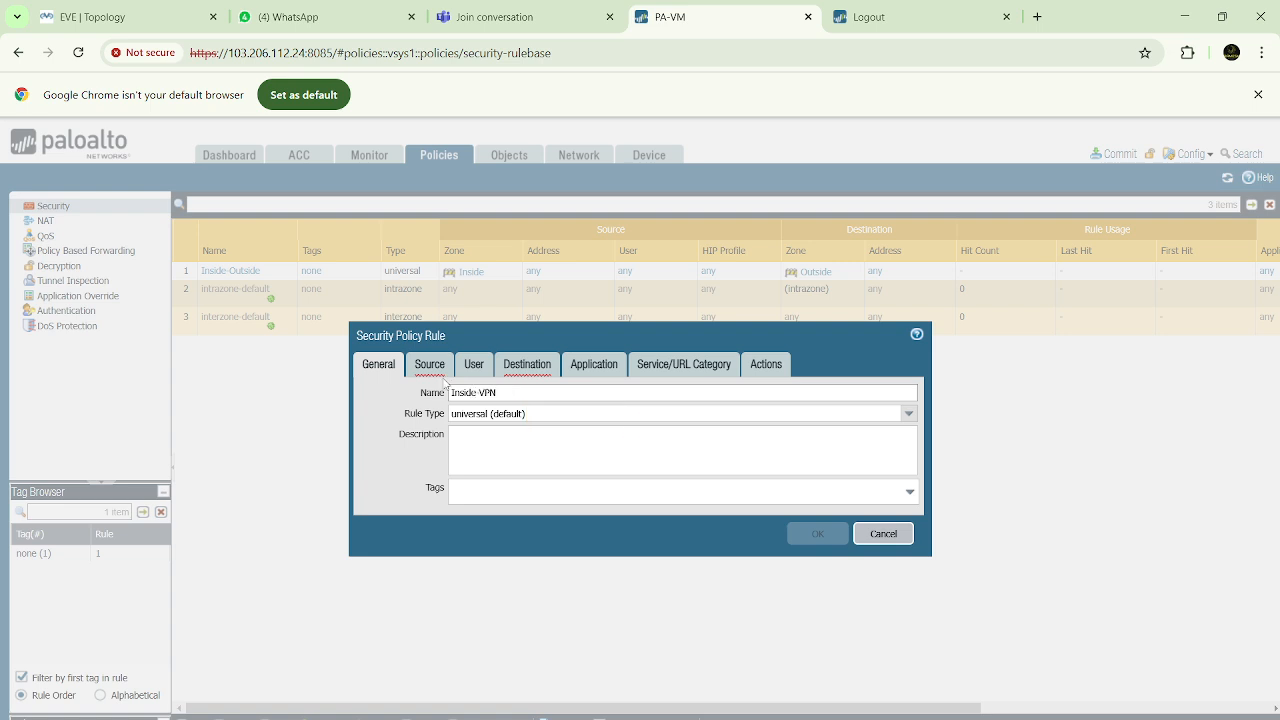
Set the Inside-VPN rule's source zone to Inside and its destination zone to VPN
click(432, 368)
click(384, 574)
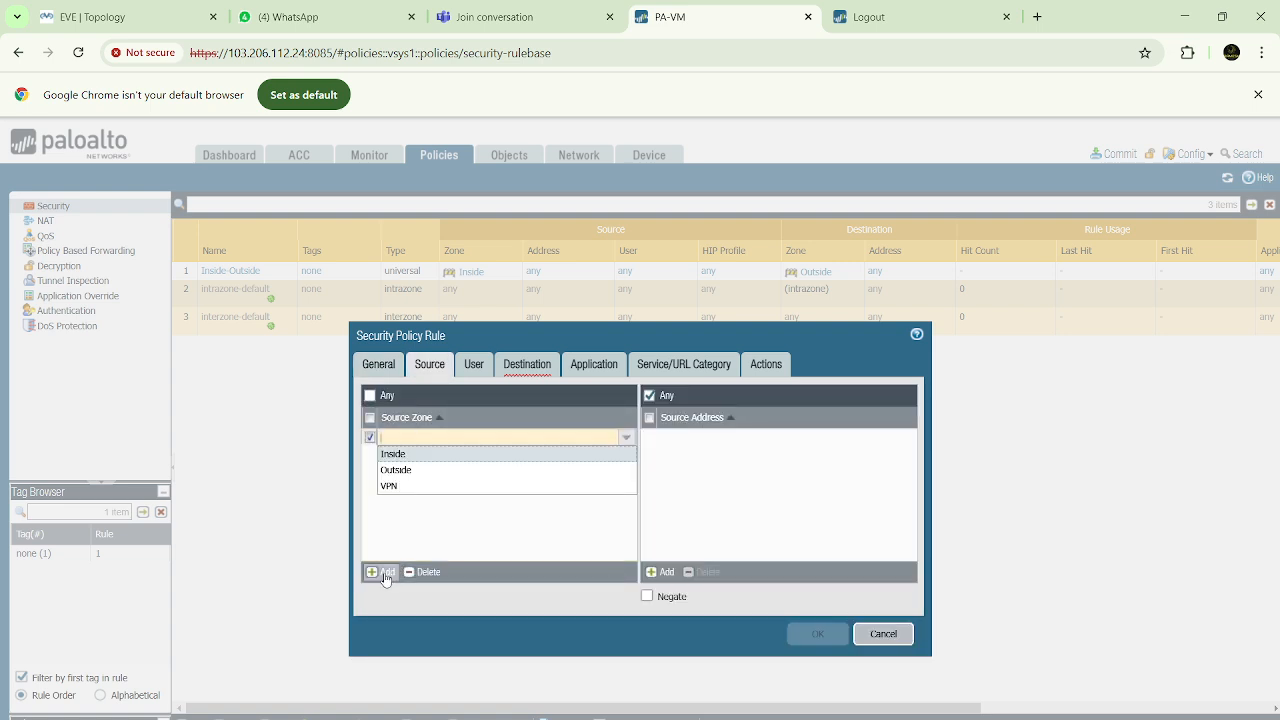
click(396, 454)
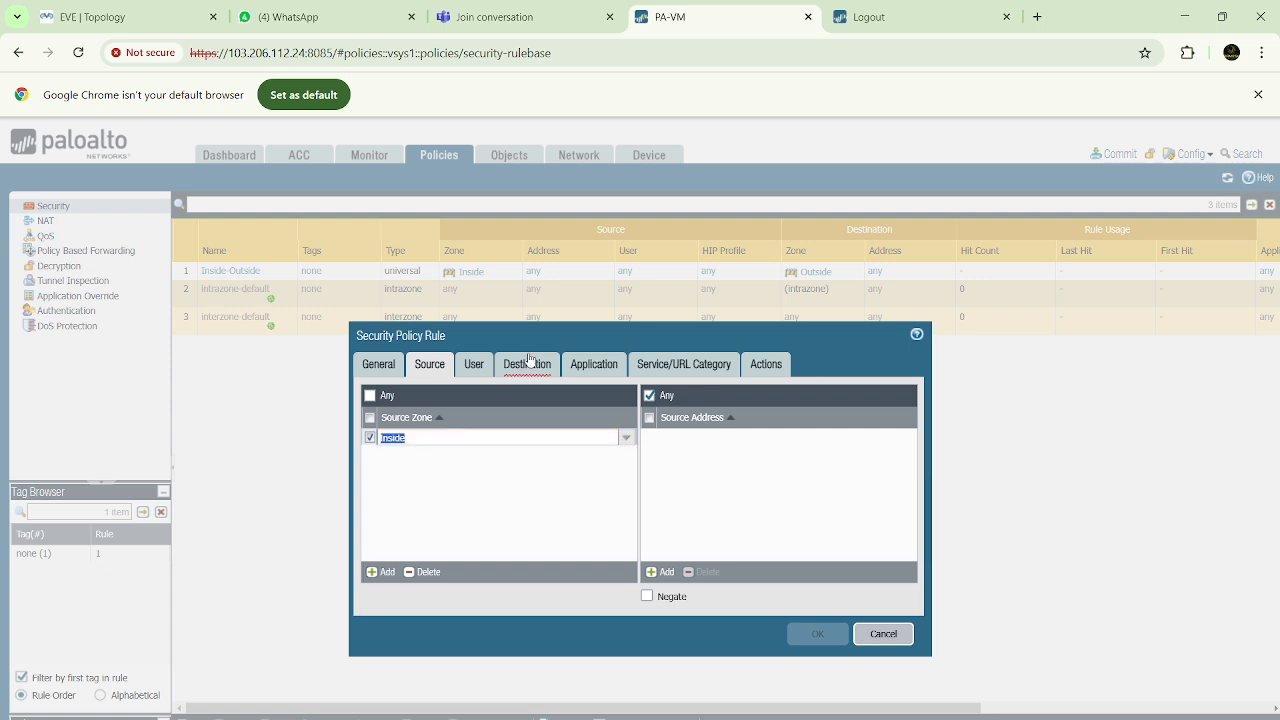
click(528, 368)
click(386, 573)
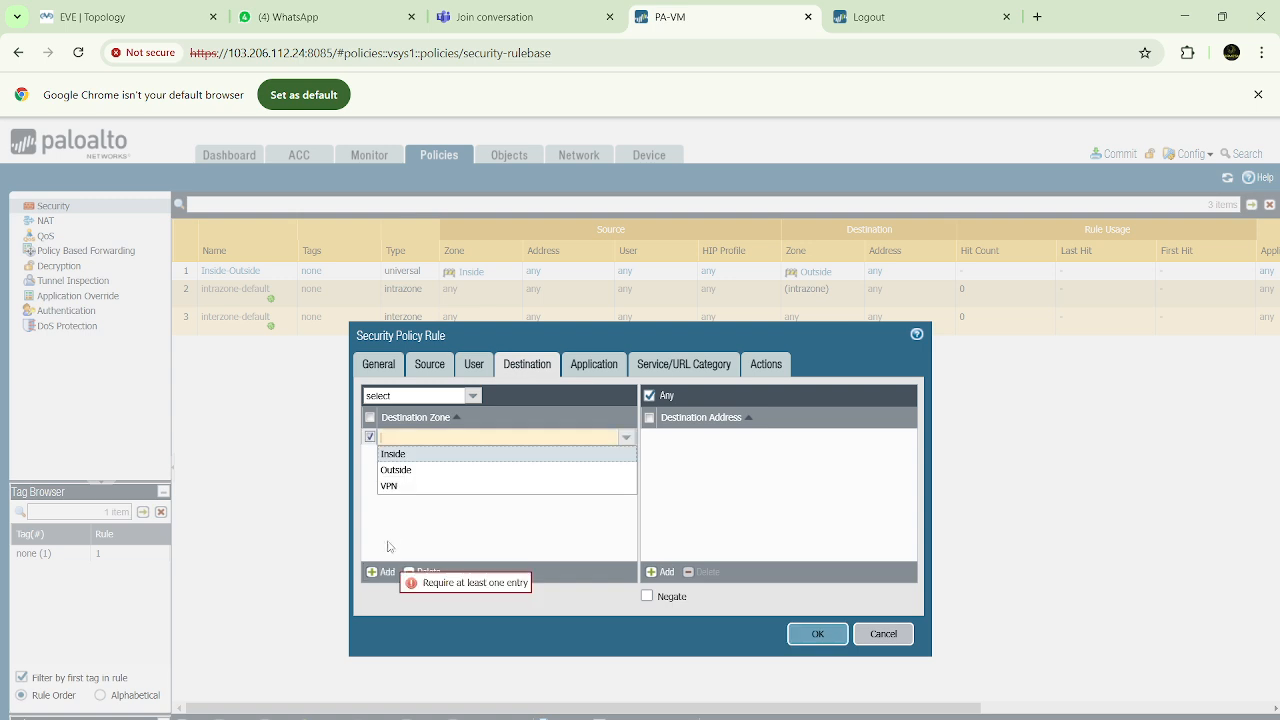
click(390, 486)
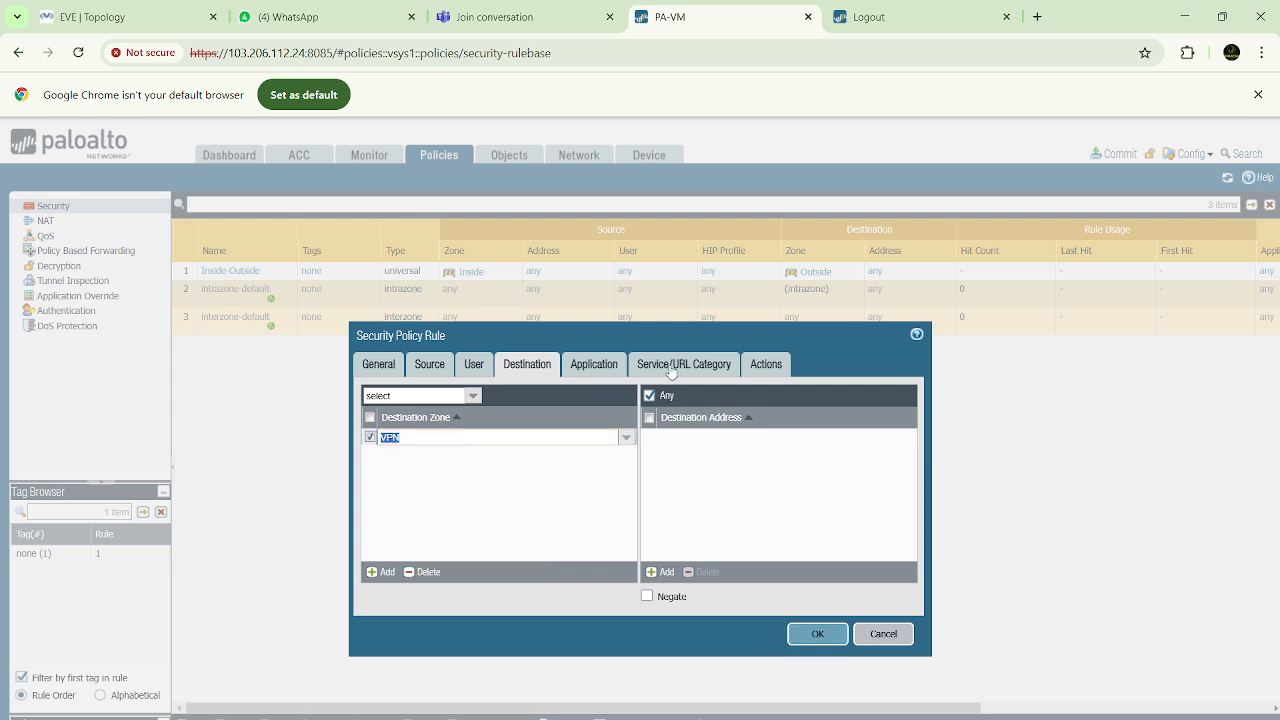
Check the Inside-VPN rule's application, service and action settings, keep the Allow action, and save the rule
click(594, 366)
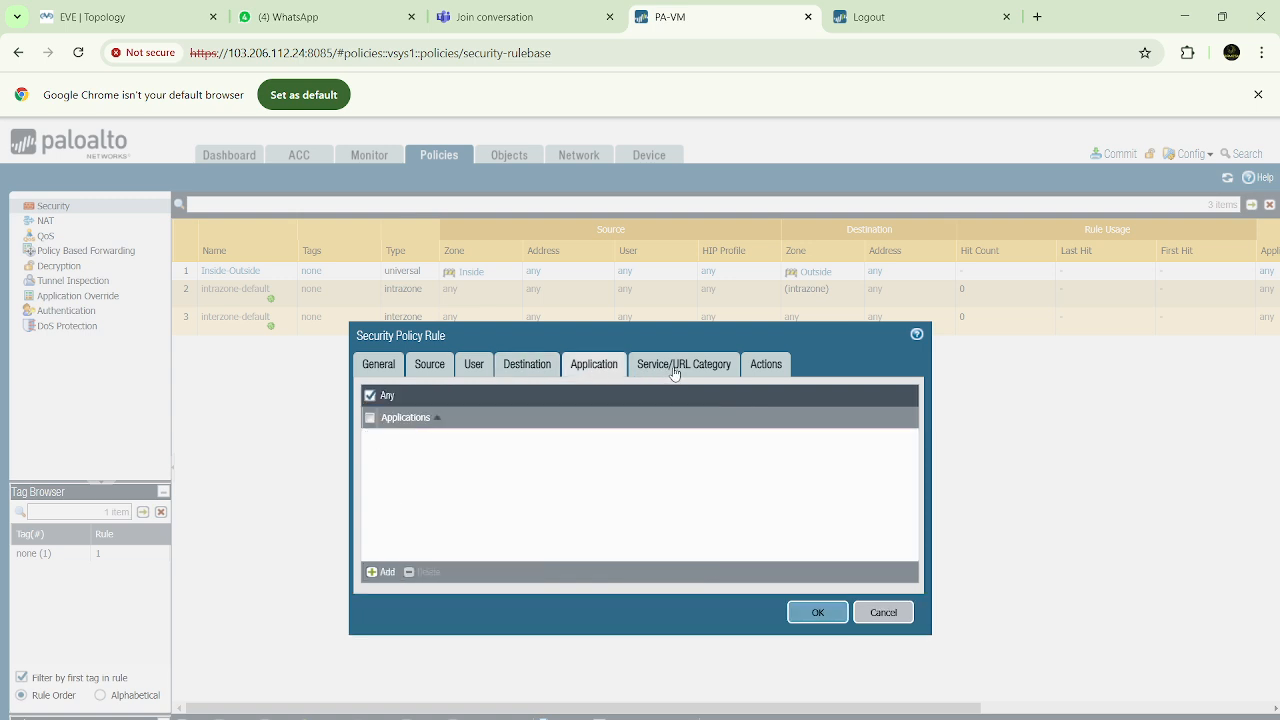
click(671, 372)
click(766, 366)
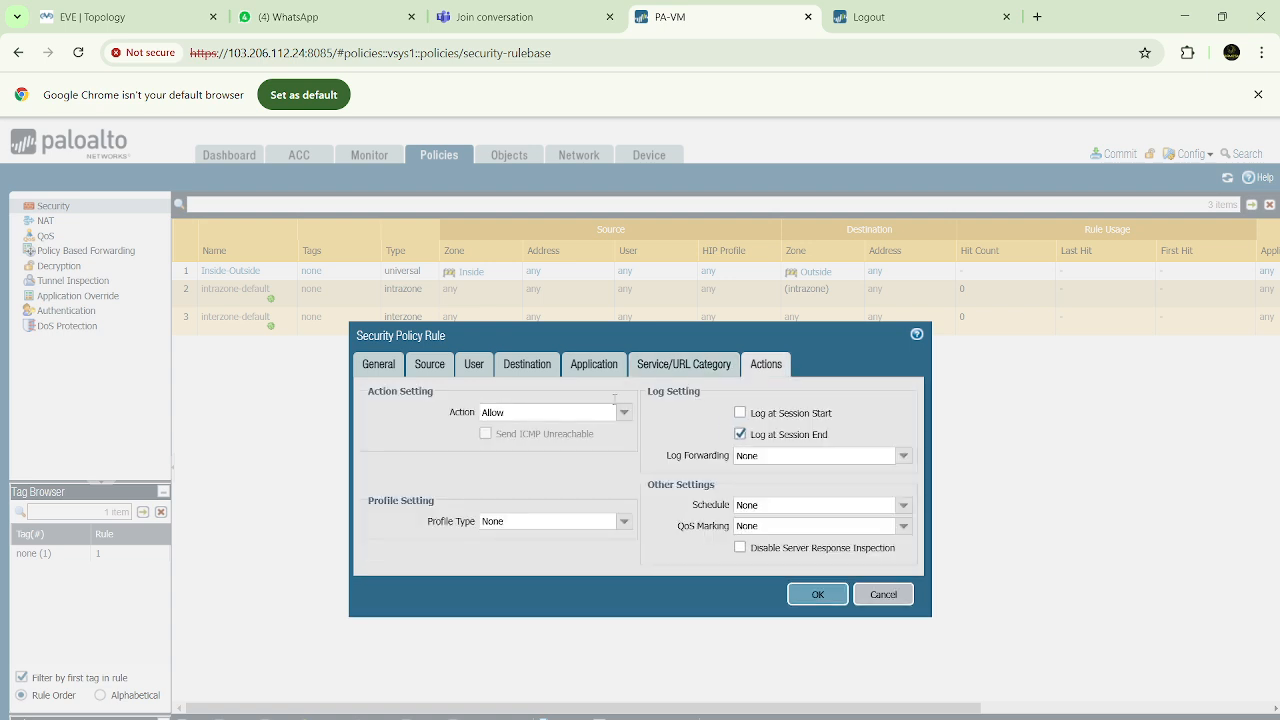
click(801, 594)
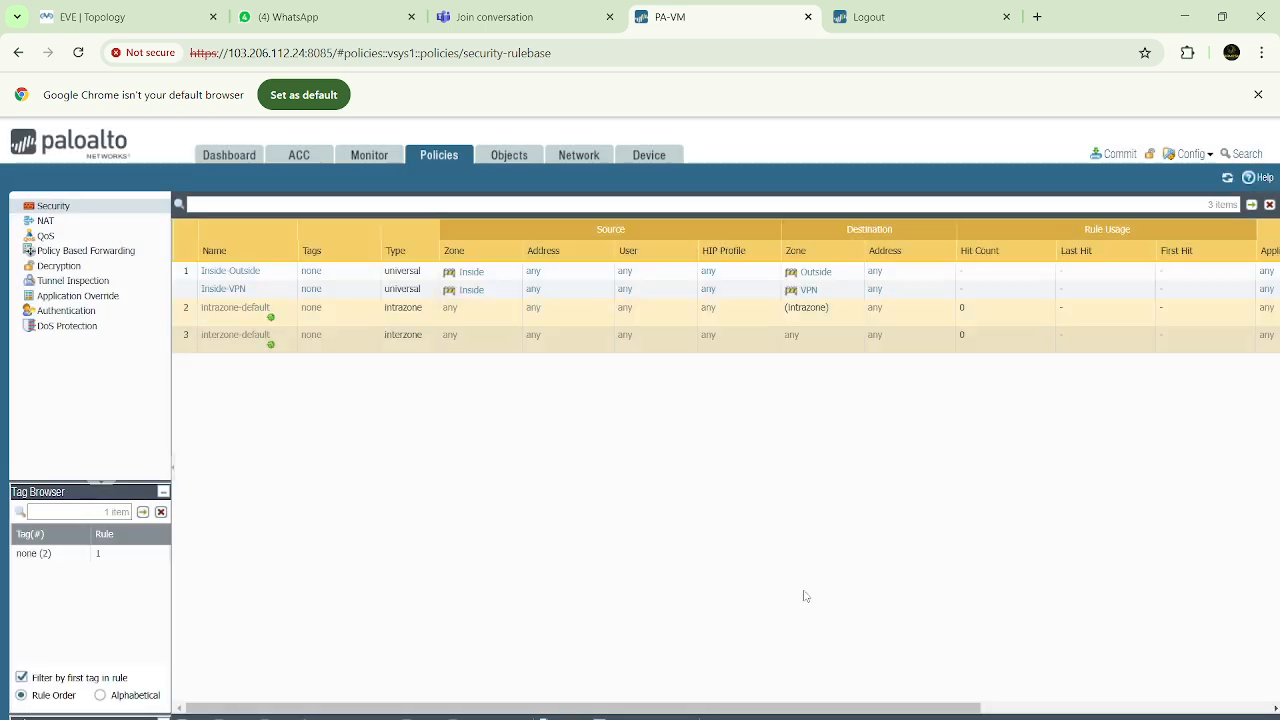
Start a new security policy rule named VPN-Inside with VPN as its source zone
click(192, 714)
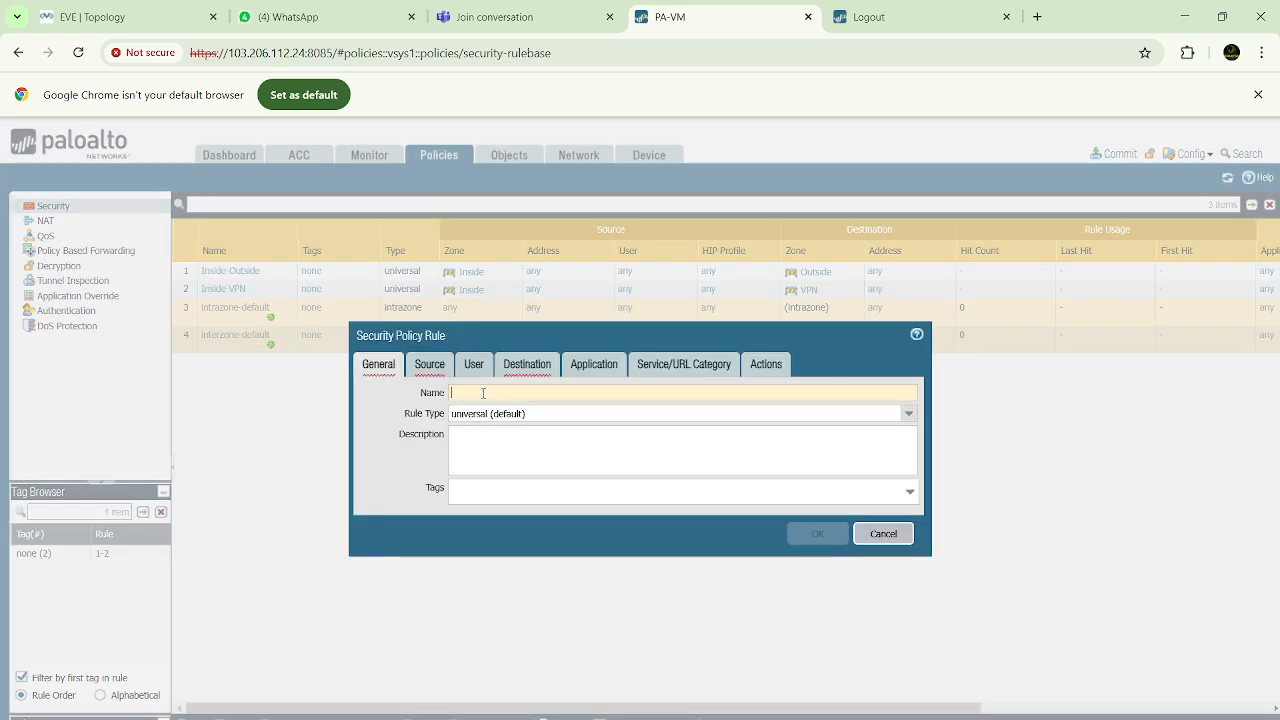
text(VPN Inside)
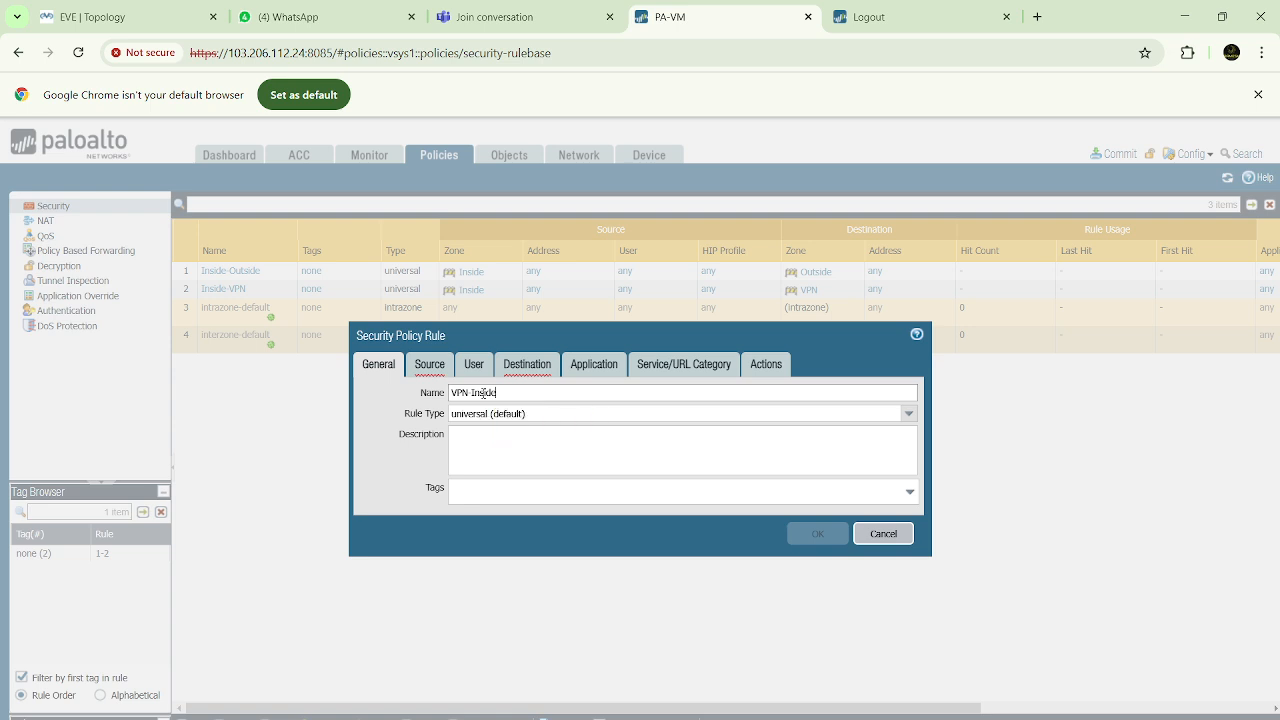
click(429, 366)
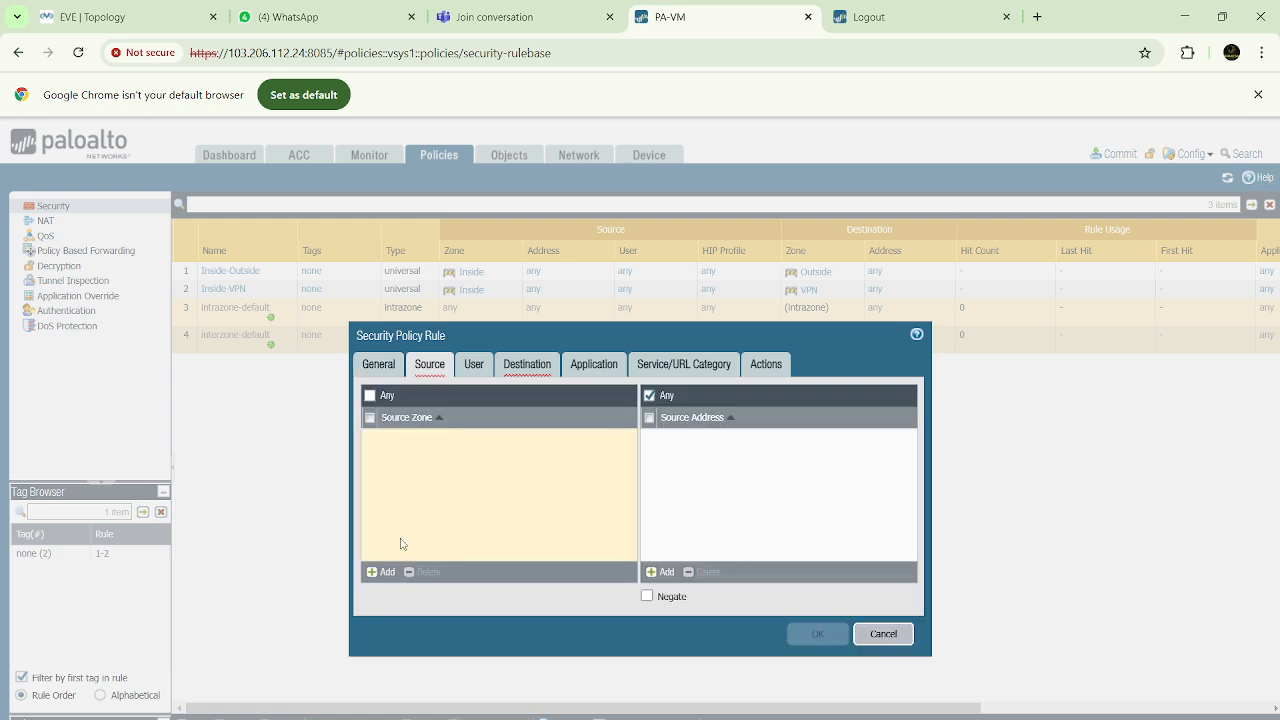
click(381, 572)
click(398, 487)
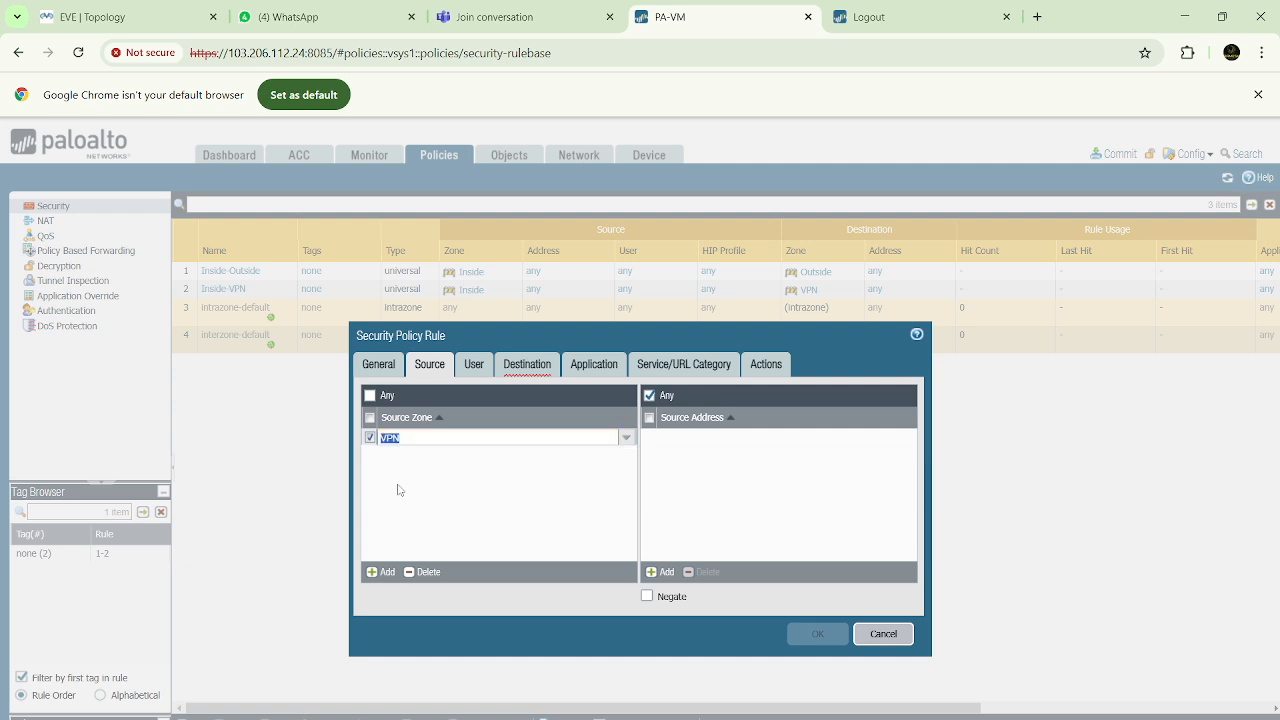
Set the VPN-Inside rule's destination zone to Inside, keep its default action settings, and save the rule
click(527, 366)
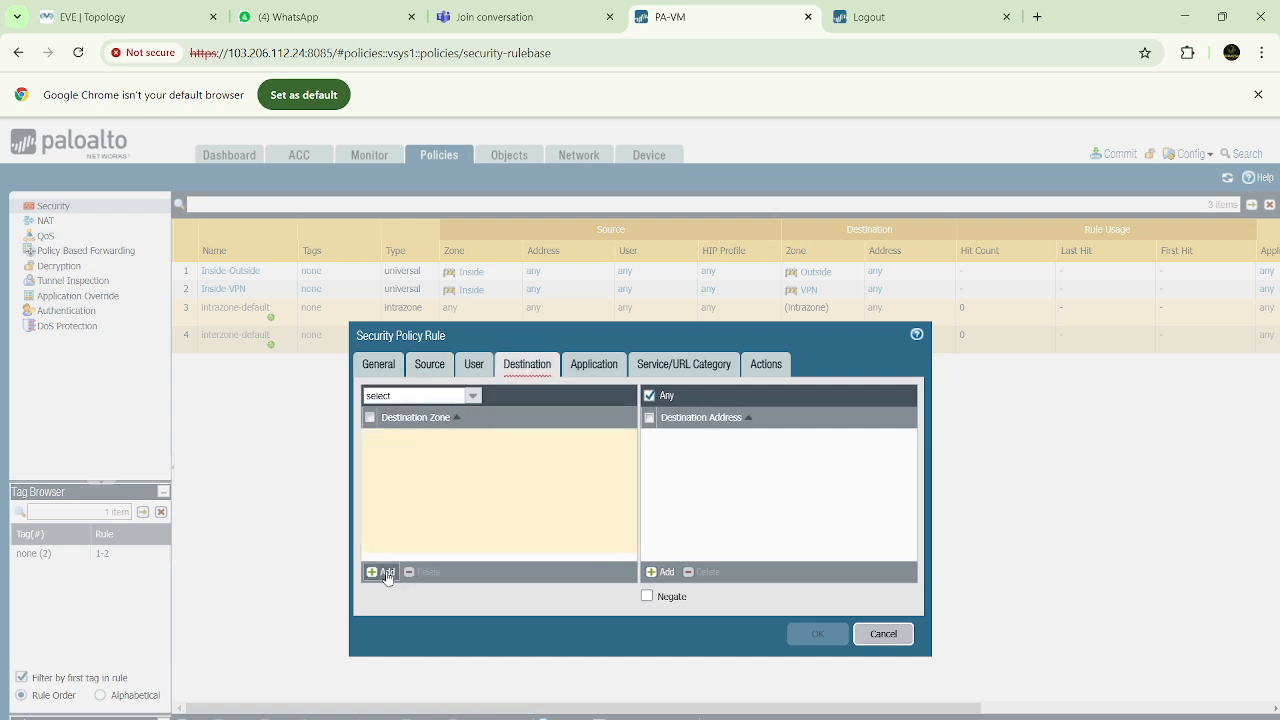
click(385, 573)
click(390, 459)
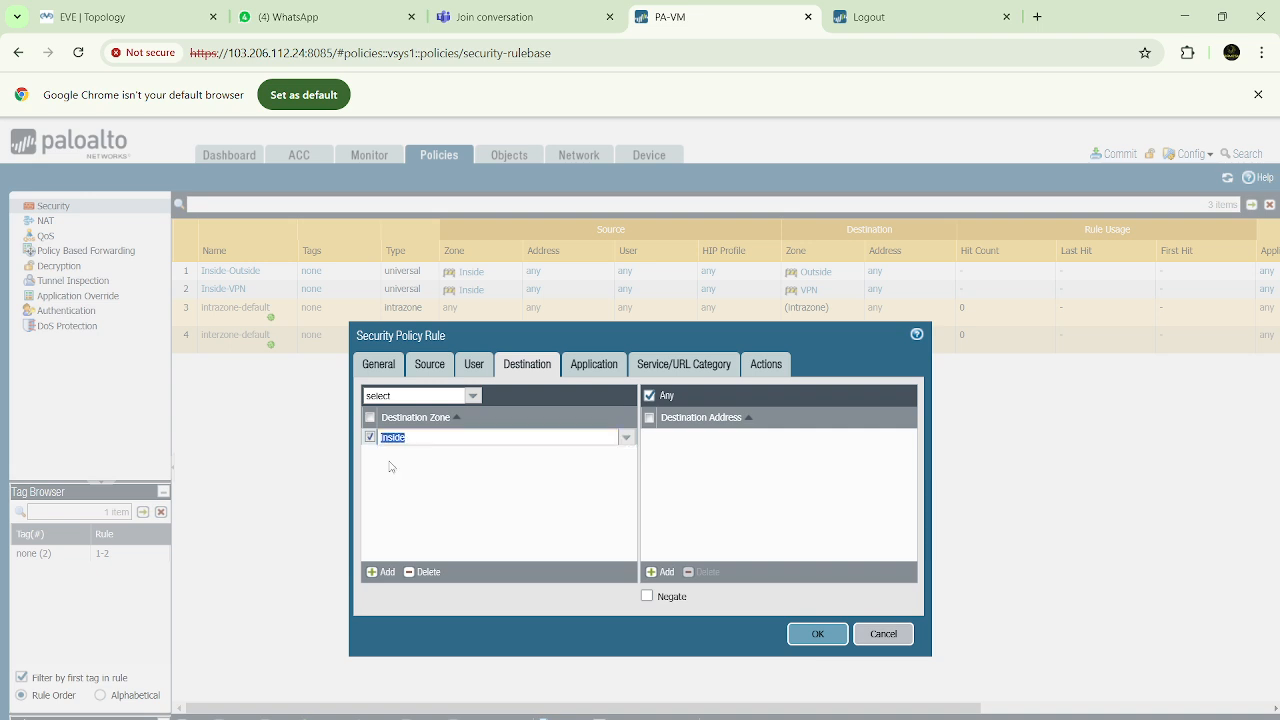
click(765, 366)
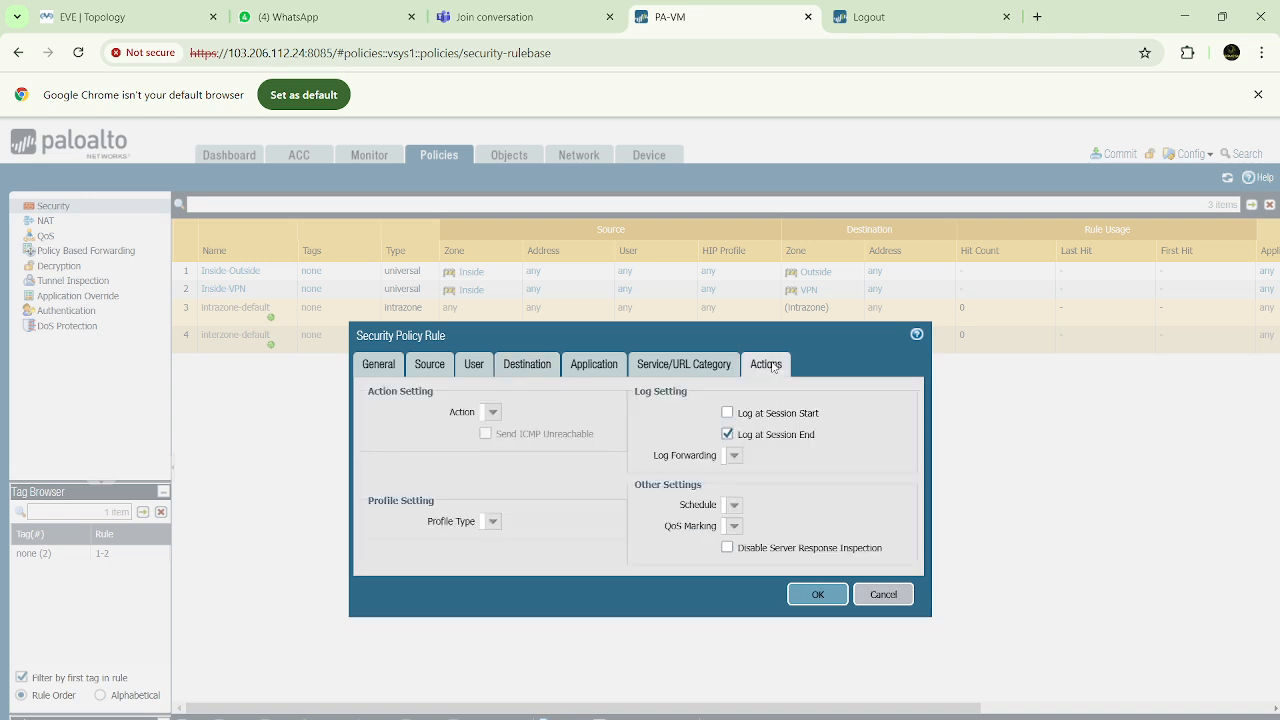
click(818, 593)
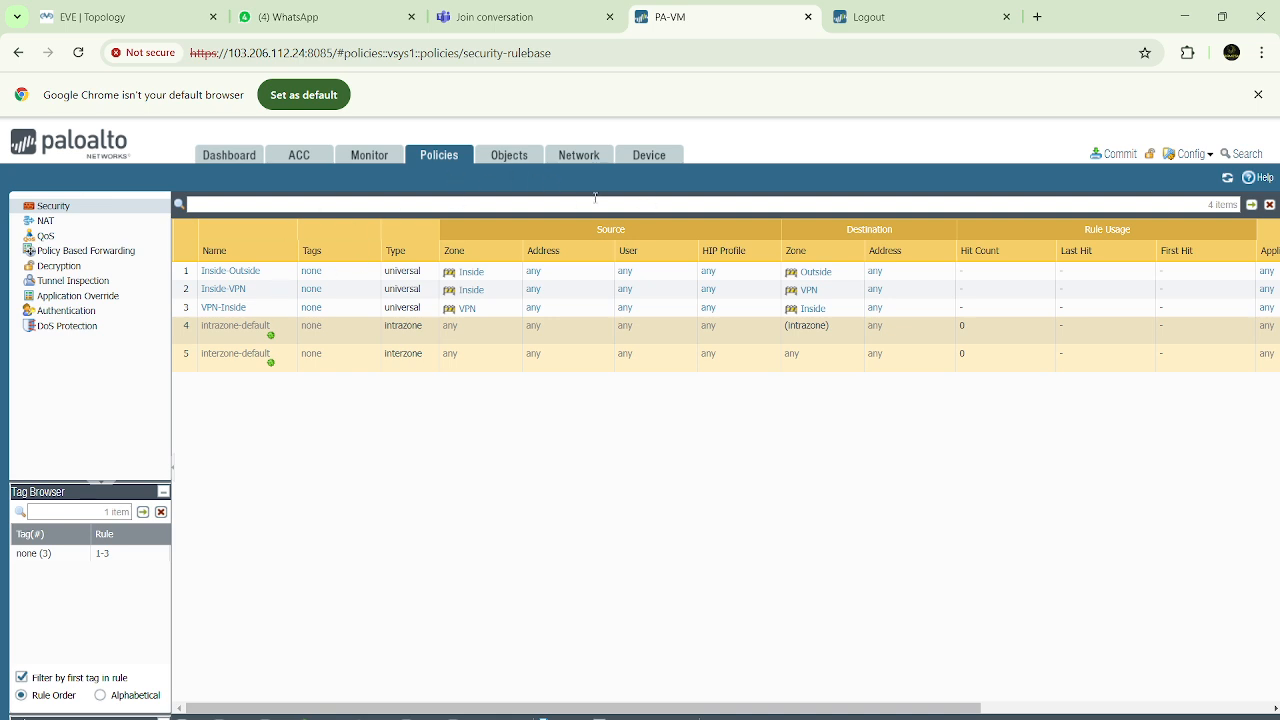
Review the virtual router and security rules, and commit the firewall's configuration
click(580, 156)
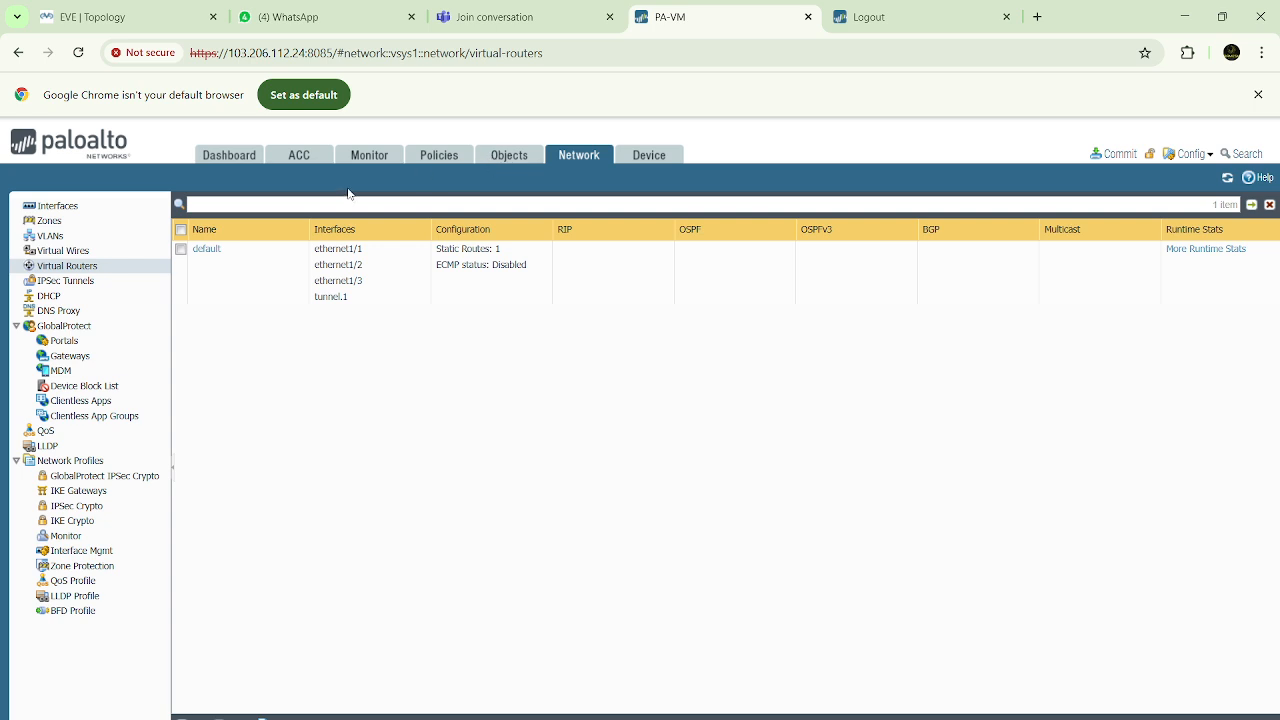
click(440, 160)
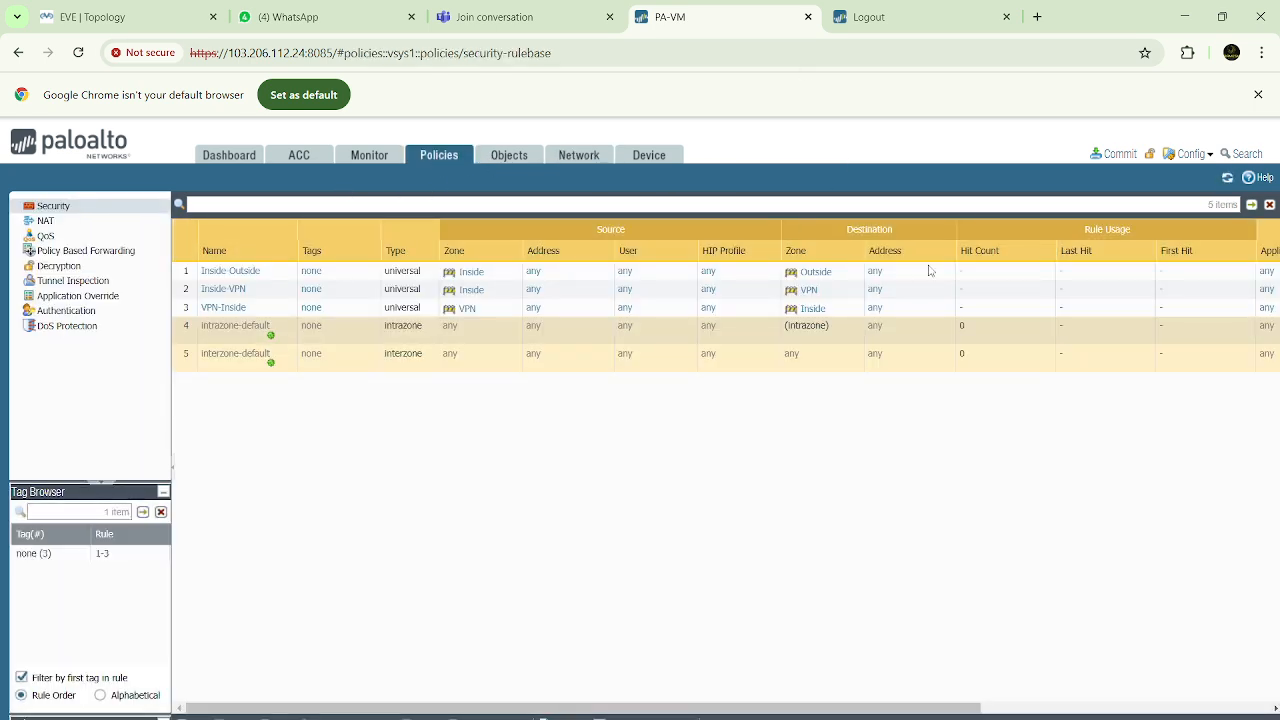
click(1127, 155)
click(790, 628)
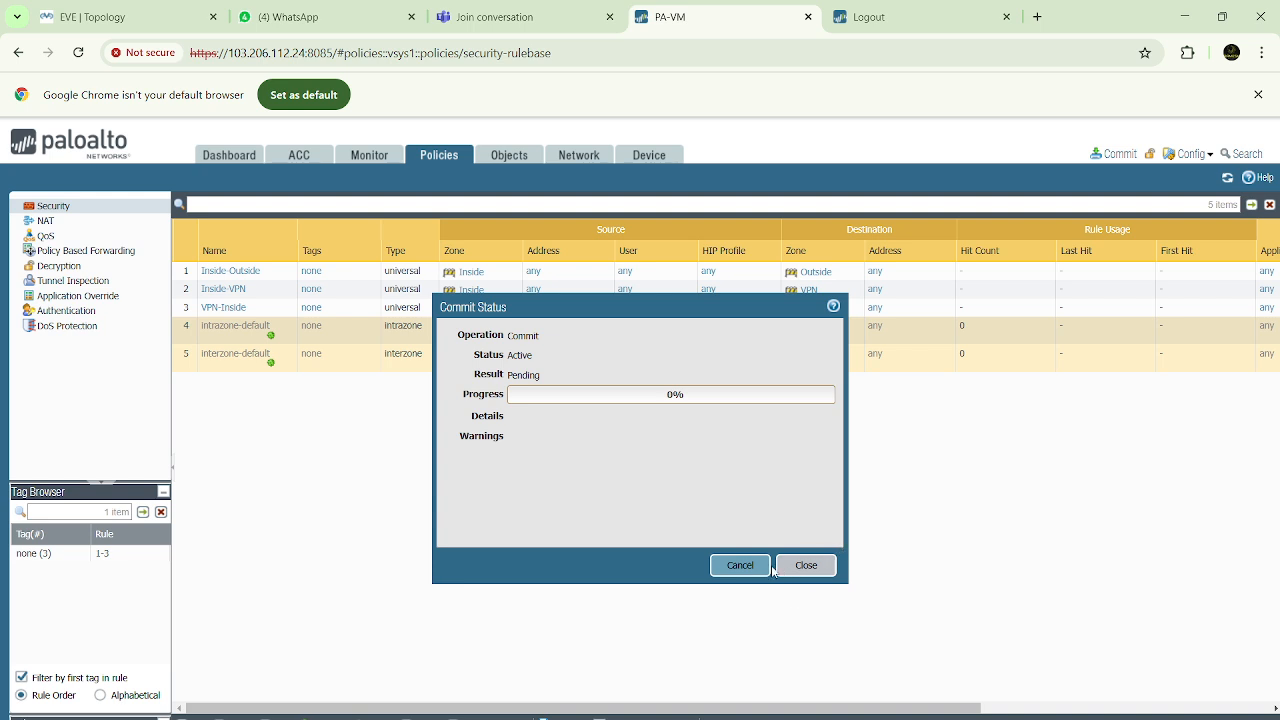
Switch to the second firewall's web page on port 8092 and try to log in as admin with the account password
click(890, 19)
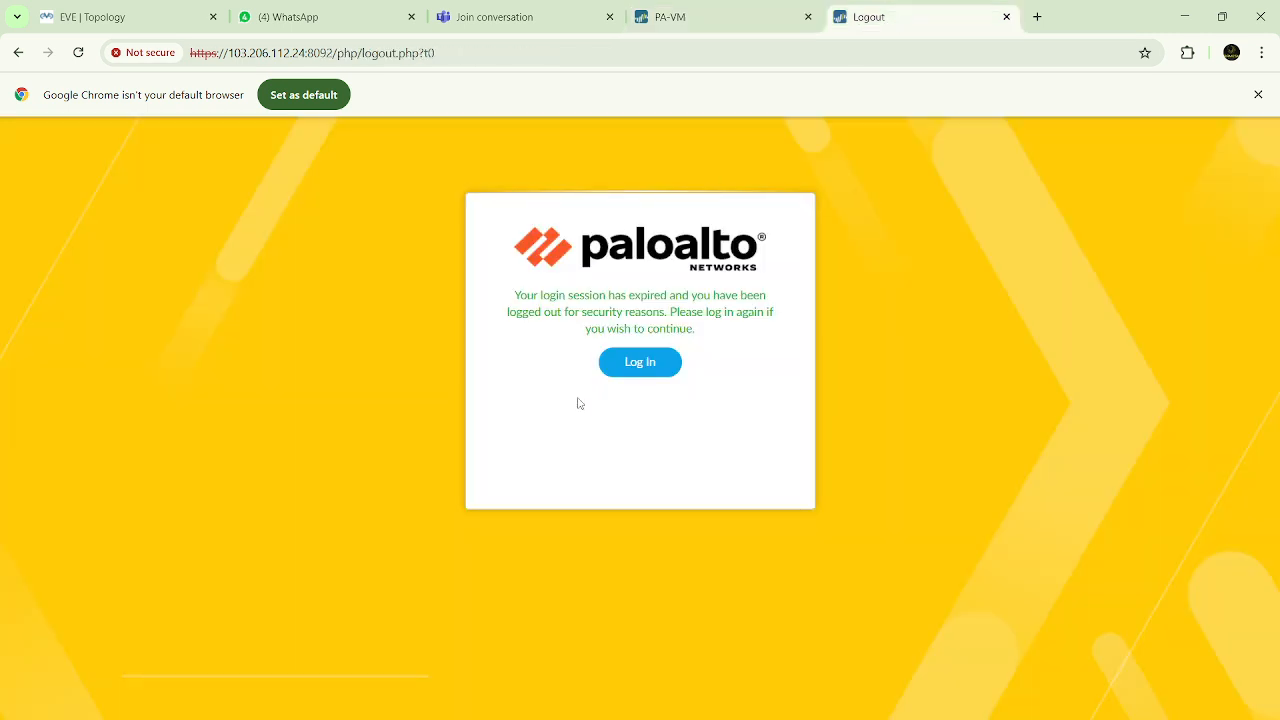
click(647, 365)
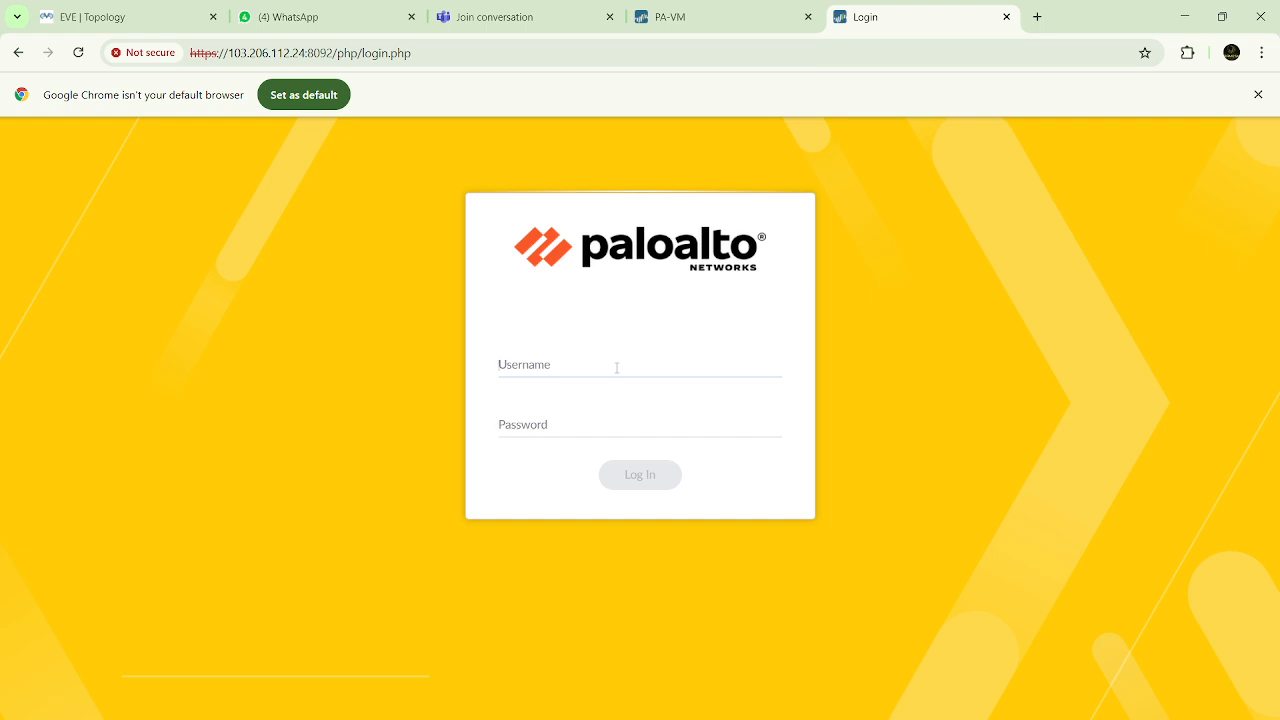
text(admin)
key(Tab)
text(a)
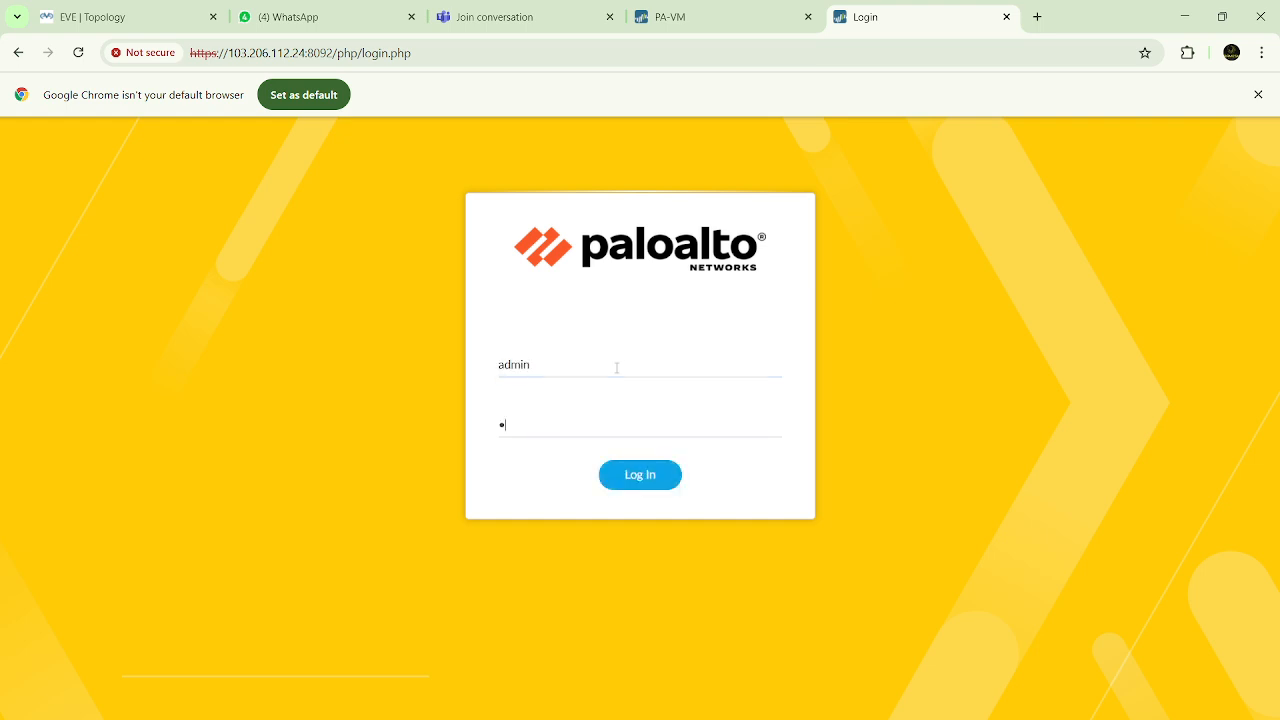
text(•••••••••••)
key(Return)
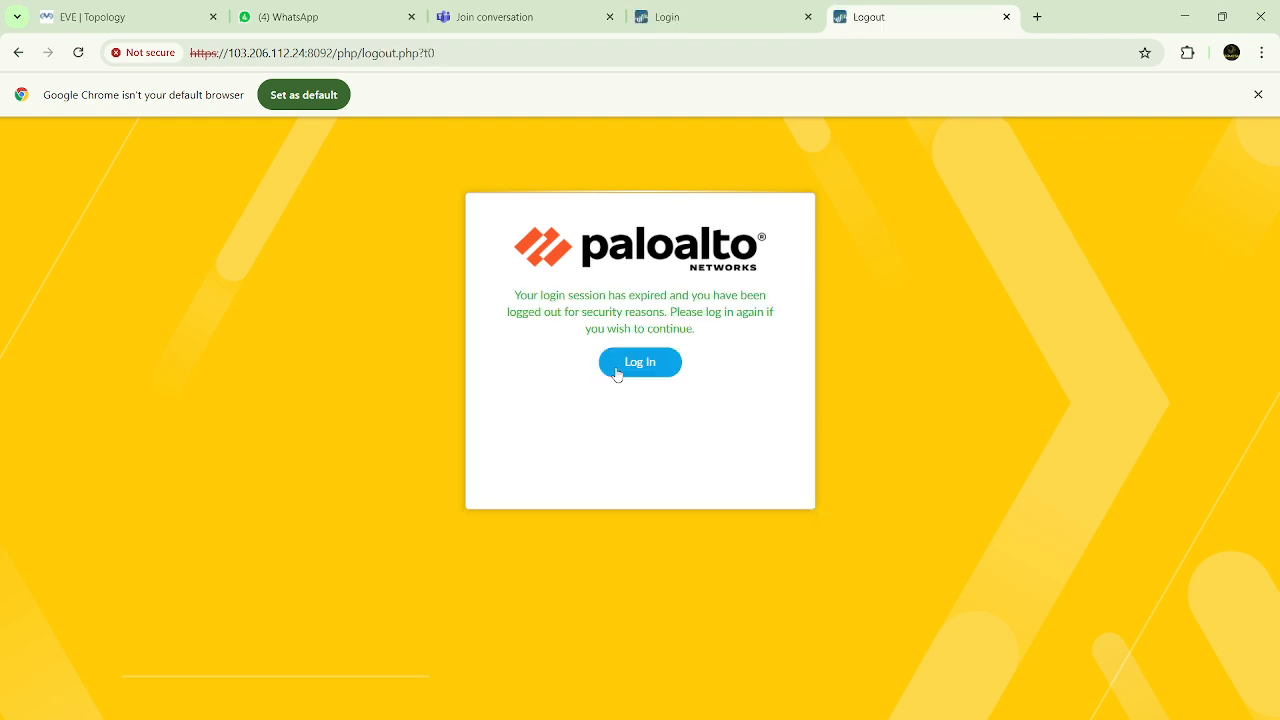
Log in again to the second firewall on port 8092 as admin with the account password
click(617, 373)
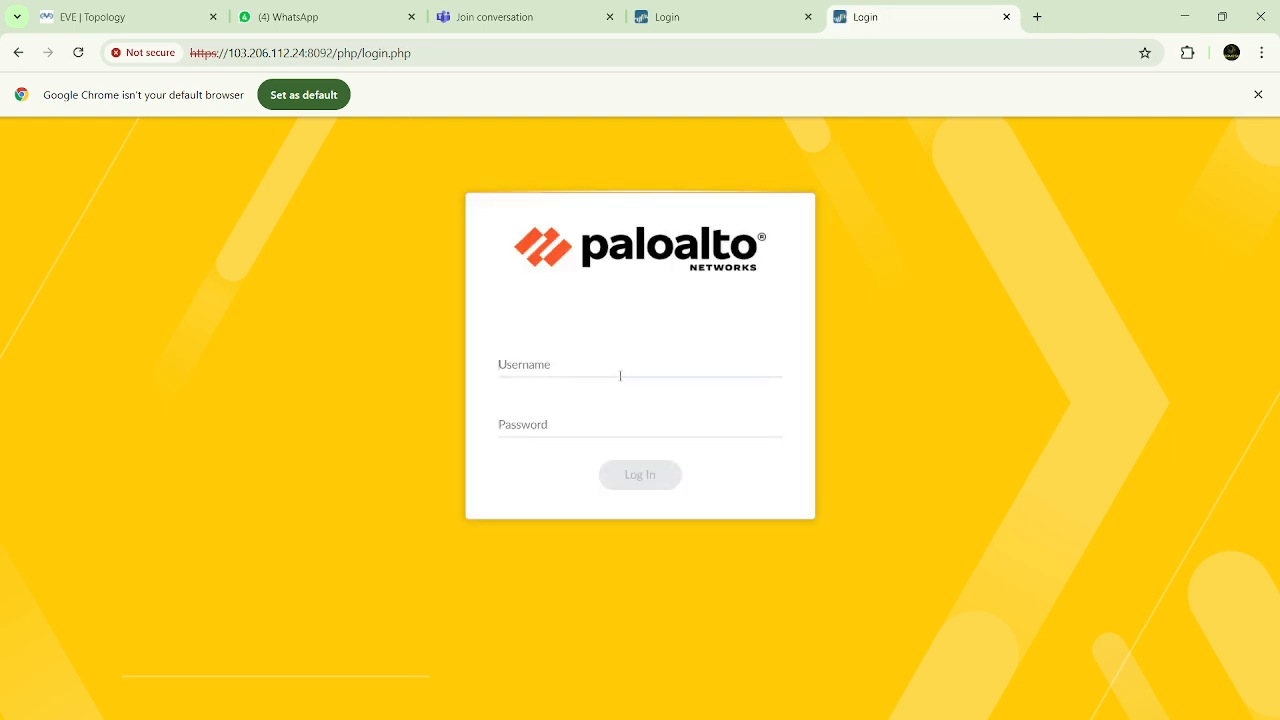
text(admin)
key(Tab)
text(a)
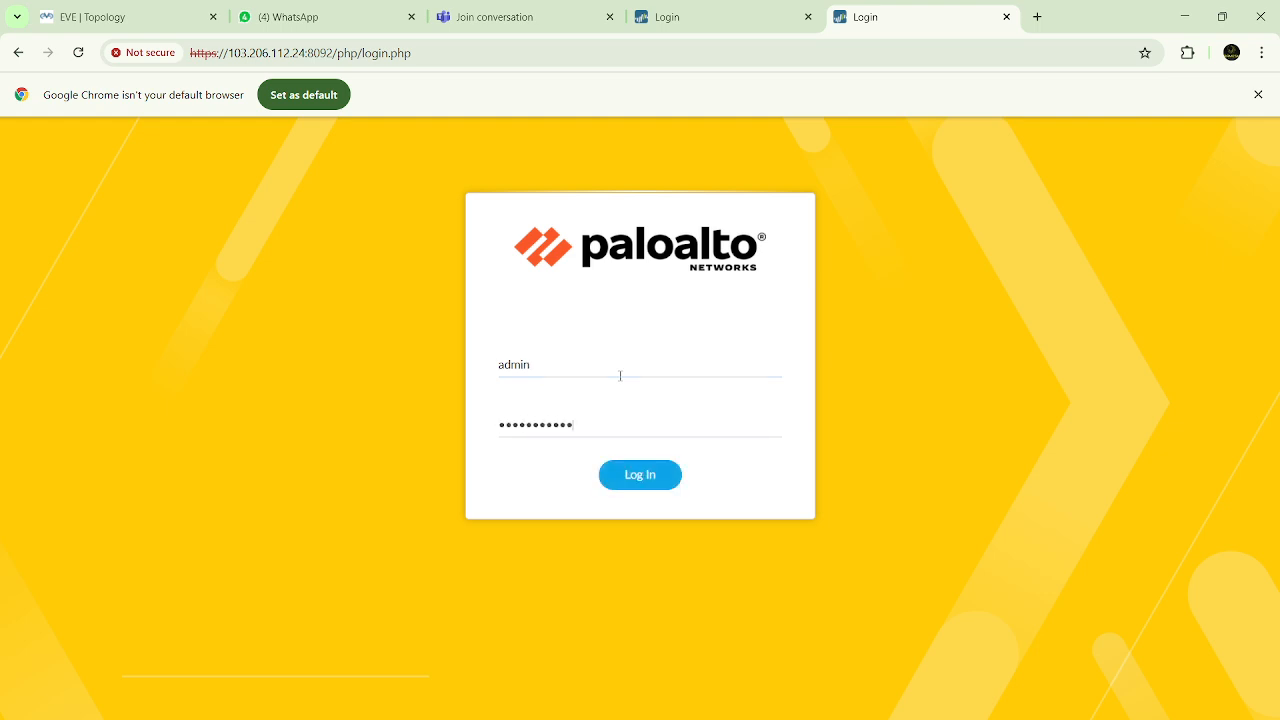
key(Return)
Switch to the Teams meeting window to check its participants, and return to the firewall's page in Chrome
mouse_move(459, 718)
click(327, 680)
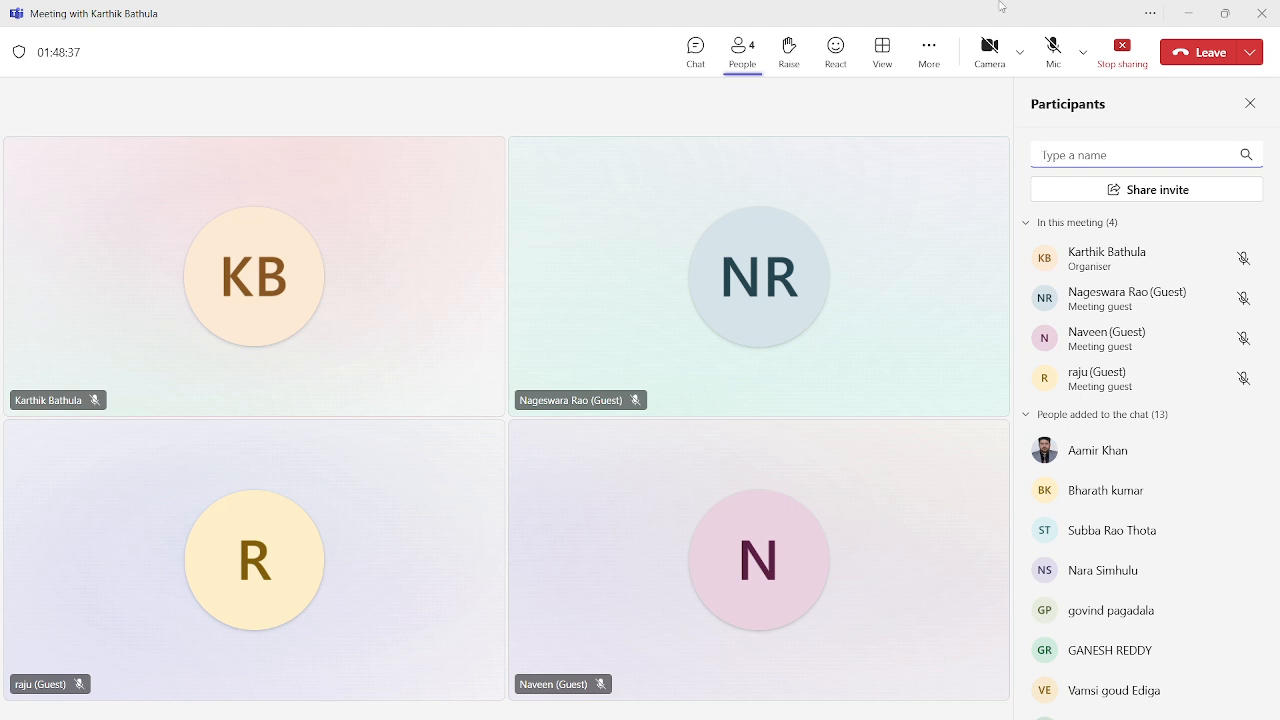
click(1190, 14)
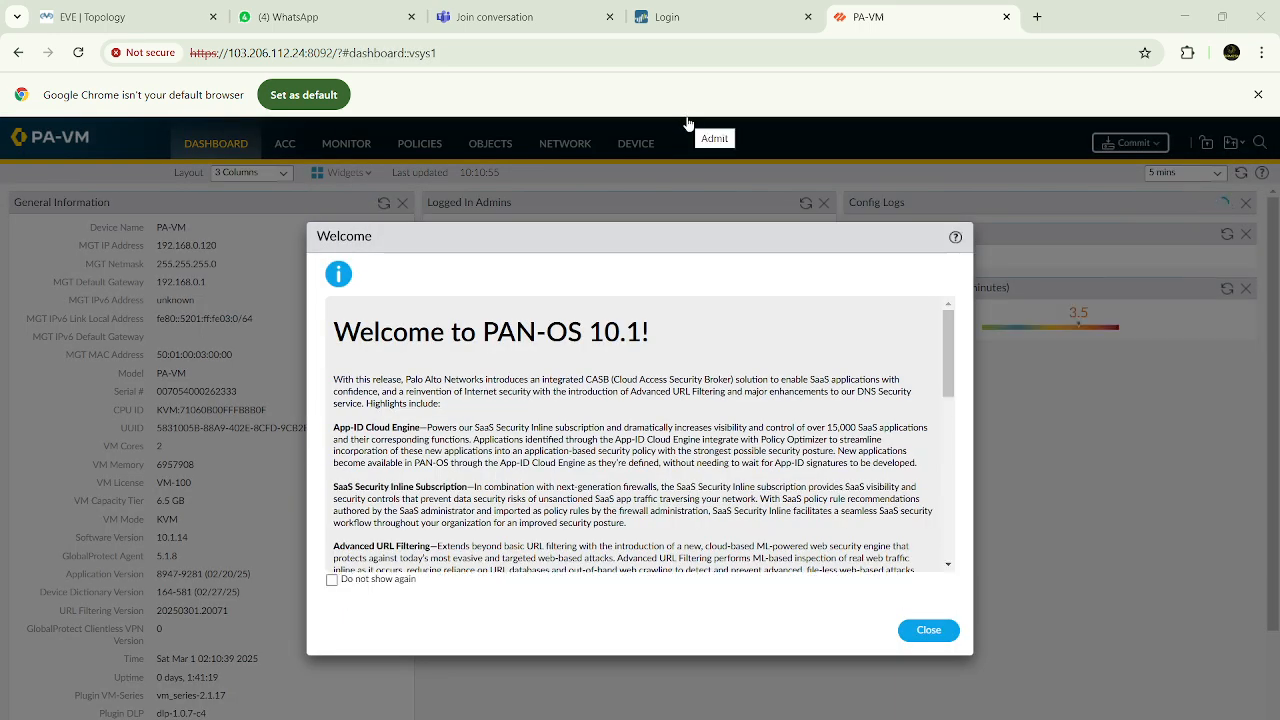
Dismiss the PAN-OS welcome notice and set the interface type of ethernet1/3 to Layer3
click(926, 633)
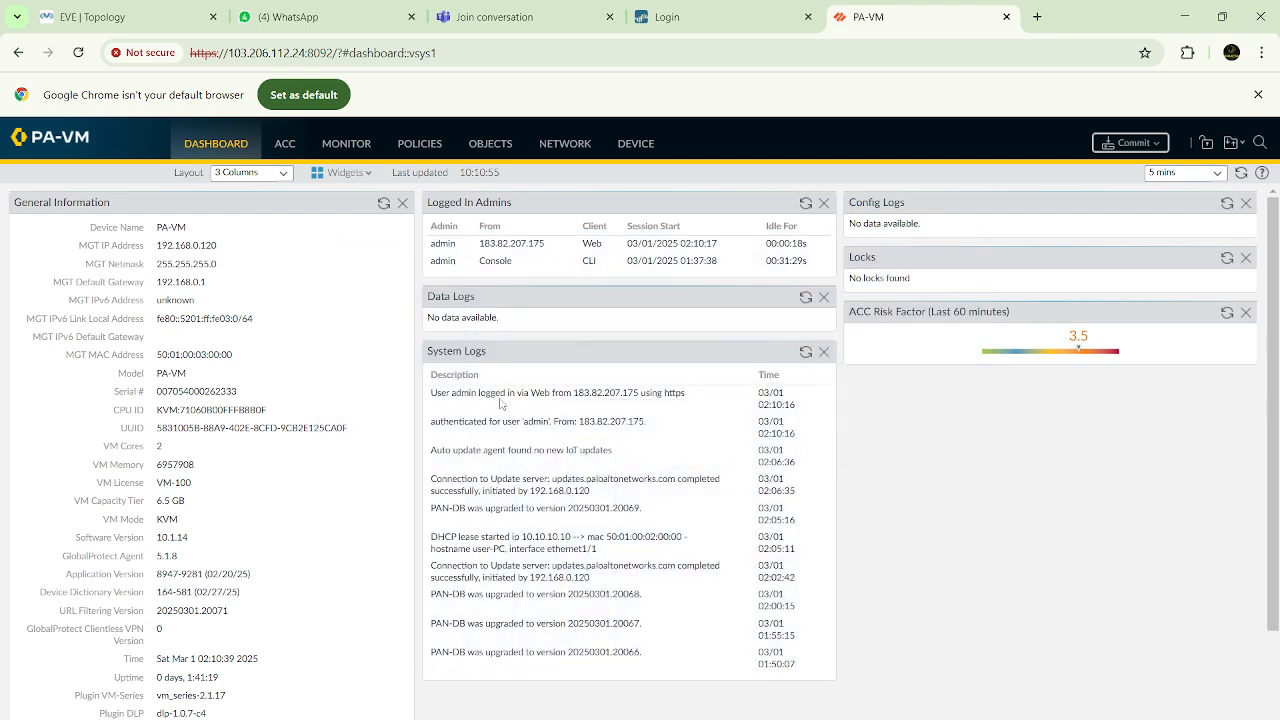
click(565, 146)
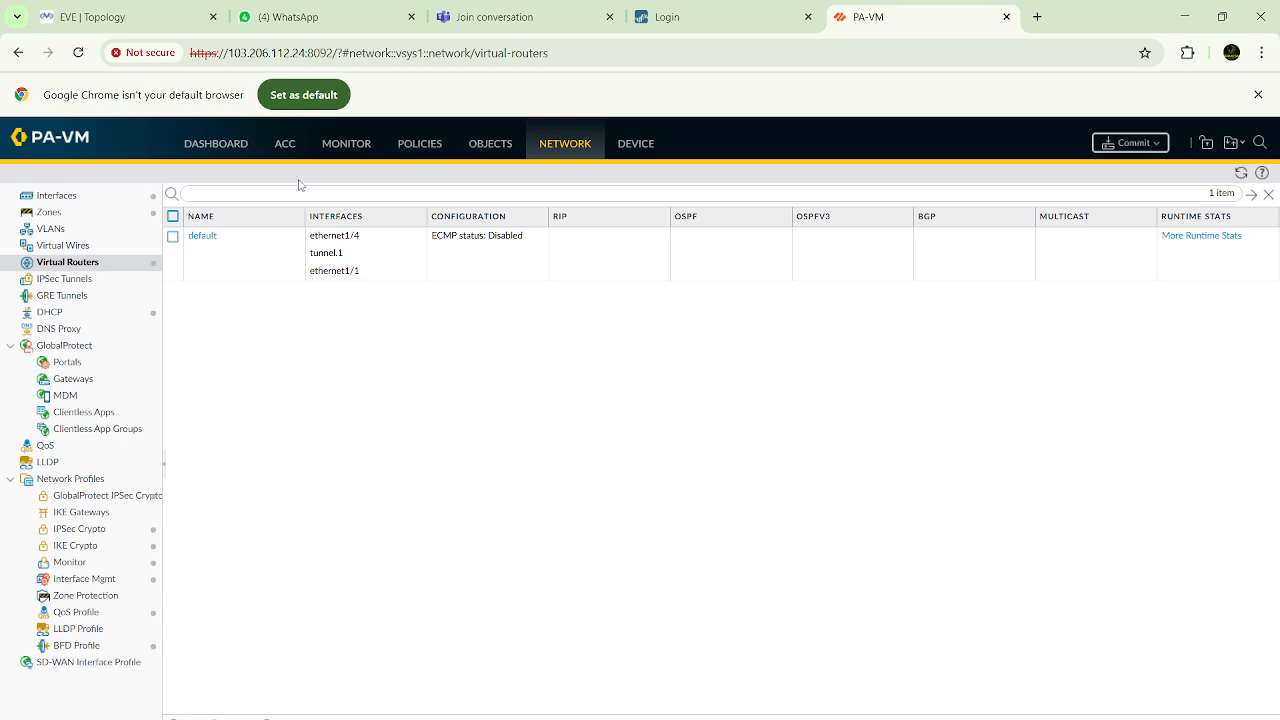
click(72, 200)
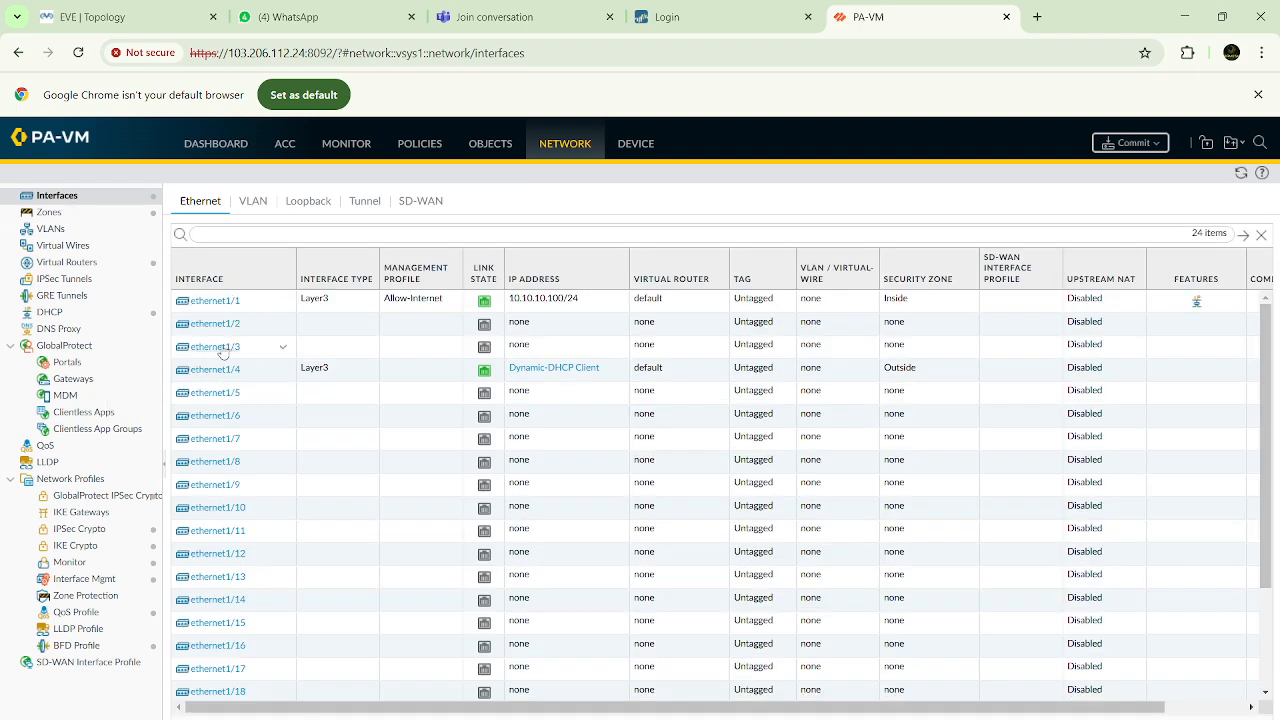
click(221, 350)
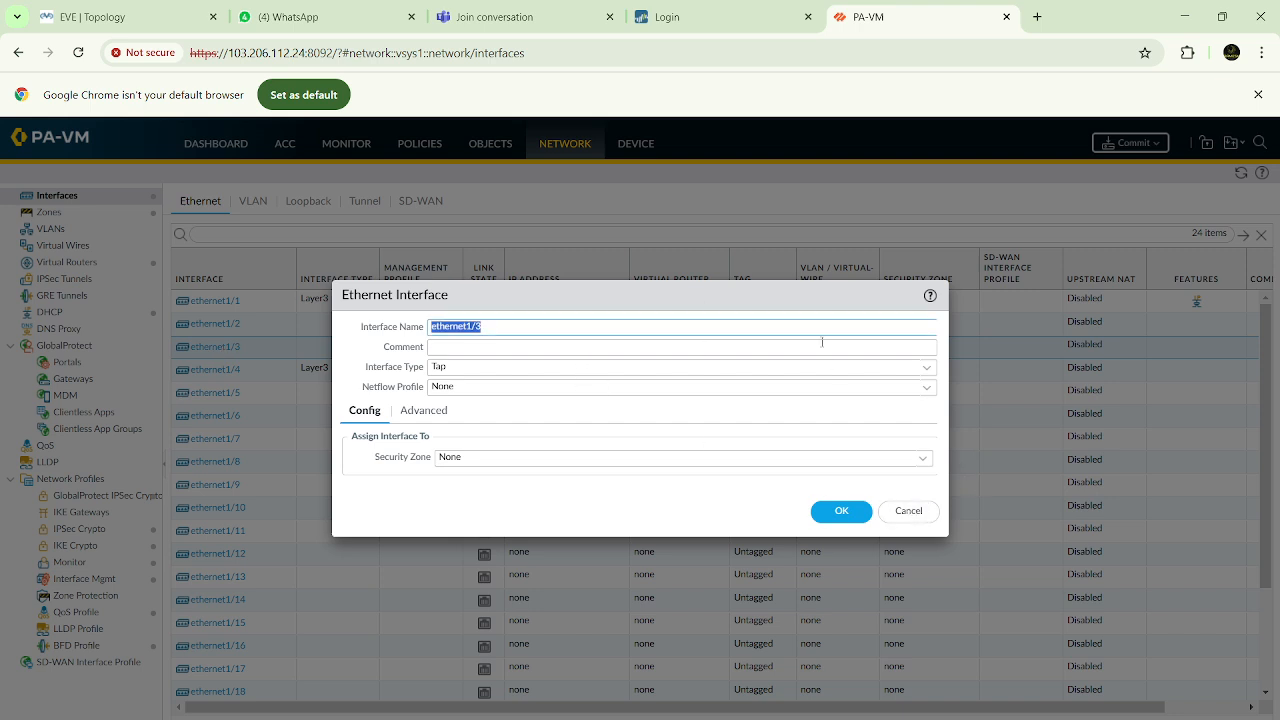
click(927, 367)
click(452, 461)
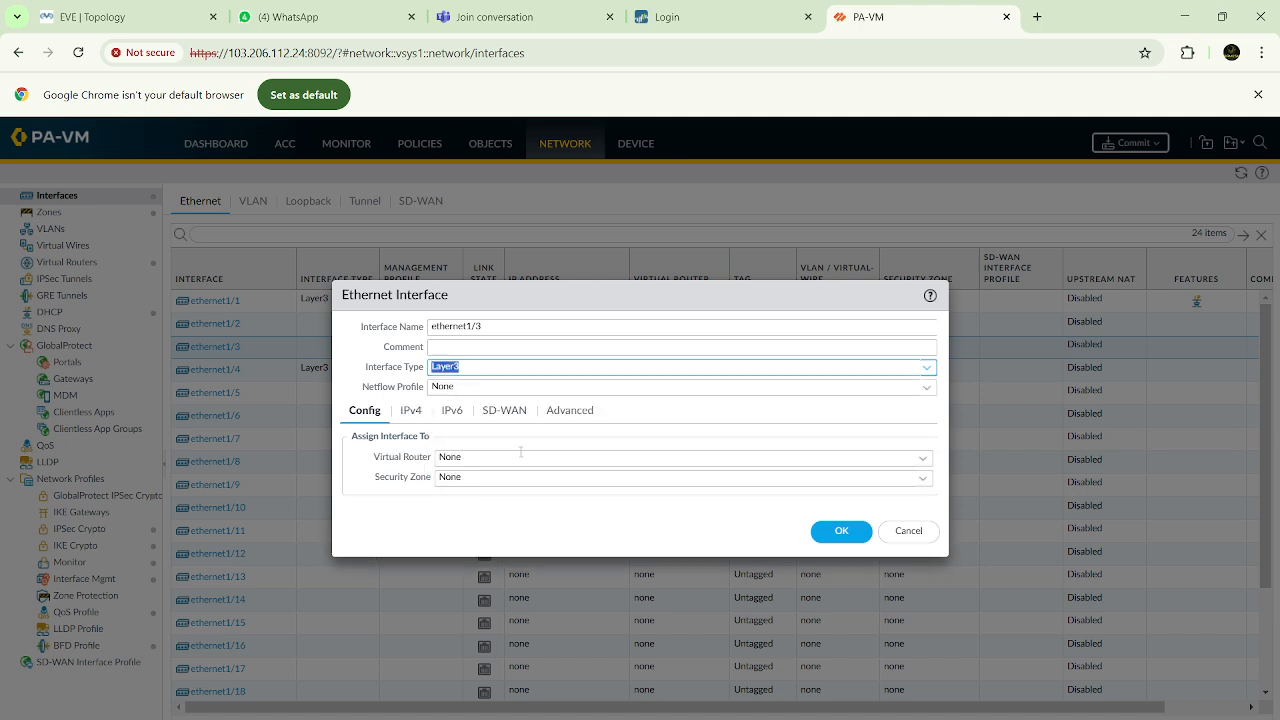
Assign ethernet1/3 to the default virtual router and the Outside security zone
click(709, 457)
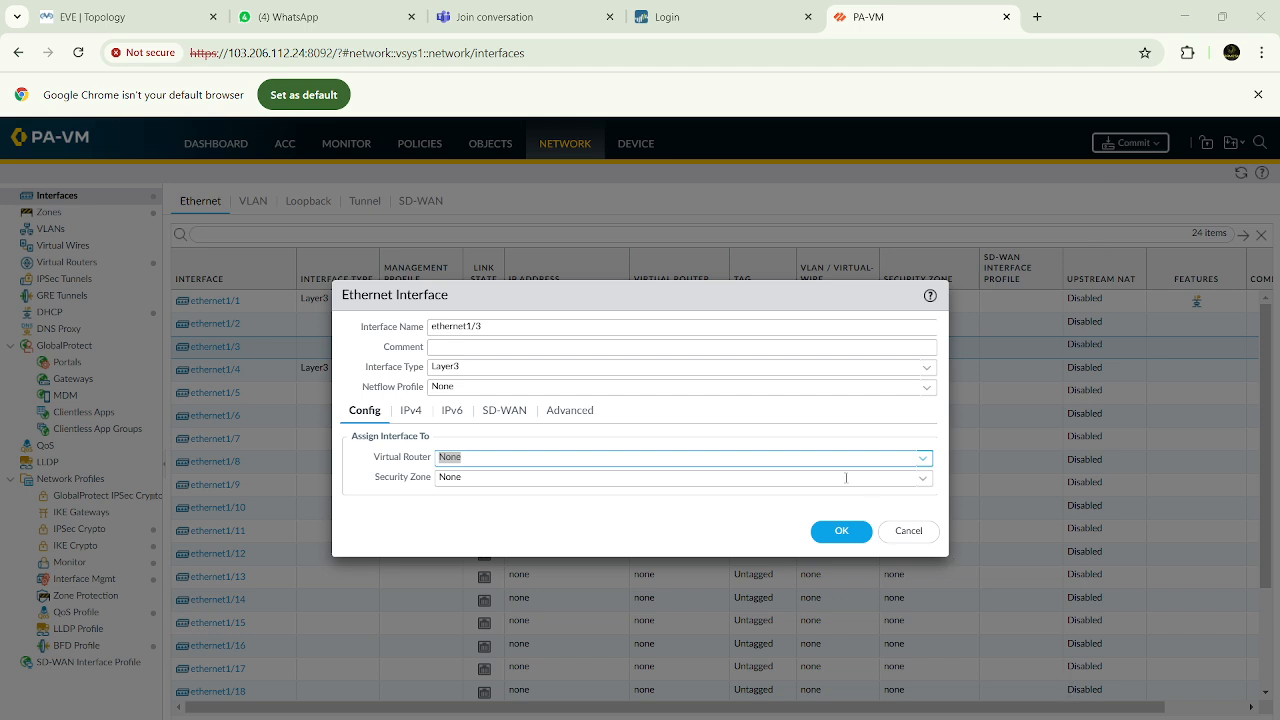
click(923, 458)
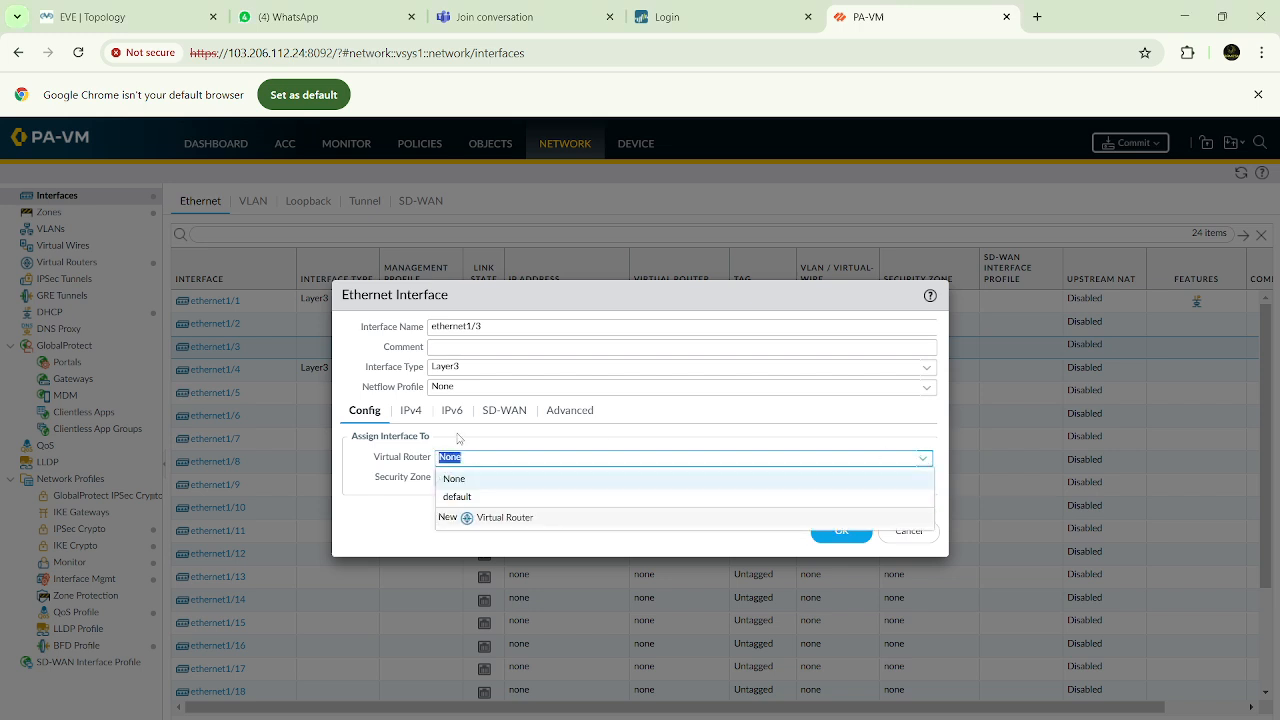
click(458, 497)
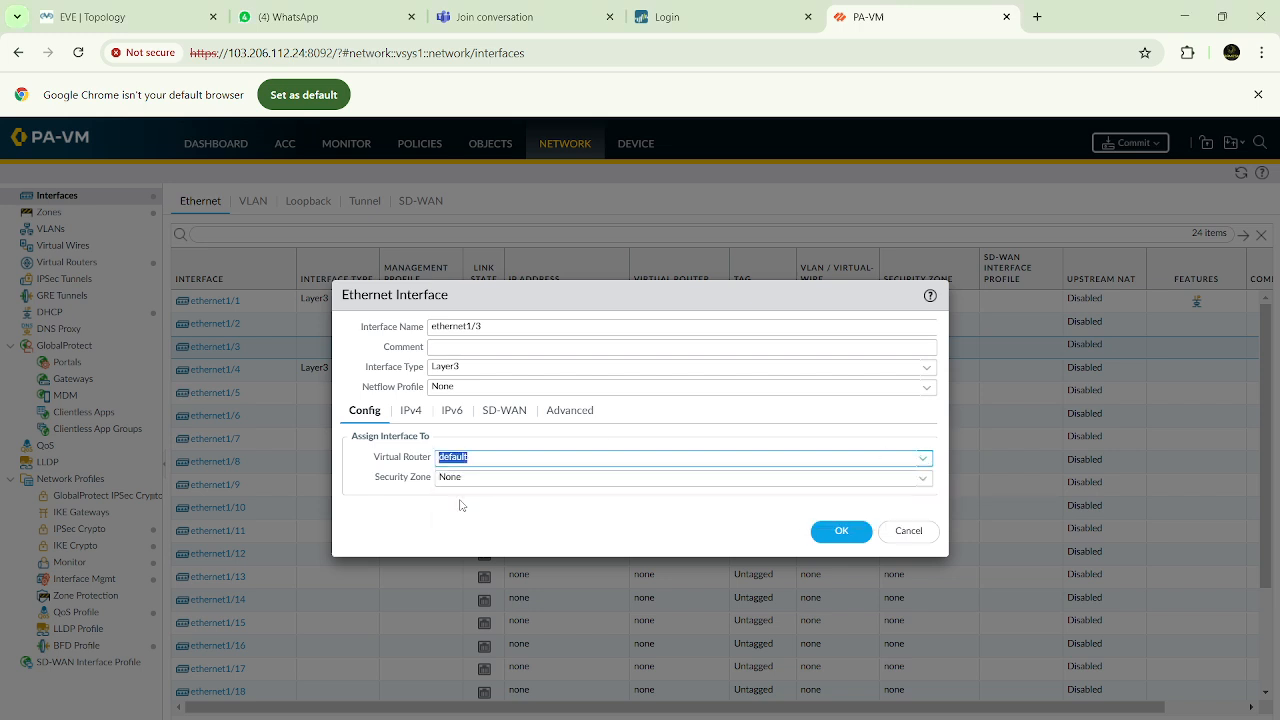
click(922, 484)
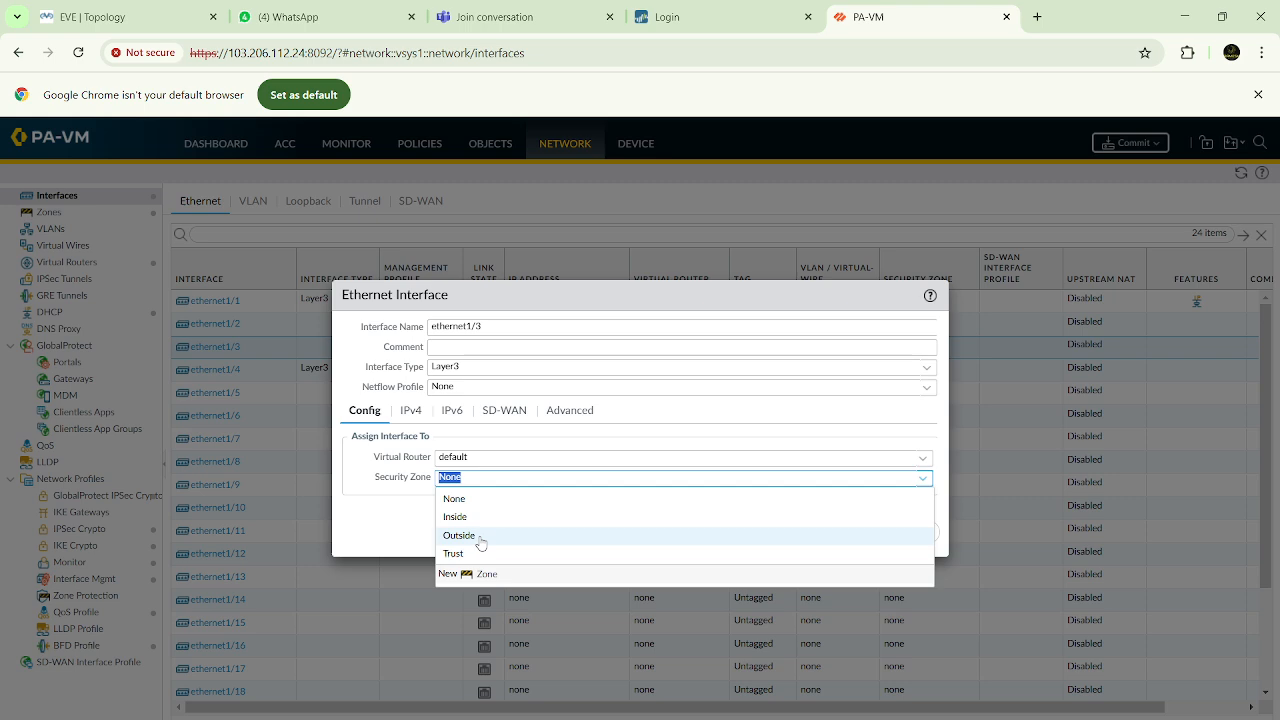
click(481, 540)
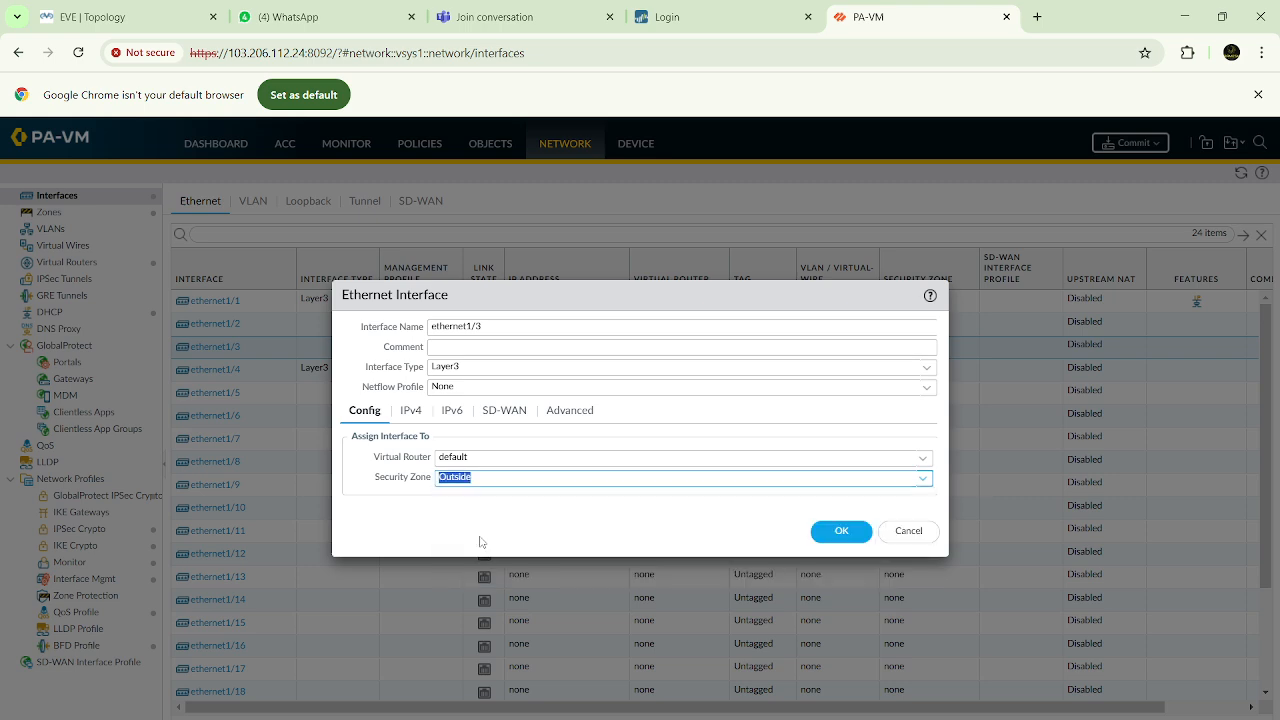
Check the EVE topology and add the static IPv4 address 192.168.10.2/24 to ethernet1/3
click(413, 413)
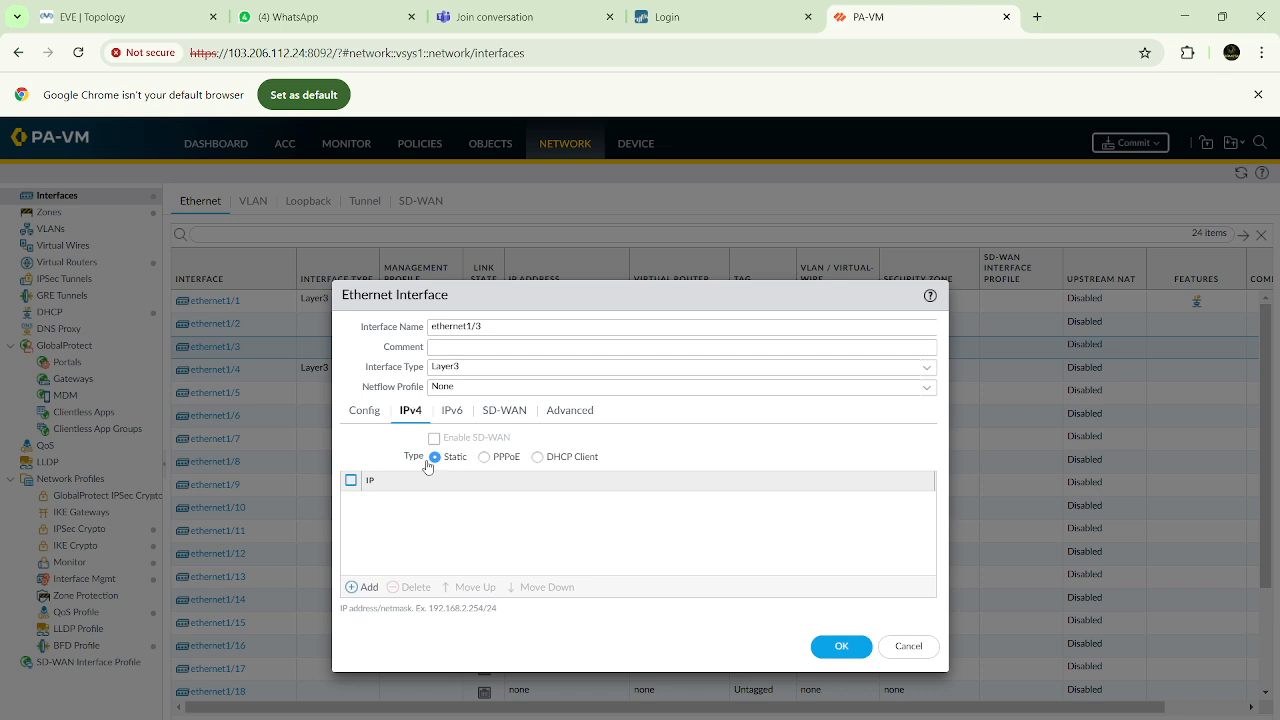
click(366, 587)
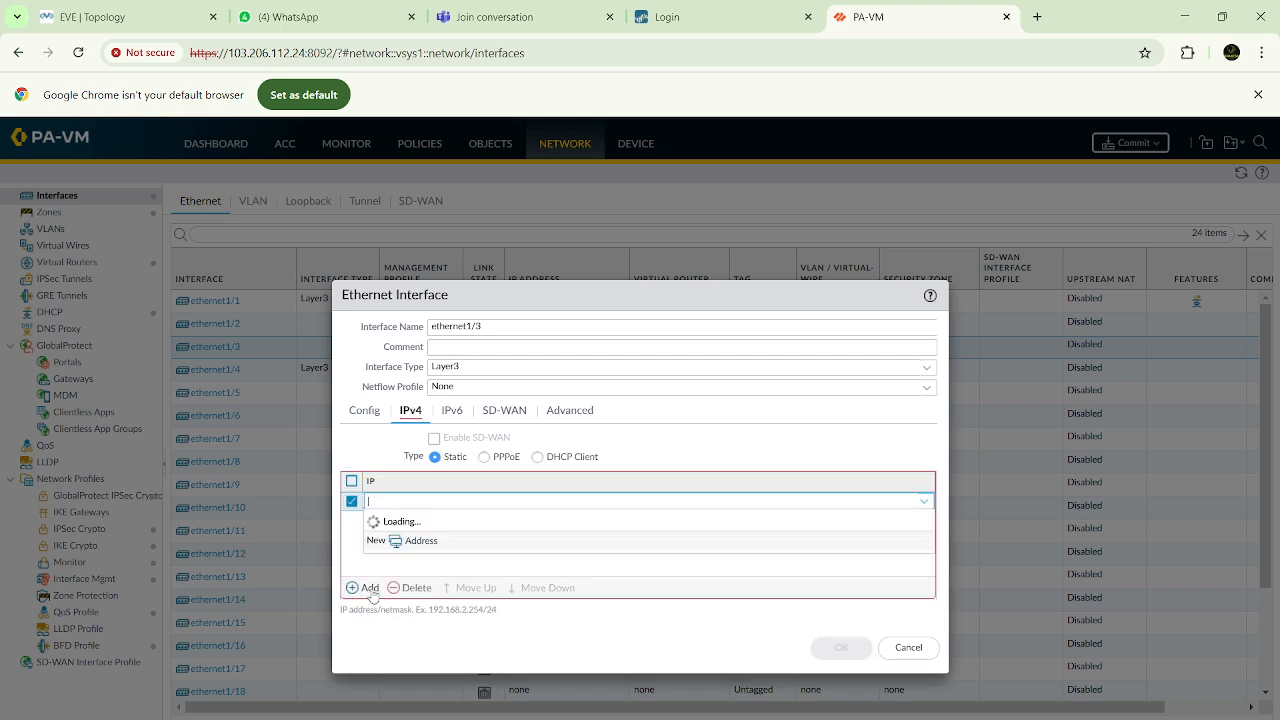
click(128, 14)
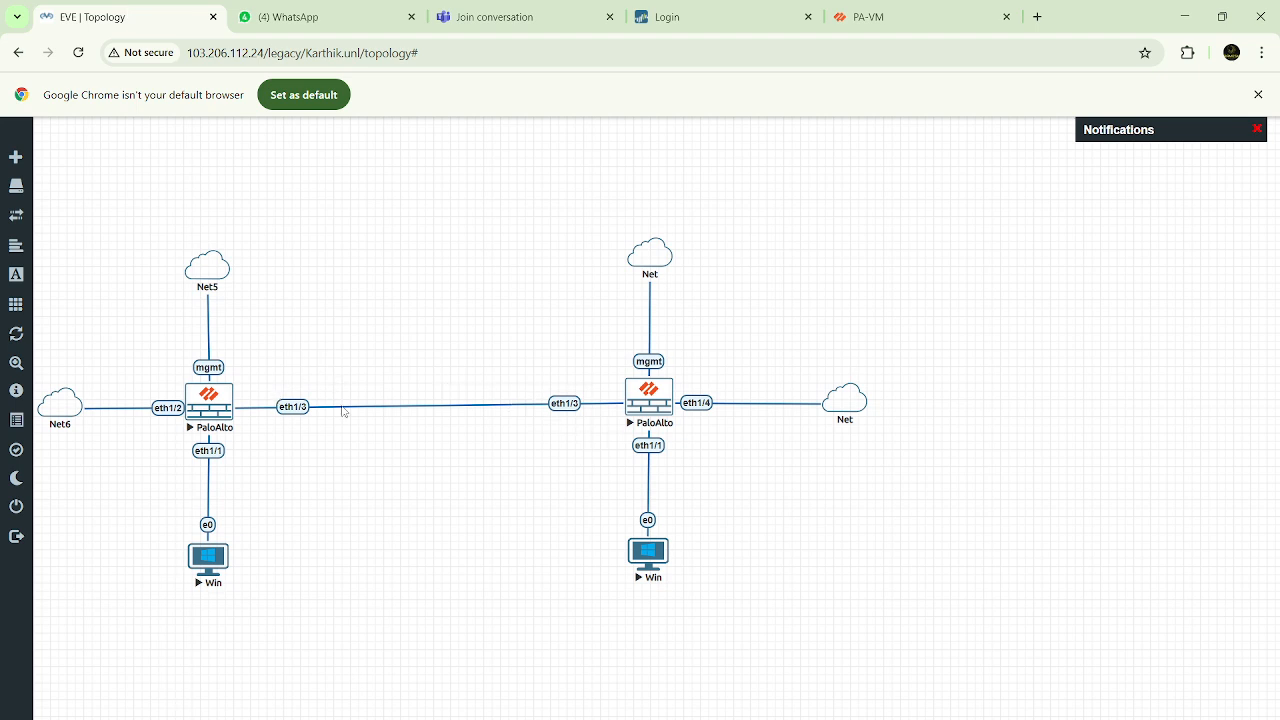
click(930, 22)
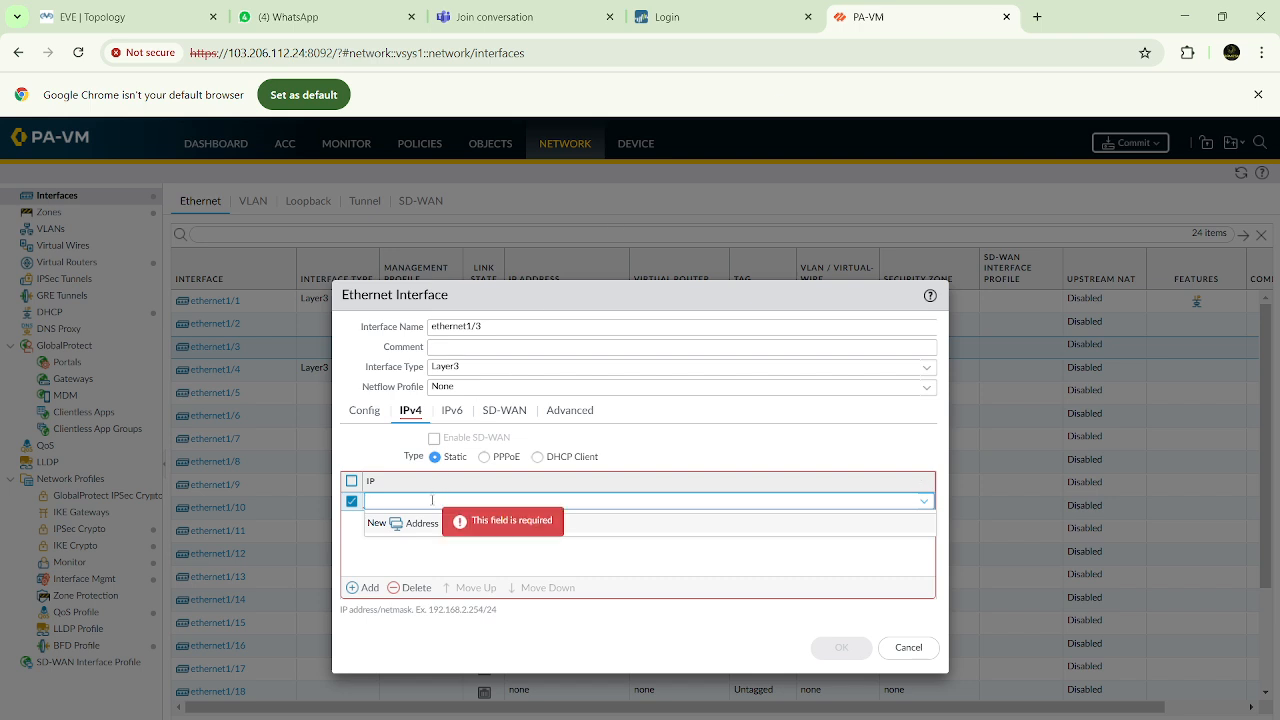
text(.168.10.2/24)
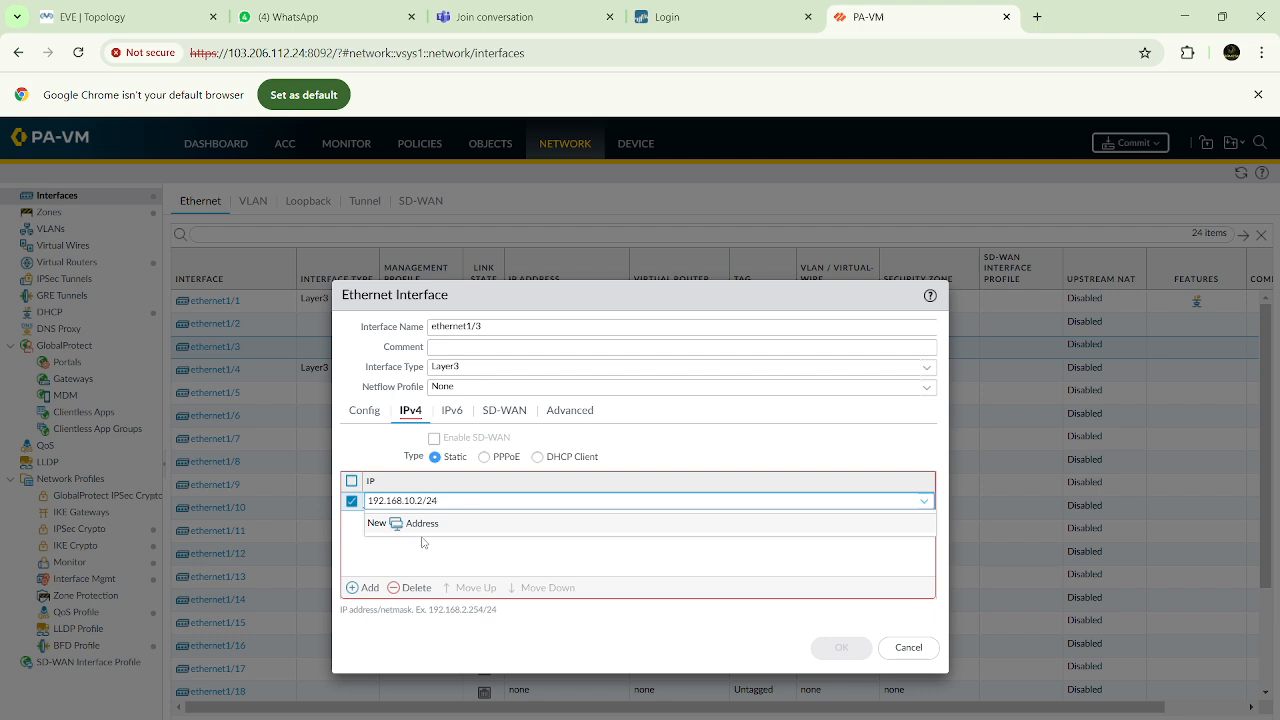
click(422, 541)
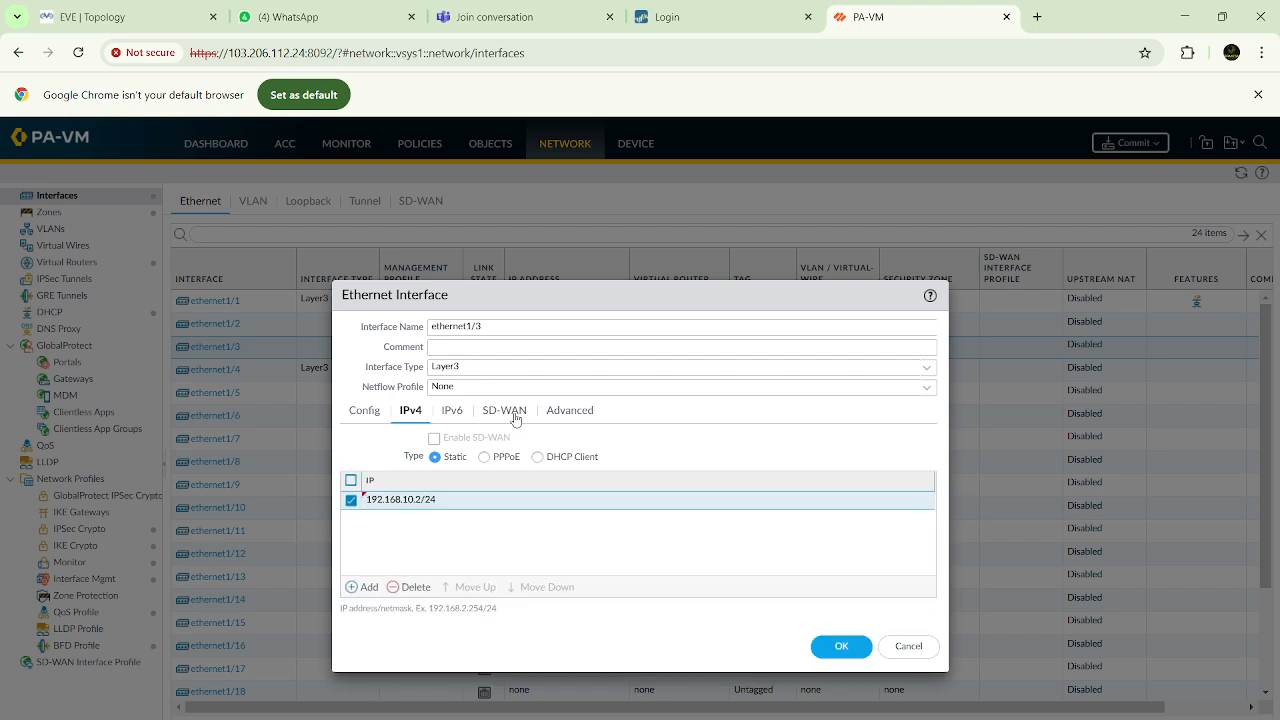
Set the management profile of ethernet1/3 to Allow-Ping and save the interface
click(570, 412)
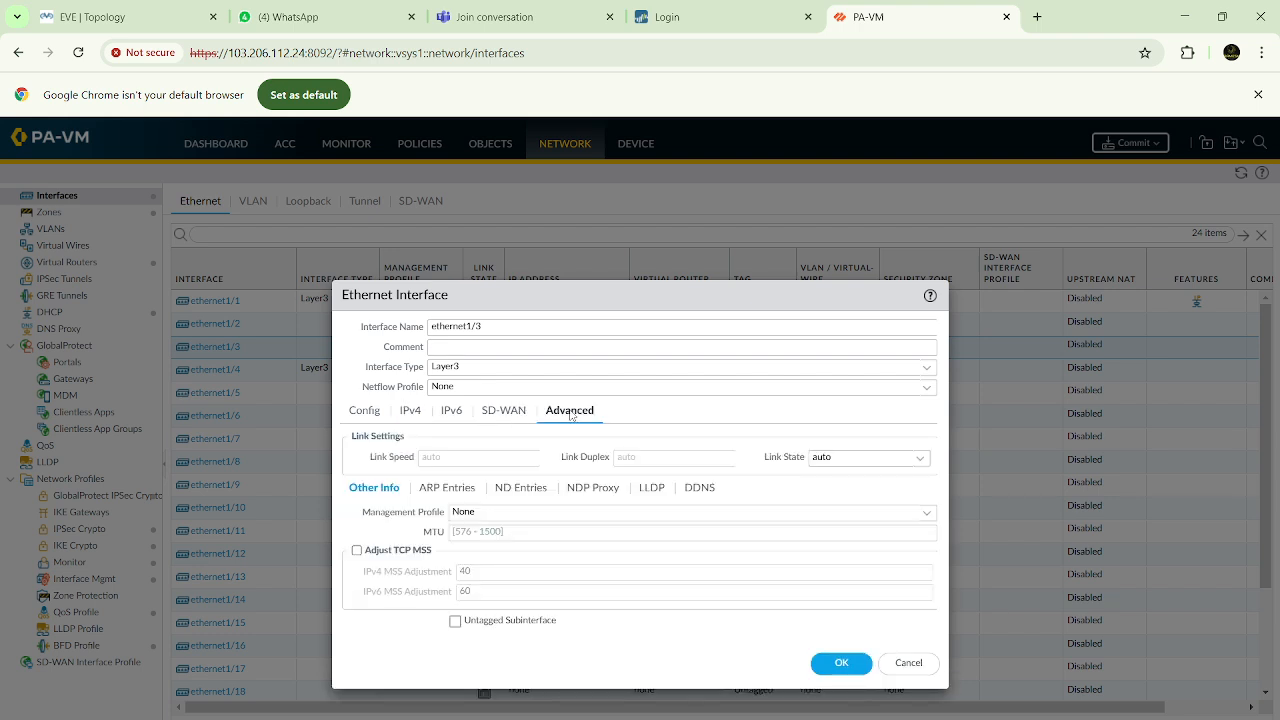
click(927, 513)
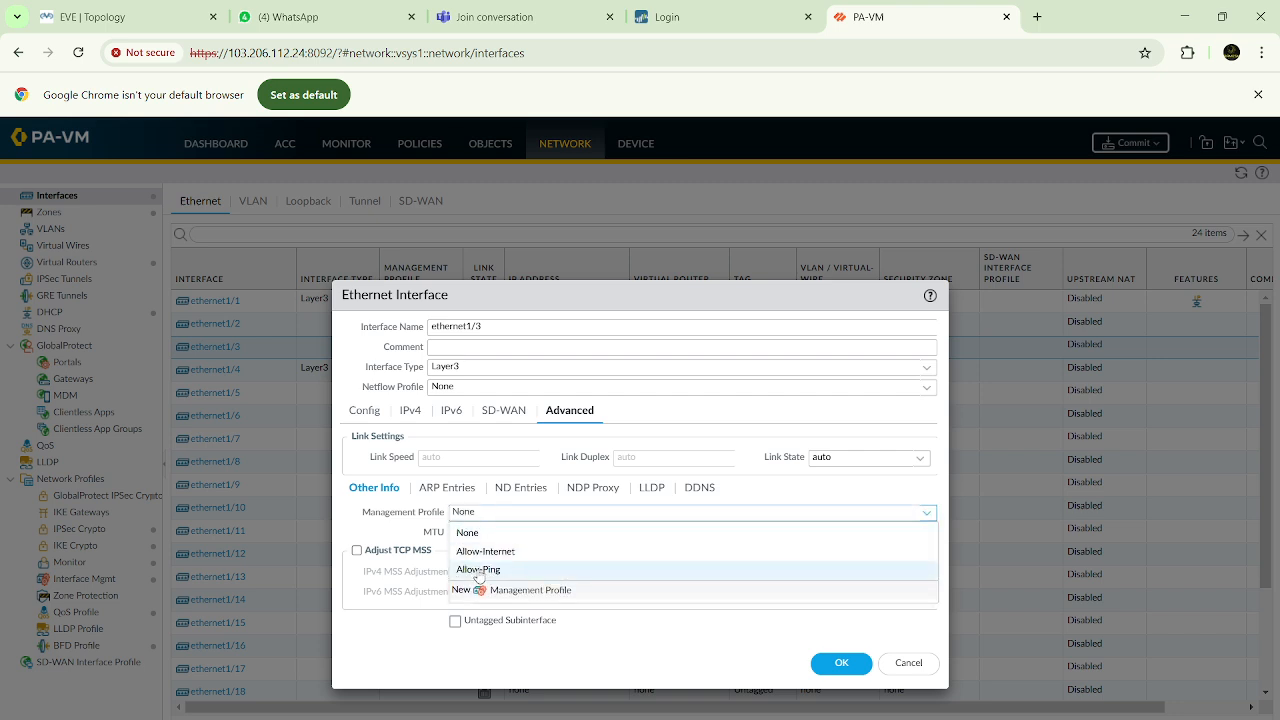
click(477, 569)
click(845, 664)
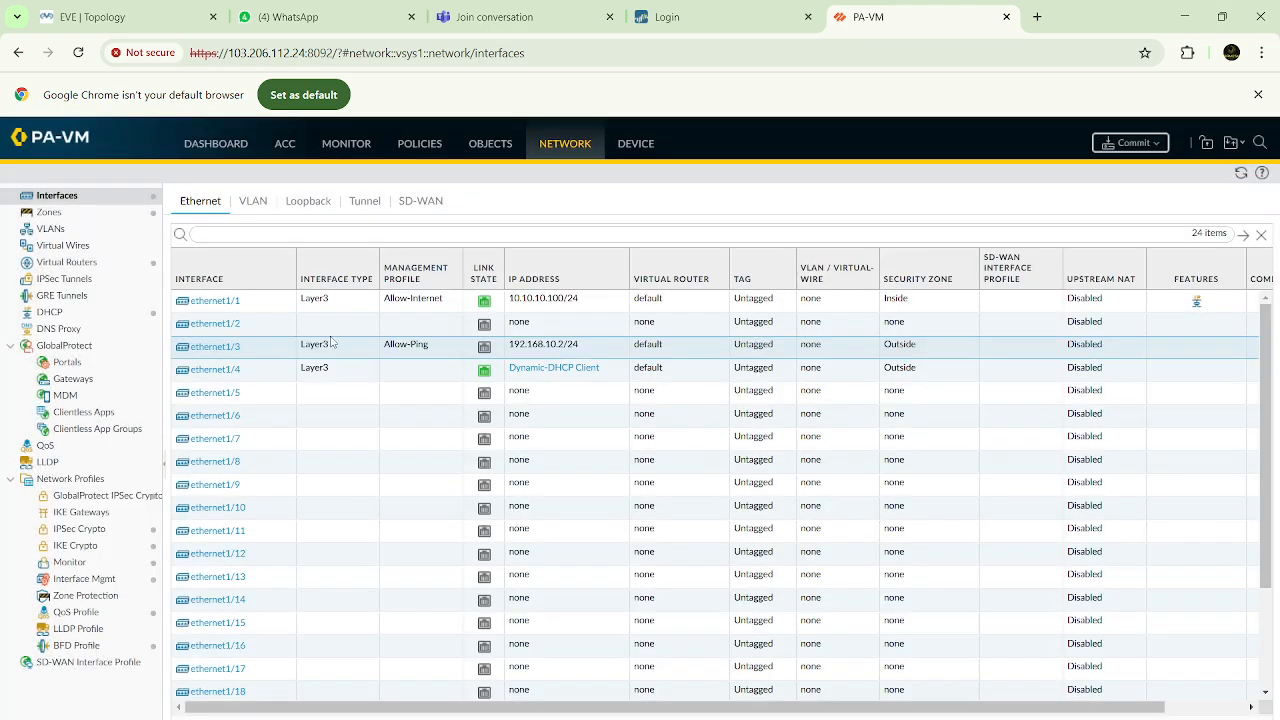
Add a tunnel interface numbered 2 and assign it to the default virtual router
click(357, 201)
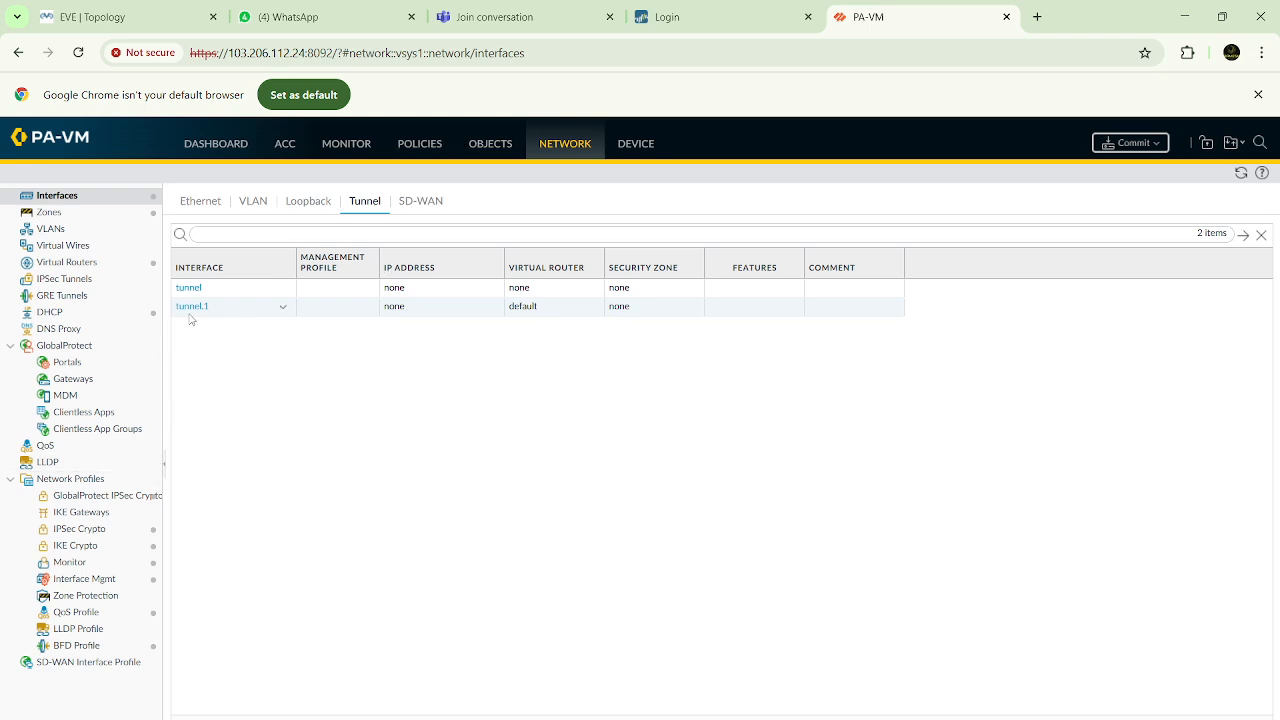
click(195, 718)
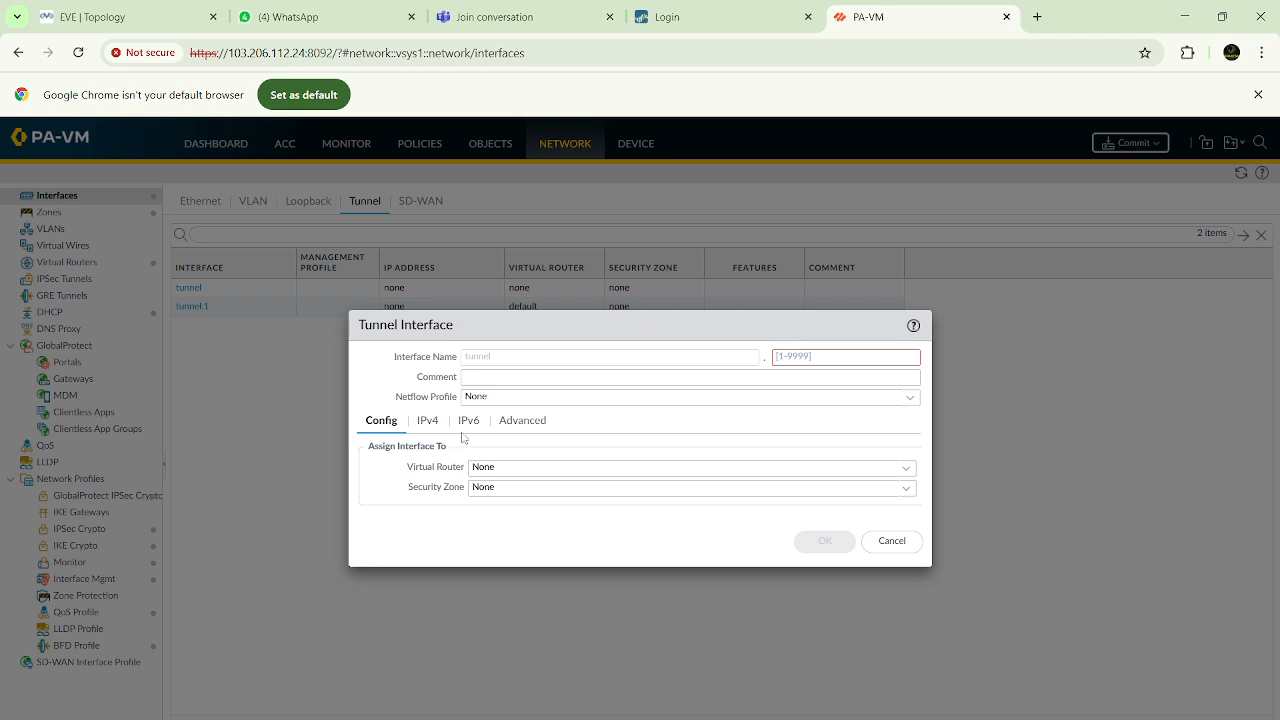
click(797, 355)
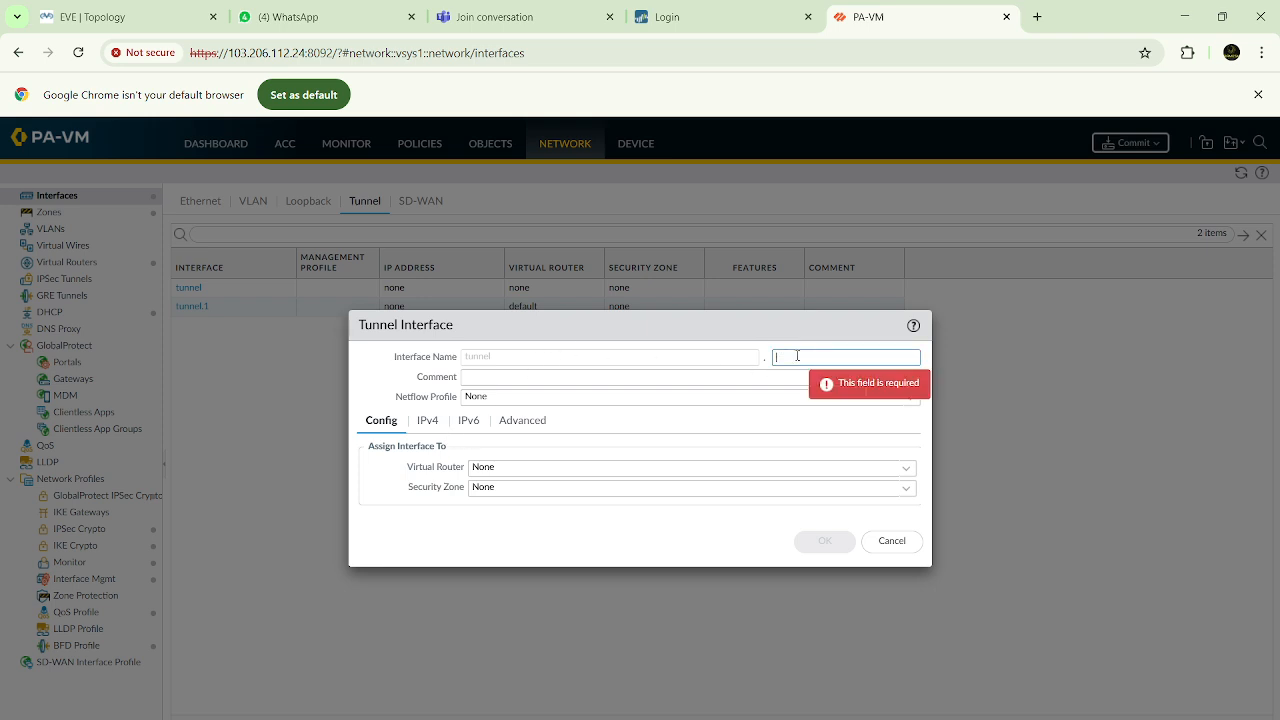
text(2)
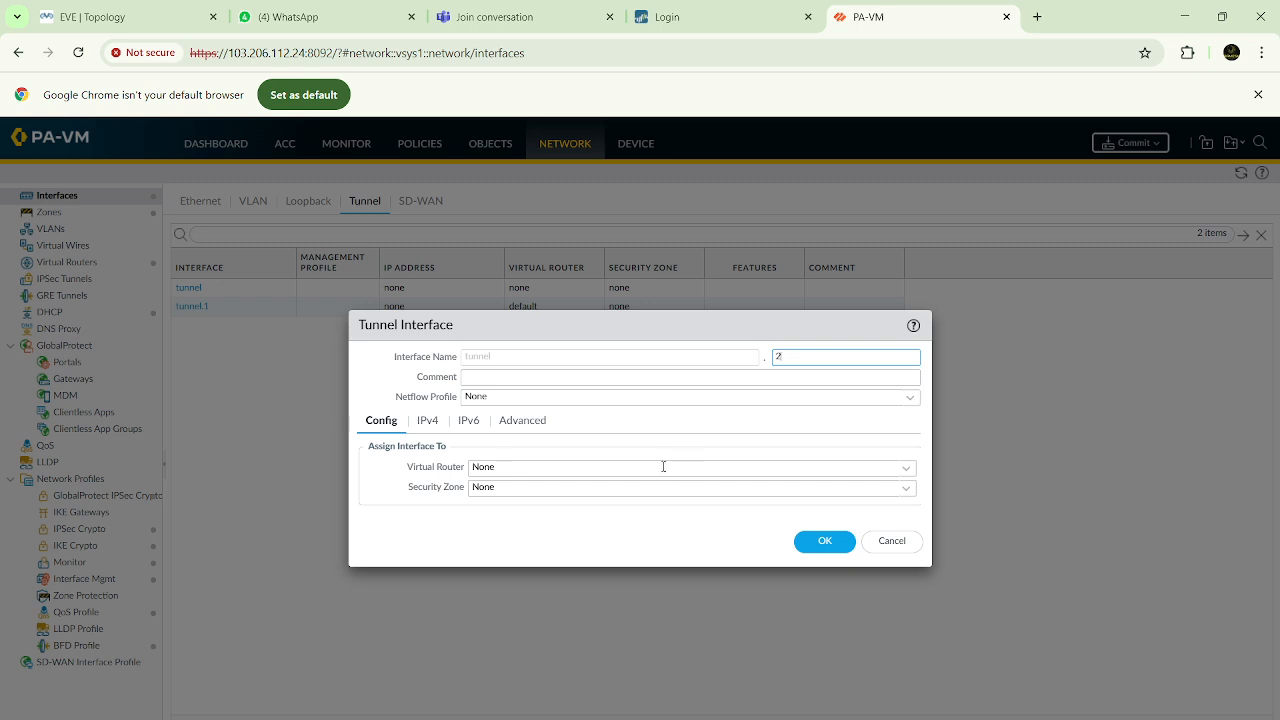
click(906, 472)
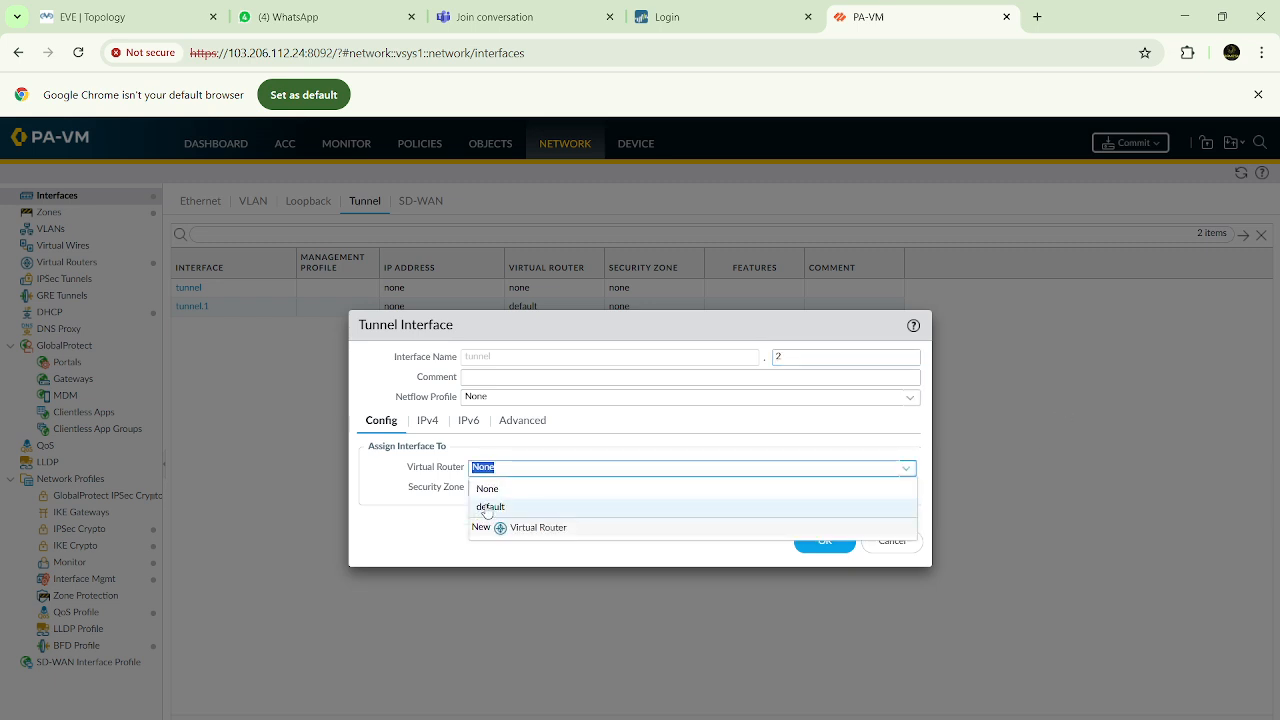
click(482, 507)
Create a security zone named VPN for the new tunnel interface and save the interface
click(907, 491)
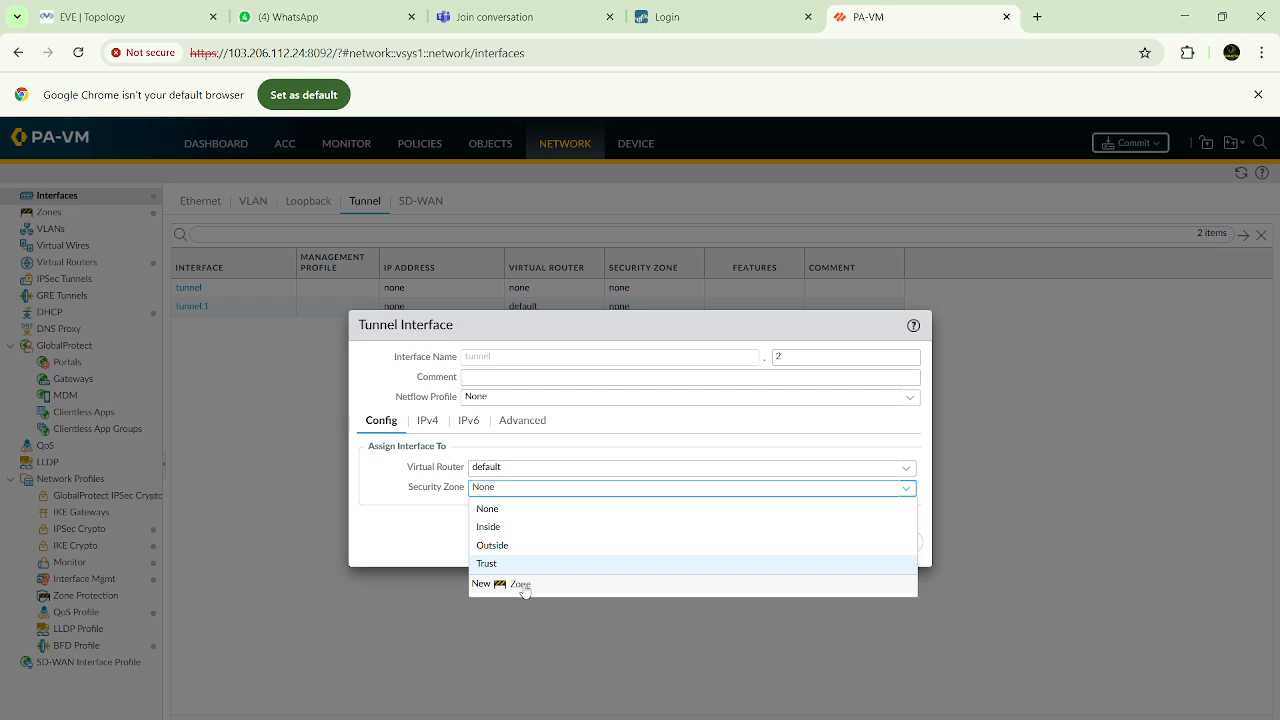
click(523, 587)
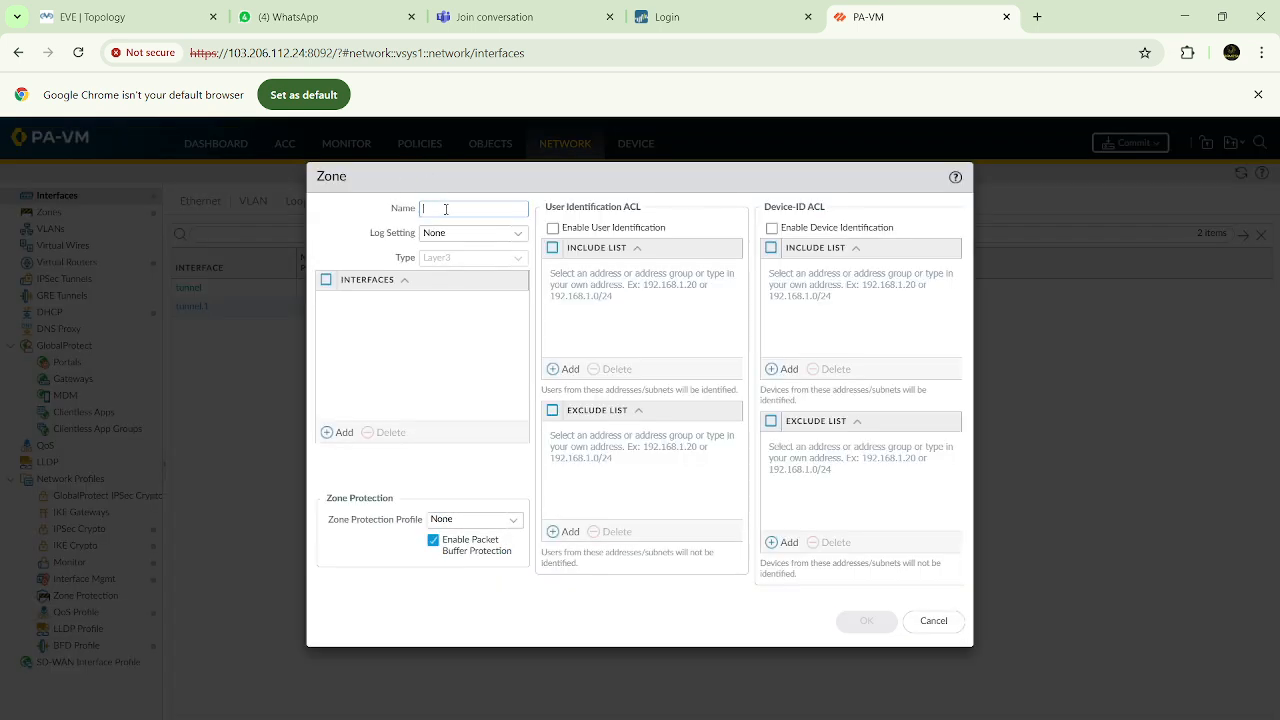
text(VPN)
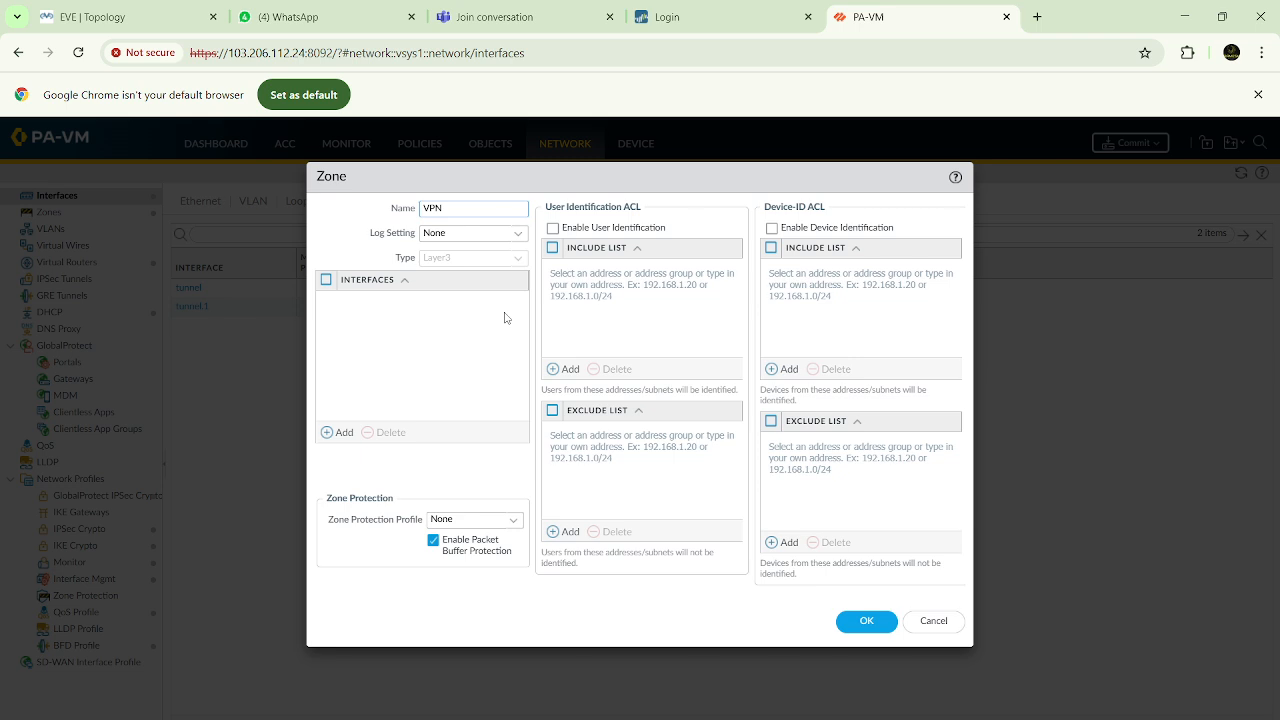
click(860, 621)
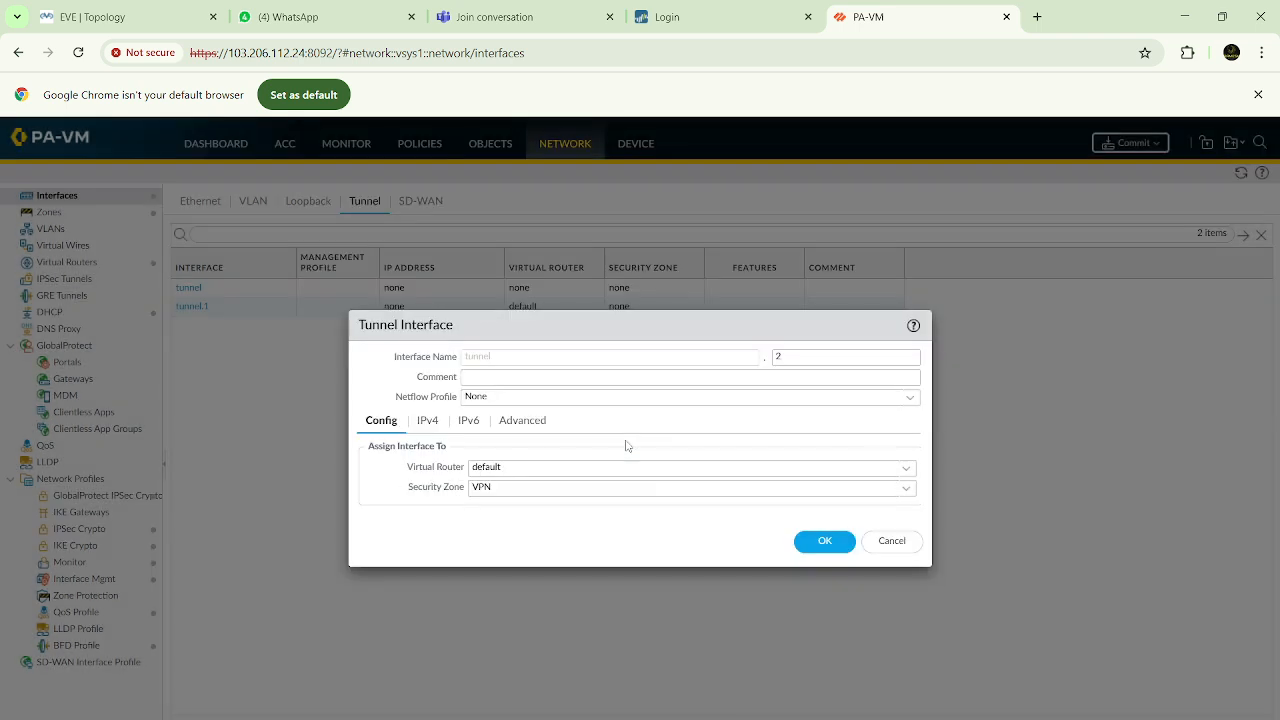
click(824, 545)
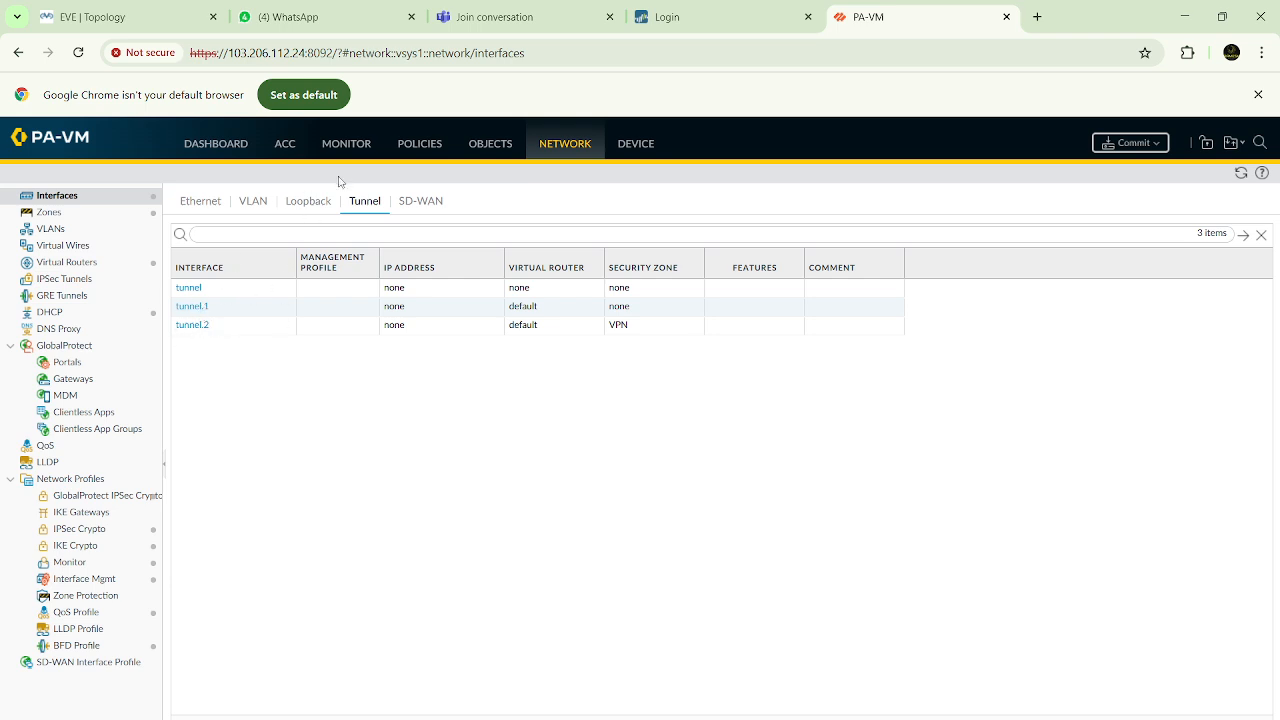
click(202, 204)
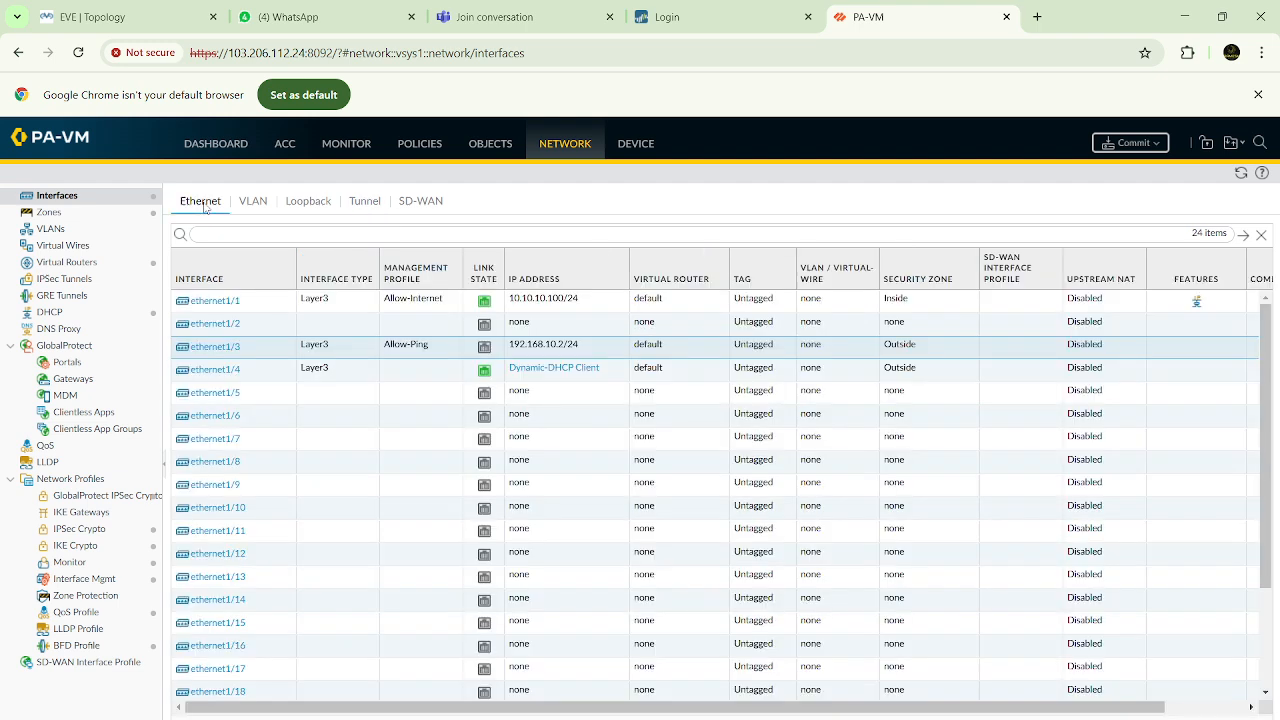
click(367, 205)
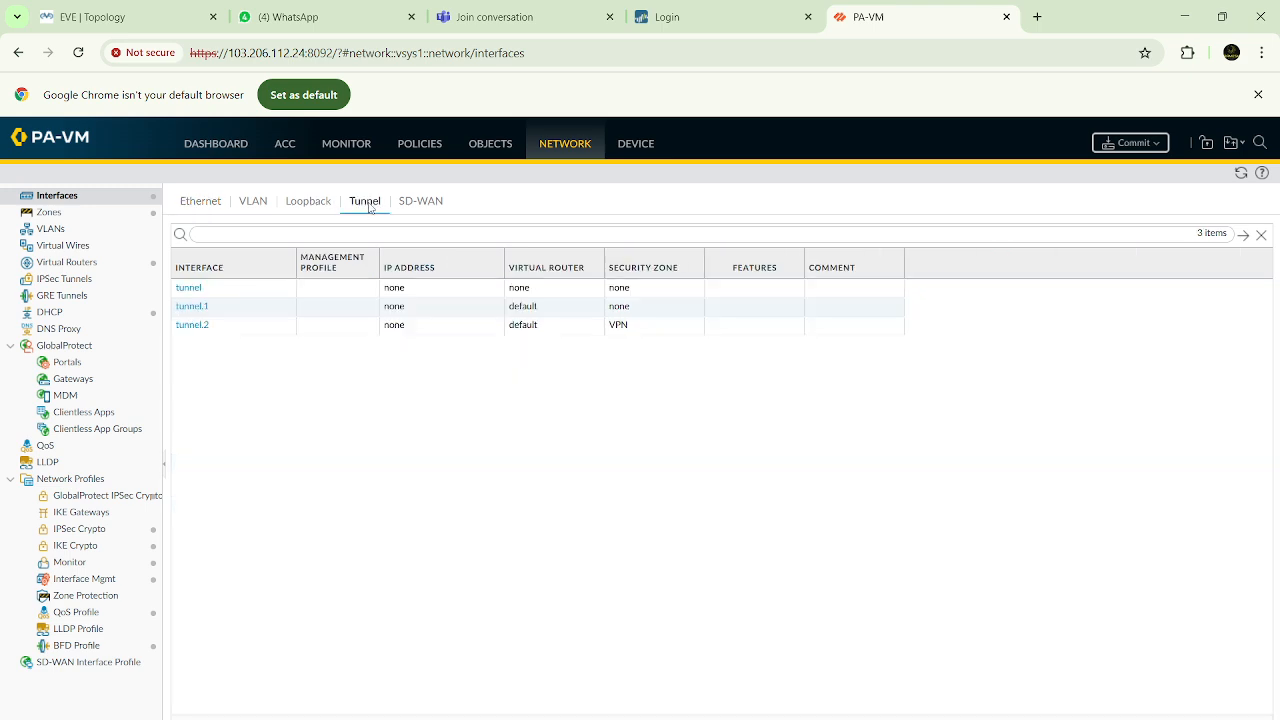
click(215, 212)
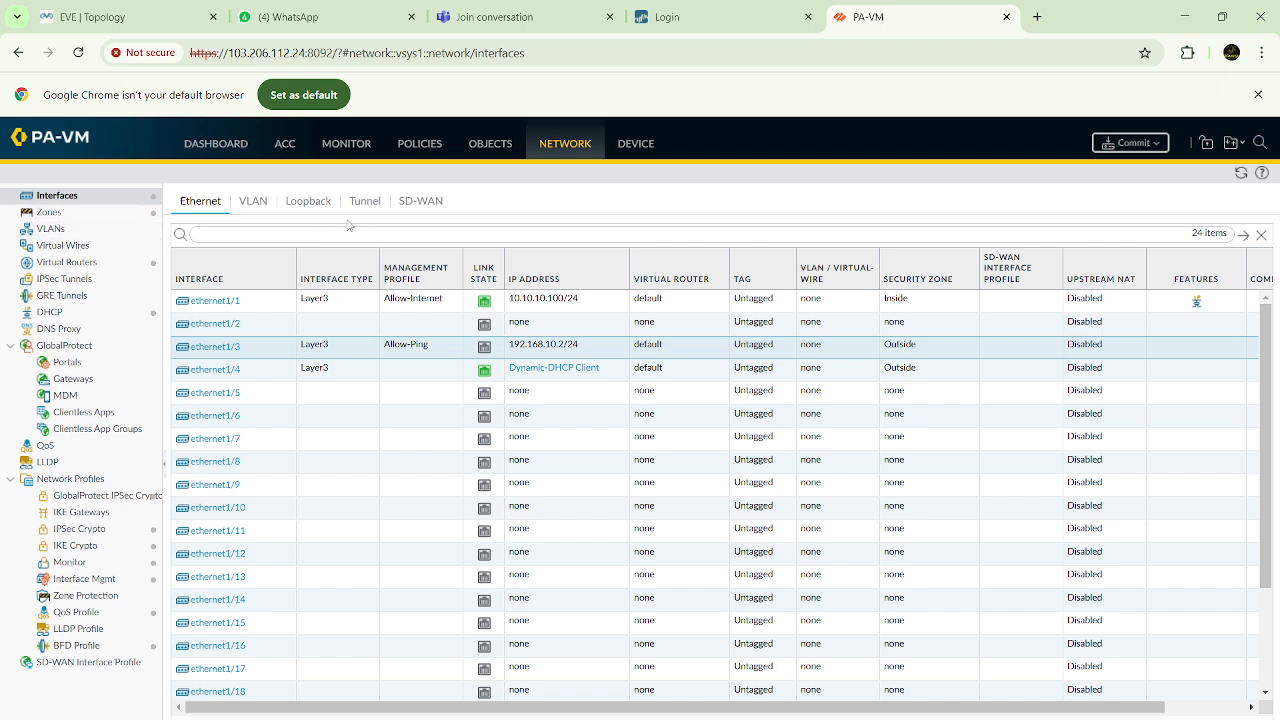
Start a new IKE Crypto profile named TBN-Phase1
click(84, 550)
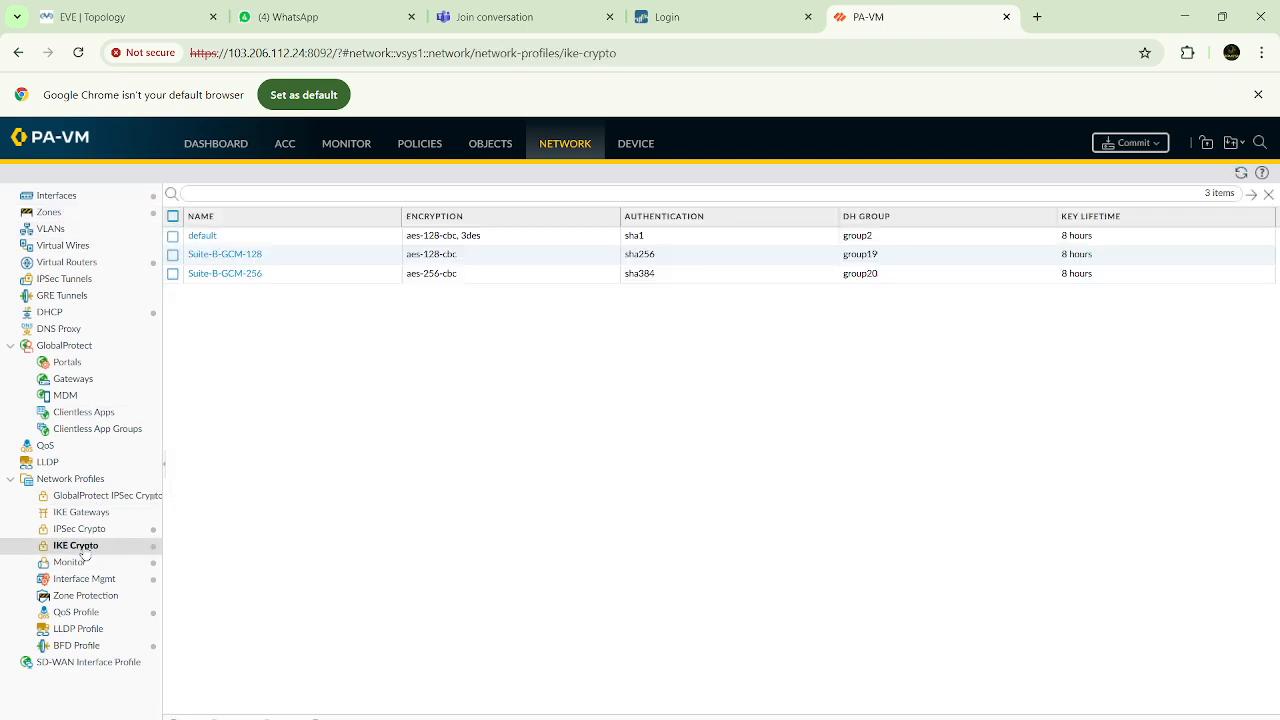
click(184, 718)
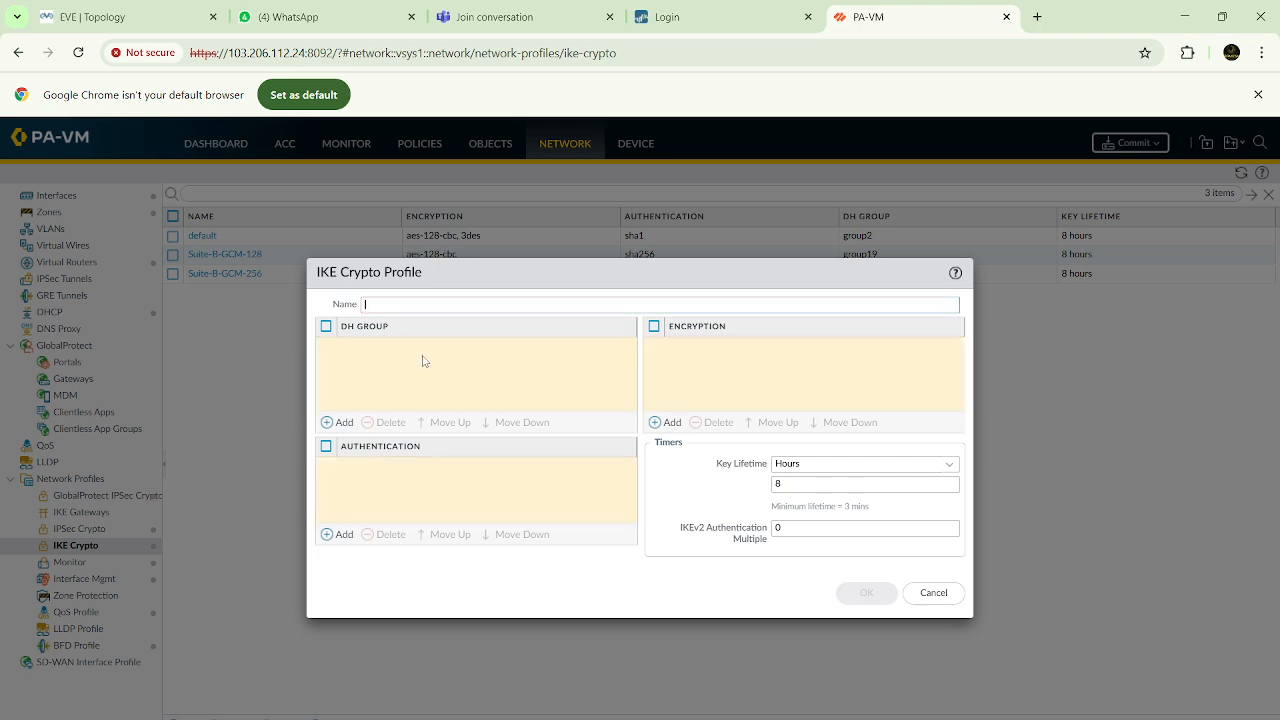
text(T)
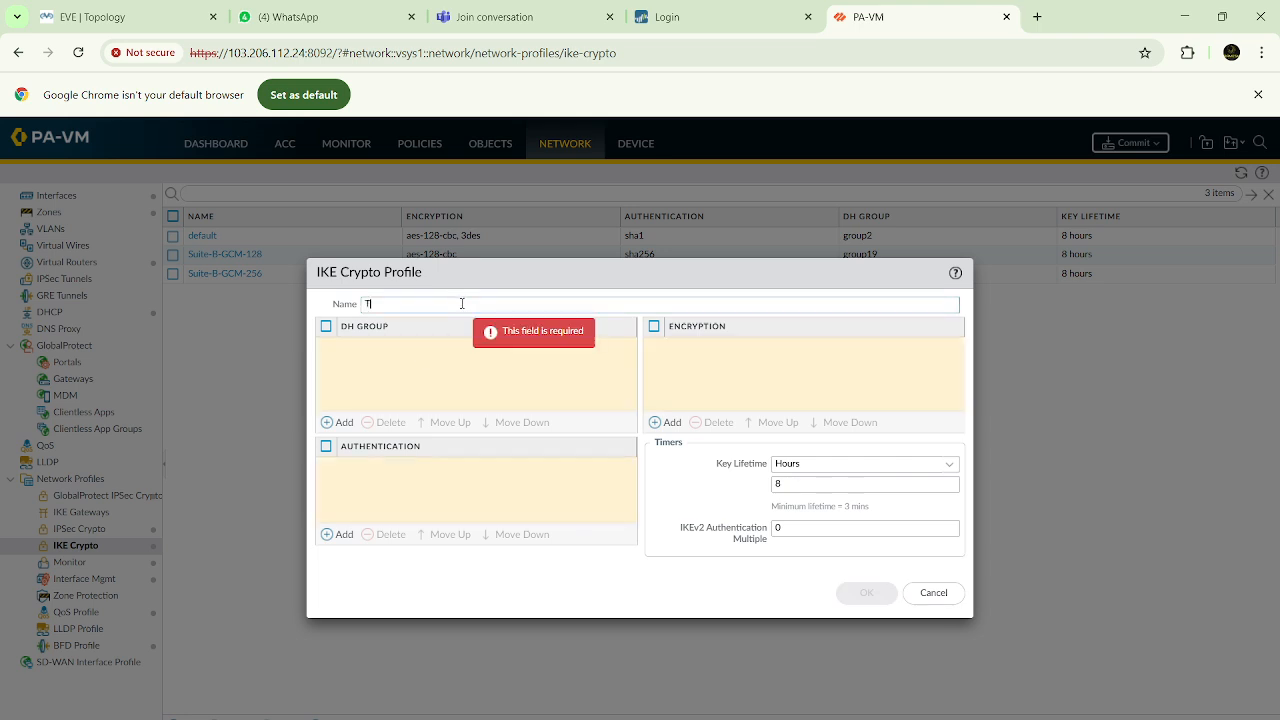
text(BN-Phase1)
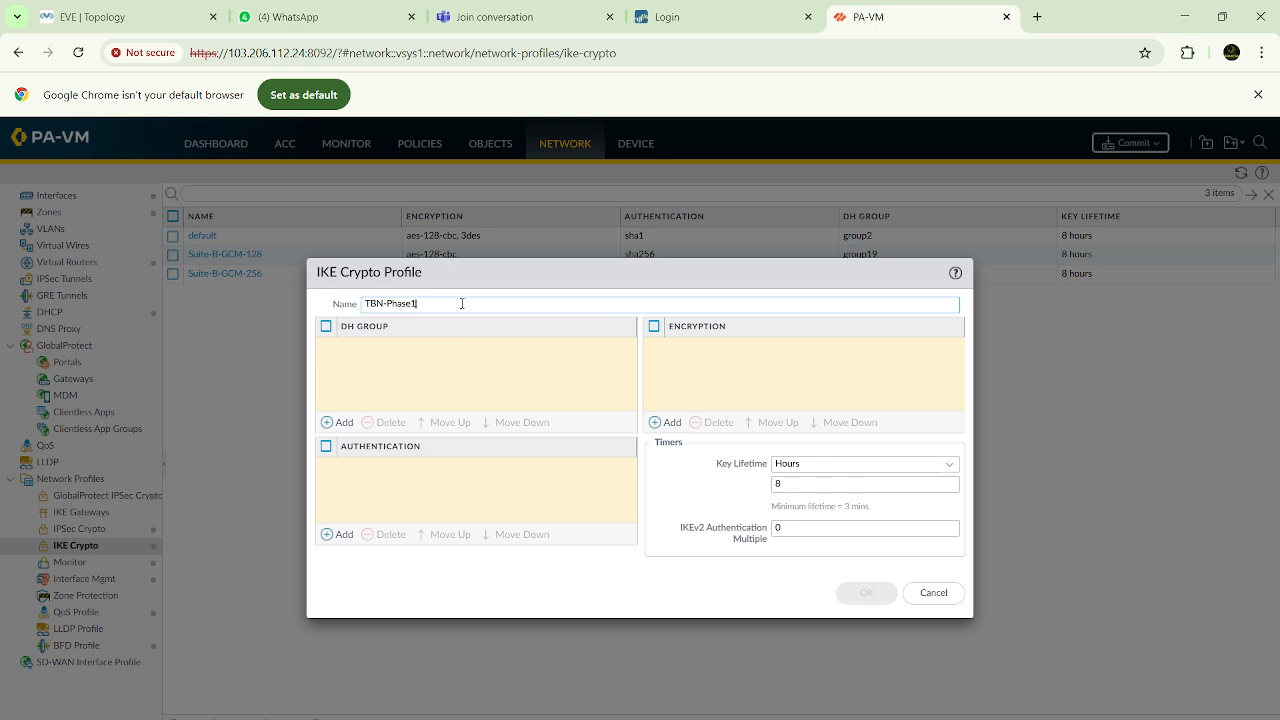
Set the IKE Crypto profile to DH group20, md5 authentication and aes-256-cbc encryption, and save it
click(338, 422)
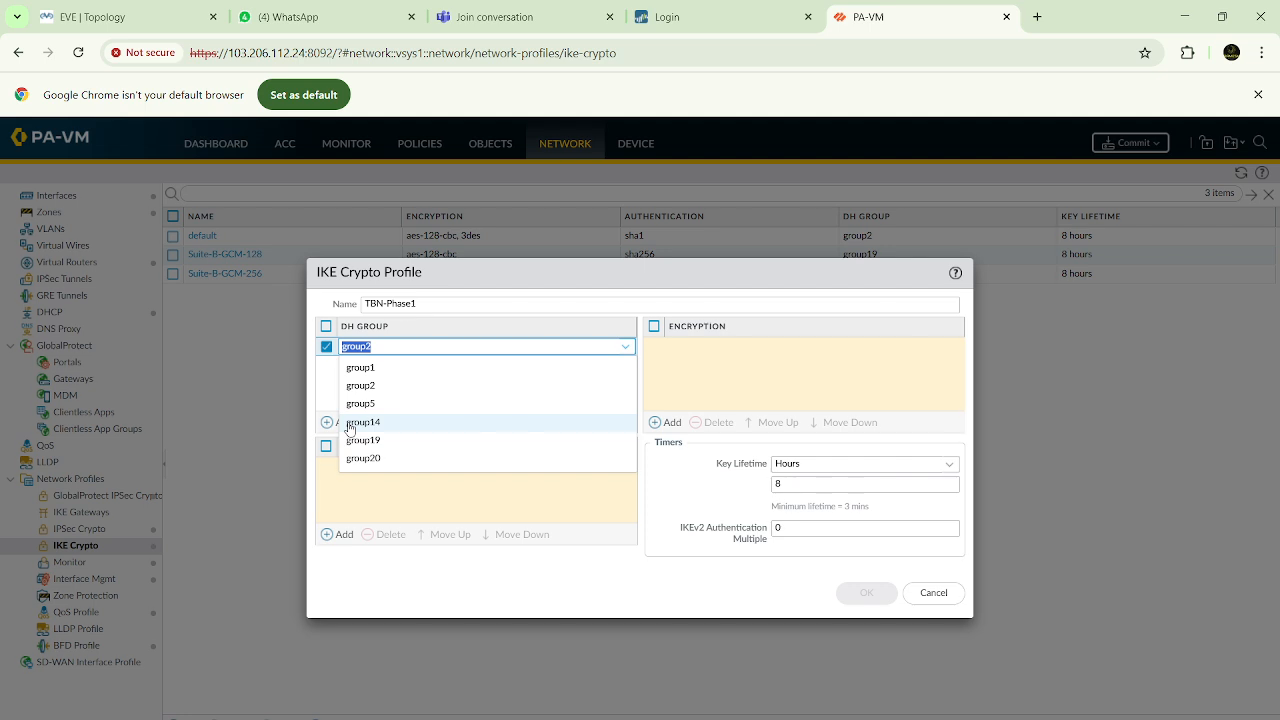
click(361, 460)
click(340, 534)
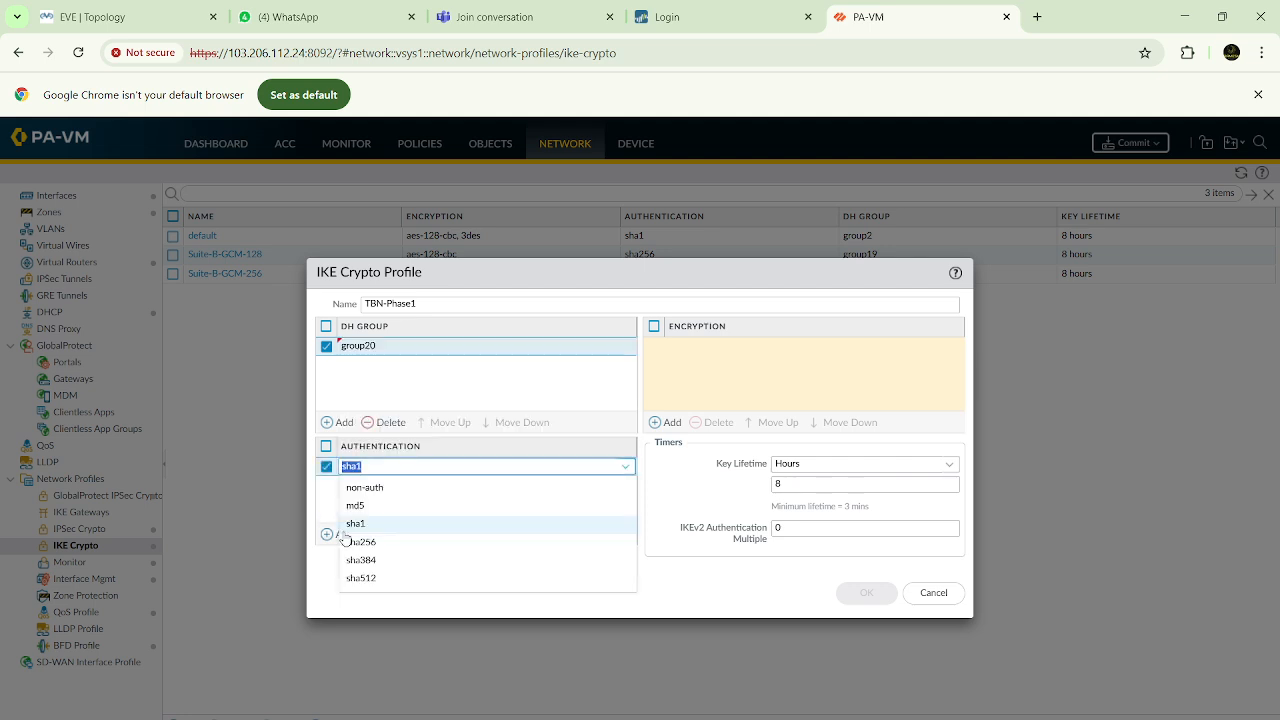
click(357, 506)
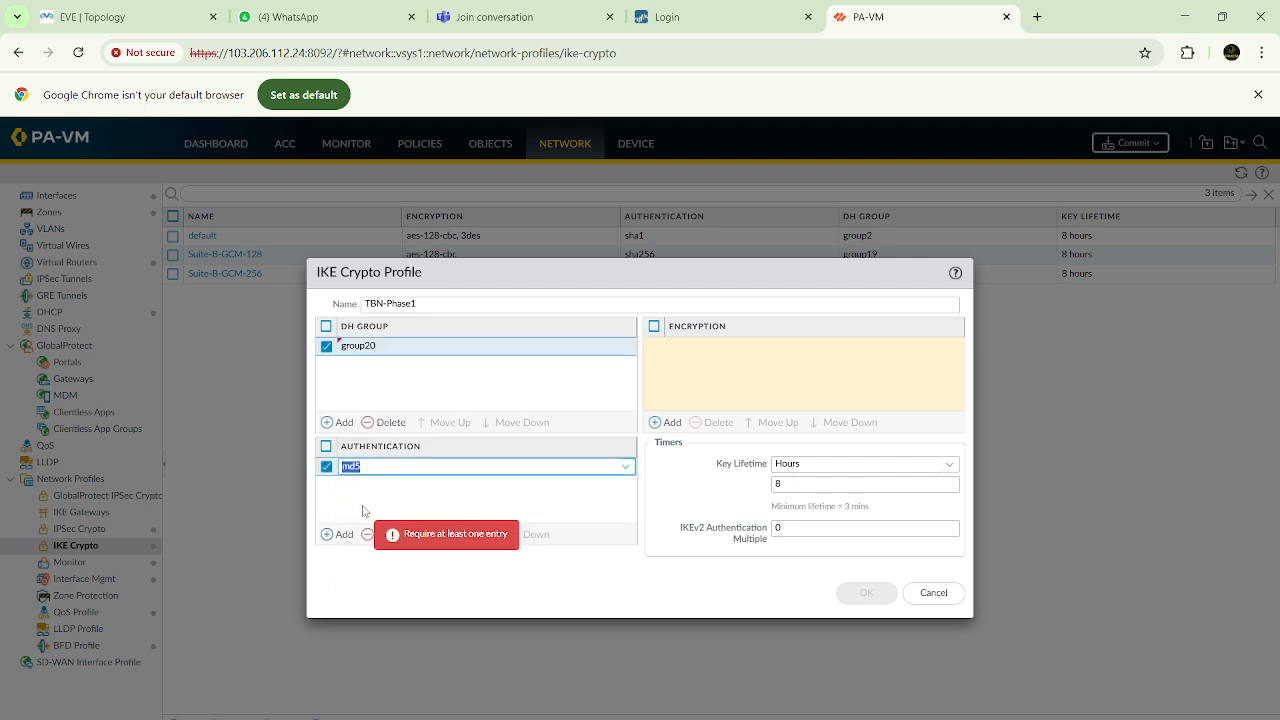
click(669, 421)
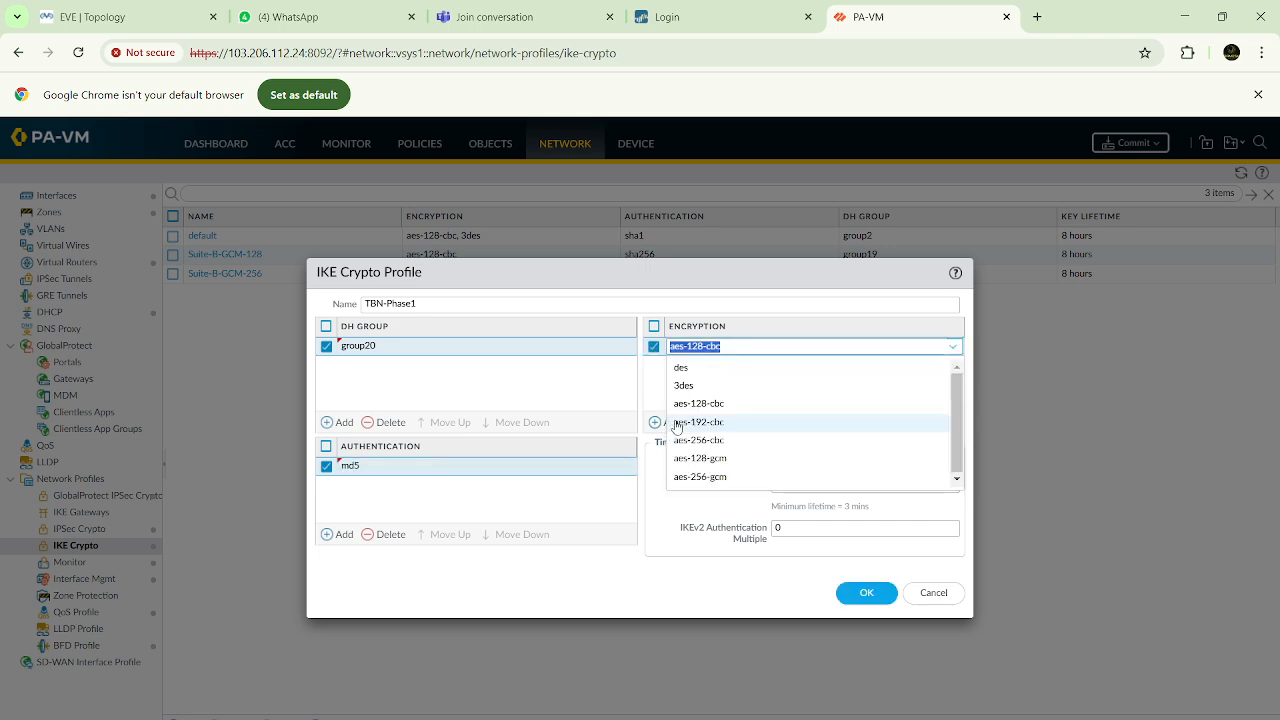
click(690, 446)
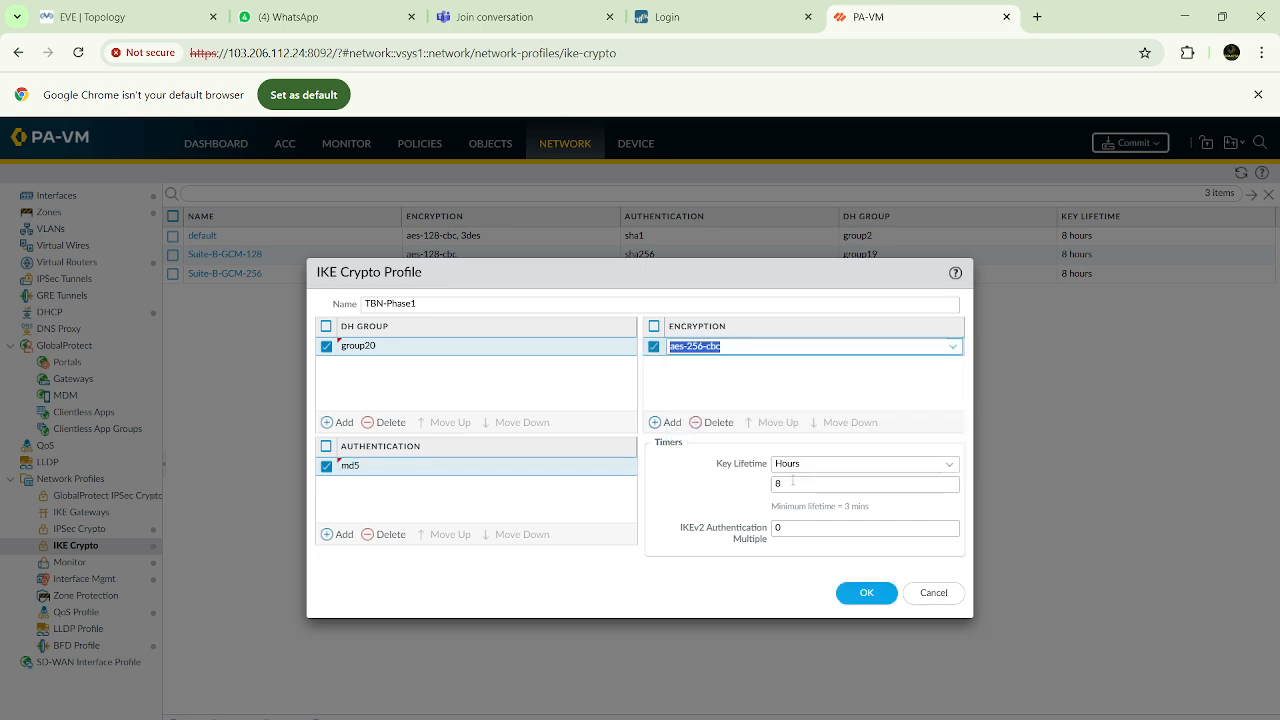
click(860, 592)
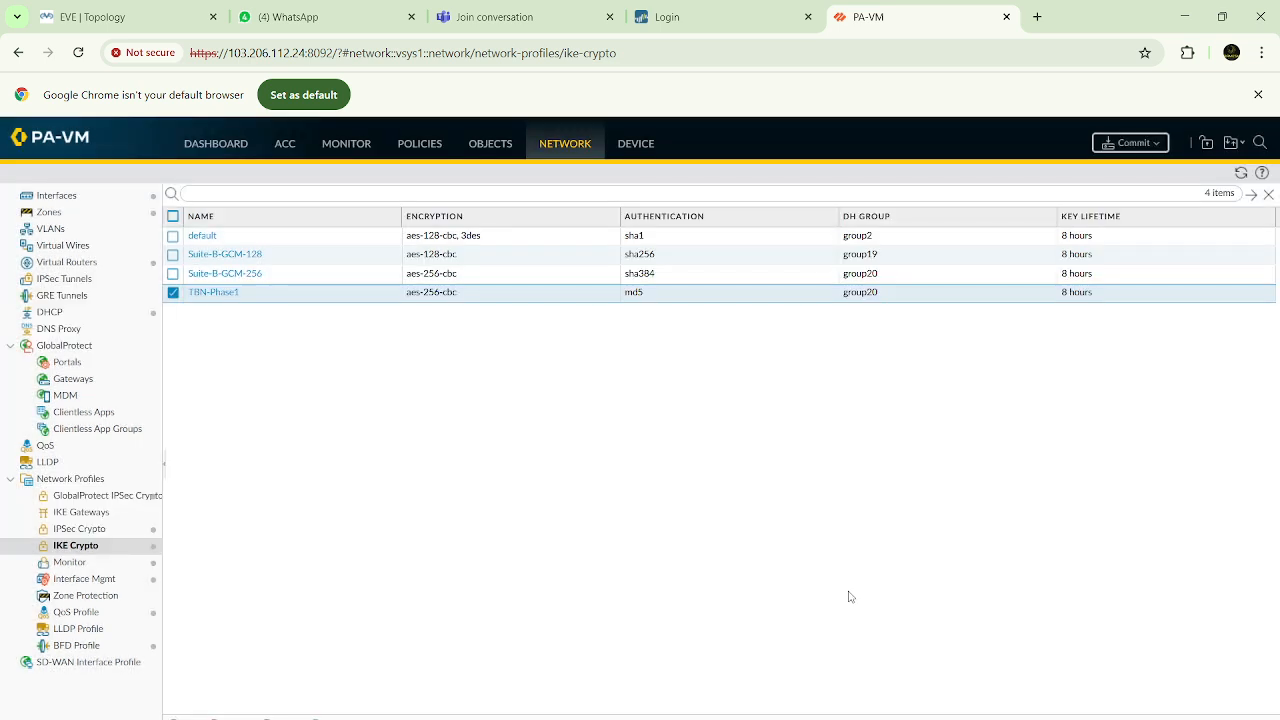
Create an IPSec Crypto profile named TBN-Phase2 with aes-256-cbc encryption
click(50, 531)
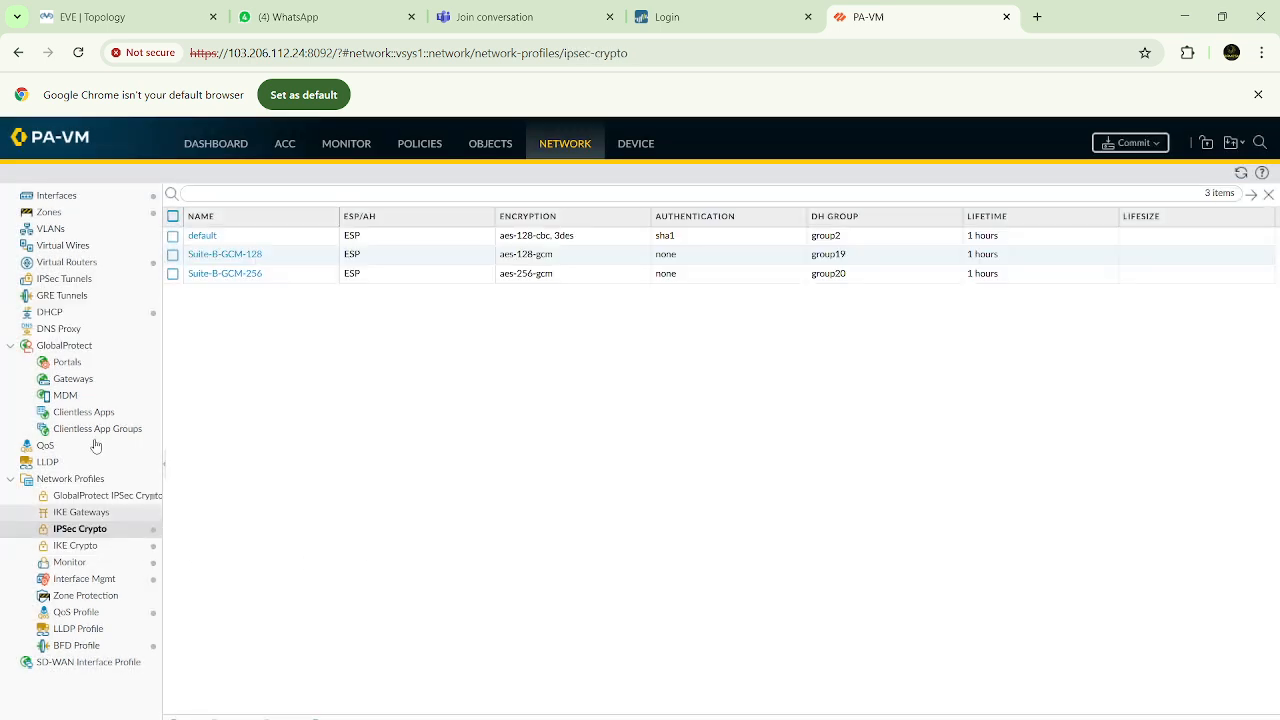
click(183, 717)
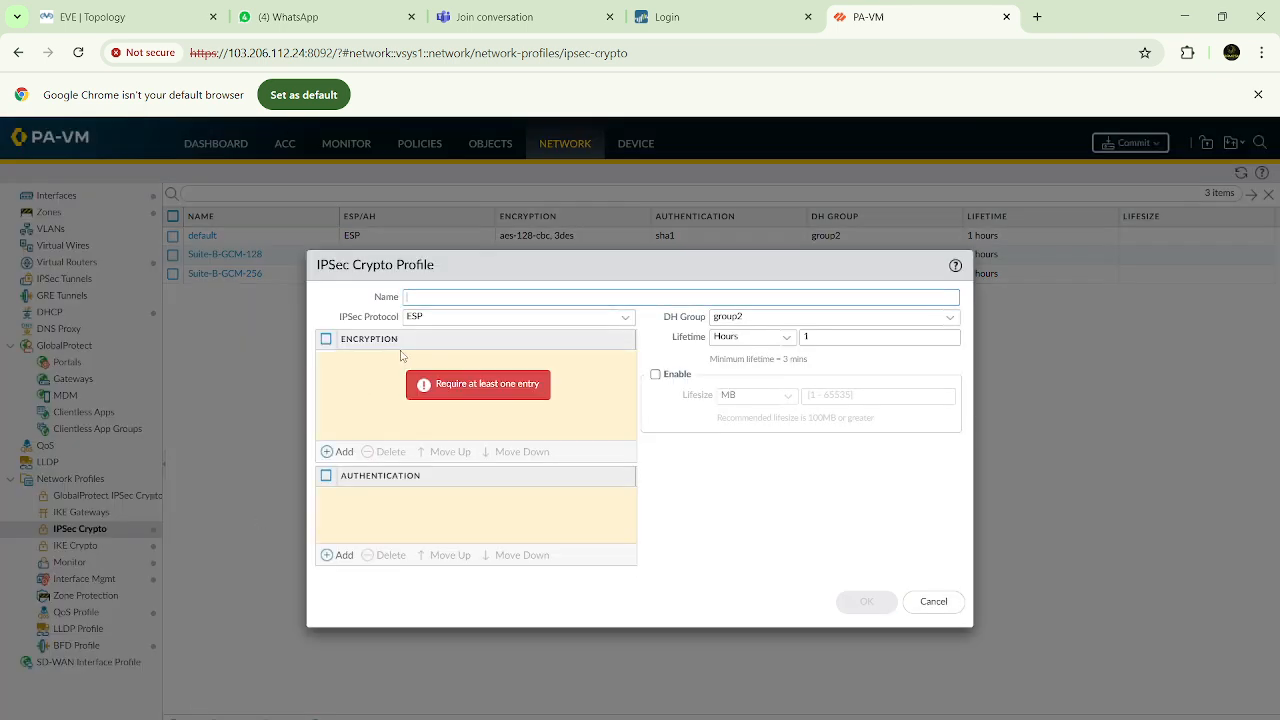
text(T)
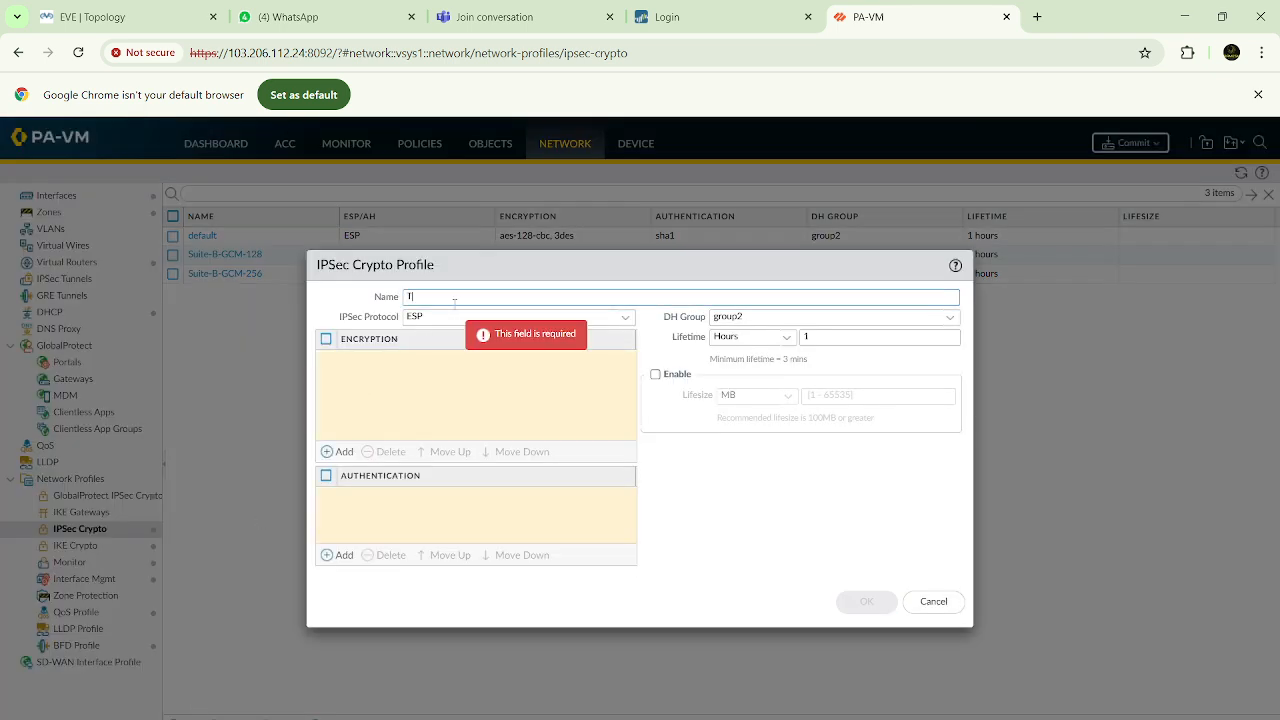
text(BN-Phase2)
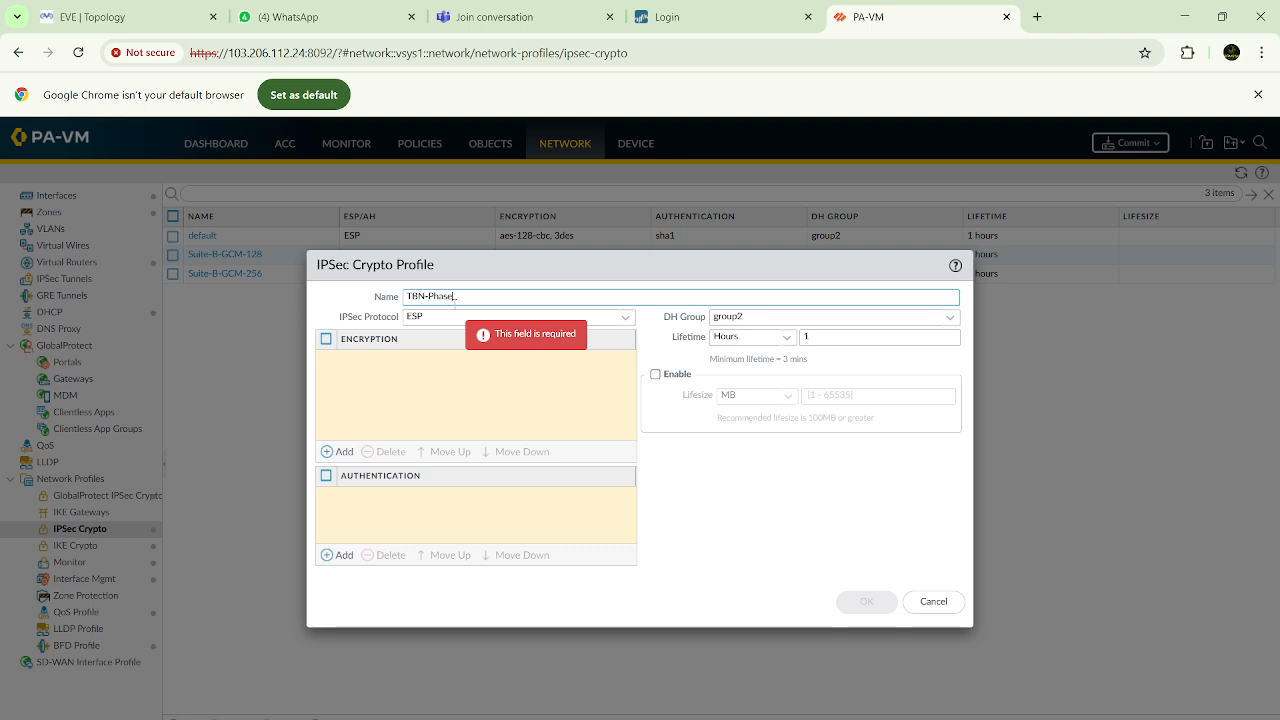
click(341, 452)
click(364, 453)
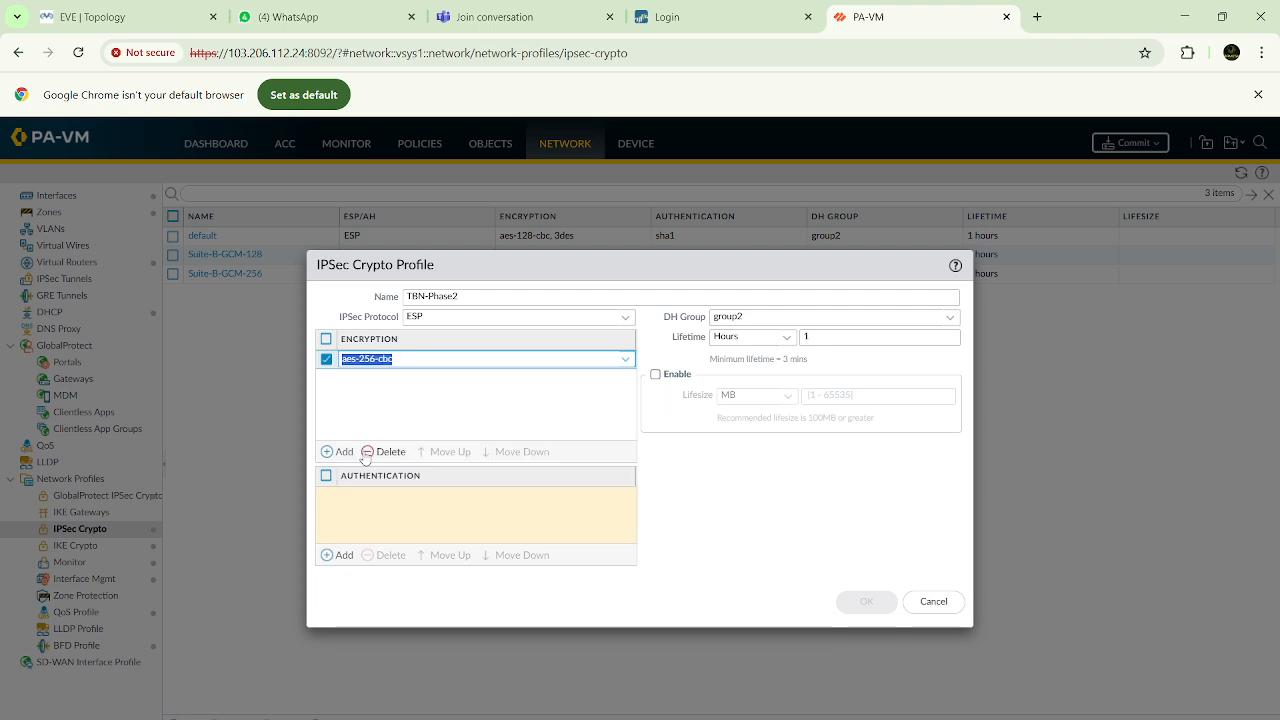
Set the IPSec Crypto profile's authentication to md5 and its DH group to group20, and save the profile
click(343, 556)
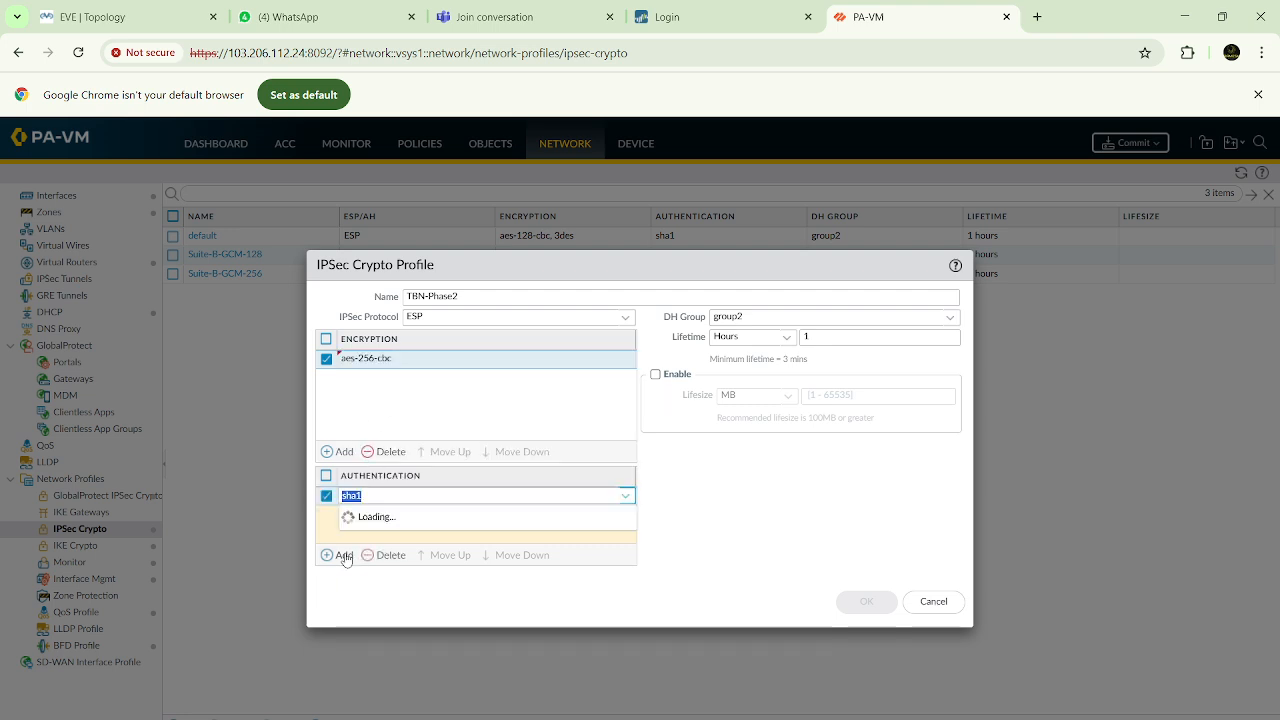
click(364, 517)
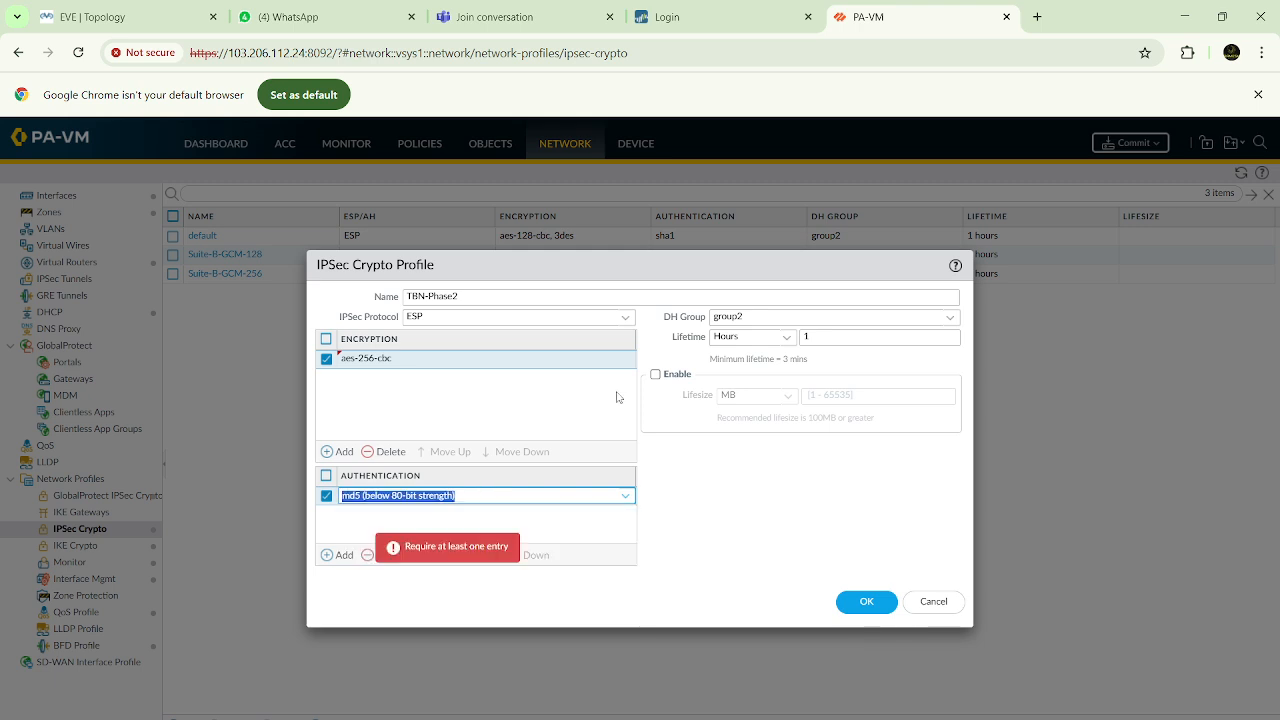
click(950, 317)
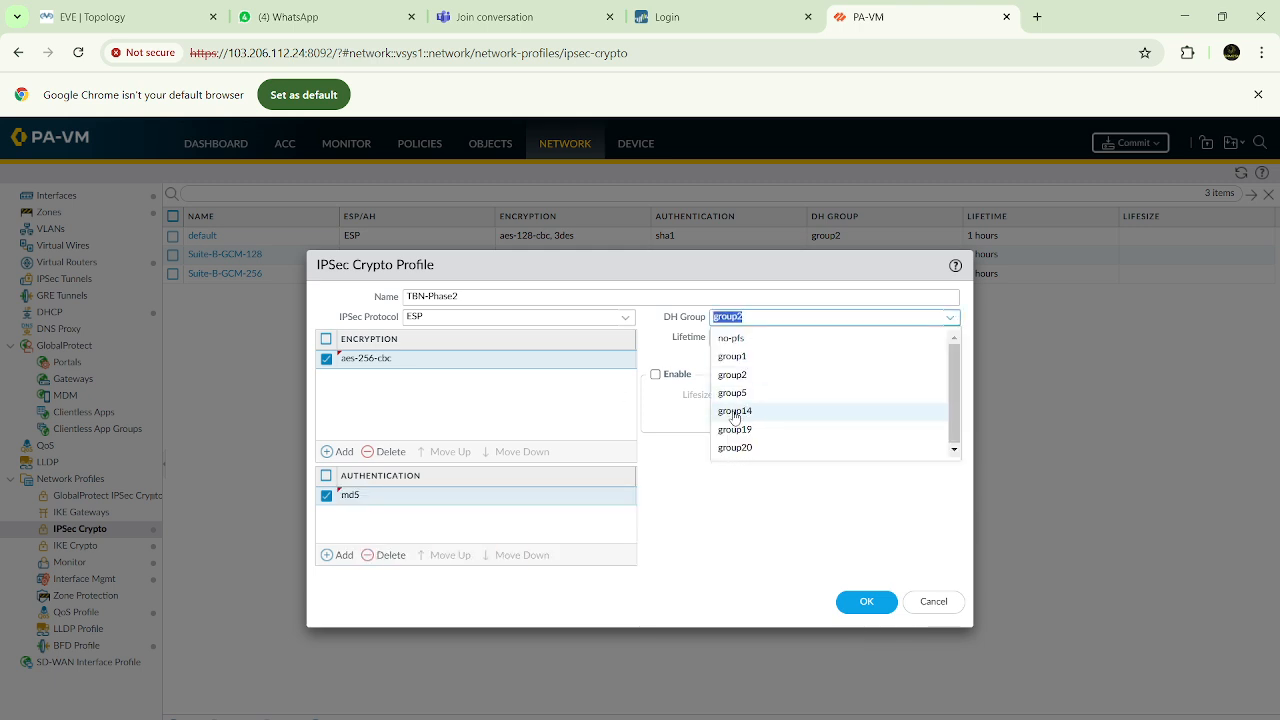
click(733, 453)
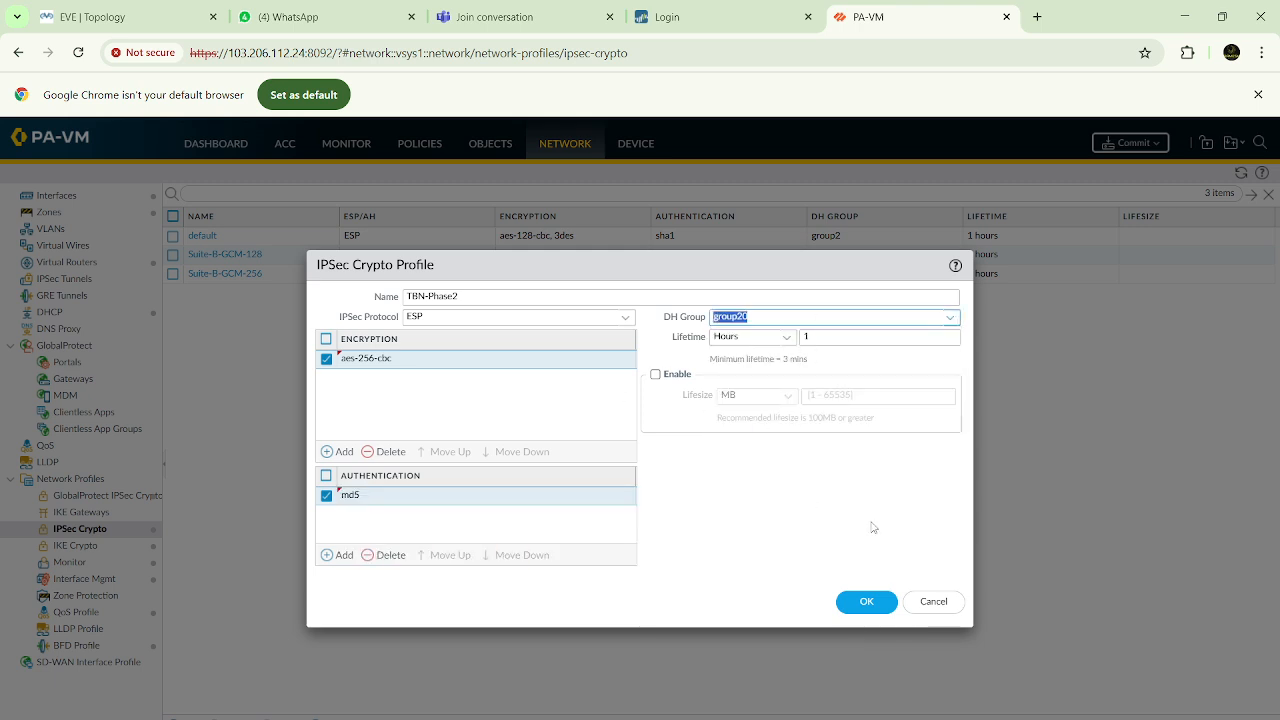
click(864, 602)
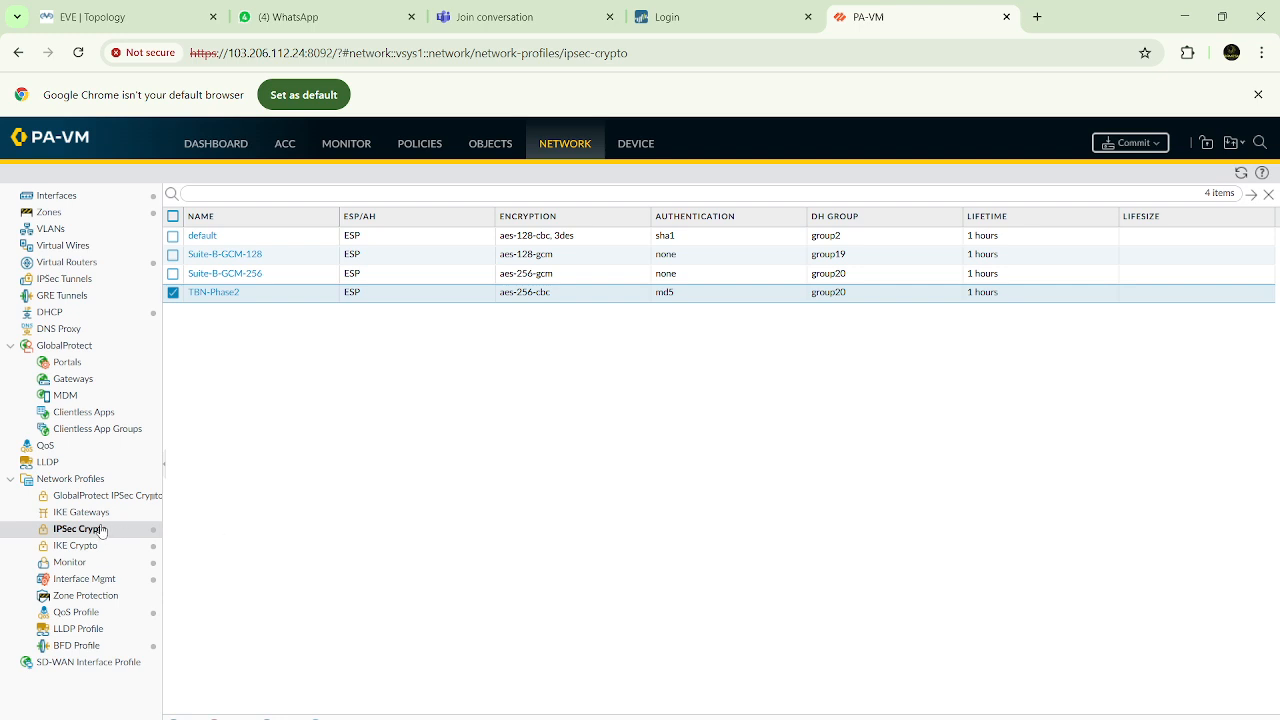
Start an IKE gateway named TBN-IKE-Phase1 on interface ethernet1/3 with local IP address 192.168.10.2/24
click(84, 513)
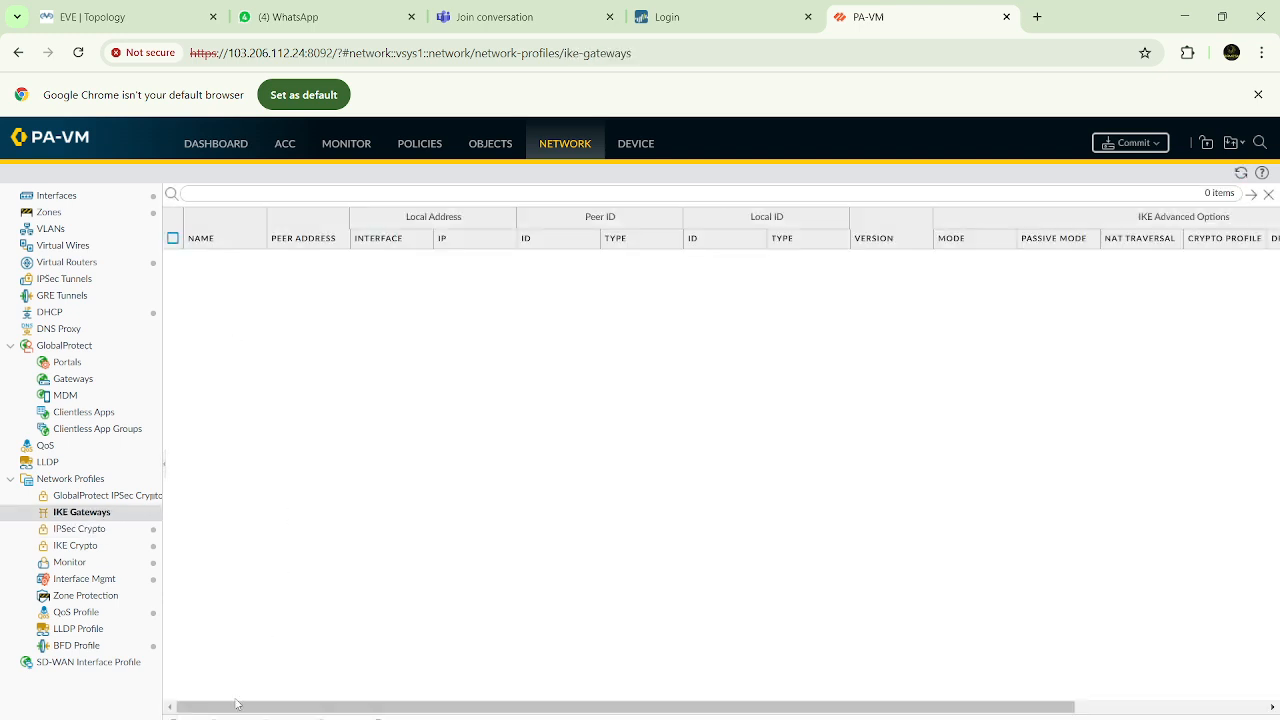
click(185, 714)
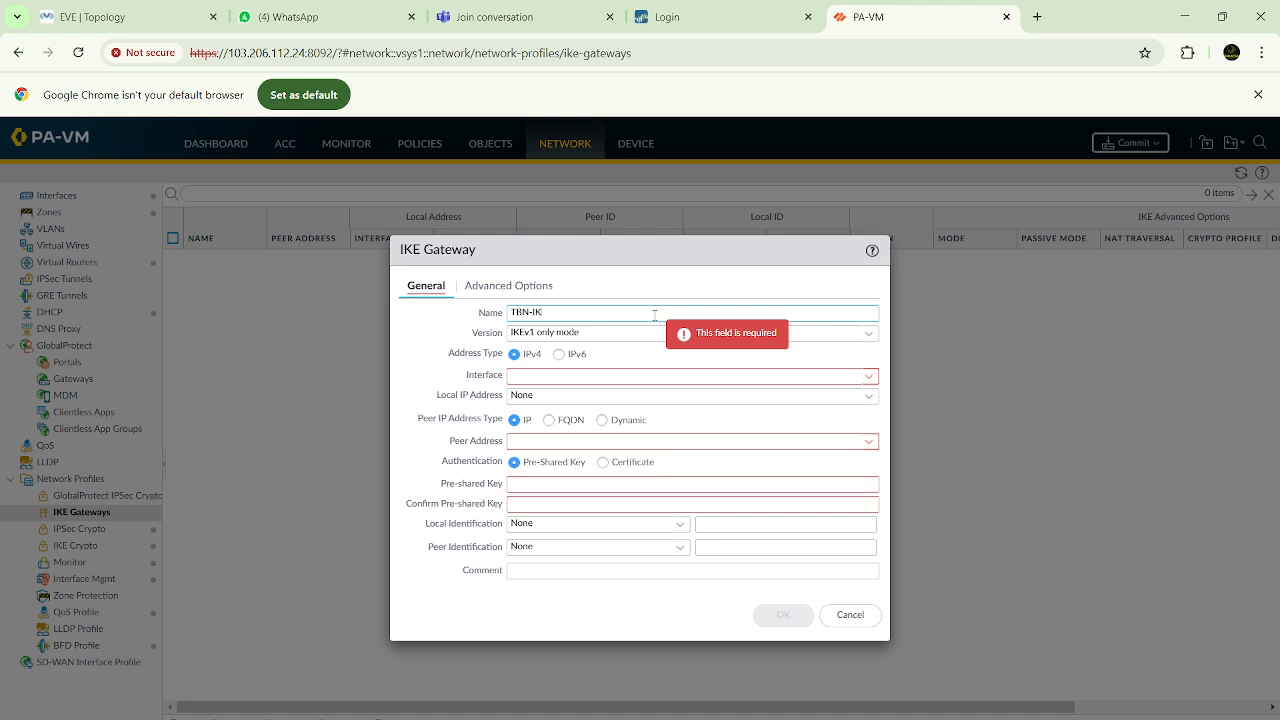
text(TBN-IKE-Phase1)
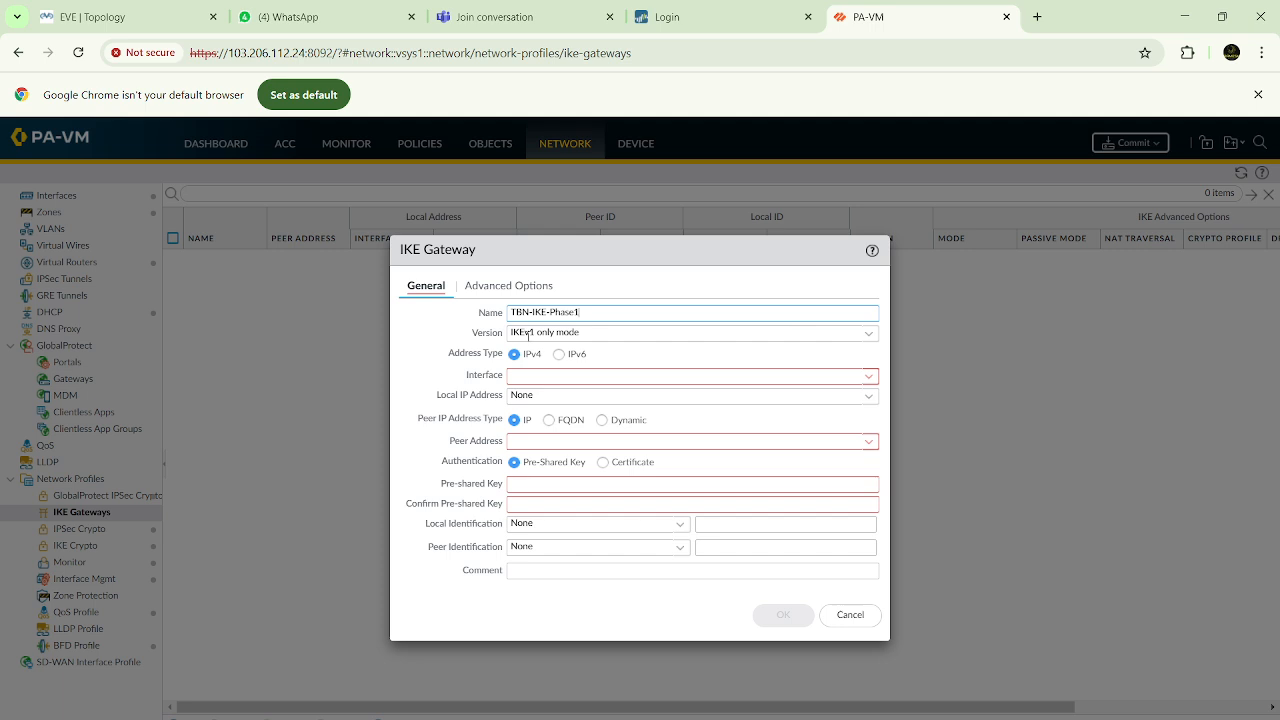
click(868, 378)
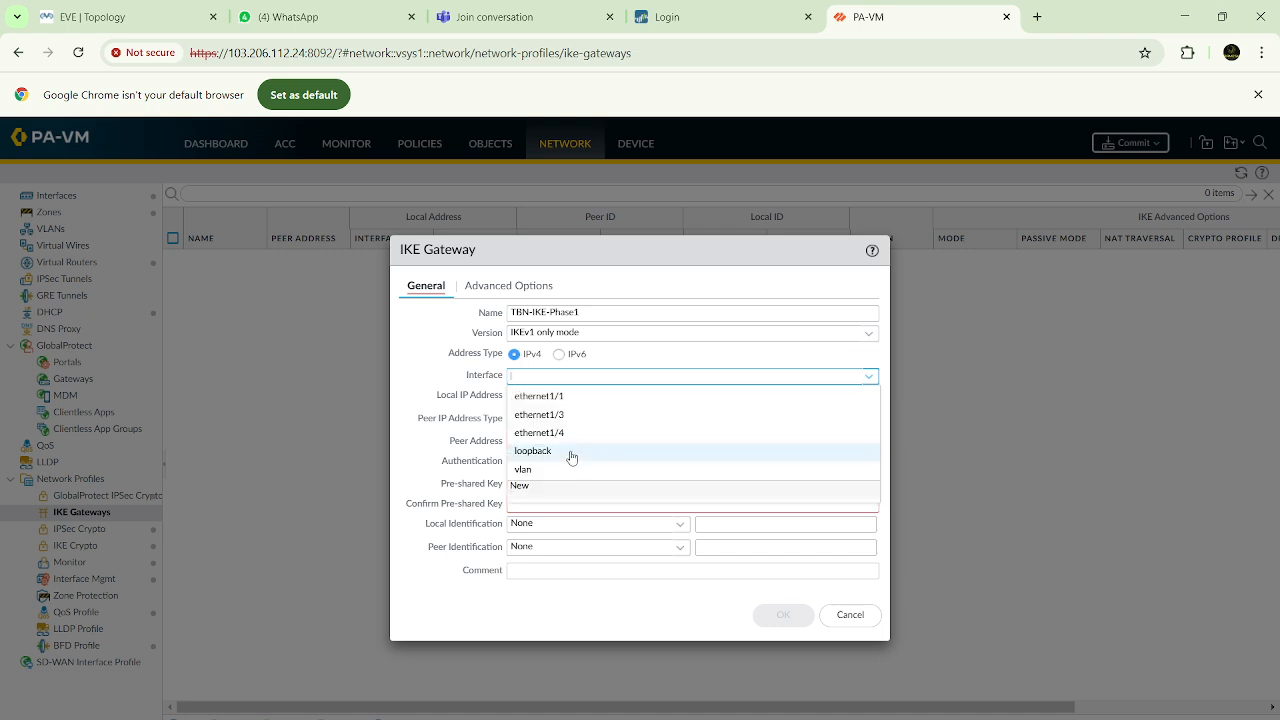
click(553, 420)
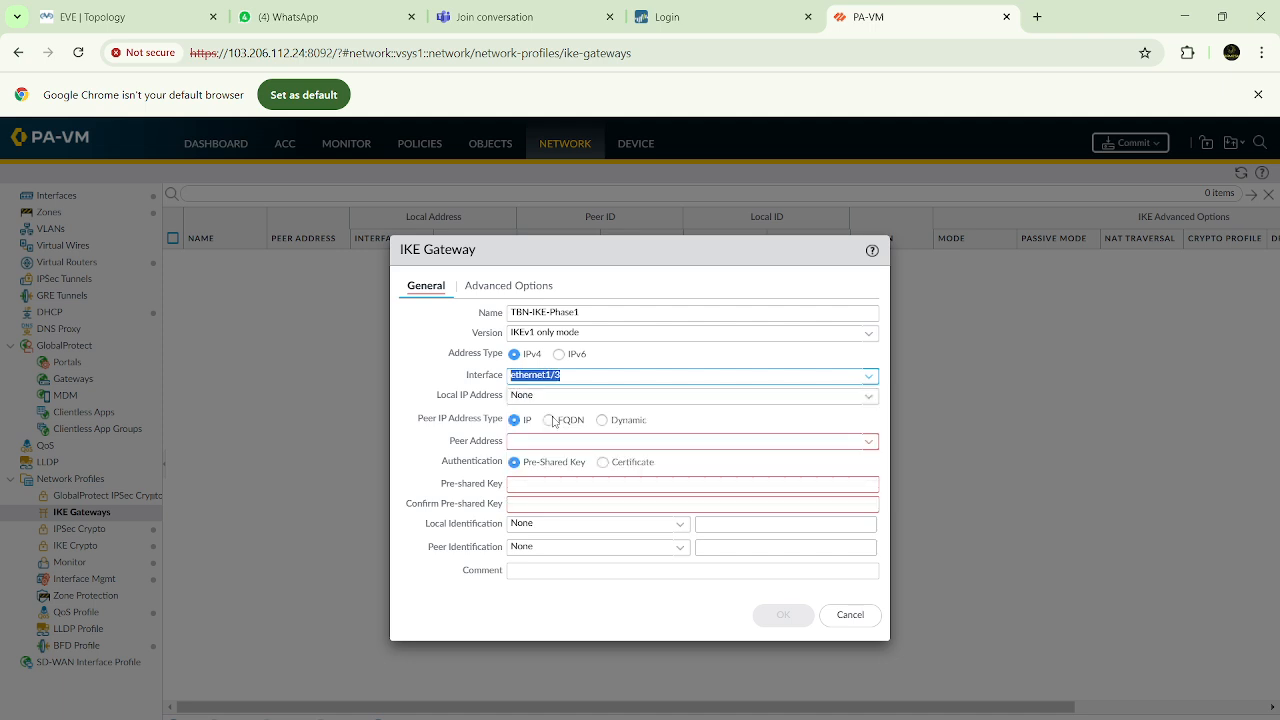
click(871, 400)
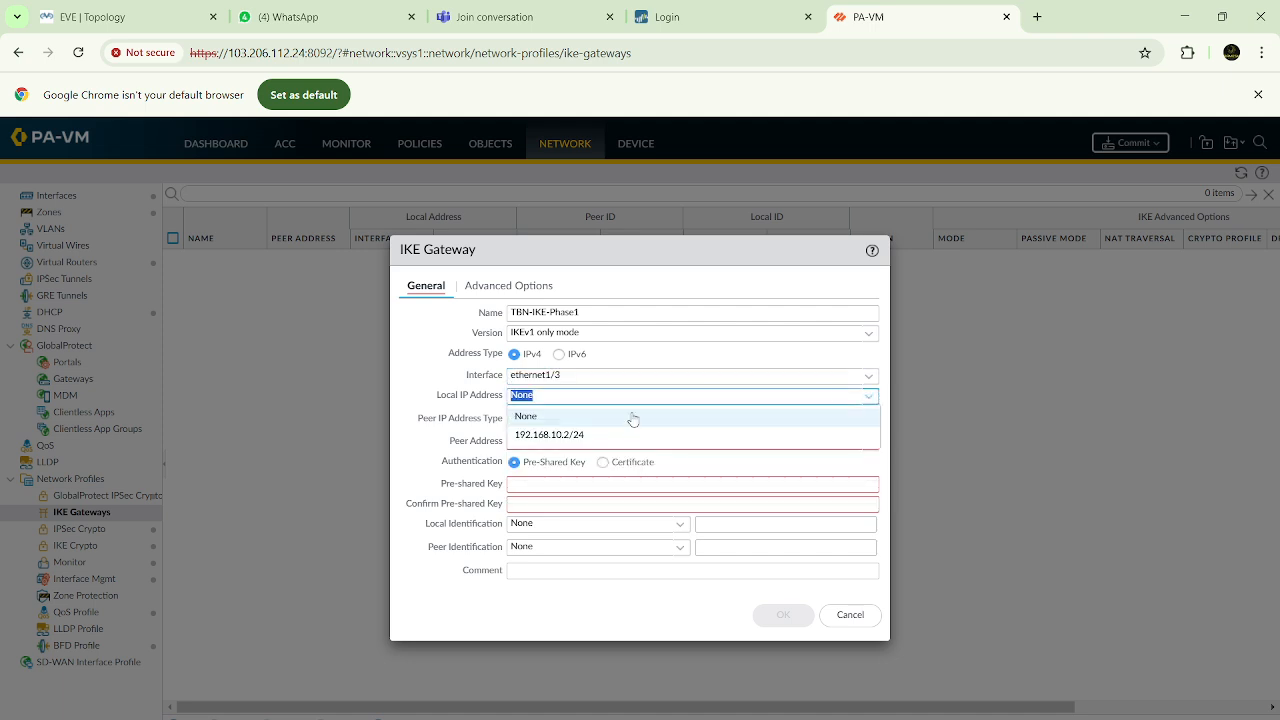
click(560, 434)
Set the IKE gateway's peer address to 192.168.10.1
click(553, 439)
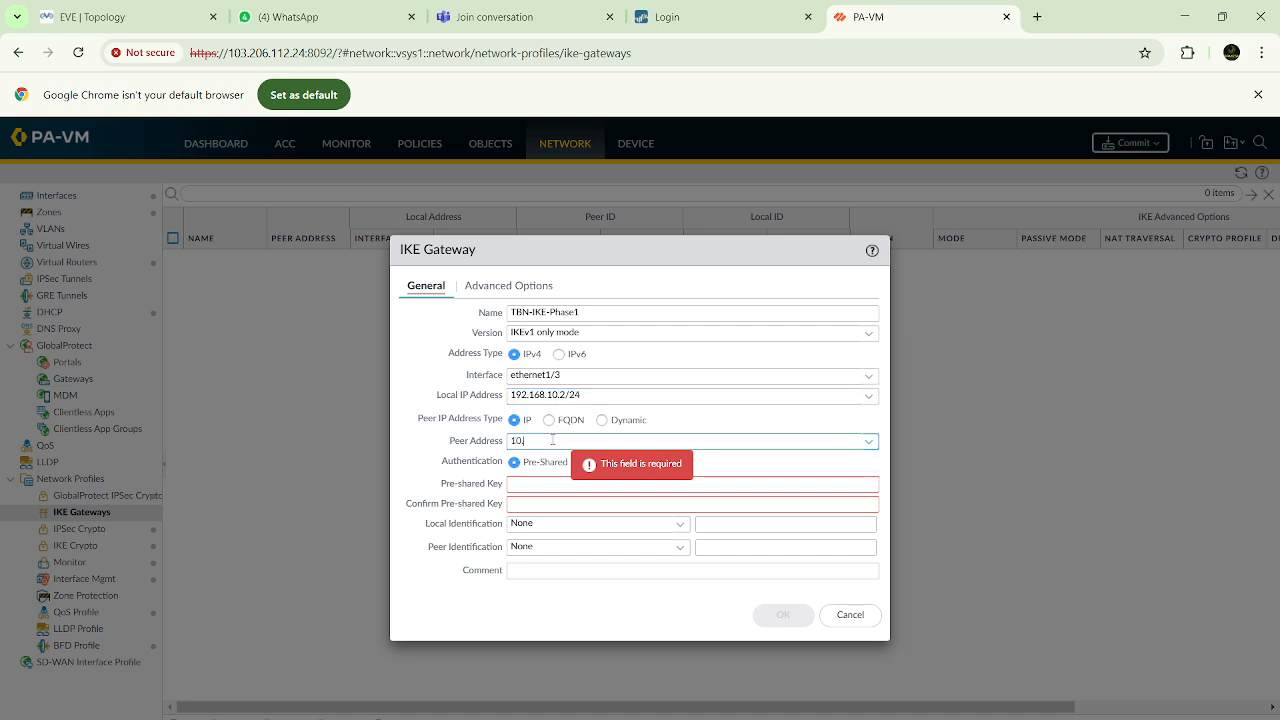
key(BackSpace)
key(BackSpace)
key(BackSpace)
text(192)
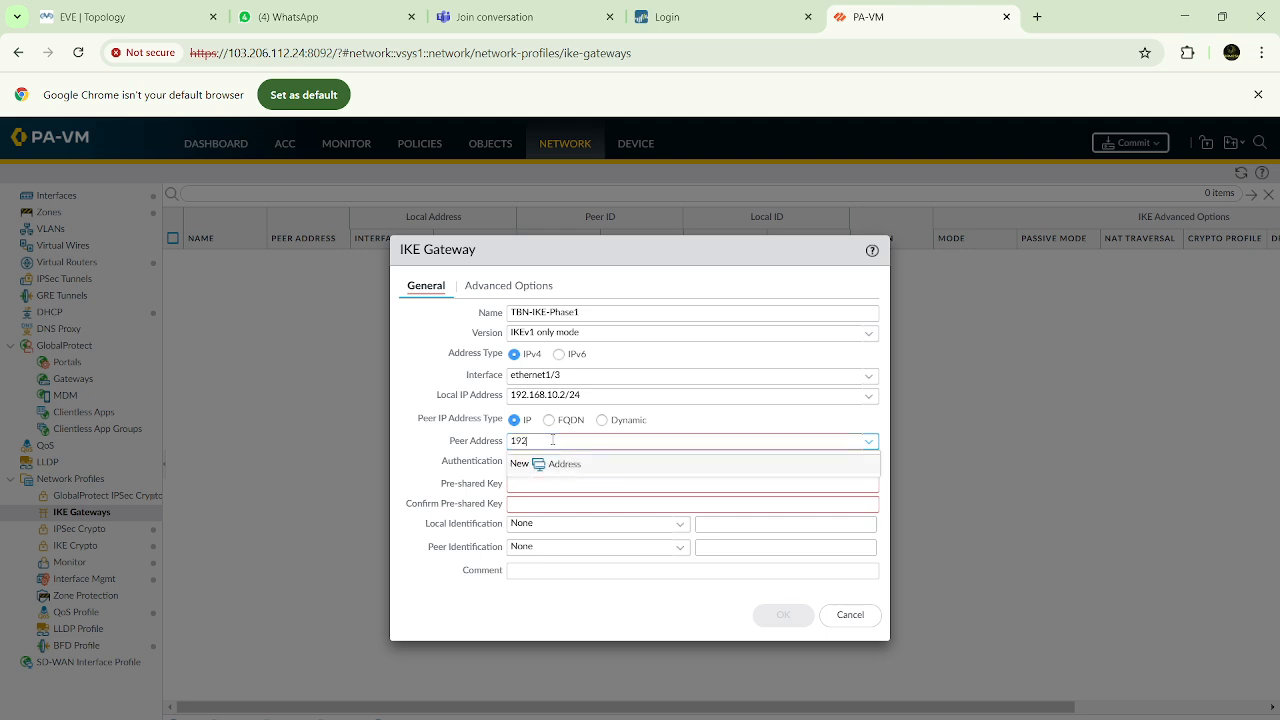
text(.168.10.1)
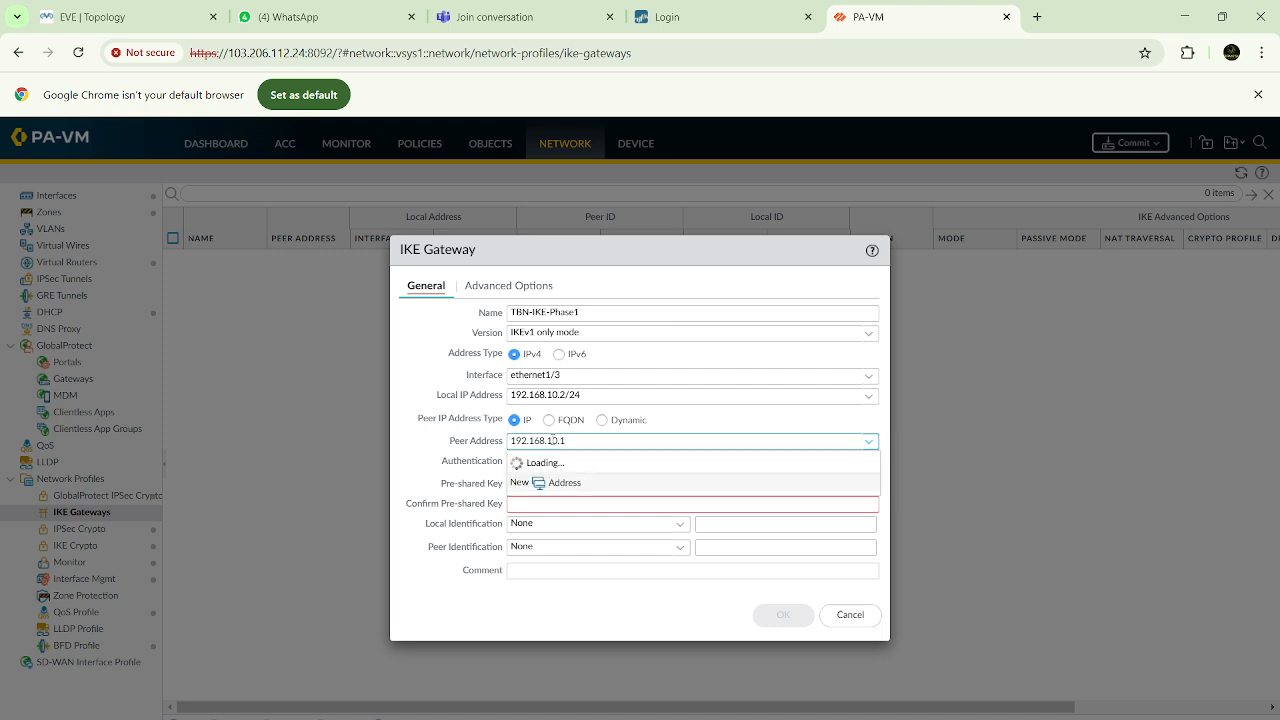
click(435, 430)
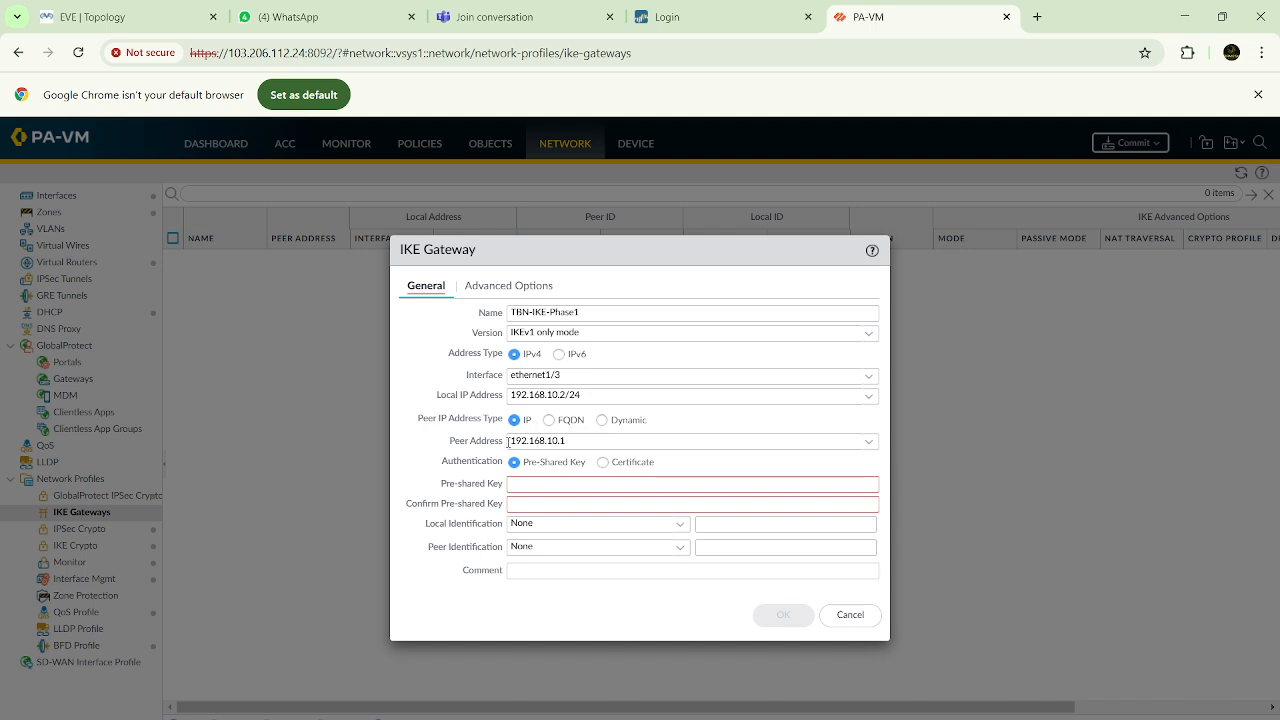
drag(511, 441, 561, 441)
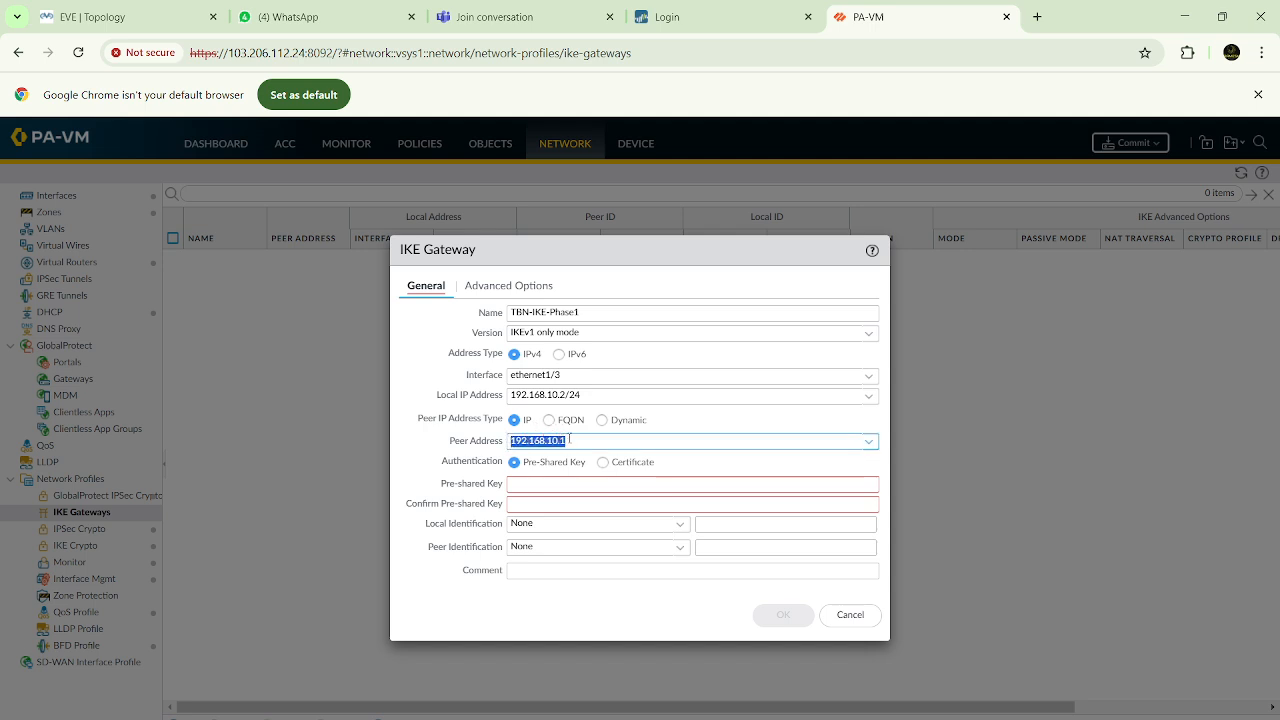
click(579, 441)
Enter the pre-shared key for the IKE gateway and repeat it in the confirmation field
click(524, 485)
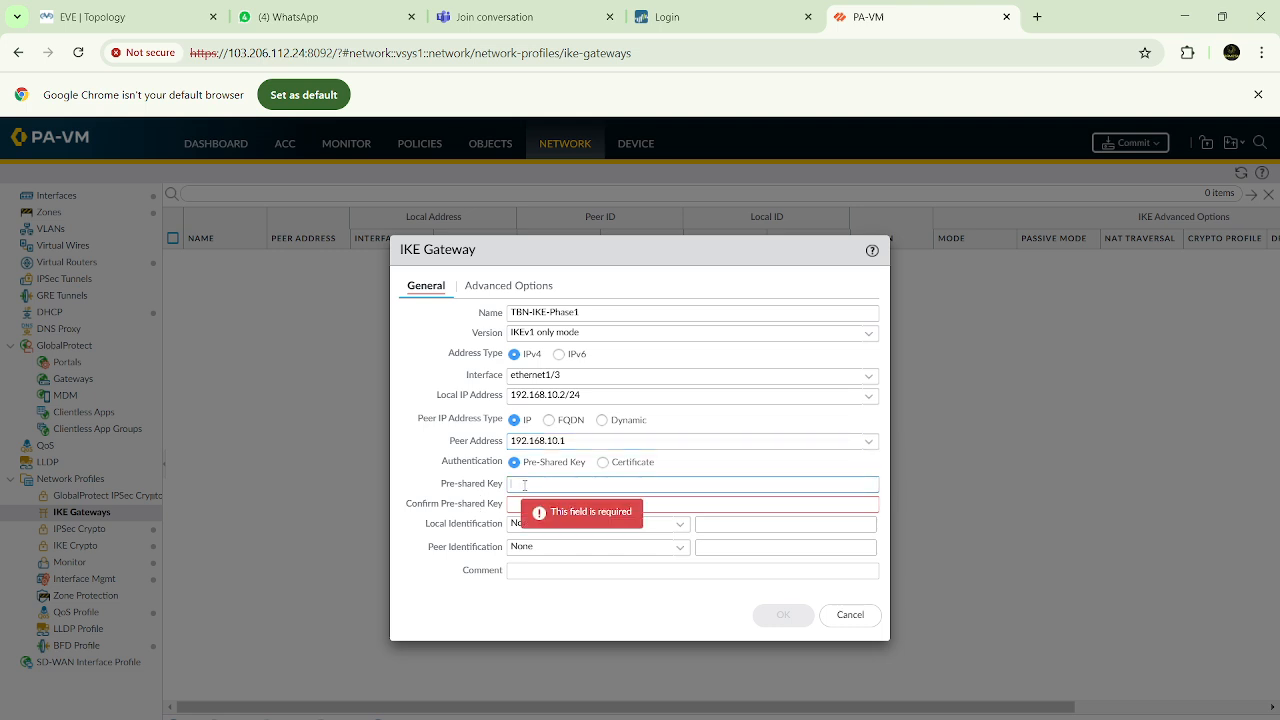
text(••••)
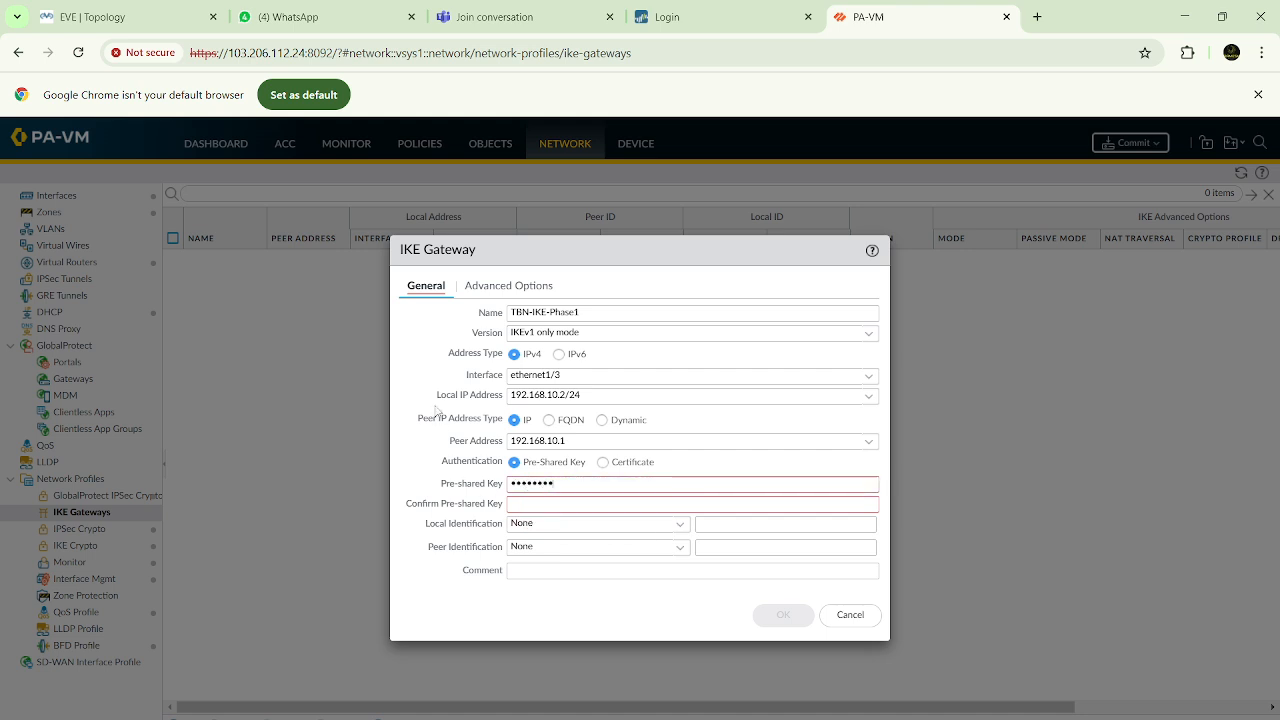
click(524, 503)
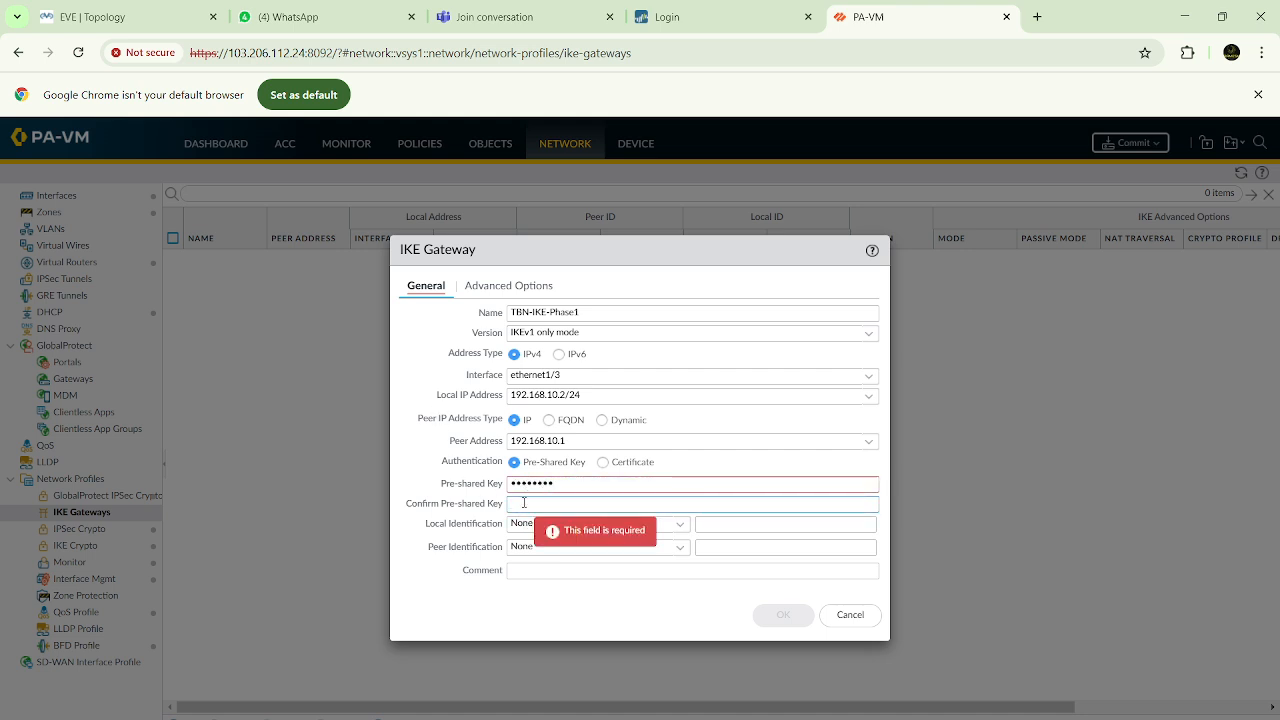
text(••••••••)
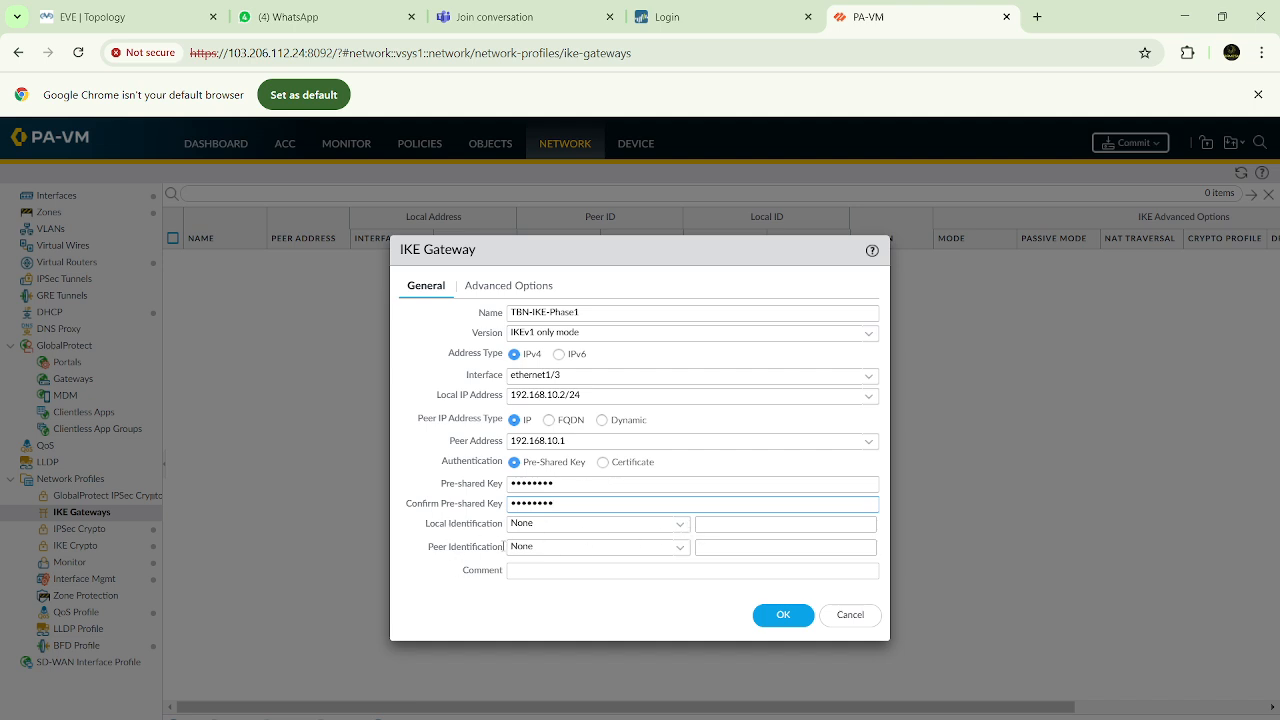
Assign the TBN-Phase1 IKE Crypto profile in the gateway's advanced options and save the gateway
click(505, 287)
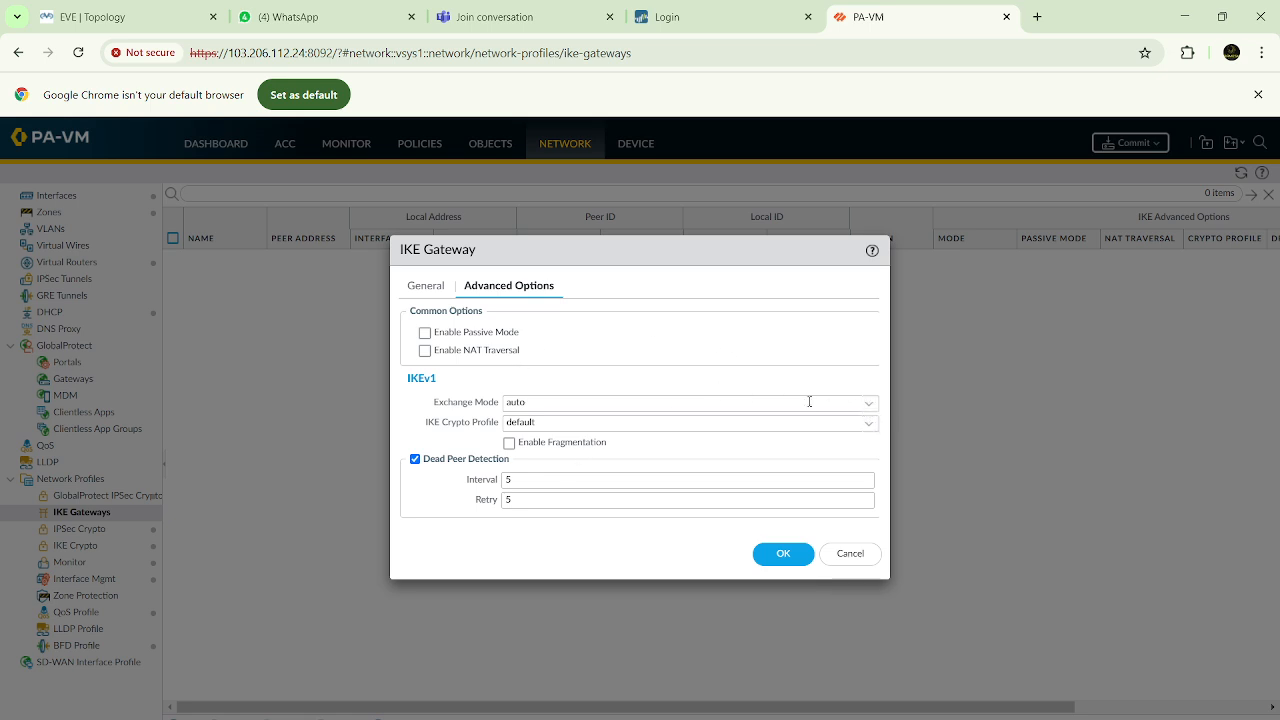
click(868, 423)
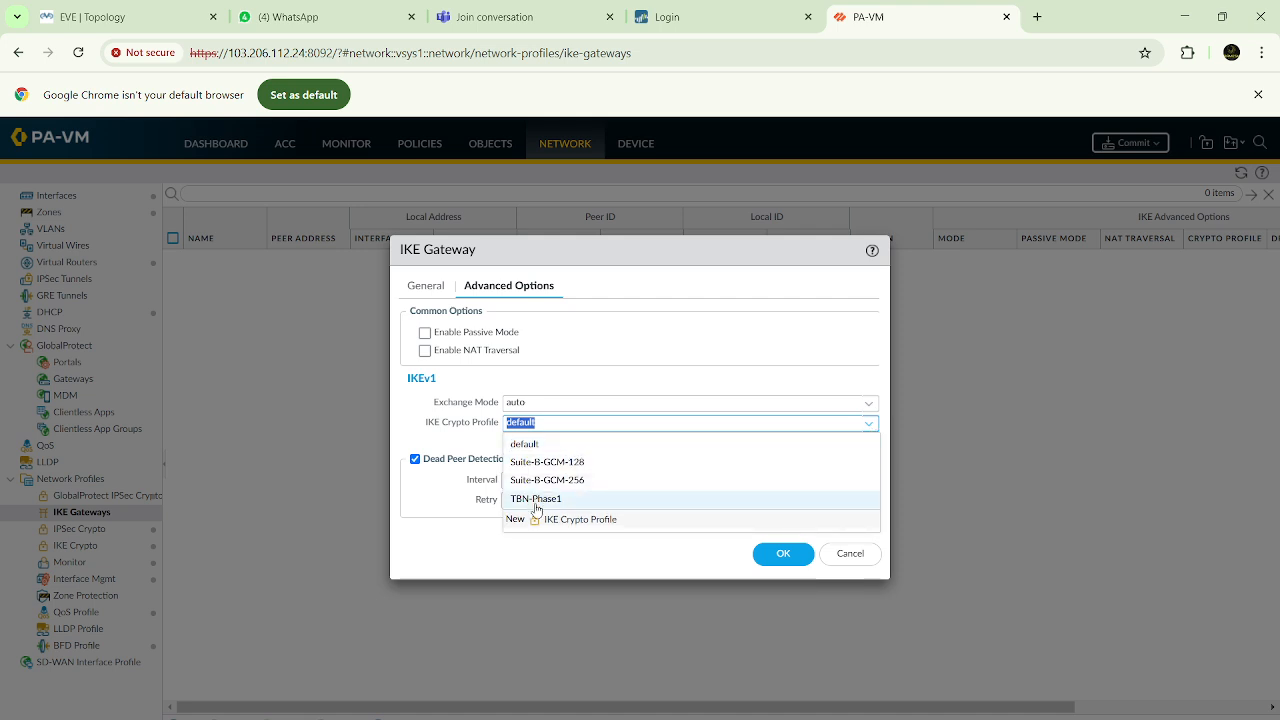
click(535, 498)
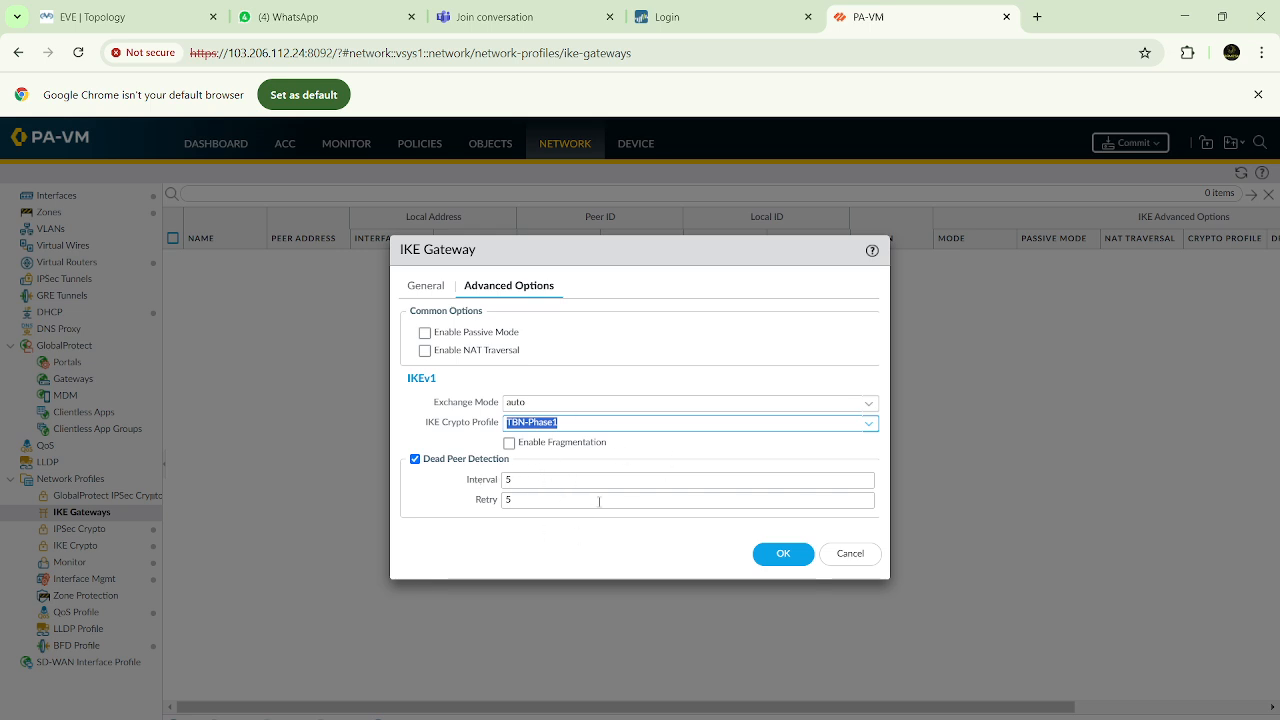
click(799, 553)
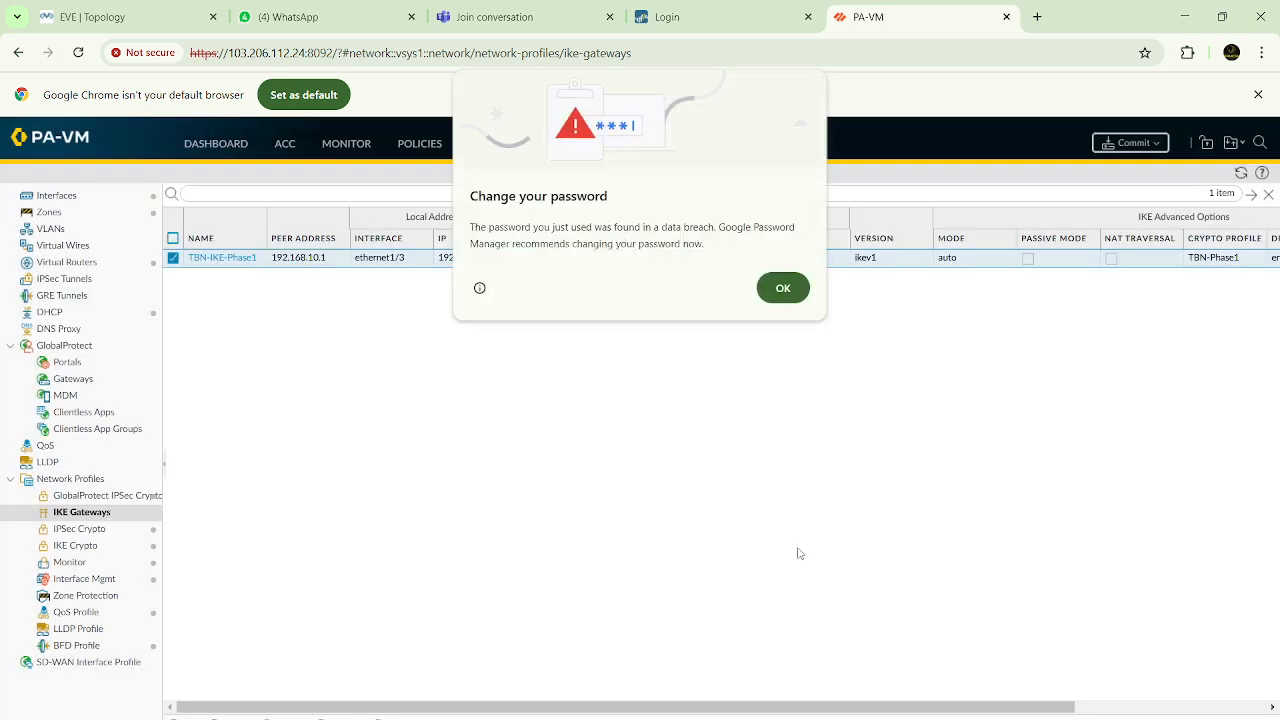
Start an IPSec tunnel named TBN-IPsec-Phase2 that uses the tunnel.2 interface
click(782, 291)
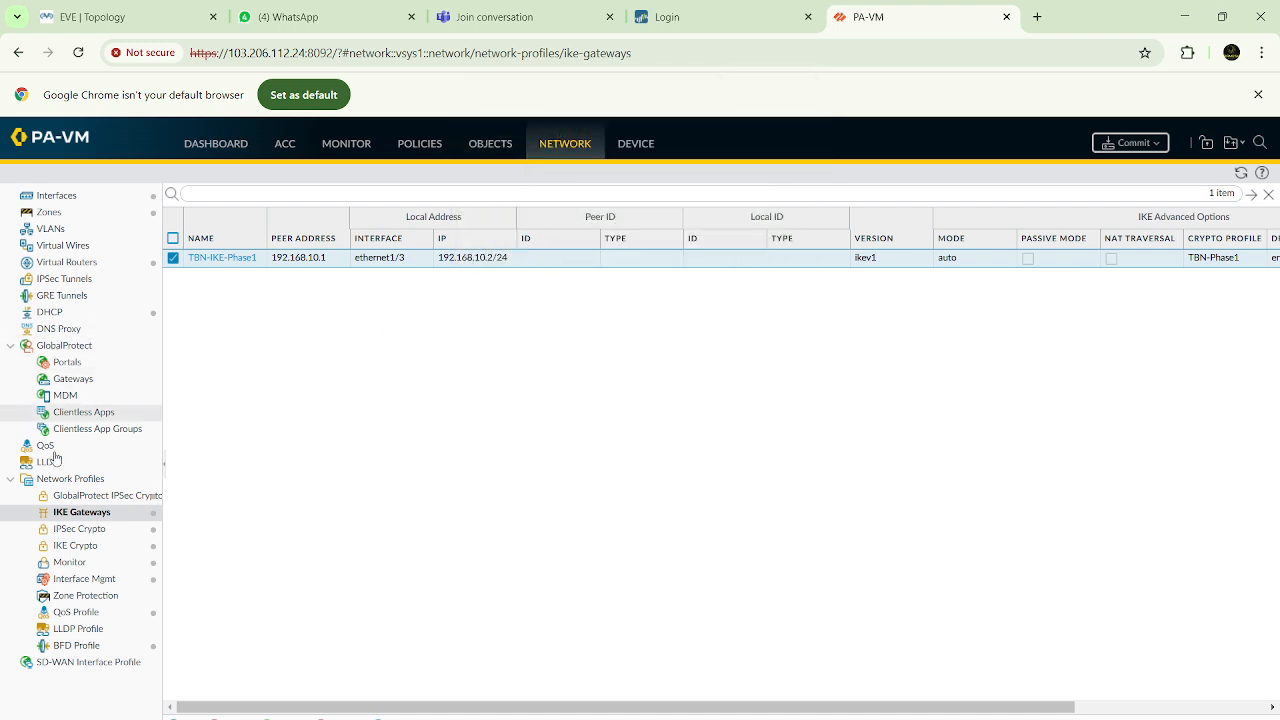
click(64, 280)
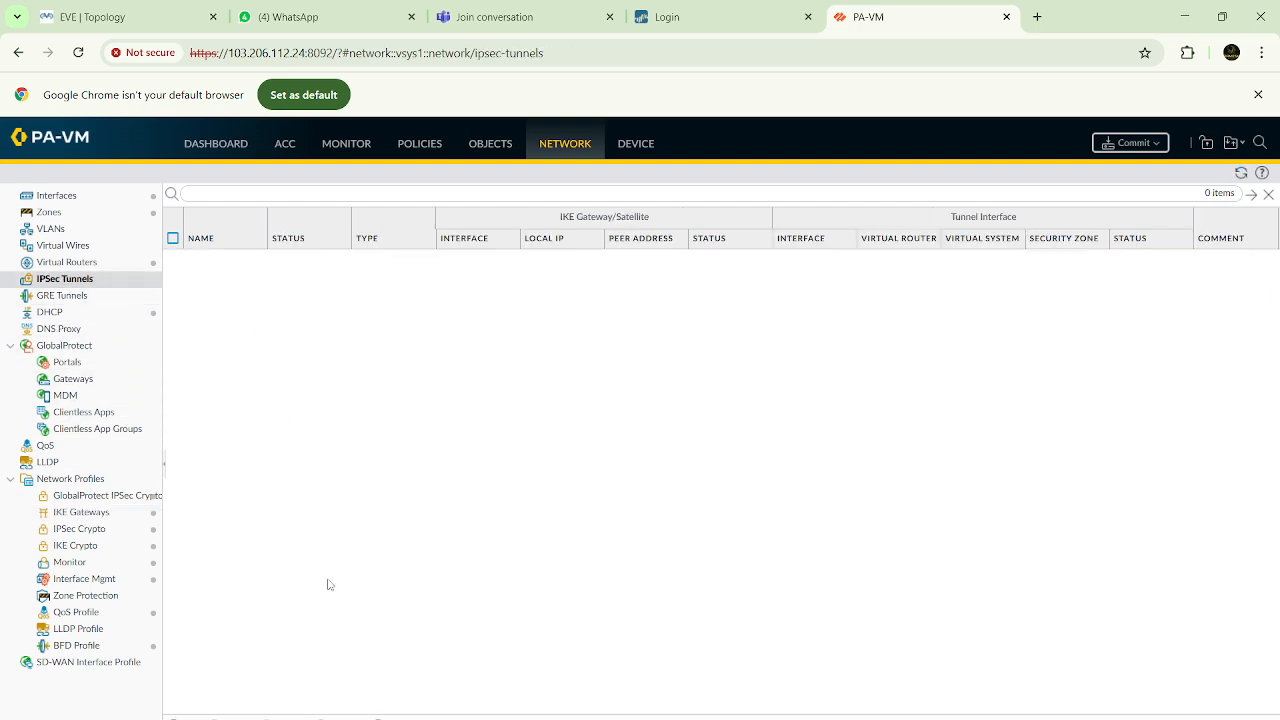
click(185, 718)
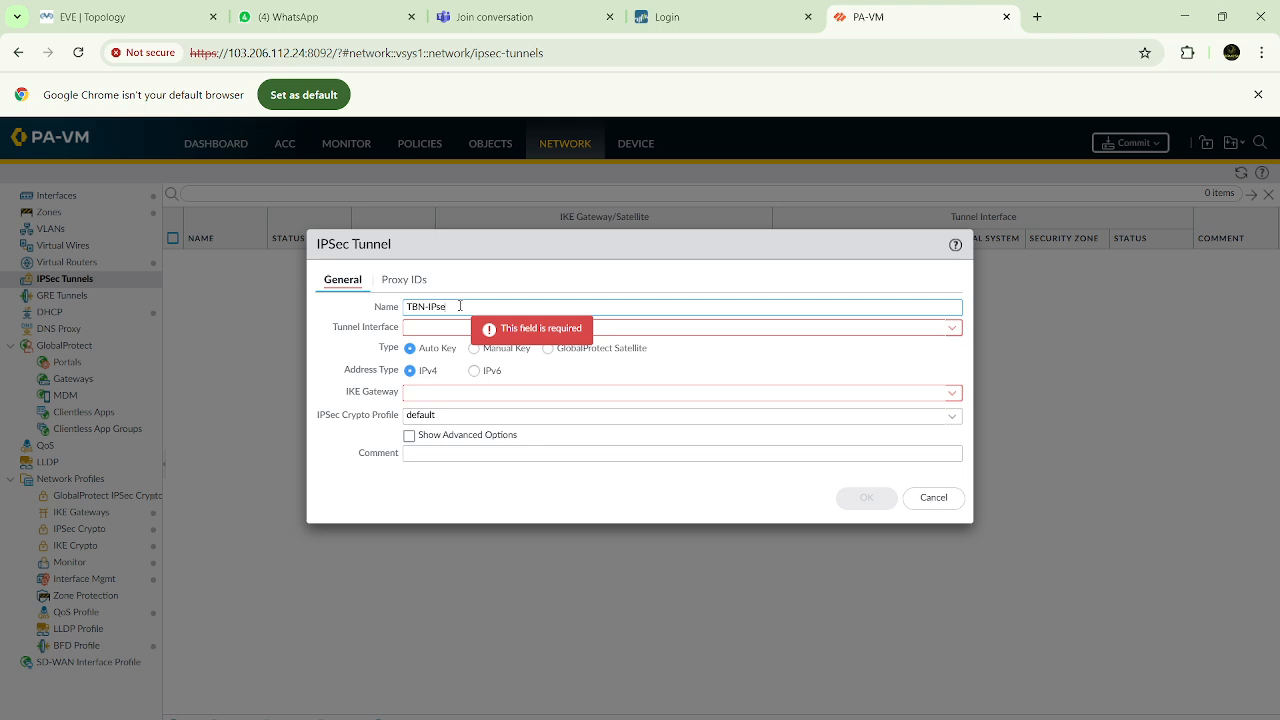
text(TBN-IPsec-Phase2)
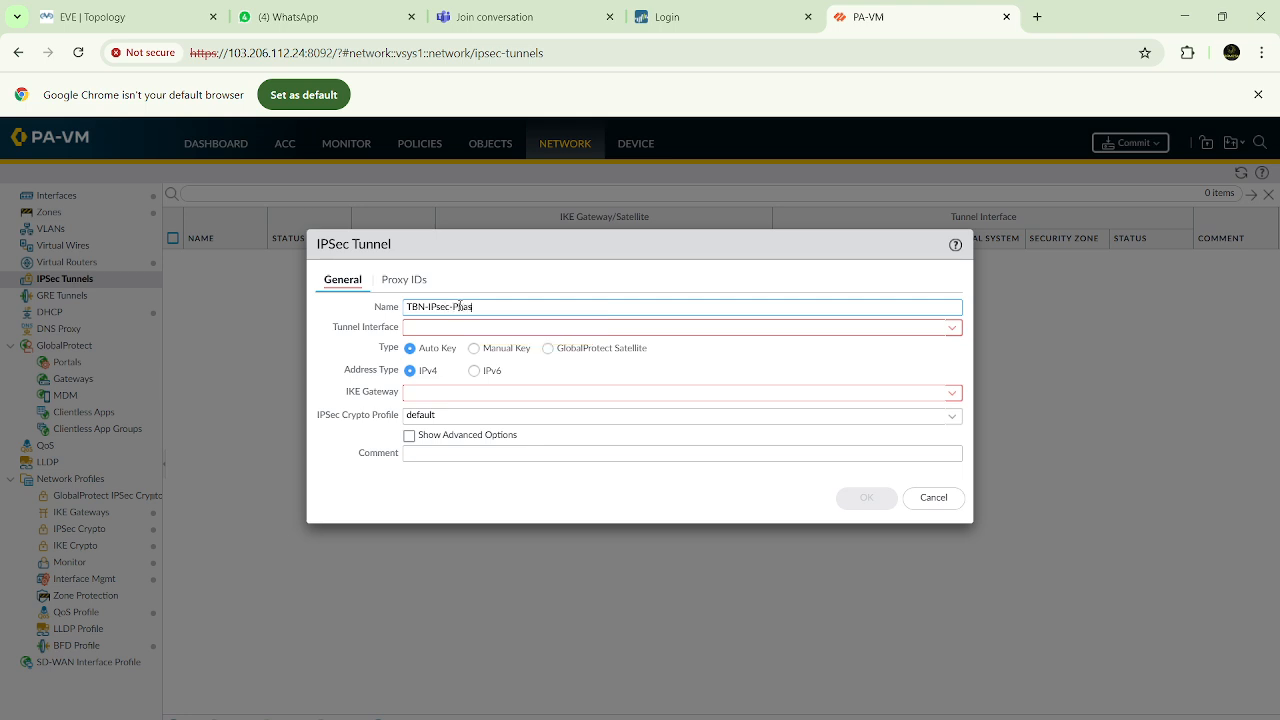
click(952, 328)
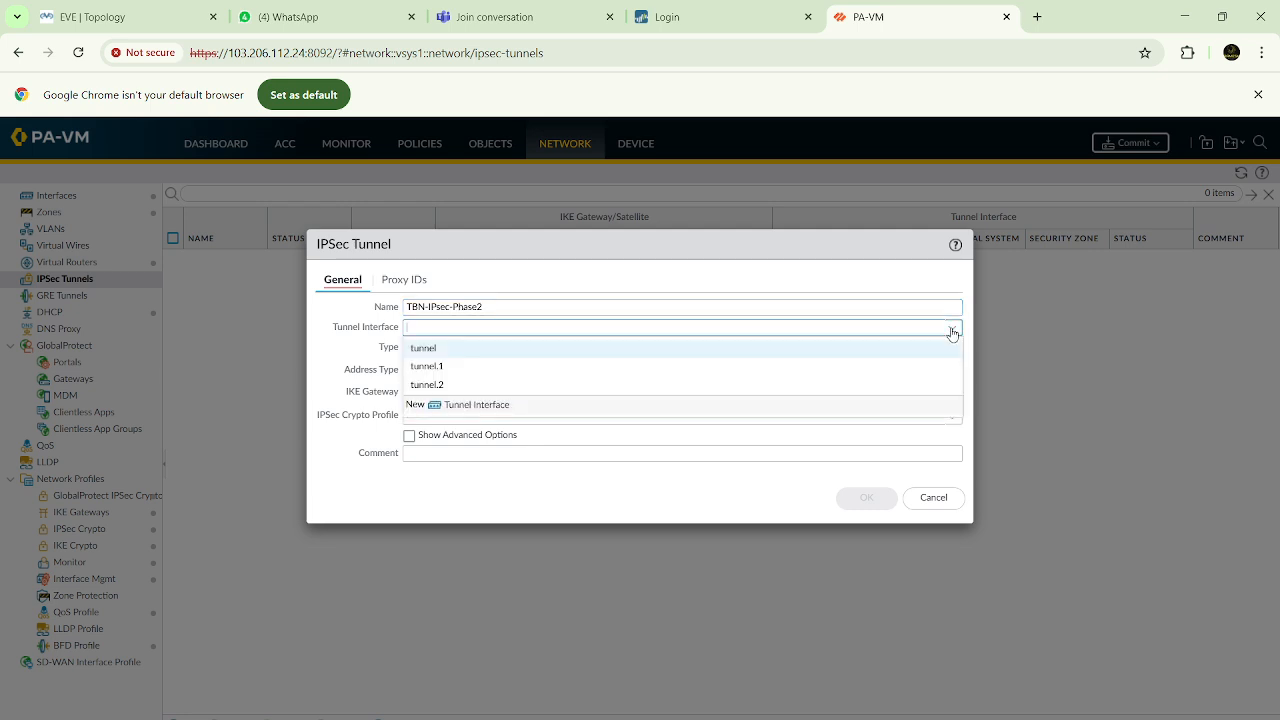
click(479, 386)
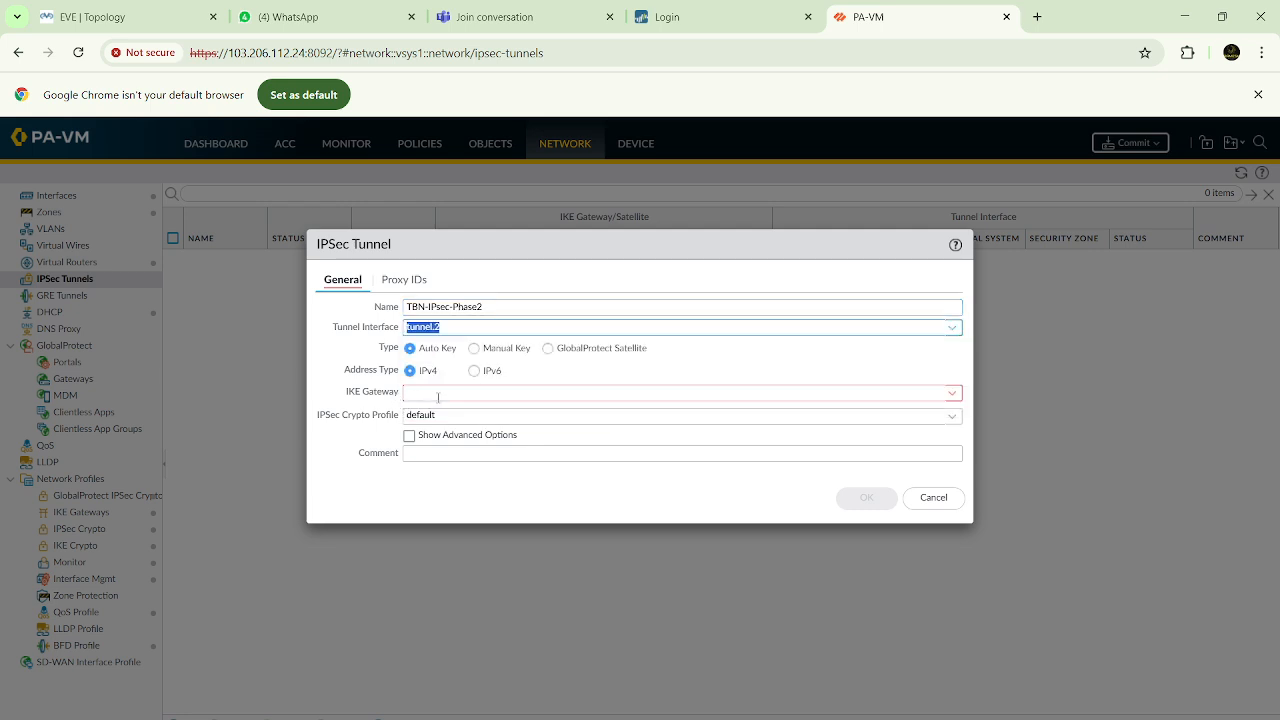
Assign the TBN-IKE-Phase1 IKE gateway and the TBN-Phase2 IPSec Crypto profile to the tunnel and save it
click(953, 394)
click(428, 414)
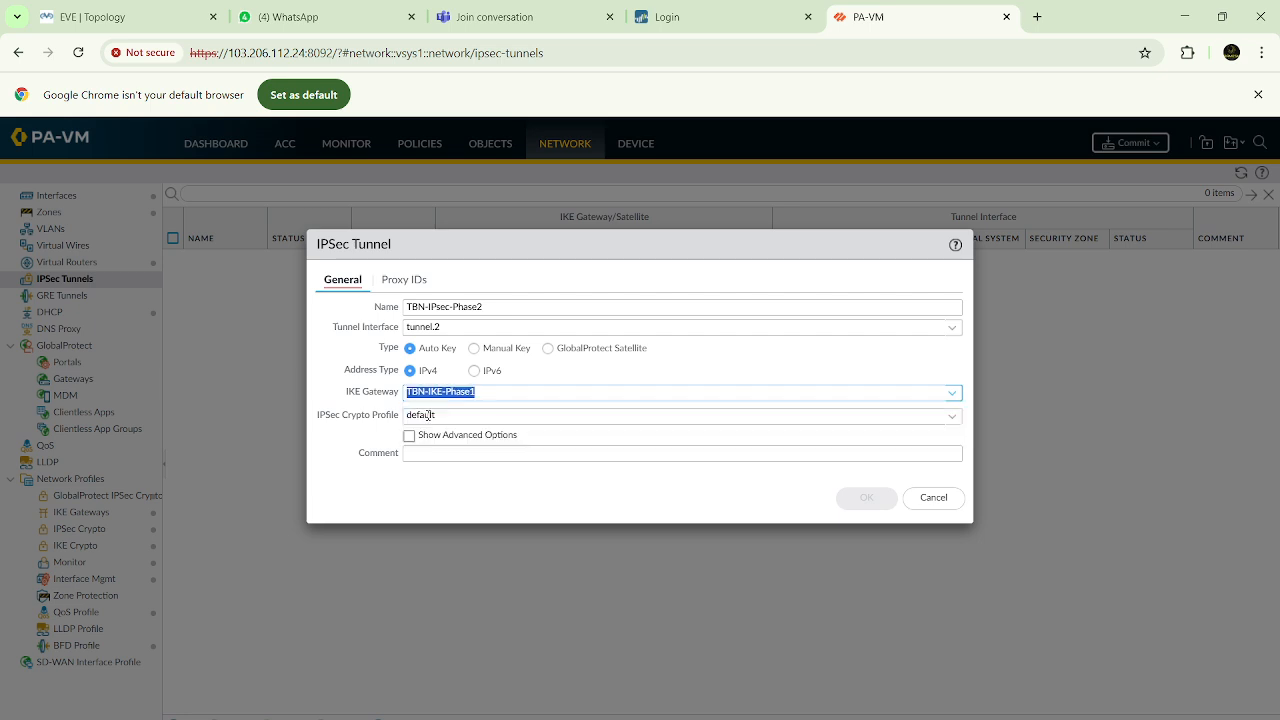
click(951, 418)
click(448, 492)
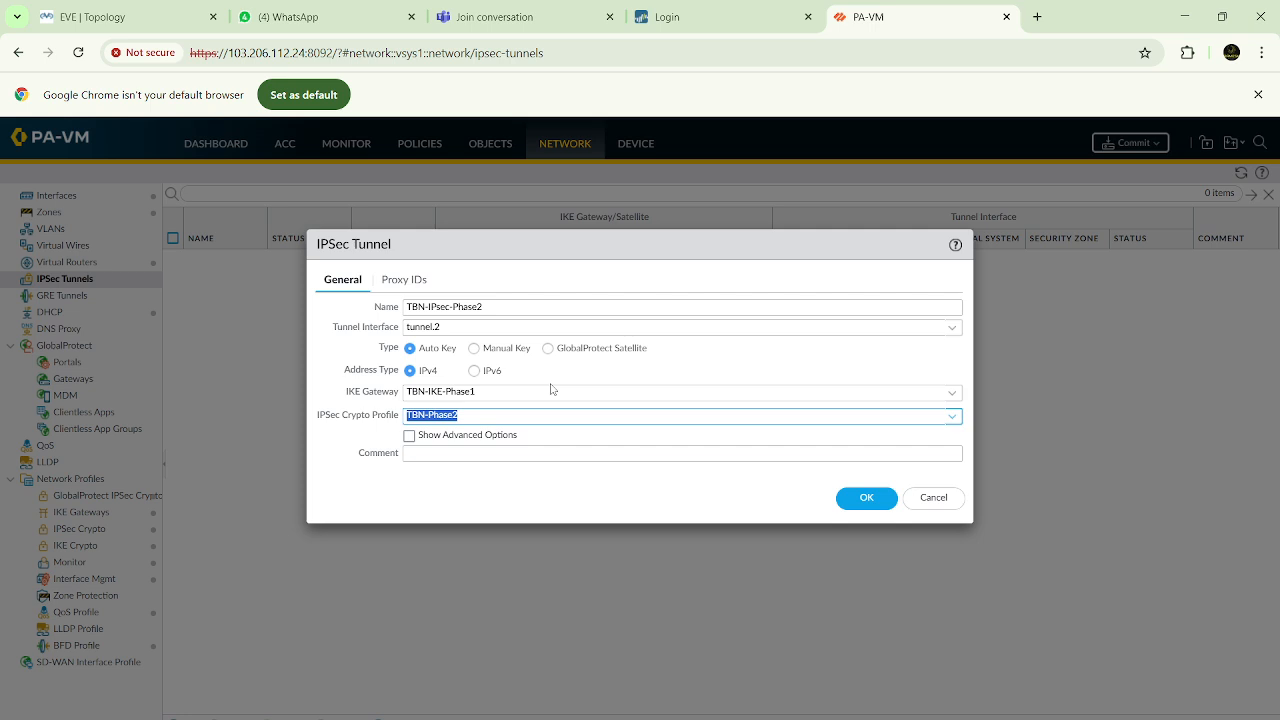
click(867, 500)
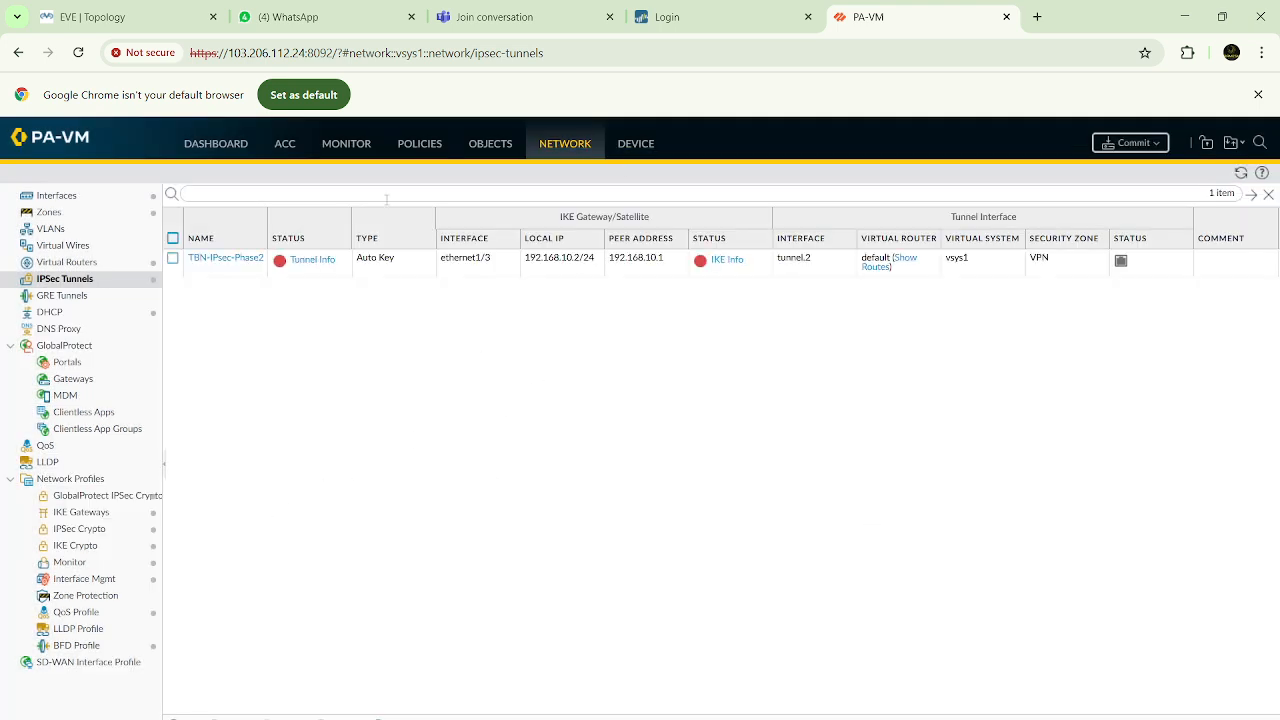
Start an IPv4 static route named Dest-30.30.30.0 in the default virtual router, consulting the EVE topology for the network layout
click(85, 263)
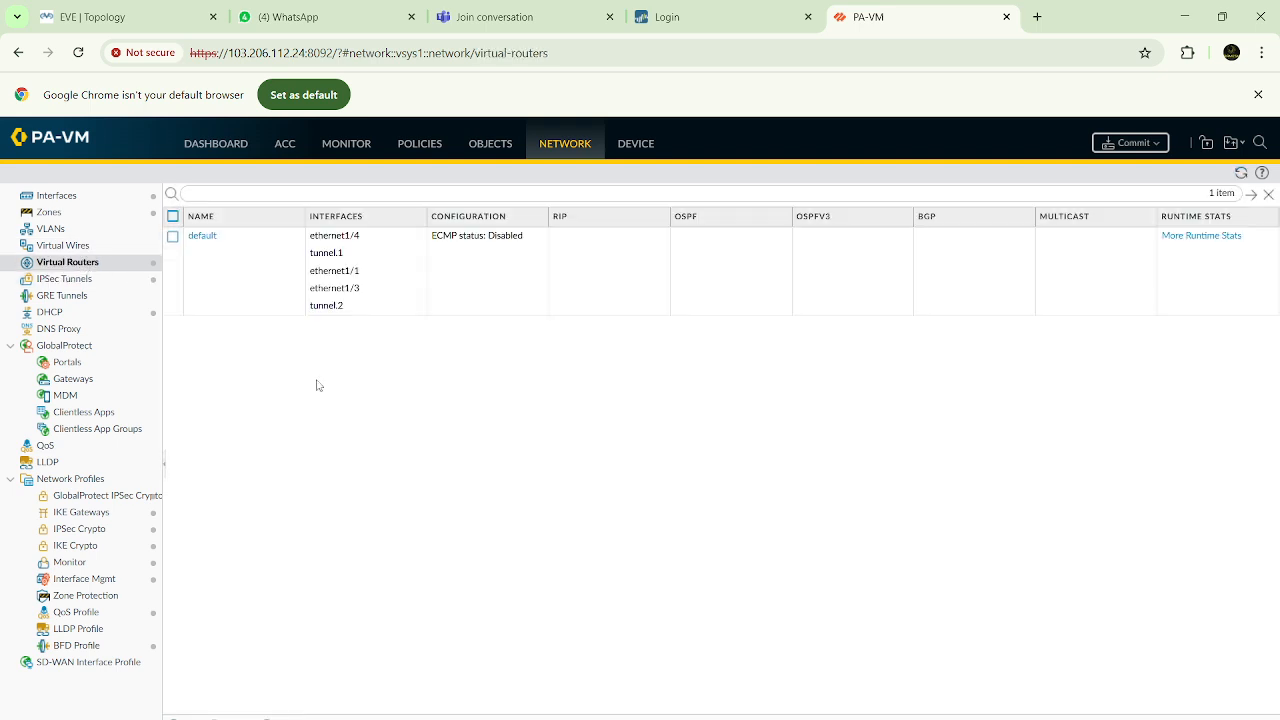
click(202, 236)
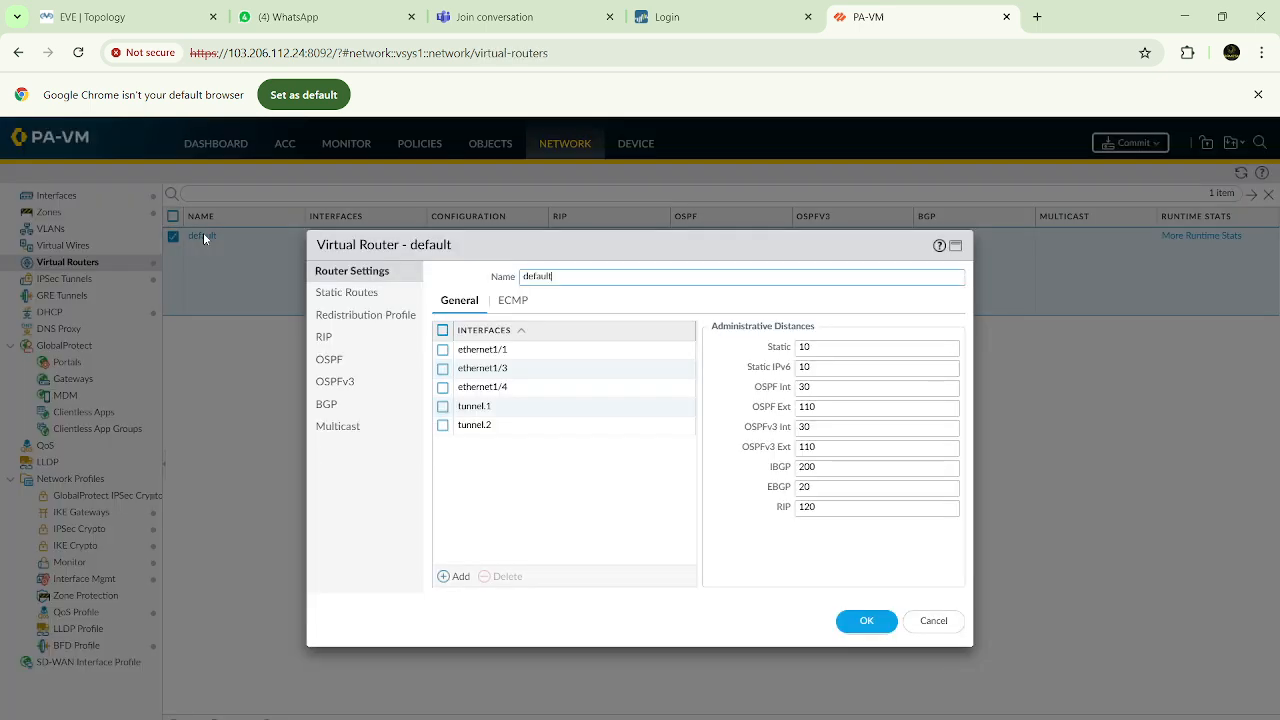
click(343, 297)
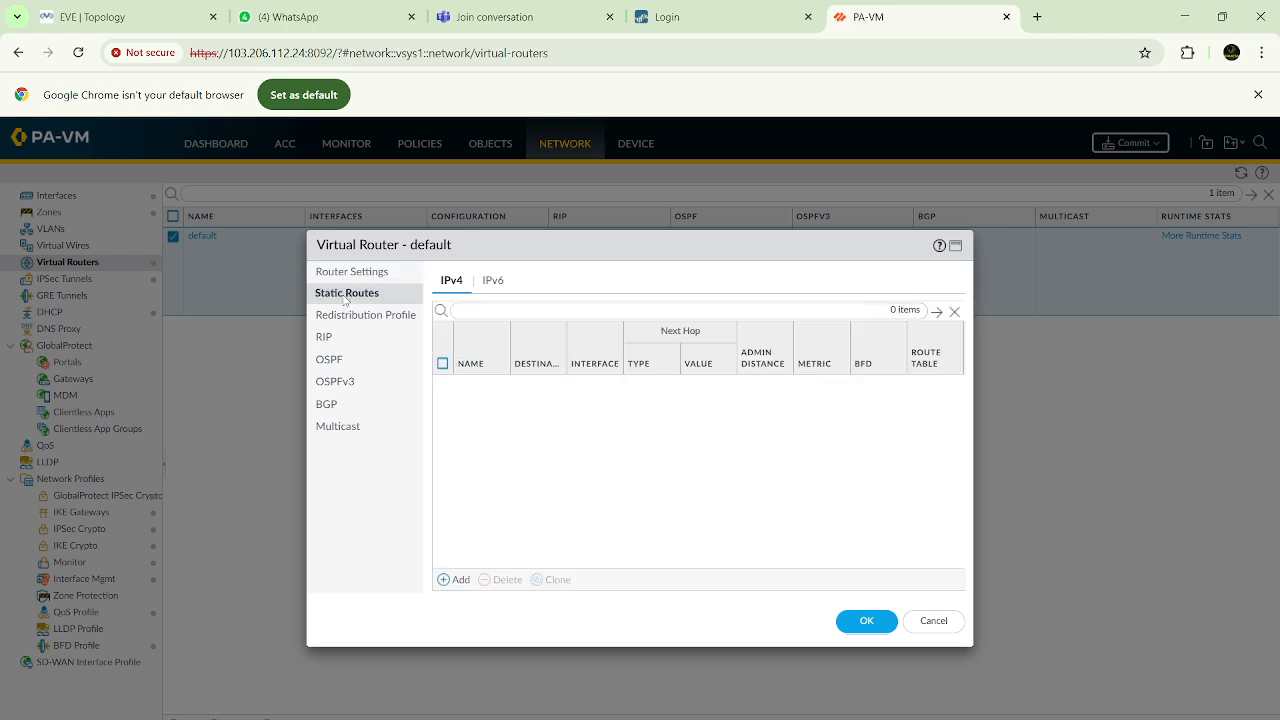
click(456, 580)
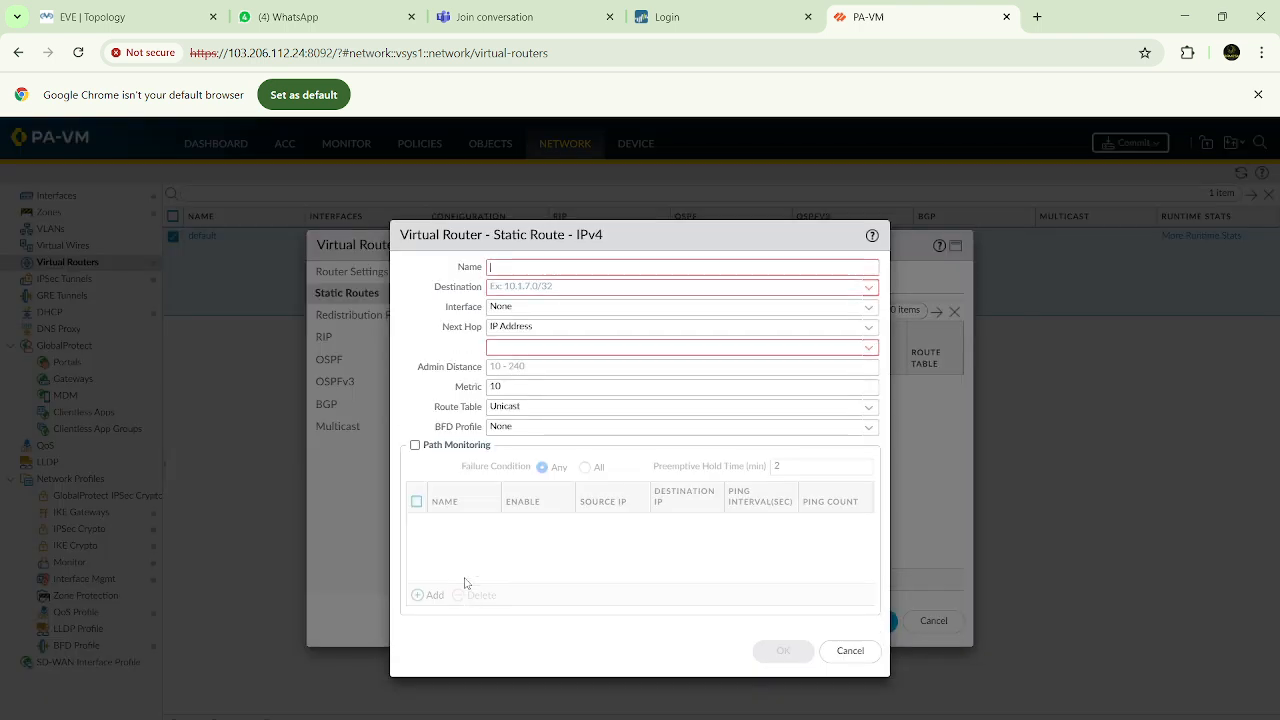
click(100, 17)
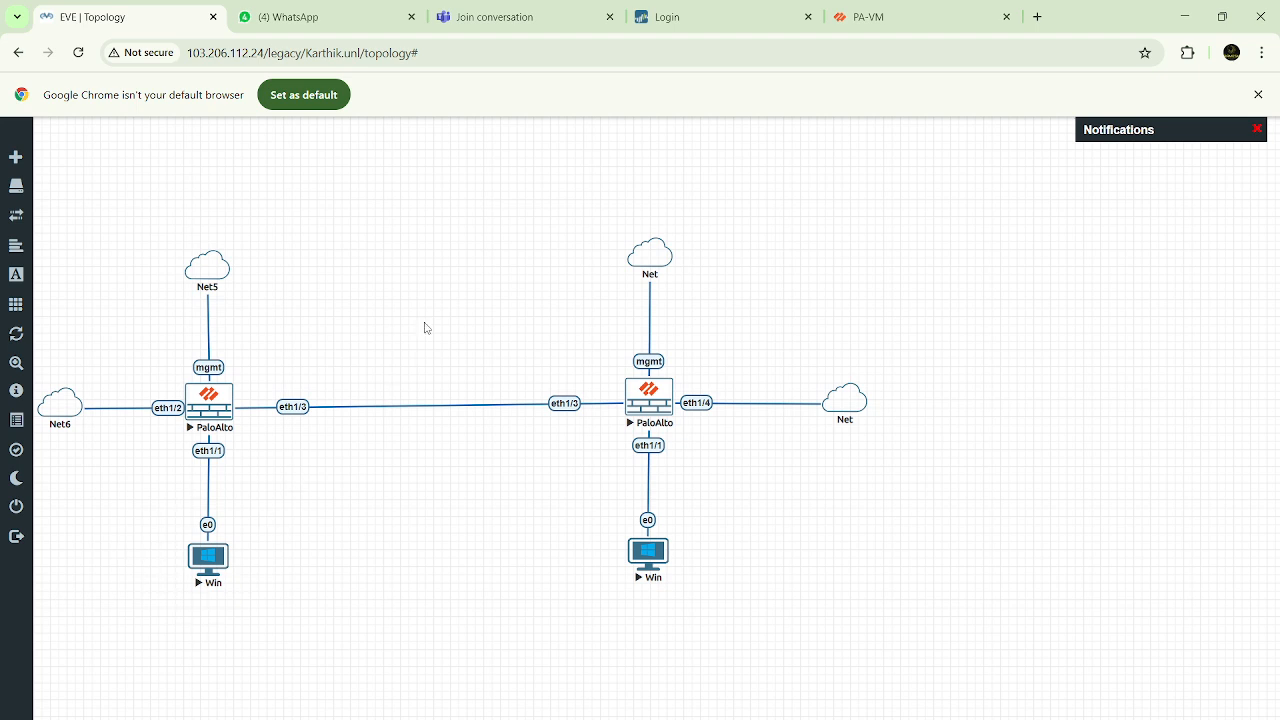
click(880, 17)
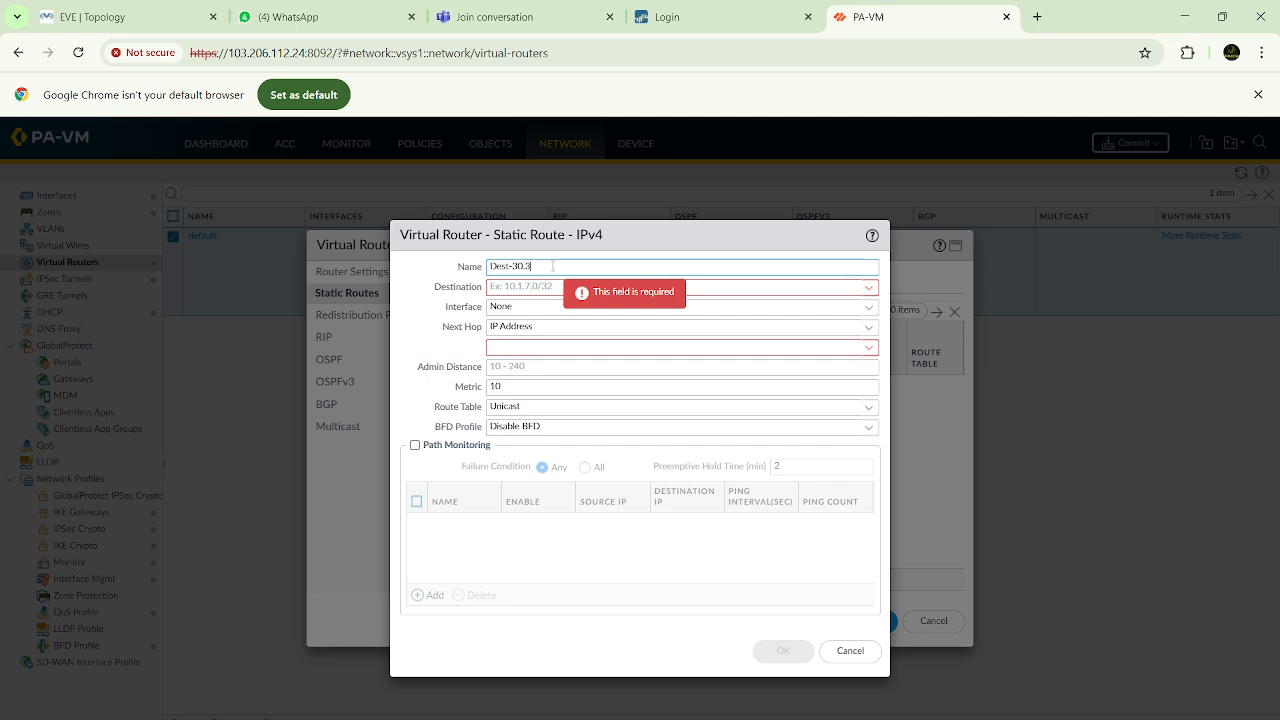
text(0.30.0)
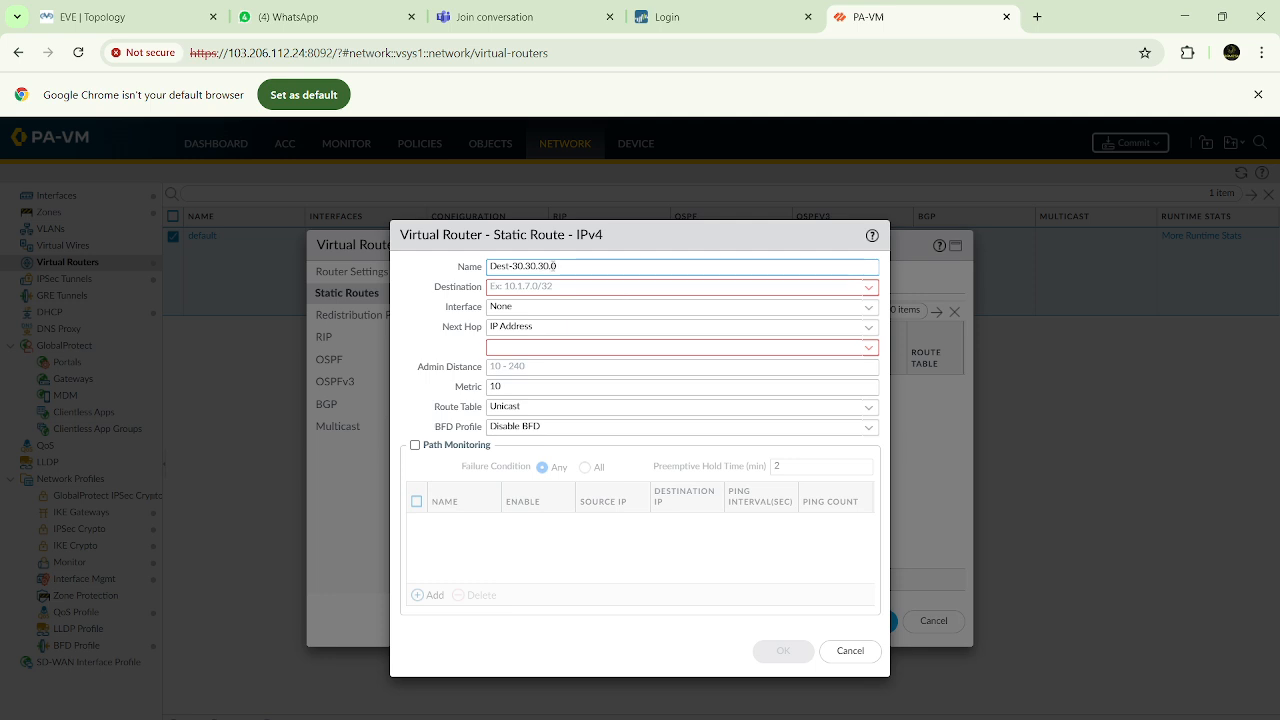
Set the static route's destination to 30.30.30.0/24 and its interface to tunnel.2
click(548, 289)
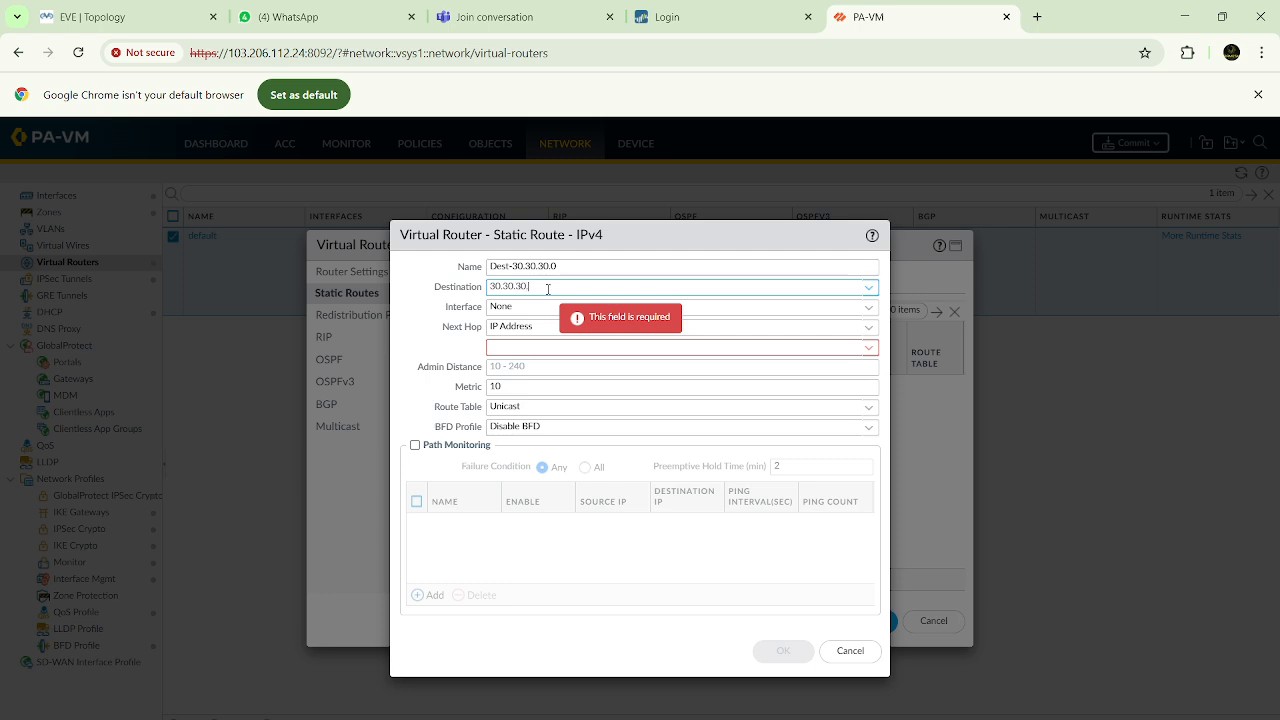
text(30.30.30.0/24)
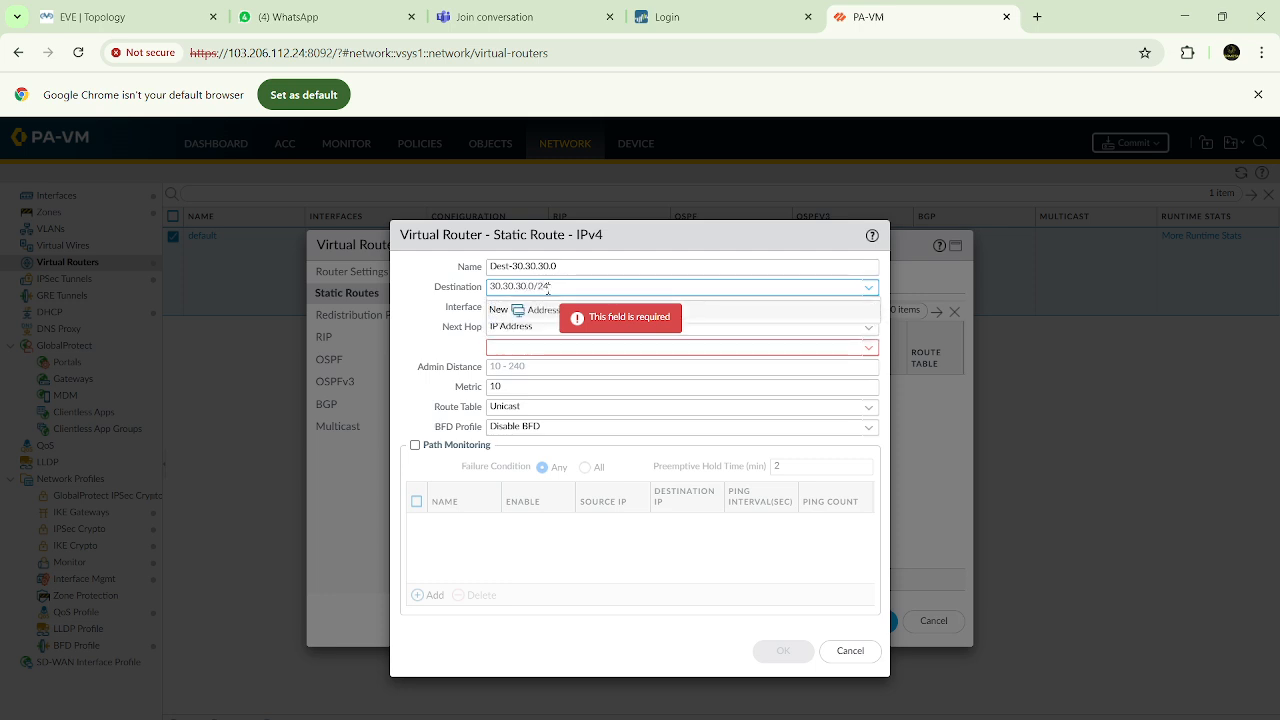
key(Tab)
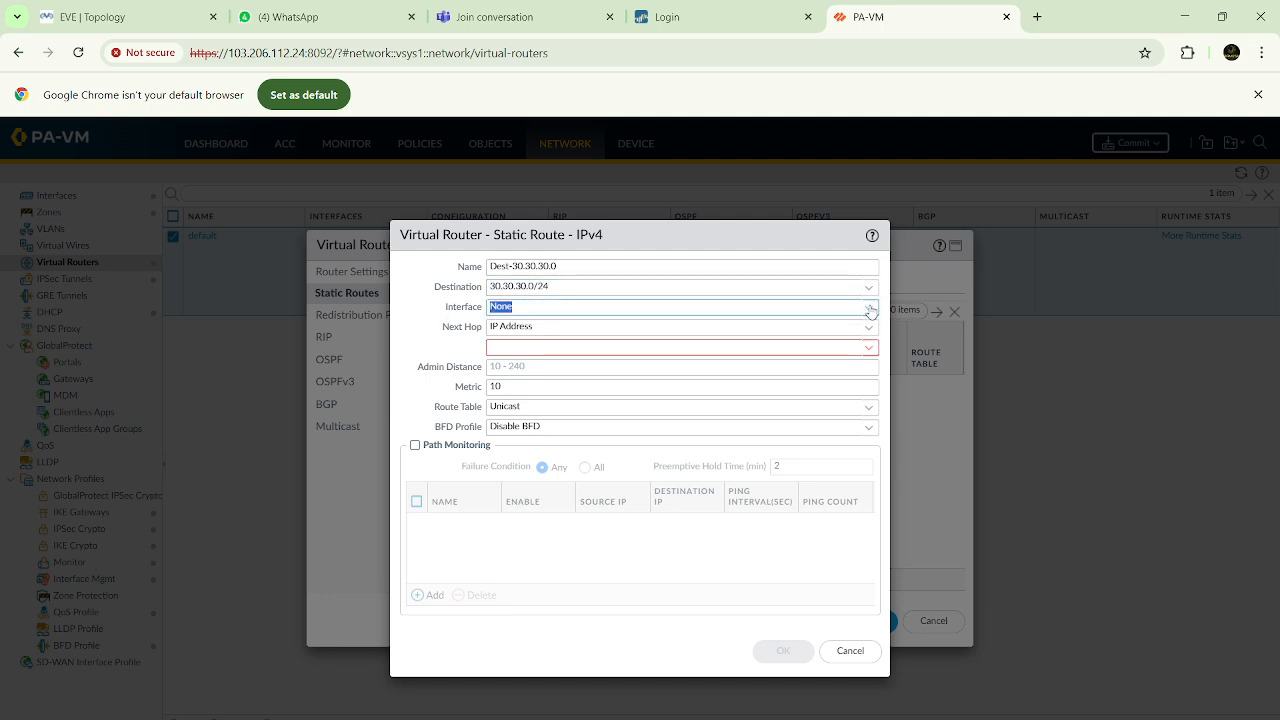
click(870, 311)
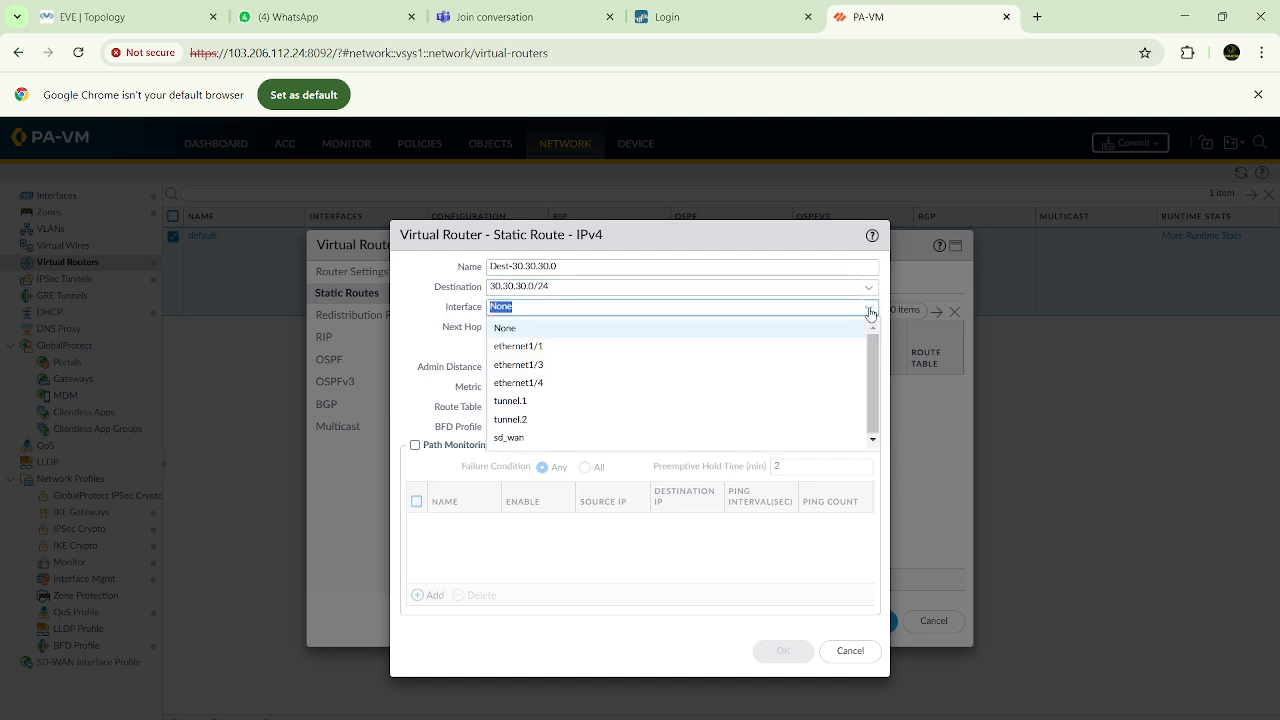
click(511, 420)
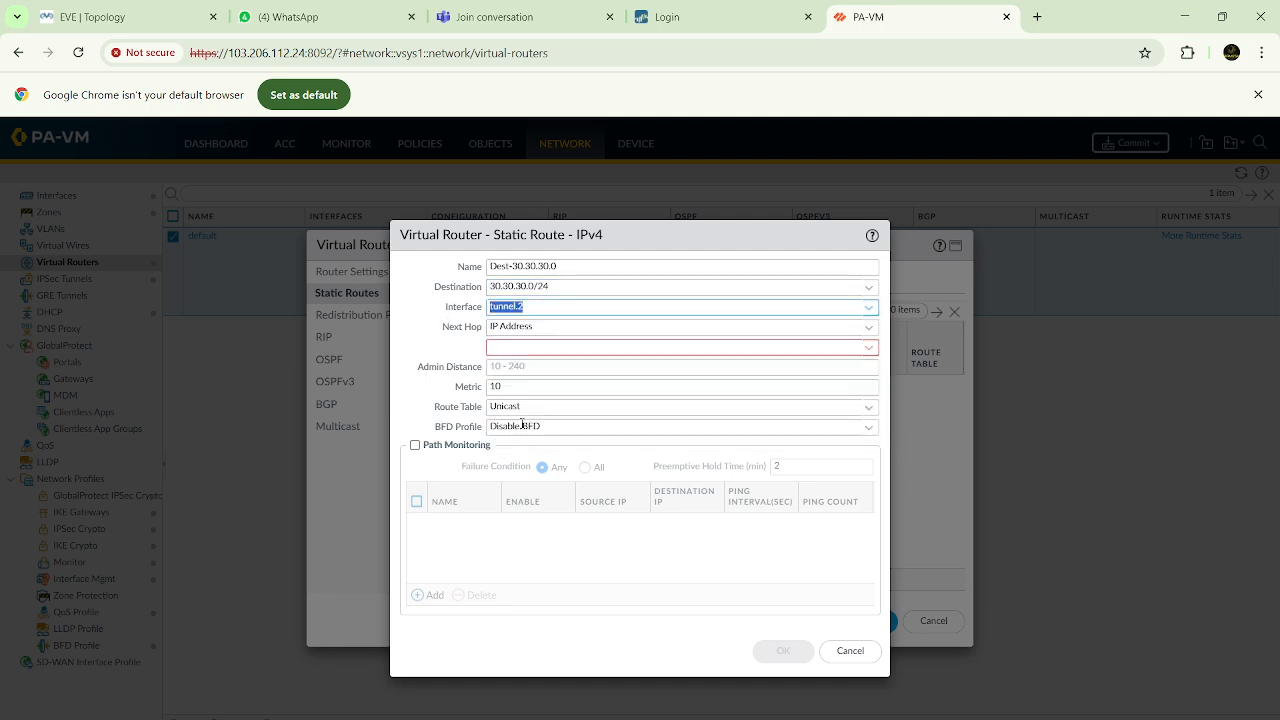
Set the static route's next hop to None and save both the route and the default virtual router
click(868, 330)
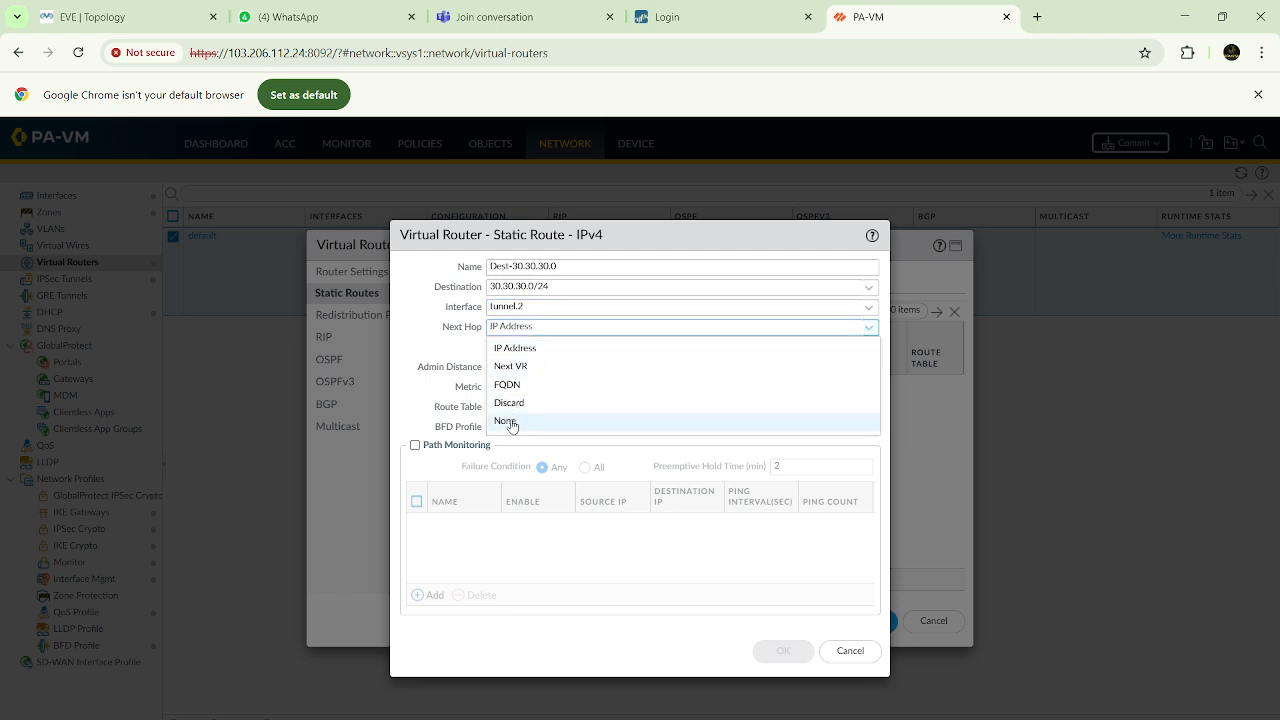
click(512, 420)
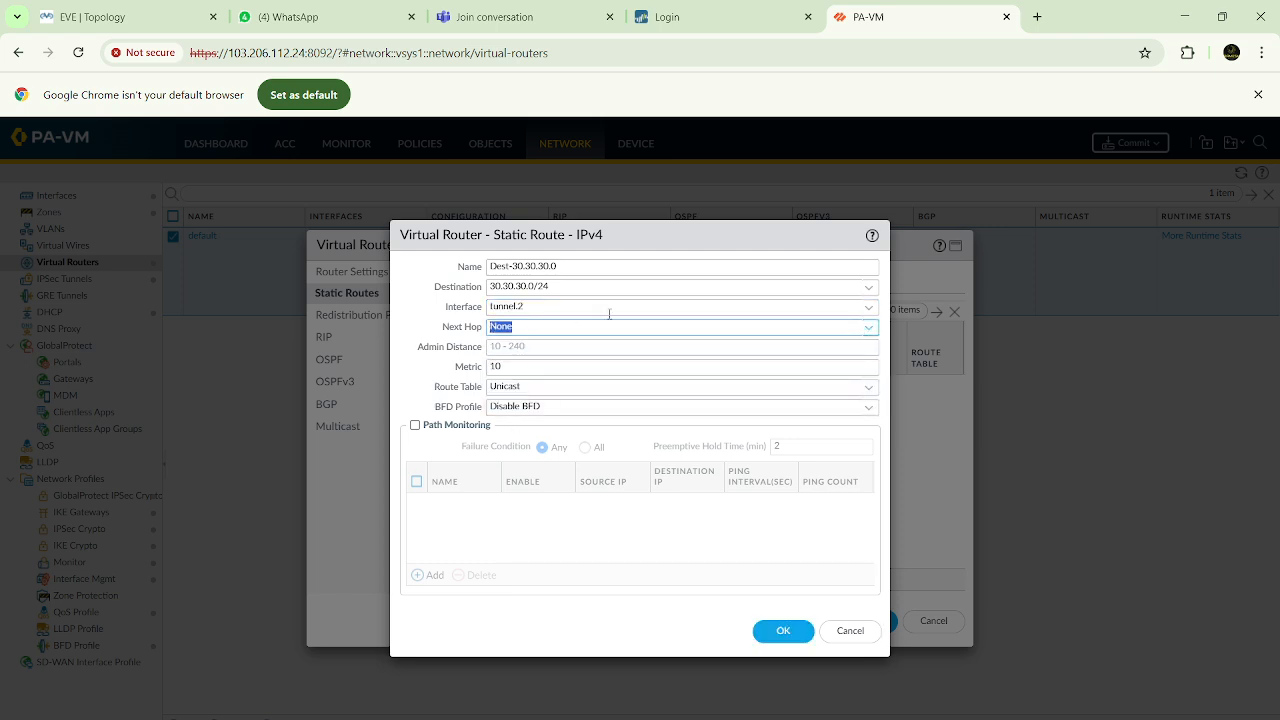
click(780, 630)
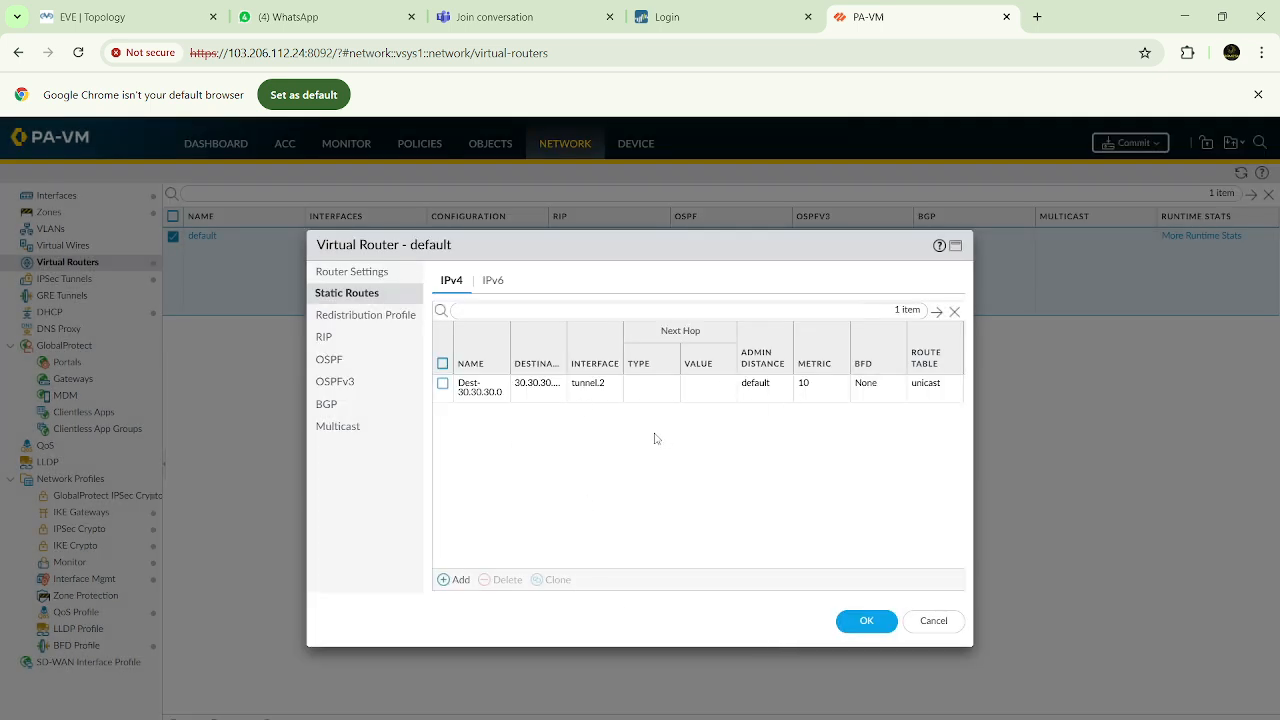
click(858, 620)
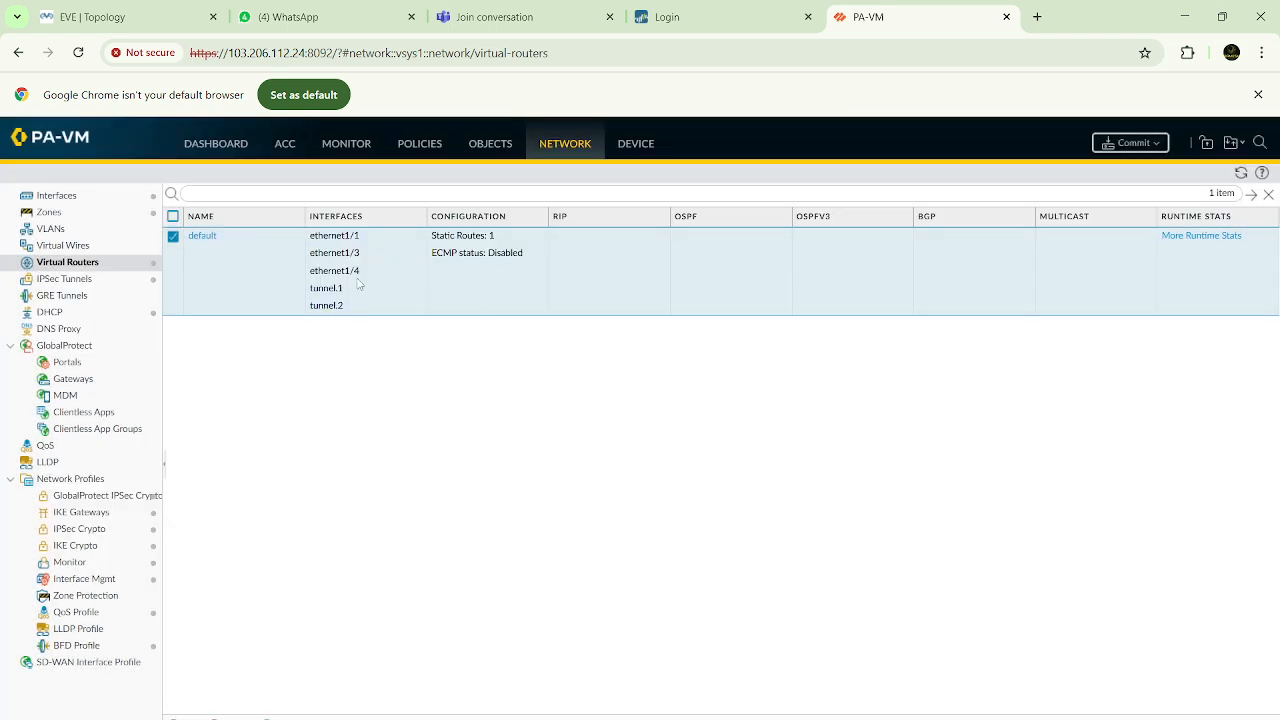
Start a new security policy rule named Inside-VPN
click(429, 145)
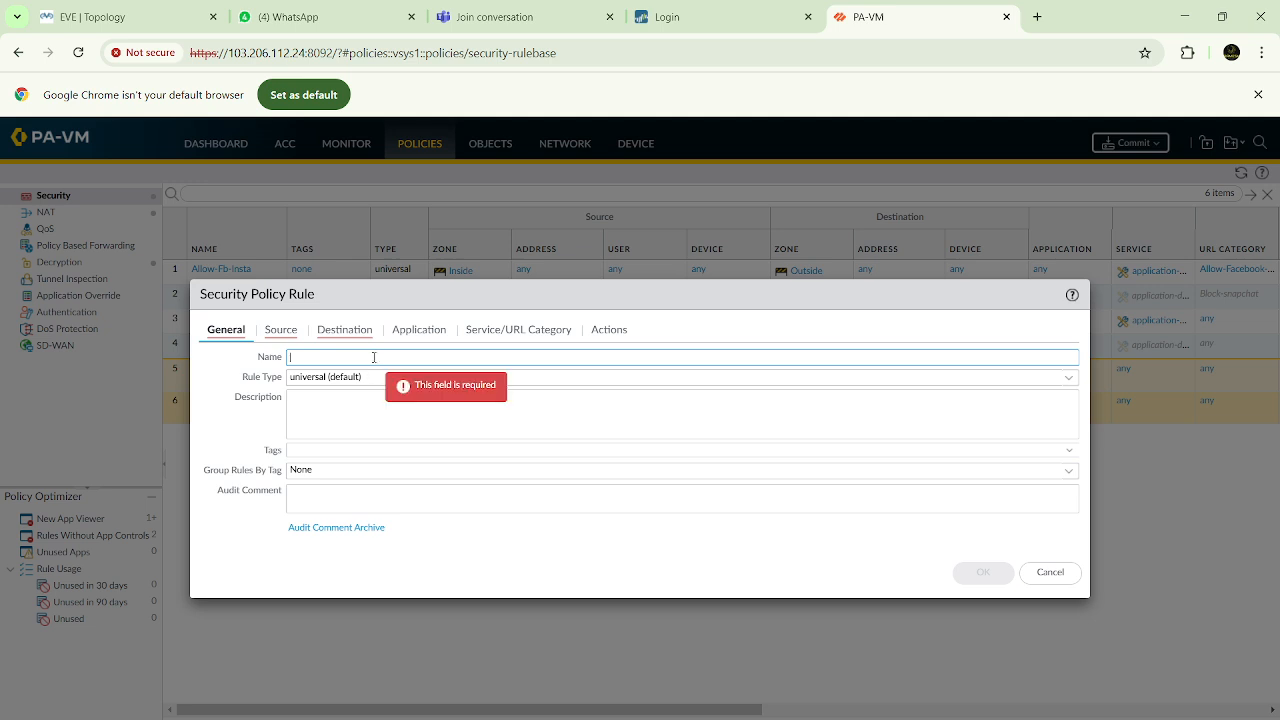
click(708, 20)
click(888, 20)
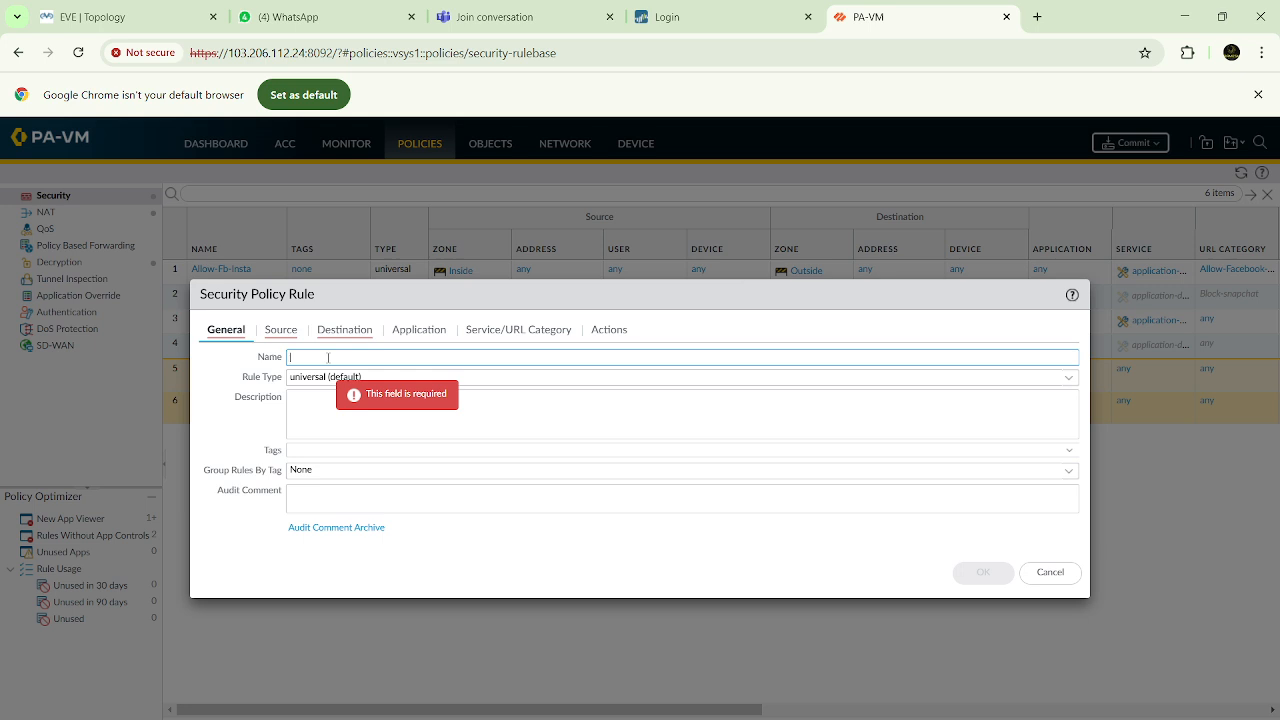
text(Inside-VPN)
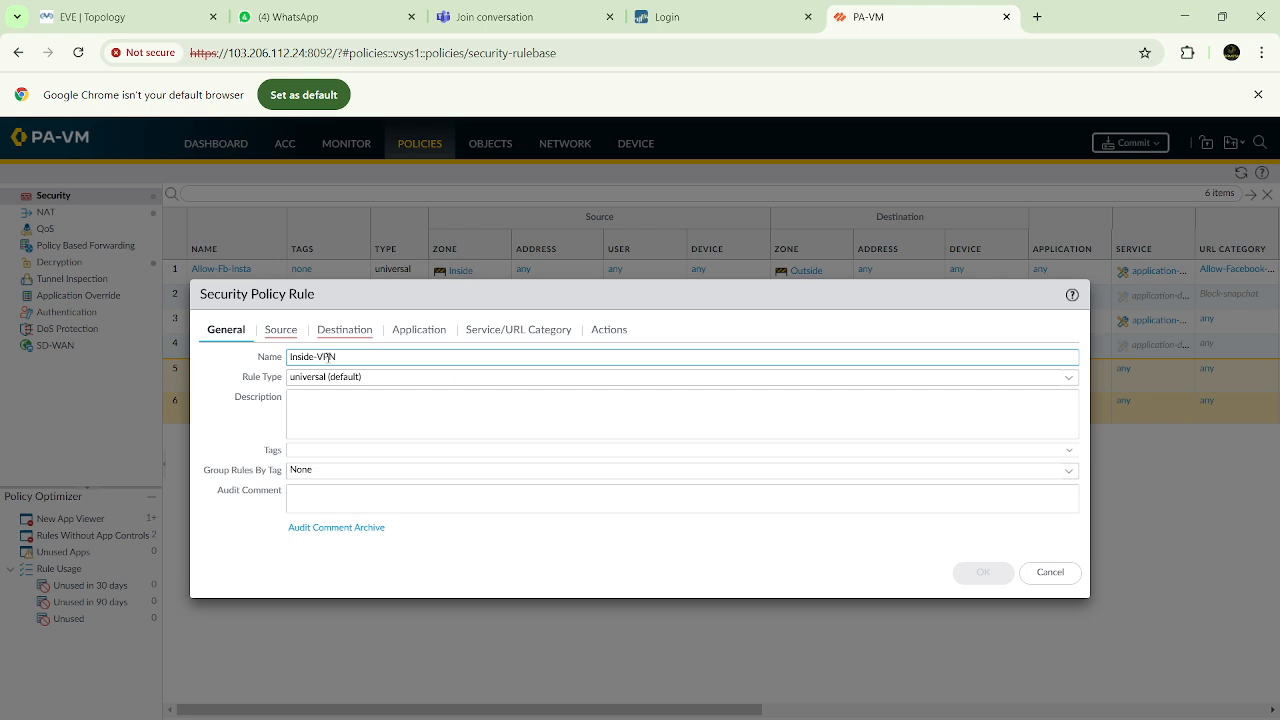
Add Inside and VPN as source zones of the security policy rule
click(281, 330)
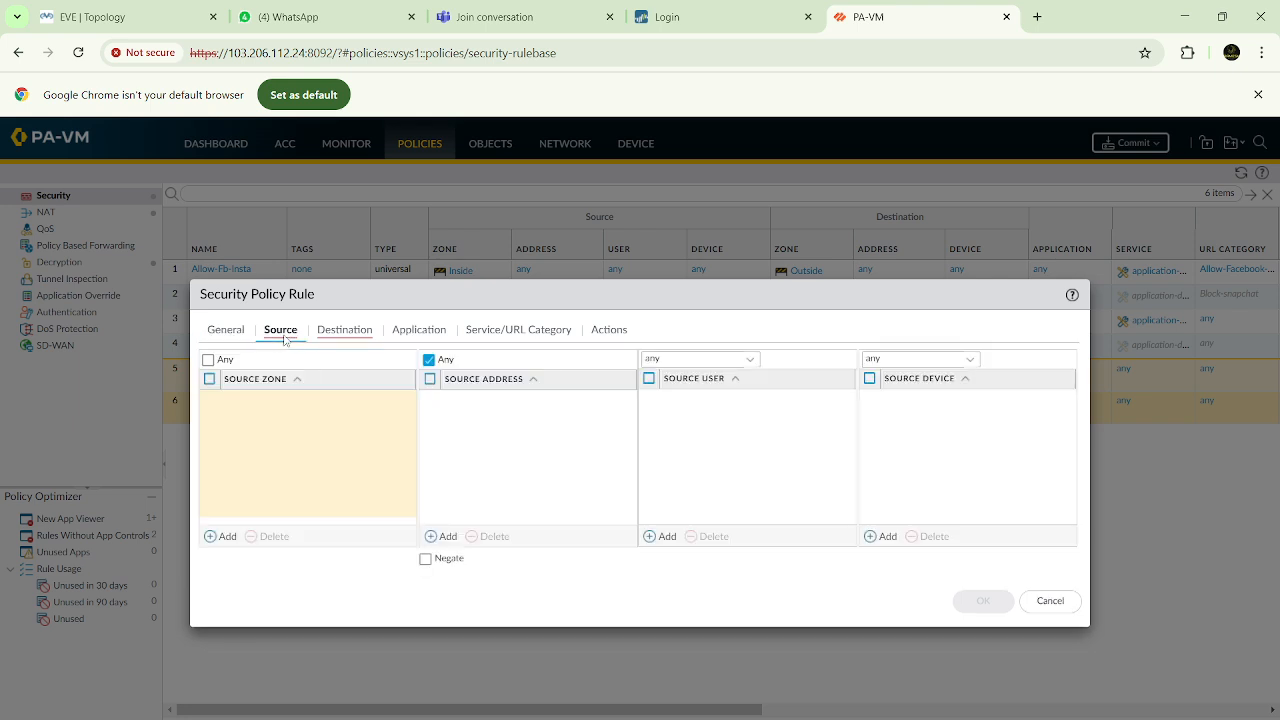
click(226, 537)
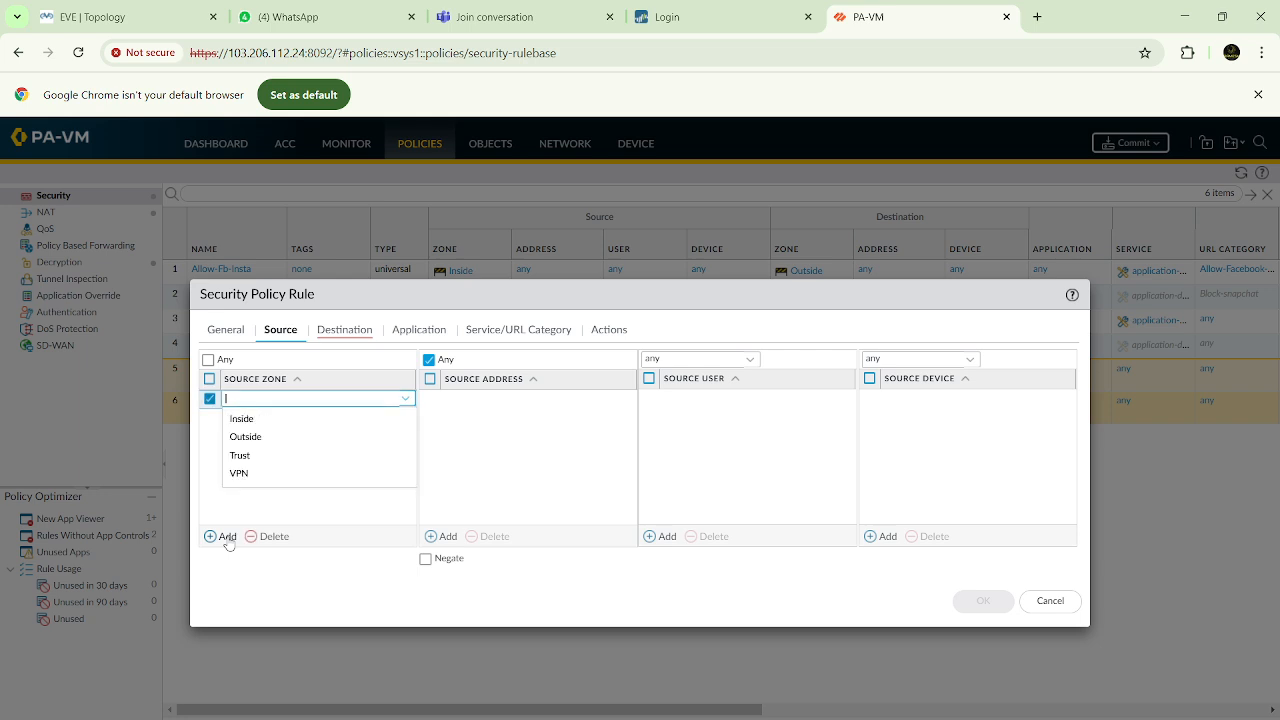
click(243, 420)
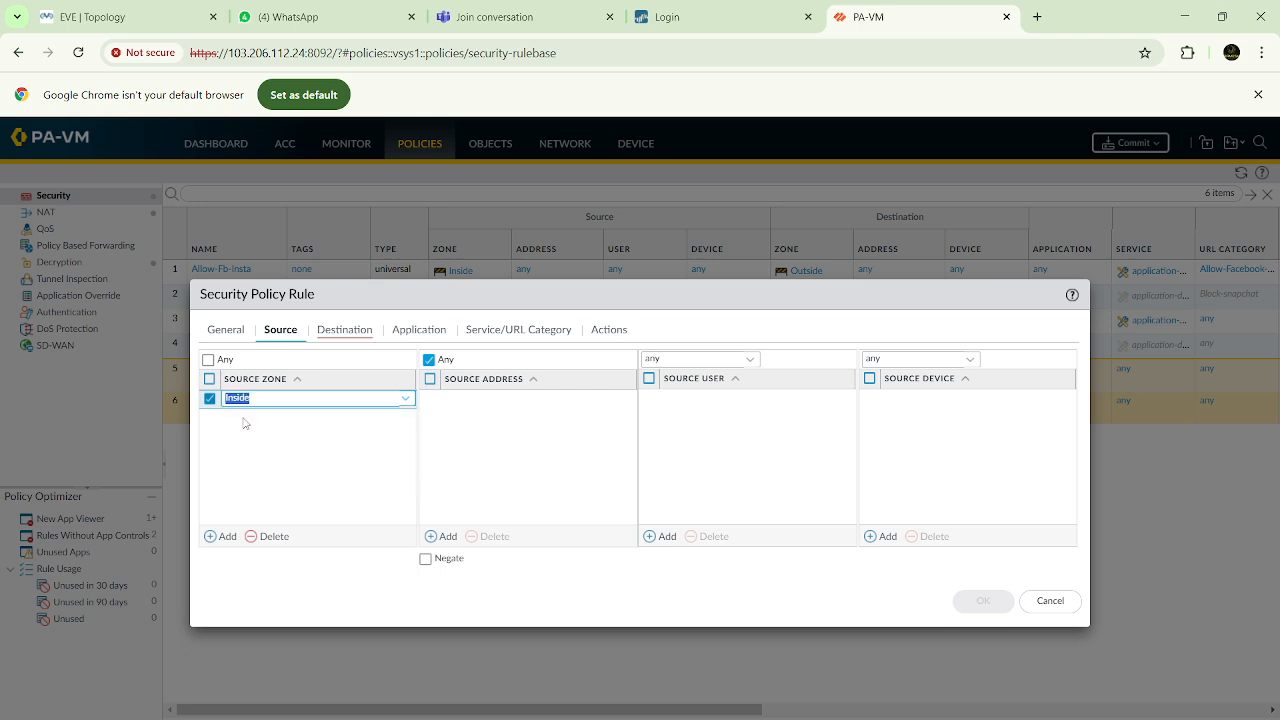
click(227, 538)
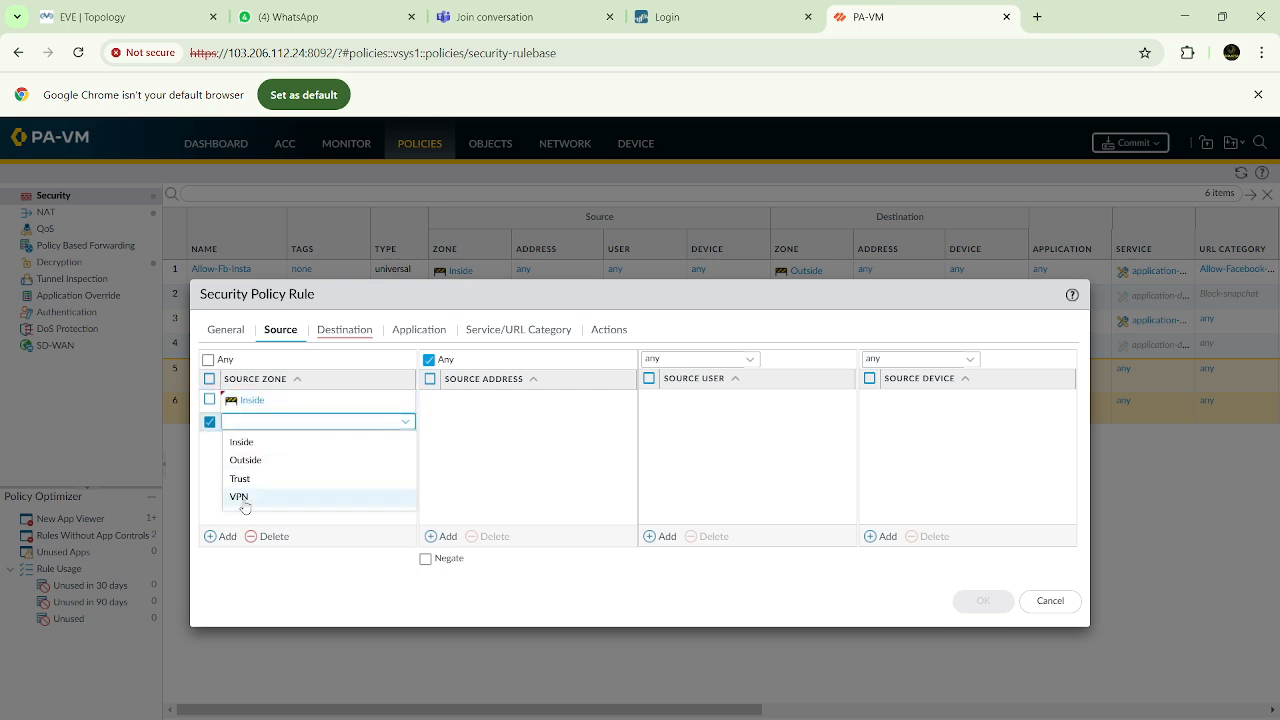
click(244, 500)
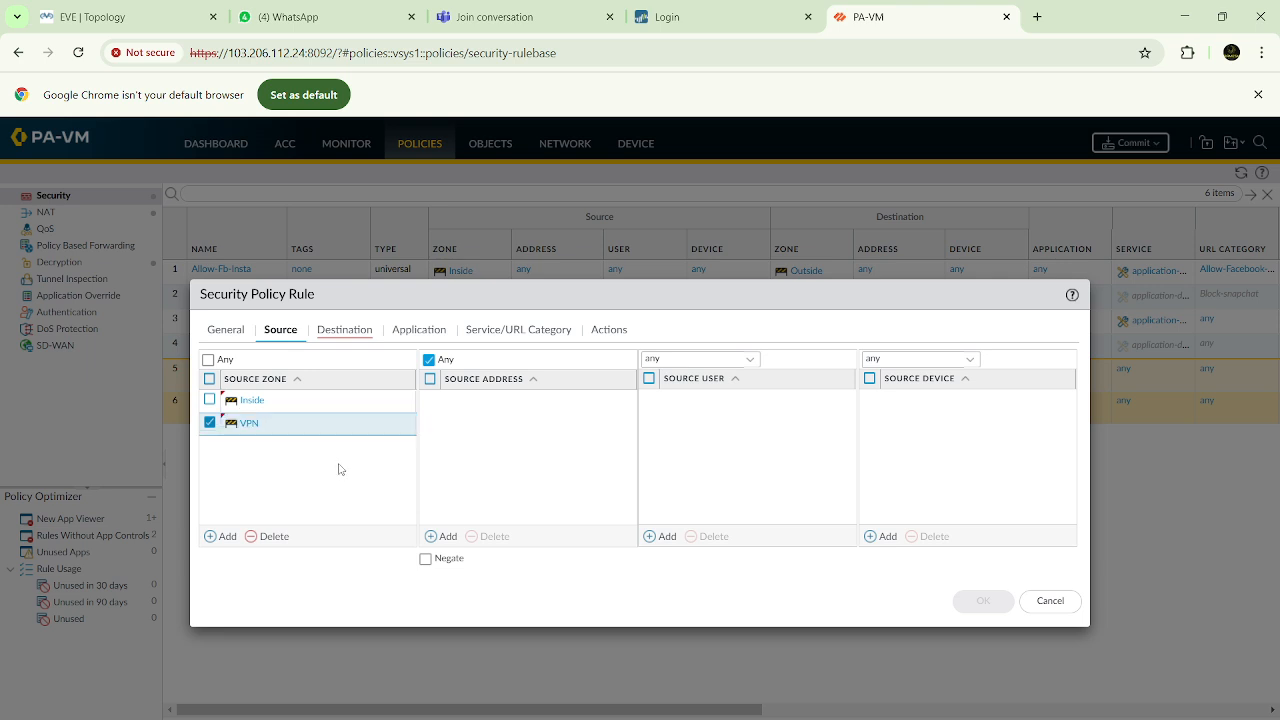
Add VPN as a destination zone of the security policy rule
click(350, 329)
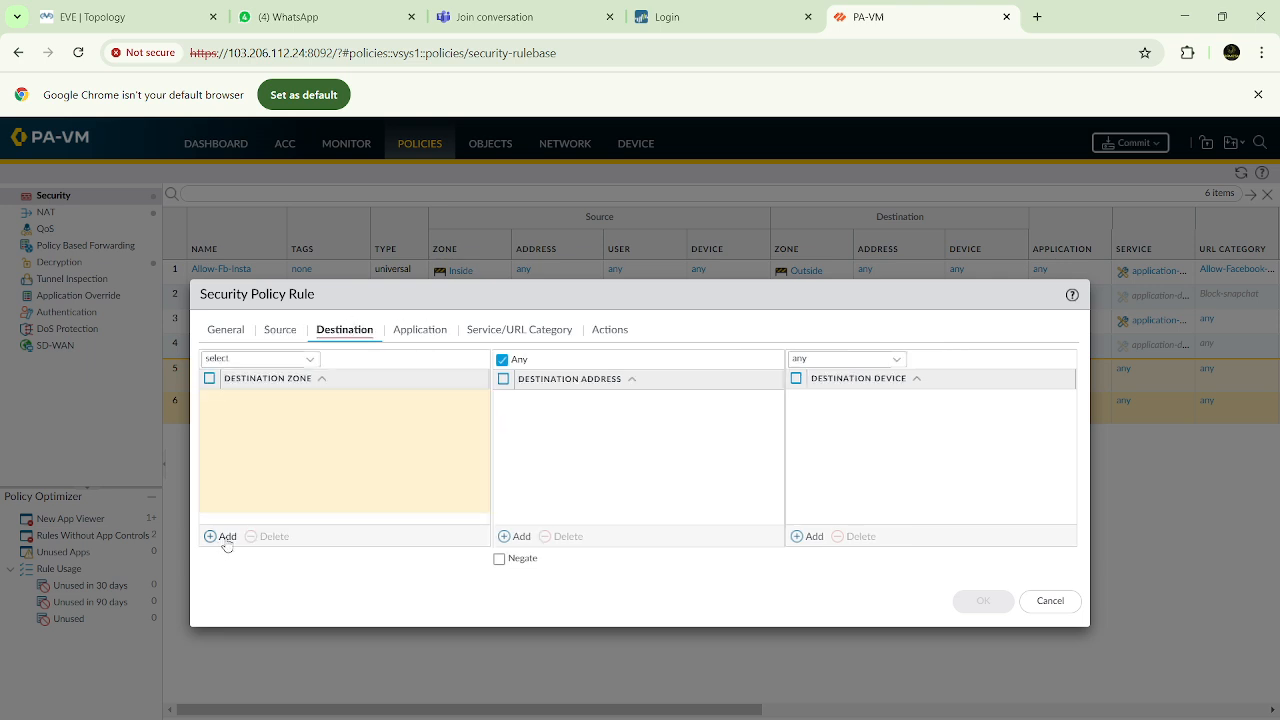
click(221, 536)
click(245, 476)
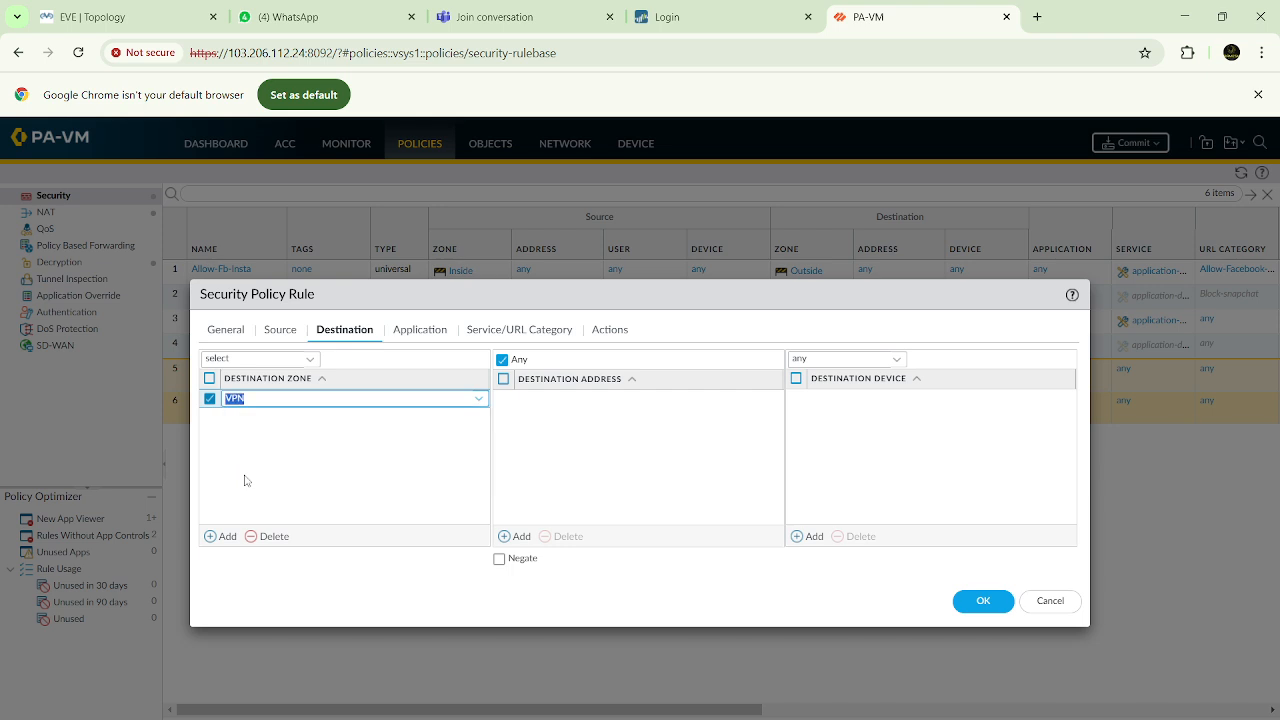
Add Inside as a second destination zone of the security policy rule
click(222, 536)
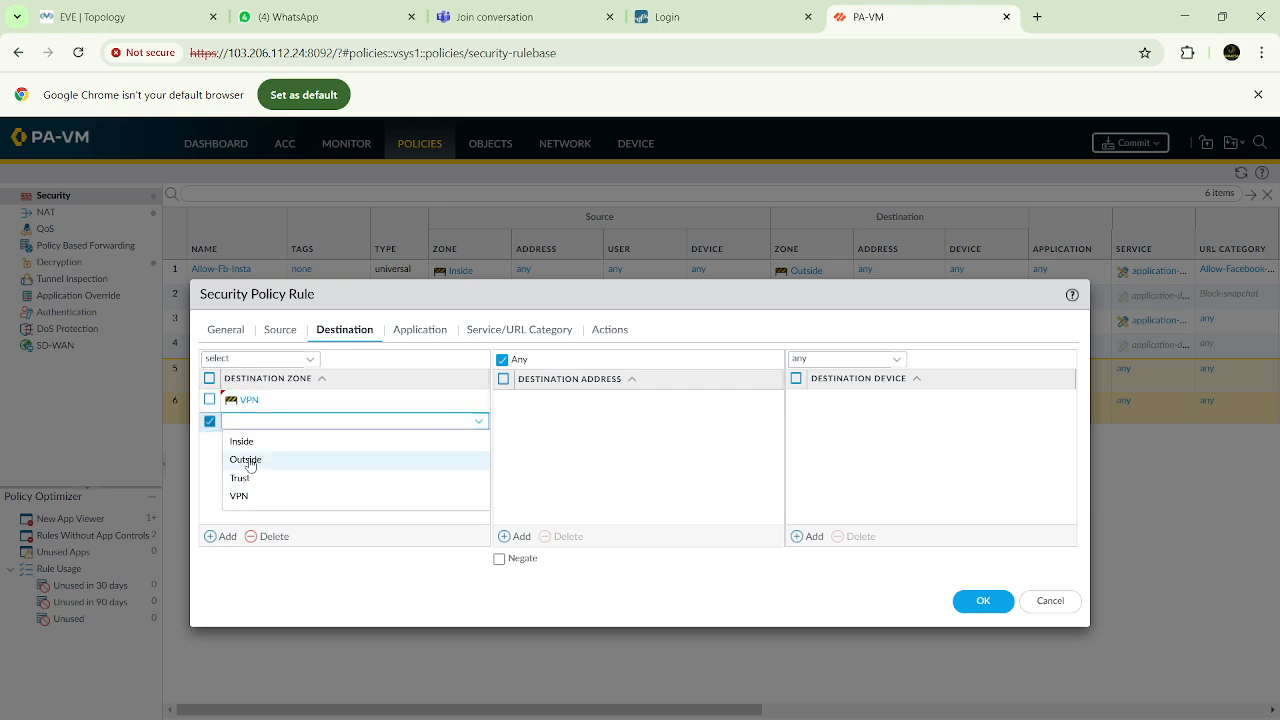
click(245, 441)
click(343, 485)
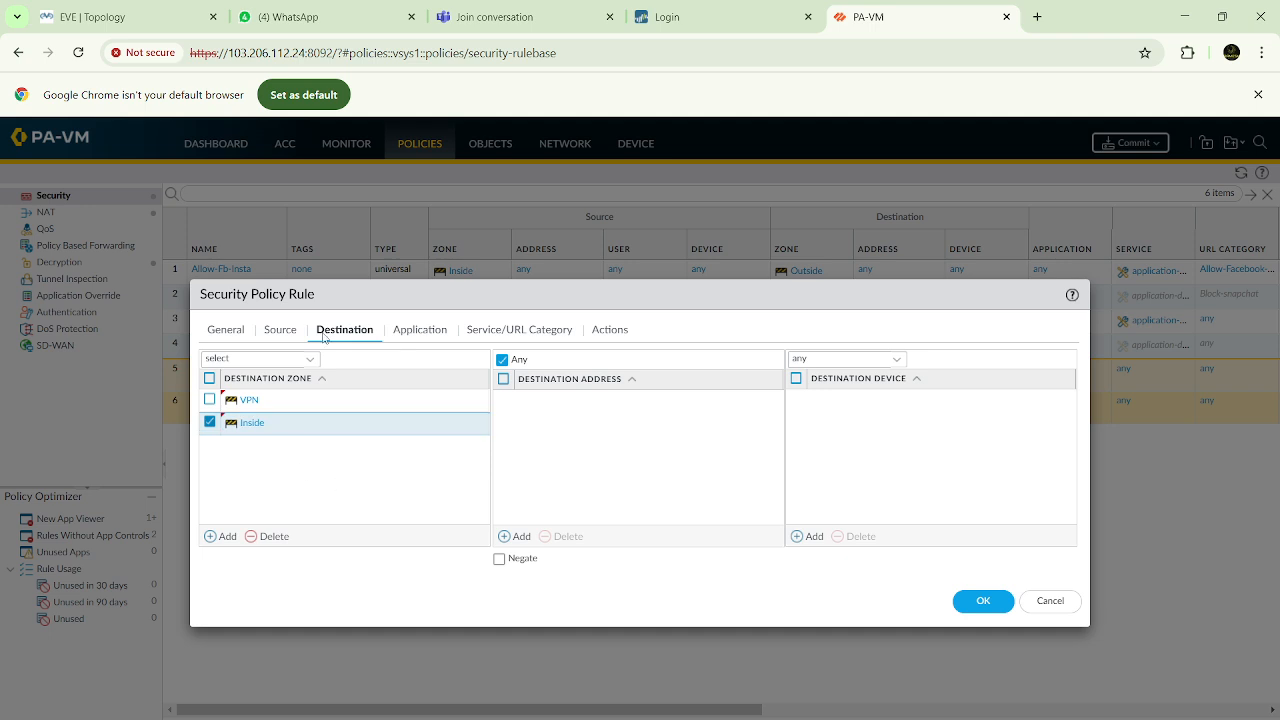
Compare the source zones with the destination zones of the security policy rule
click(286, 334)
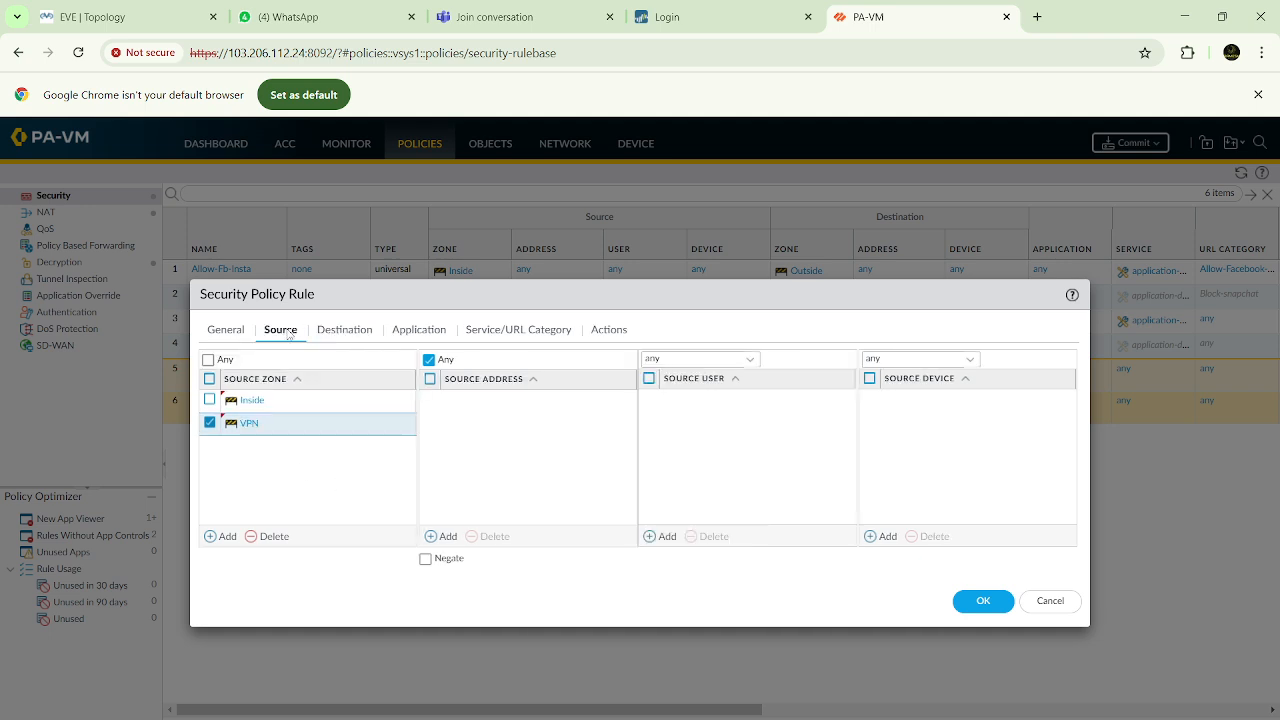
click(364, 330)
click(281, 332)
click(345, 331)
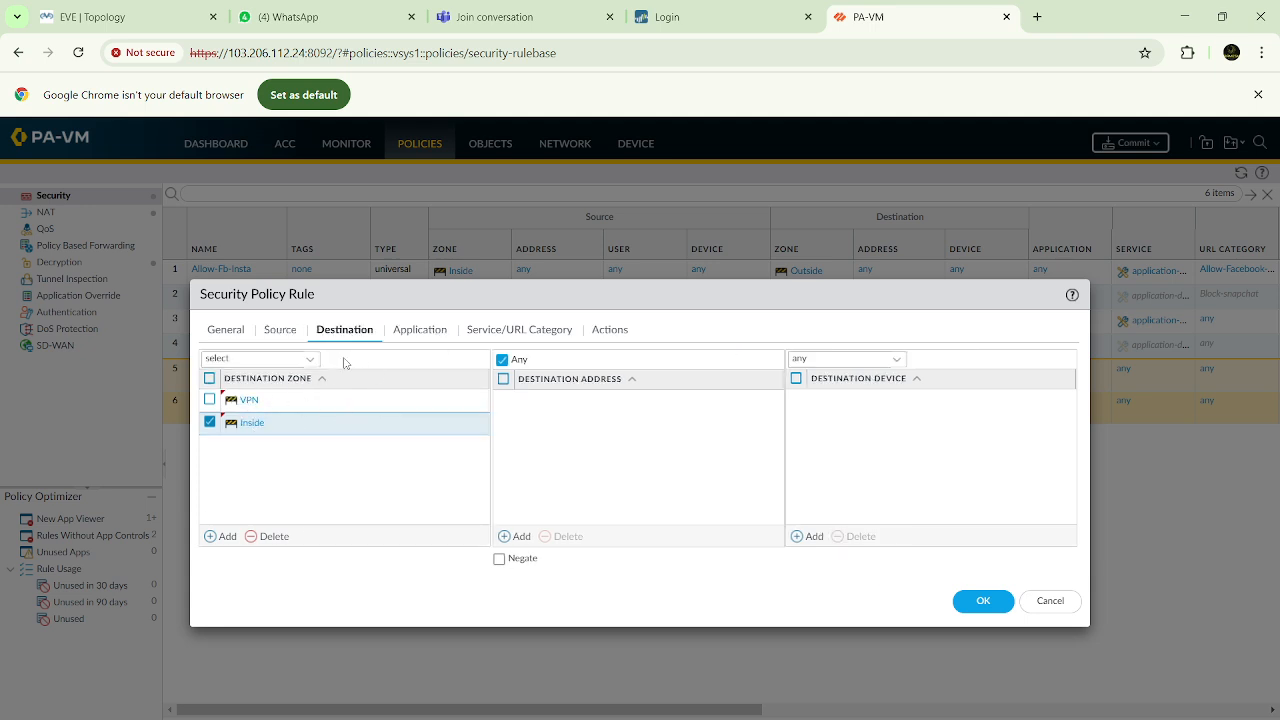
click(284, 331)
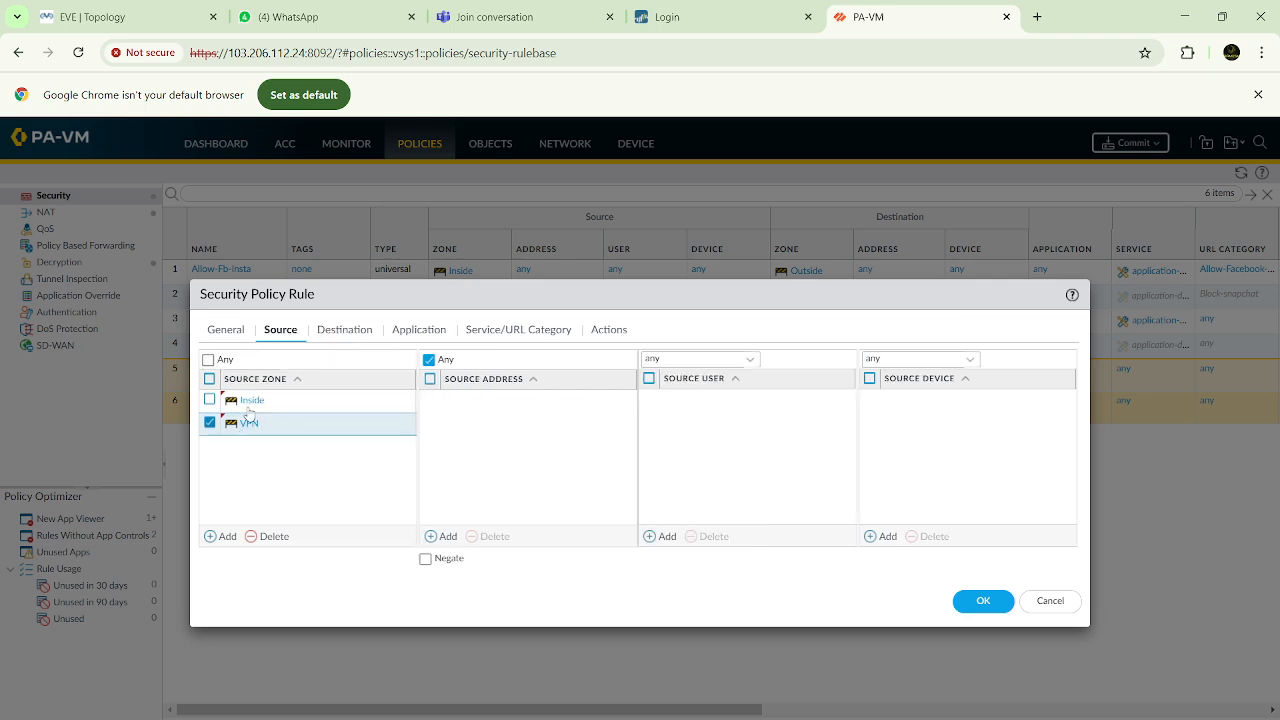
click(345, 330)
click(282, 331)
click(344, 330)
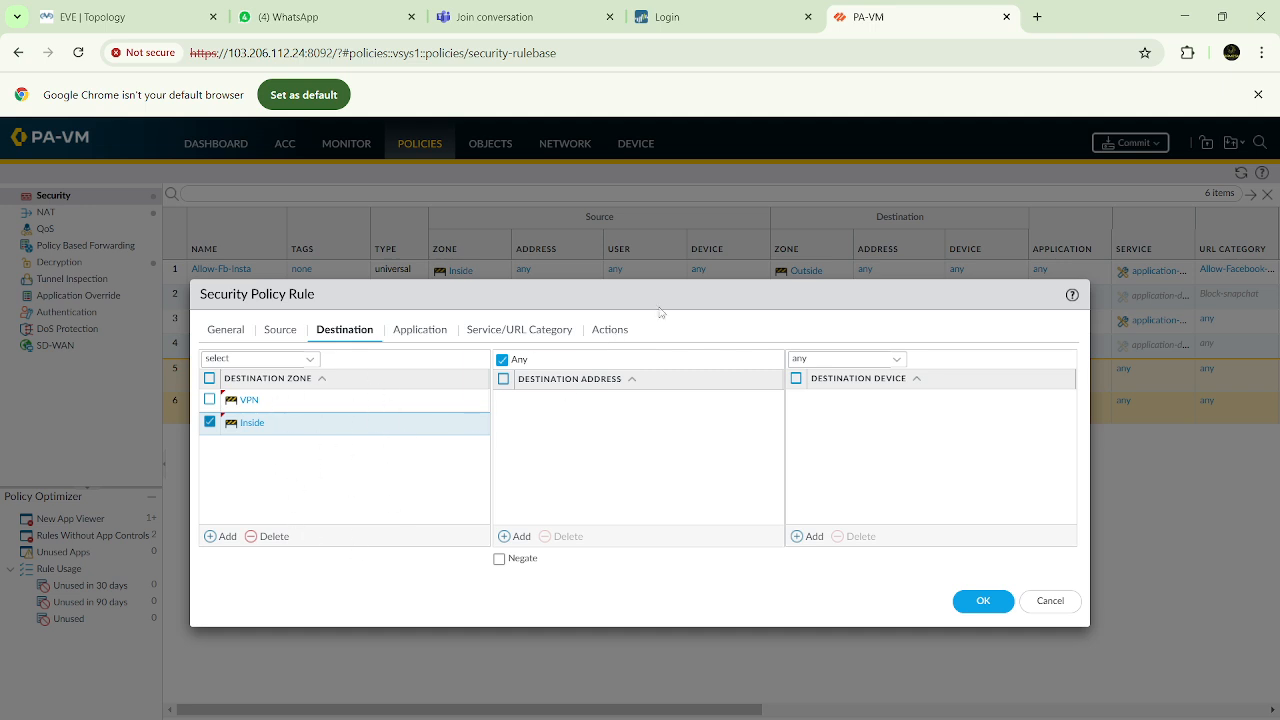
Check the security policy rule's action settings, keeping the action at Allow, and save the rule
click(603, 331)
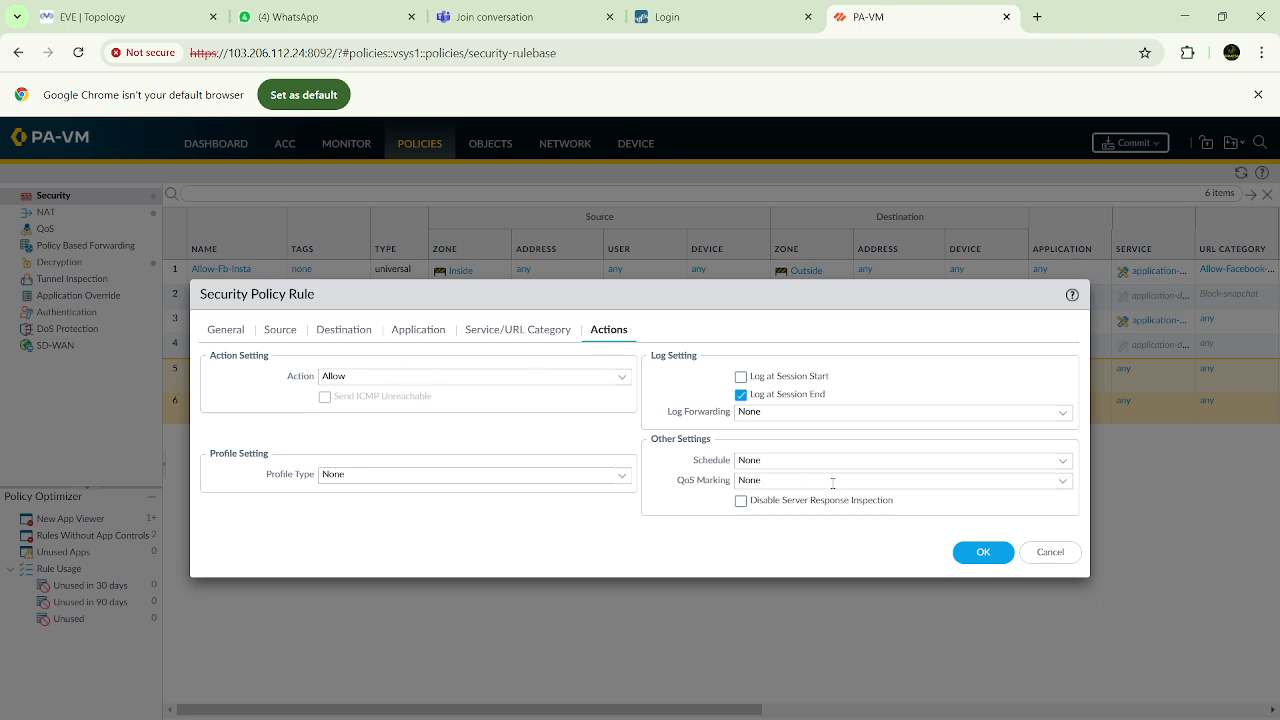
click(984, 555)
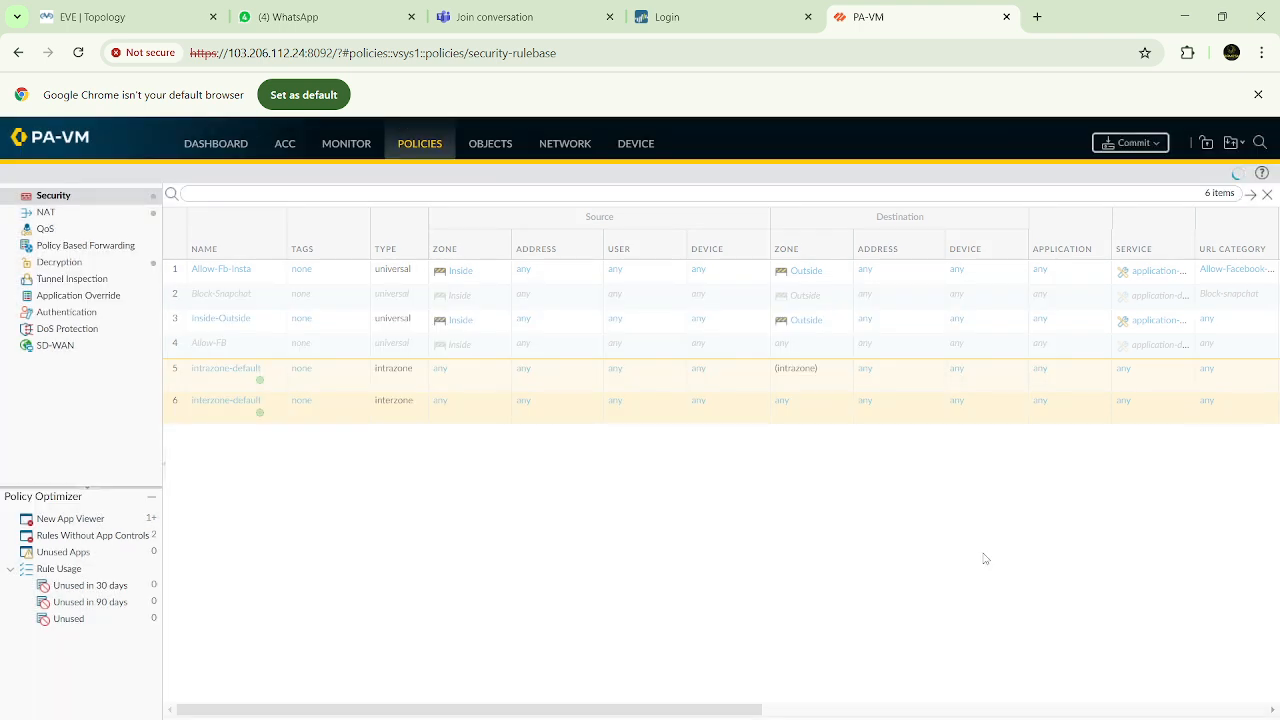
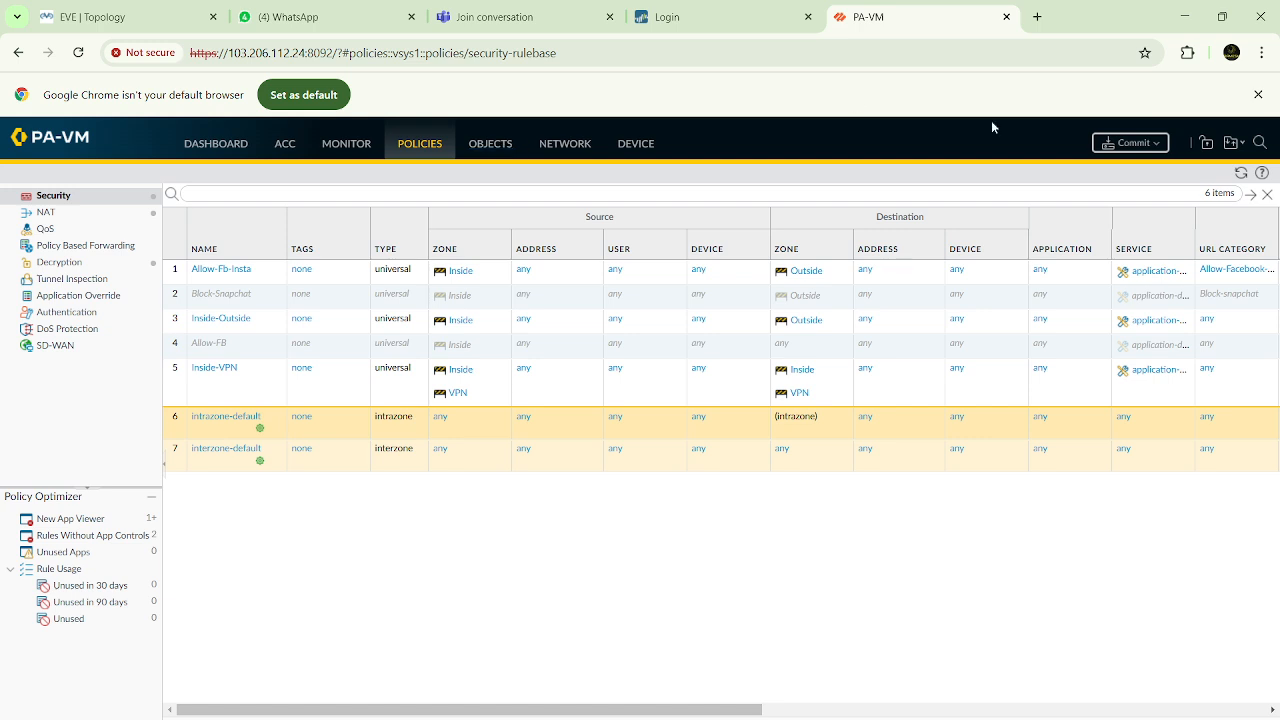
Commit all pending changes on the second firewall
click(1123, 143)
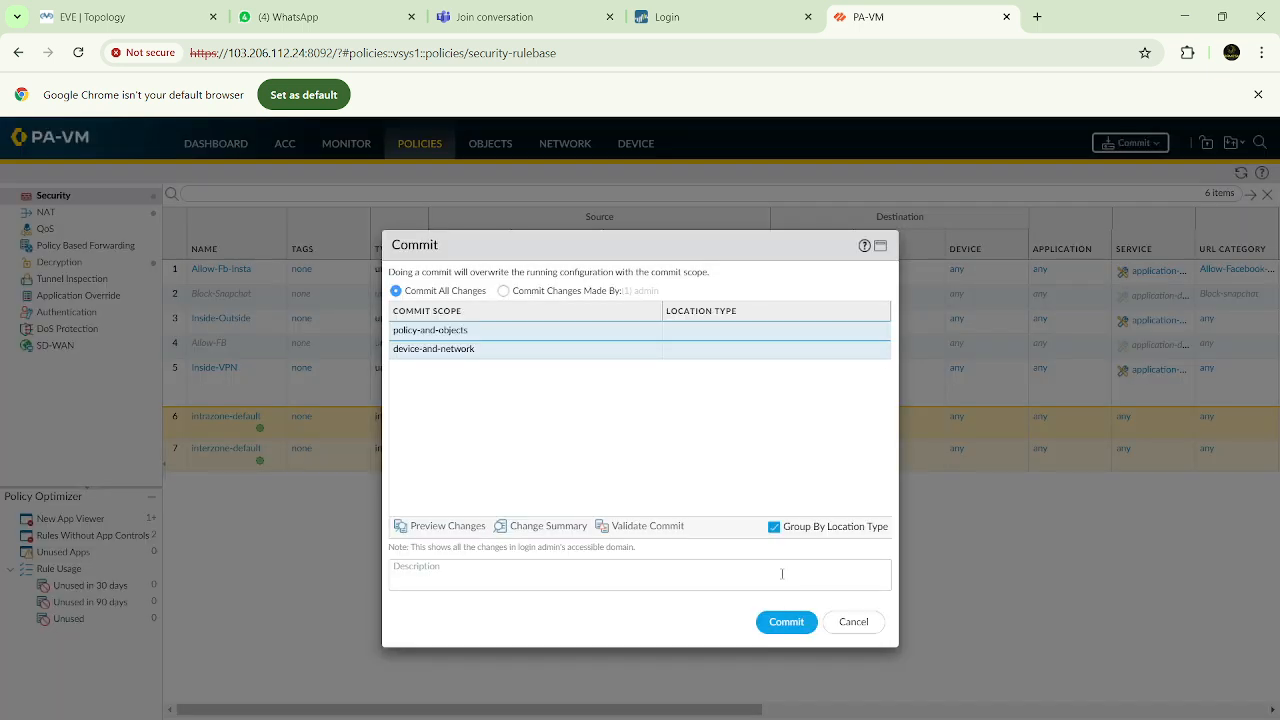
click(786, 622)
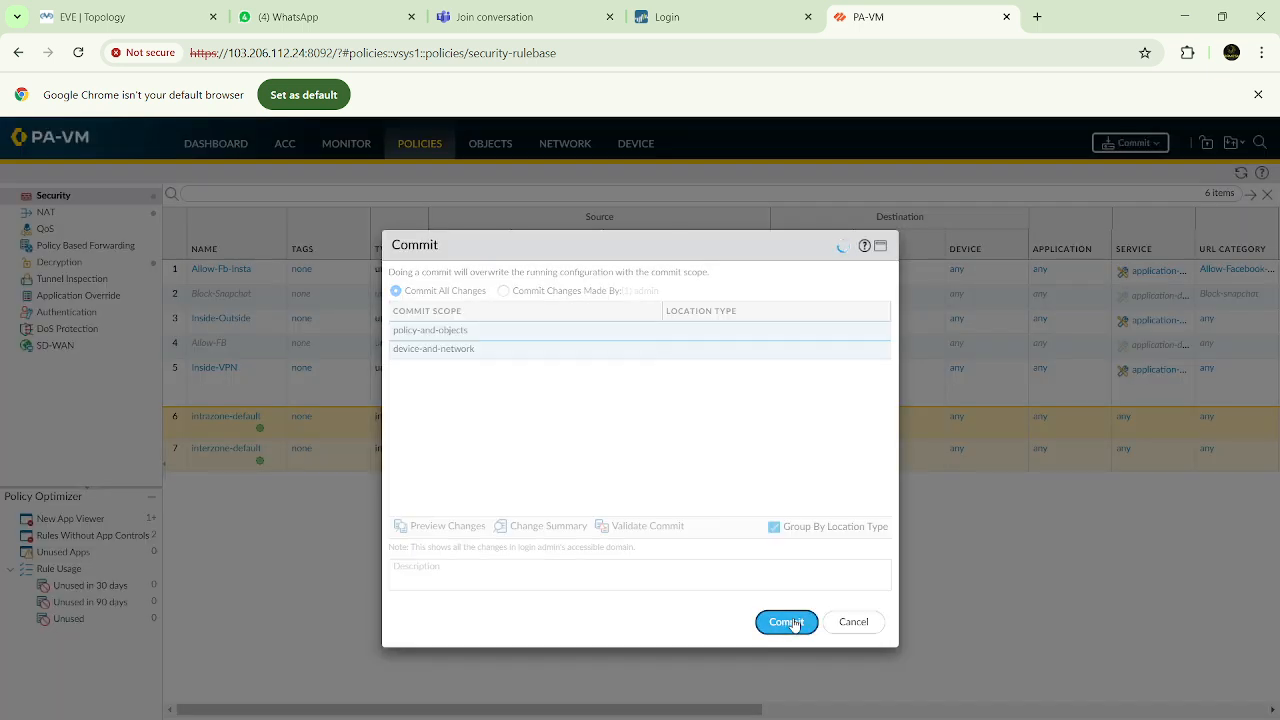
Open the console of the Win node below the left PaloAlto in the EVE topology and log in to Windows with the account password
click(95, 15)
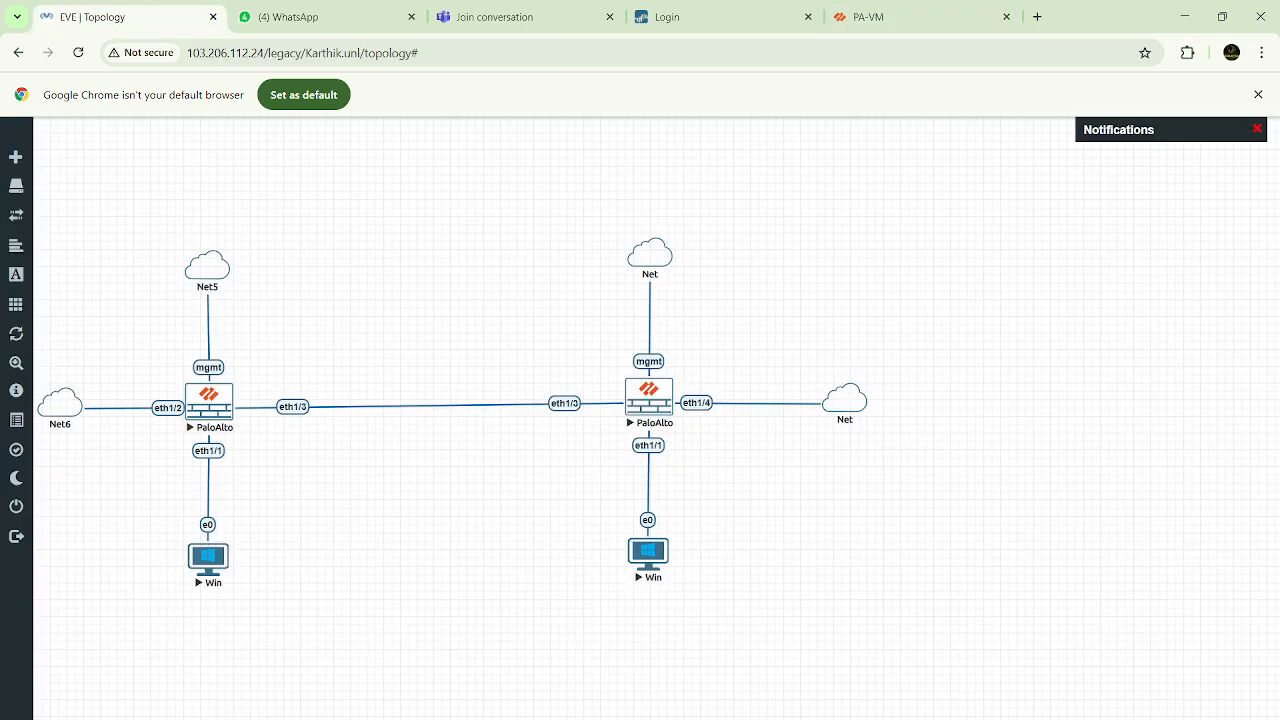
mouse_move(937, 718)
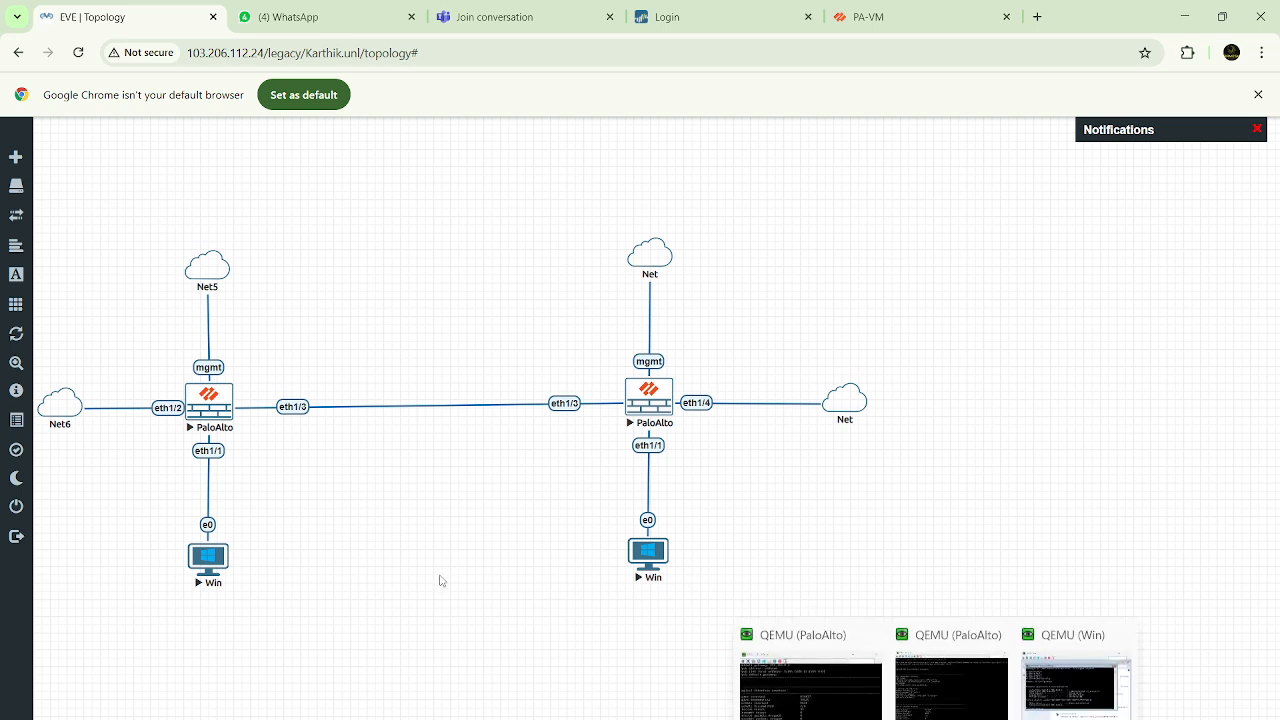
click(210, 566)
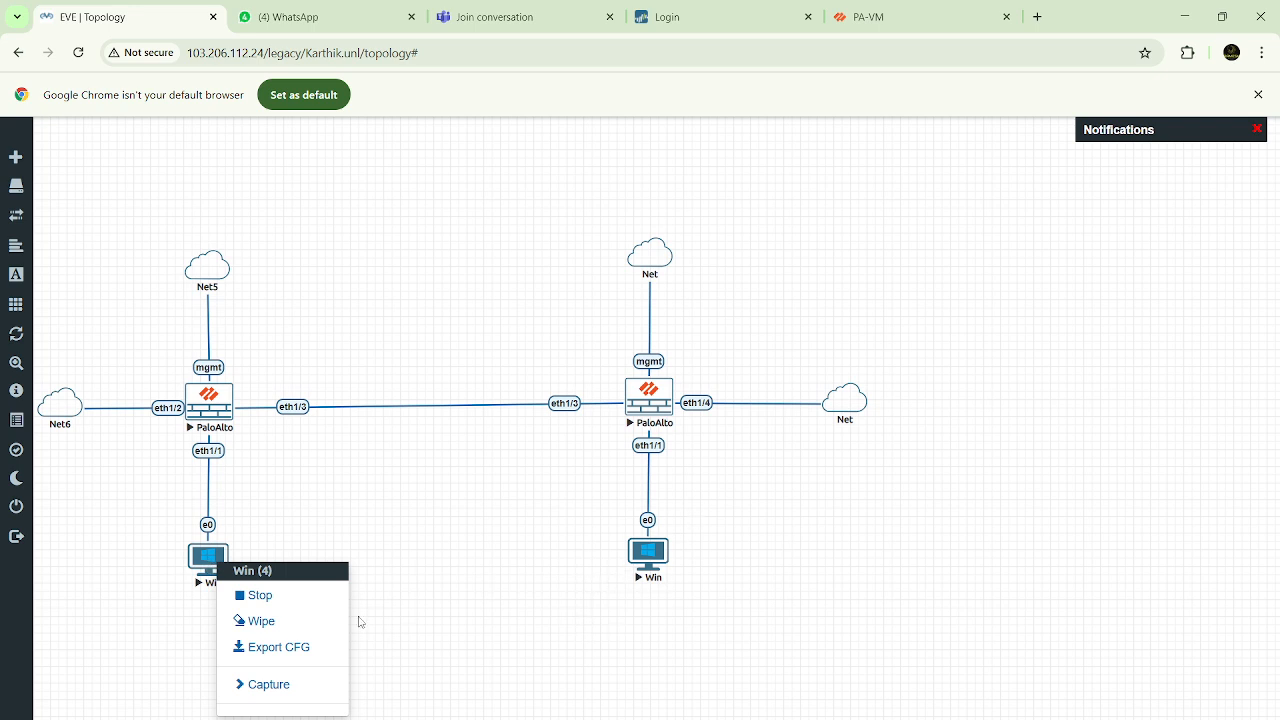
click(303, 556)
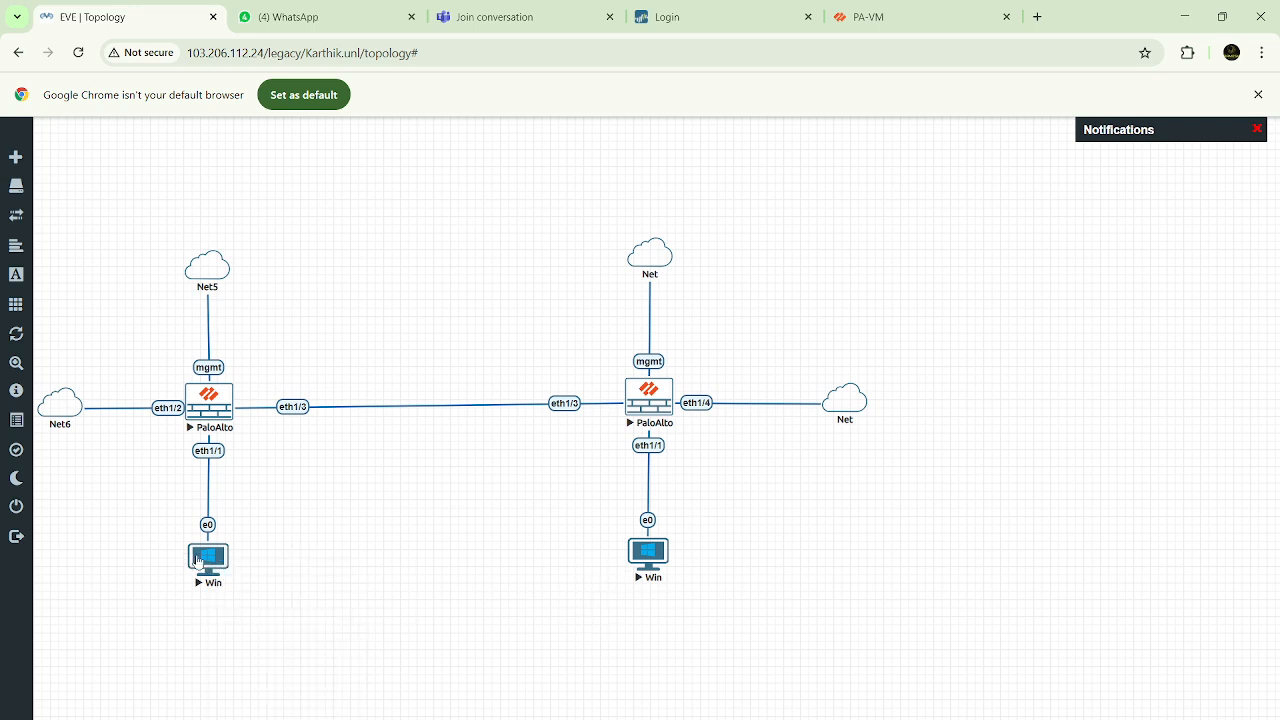
click(196, 562)
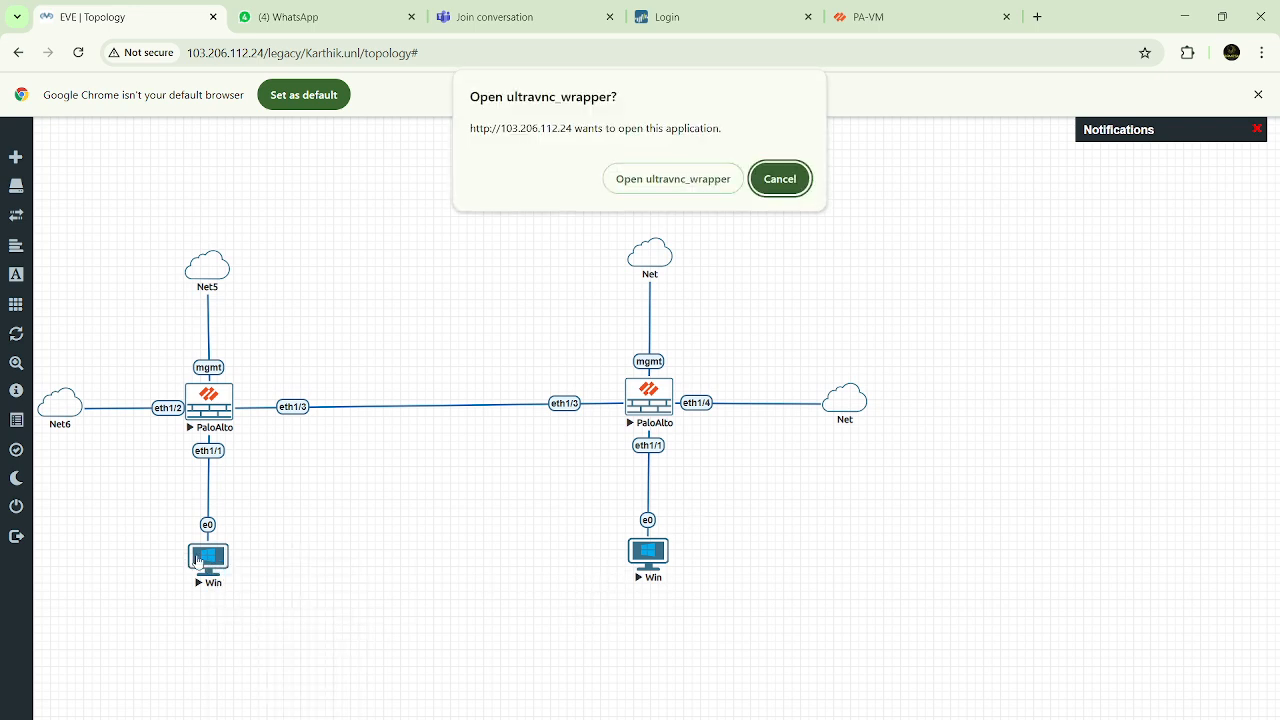
click(673, 180)
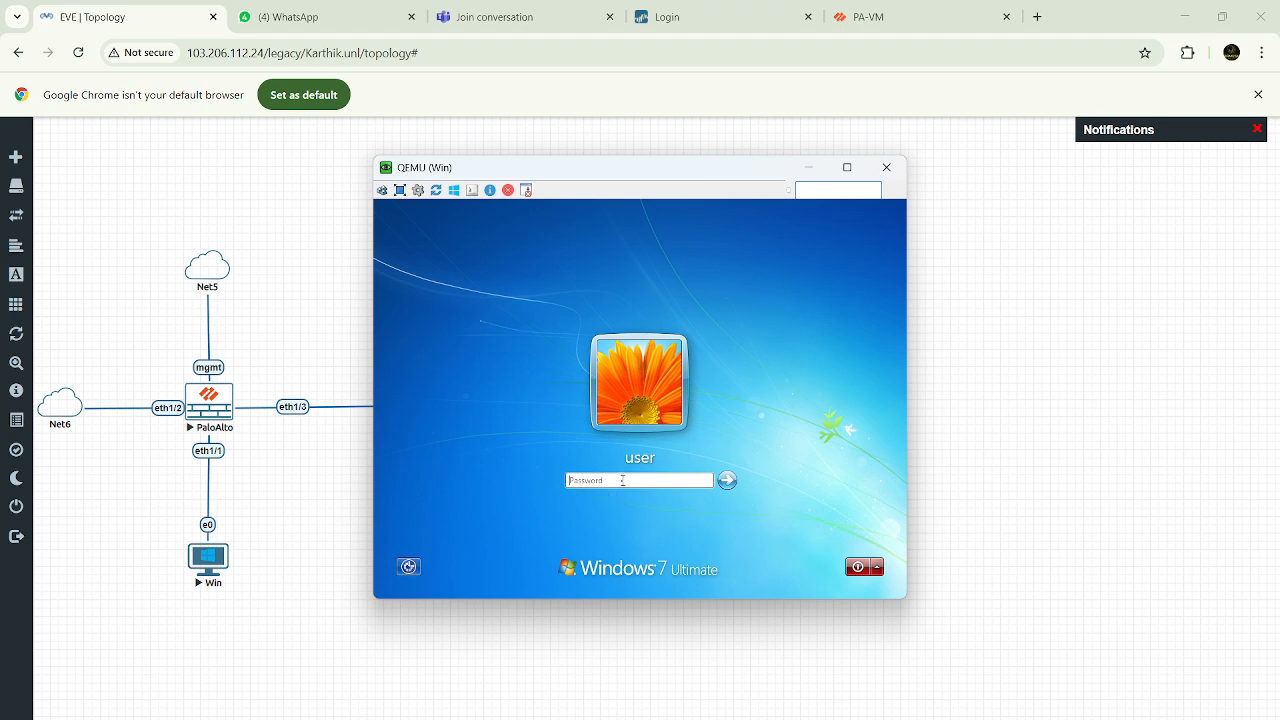
click(623, 480)
key(Return)
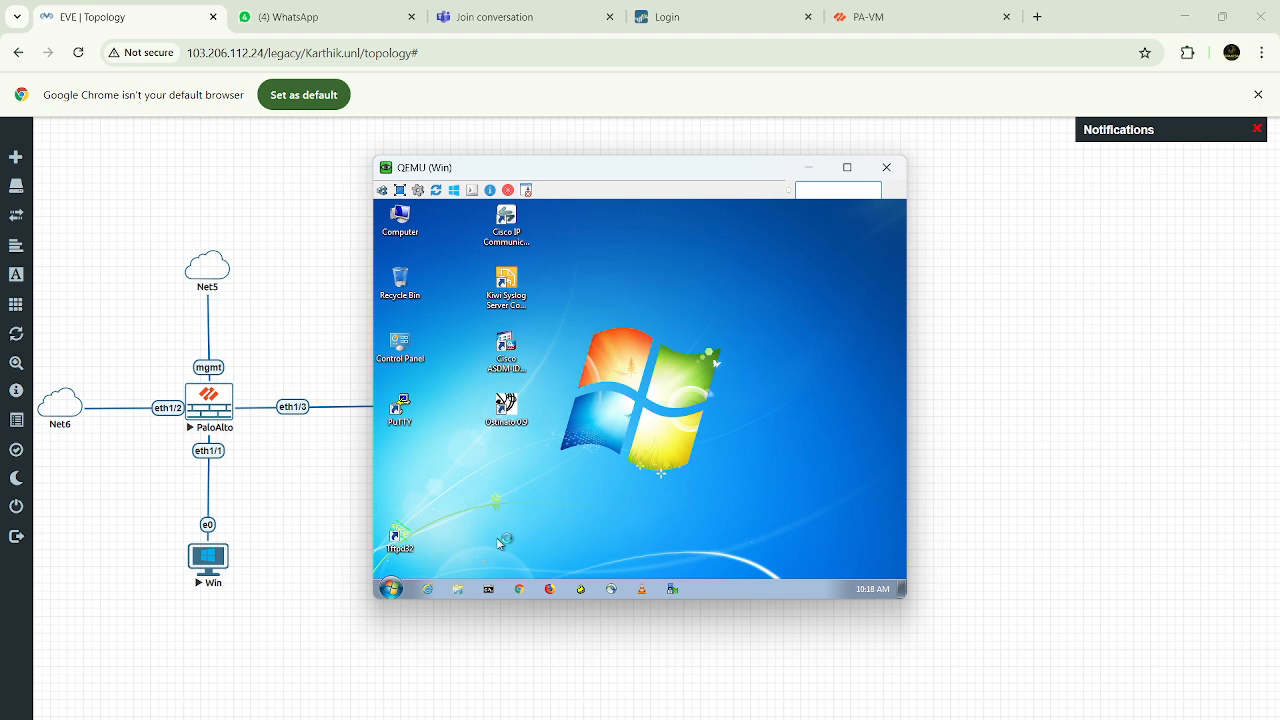
Check the Windows machine's current IP configuration by running ipconfig in Command Prompt
click(488, 589)
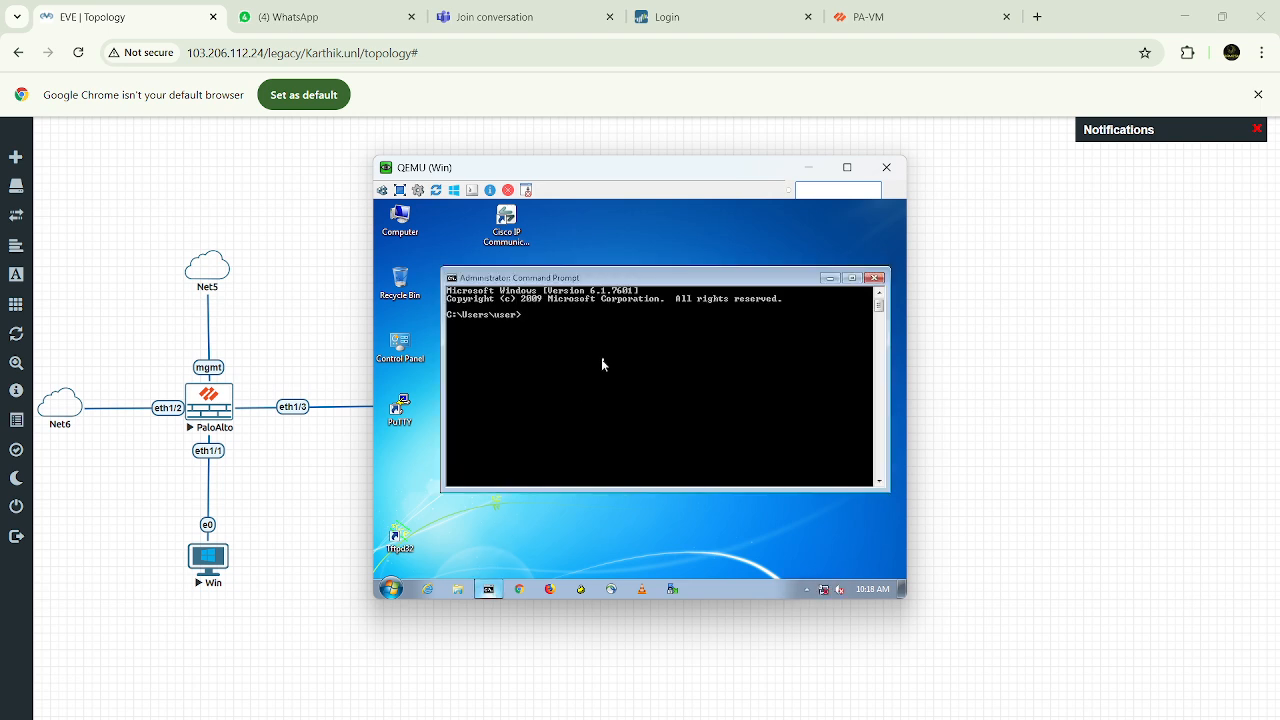
text(ipocnfig)
key(Return)
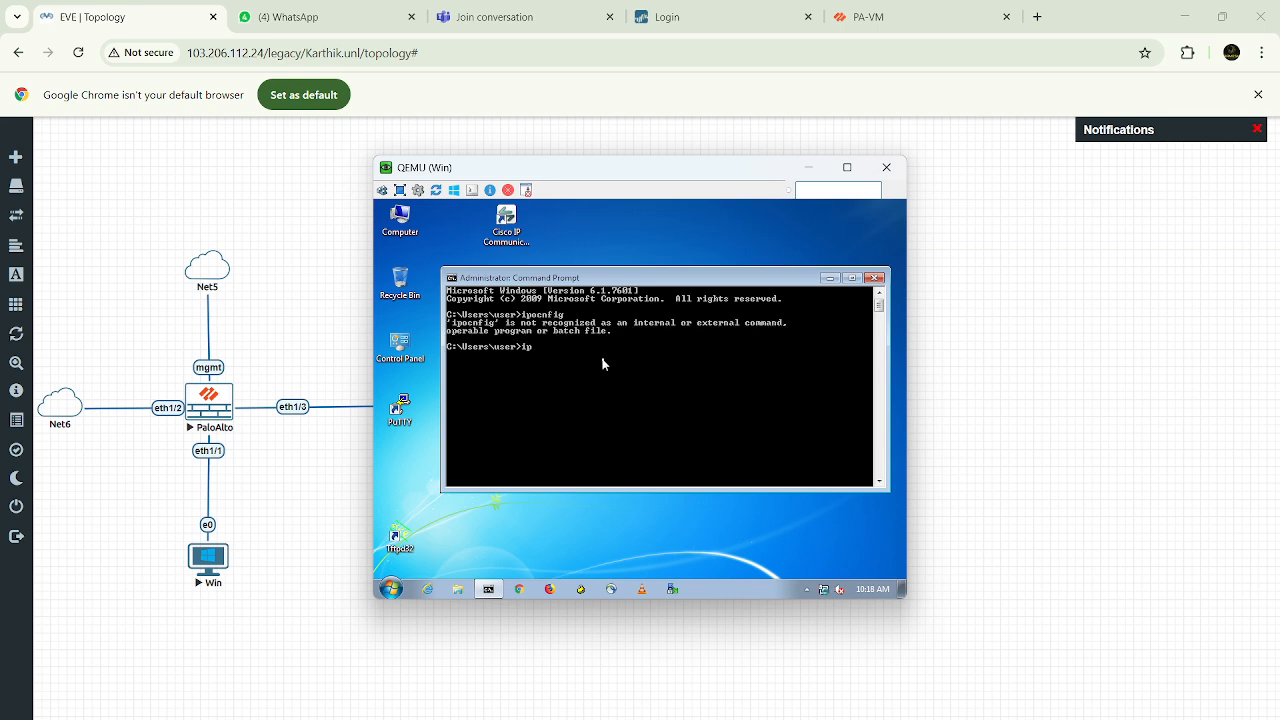
text(ipconfig)
key(Return)
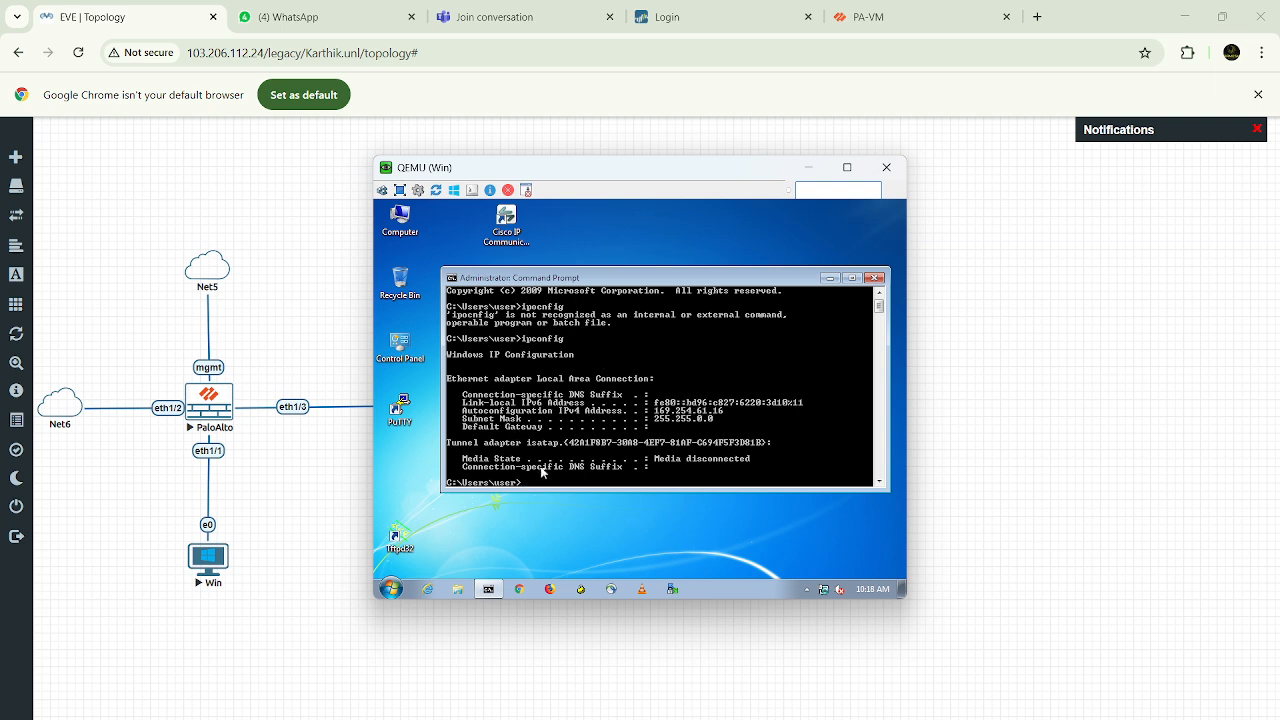
key(Return)
key(Return)
key(Return)
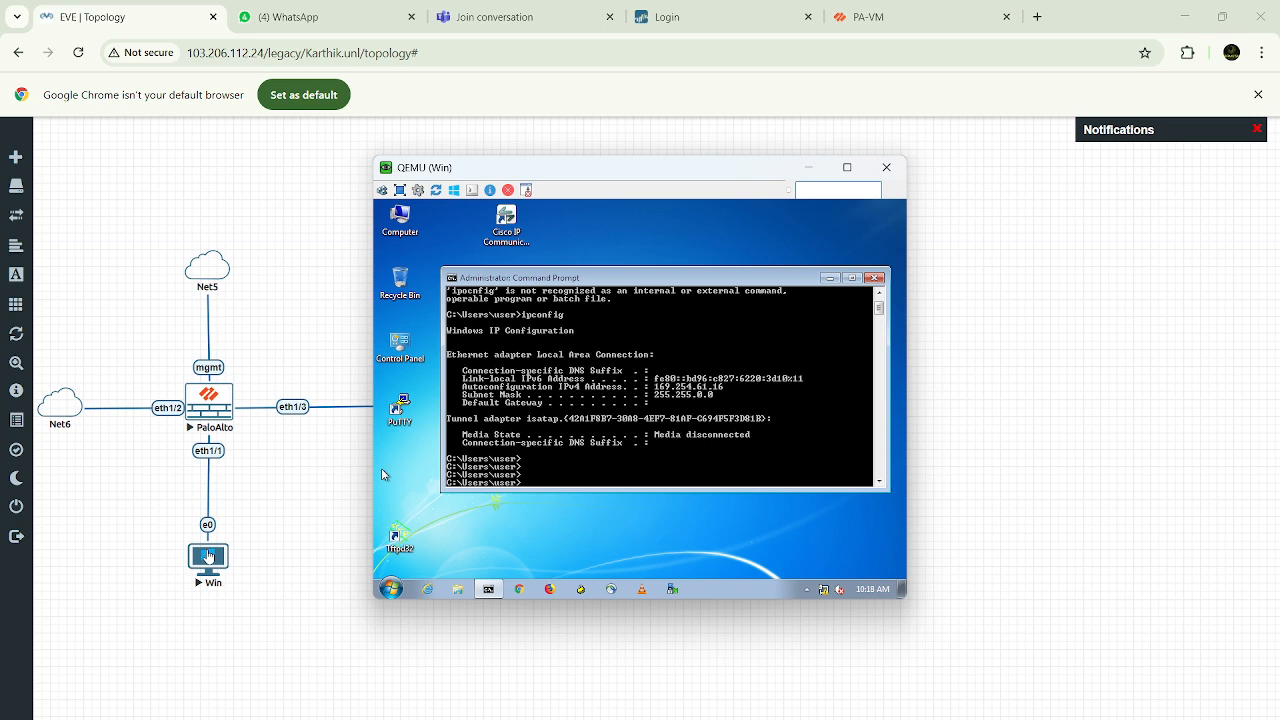
Open the TCP/IPv4 properties of the Local Area Connection and switch to manually specified IP addressing
click(823, 592)
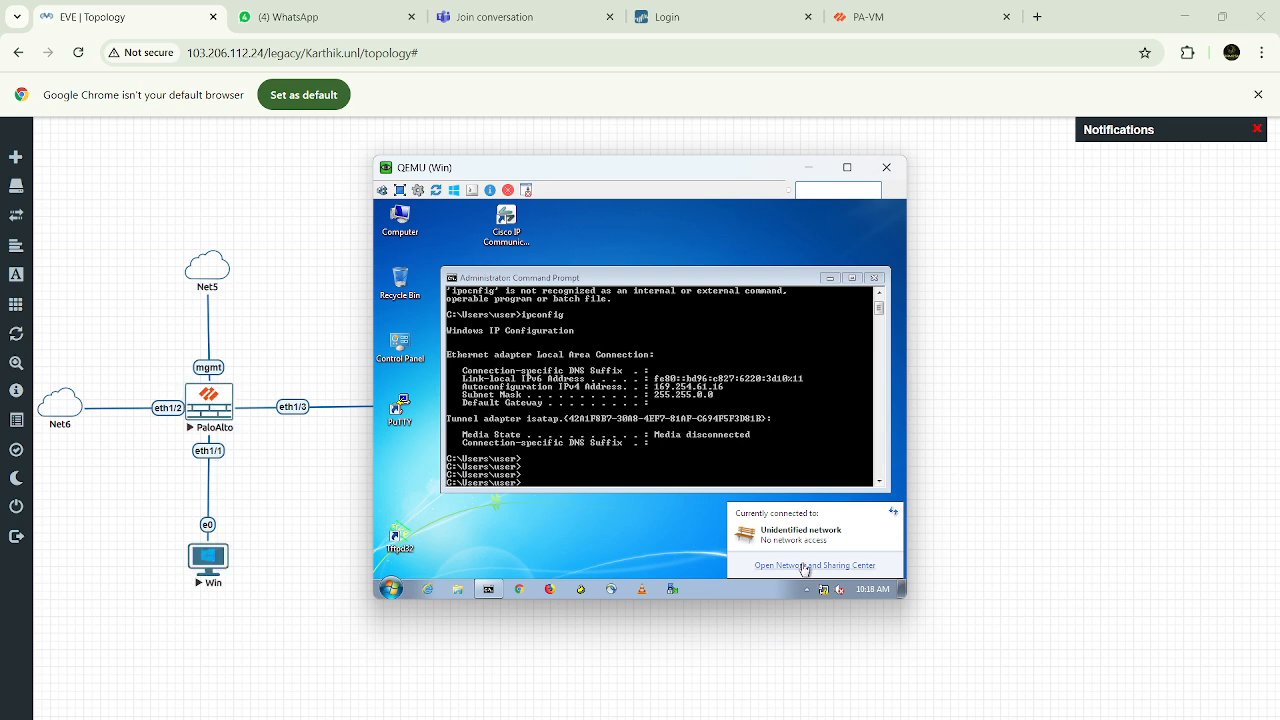
click(838, 566)
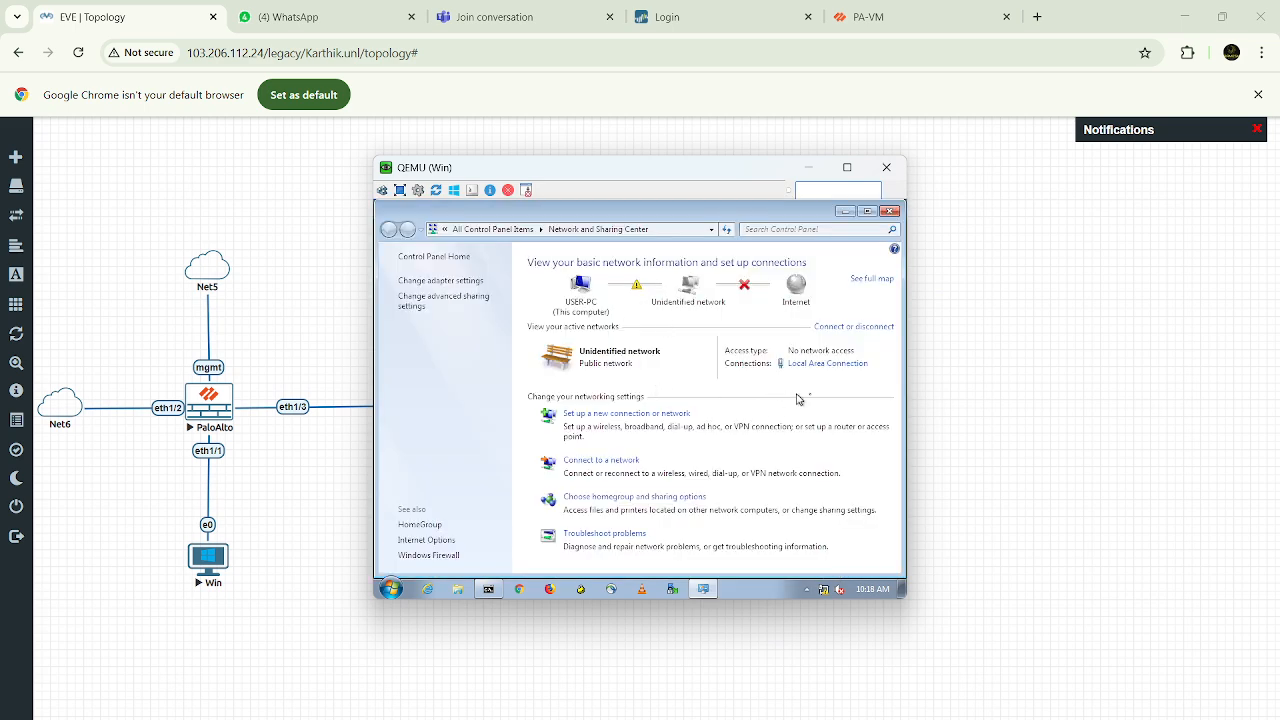
click(852, 366)
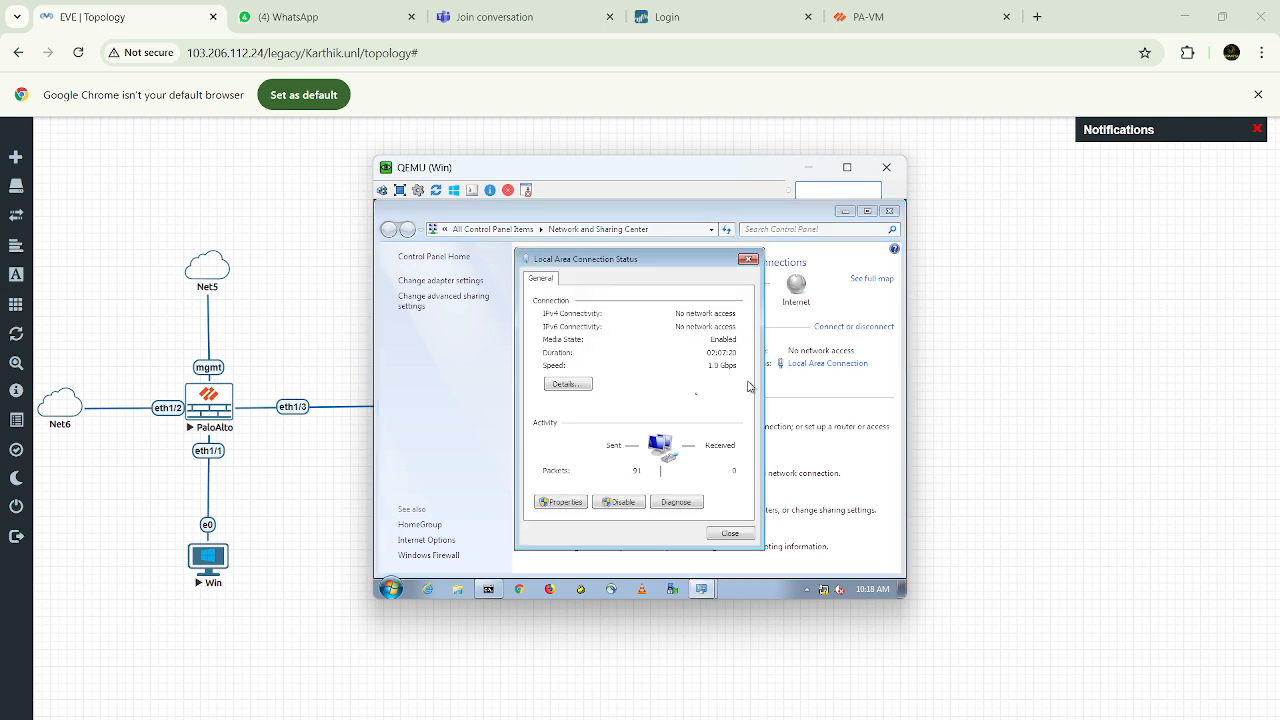
click(566, 502)
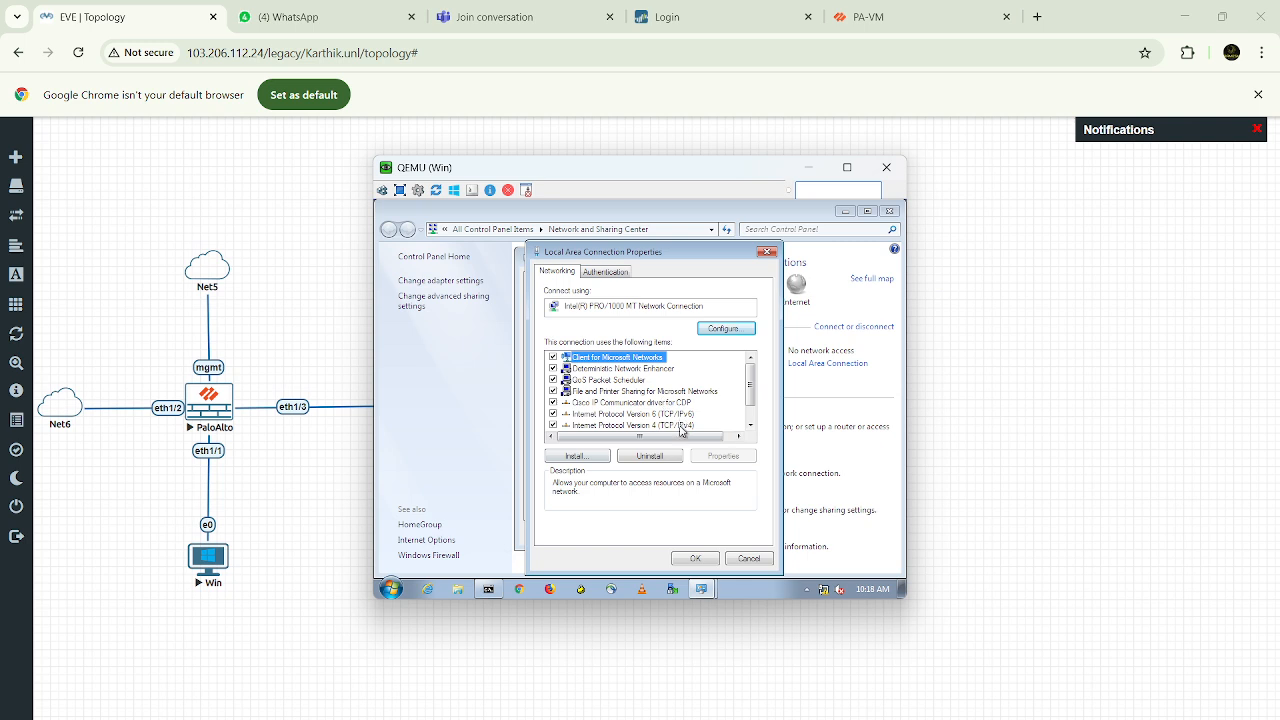
click(680, 425)
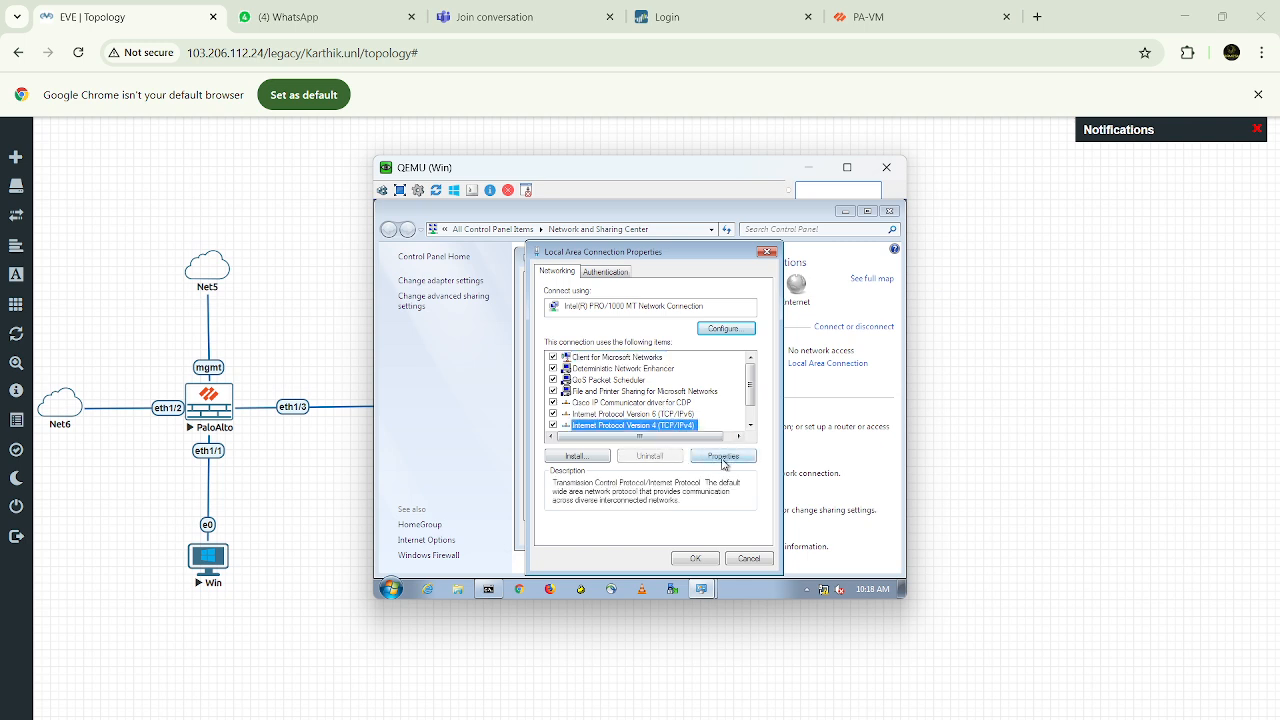
click(724, 458)
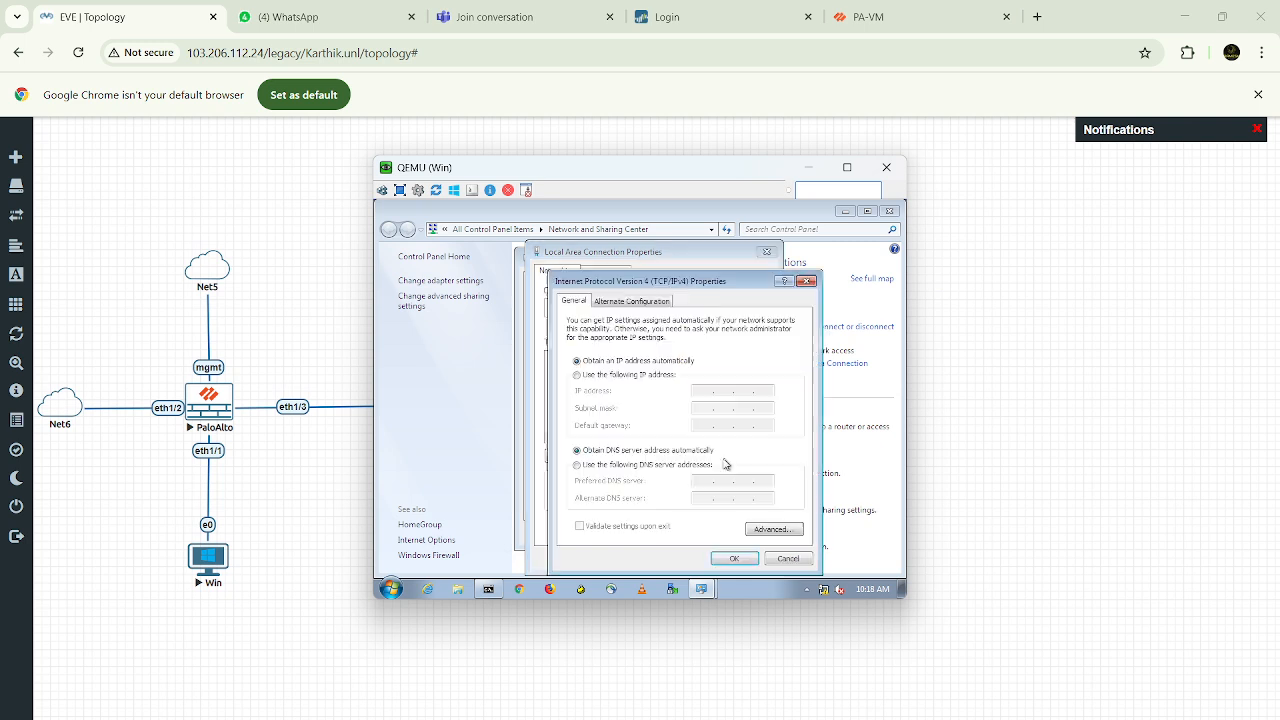
click(577, 374)
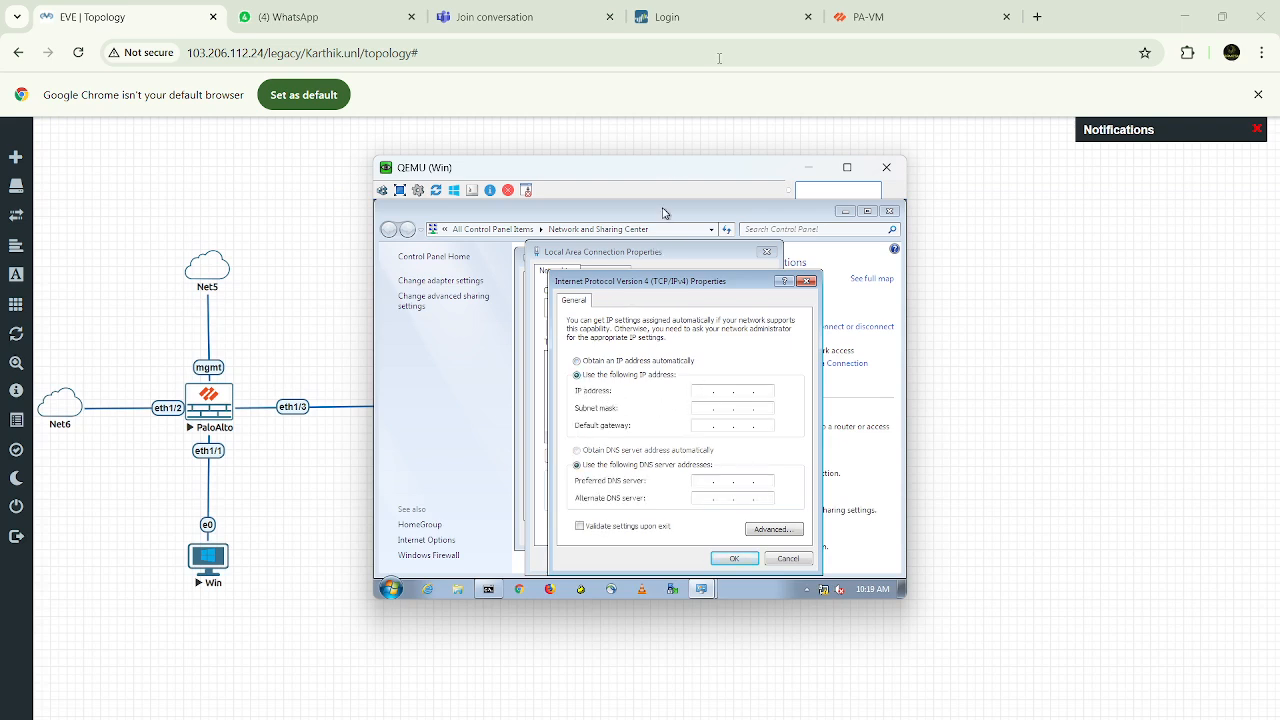
Log in to the first firewall's web interface as admin with the account password, dismissing the password warnings and welcome message
click(744, 15)
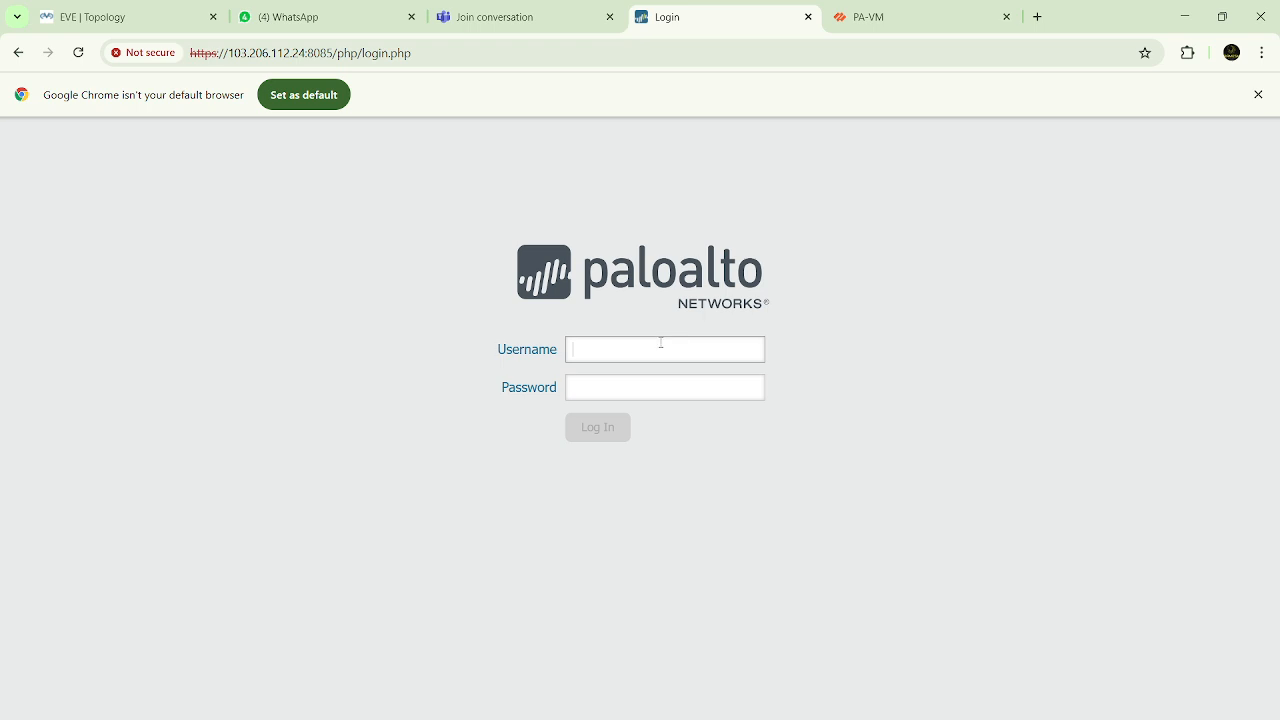
text(admin)
key(Tab)
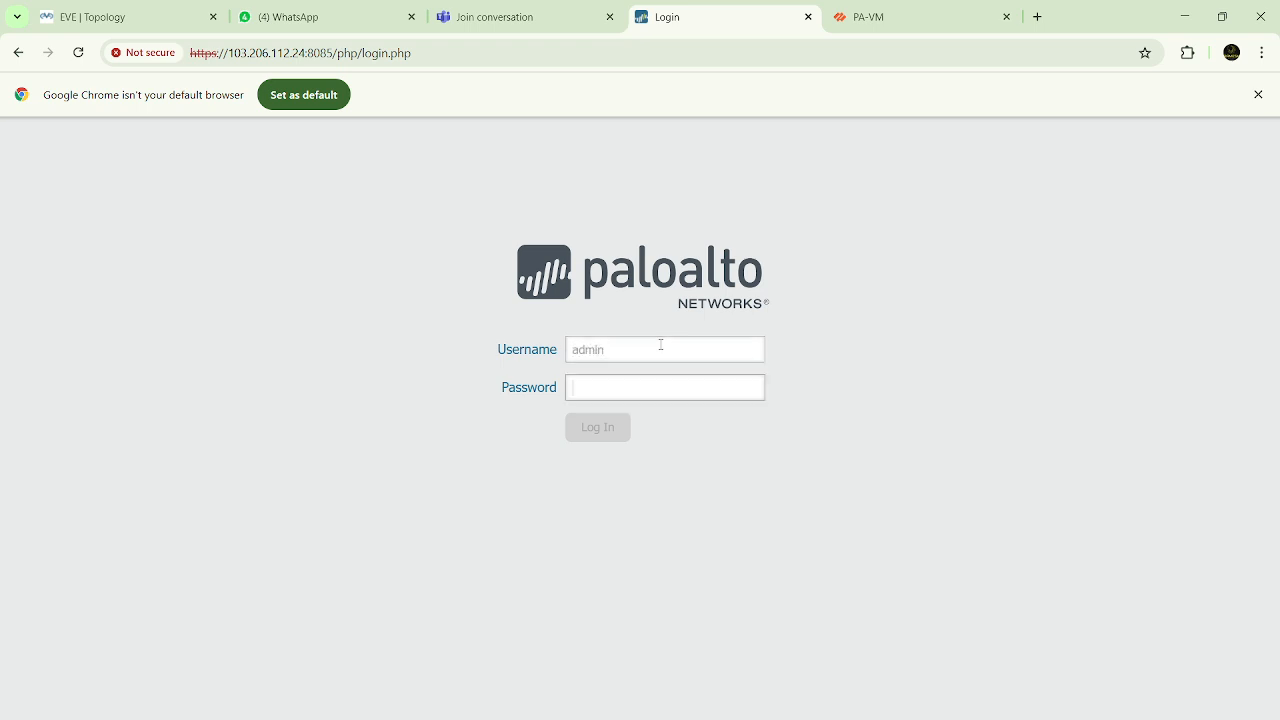
text(a)
key(Return)
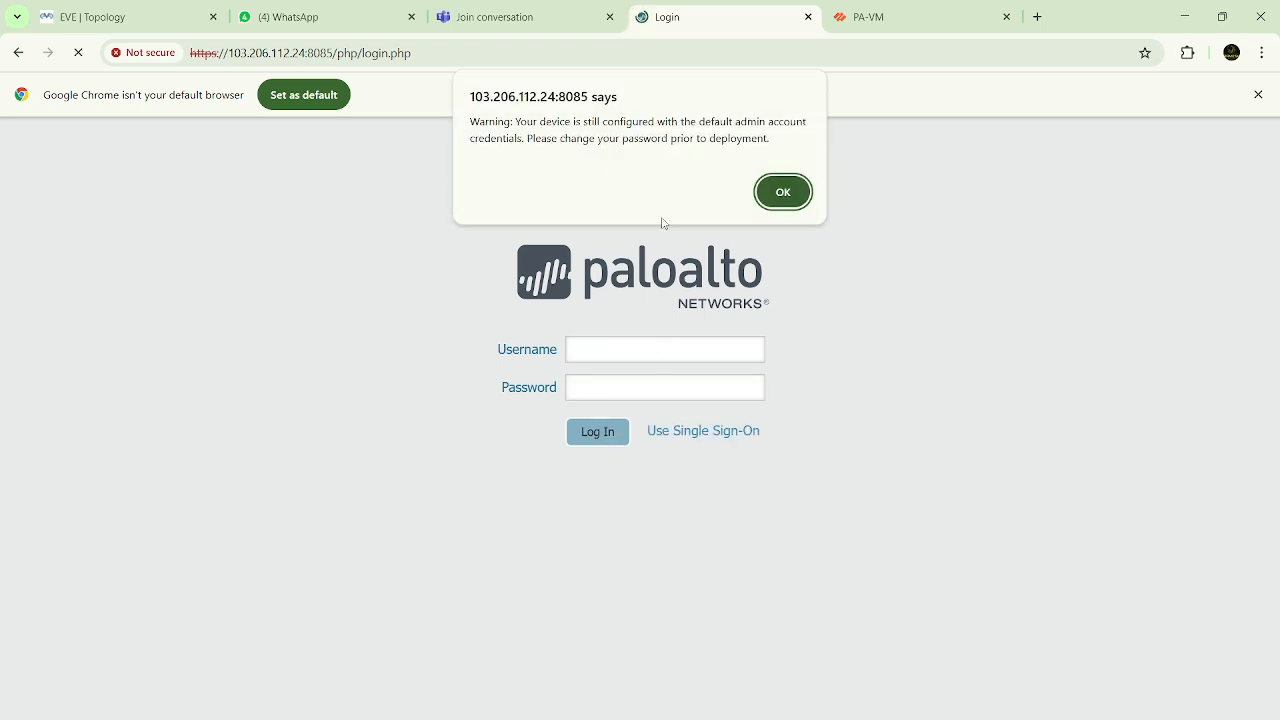
click(775, 193)
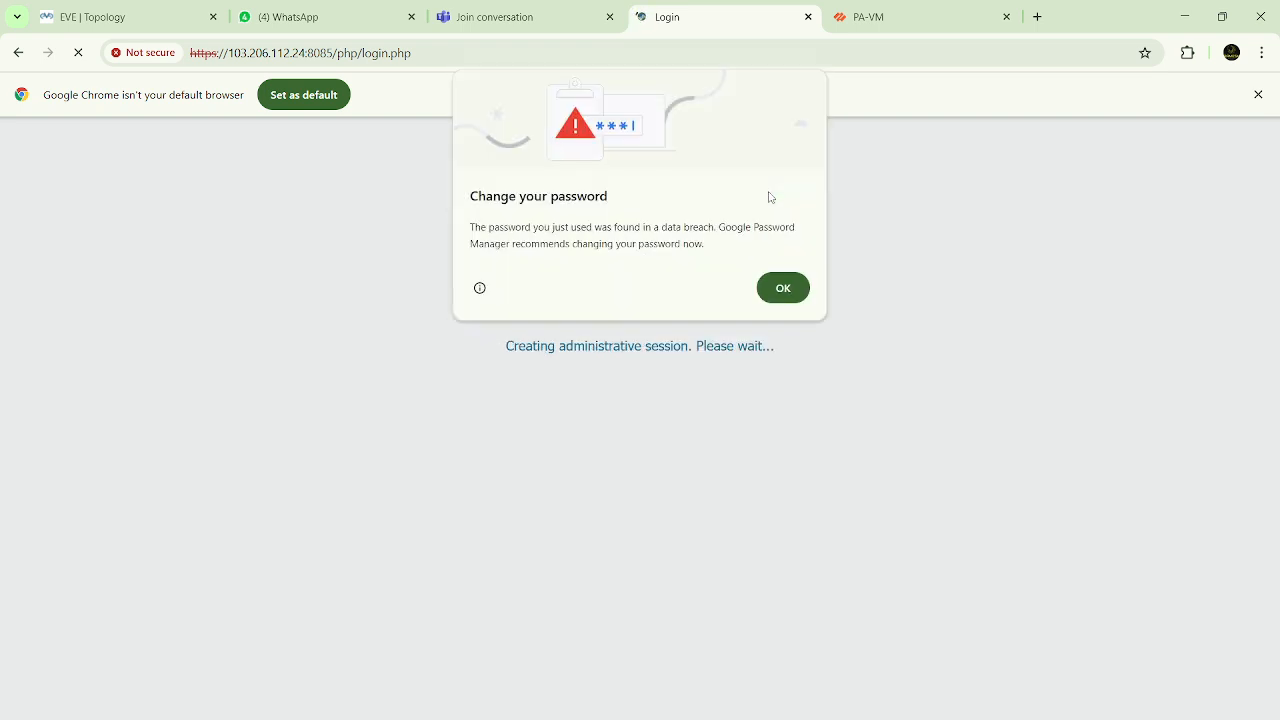
click(797, 289)
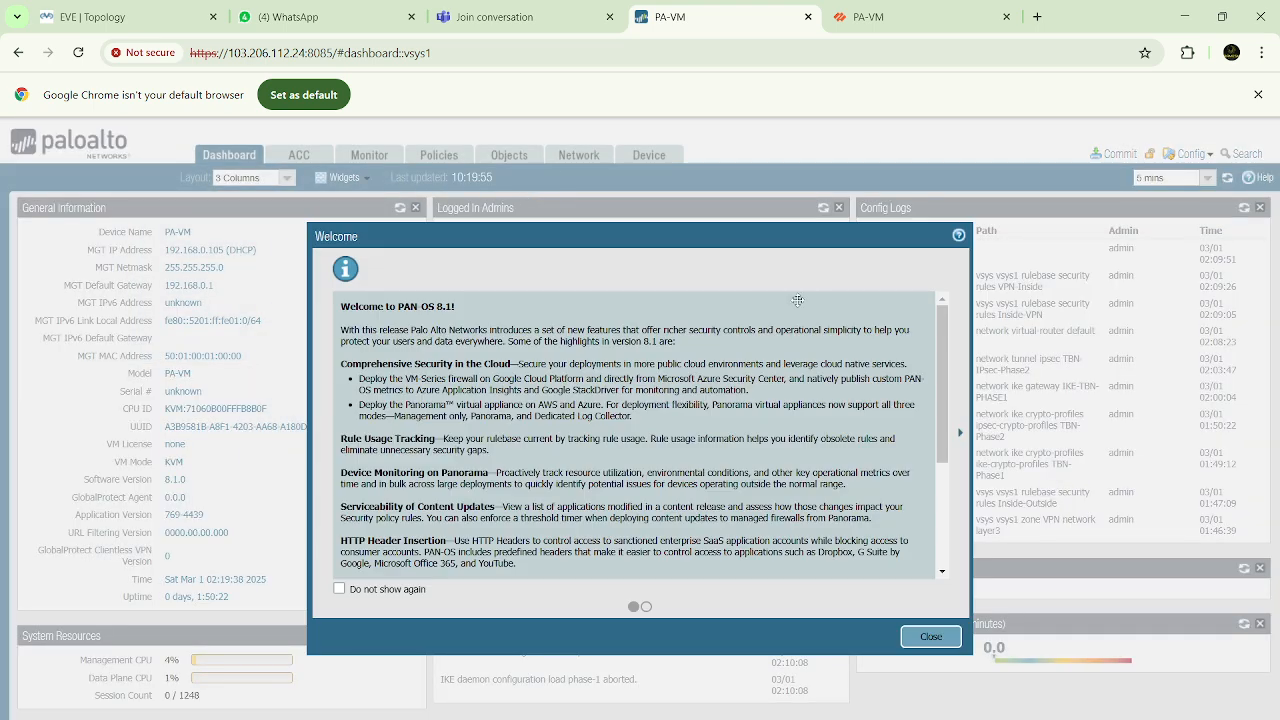
click(930, 636)
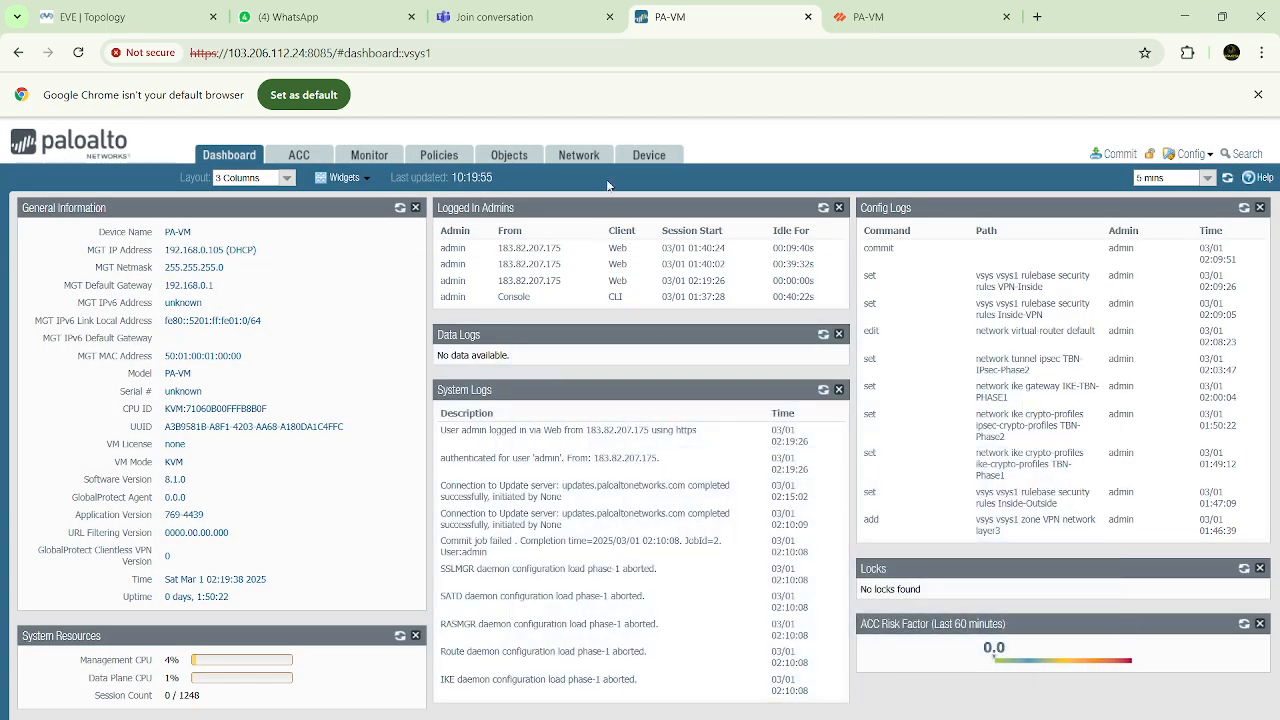
Look up the IP address of ethernet1/1 in the first firewall's Ethernet interface list
click(579, 155)
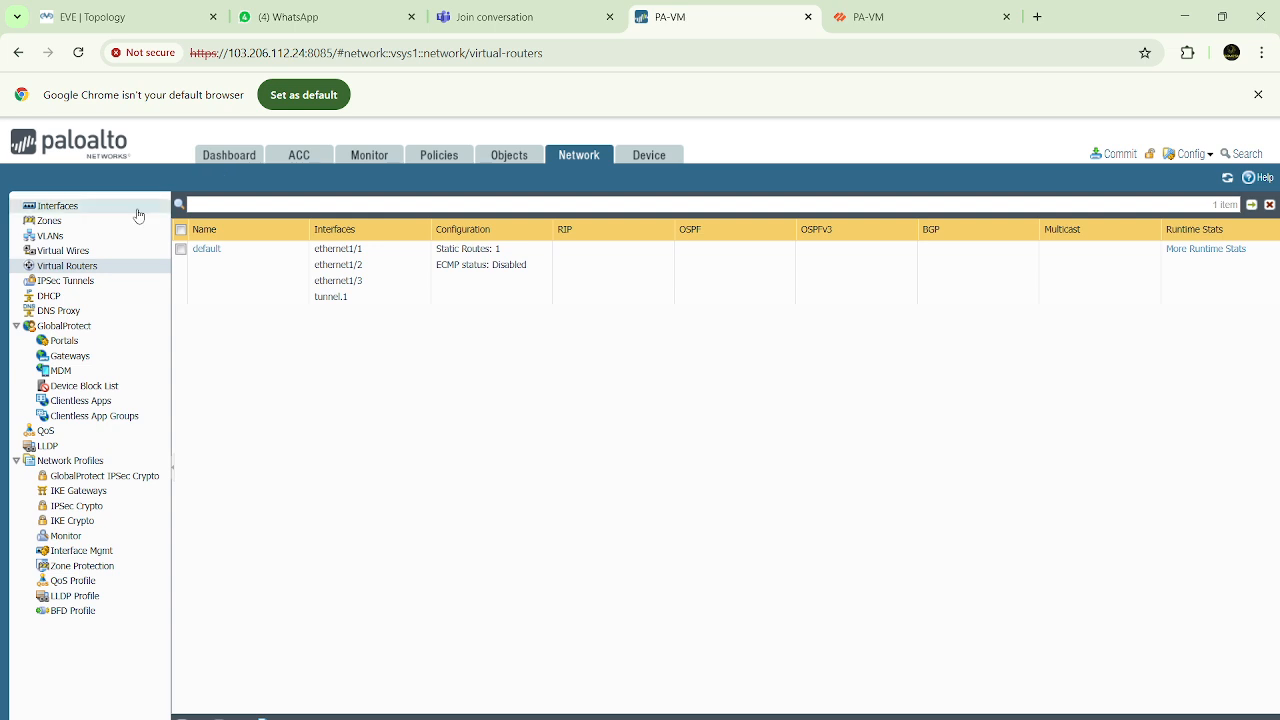
click(80, 208)
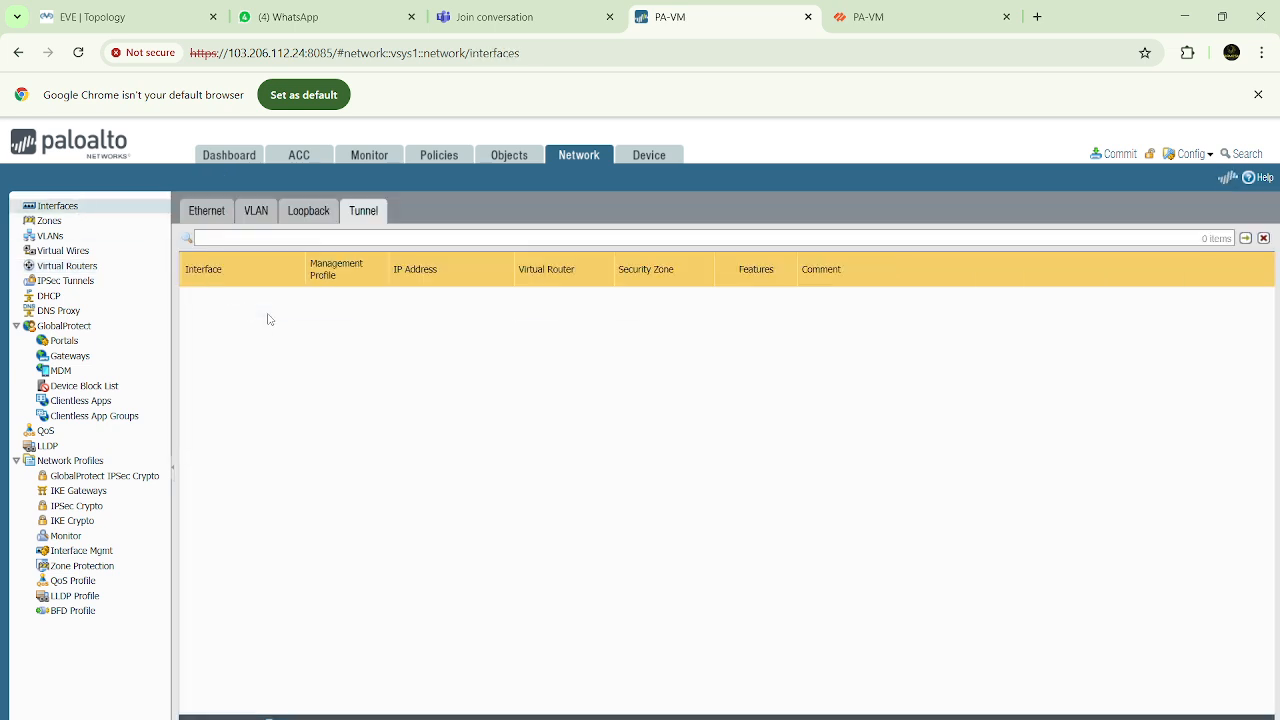
click(207, 213)
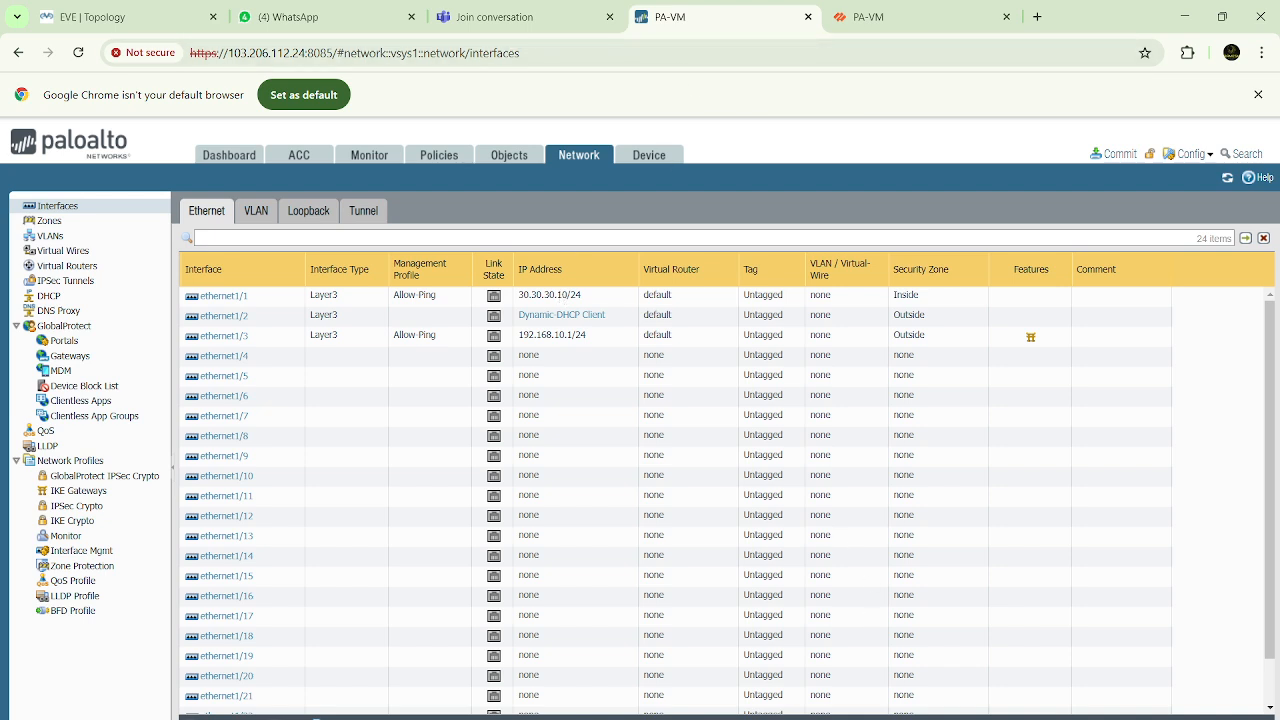
Set the Windows machine's IP address to 30.30.30.2, subnet mask 255.255.255.0 and default gateway 30.30.30.10, and save the connection settings
mouse_move(936, 717)
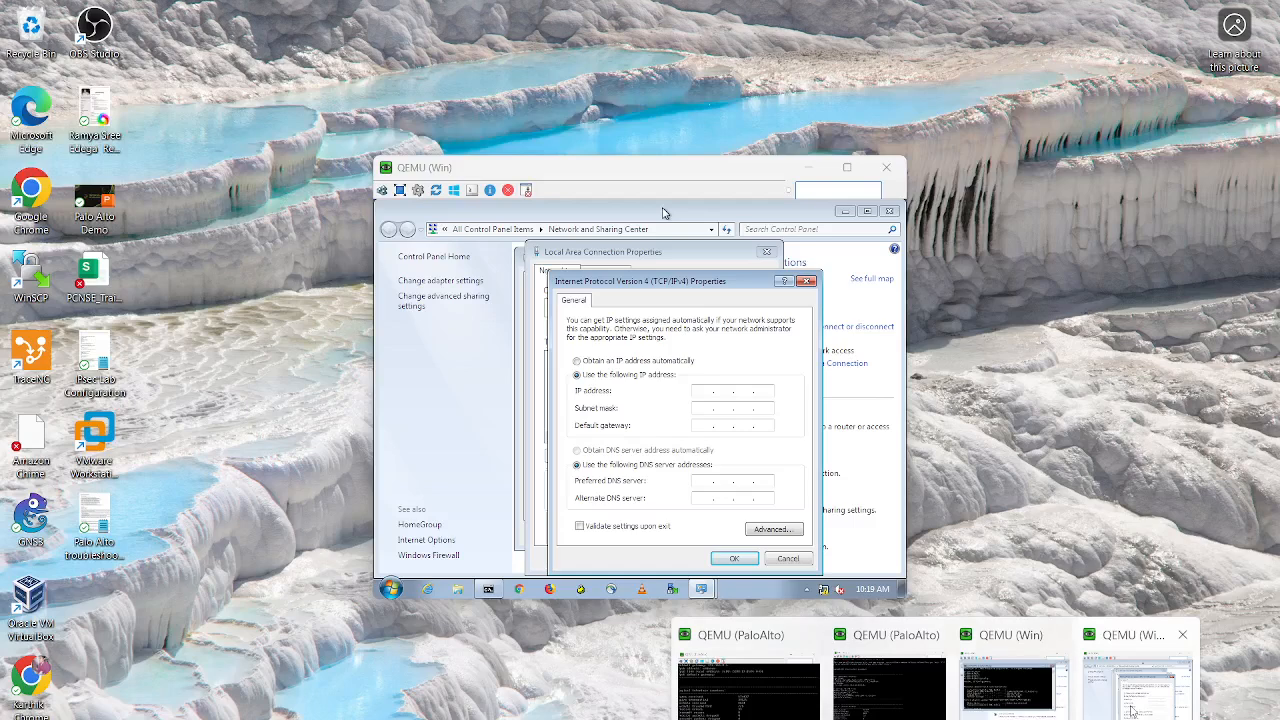
click(1136, 692)
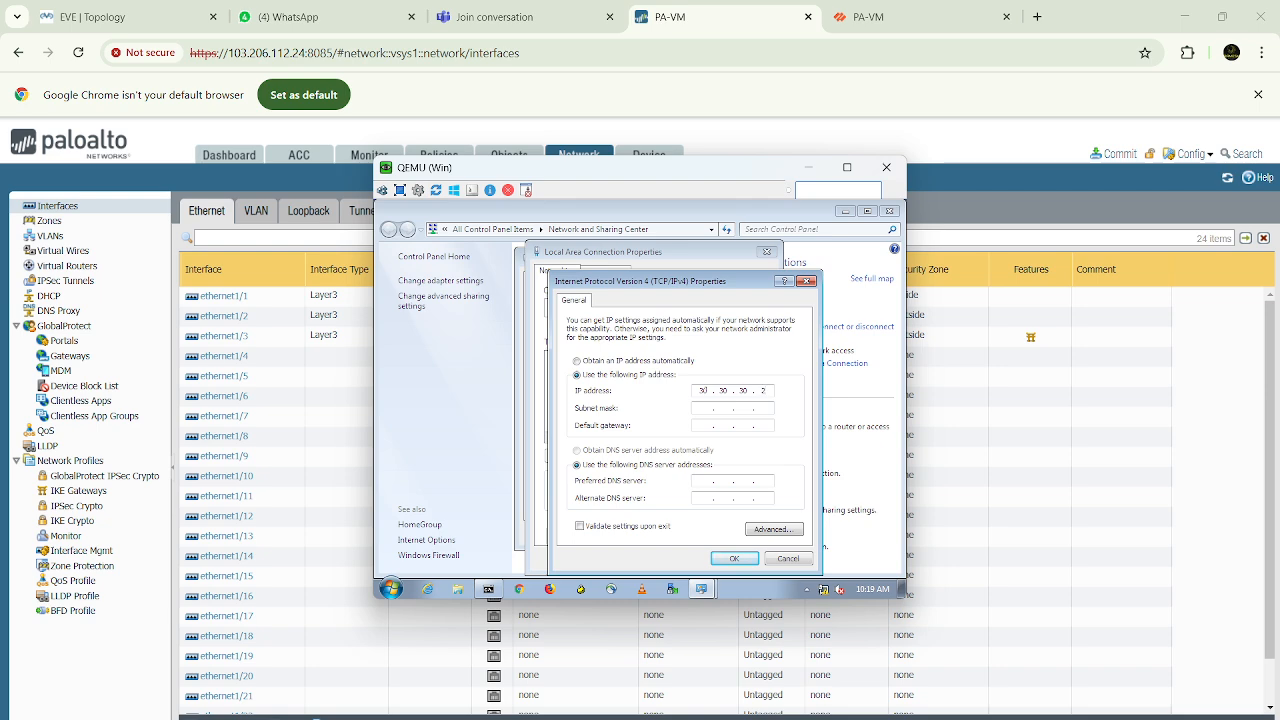
key(Tab)
text(255255255)
text(0)
text(30.30.30.10)
click(736, 560)
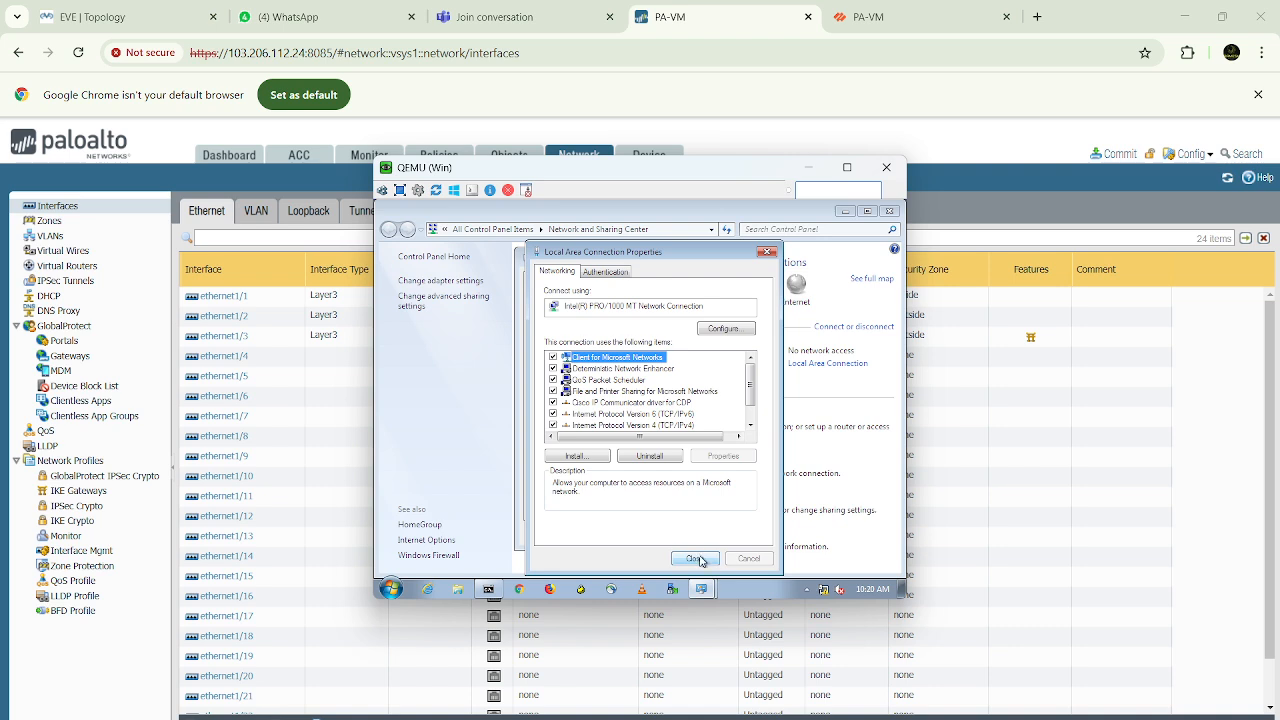
click(699, 559)
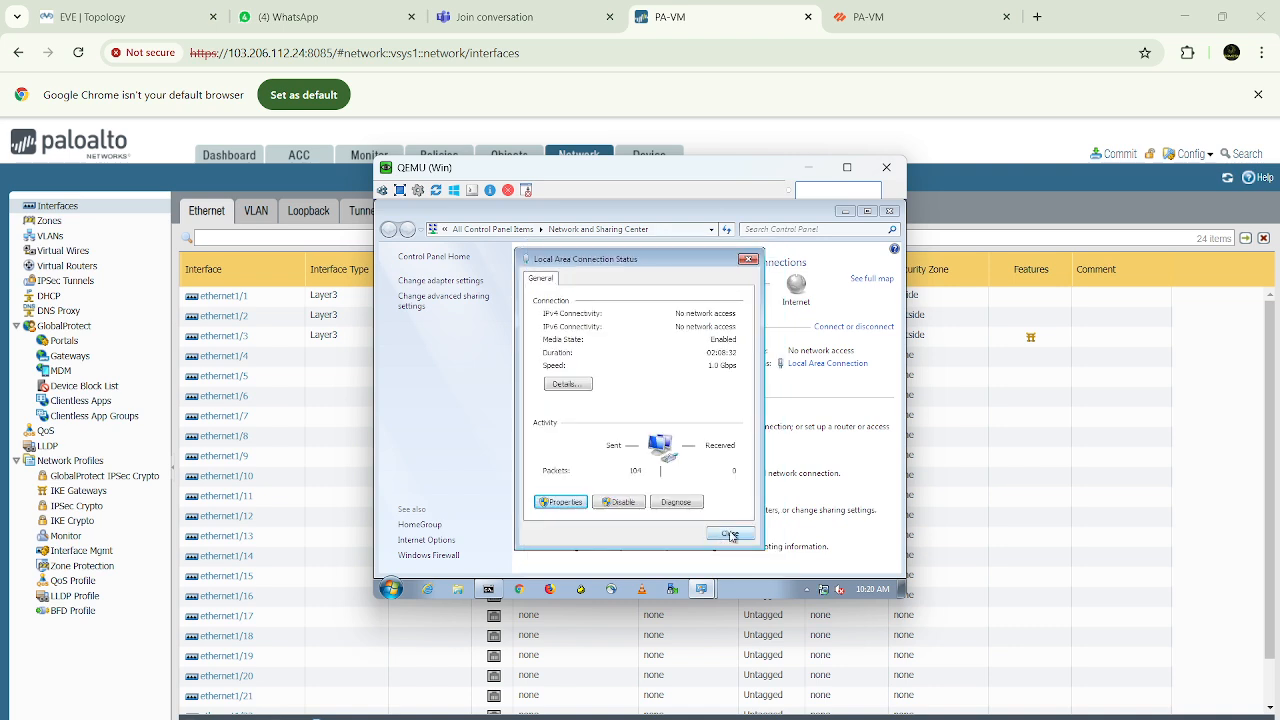
click(730, 534)
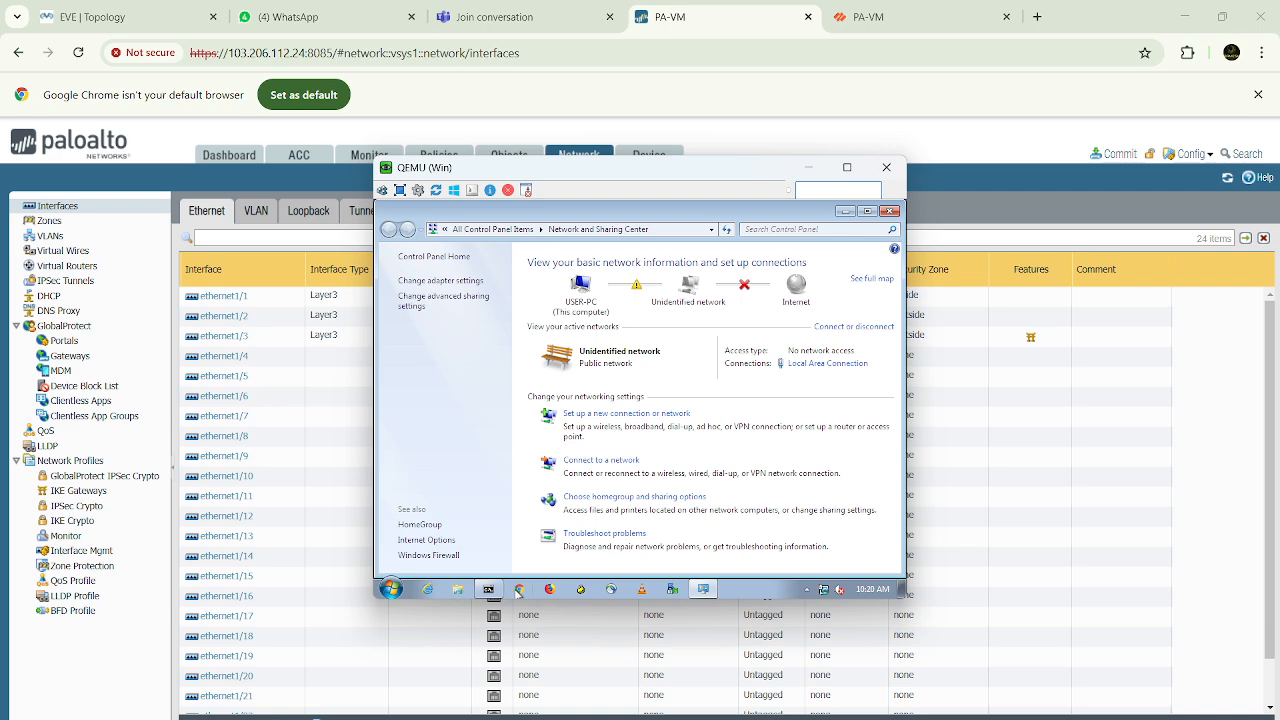
Bring up the Command Prompt on the Windows machine and minimize its console window to return to the first firewall
mouse_move(490, 592)
click(491, 569)
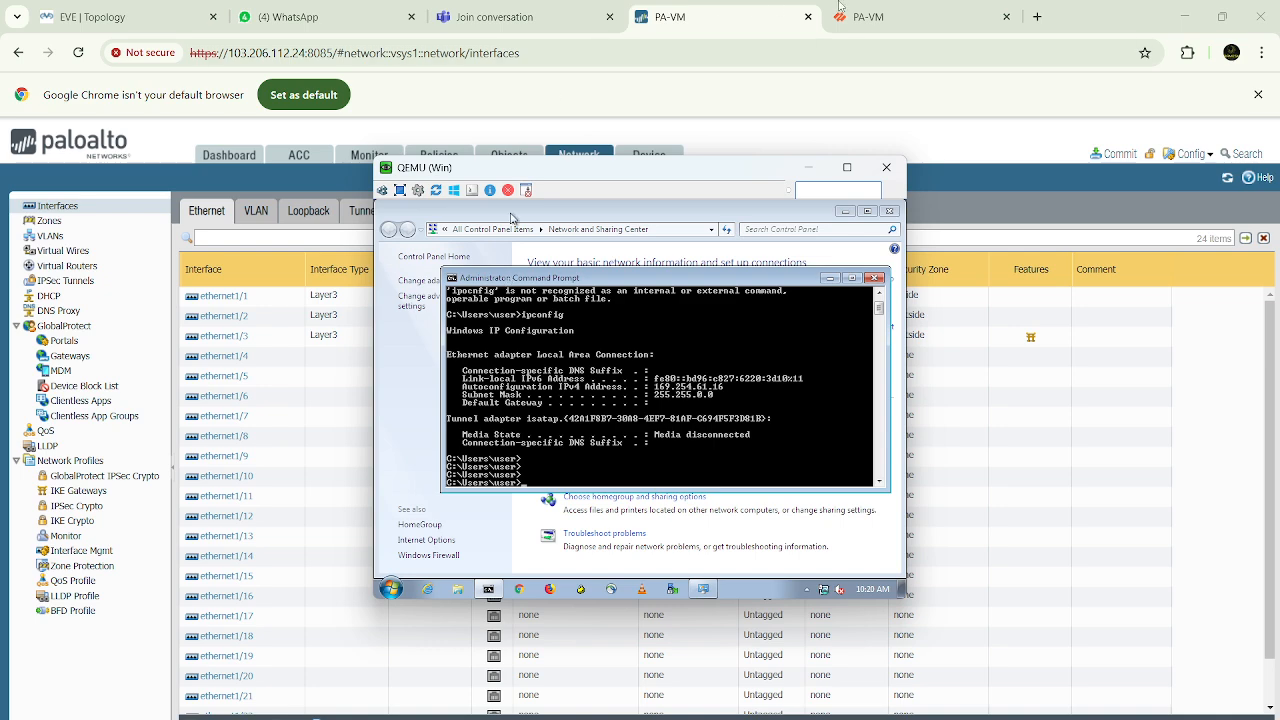
click(809, 168)
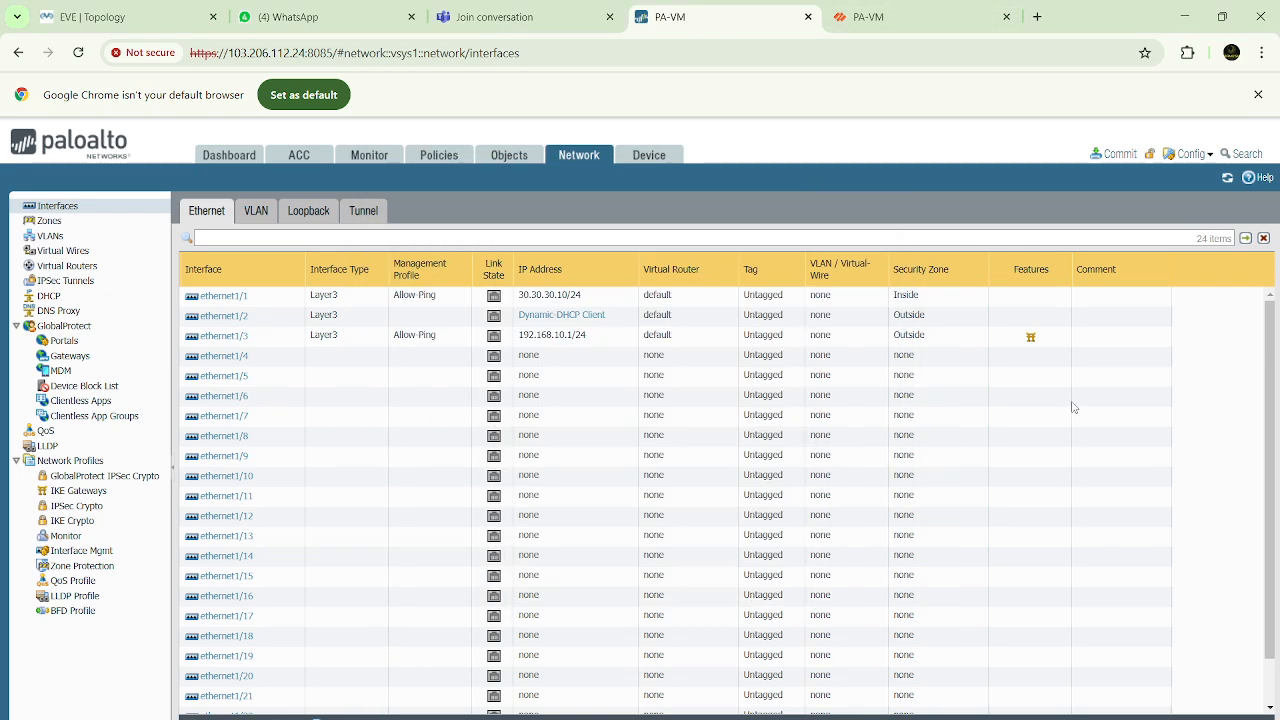
Examine the job status details of the latest Commit task in the first firewall's task manager
scroll(1091, 548, down, 1)
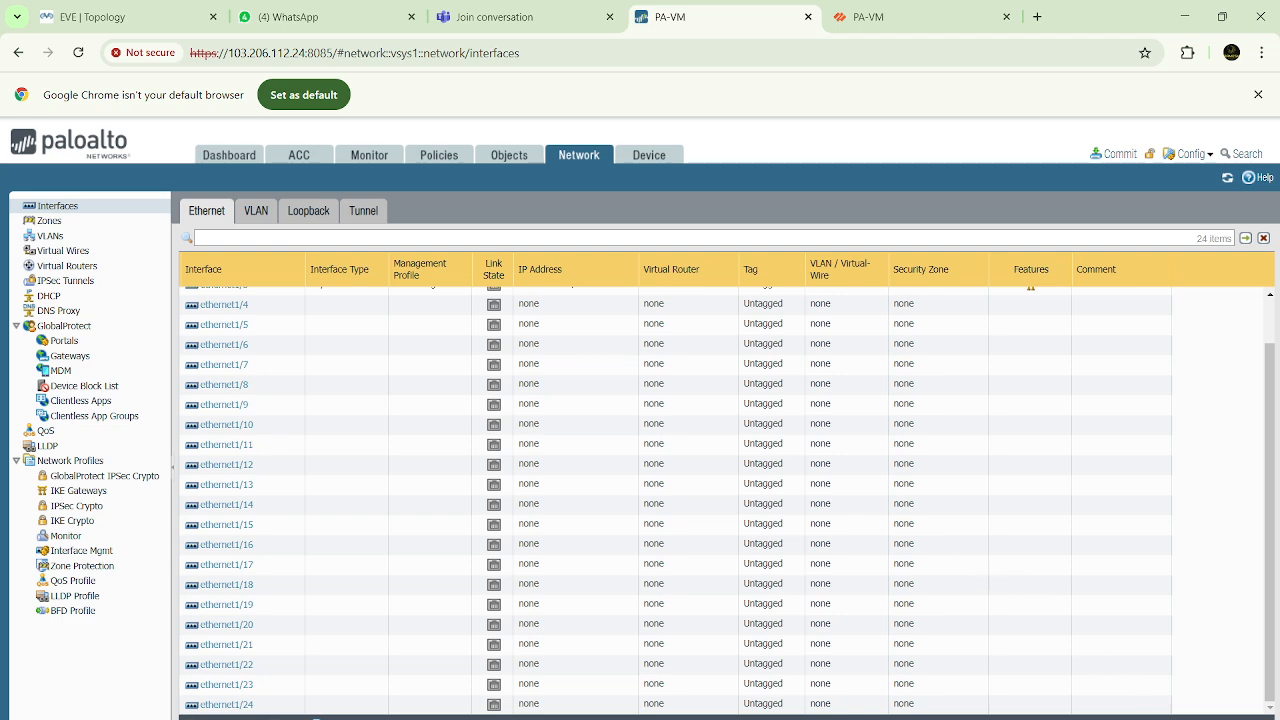
click(1205, 718)
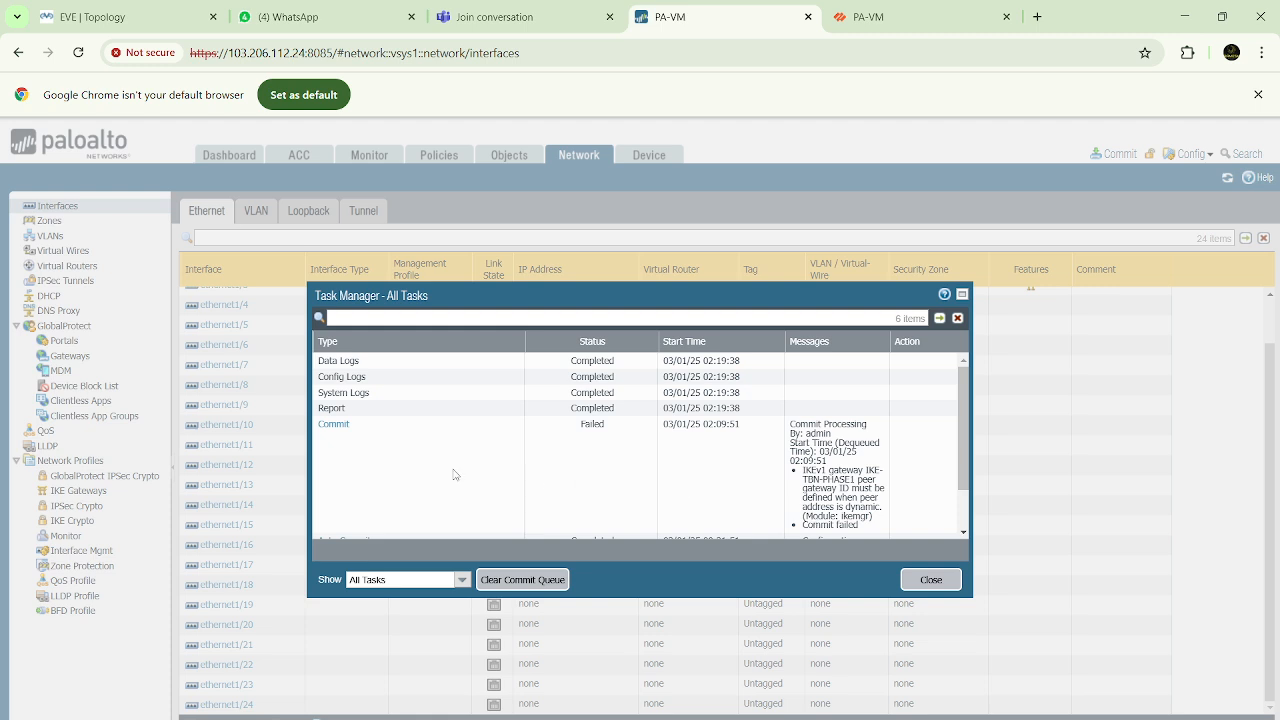
scroll(634, 449, down, 2)
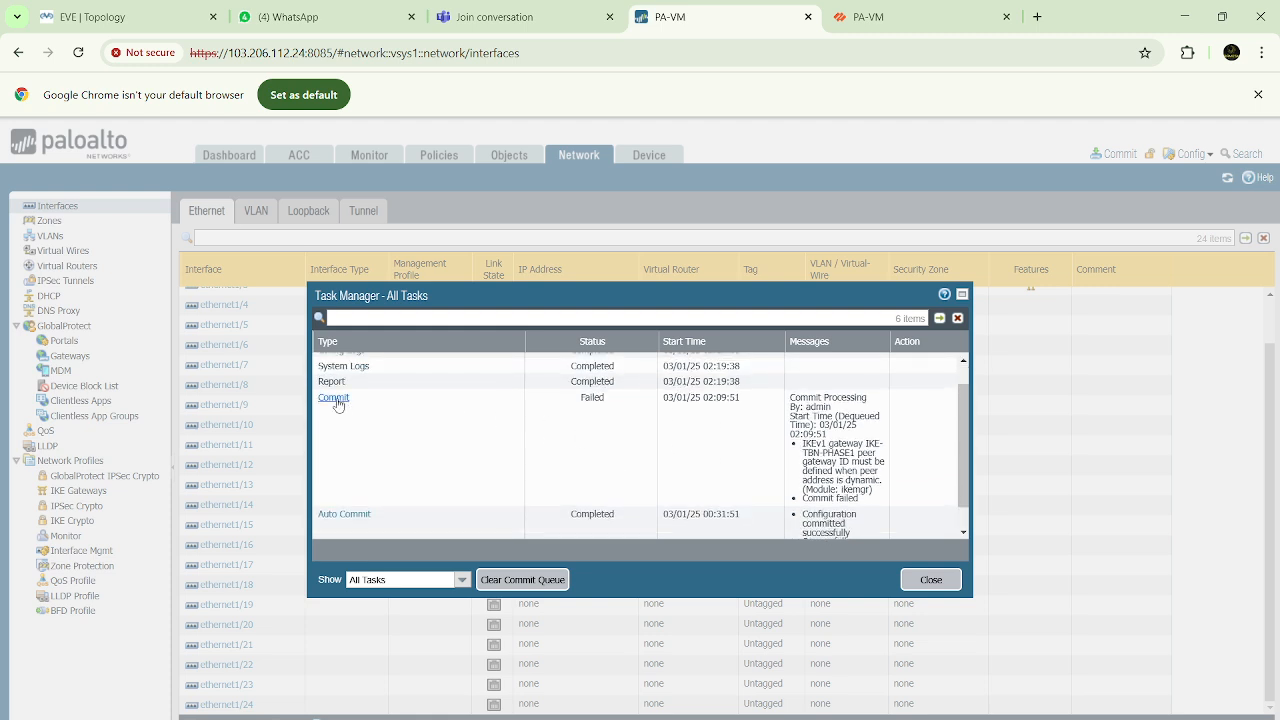
click(335, 396)
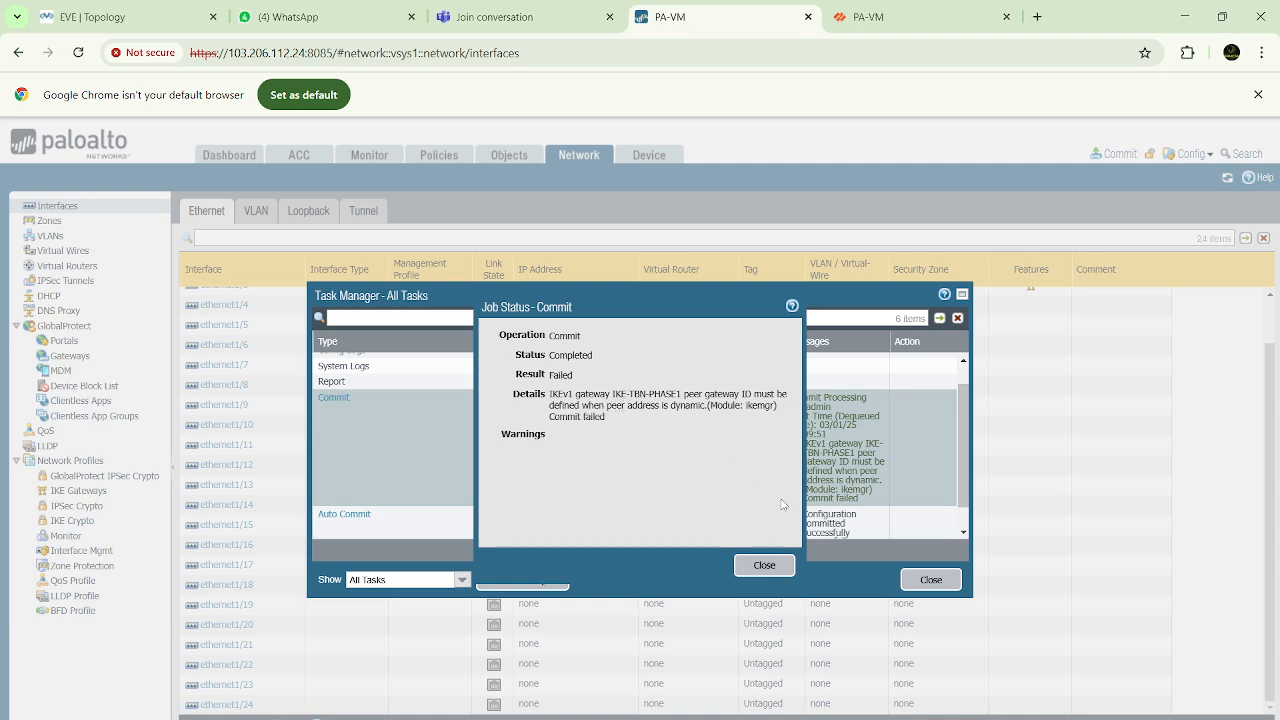
click(766, 566)
click(927, 584)
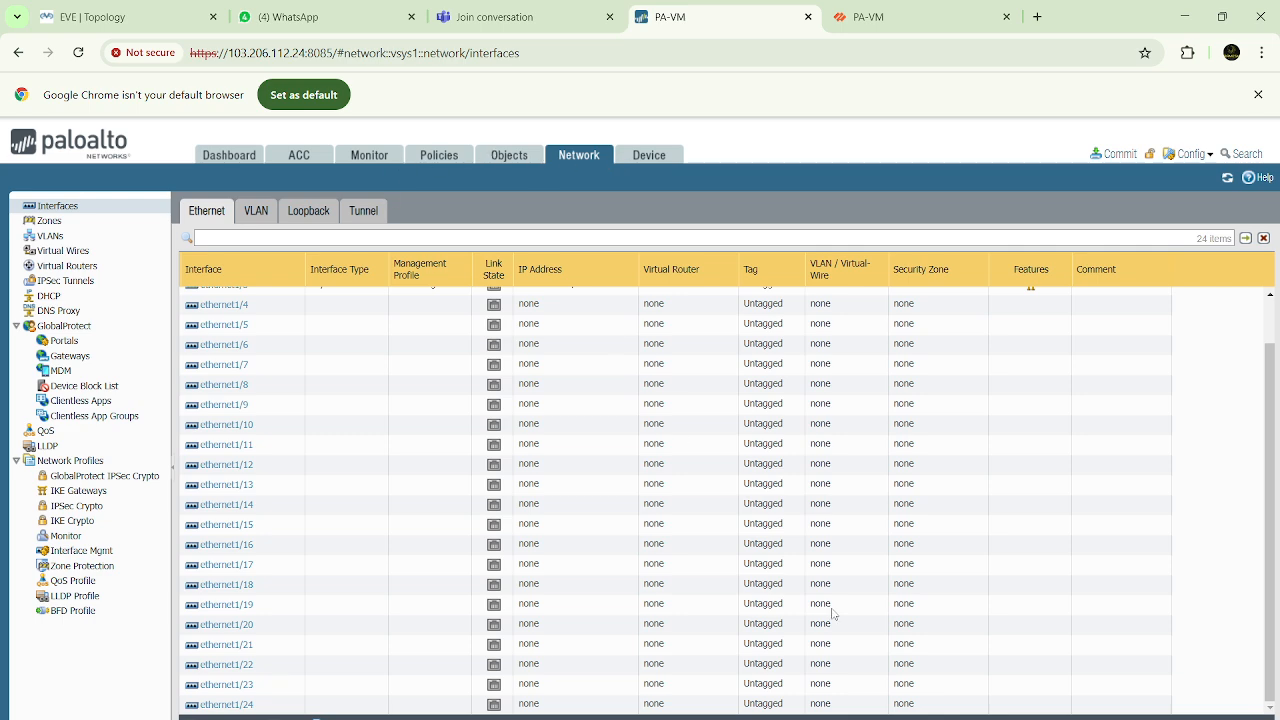
click(1205, 718)
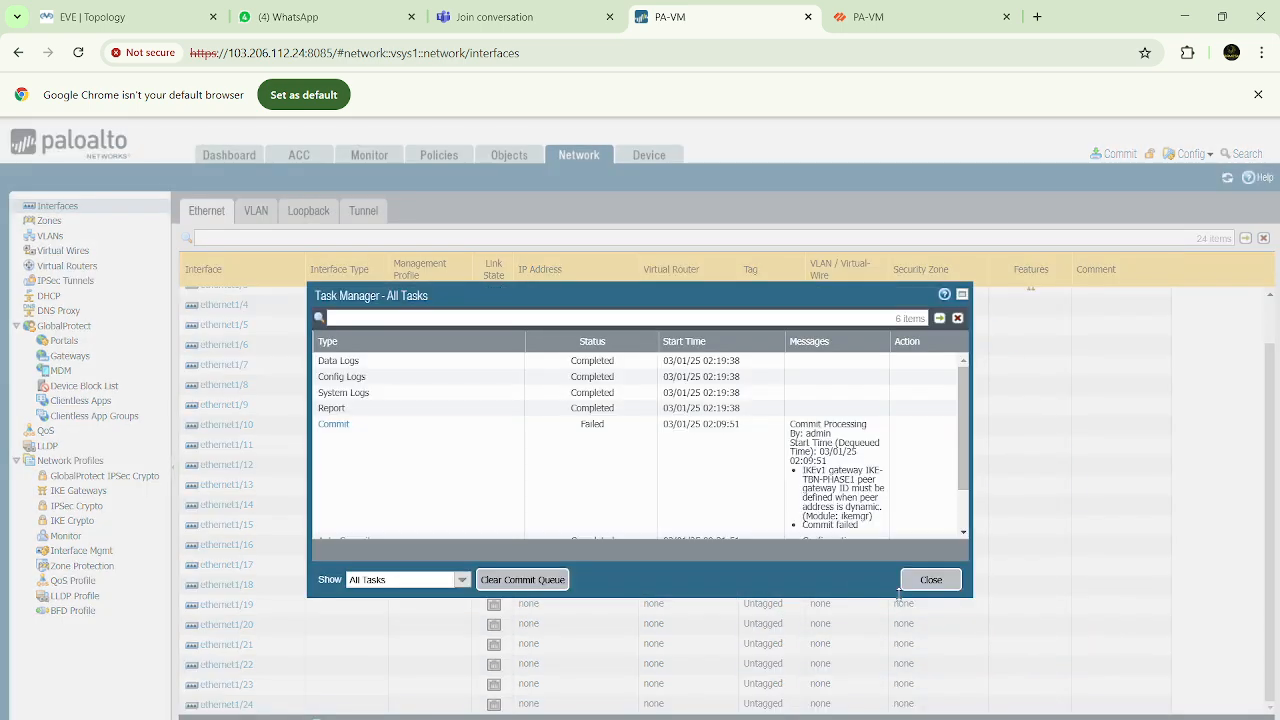
click(333, 425)
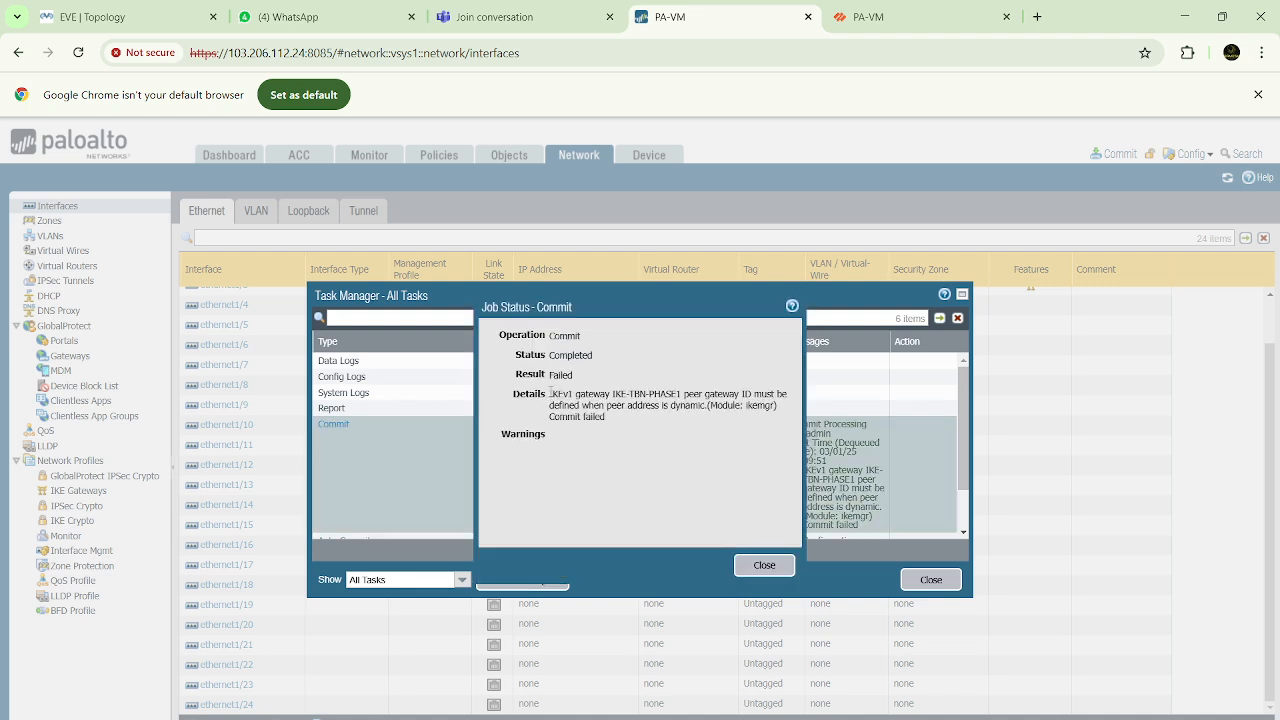
drag(550, 391, 752, 394)
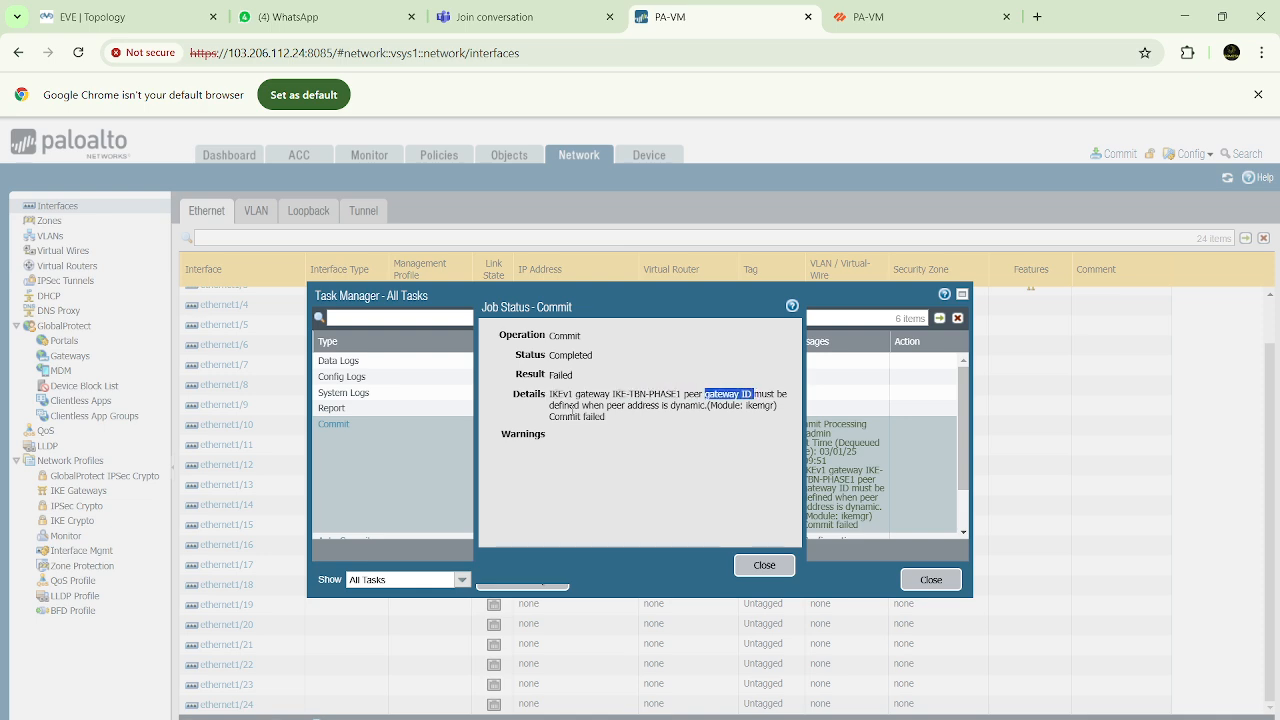
drag(569, 406, 703, 405)
click(771, 573)
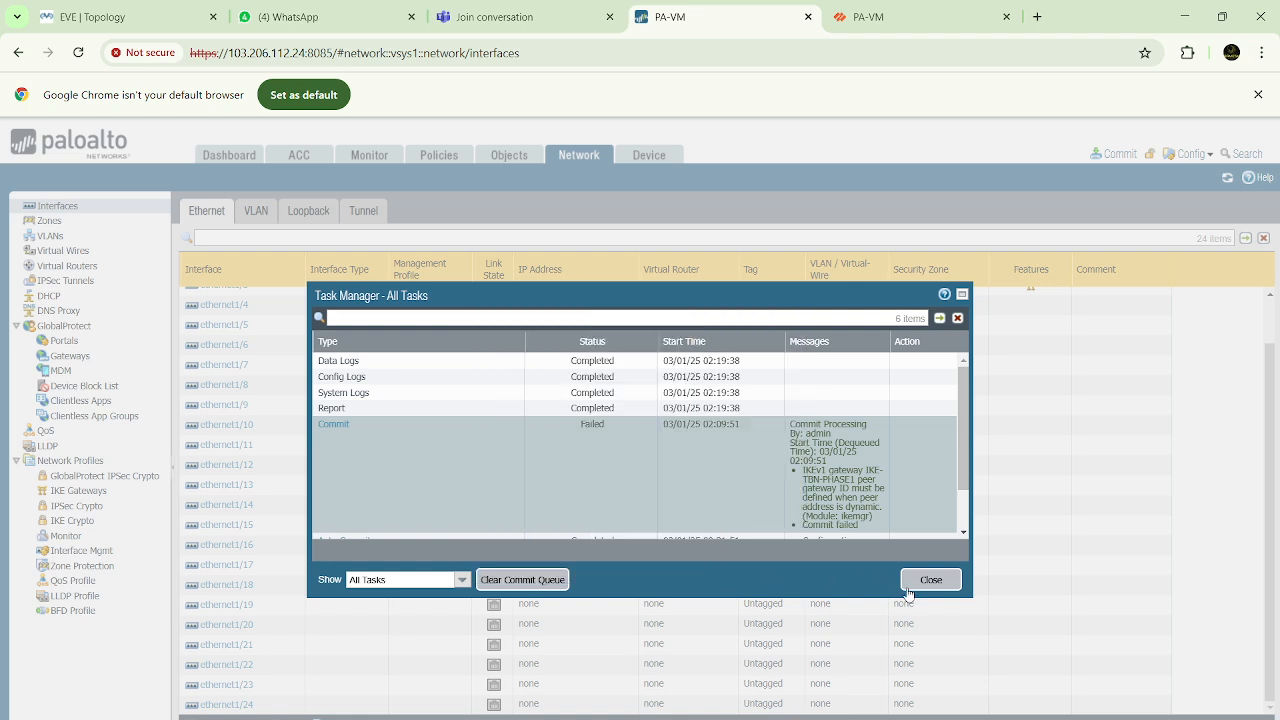
click(930, 580)
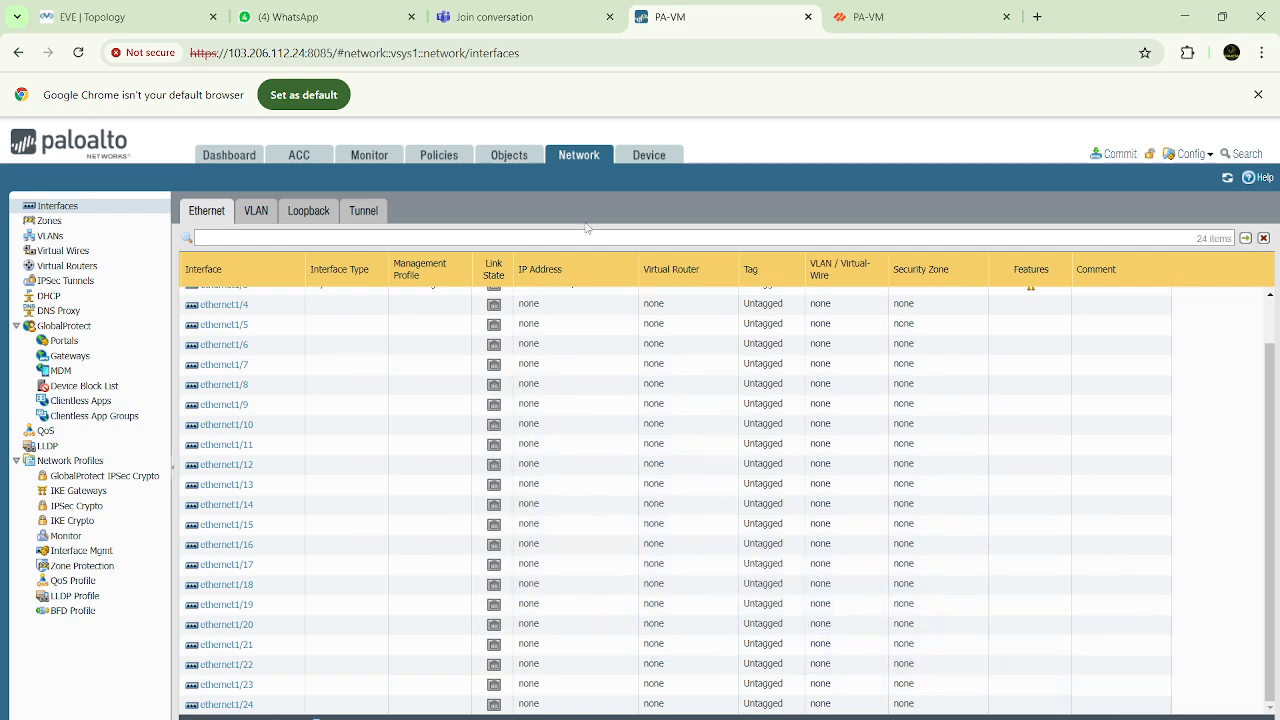
Try to switch the IKE-TBN-PHASE1 gateway's peer IP address type to IP with peer address 192.168.10.2
click(80, 491)
click(230, 270)
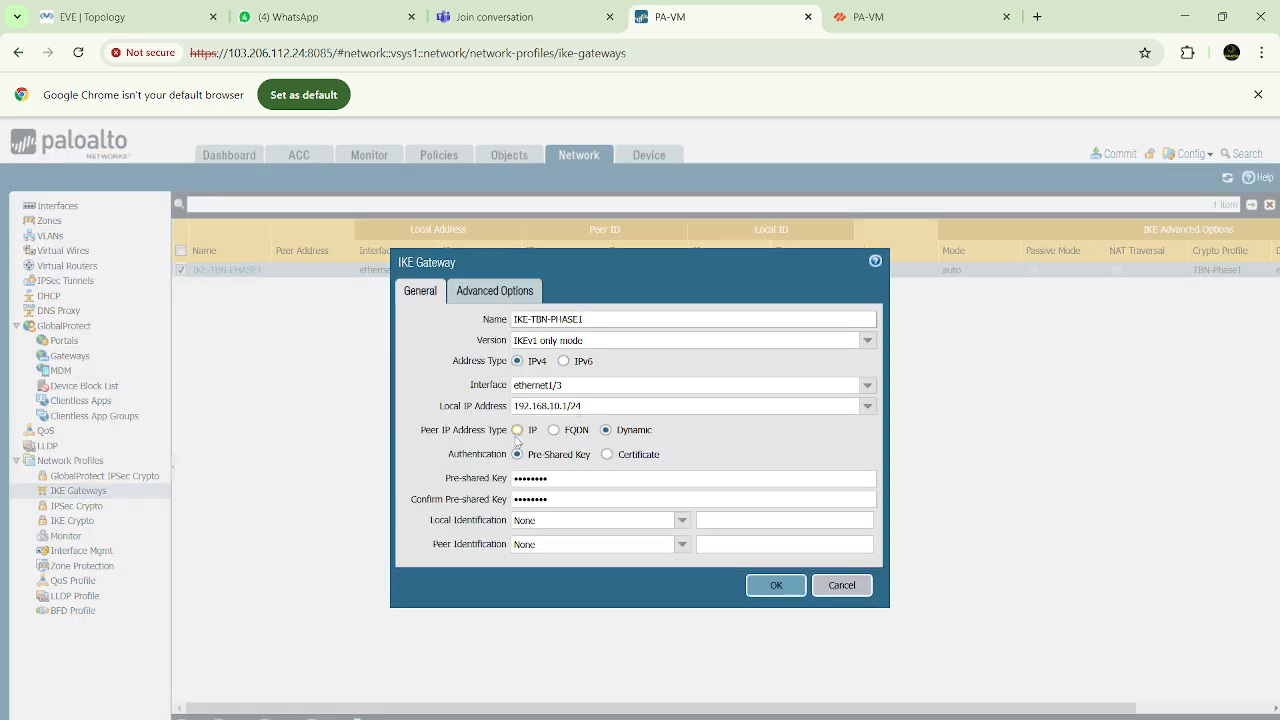
click(517, 430)
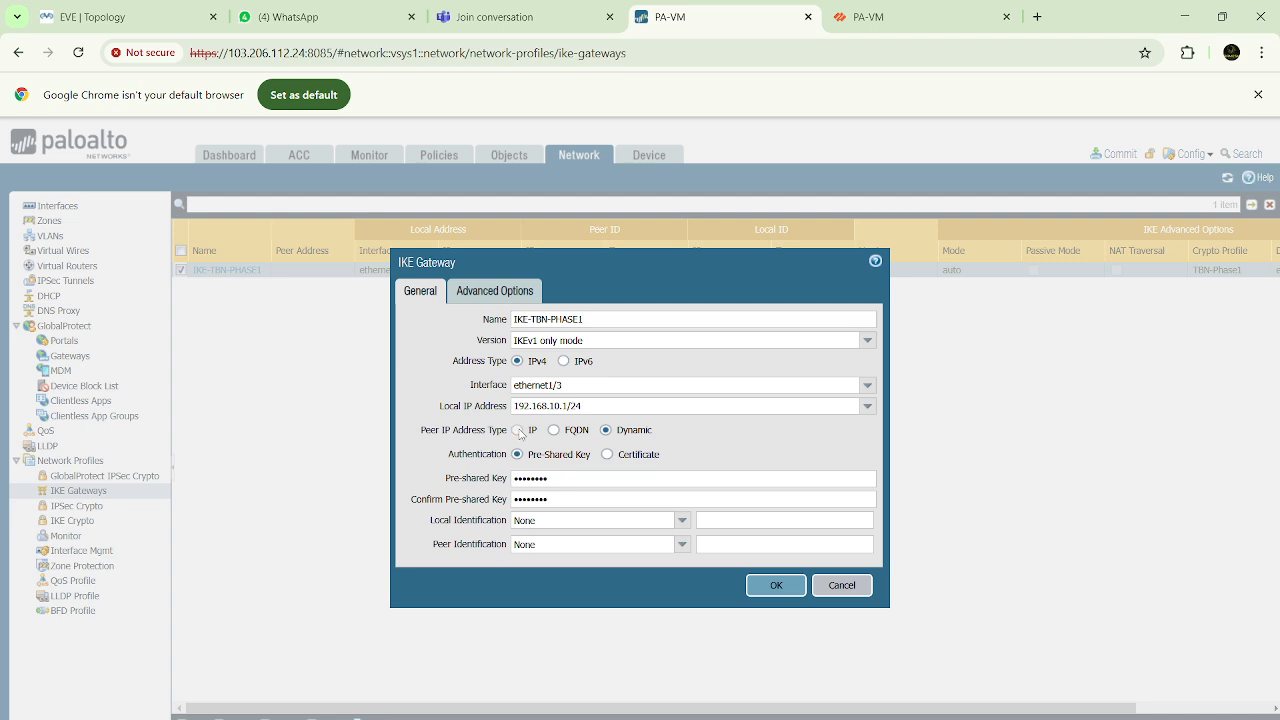
click(540, 453)
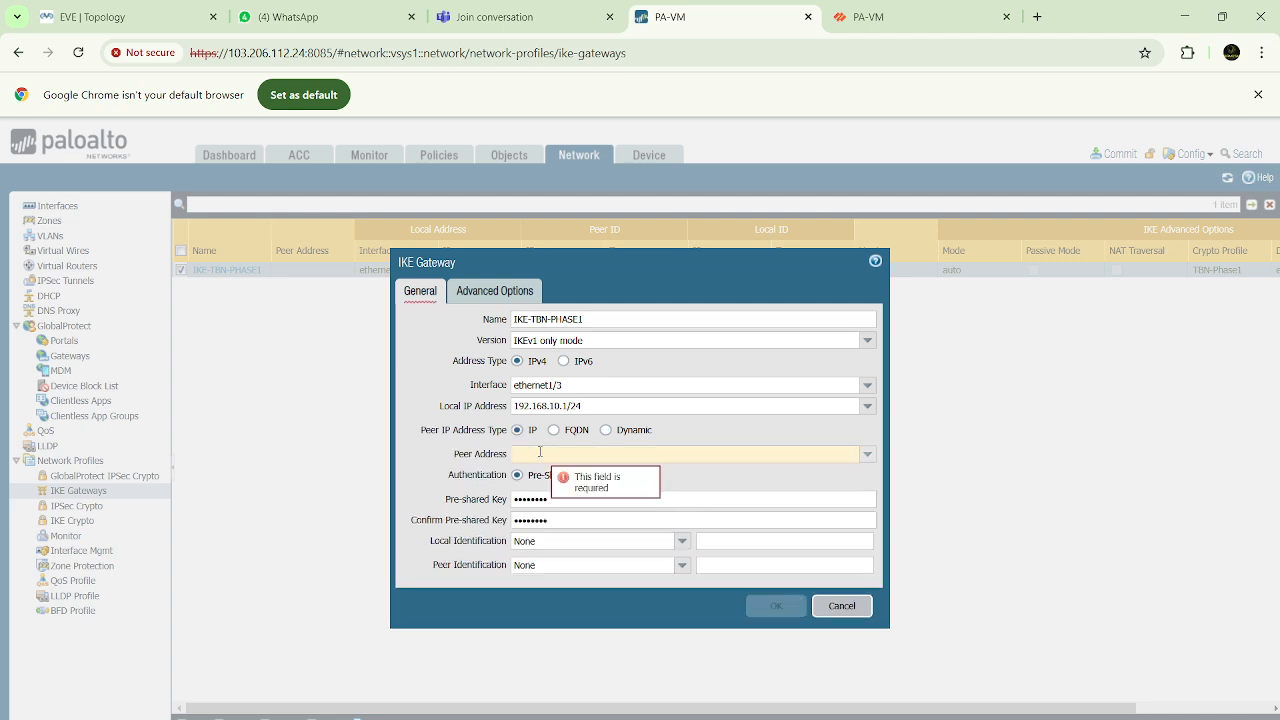
text(192.168.)
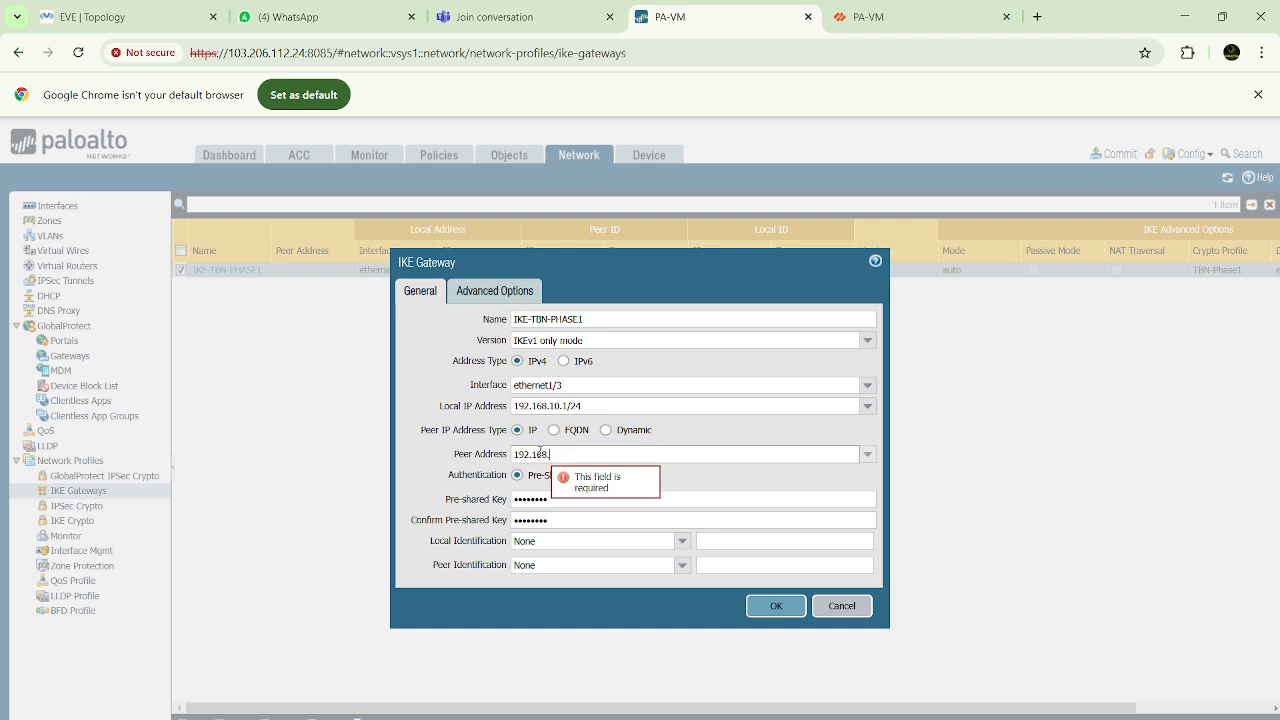
text(10.2)
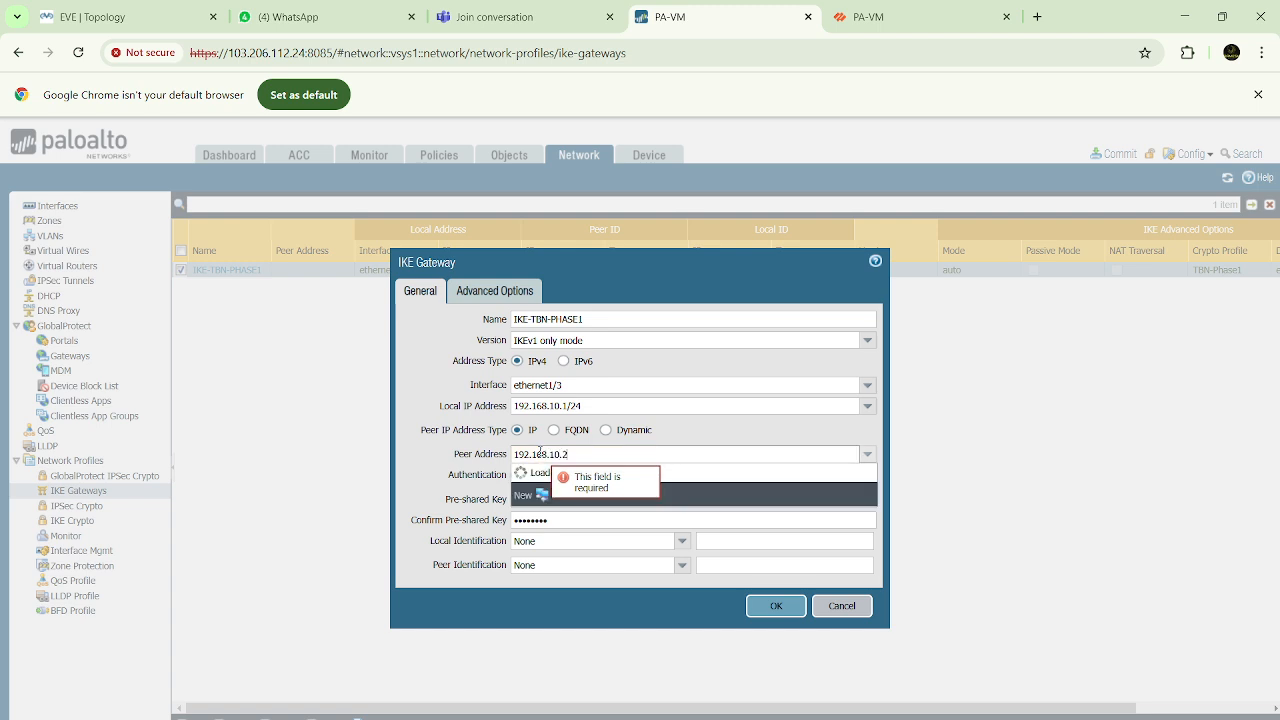
click(443, 450)
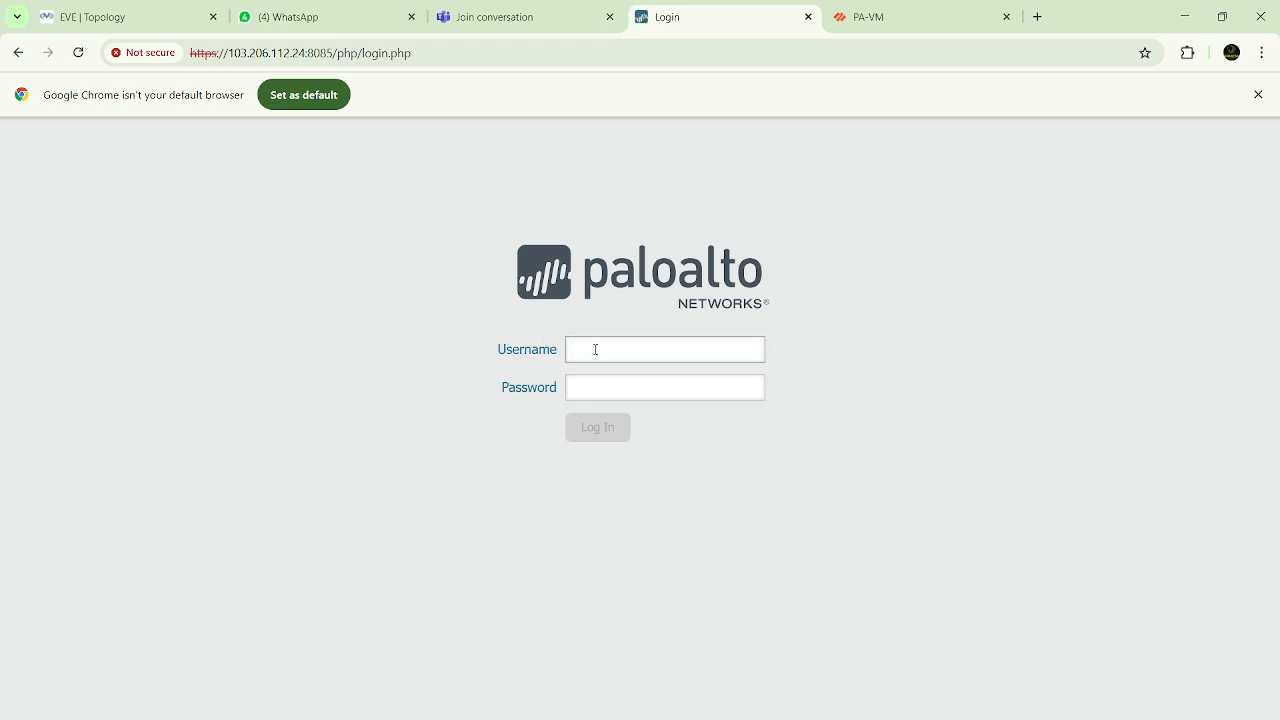
Log back in to the first firewall as admin with the account password, dismissing the credential warnings and welcome message
text(admin)
key(Tab)
text(**)
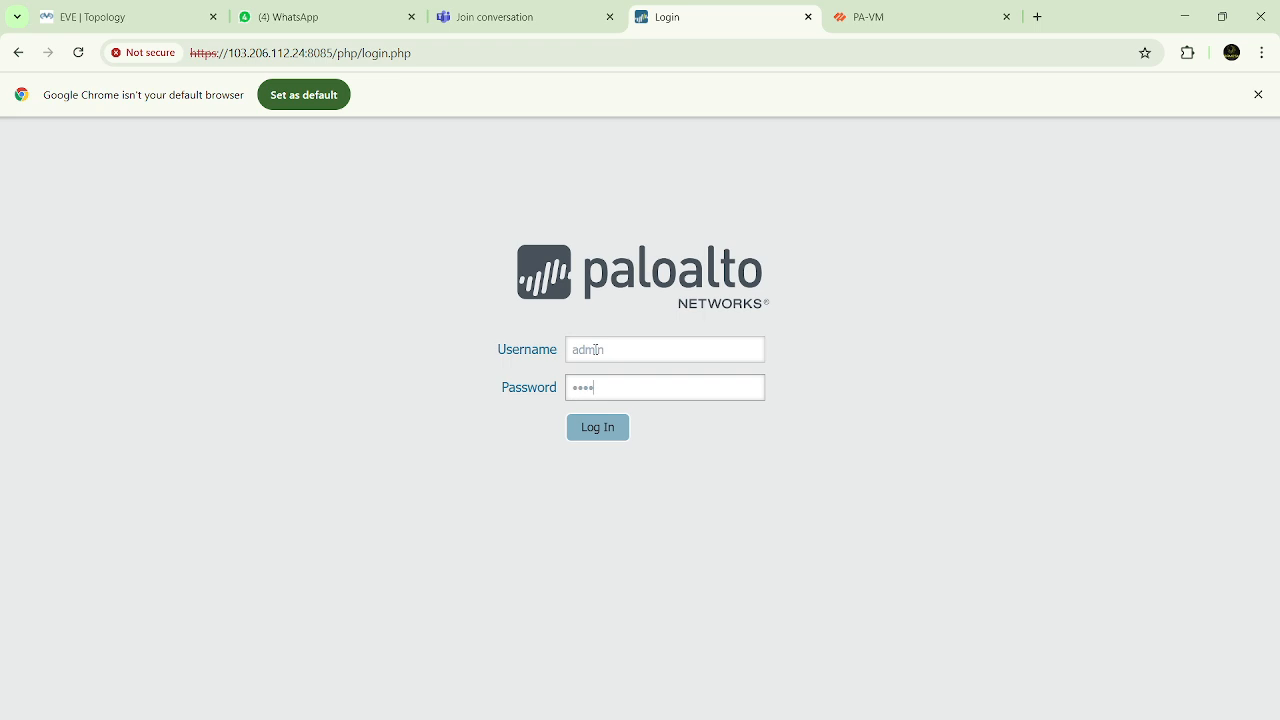
key(Return)
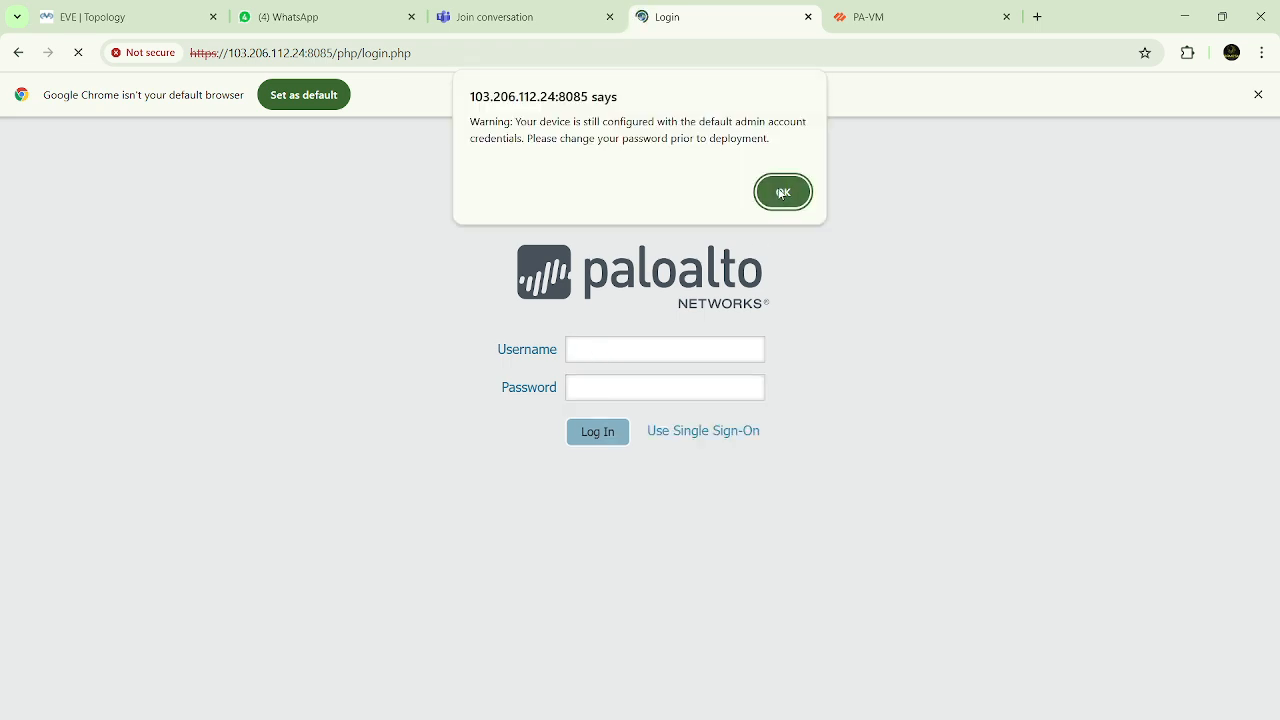
click(781, 193)
click(781, 286)
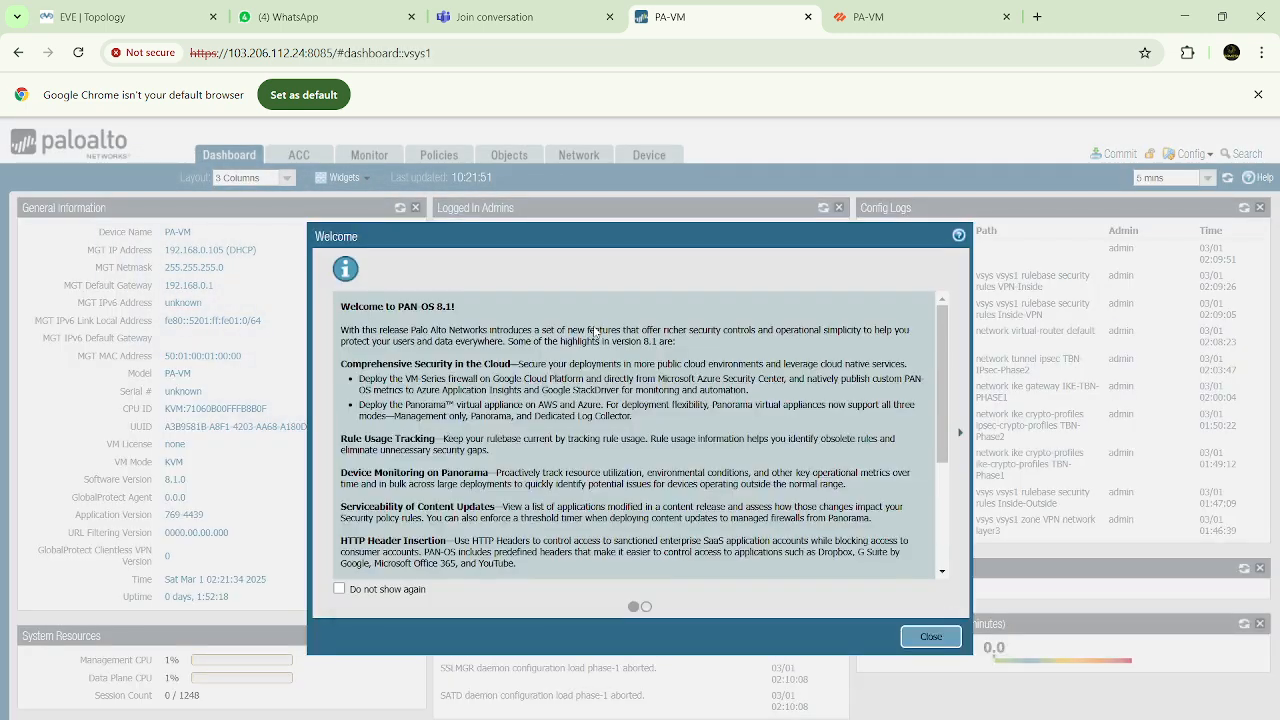
click(920, 638)
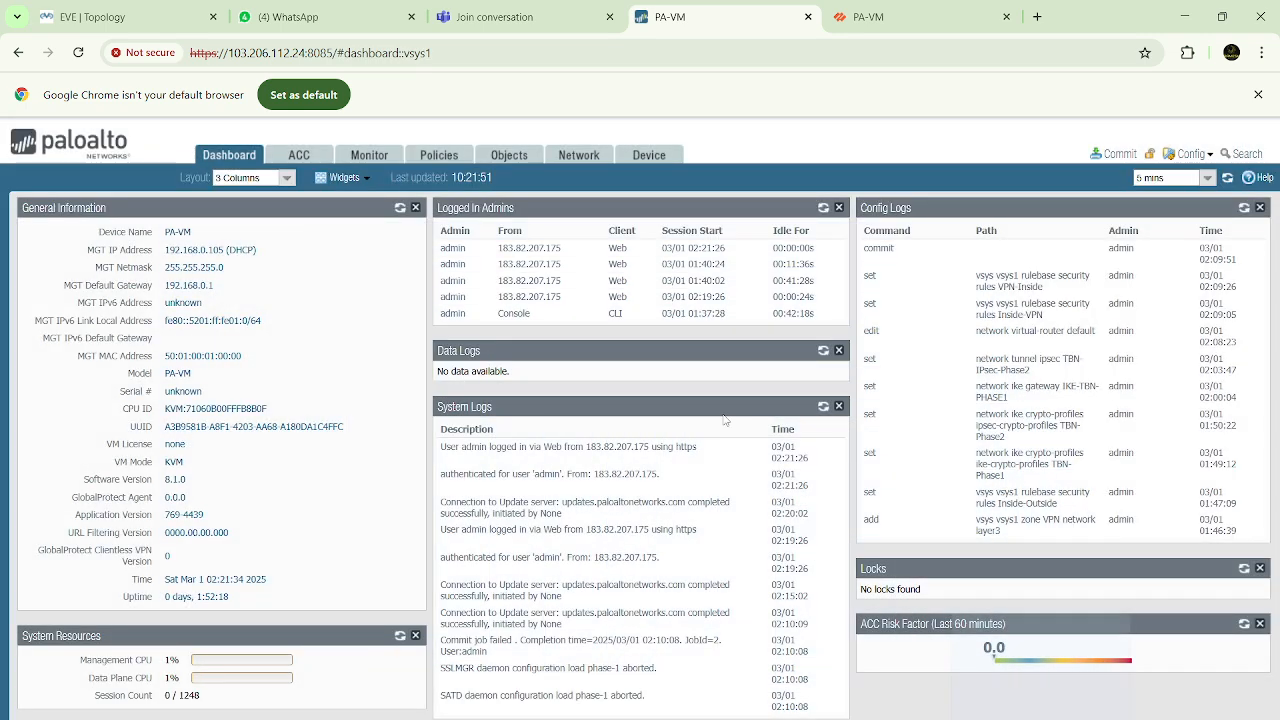
Set the IKE-TBN-PHASE1 gateway's peer IP address type to IP with peer address 192.168.10.2 and save the gateway
click(582, 157)
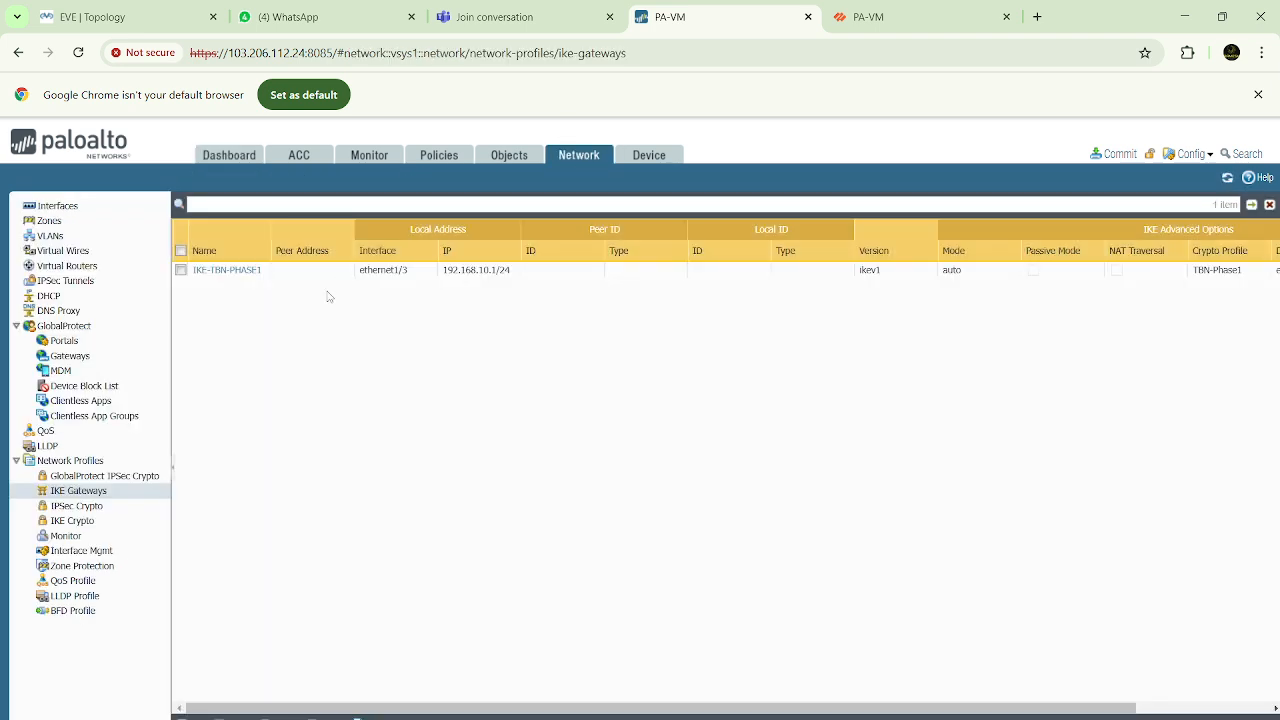
click(235, 271)
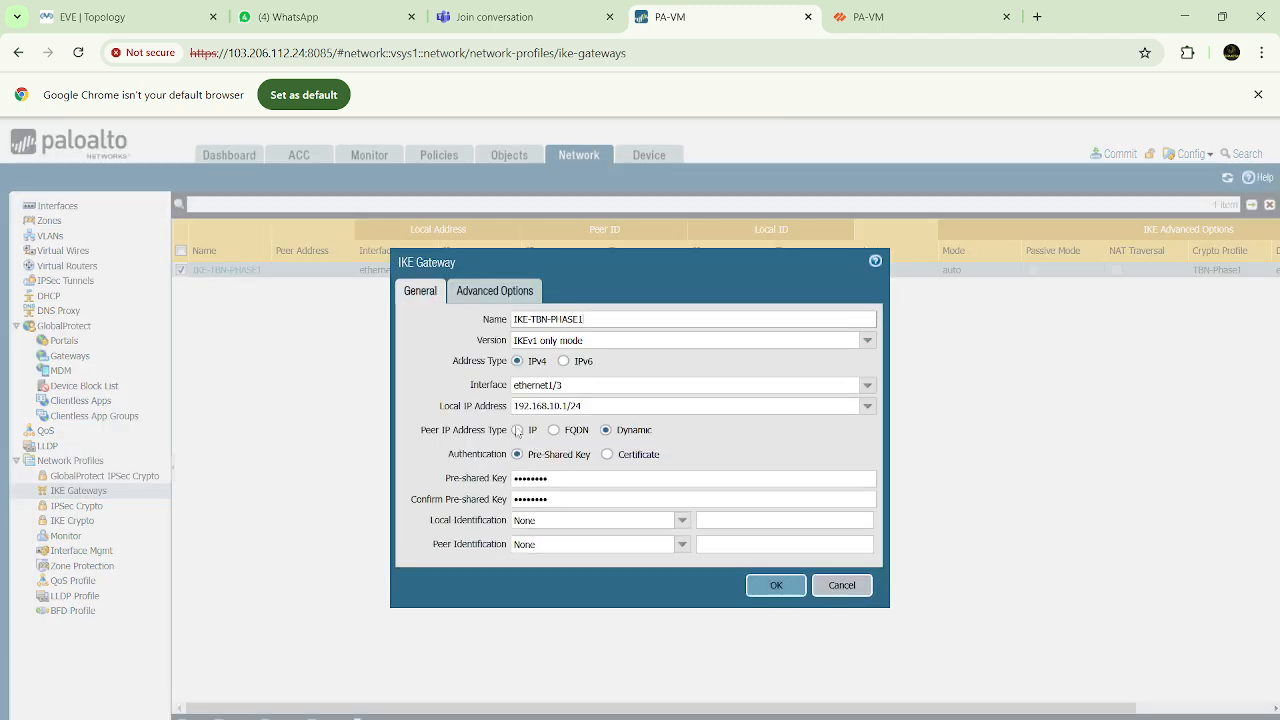
click(517, 430)
click(545, 456)
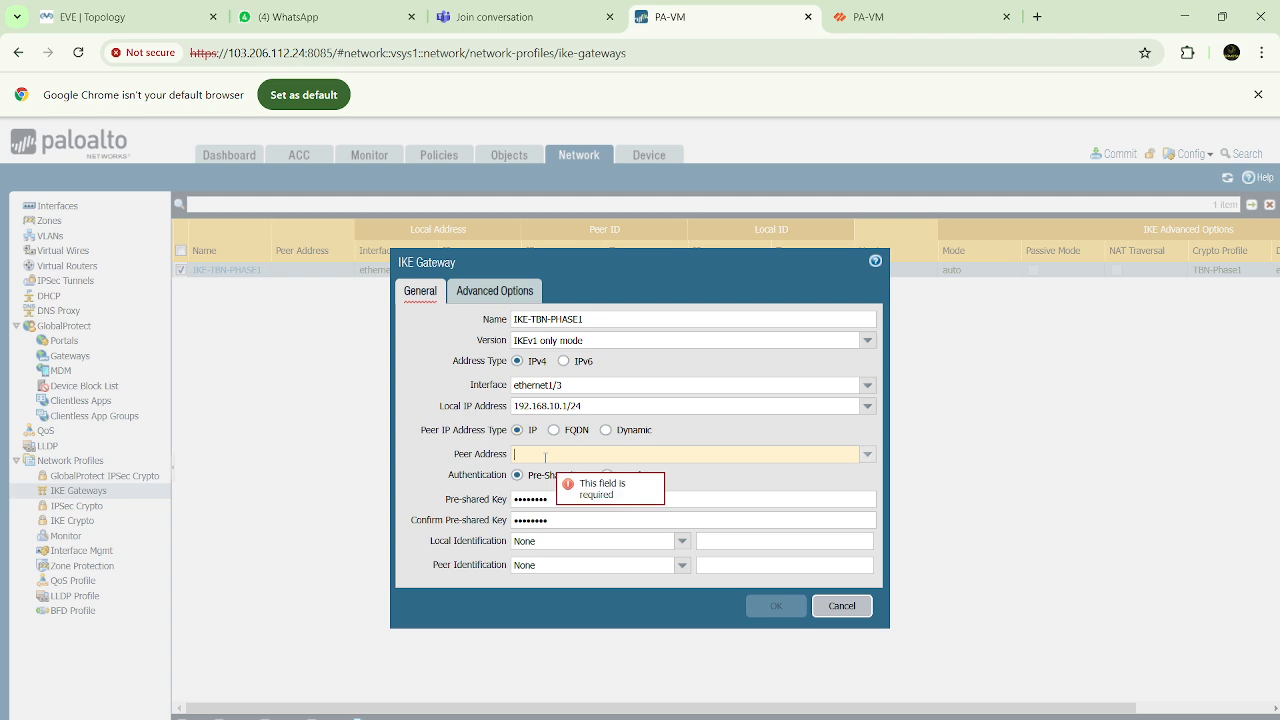
text(1)
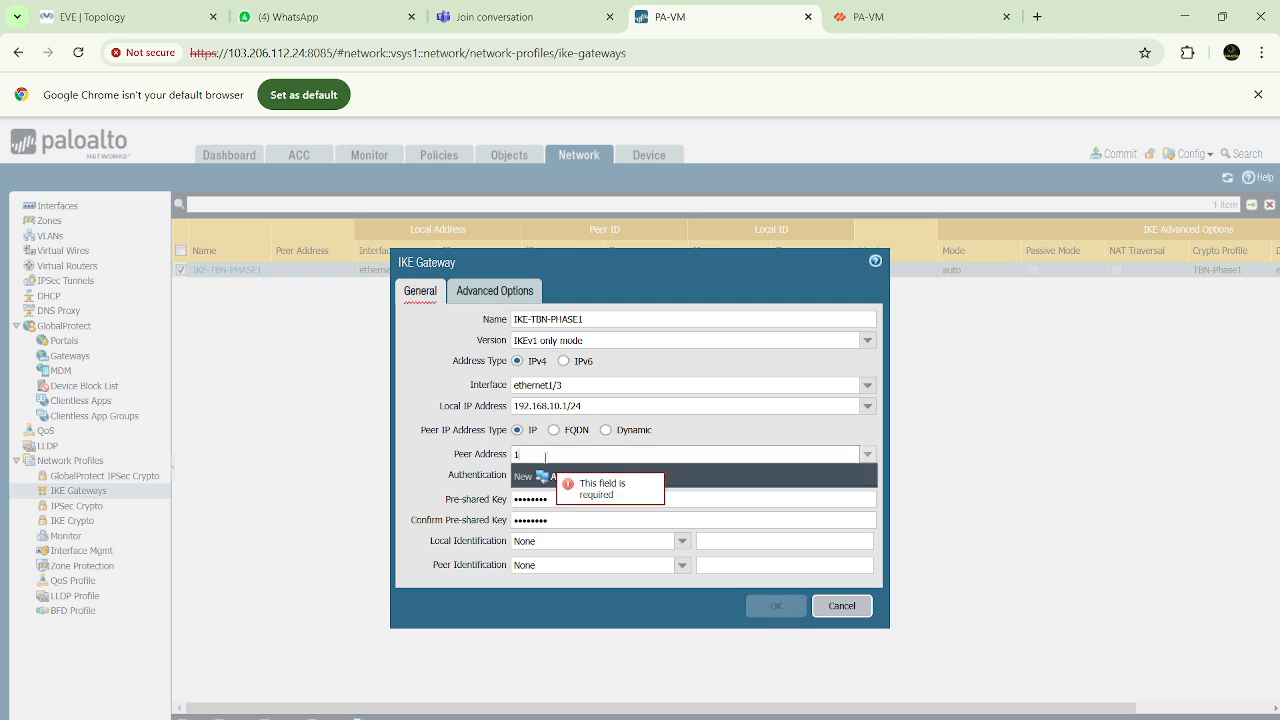
text(892.168)
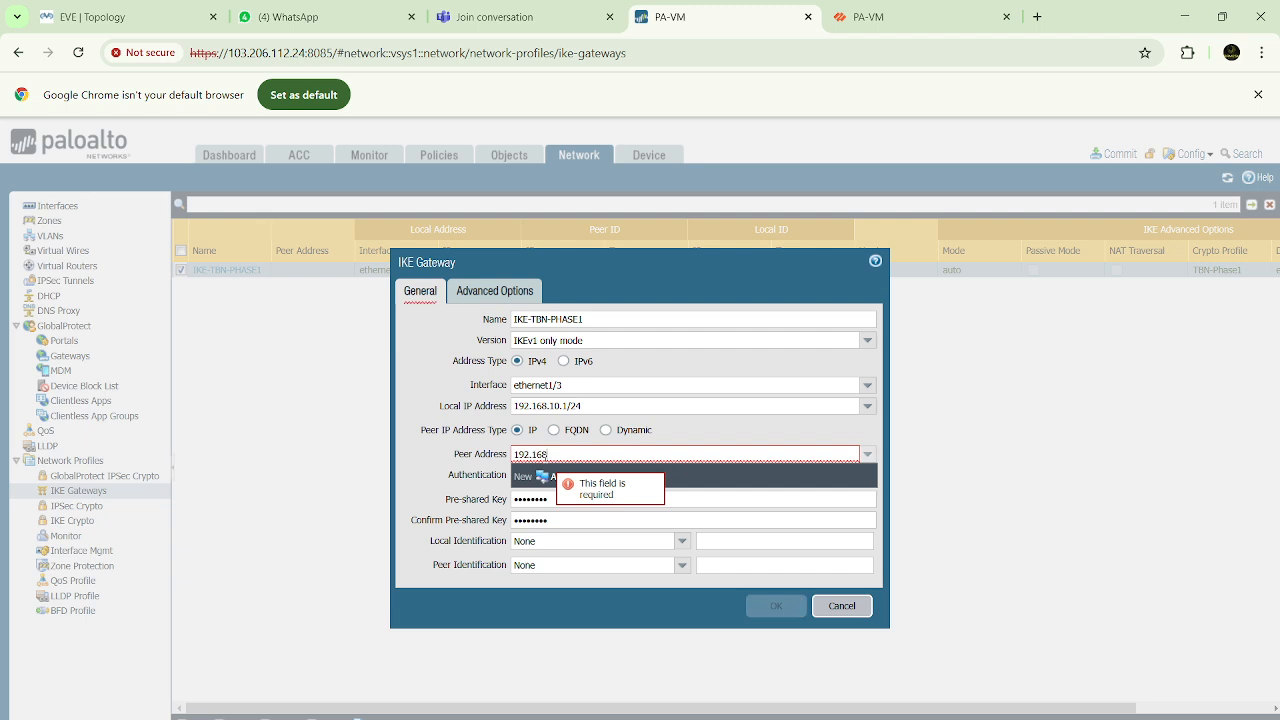
text(.10.)
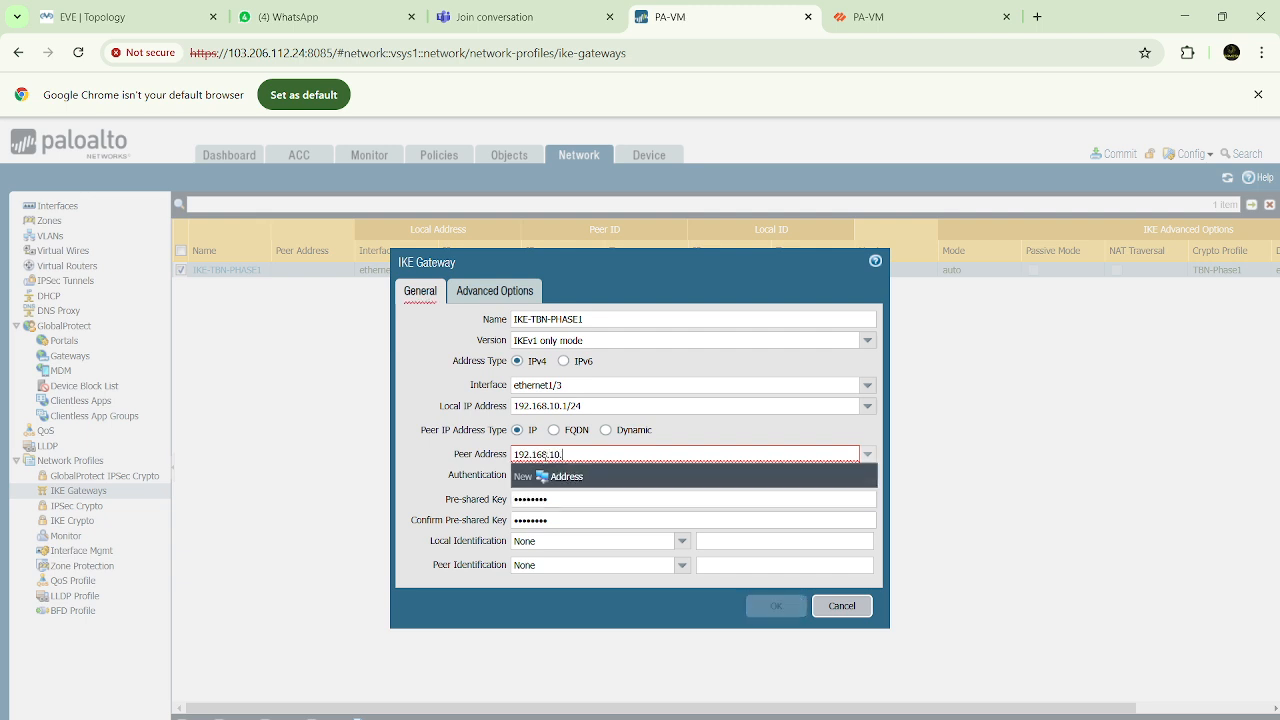
text(2)
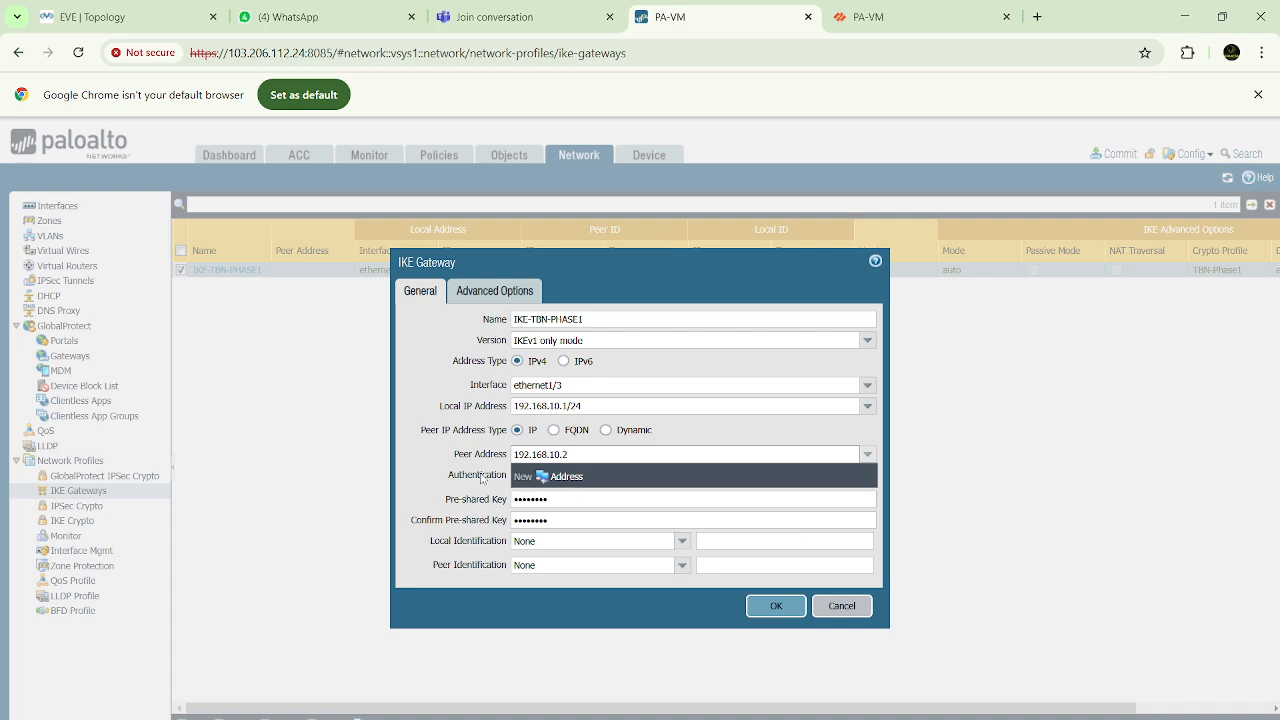
click(786, 607)
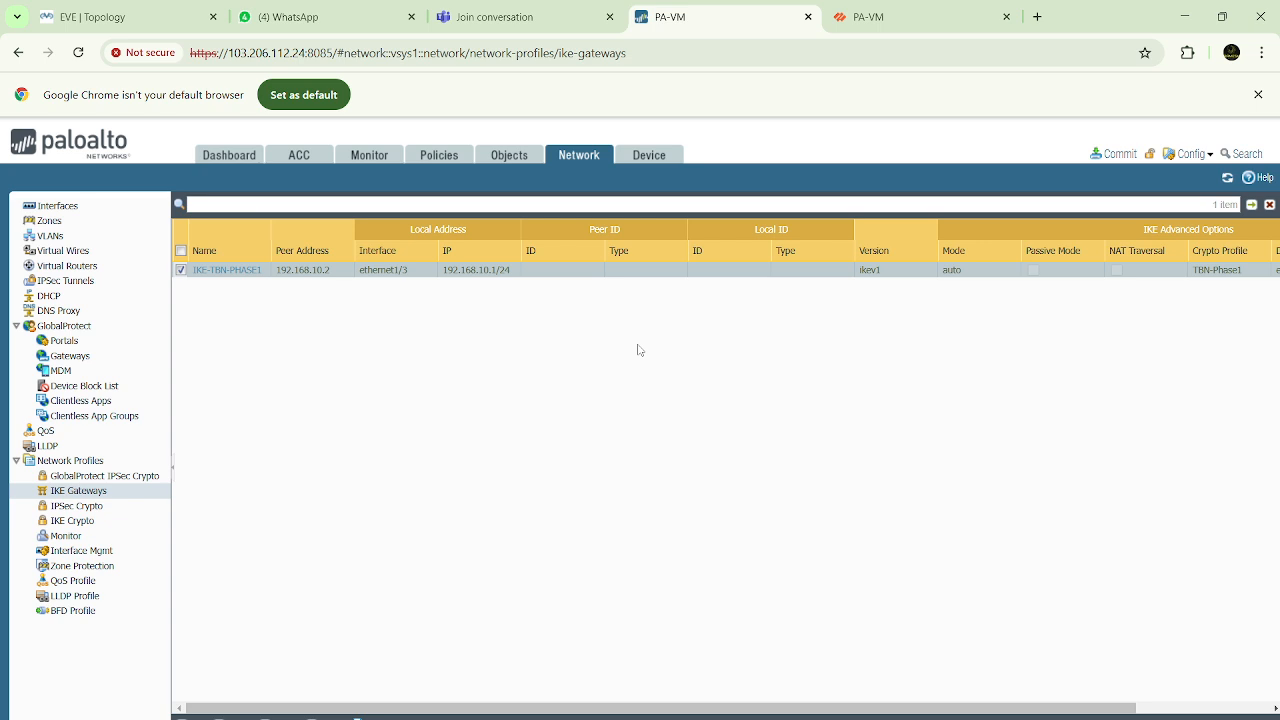
Commit all changes on the first firewall and check the second firewall's web session
click(1118, 155)
click(789, 628)
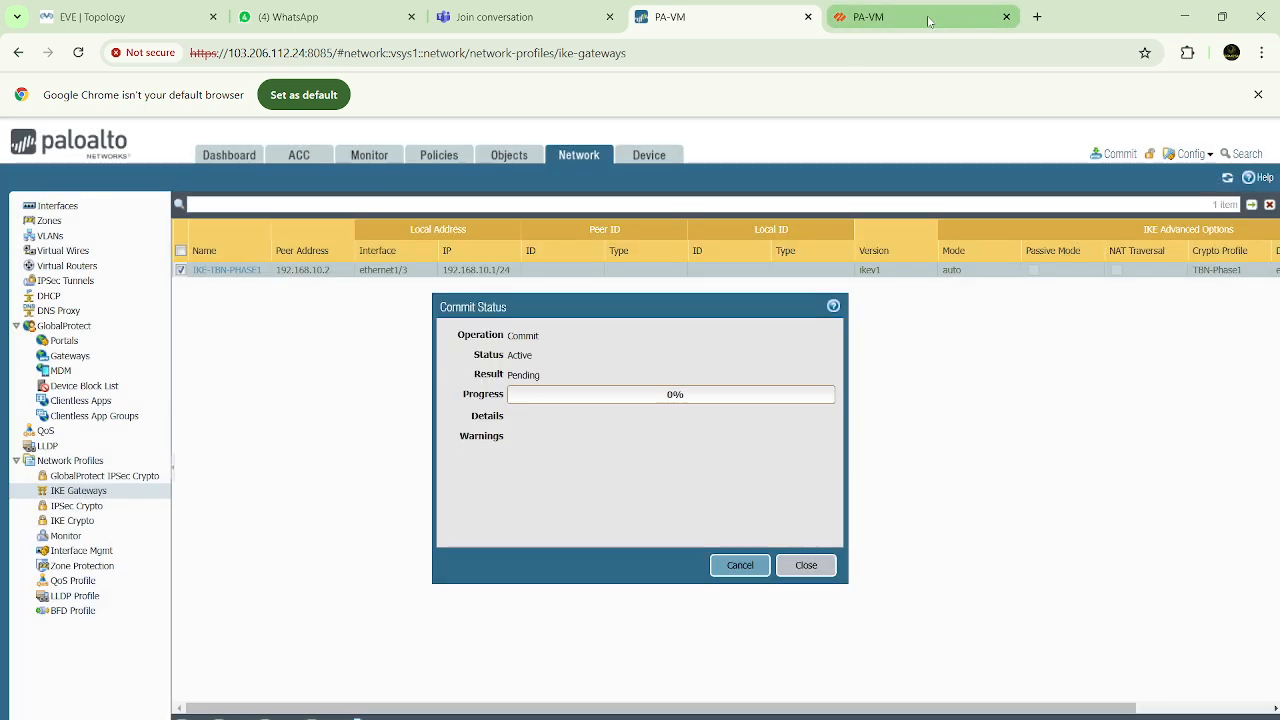
click(928, 21)
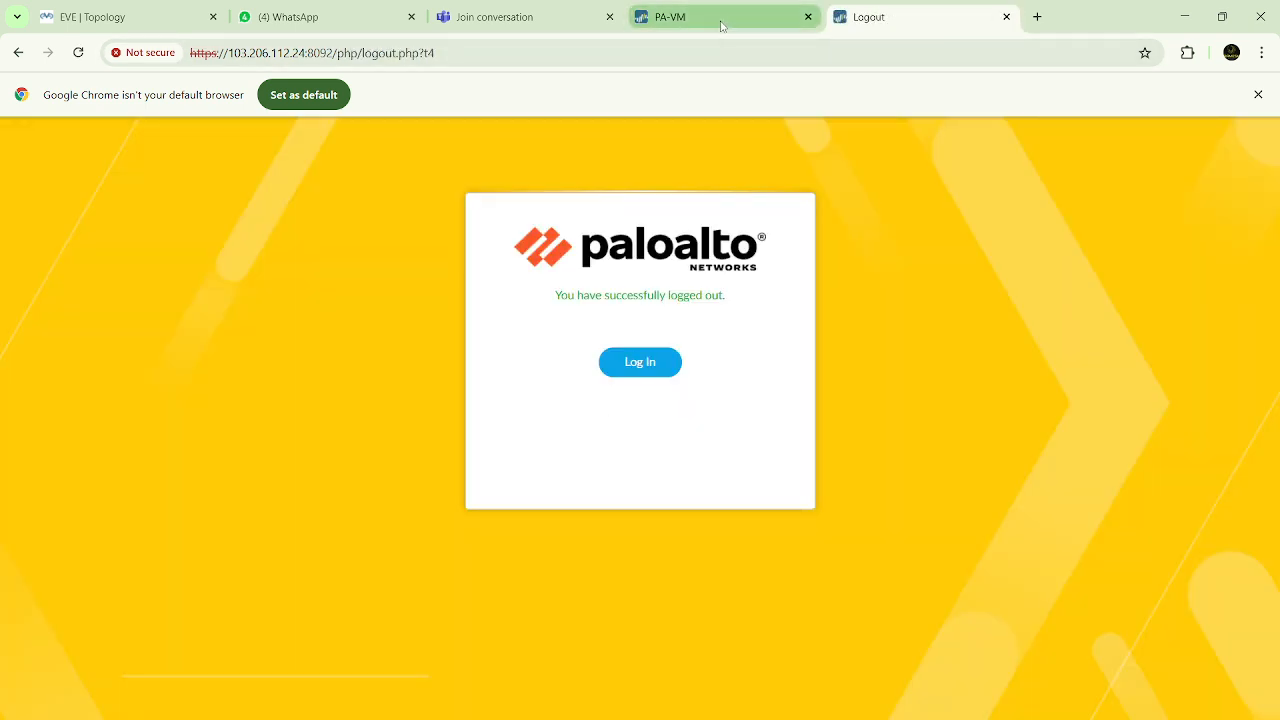
Return to the first firewall's web interface and log in again as admin with the account password
click(724, 24)
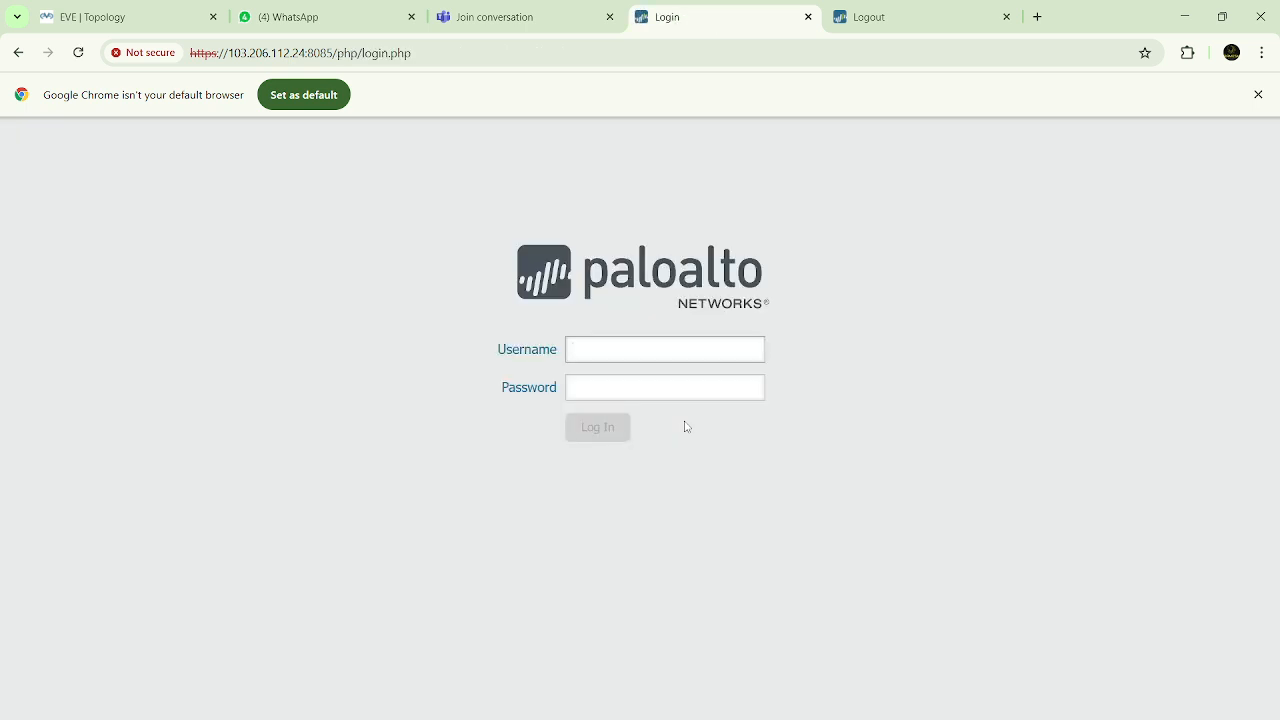
click(650, 349)
text(admin)
key(Tab)
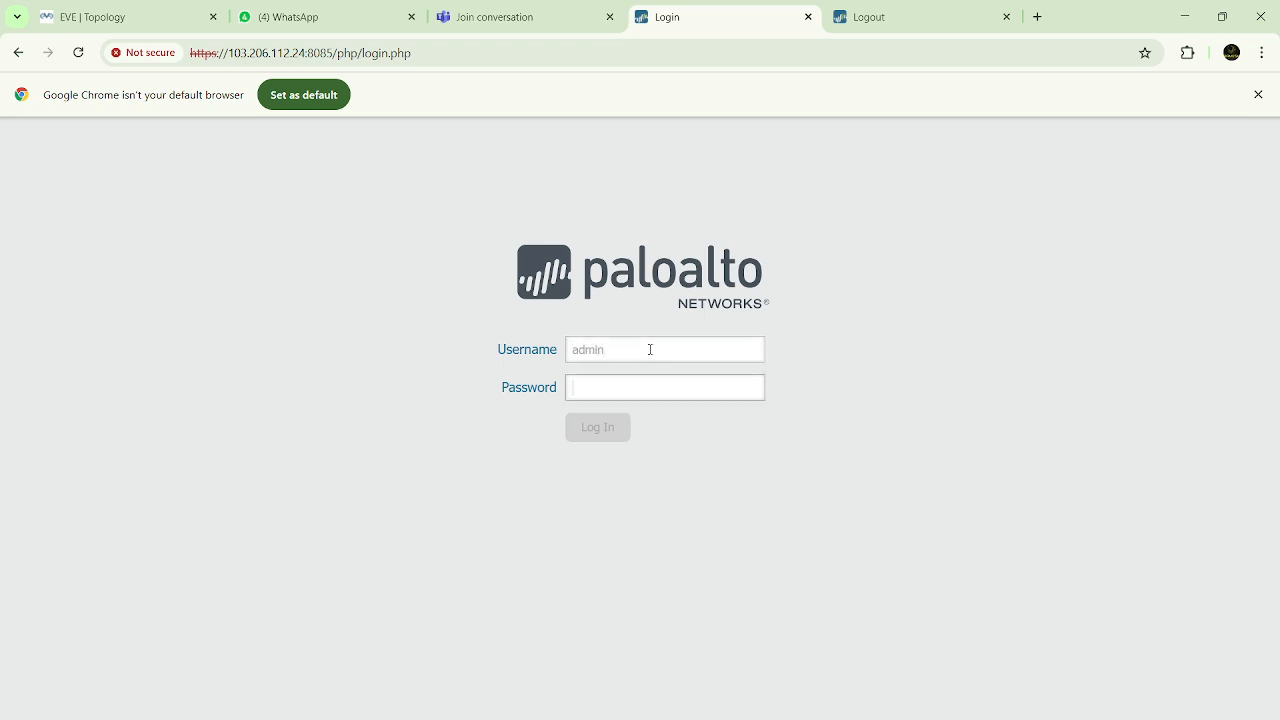
text(admin)
key(Return)
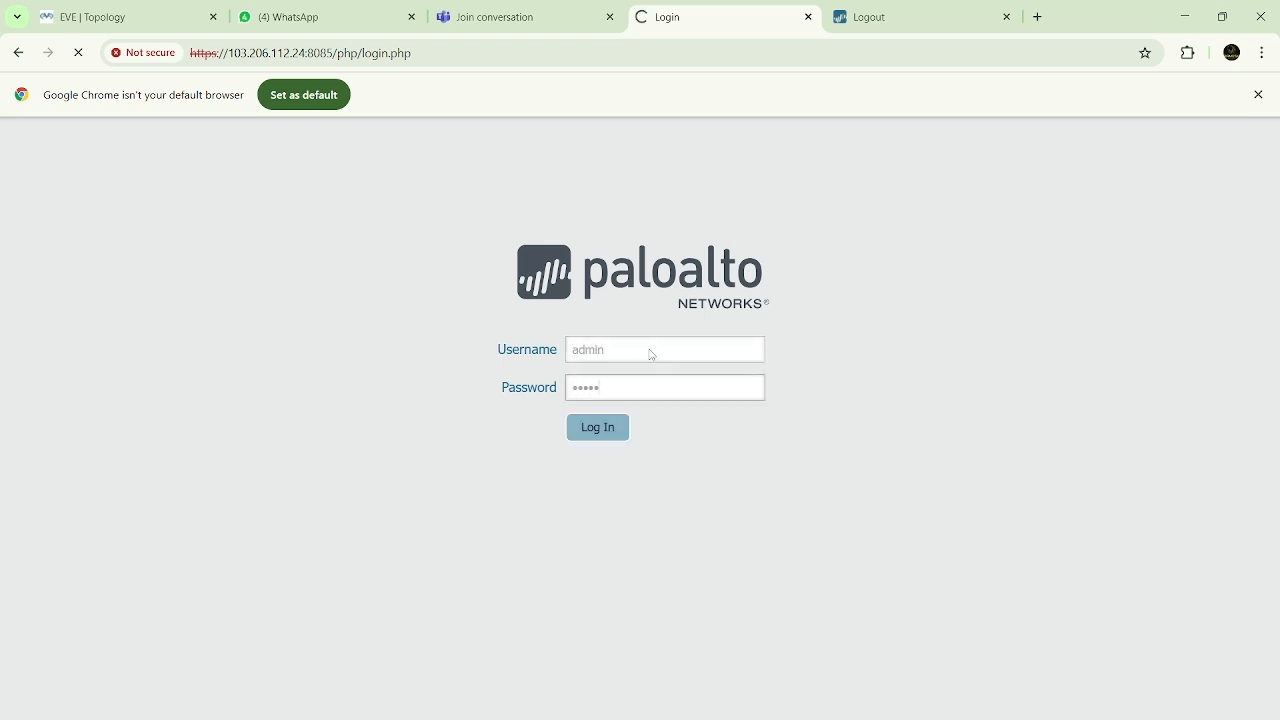
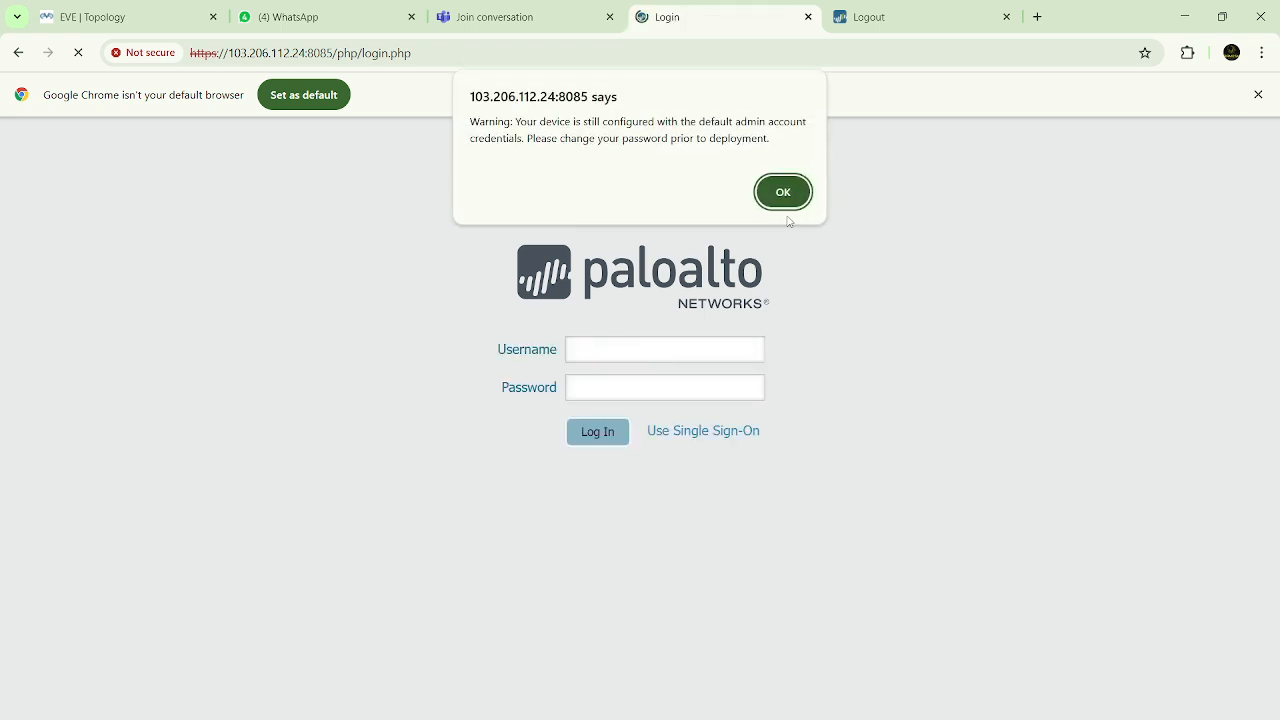
Dismiss the credential warnings, welcome message and task list on the first firewall, and open its IKE gateways list
click(783, 194)
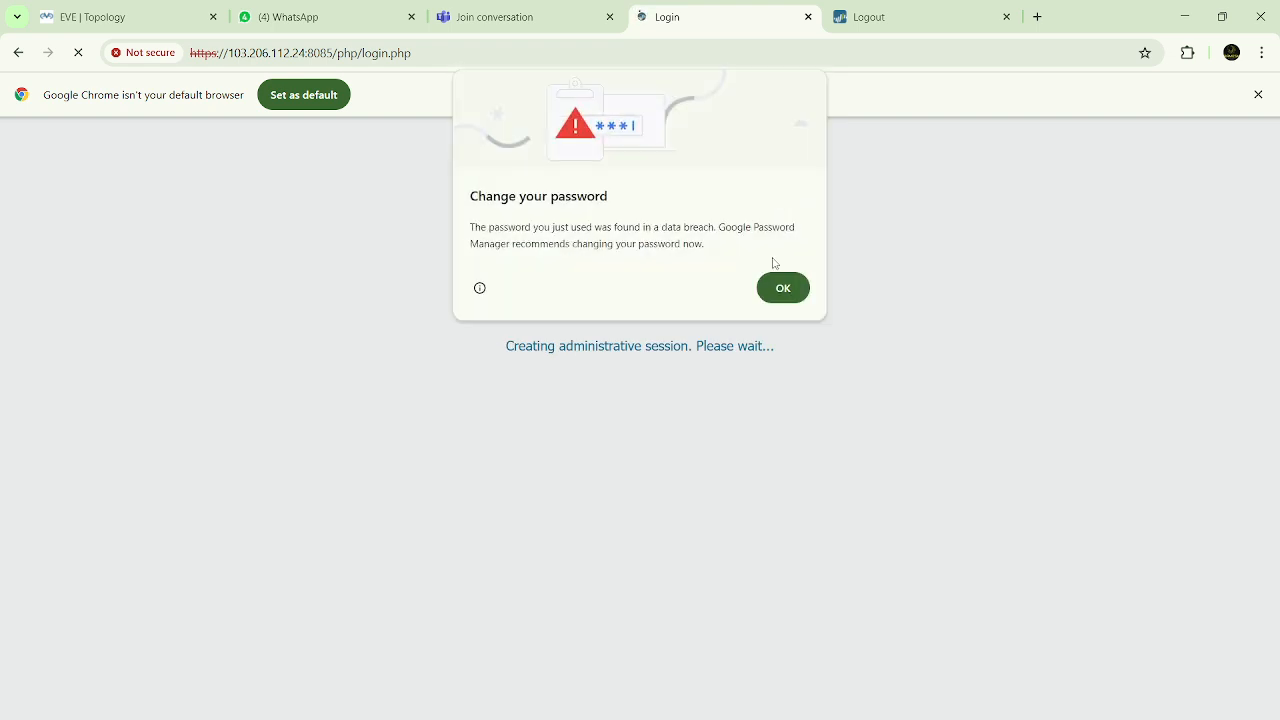
click(783, 288)
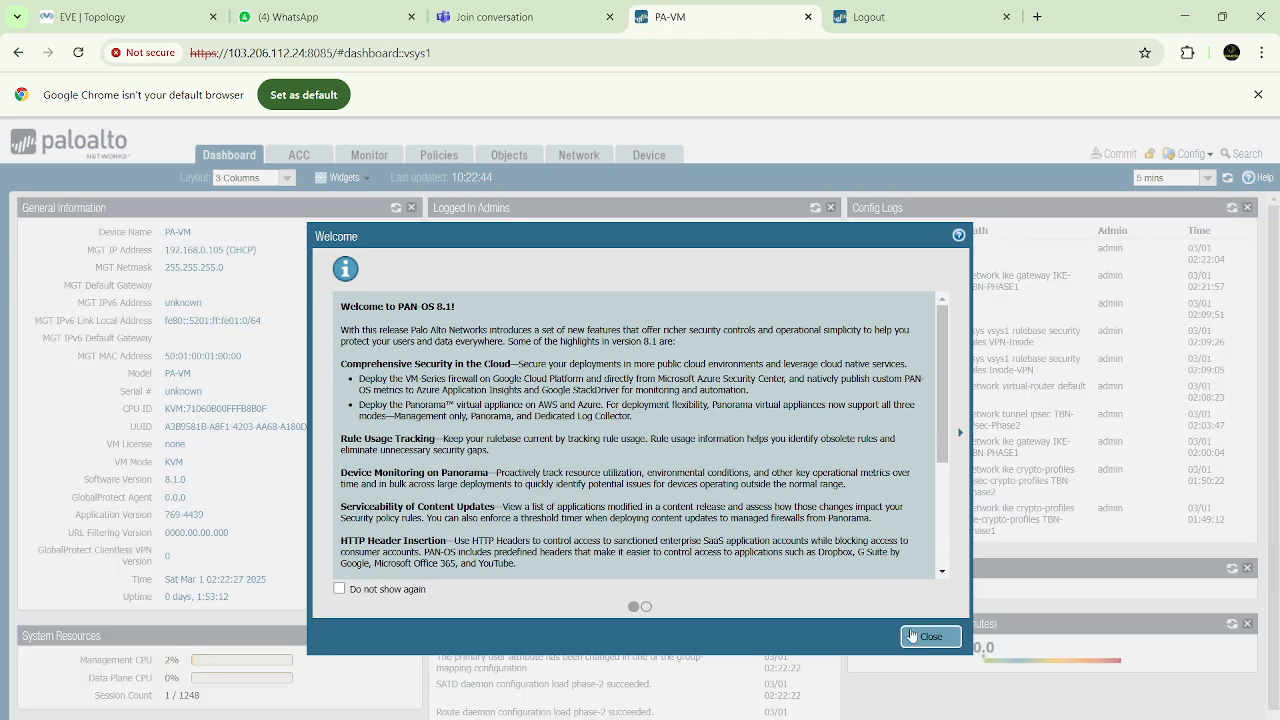
click(931, 636)
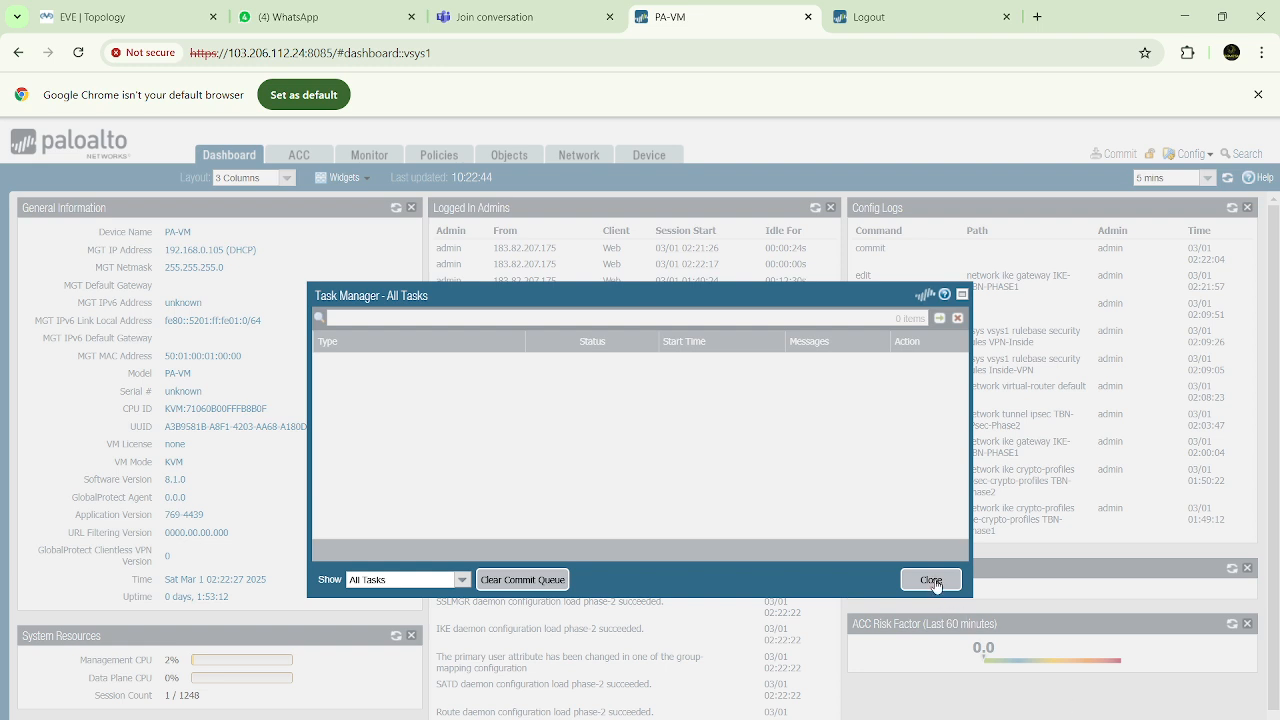
click(918, 15)
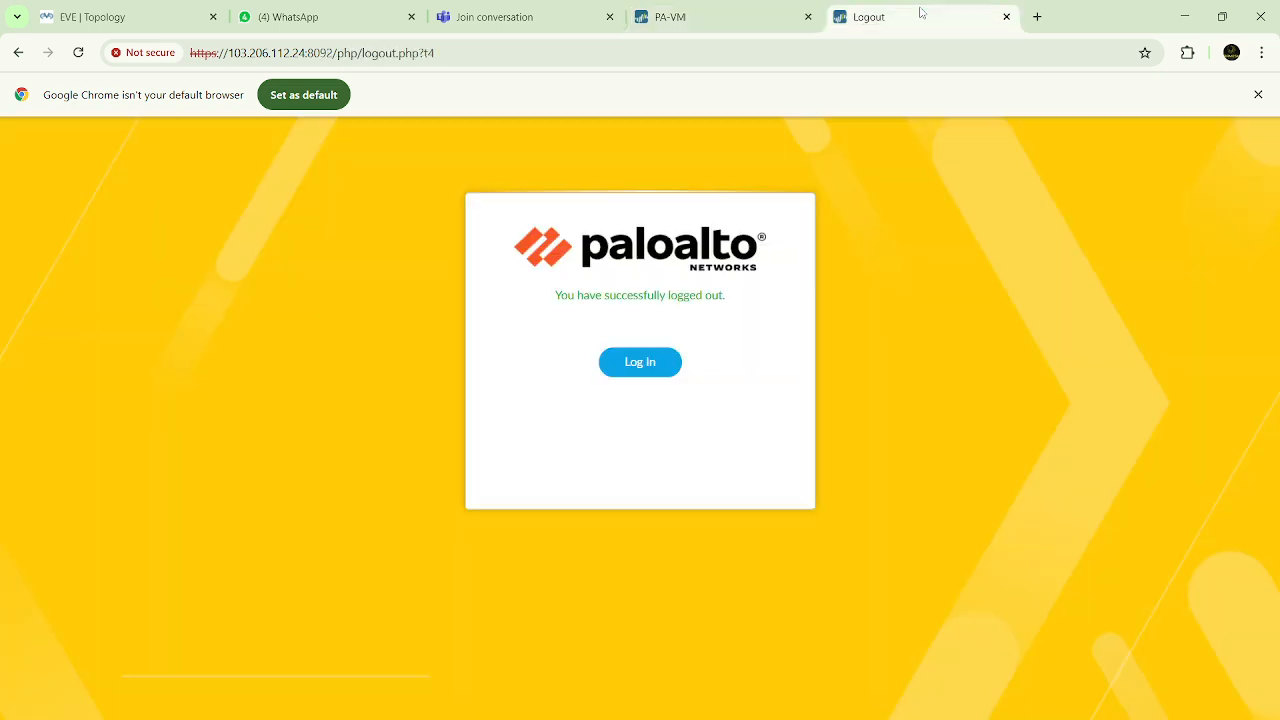
click(714, 16)
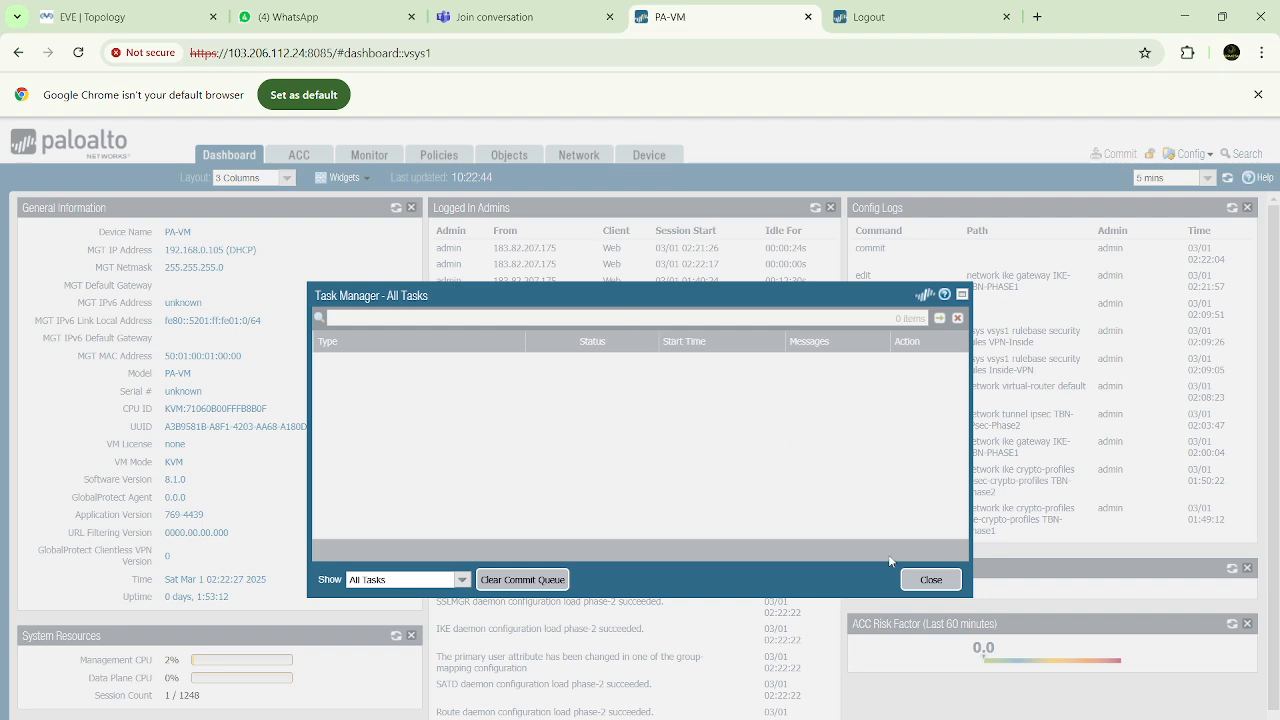
click(914, 580)
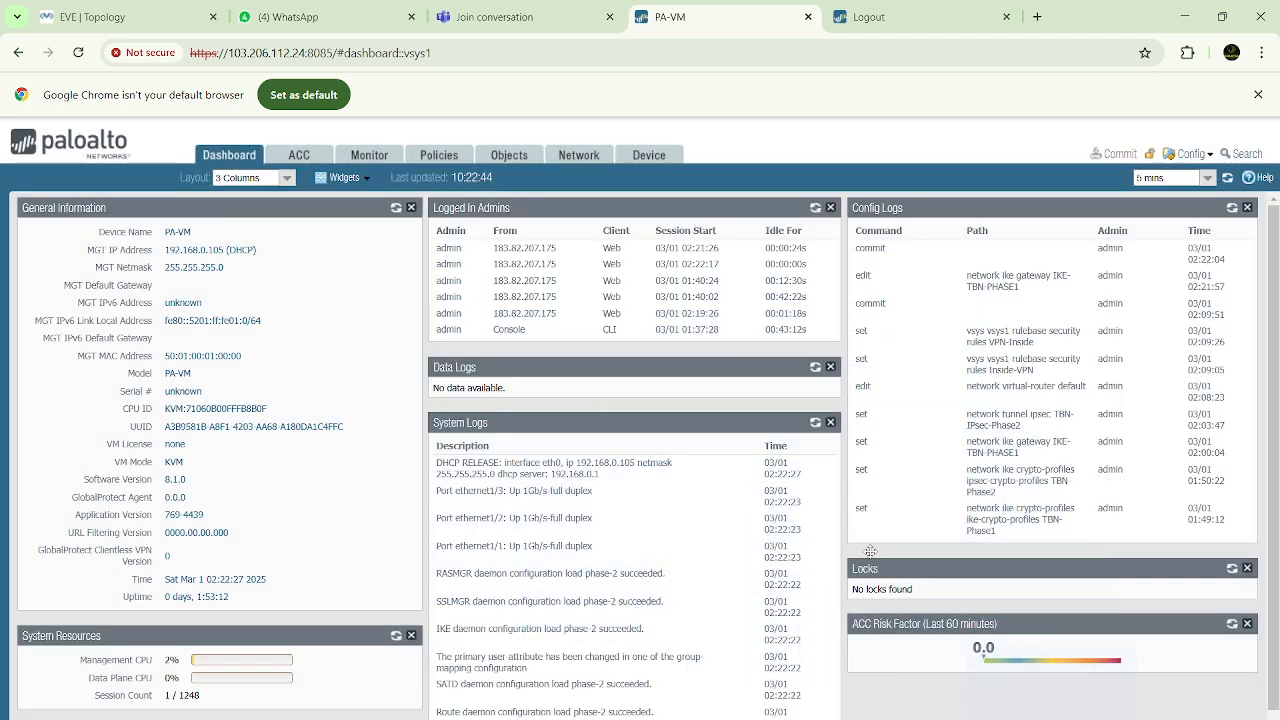
click(594, 159)
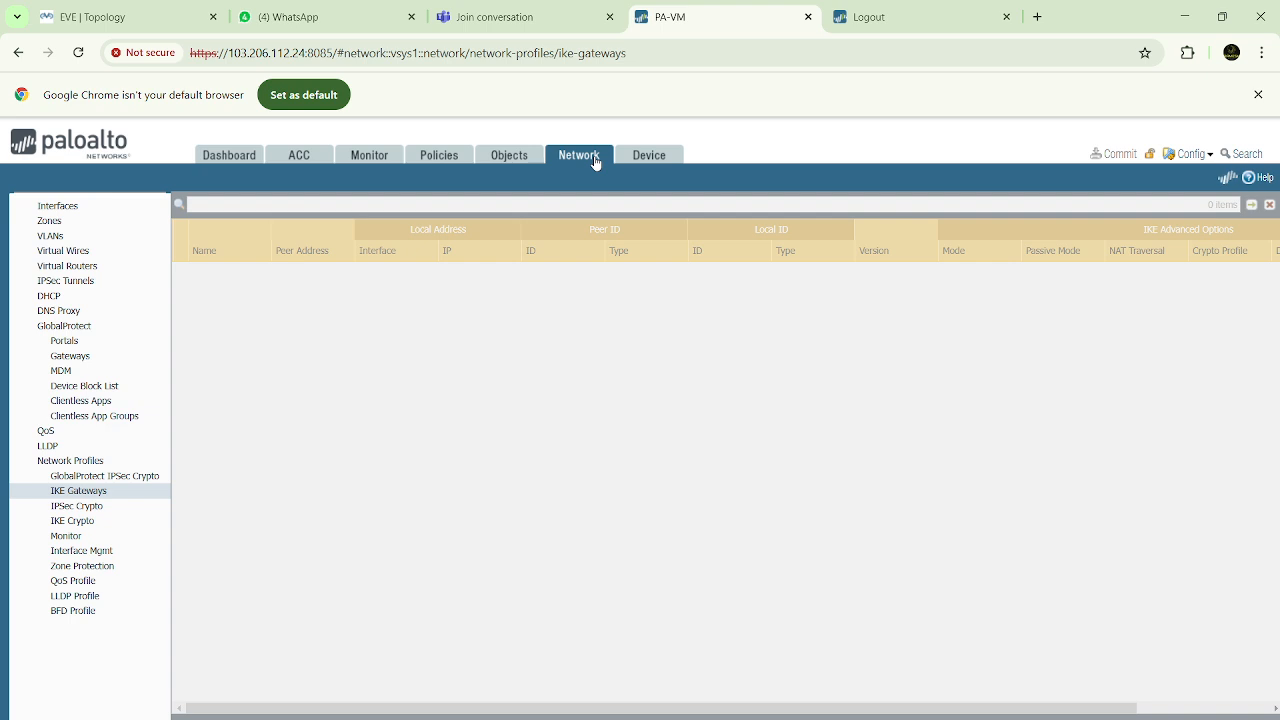
Reload the EVE topology and the first firewall's web page to check whether they still respond
click(143, 18)
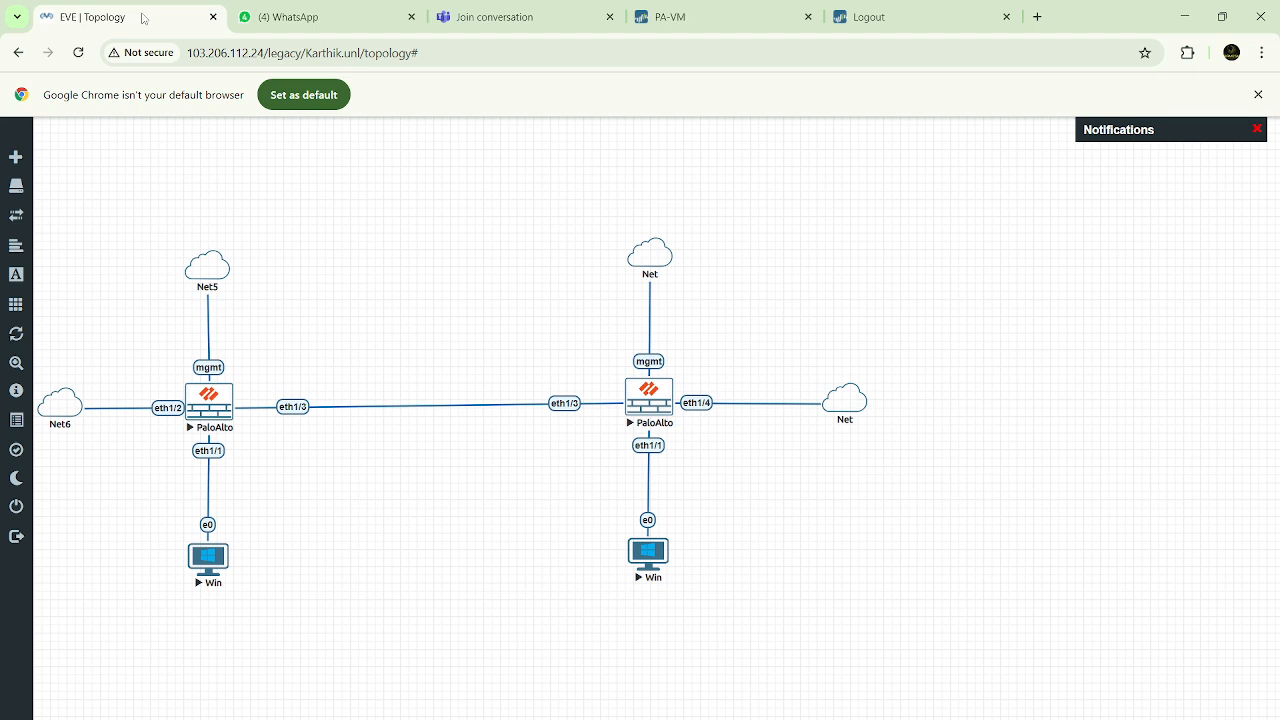
click(79, 54)
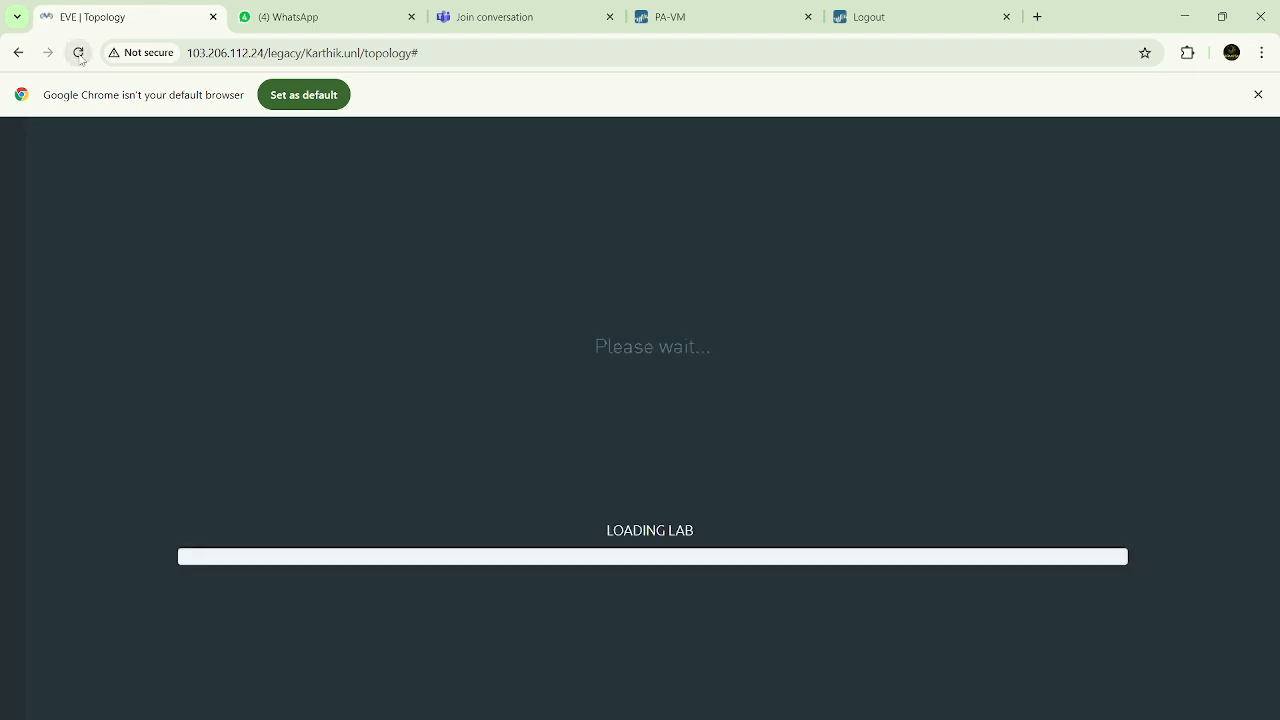
click(733, 14)
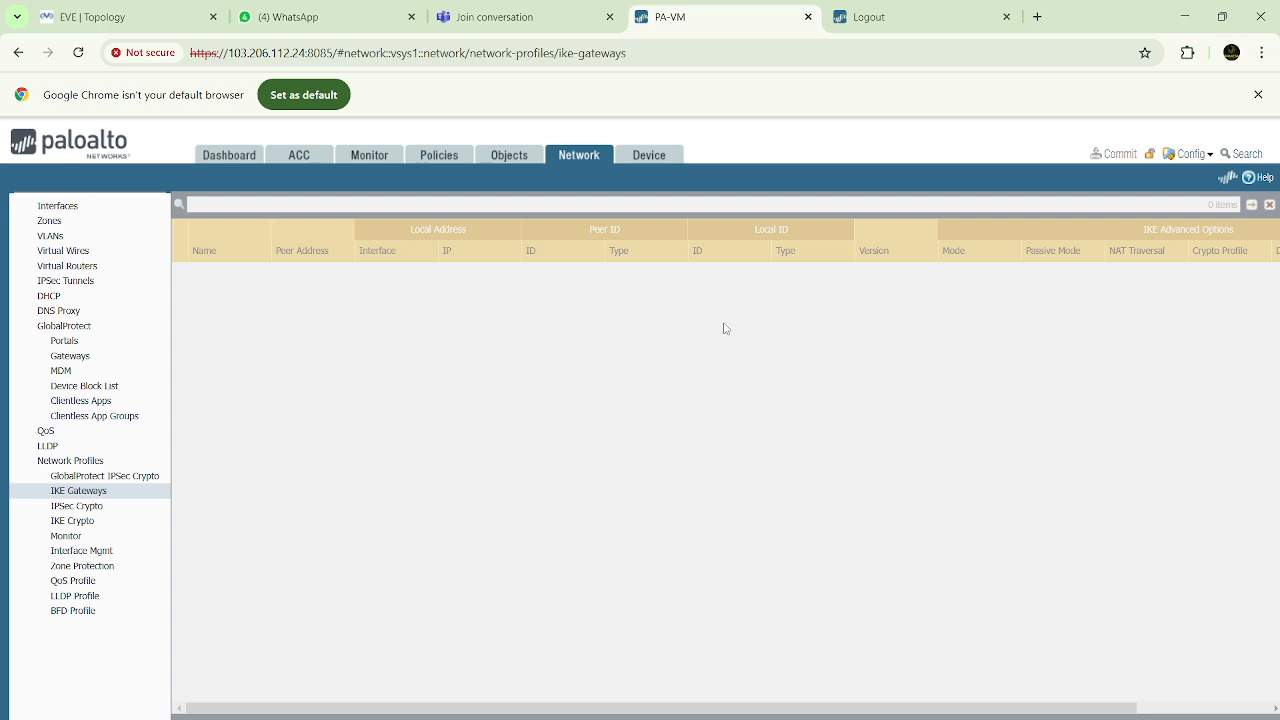
click(80, 56)
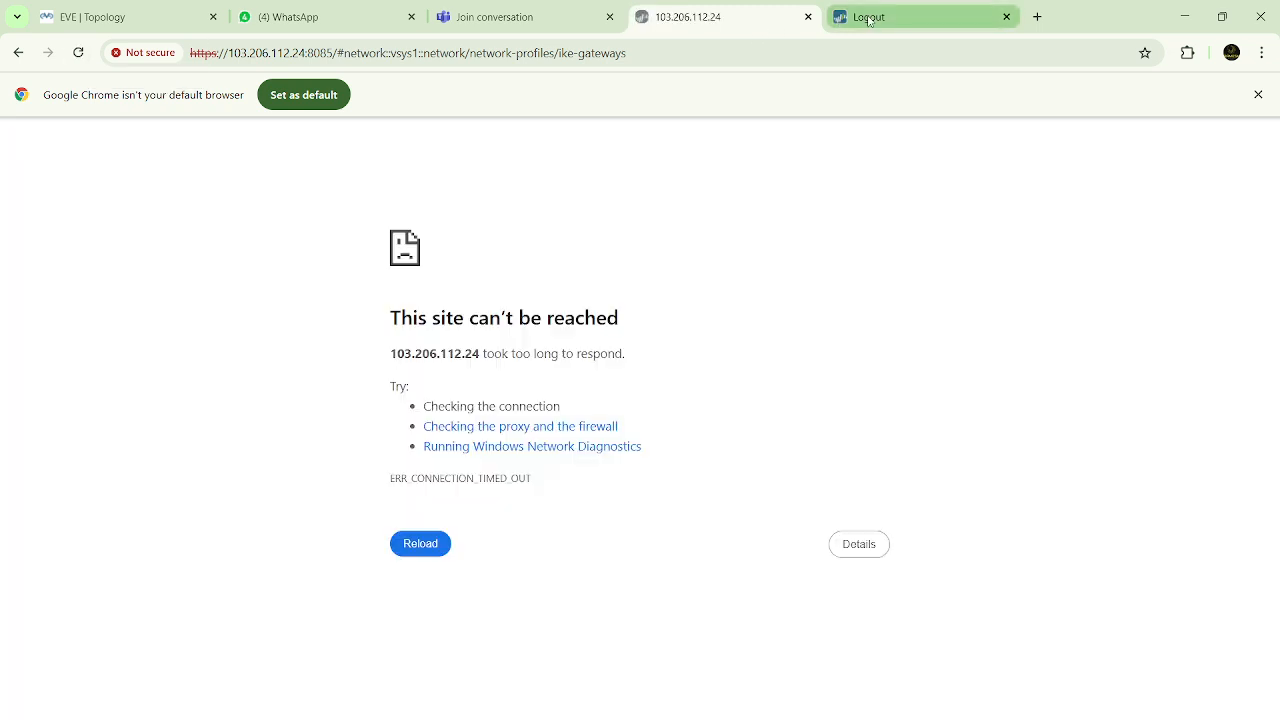
mouse_move(868, 20)
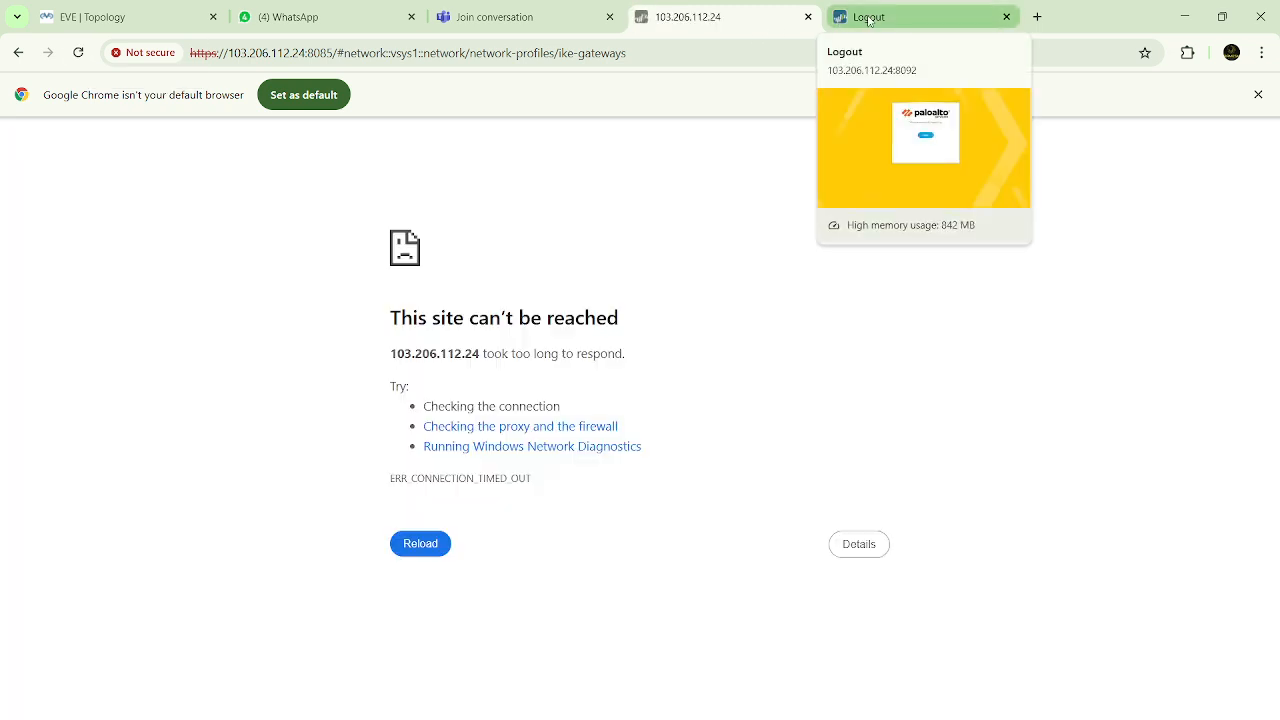
click(131, 22)
click(78, 52)
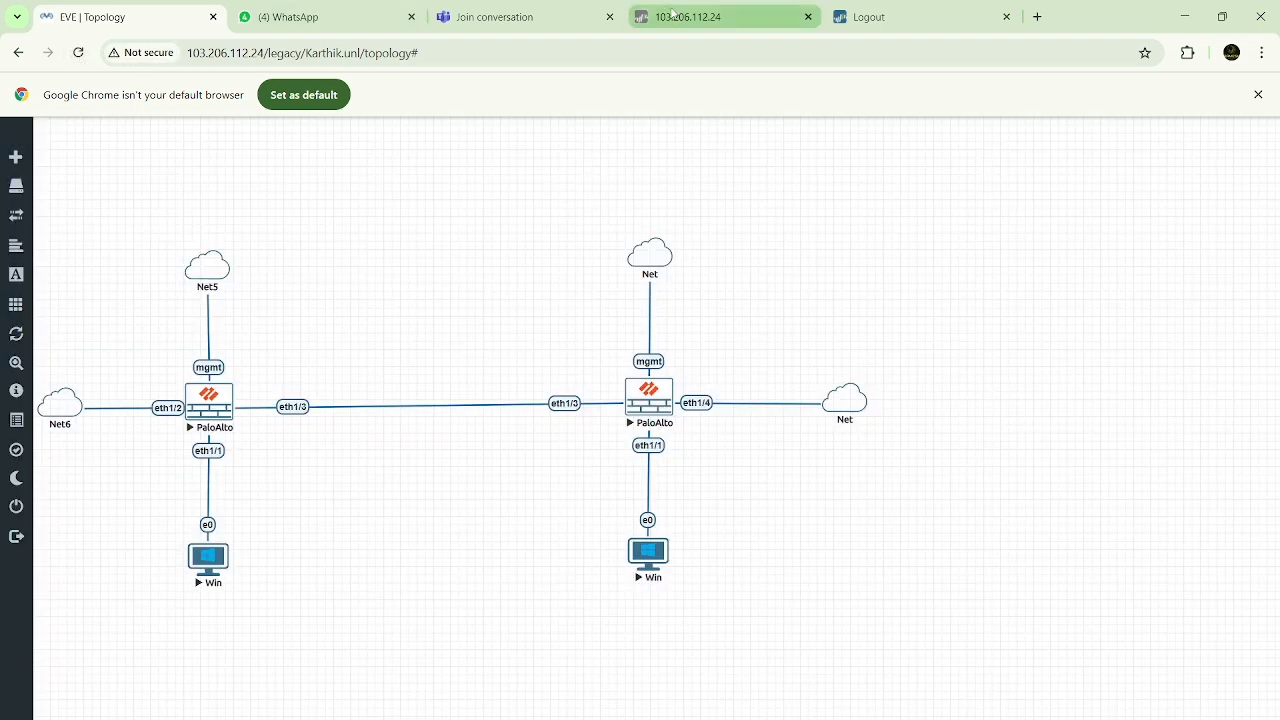
click(672, 16)
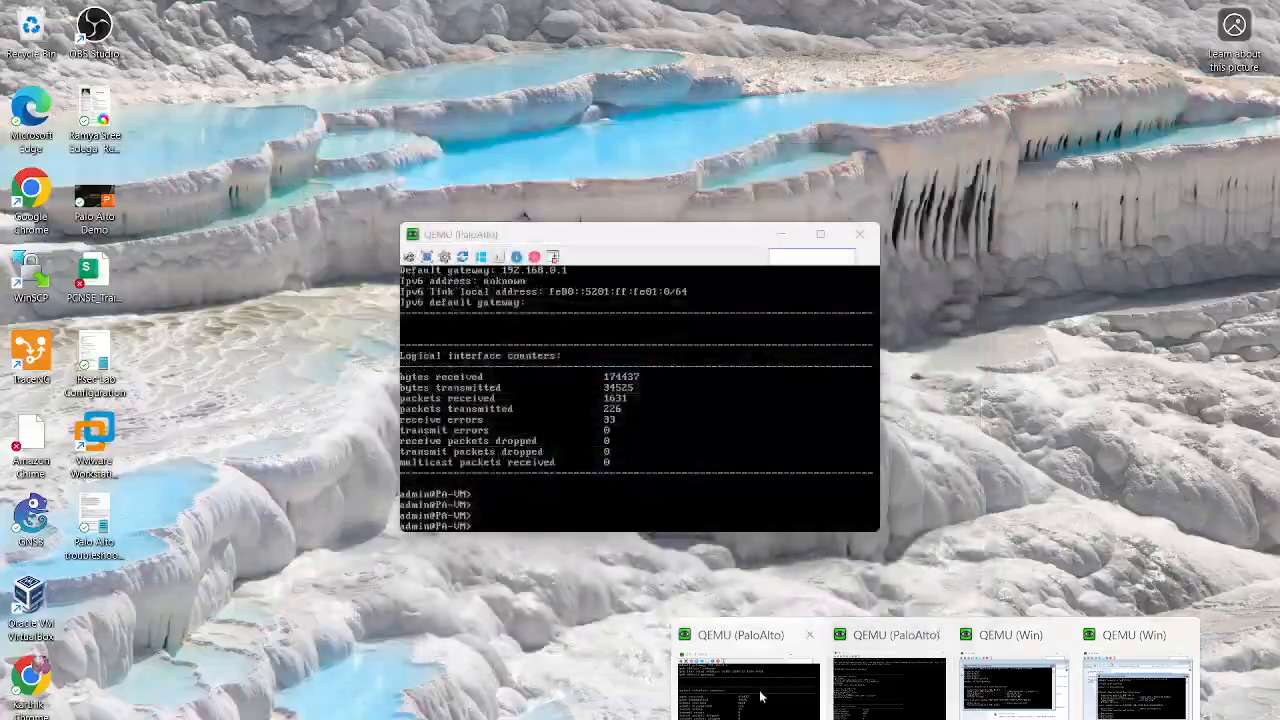
Run show interface management in the first firewall's console to check its management IP address
click(762, 690)
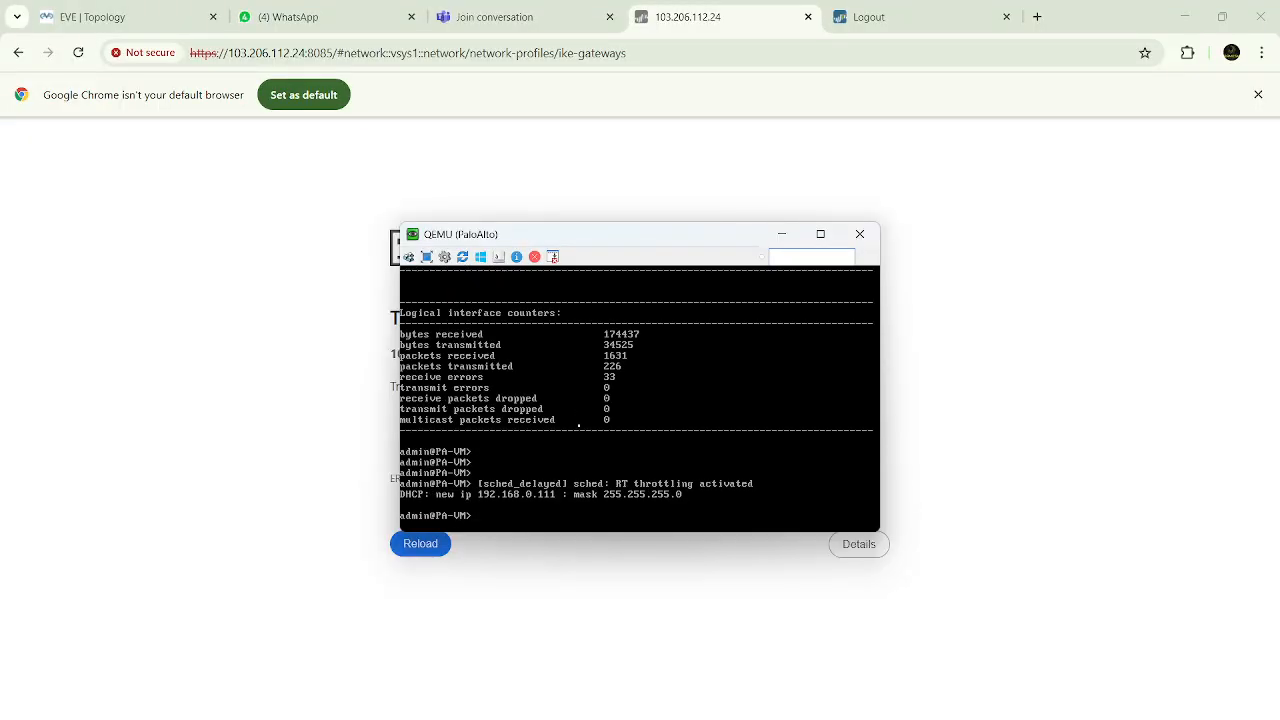
key(Return)
key(Return)
key(Return)
key(Return)
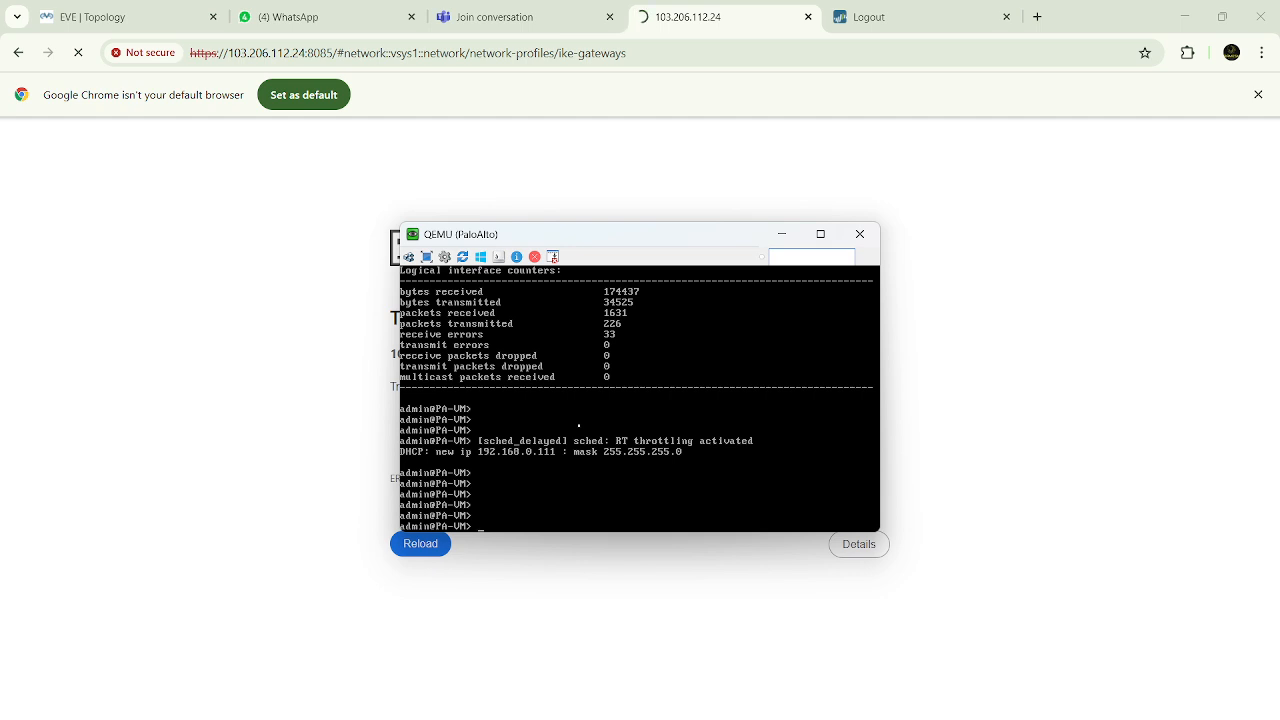
text(show interface management)
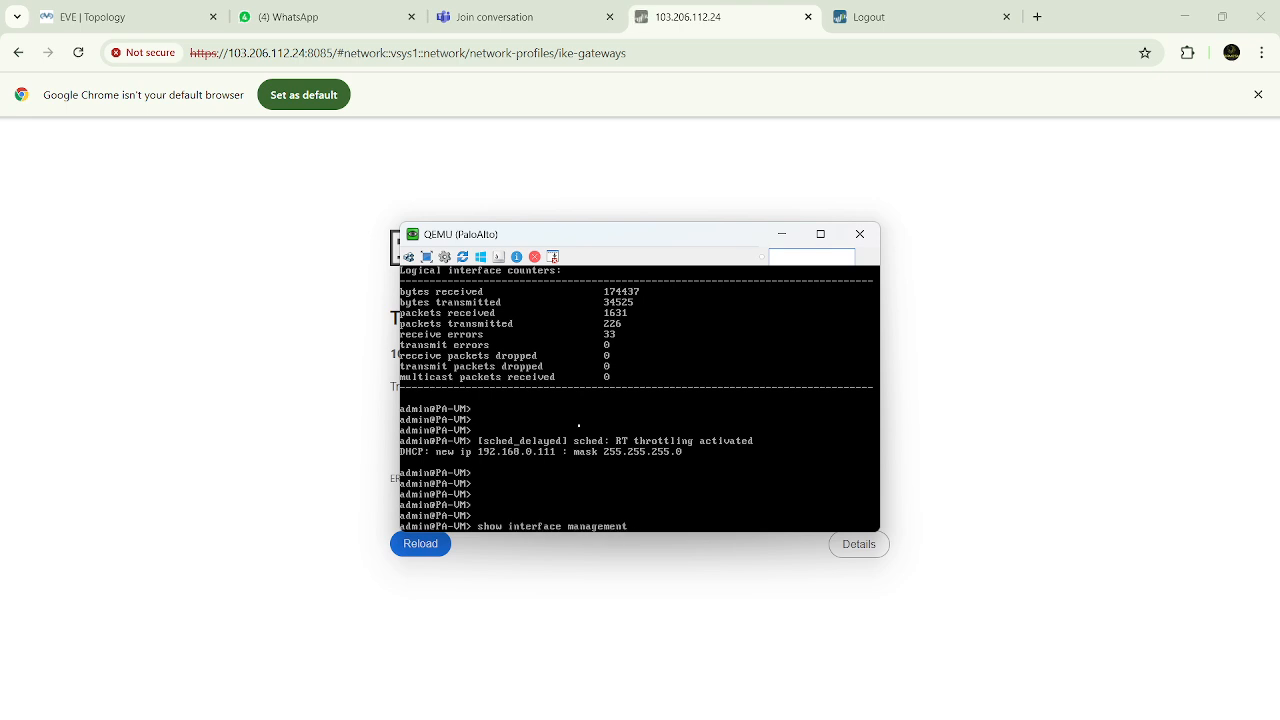
key(Return)
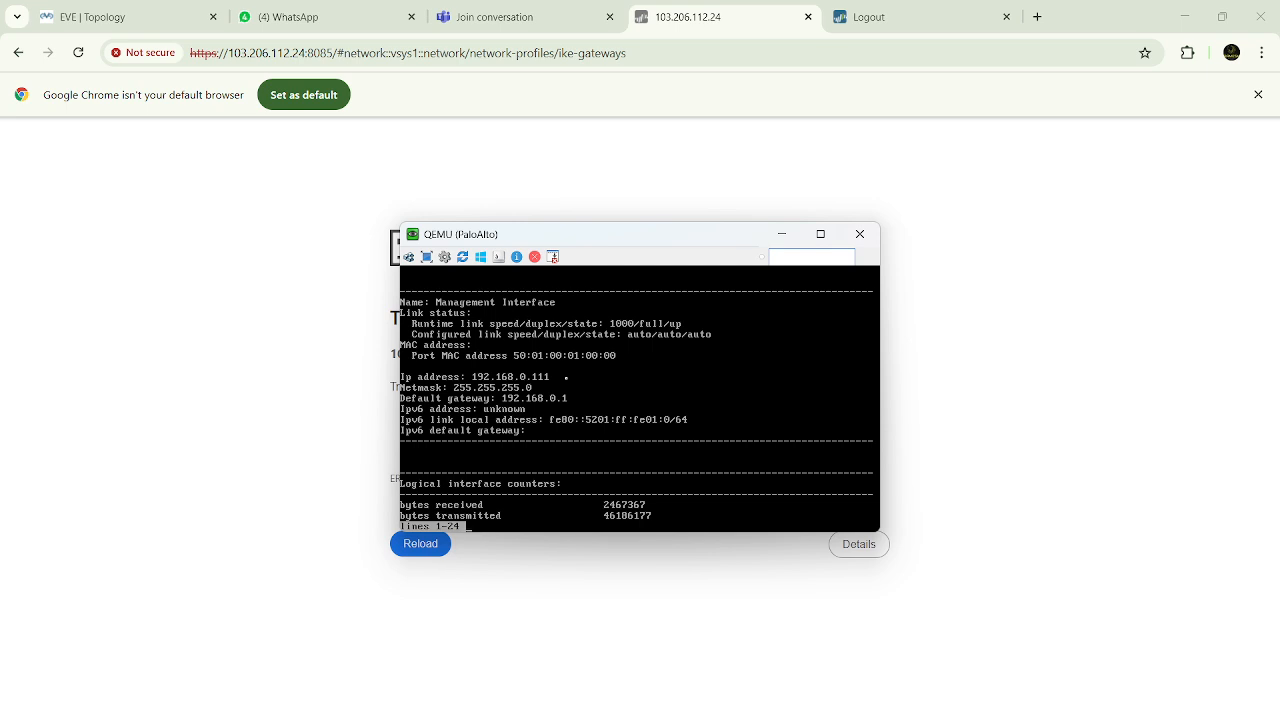
Log back in to the second firewall's web interface as admin with the account password
click(950, 20)
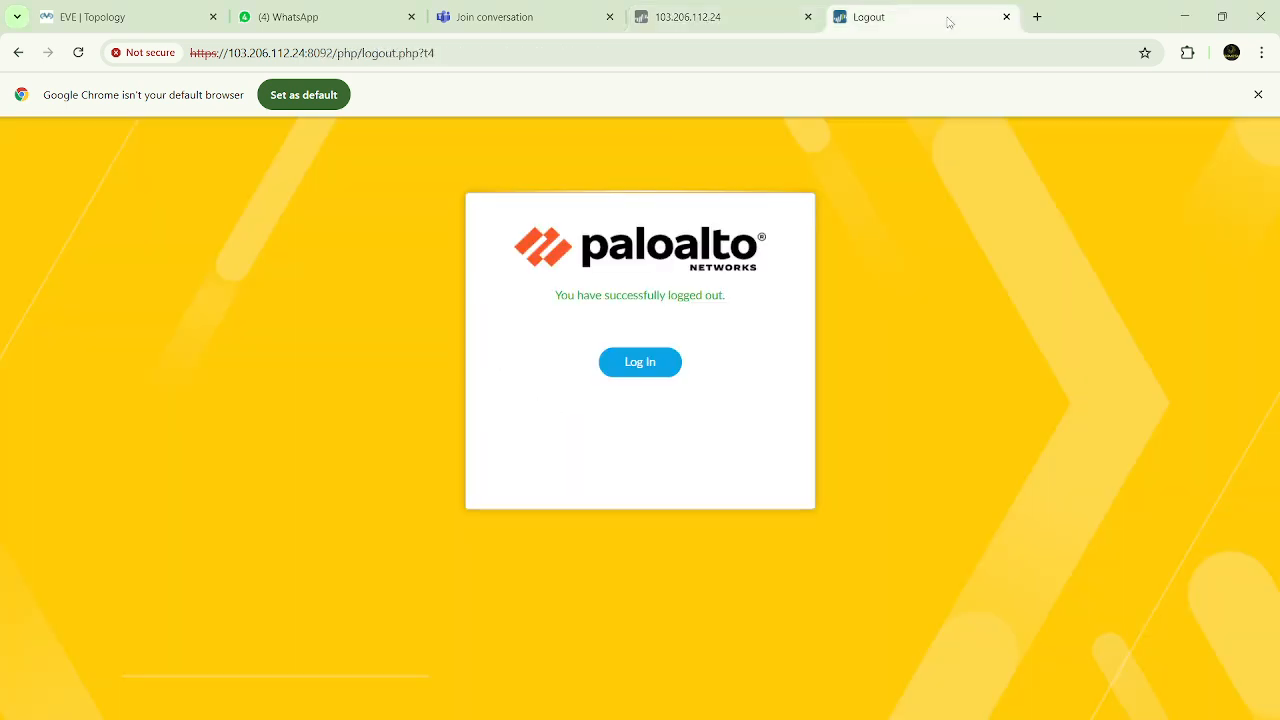
click(651, 363)
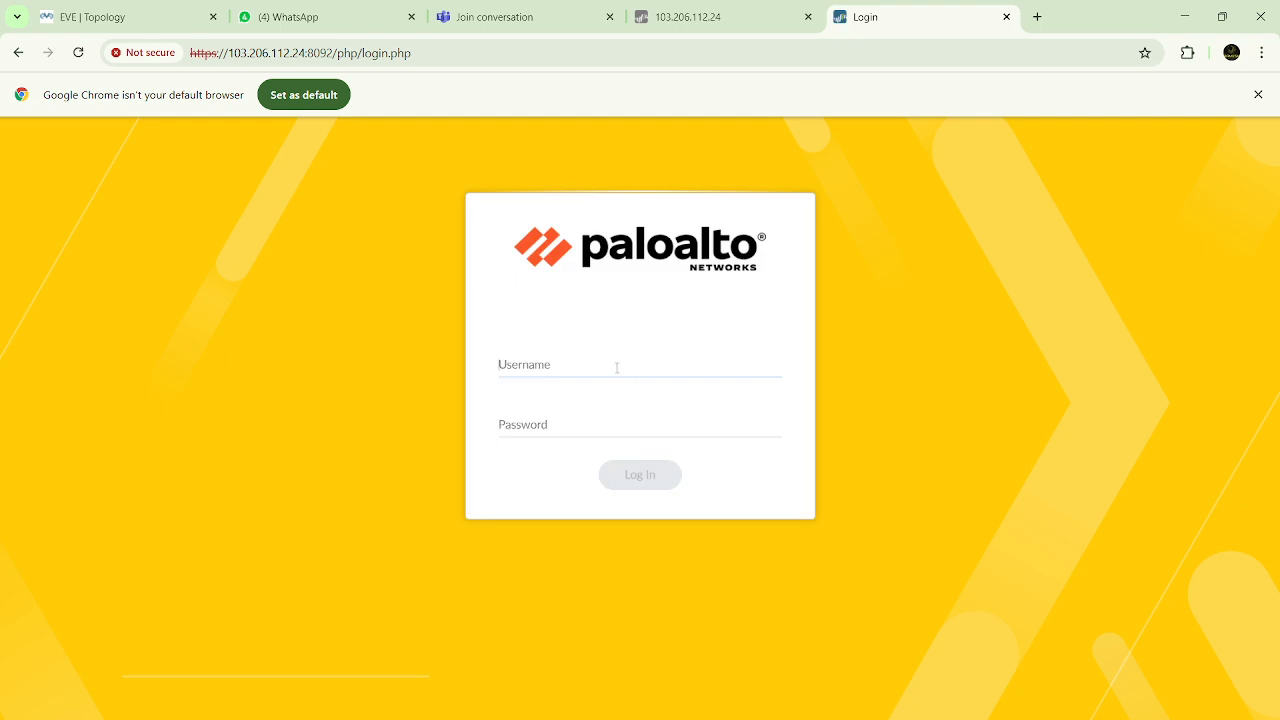
click(617, 368)
text(admin)
key(Tab)
text(a•••••••••)
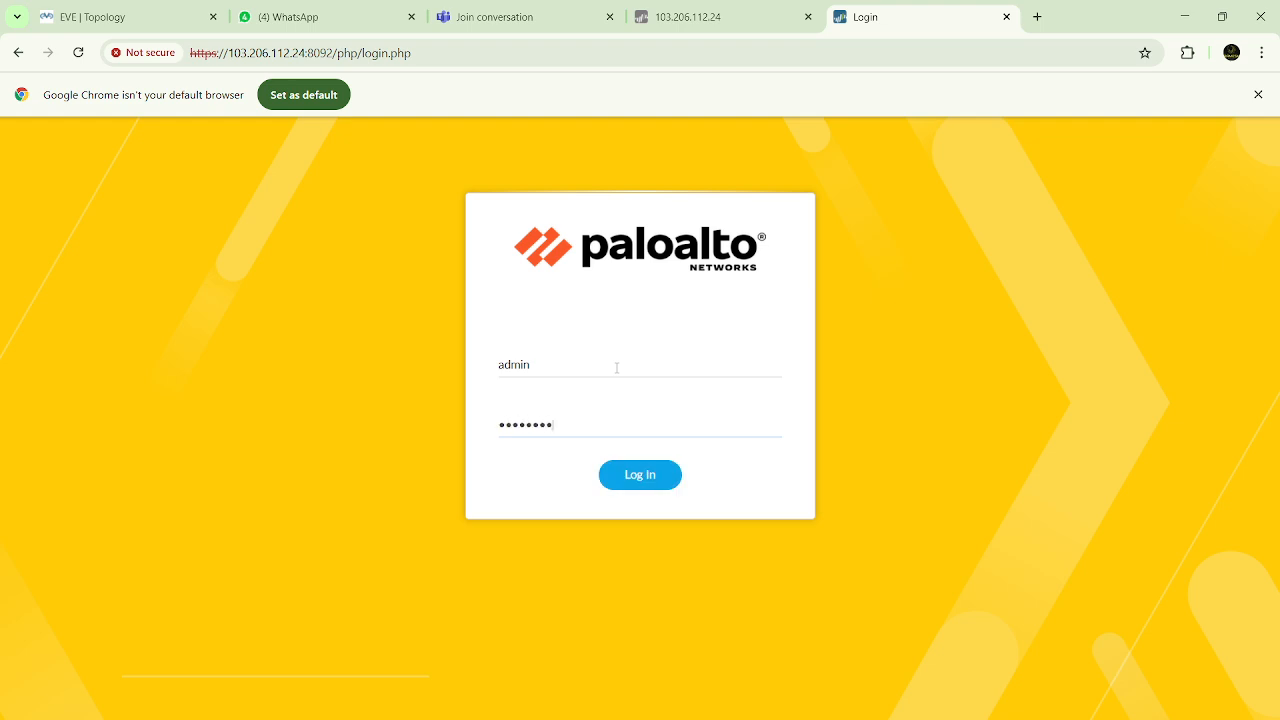
text(••)
key(Return)
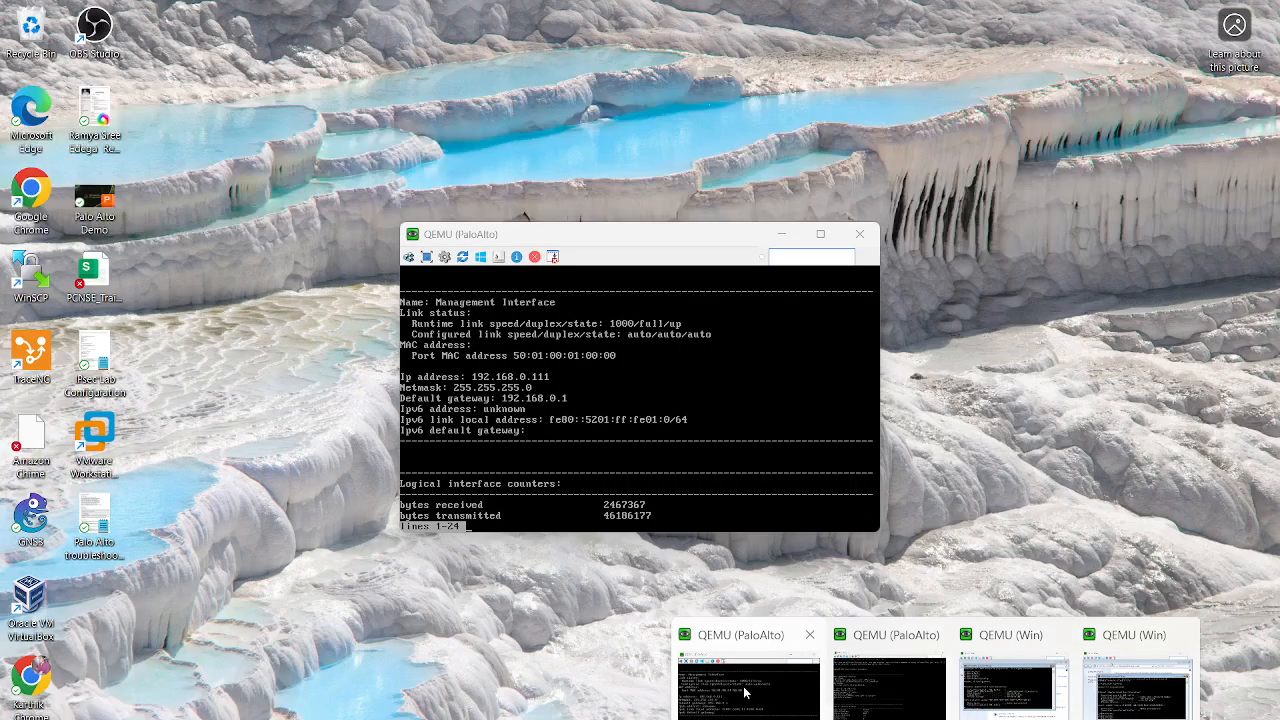
Page through the rest of the management interface output in the first firewall's console and minimize the console
click(880, 690)
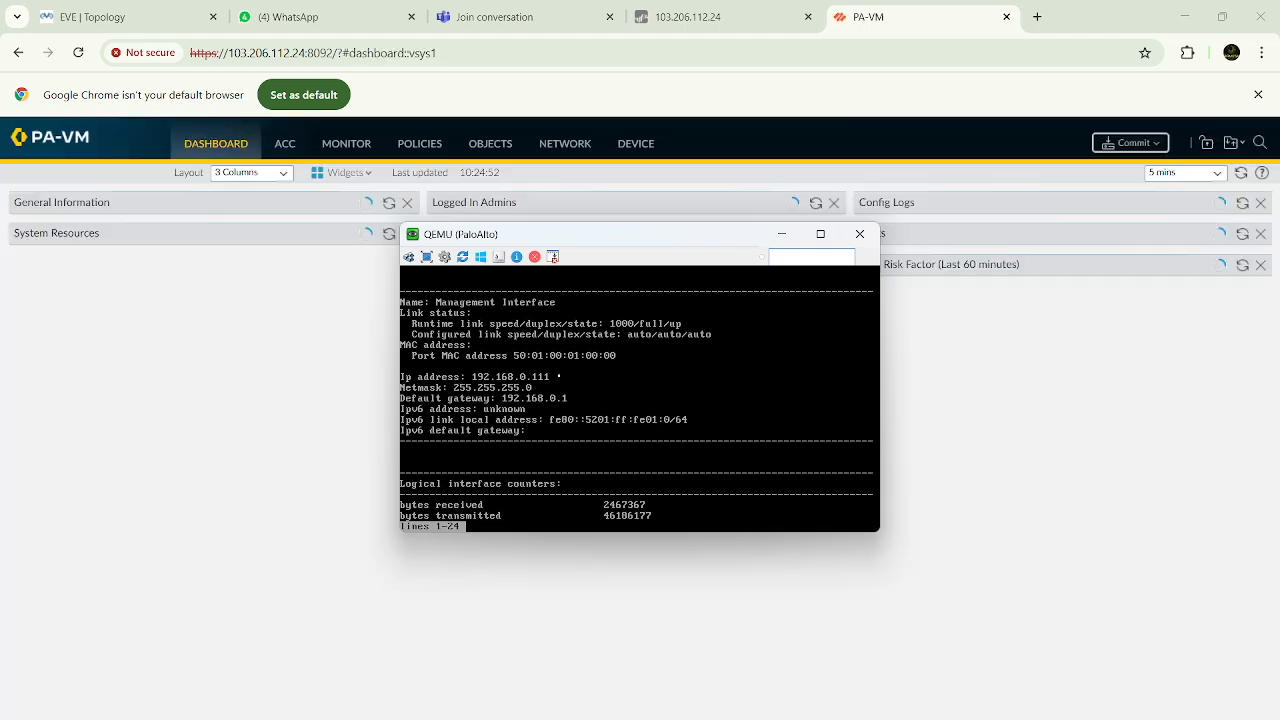
key(space)
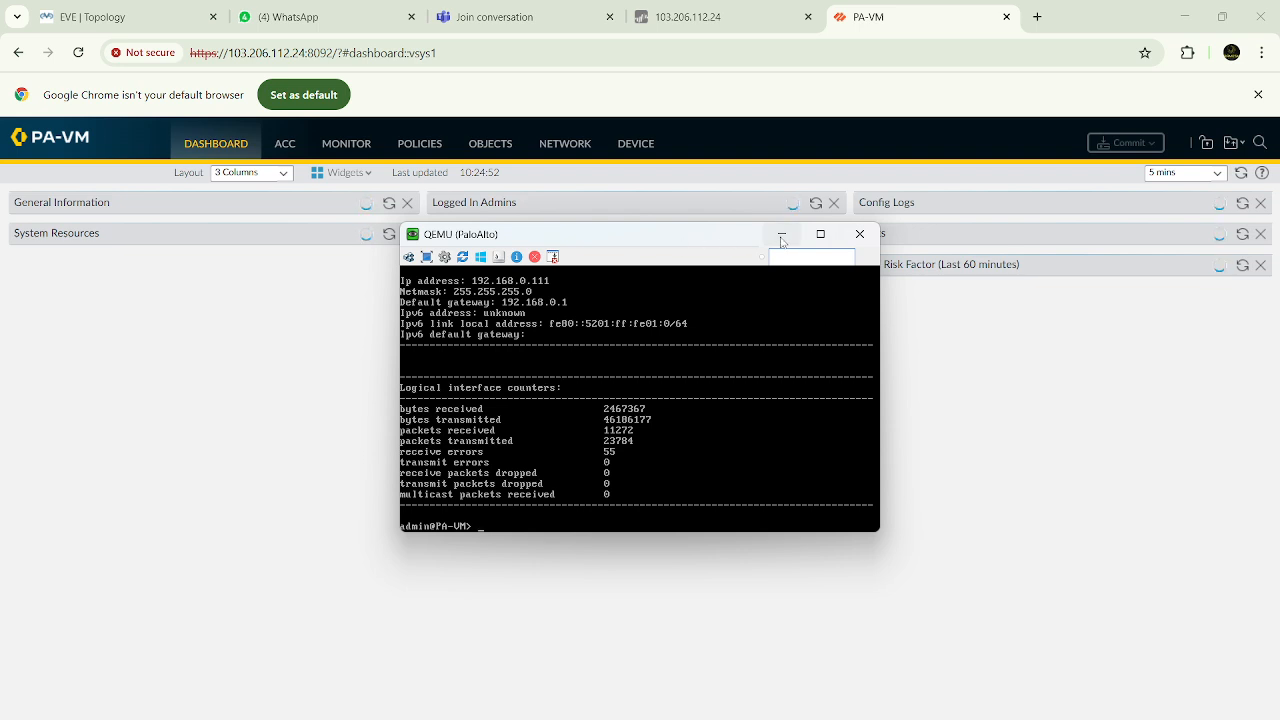
click(781, 234)
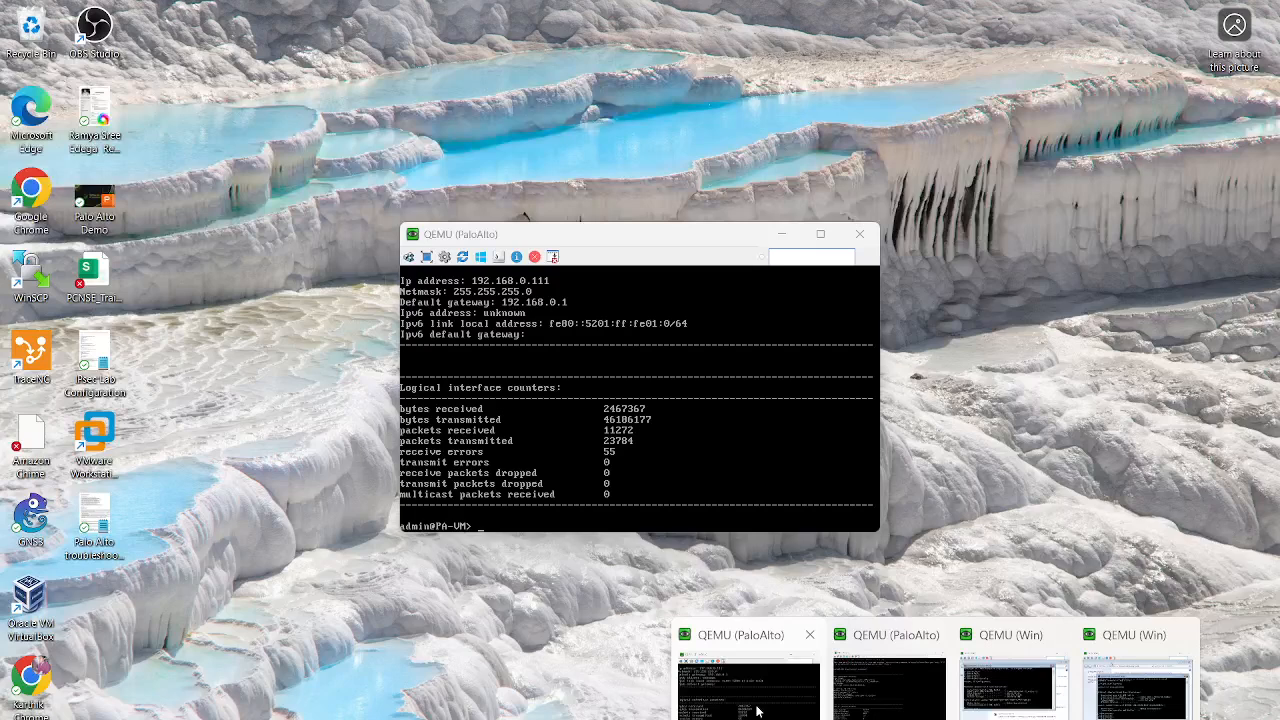
Run show jobs all in the first firewall's console to check the status of its commit jobs
click(757, 711)
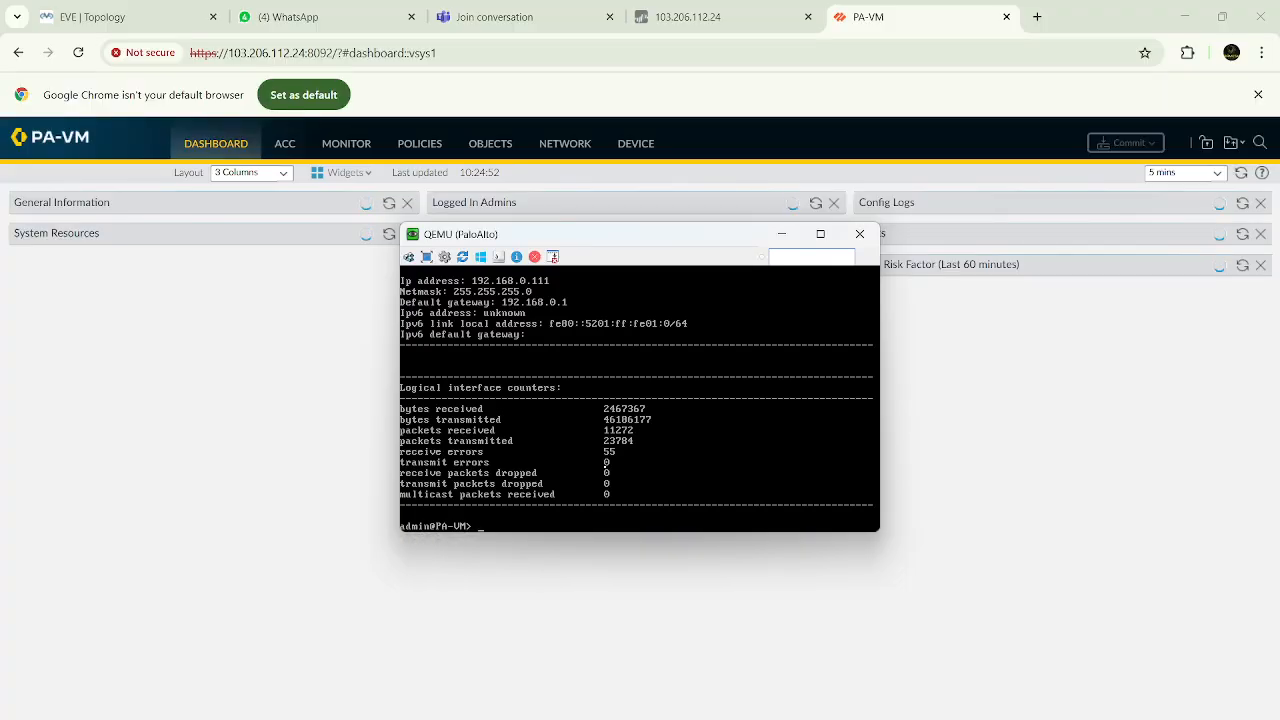
key(Return)
key(Return)
key(Return)
key(Return)
key(Return)
text(show )
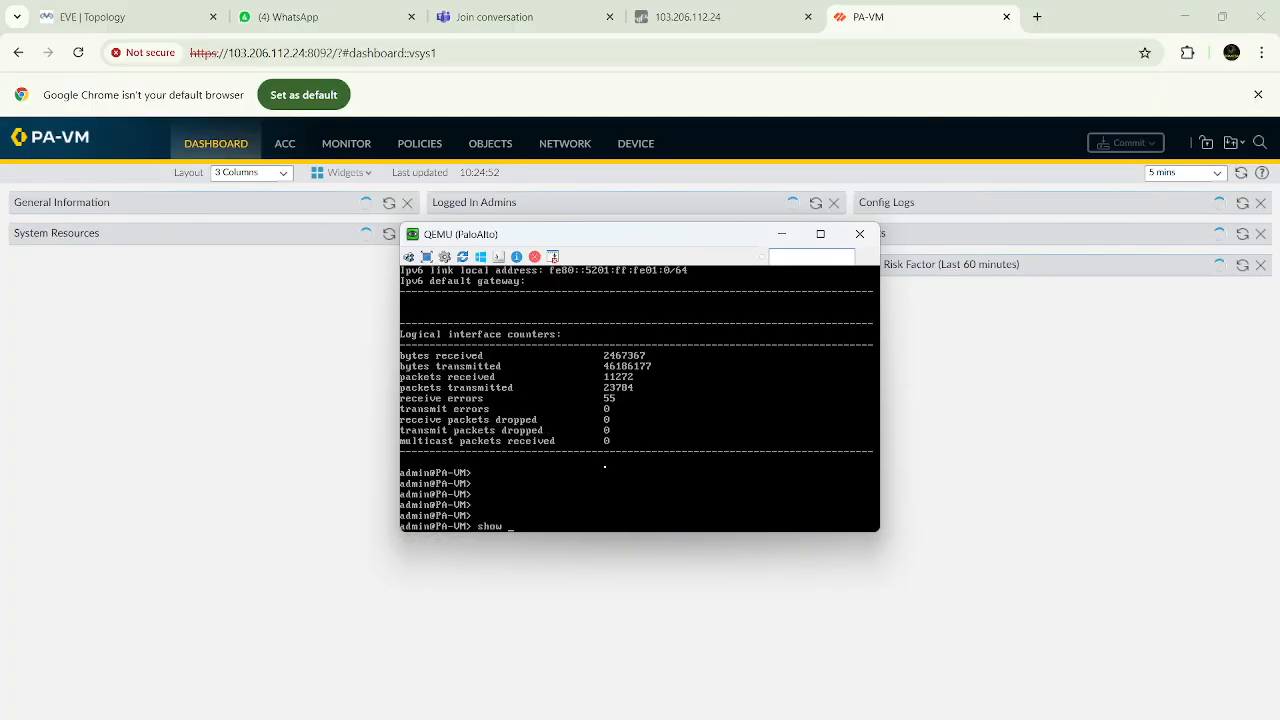
text(jobs)
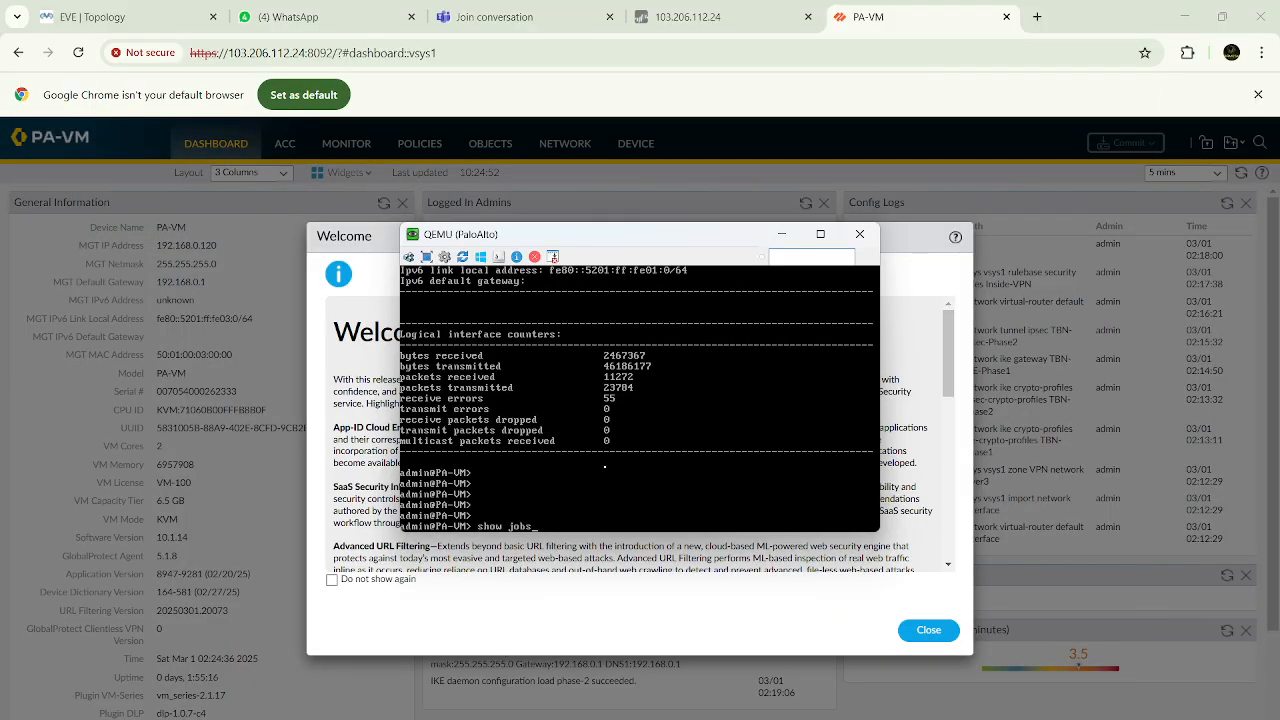
text( all)
key(Return)
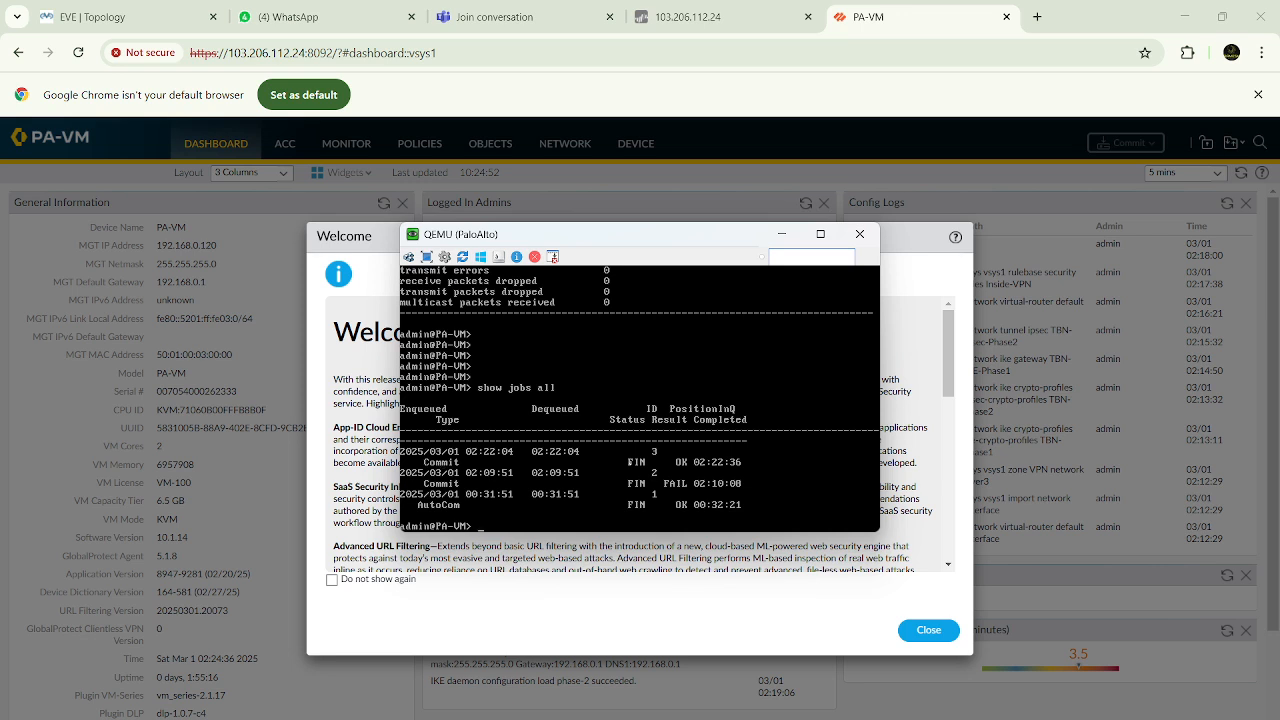
key(Return)
key(Return)
key(Return)
key(Return)
key(Return)
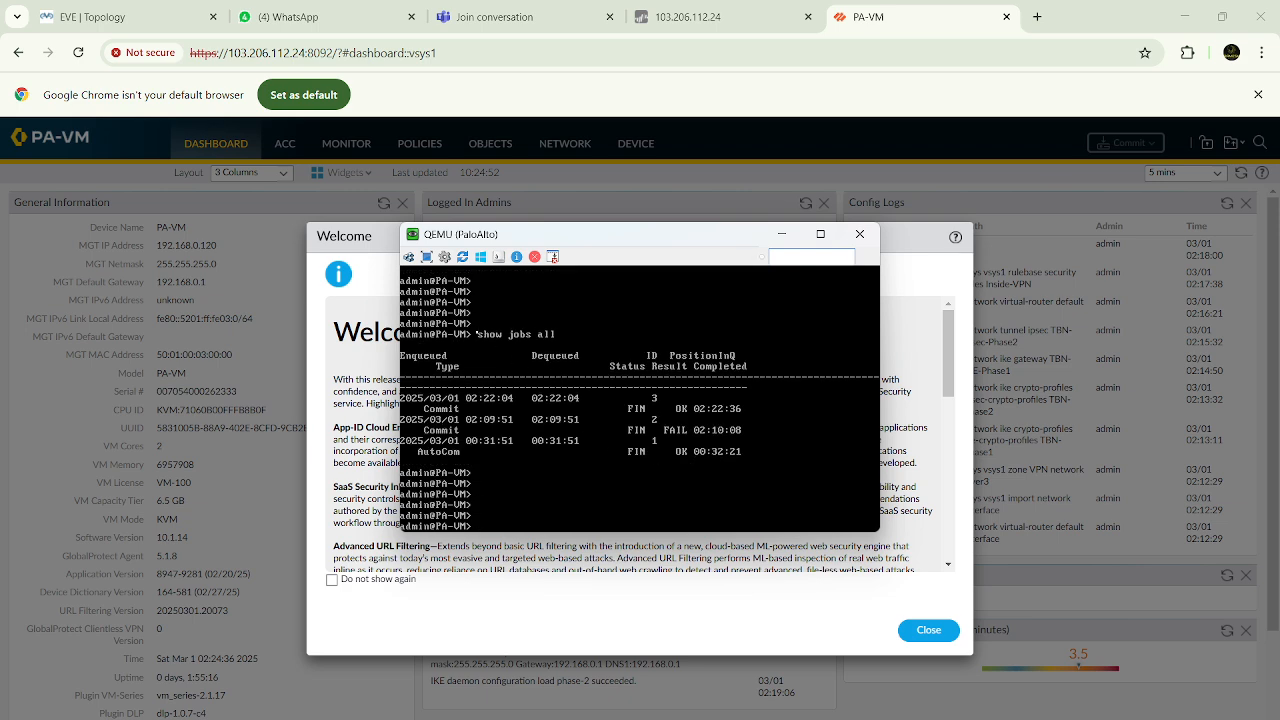
click(781, 233)
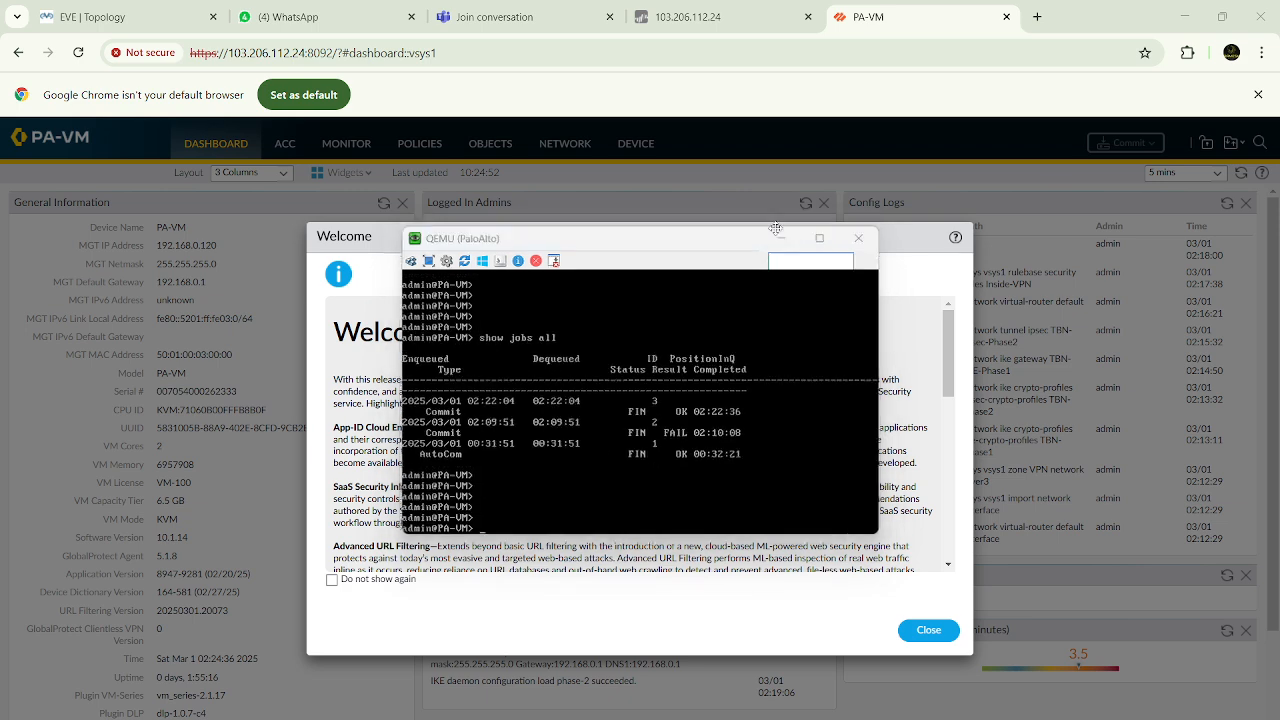
Dismiss the second firewall's welcome message and open its IPSec tunnels list to check the tunnel status
click(925, 633)
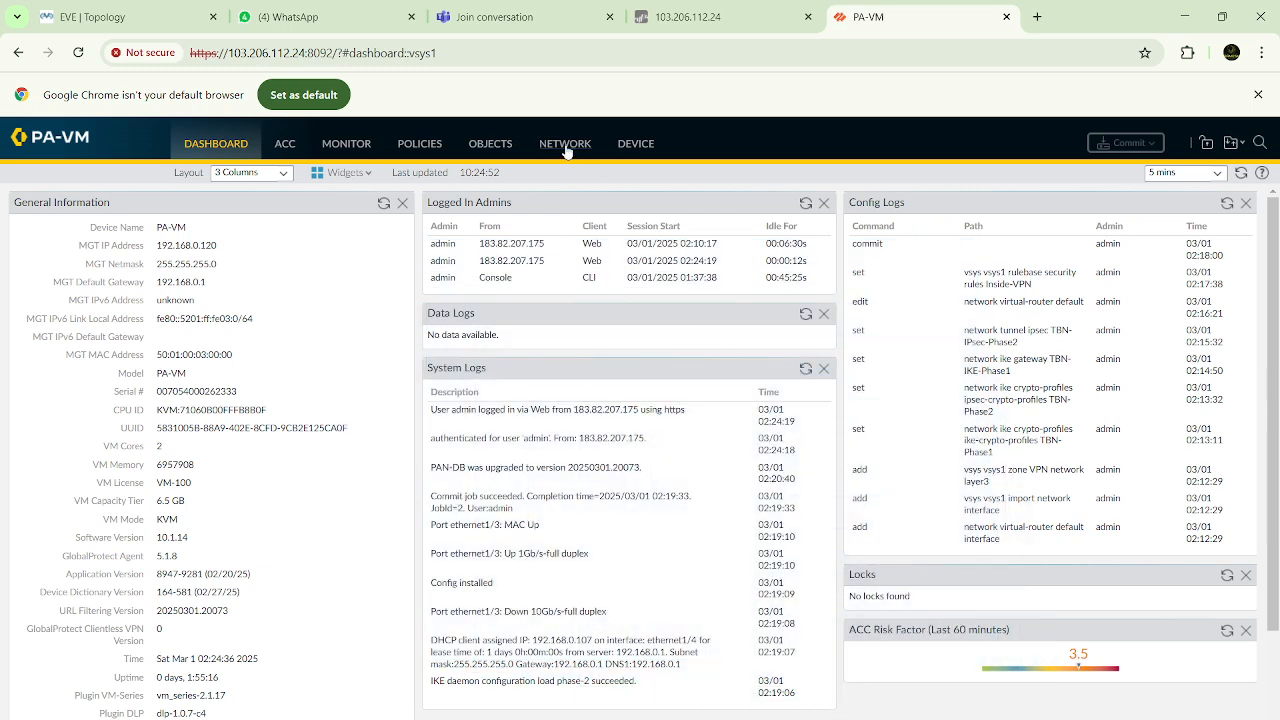
click(565, 150)
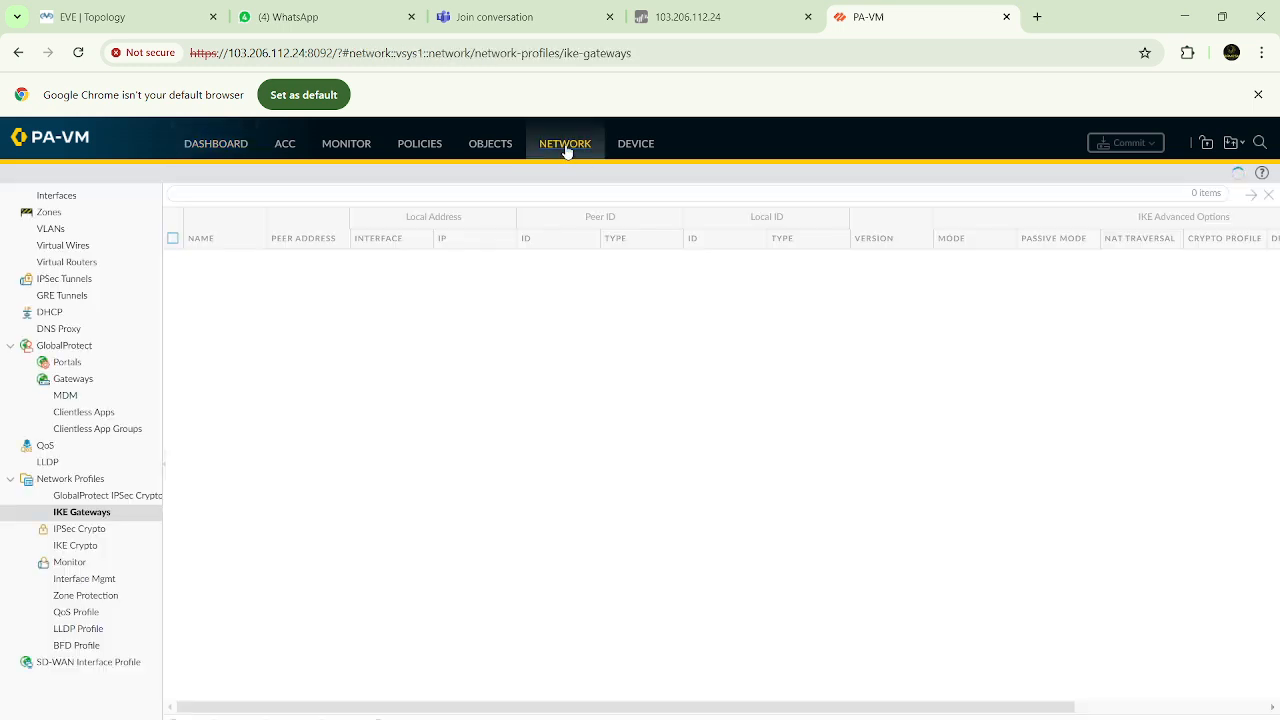
click(78, 281)
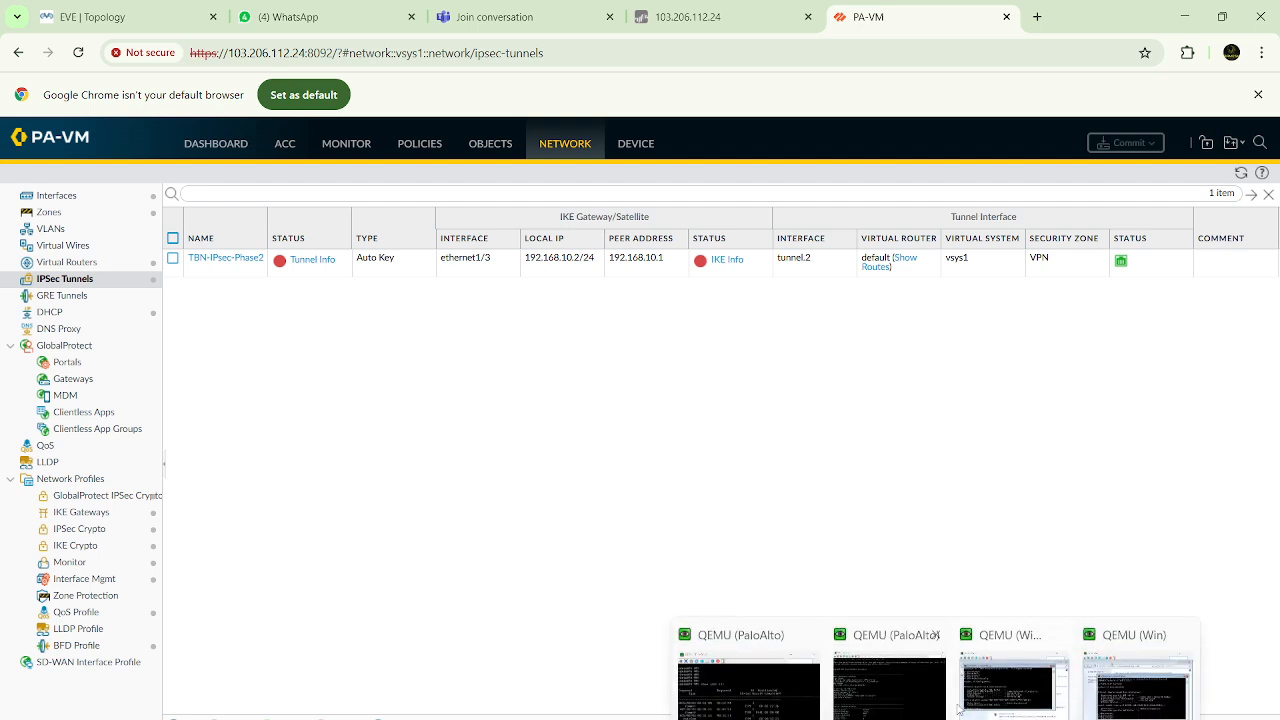
Ping 30.30.30.2 from the command prompt of the Windows host at 10.10.10.10, checking the lab topology before sending it
click(995, 675)
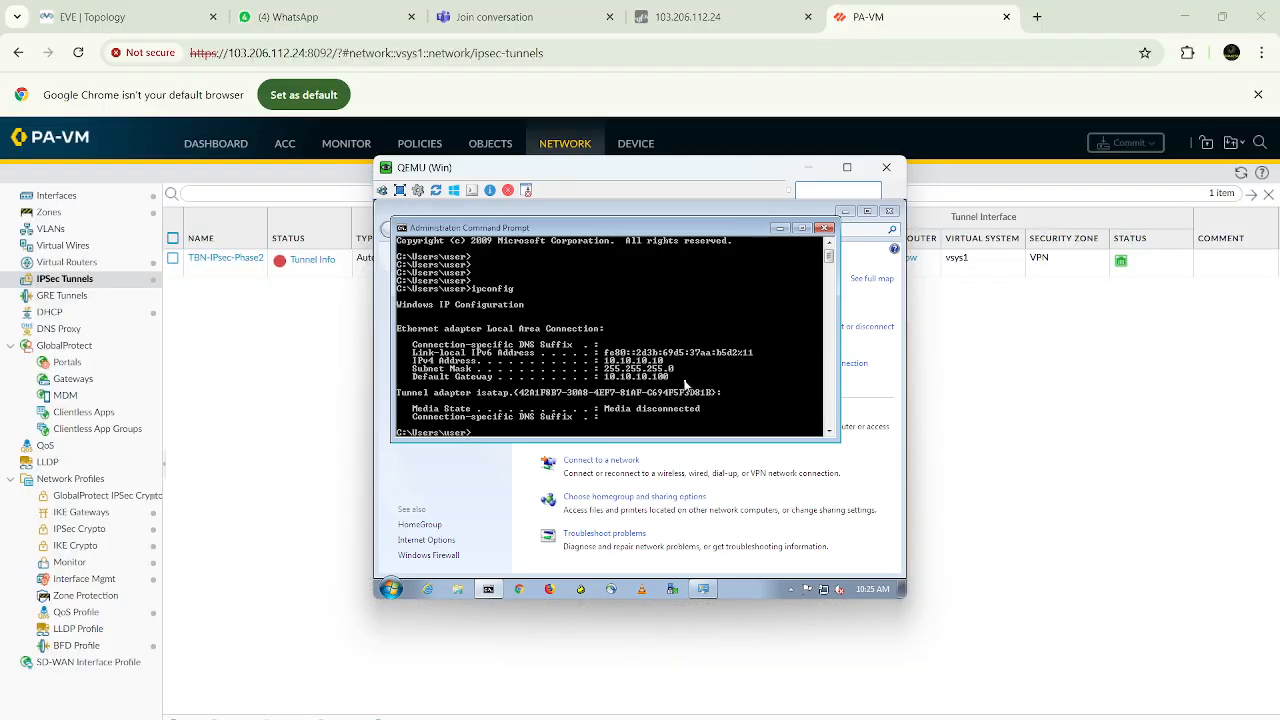
key(Return)
key(Return)
key(Return)
key(Return)
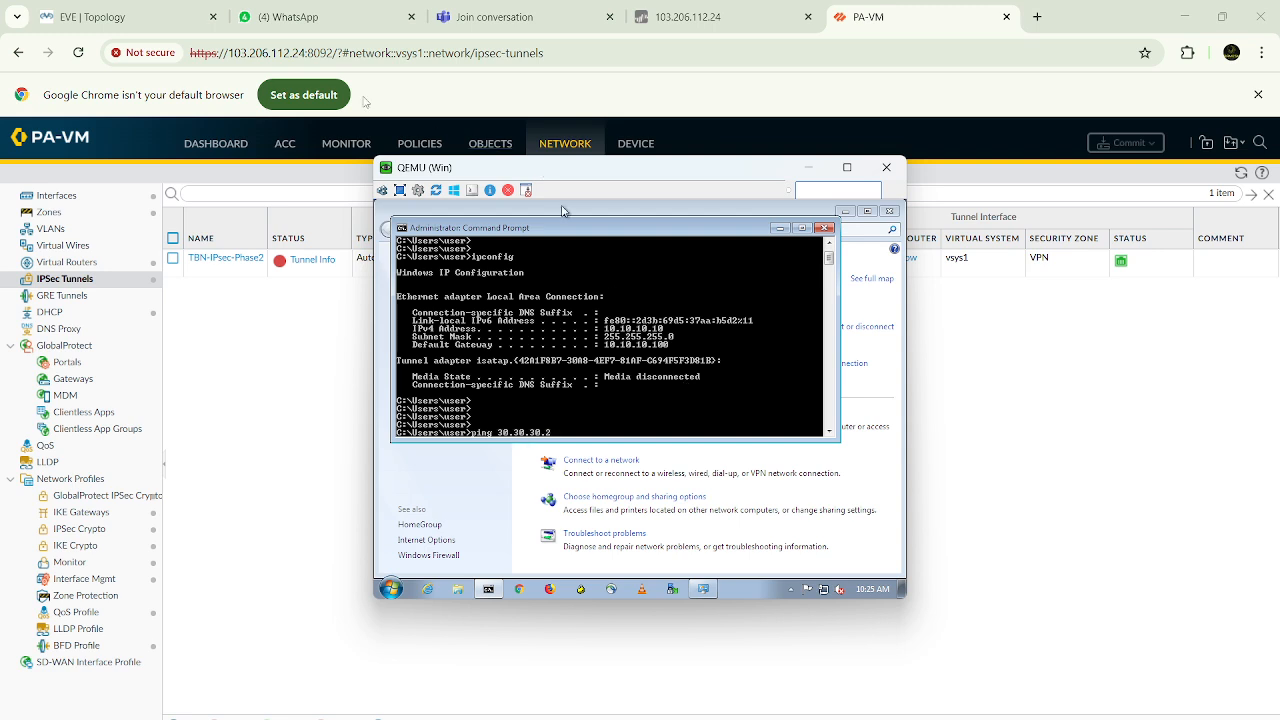
click(95, 17)
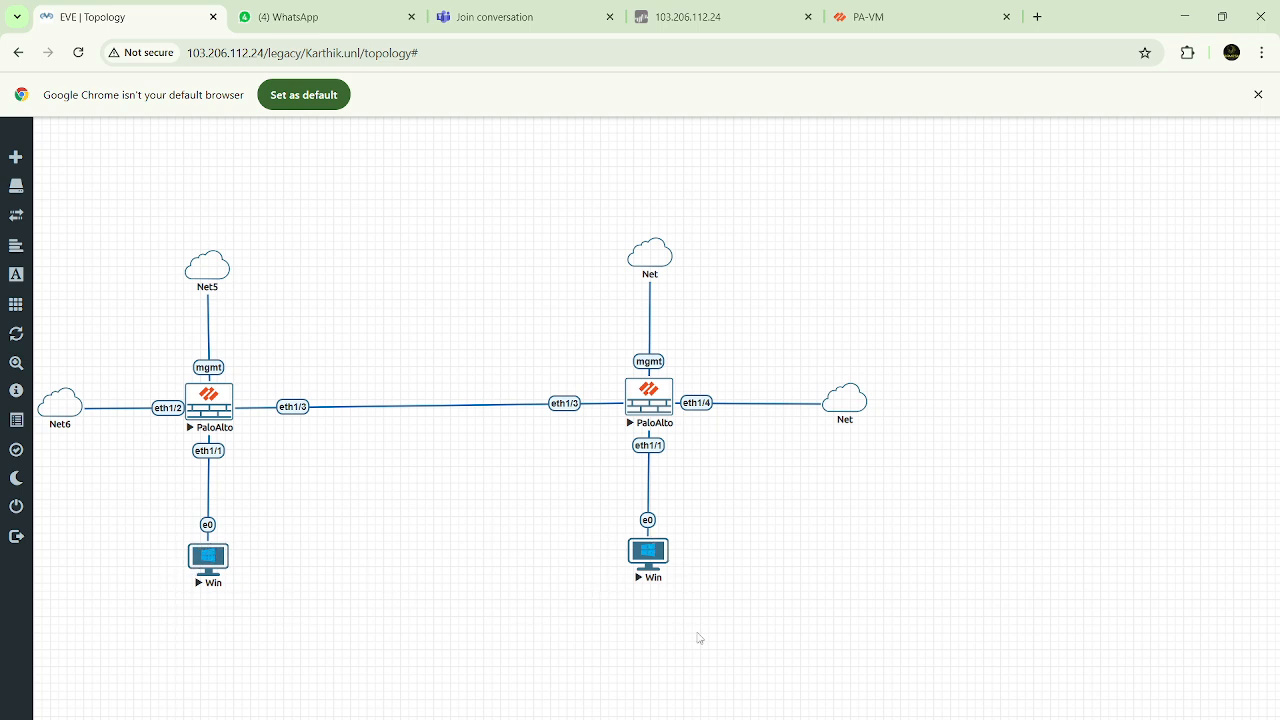
mouse_move(935, 712)
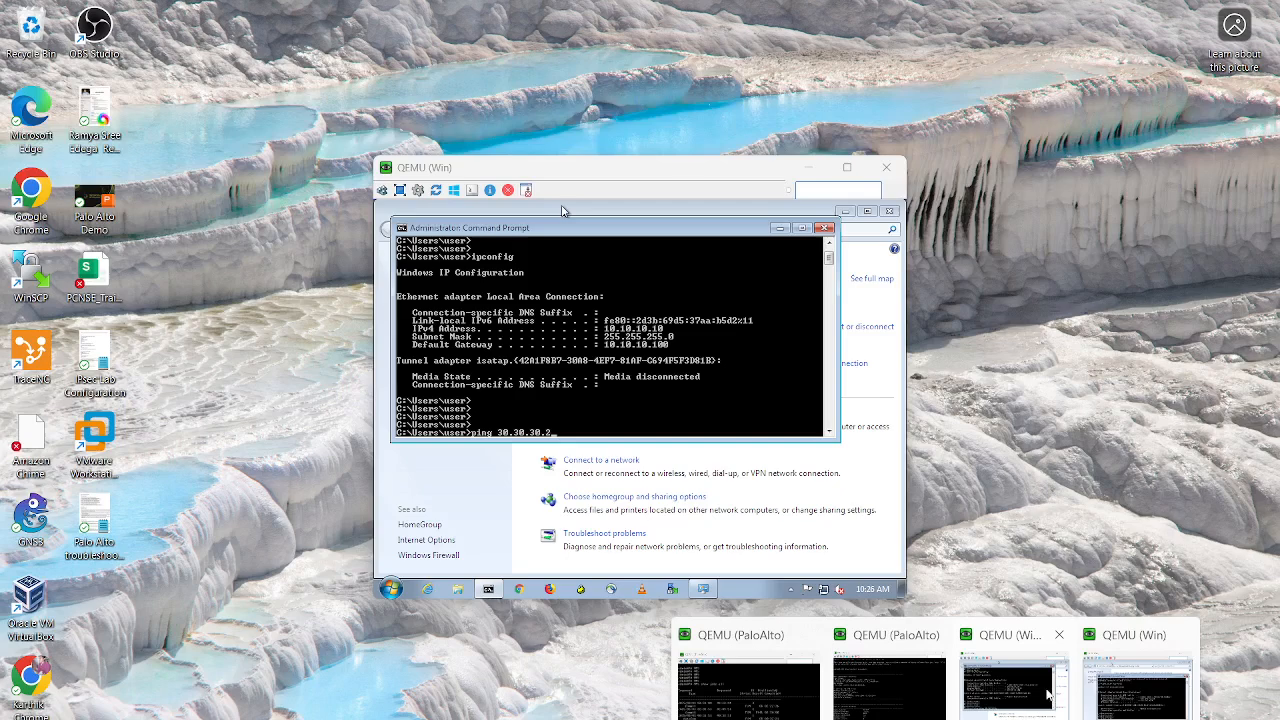
click(1016, 688)
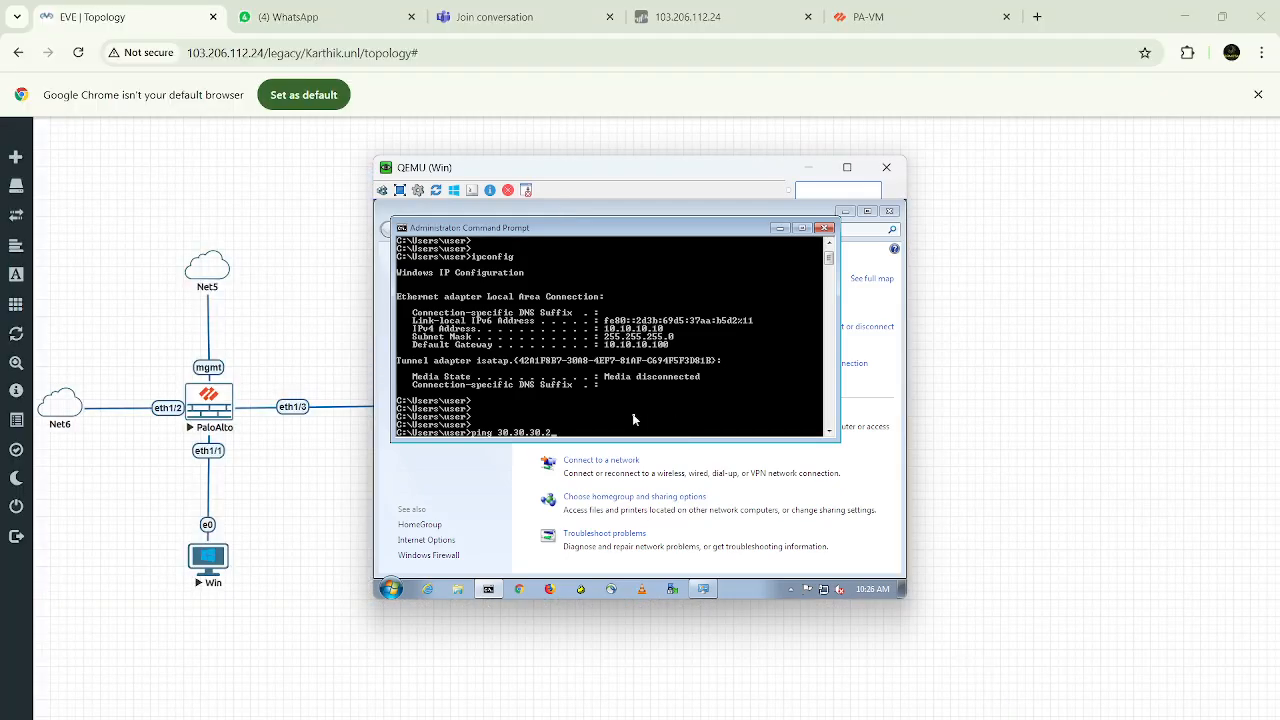
key(Return)
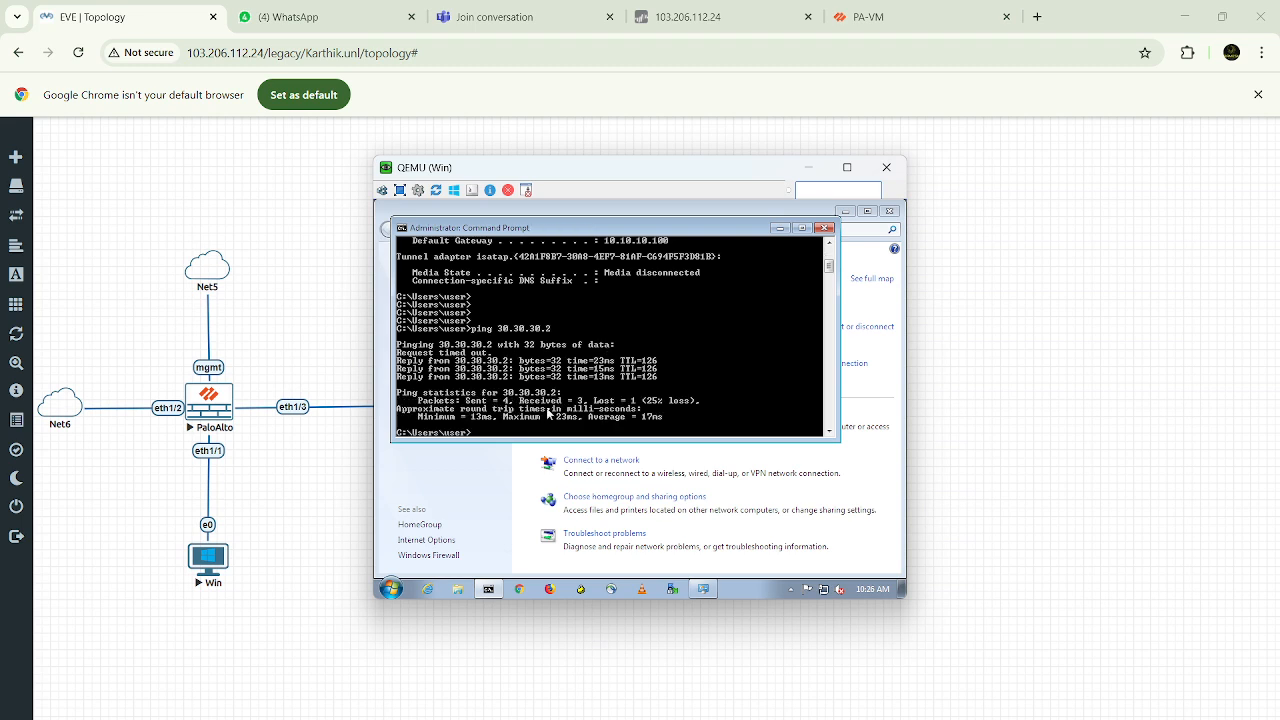
Repeat the ping to 30.30.30.2, and minimize the command prompt, Network and Sharing Center and the Windows host's console
key(Up)
key(Return)
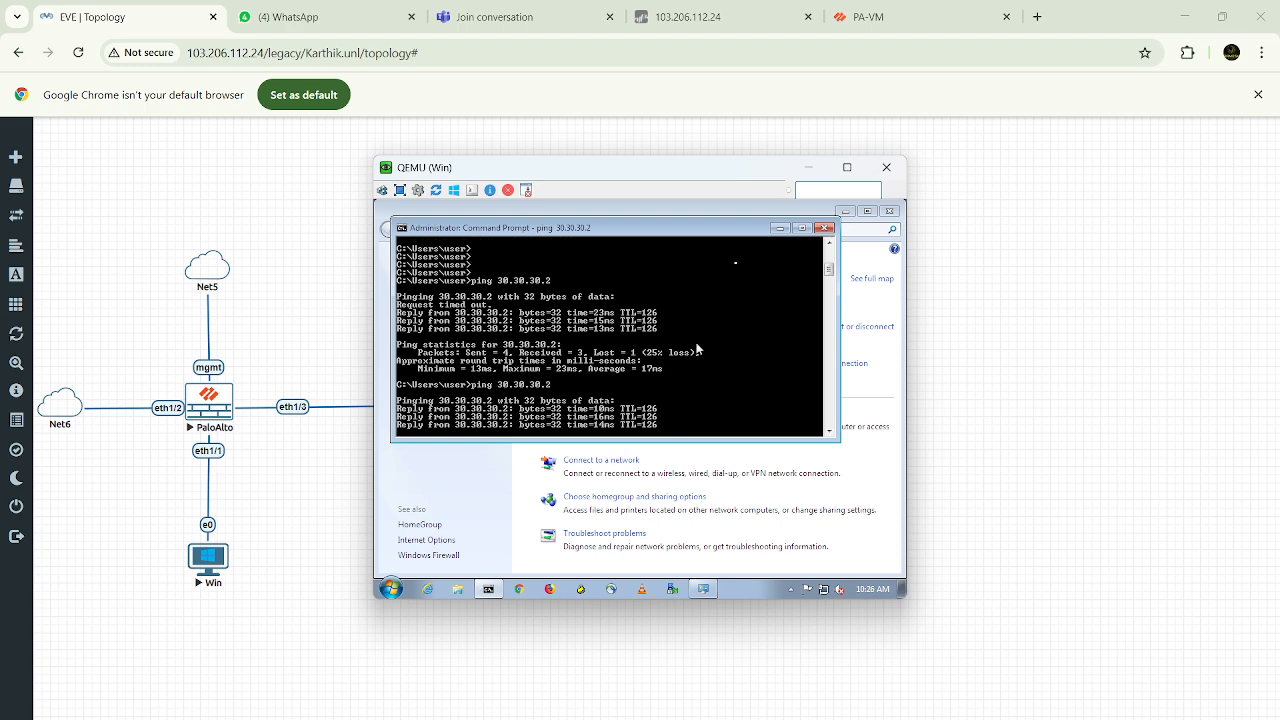
click(780, 229)
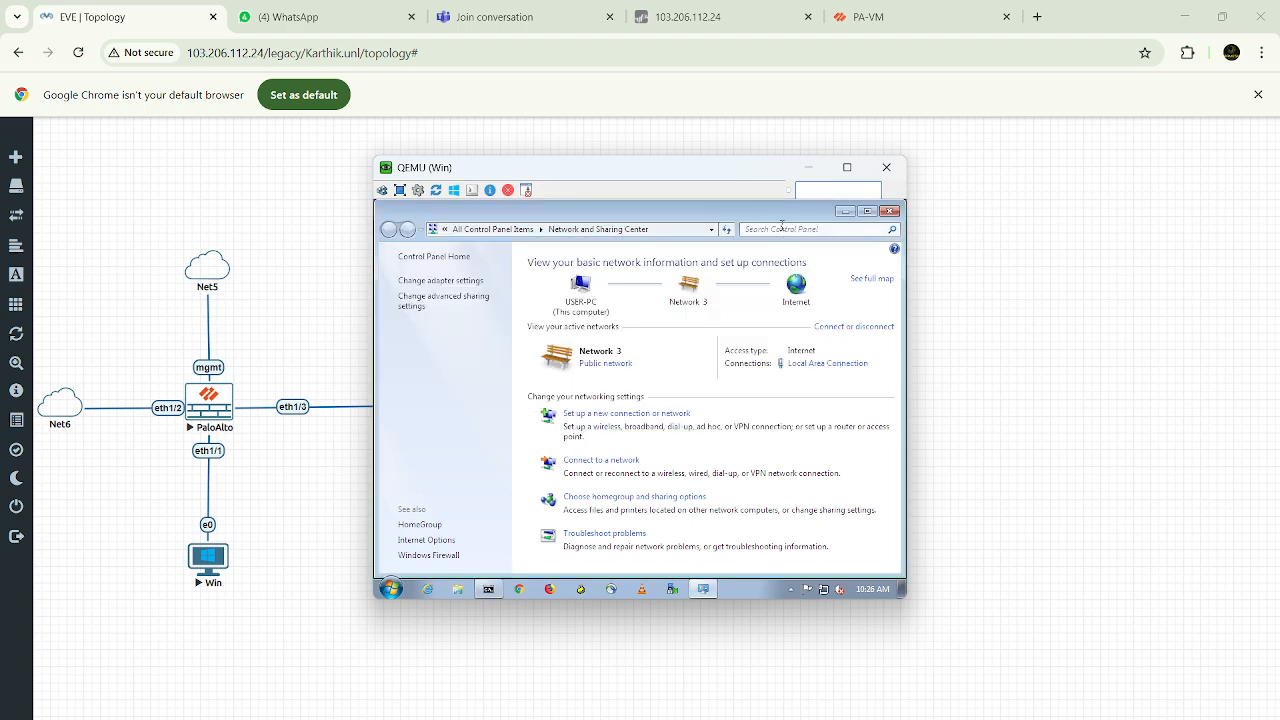
click(845, 212)
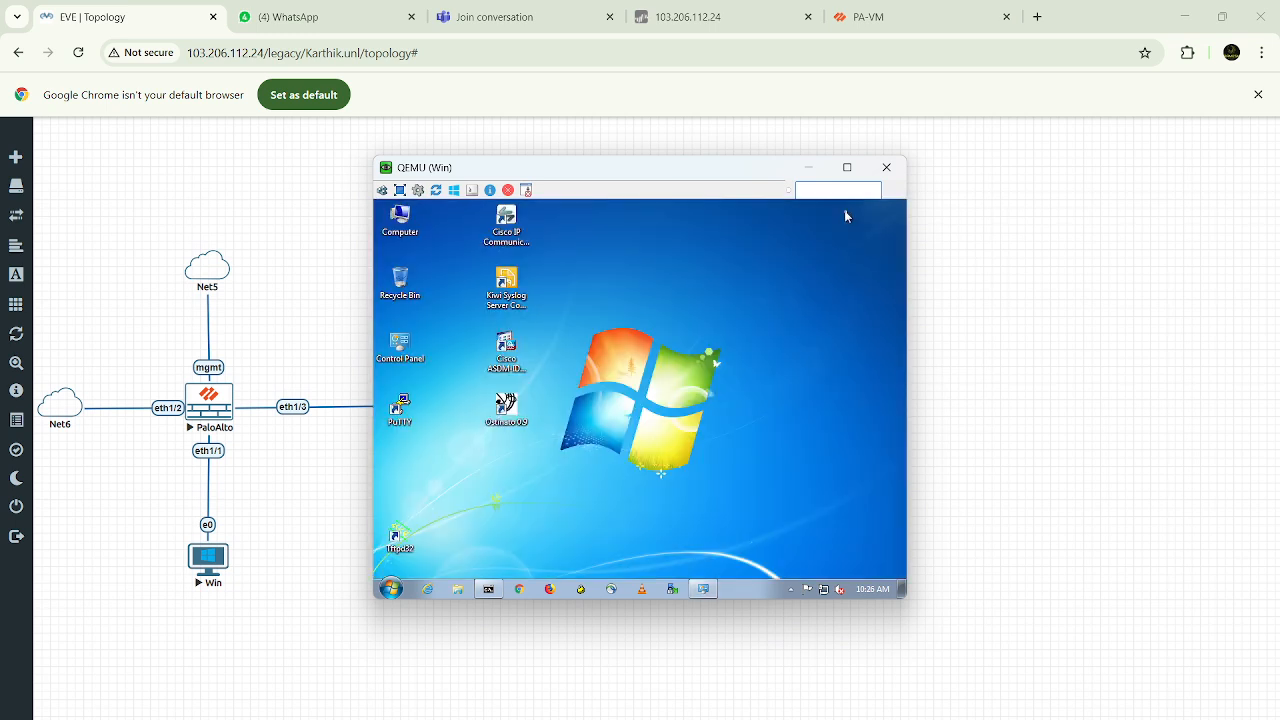
click(808, 168)
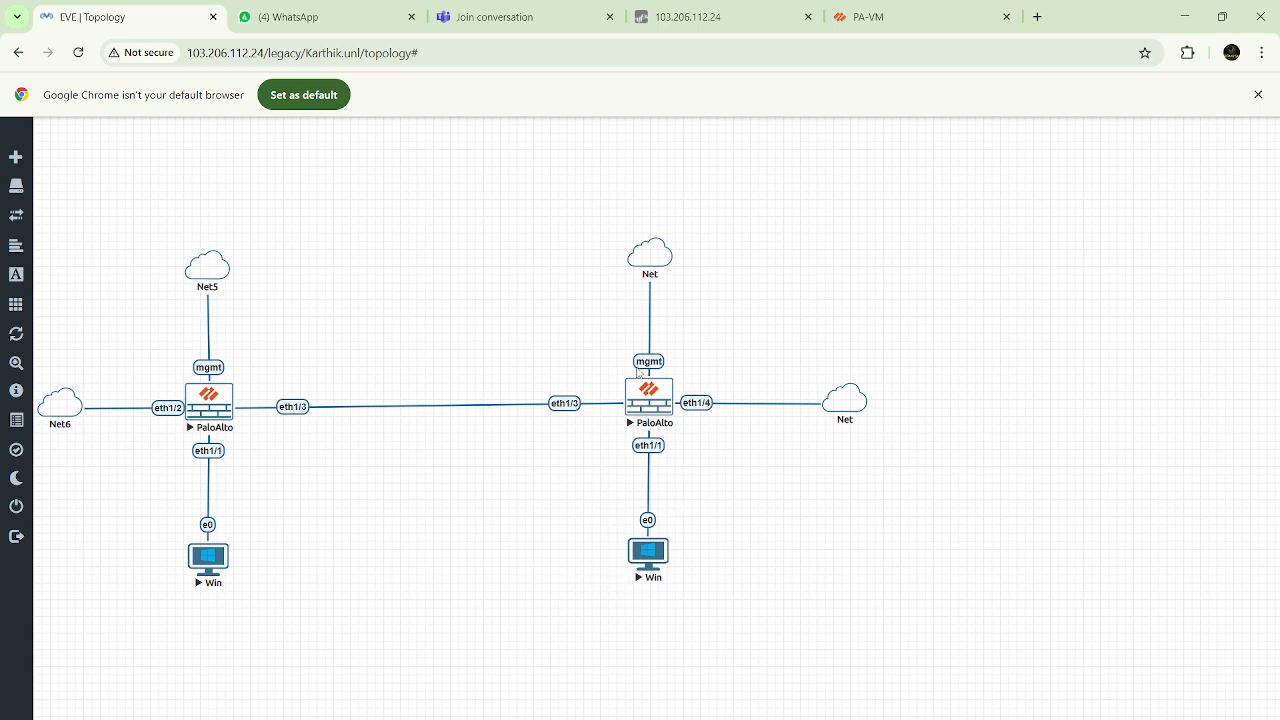
Refresh the second firewall's IPSec tunnels list and review the IKE info of TBN-IKE-Phase1 against the topology
click(905, 20)
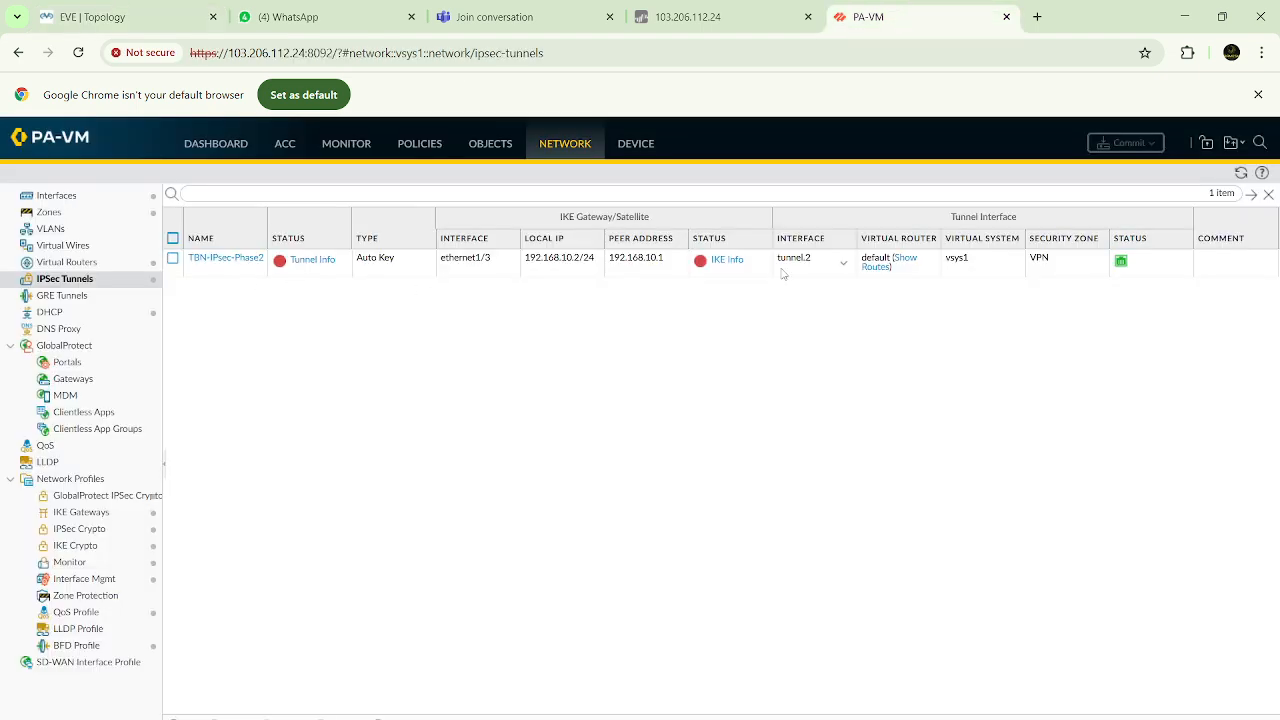
click(1241, 174)
click(729, 261)
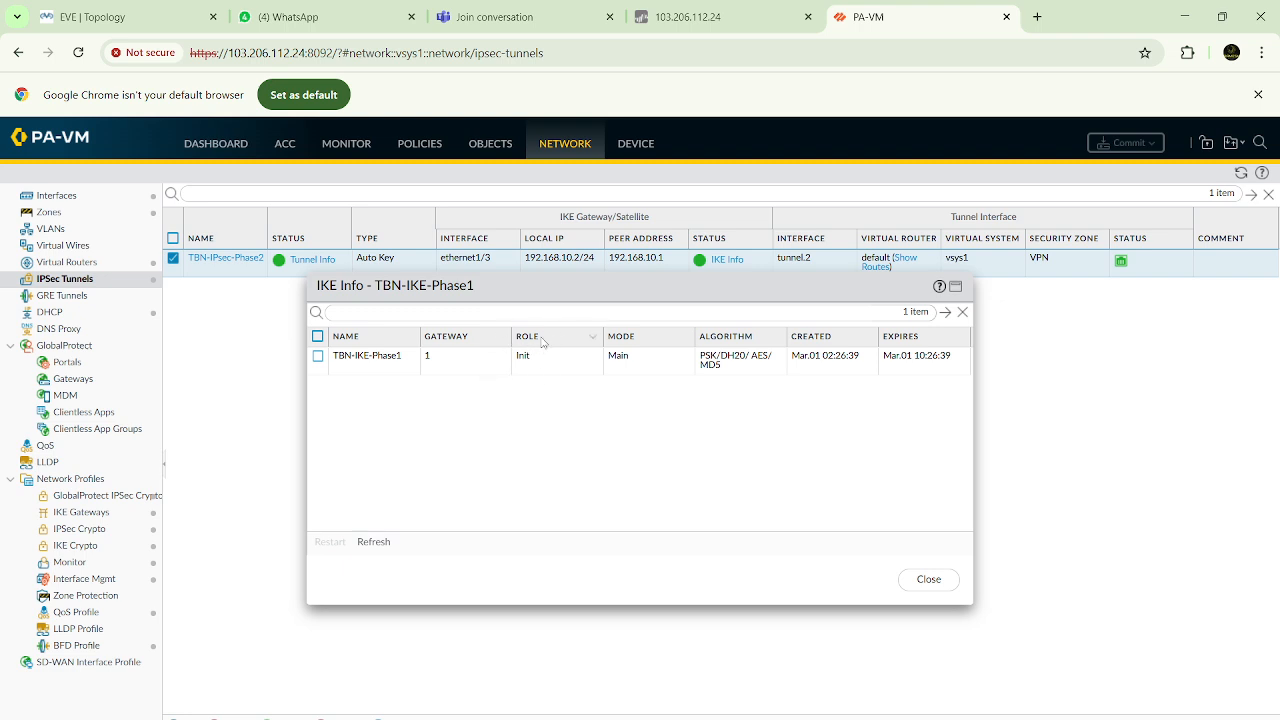
click(125, 22)
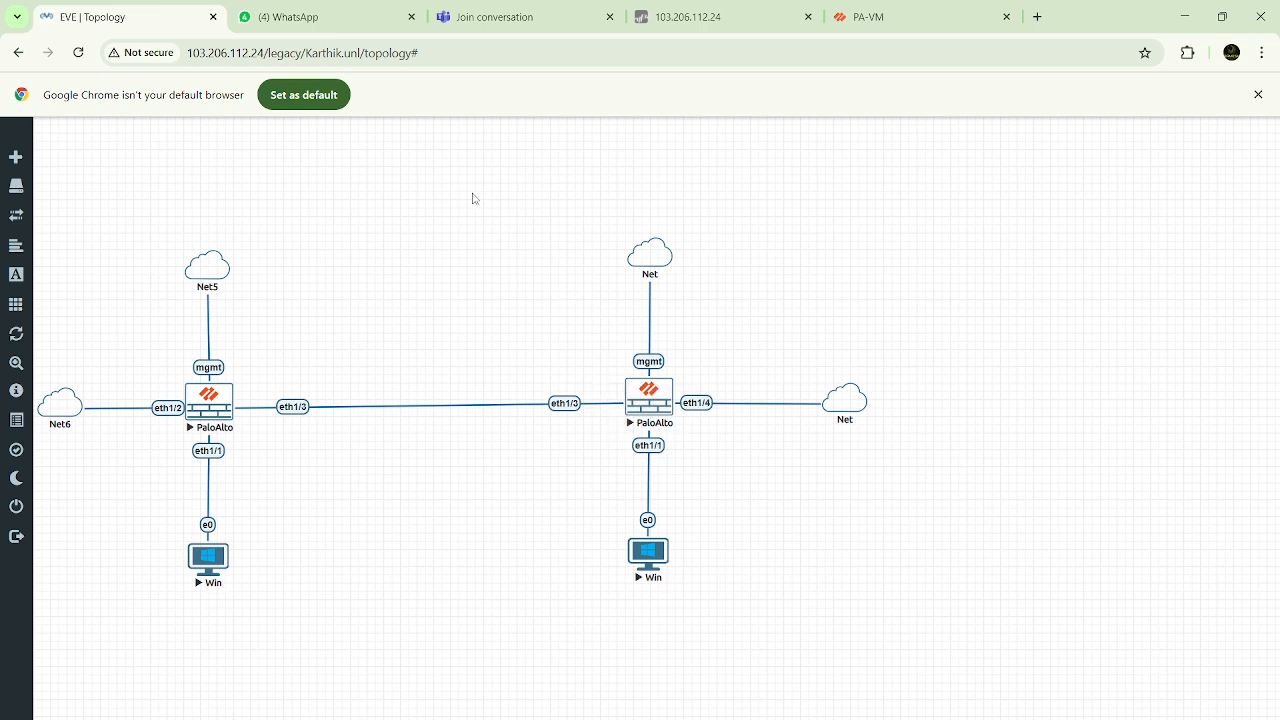
click(890, 17)
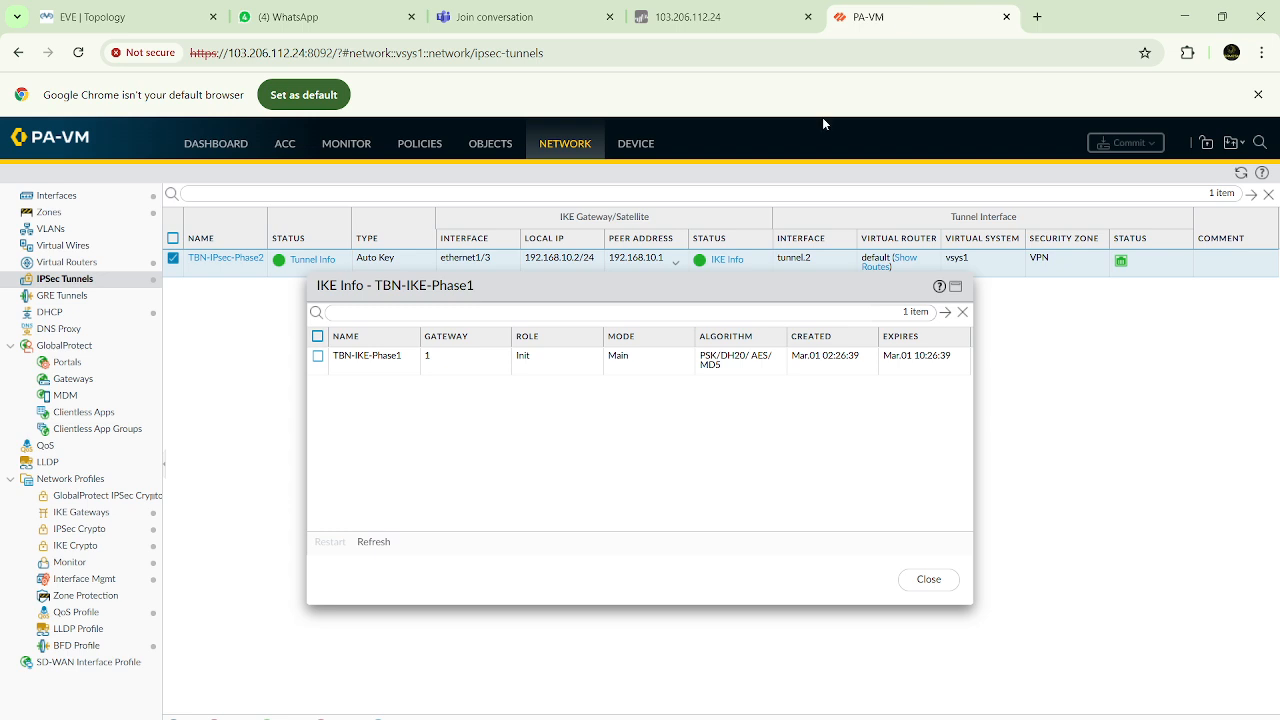
click(630, 358)
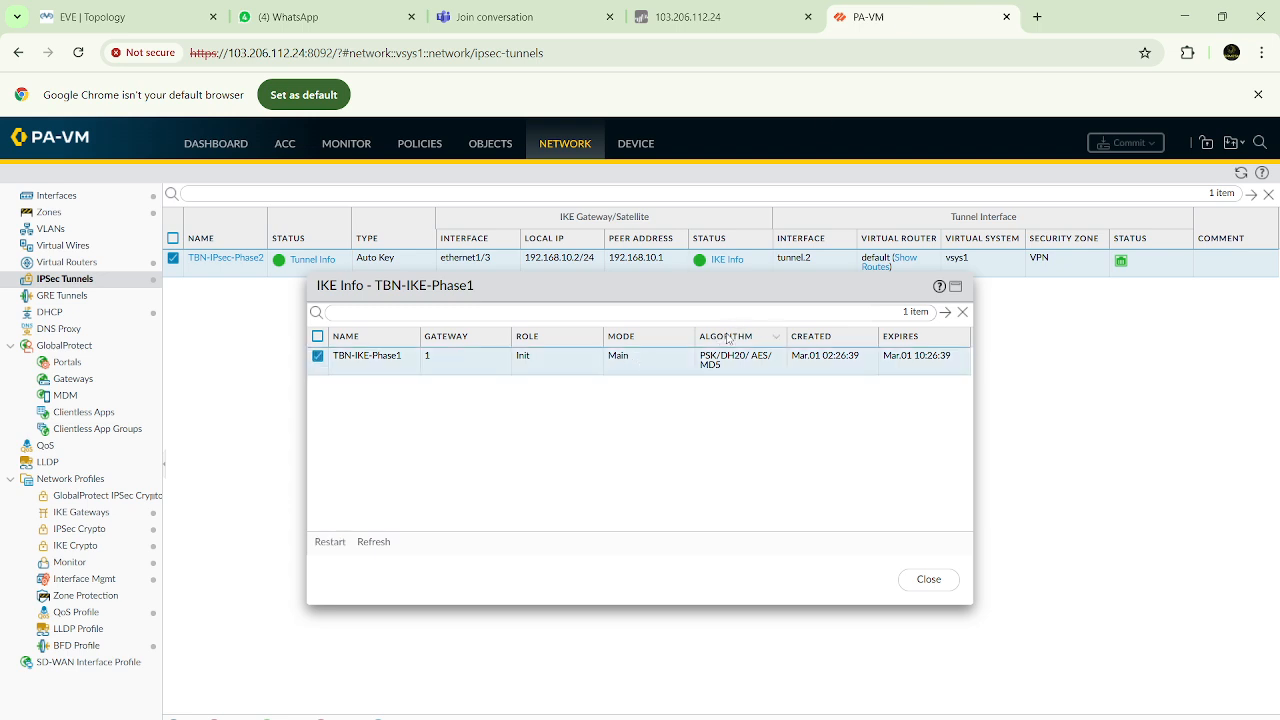
mouse_move(696, 338)
mouse_down()
mouse_move(722, 338)
mouse_move(697, 338)
mouse_up()
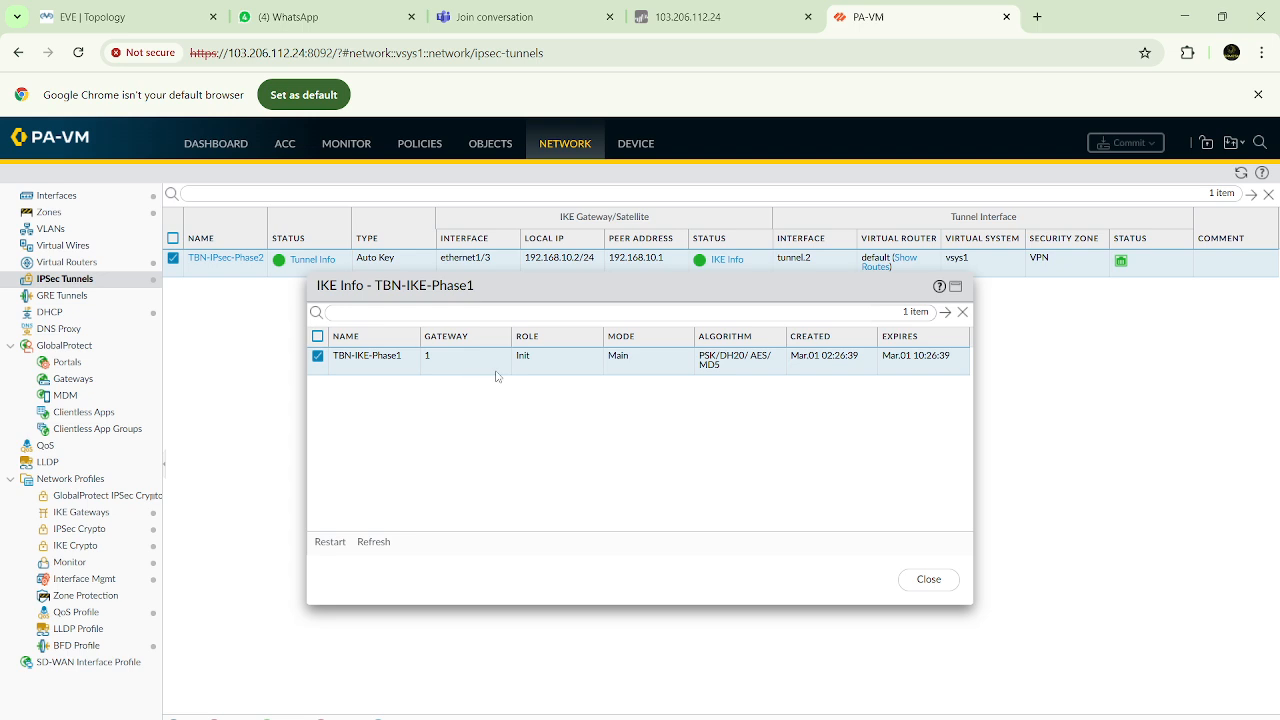
click(914, 581)
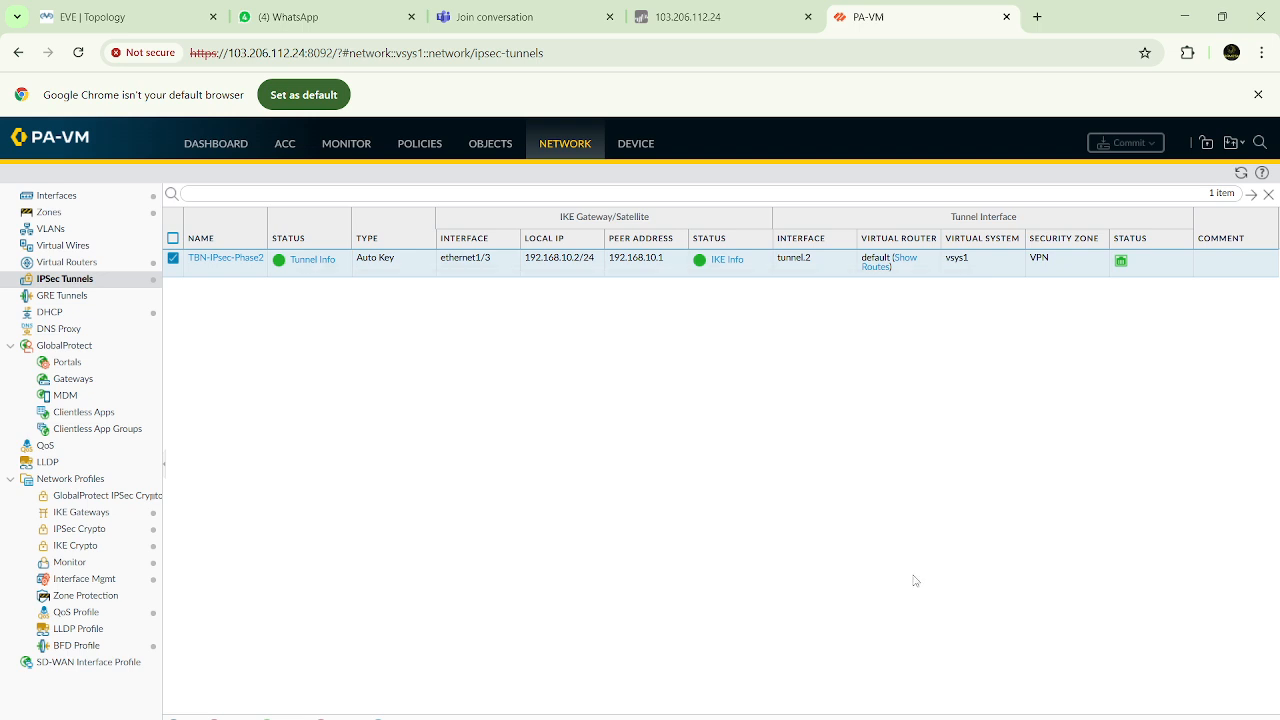
Open the tunnel info of TBN-IPsec-Phase2, widen its Local IP and Peer IP columns, and maximize the dialog to examine the packet counters
click(320, 261)
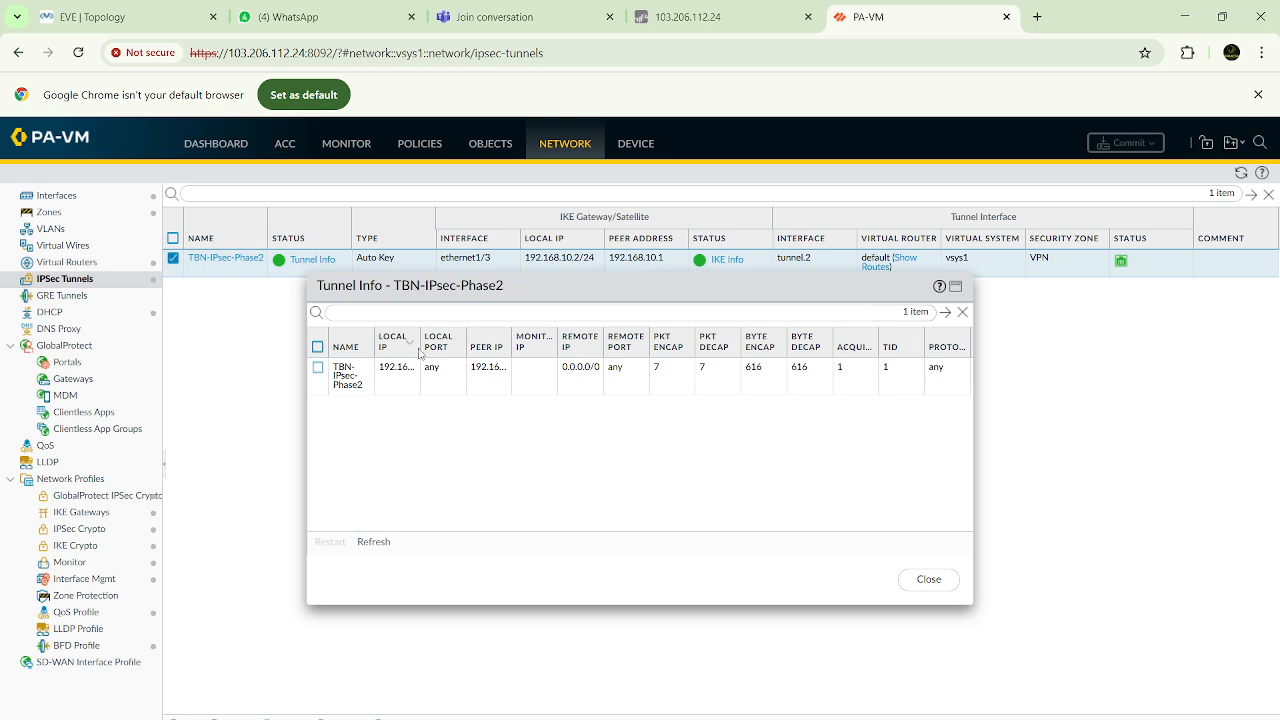
drag(420, 347, 487, 347)
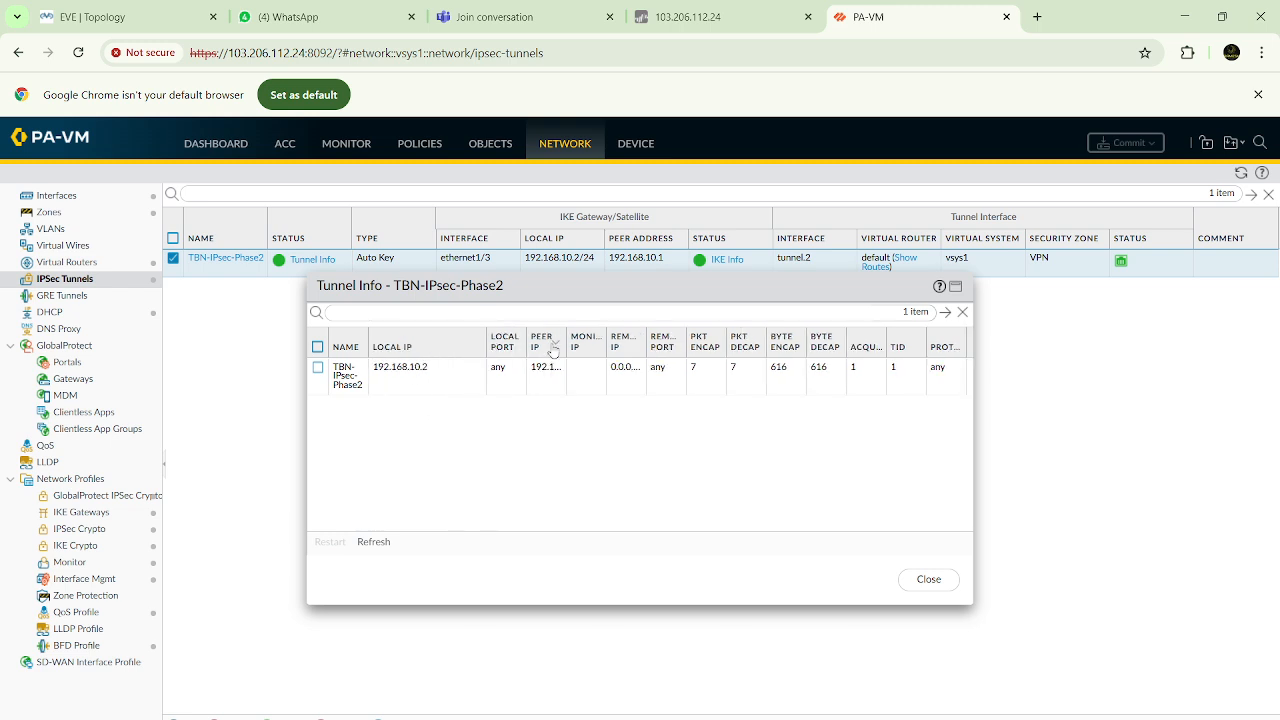
drag(567, 347, 630, 348)
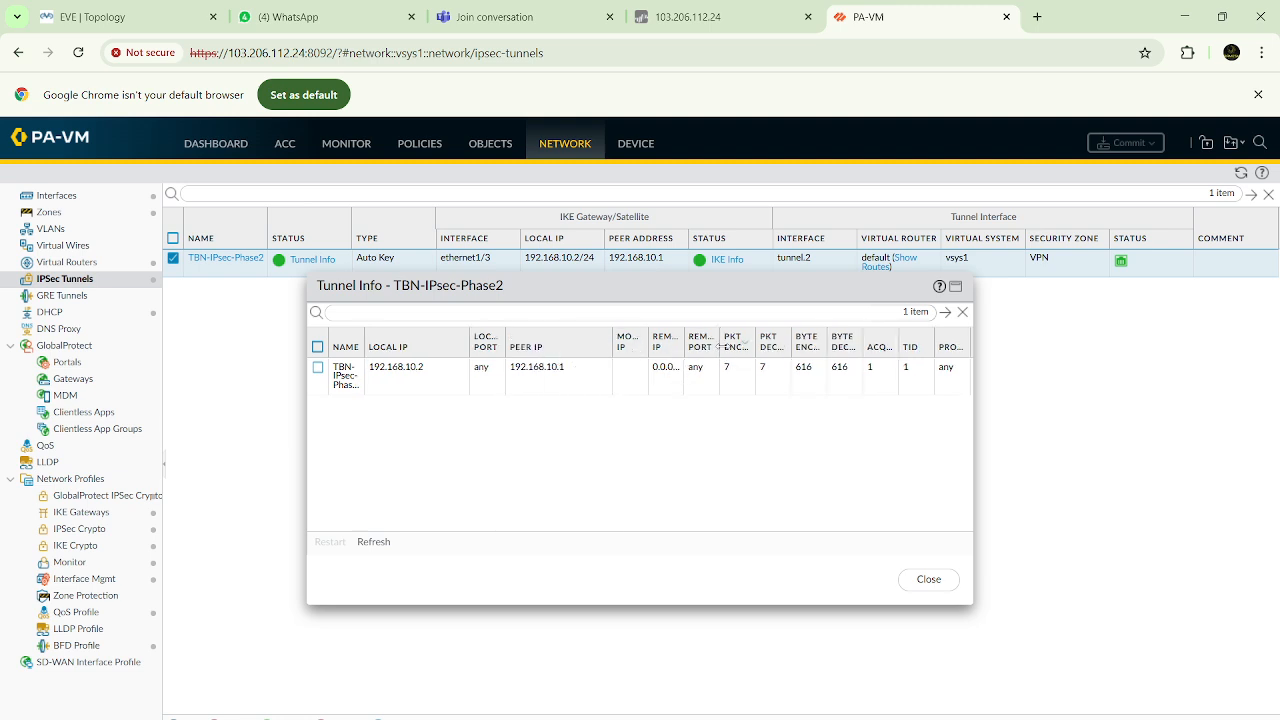
drag(720, 346, 591, 360)
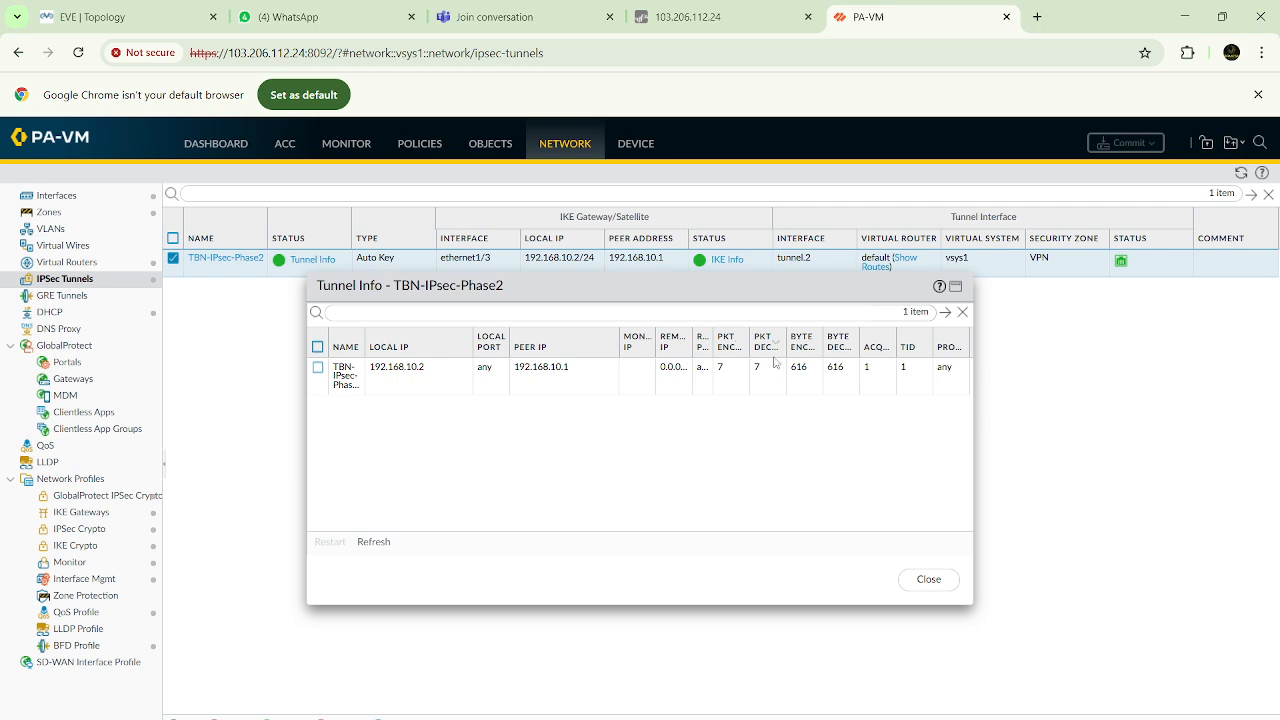
click(955, 287)
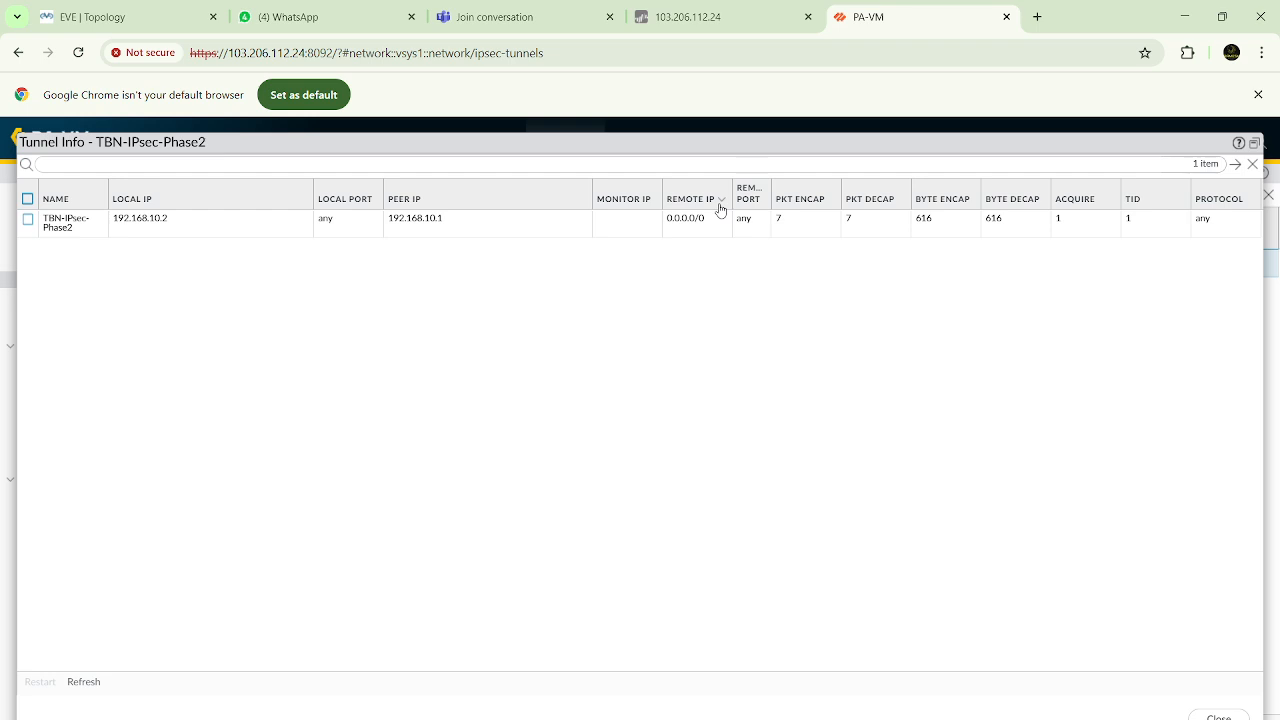
click(795, 221)
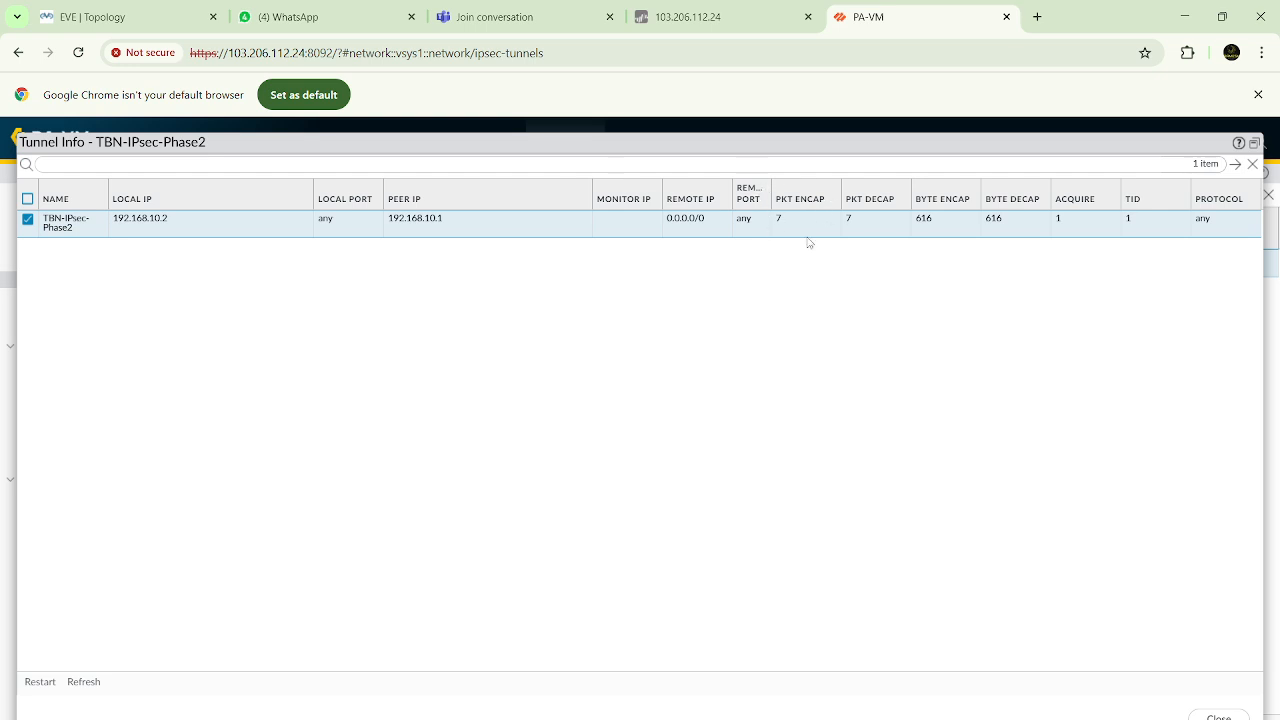
Compare the TBN-IPsec-Phase2 tunnel info with the firewalls and hosts in the lab topology
click(188, 30)
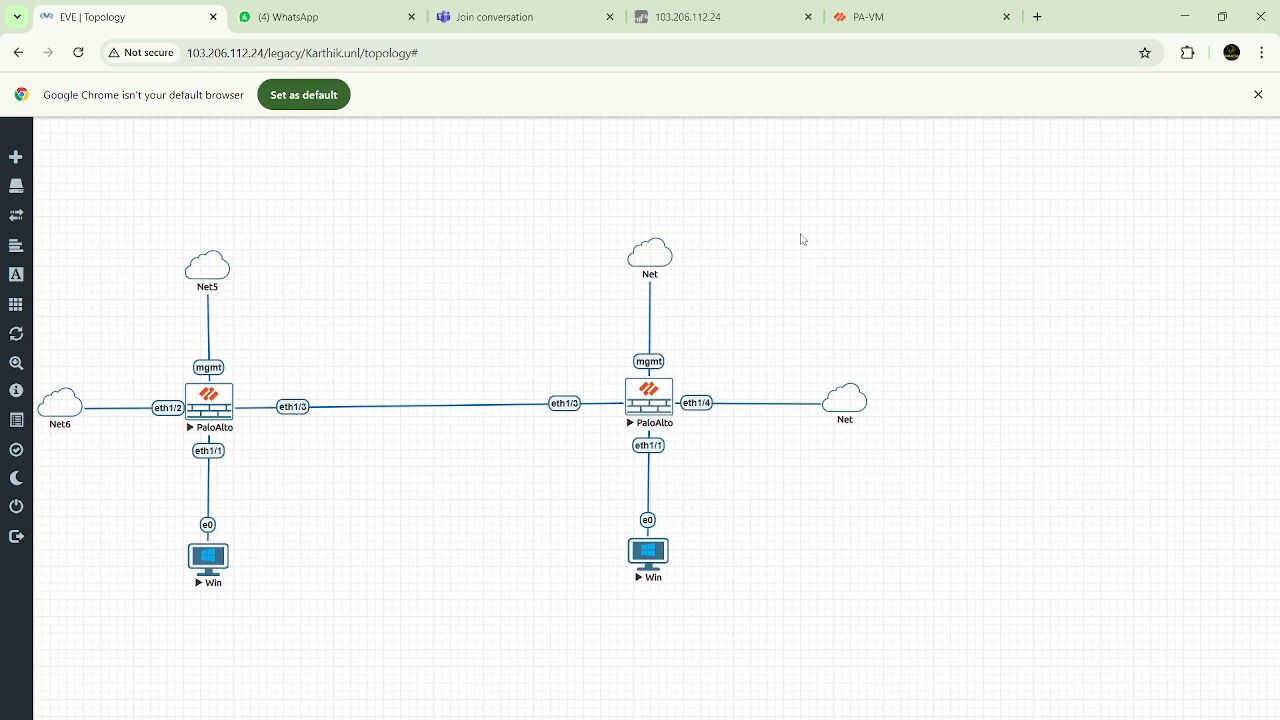
click(920, 17)
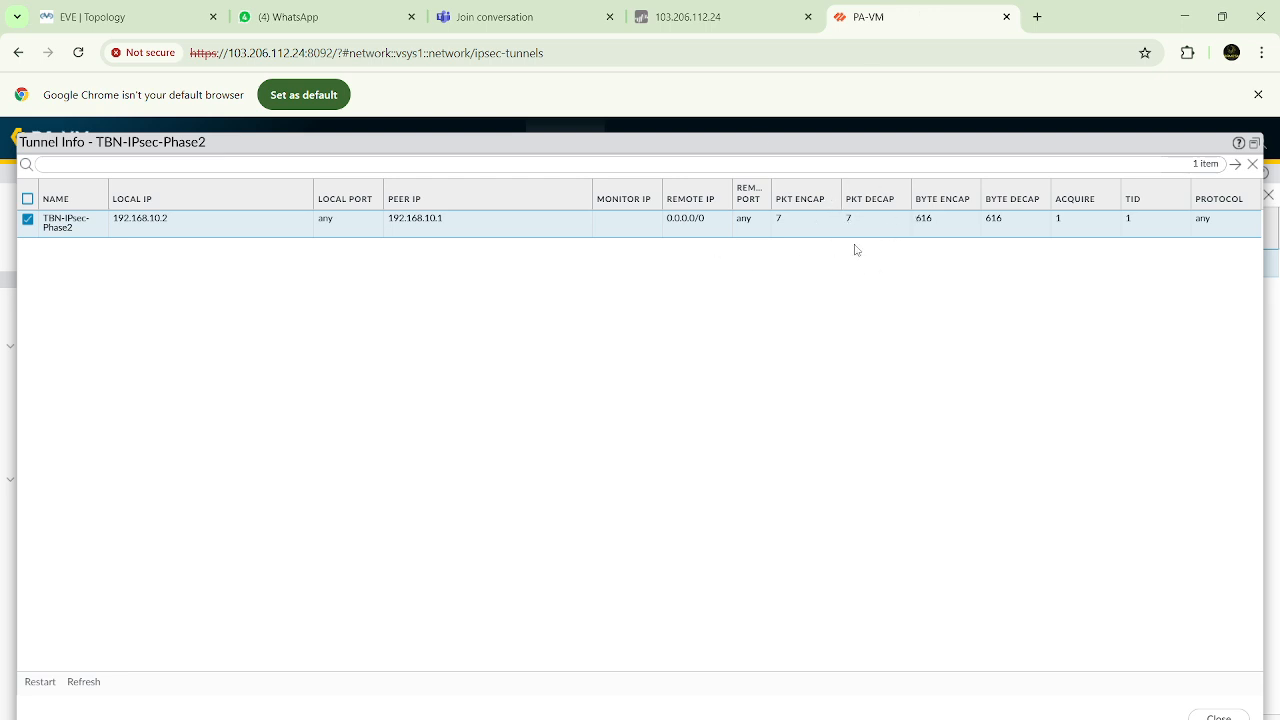
click(100, 17)
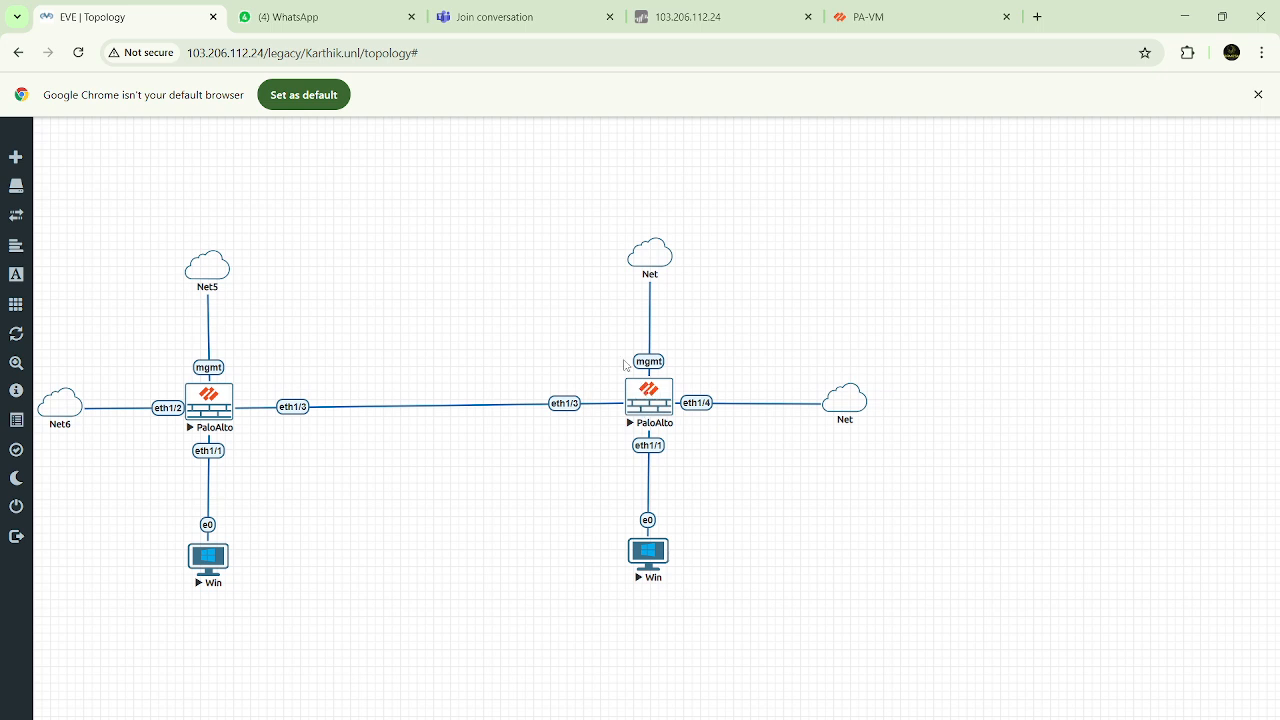
click(881, 15)
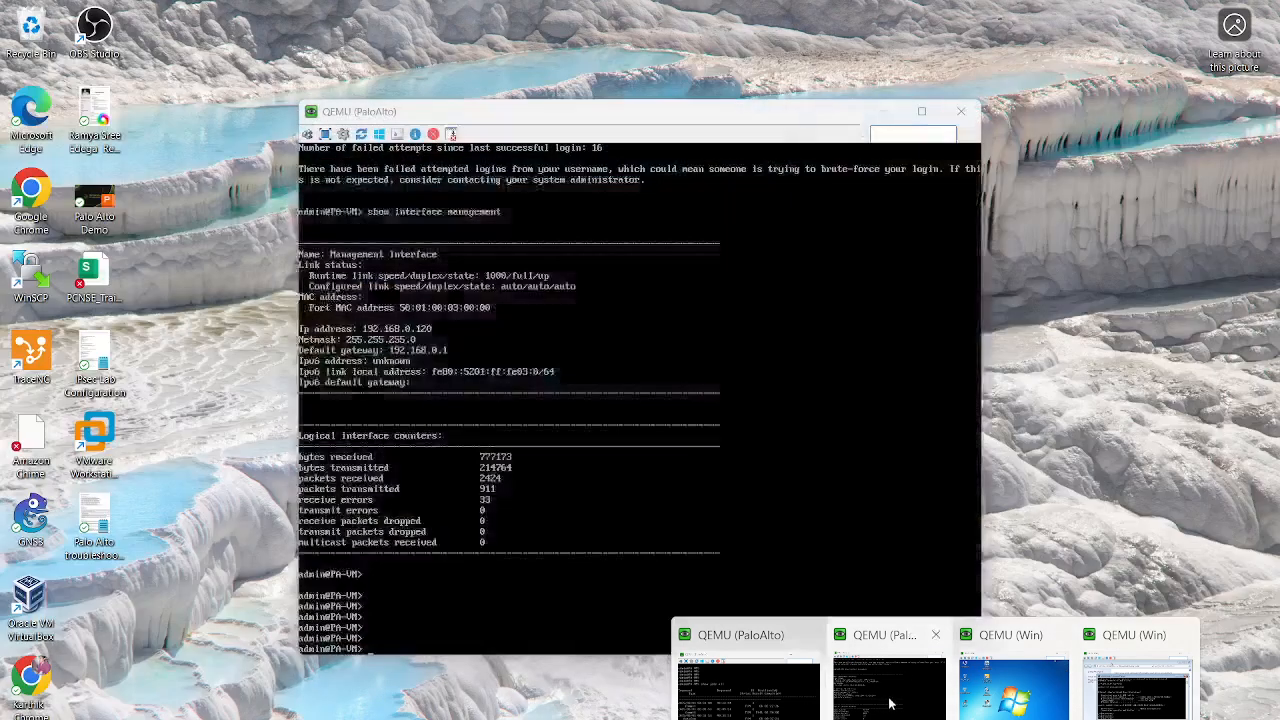
Run show vpn flow name TBN-IPsec-Phase2 in the second firewall's console to display the tunnel's details
click(889, 702)
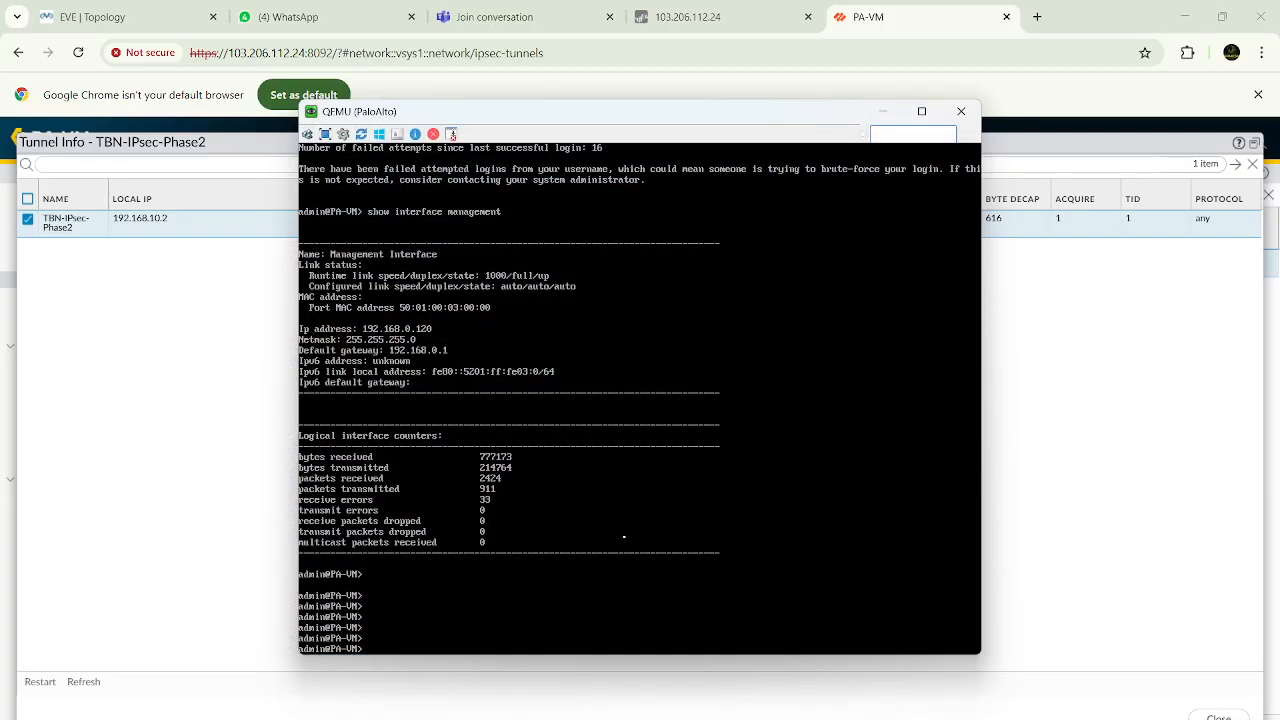
key(Return)
key(Return)
key(Return)
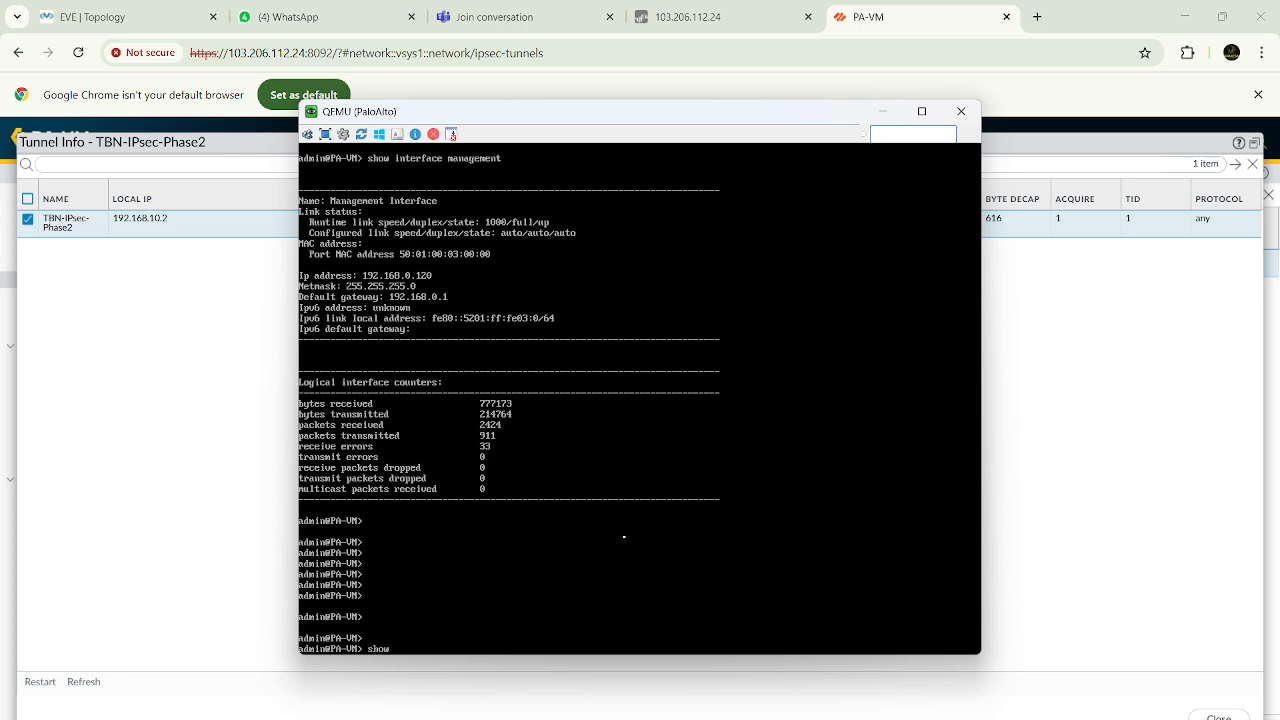
text(w ip)
key(BackSpace)
key(BackSpace)
text(name)
key(Tab)
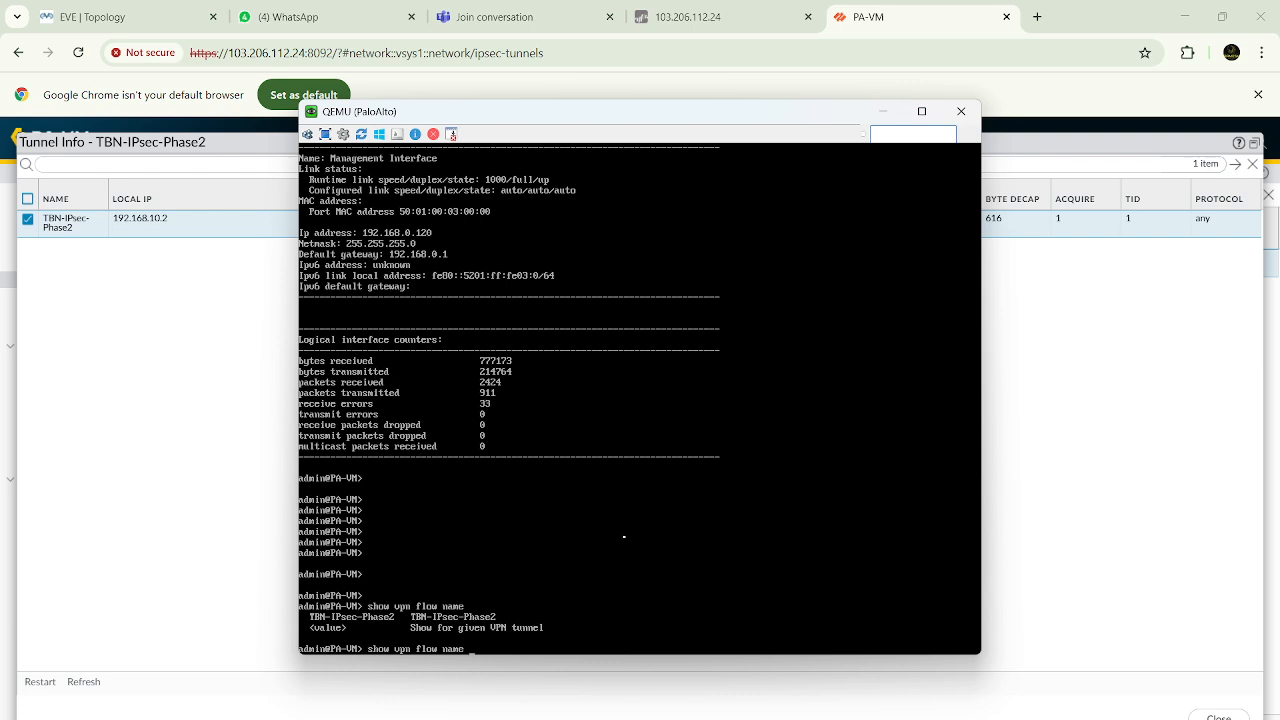
text(TBg)
key(BackSpace)
key(Tab)
key(Return)
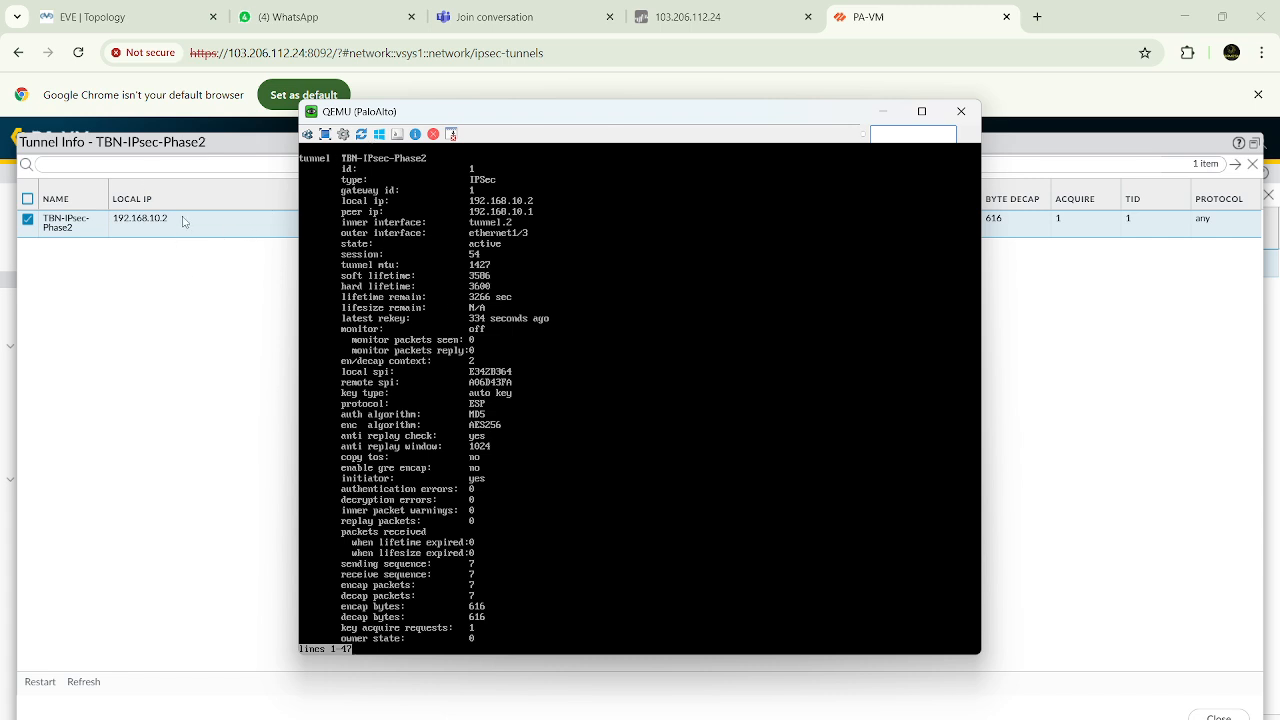
Bring the second firewall's console back to the front and page through the rest of the VPN flow output
click(164, 300)
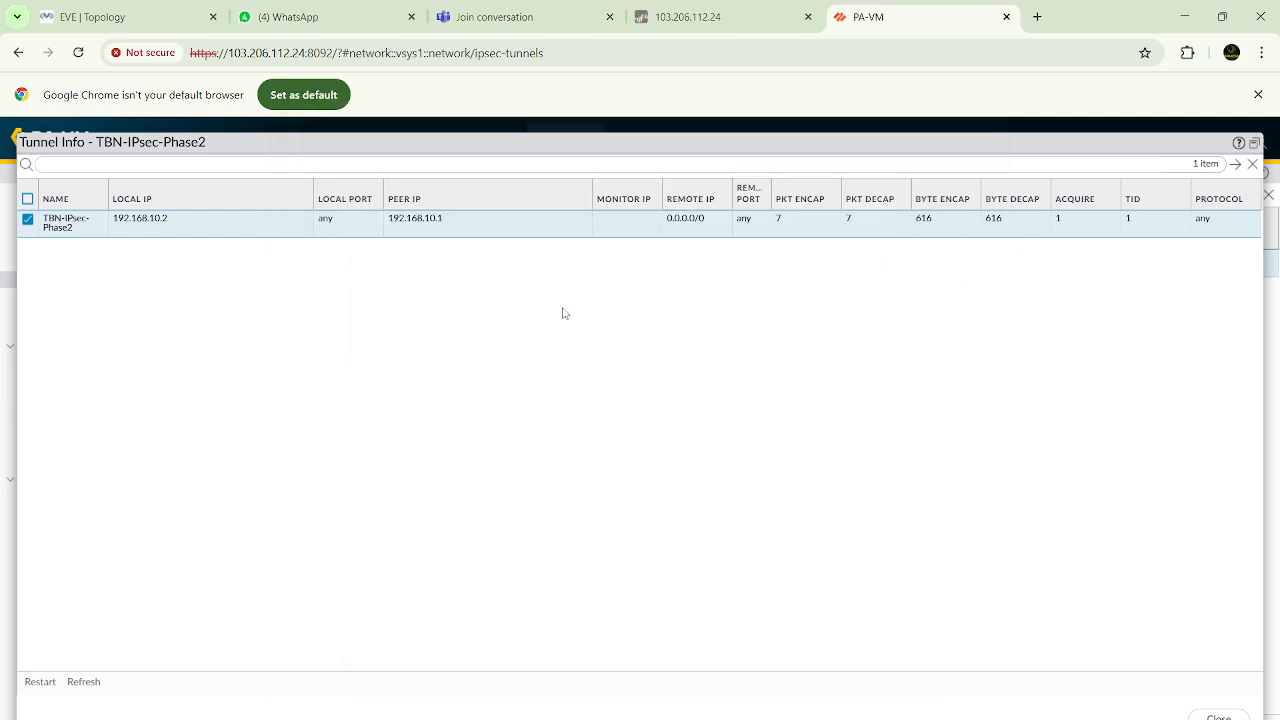
mouse_move(934, 718)
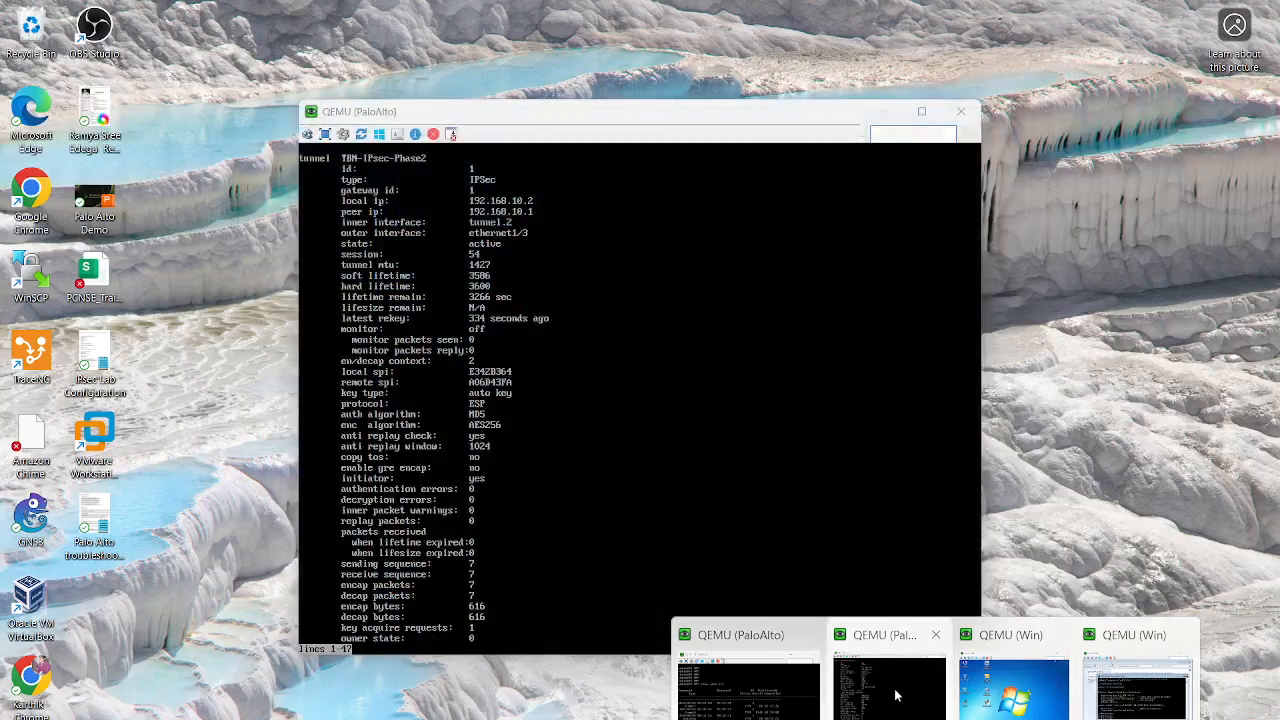
click(895, 694)
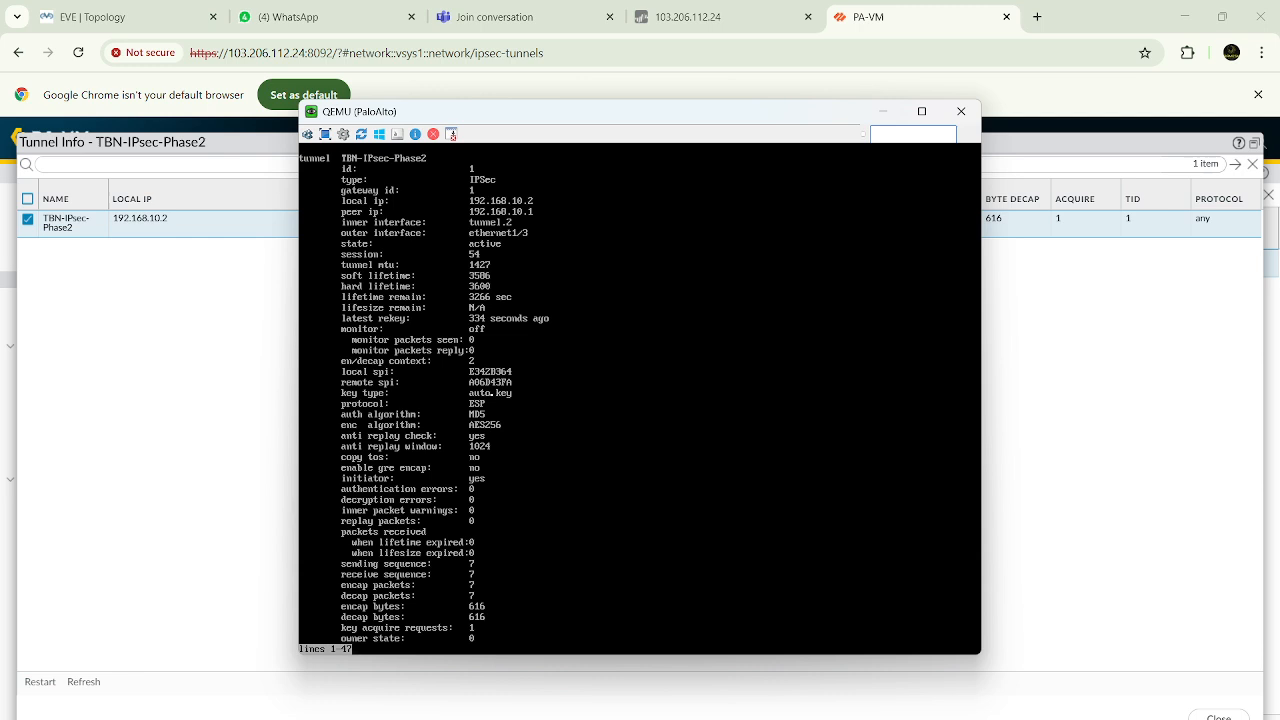
key(space)
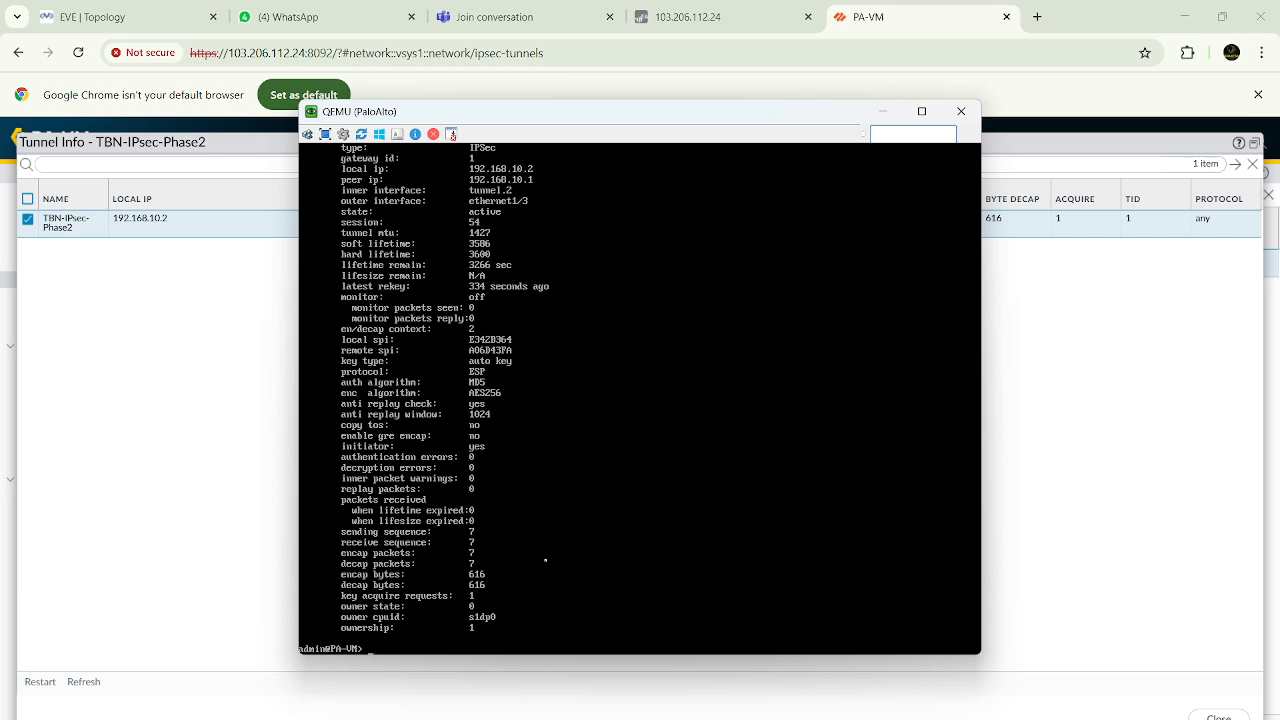
Return to the lab topology and examine the link between the two firewalls
click(110, 17)
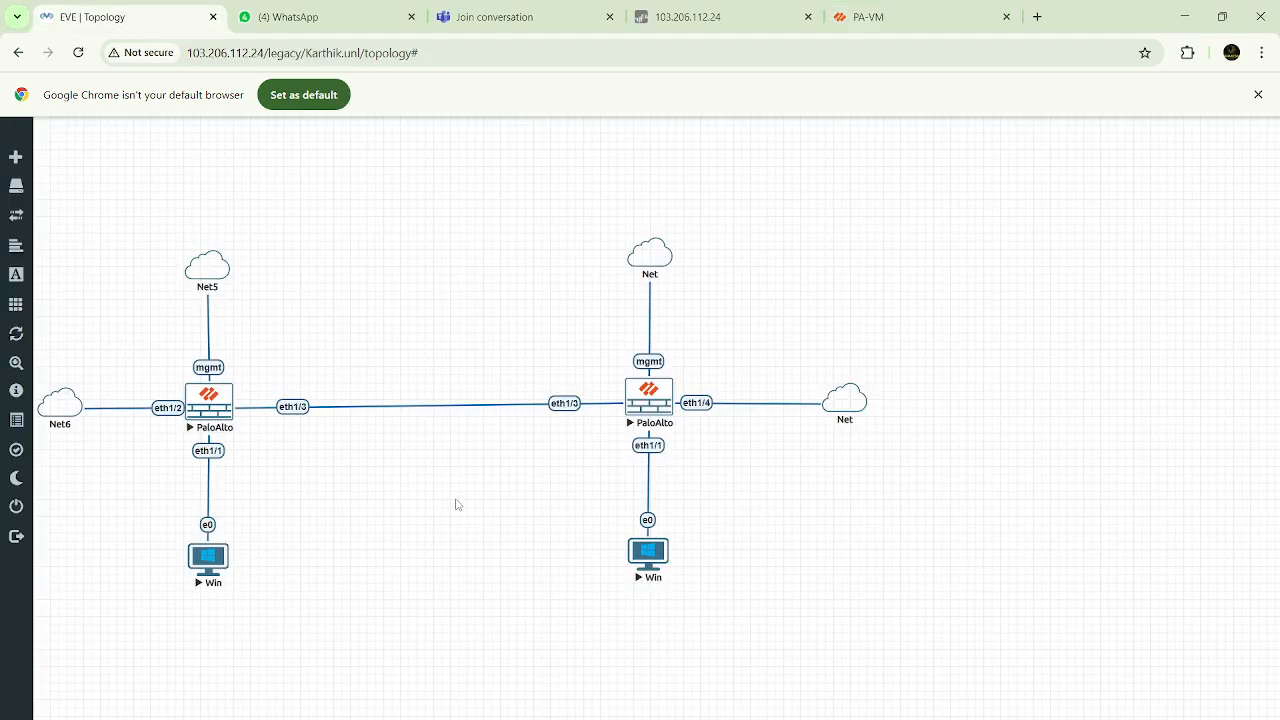
drag(378, 380, 485, 452)
drag(401, 374, 491, 448)
drag(377, 376, 481, 451)
drag(378, 376, 489, 449)
Open the IPsec NAT-Traversal presentation from the Training PPTs folder and display slide 13, Troubleshooting Scenarios
click(540, 700)
double_click(216, 311)
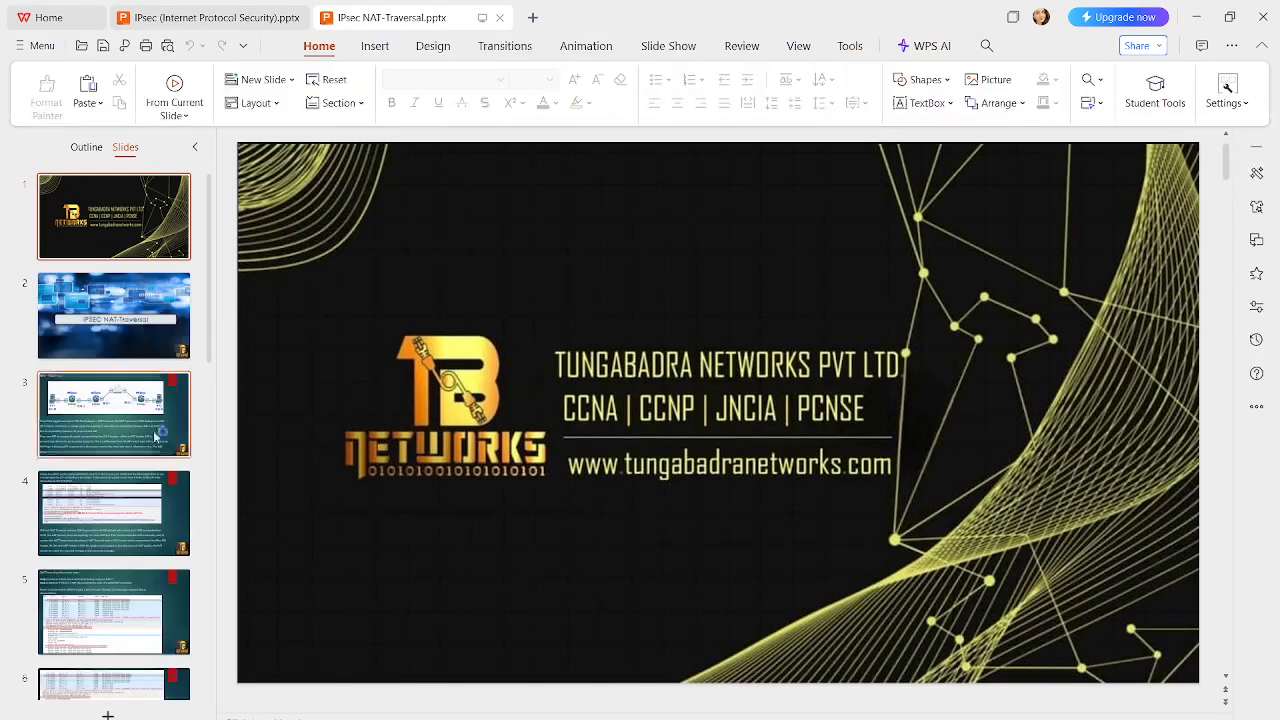
scroll(84, 505, down, 4)
scroll(84, 505, down, 5)
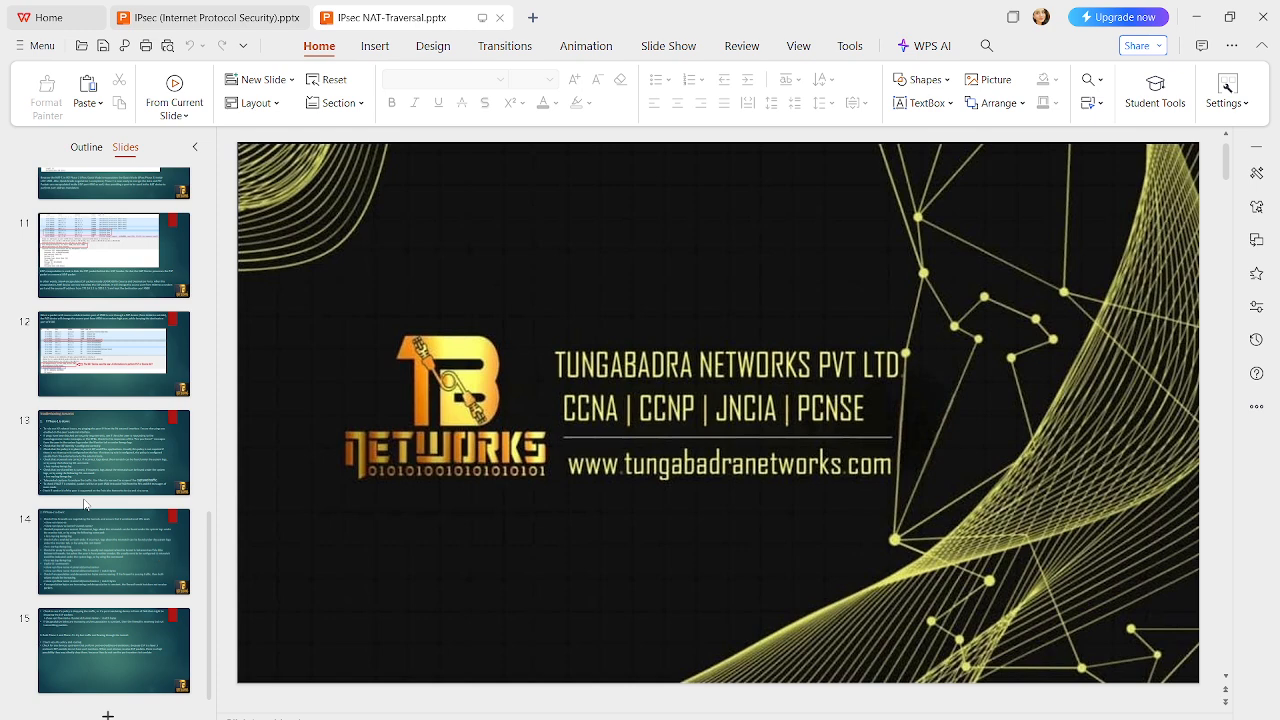
click(90, 430)
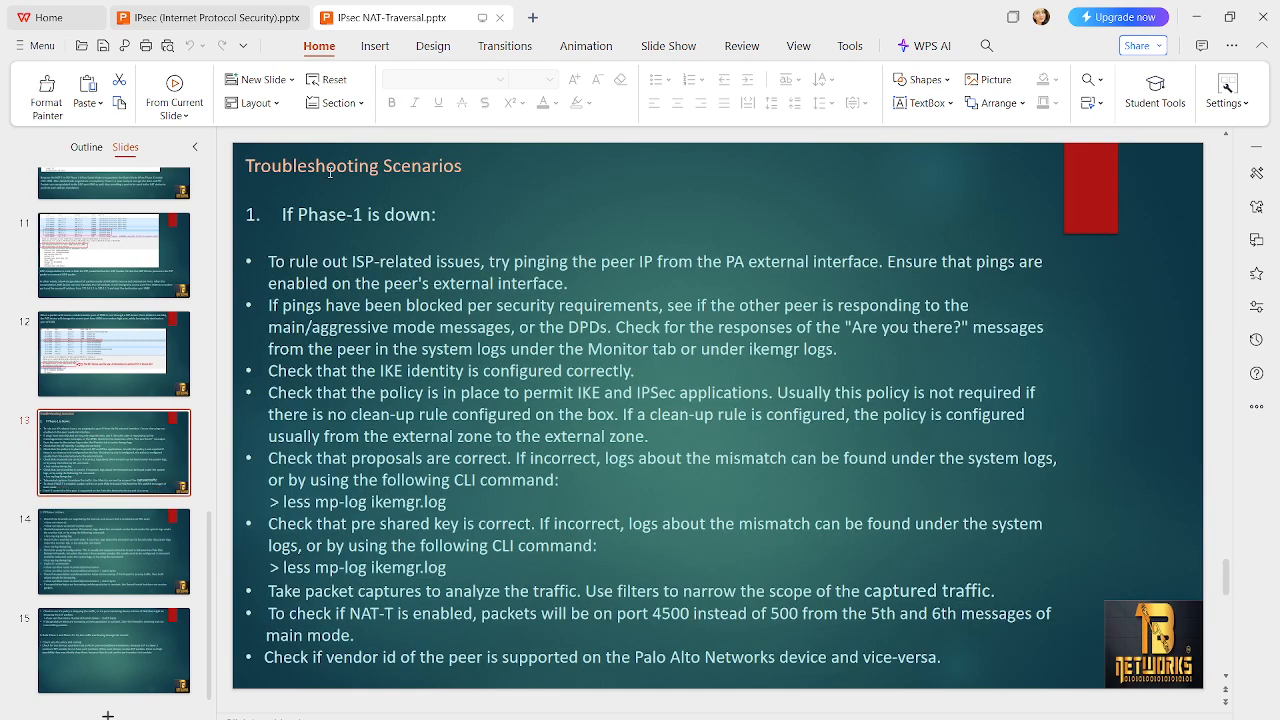
Read the "If Phase-1 is down" heading and its ISP-related pointer, then minimize the presentation
drag(282, 215, 434, 215)
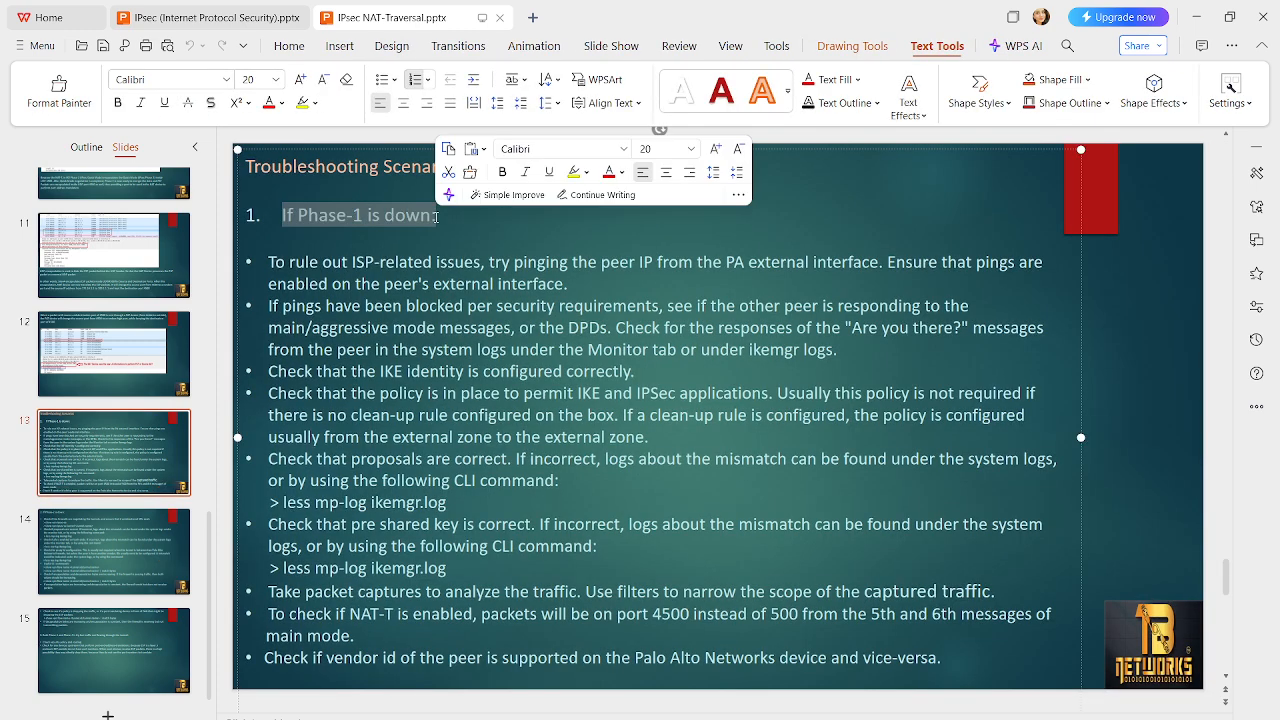
click(490, 232)
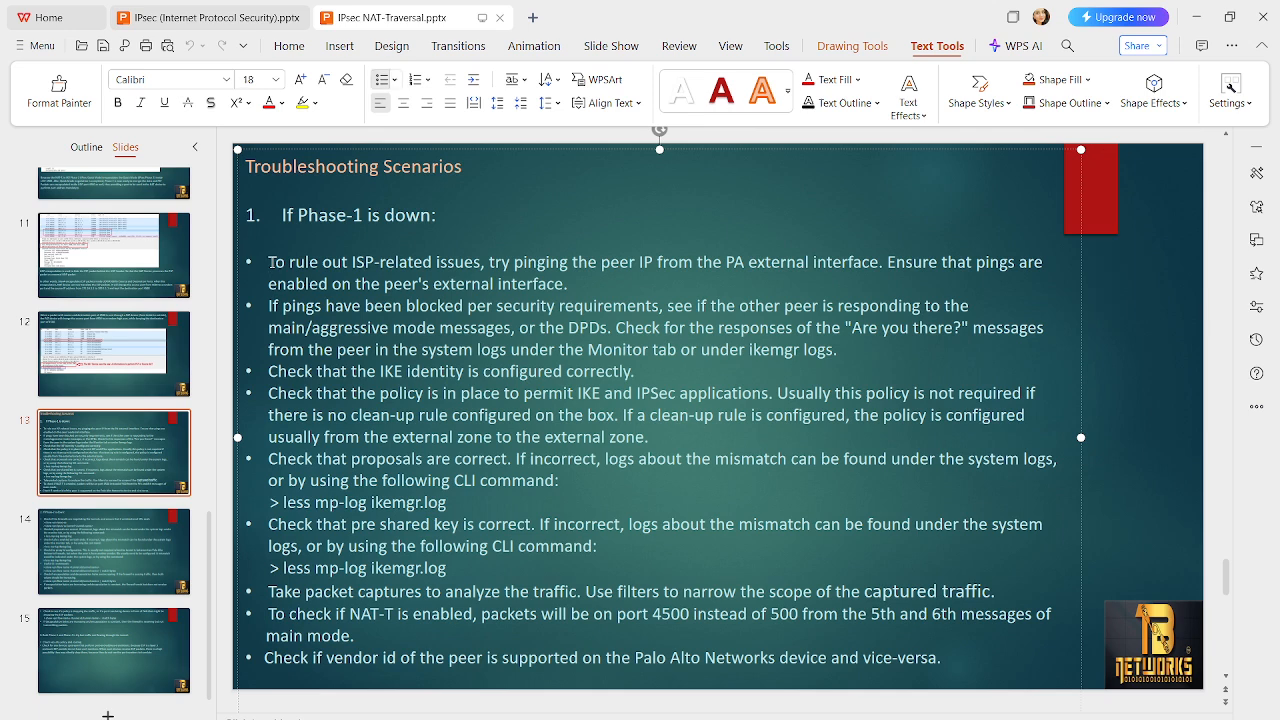
drag(270, 262, 458, 263)
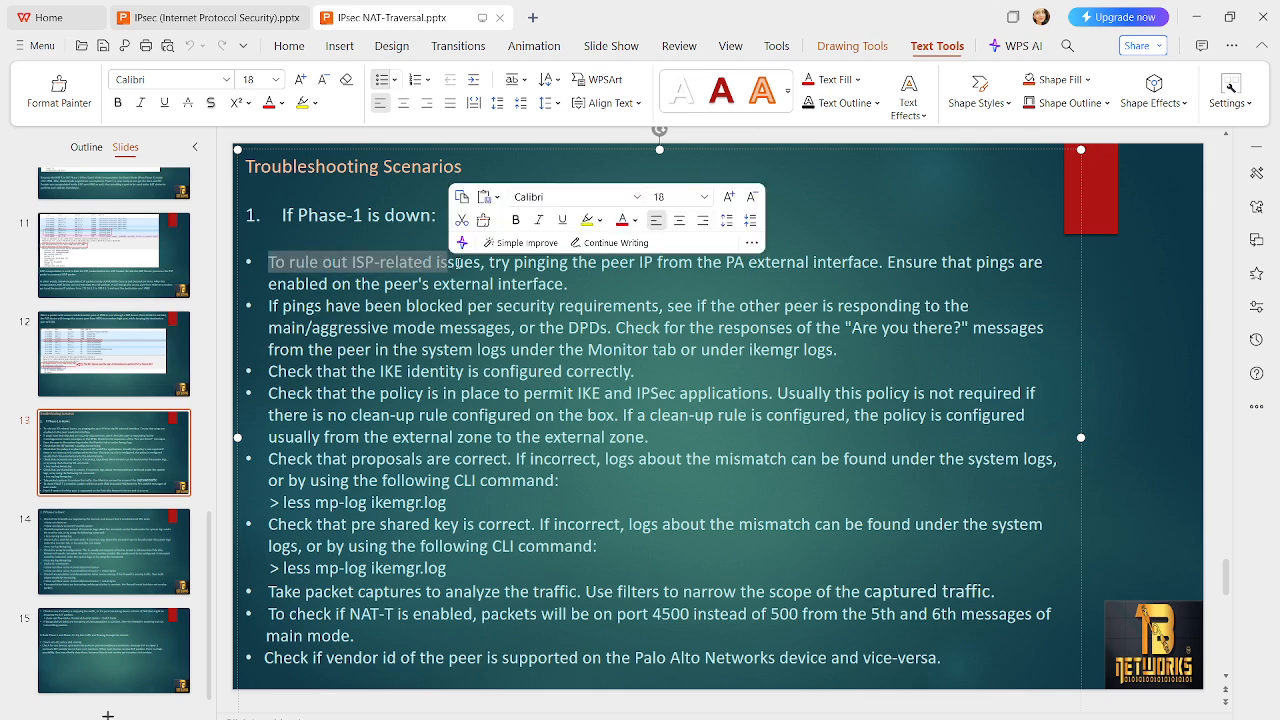
click(424, 240)
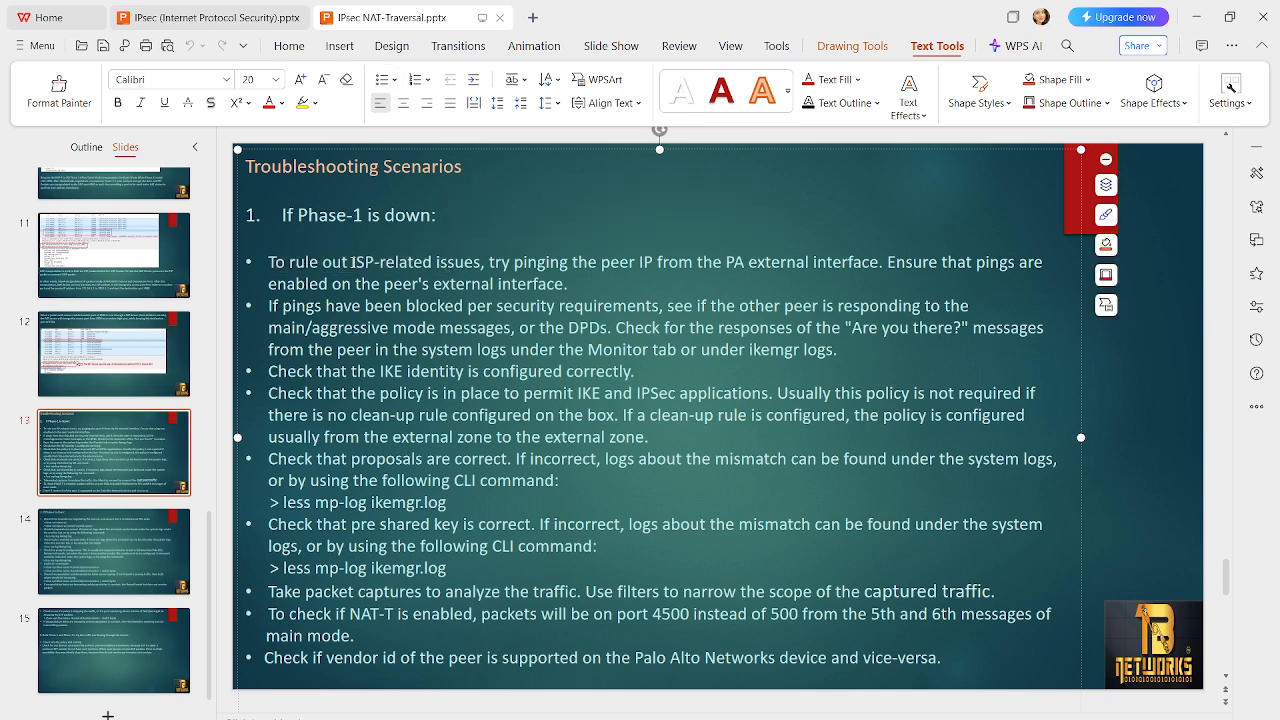
drag(352, 262, 481, 262)
click(433, 232)
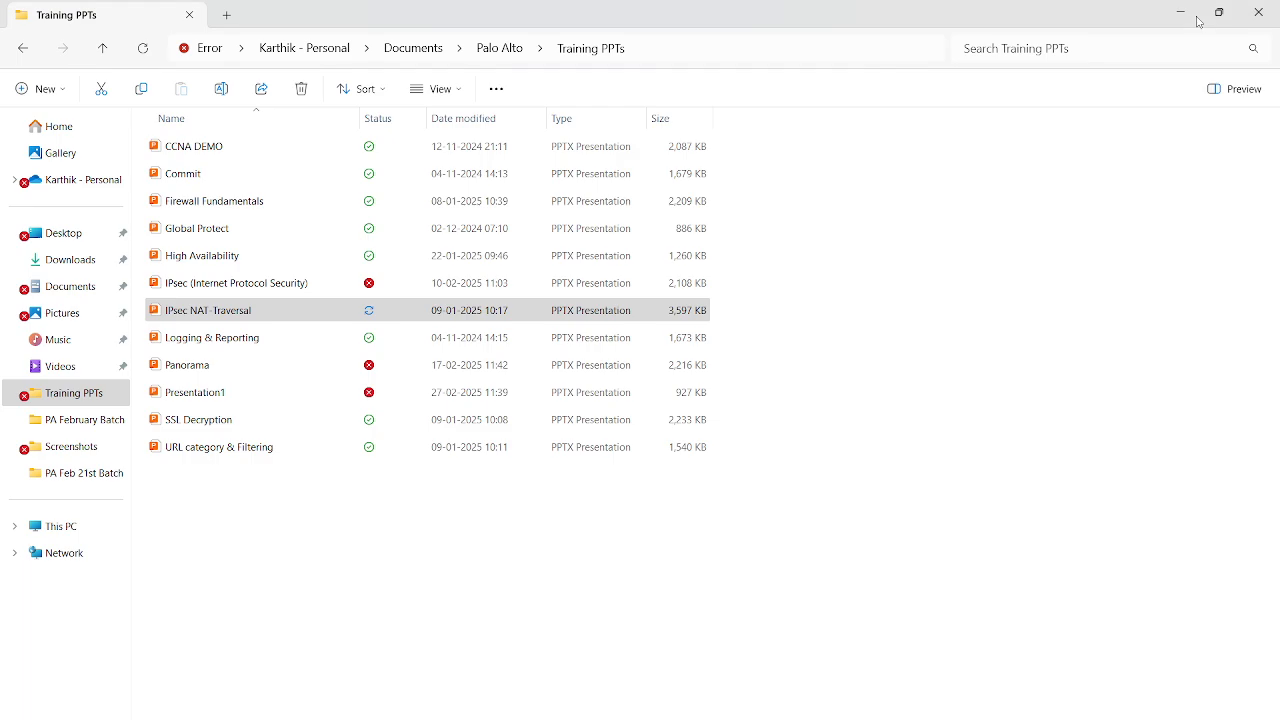
click(1198, 20)
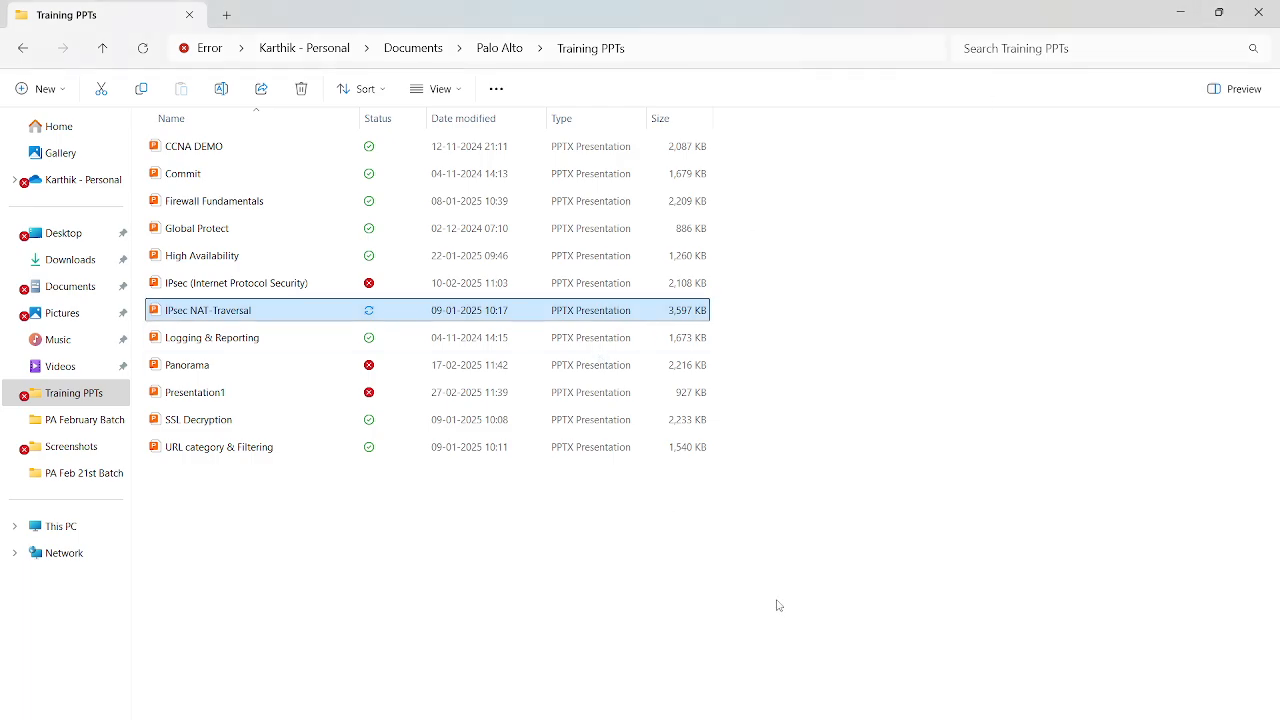
Switch to the PA-VM web interface, close the tunnel info, and display the System logs for the VPN negotiation events
mouse_move(776, 692)
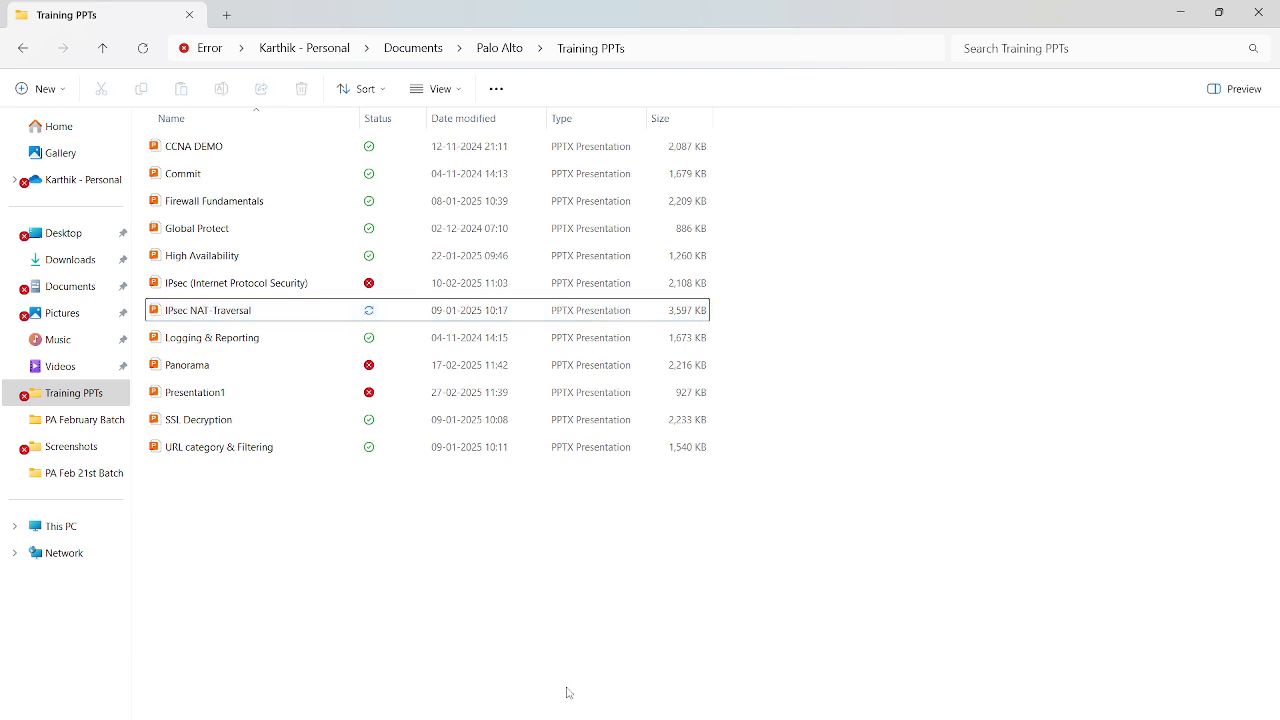
key(alt+Tab)
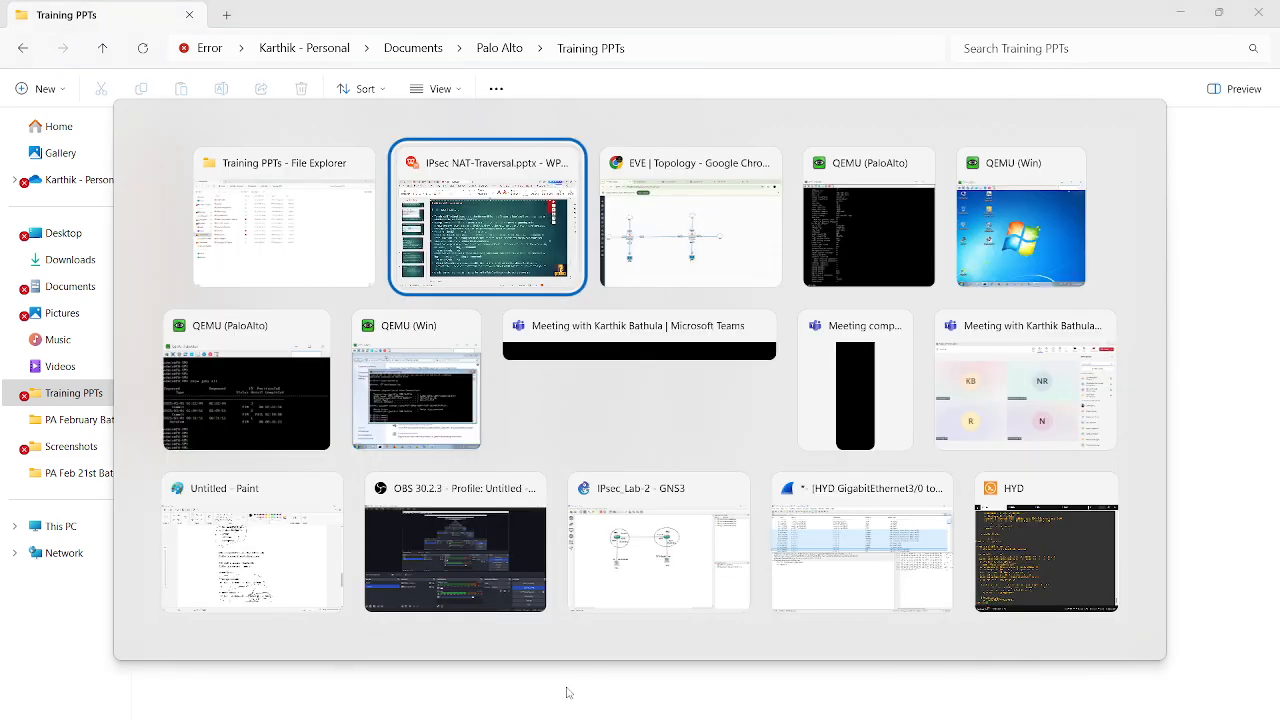
key(alt+Tab)
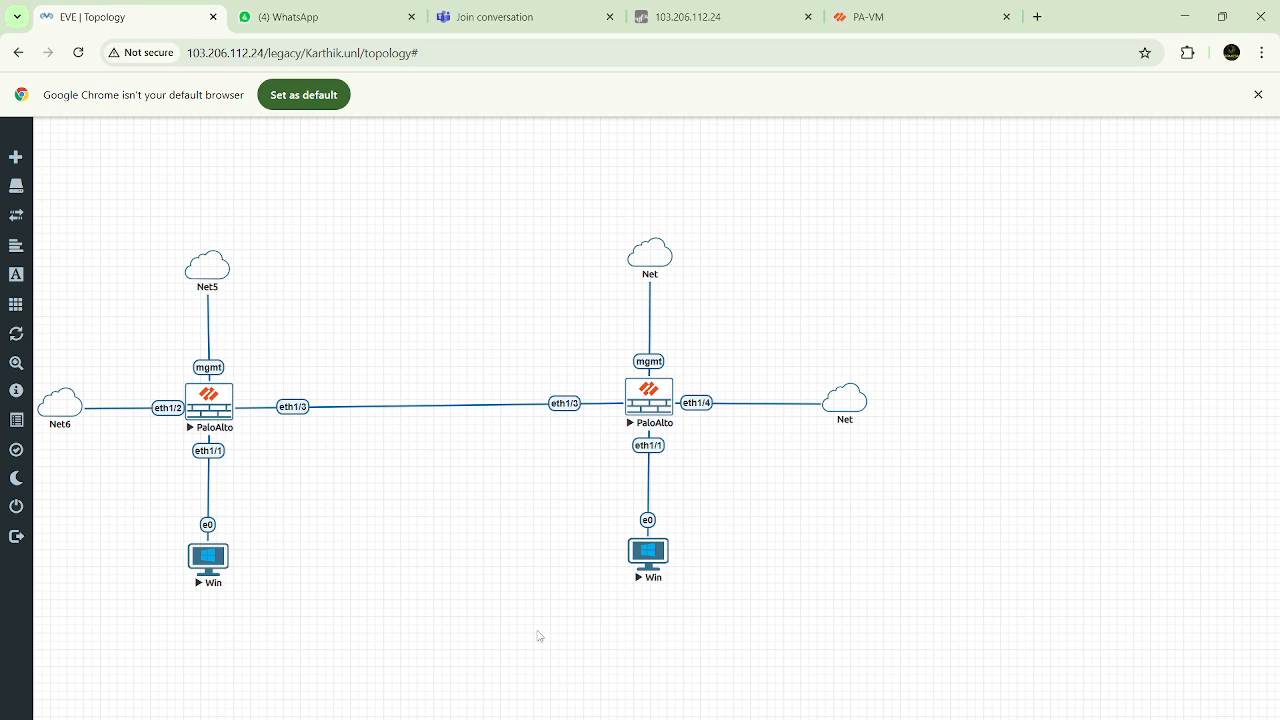
click(918, 15)
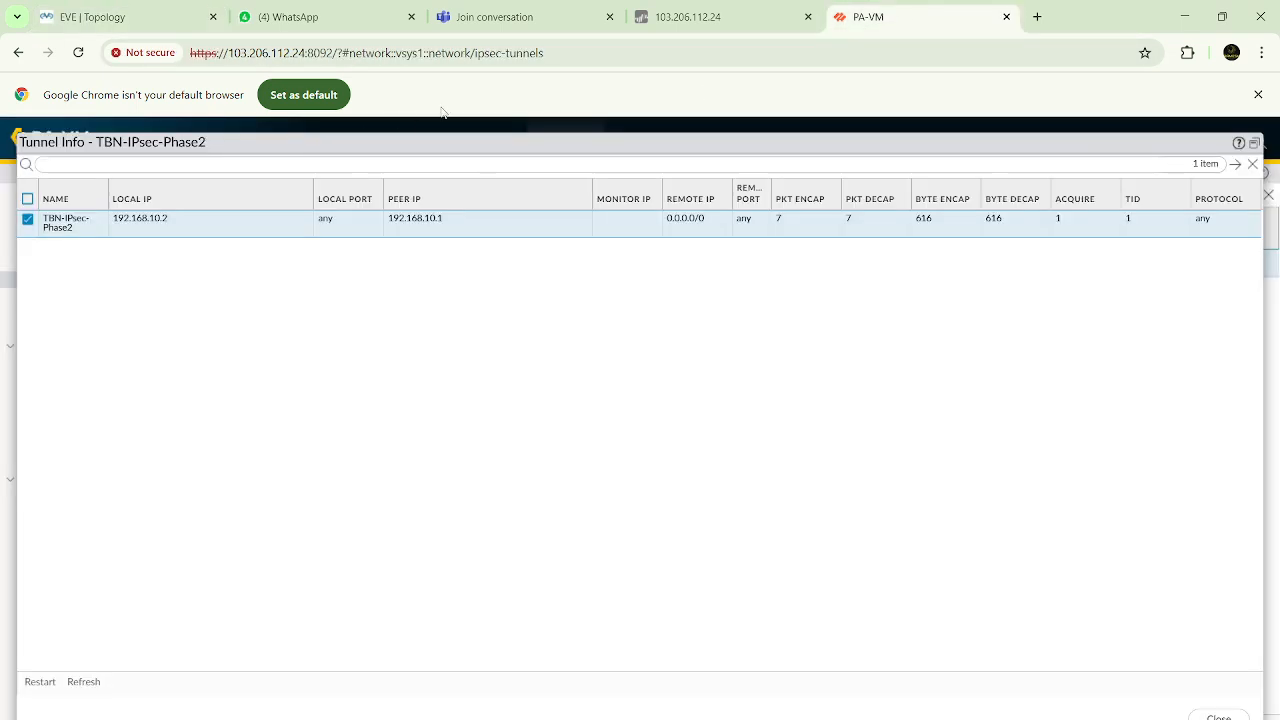
click(1218, 716)
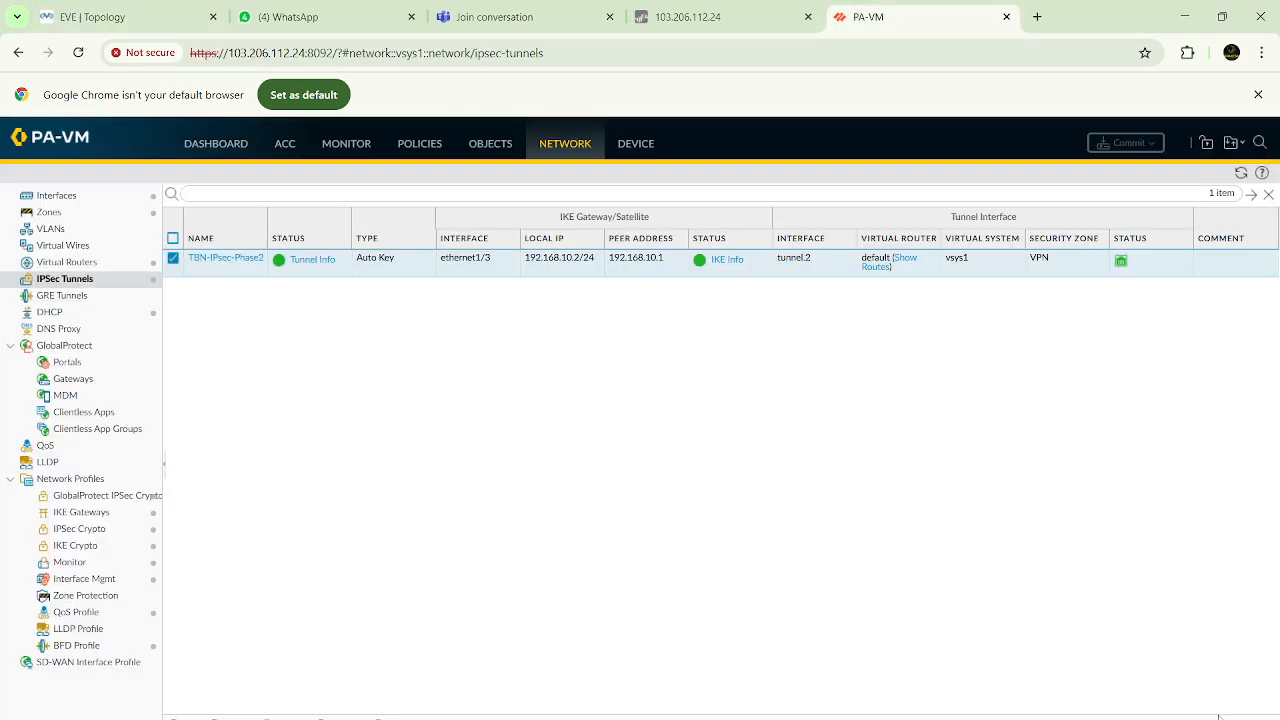
click(346, 149)
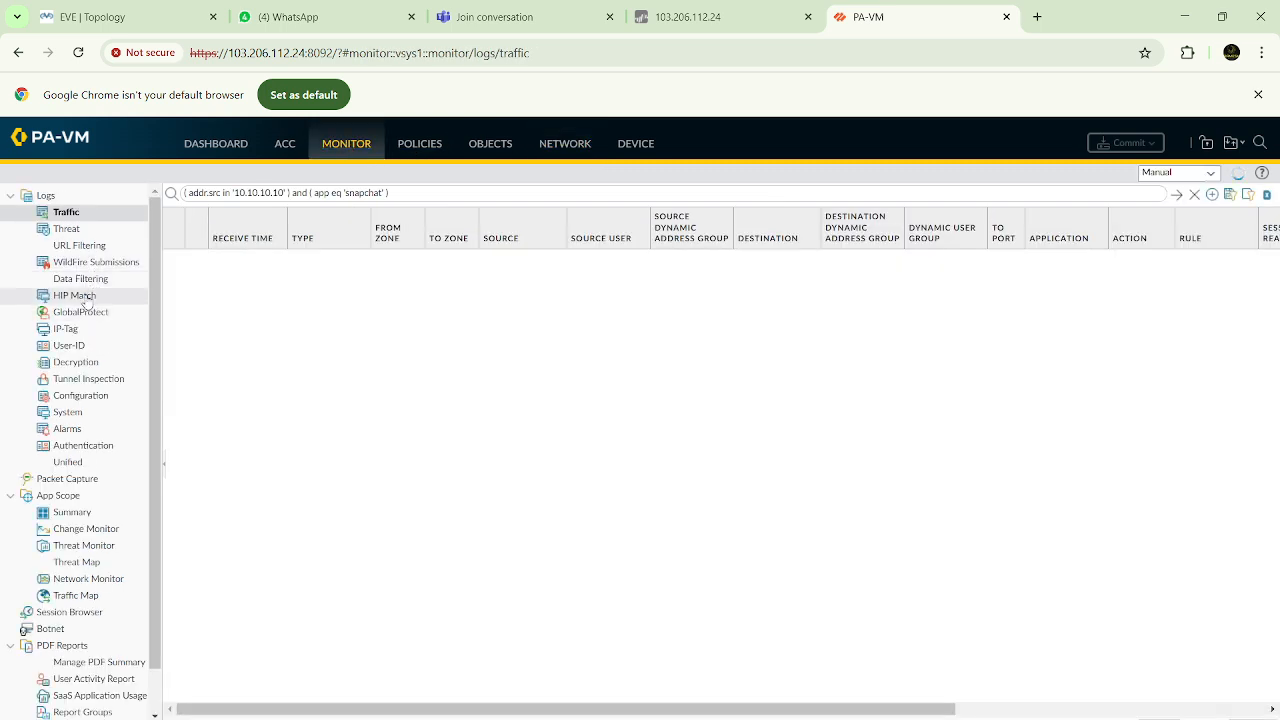
click(70, 416)
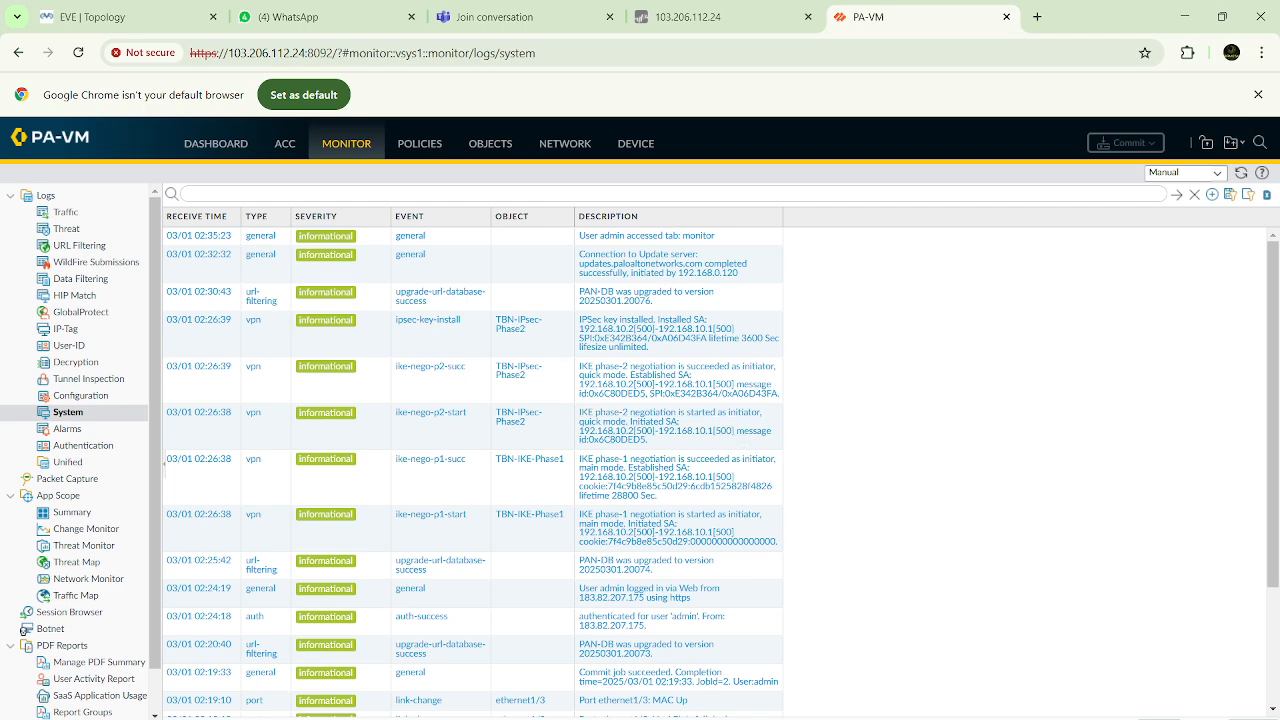
Bring the second firewall's console to the front and try less mp-log without a log file name
click(888, 702)
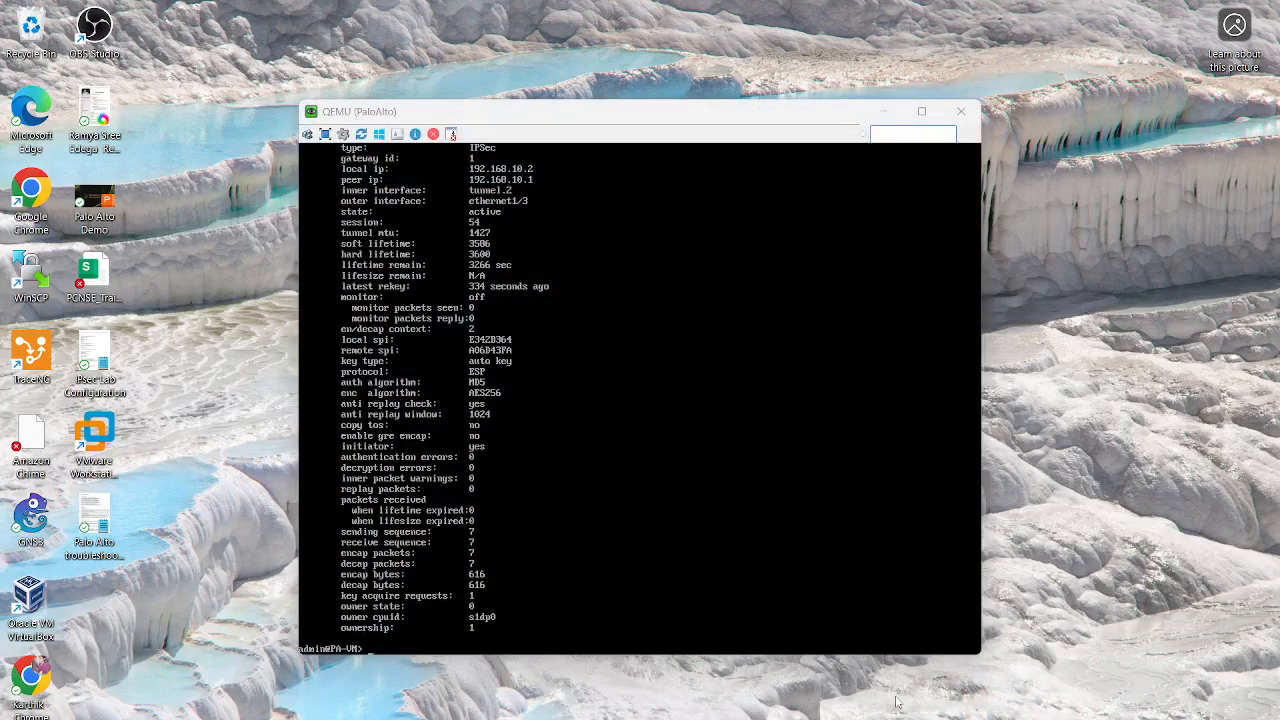
key(Return)
key(Return)
key(Return)
key(Return)
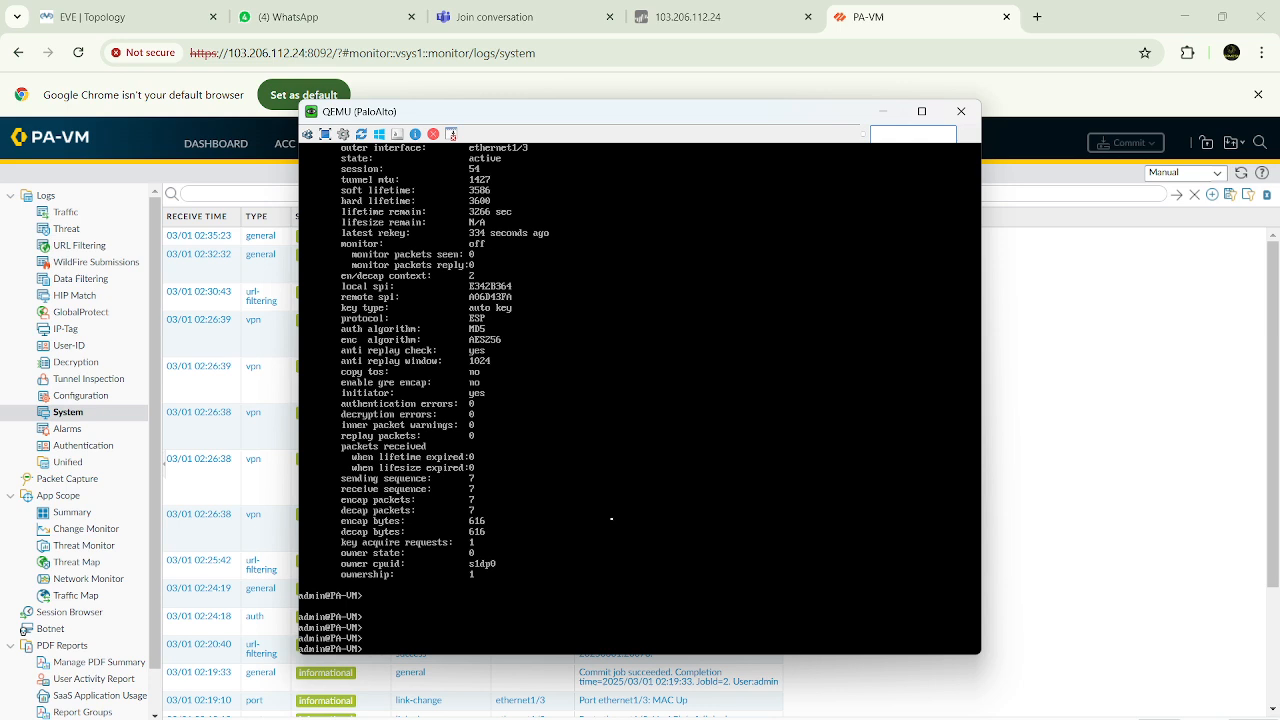
text(ess mp-log)
key(Tab)
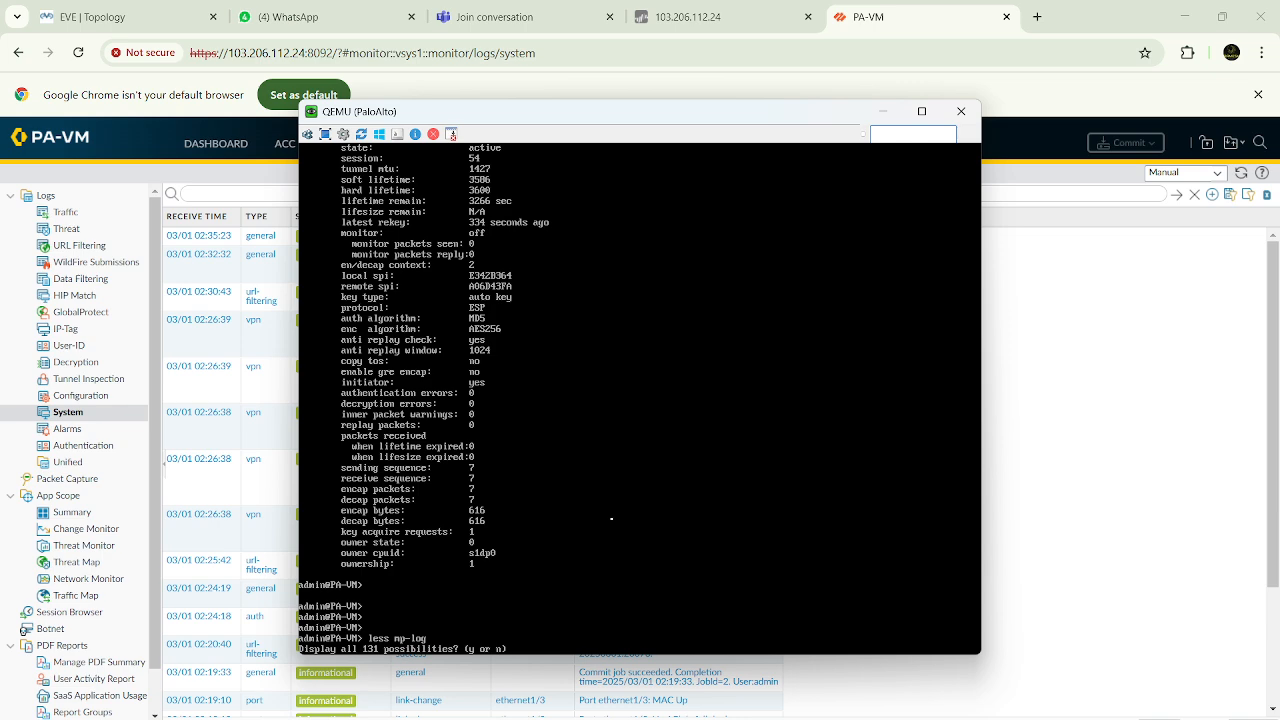
key(n)
key(Return)
Run less mp-log ikemgr.log, page through the IKE negotiation entries, and minimize the console
key(Return)
key(Return)
key(Return)
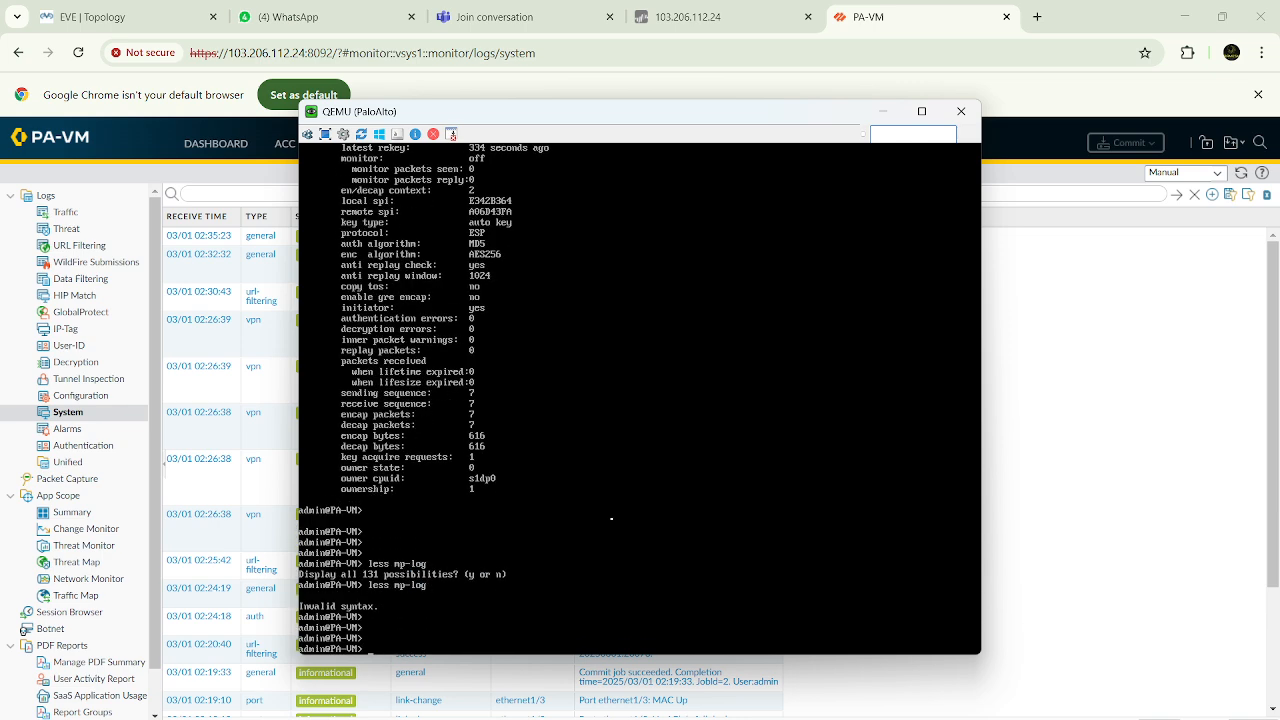
key(Up)
text(ikemgr.log)
key(Return)
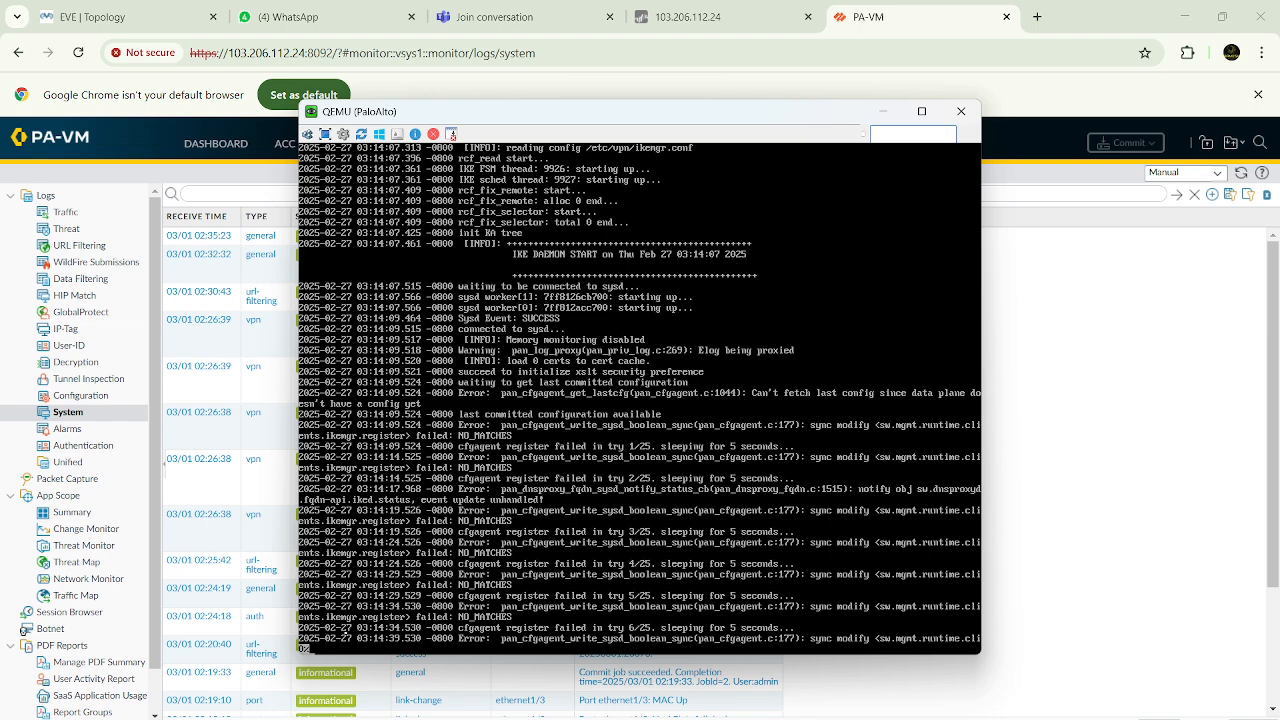
key(space)
key(space)
key(space)
key(space)
key(space)
key(space)
key(space)
key(space)
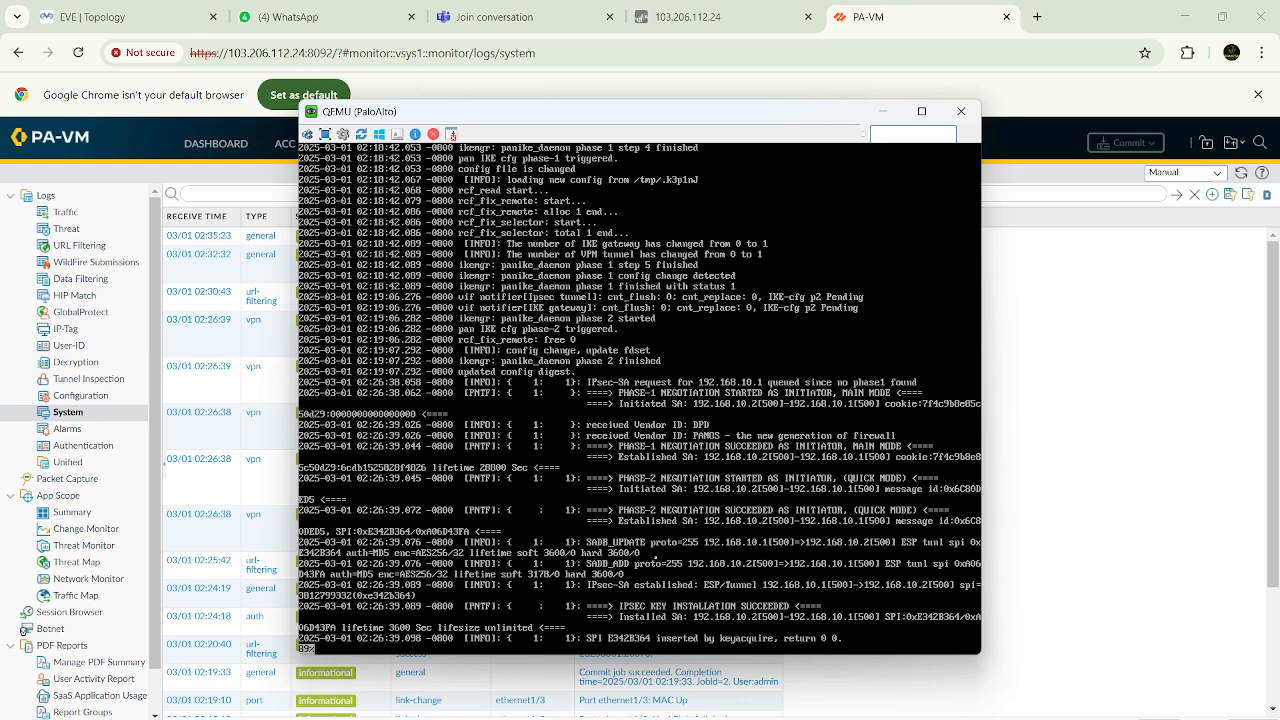
click(883, 112)
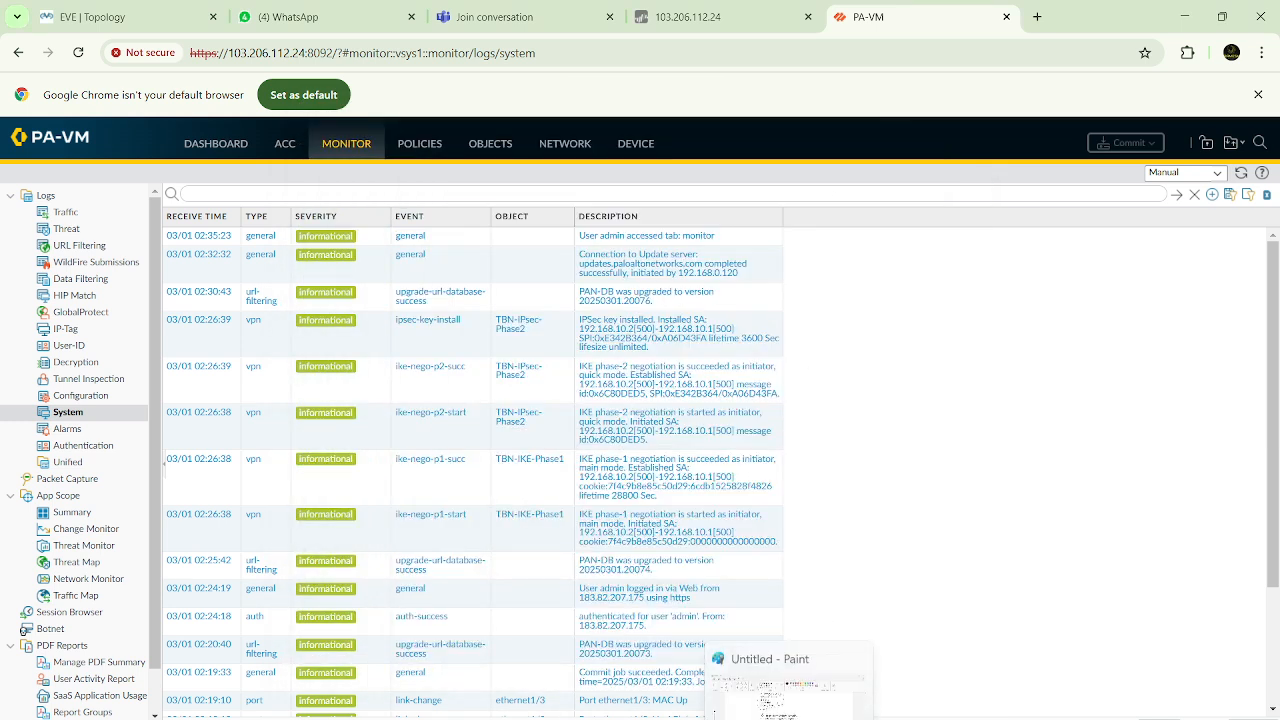
Switch to Paint and add the text "UDP 500" in the empty area beside the numbered security list
click(786, 697)
scroll(680, 403, down, 6)
scroll(680, 403, up, 10)
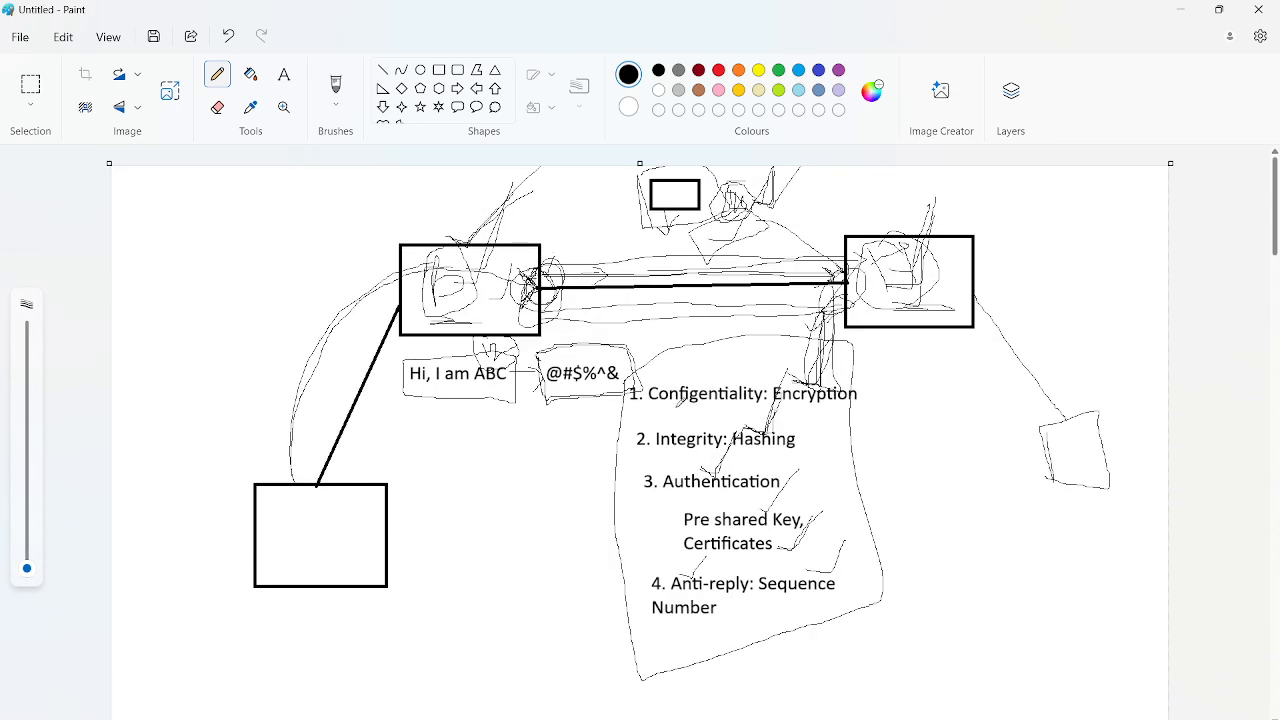
scroll(680, 400, down, 3)
scroll(514, 260, up, 3)
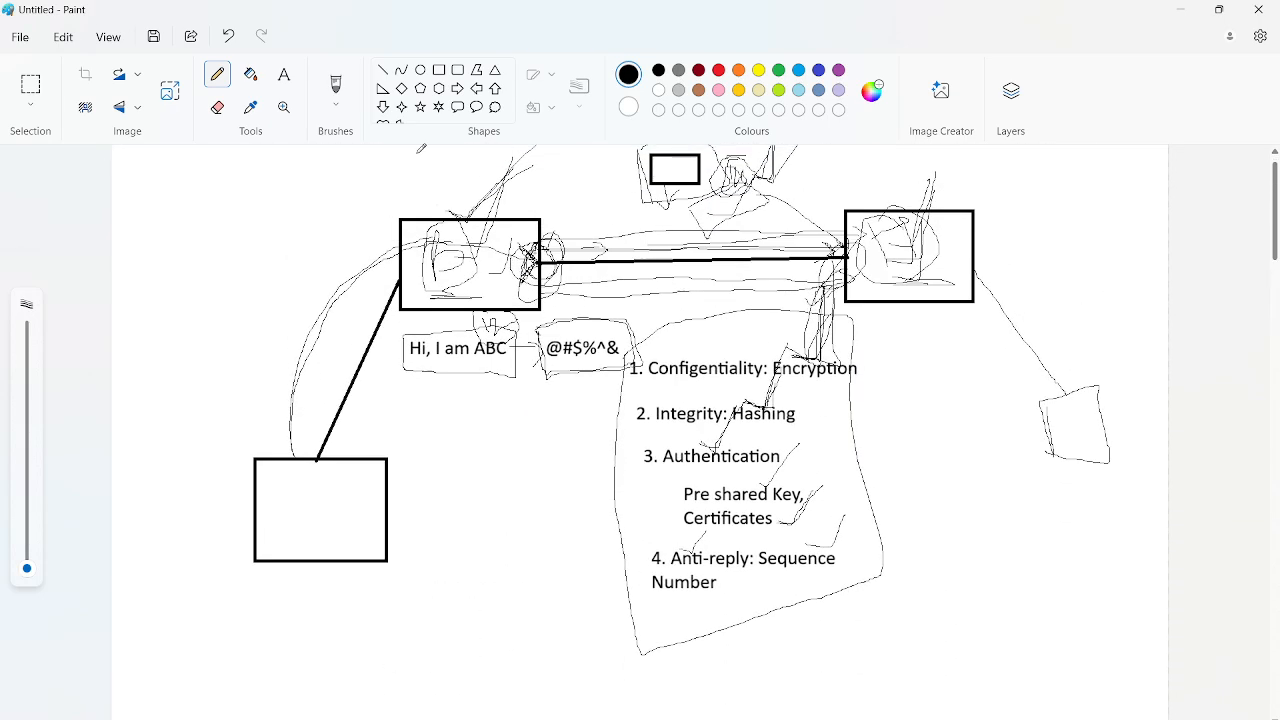
click(284, 75)
click(441, 497)
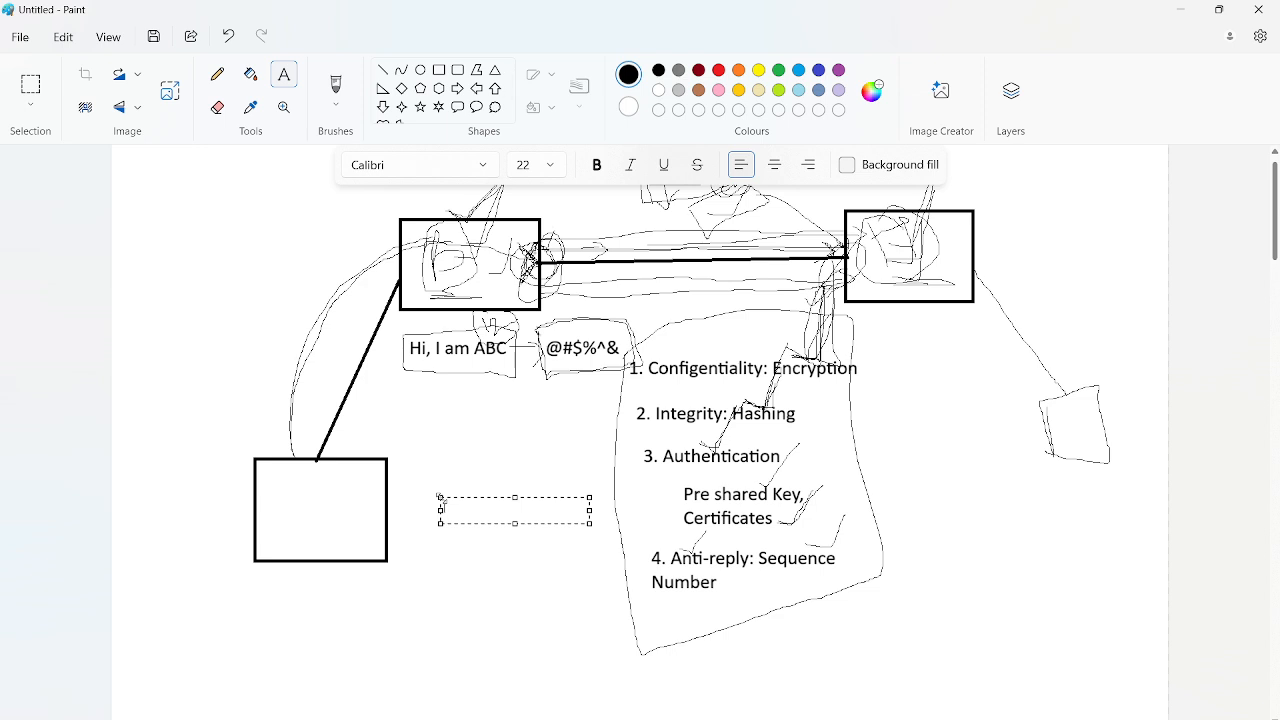
text(UDP 500)
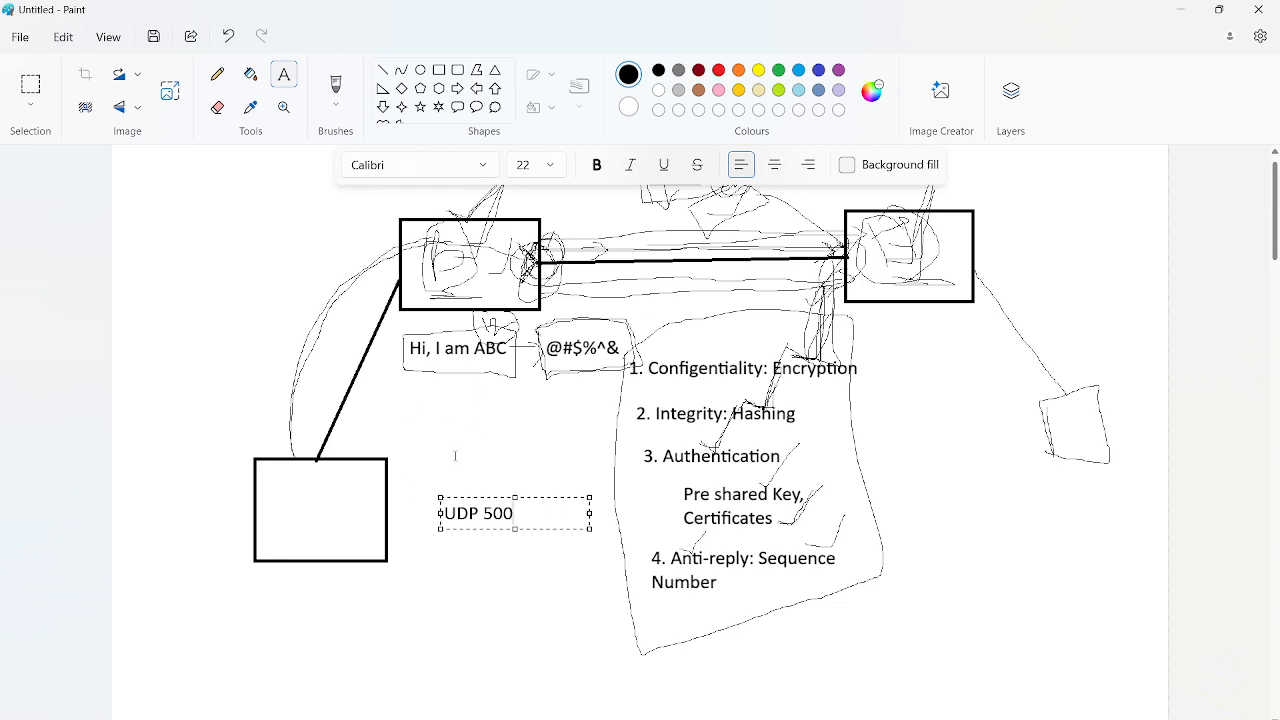
click(455, 456)
drag(437, 499, 526, 523)
click(493, 446)
Reopen the Troubleshooting Scenarios slide to review the "If Phase-1 is down" heading, then minimize the presentation
key(alt+Tab)
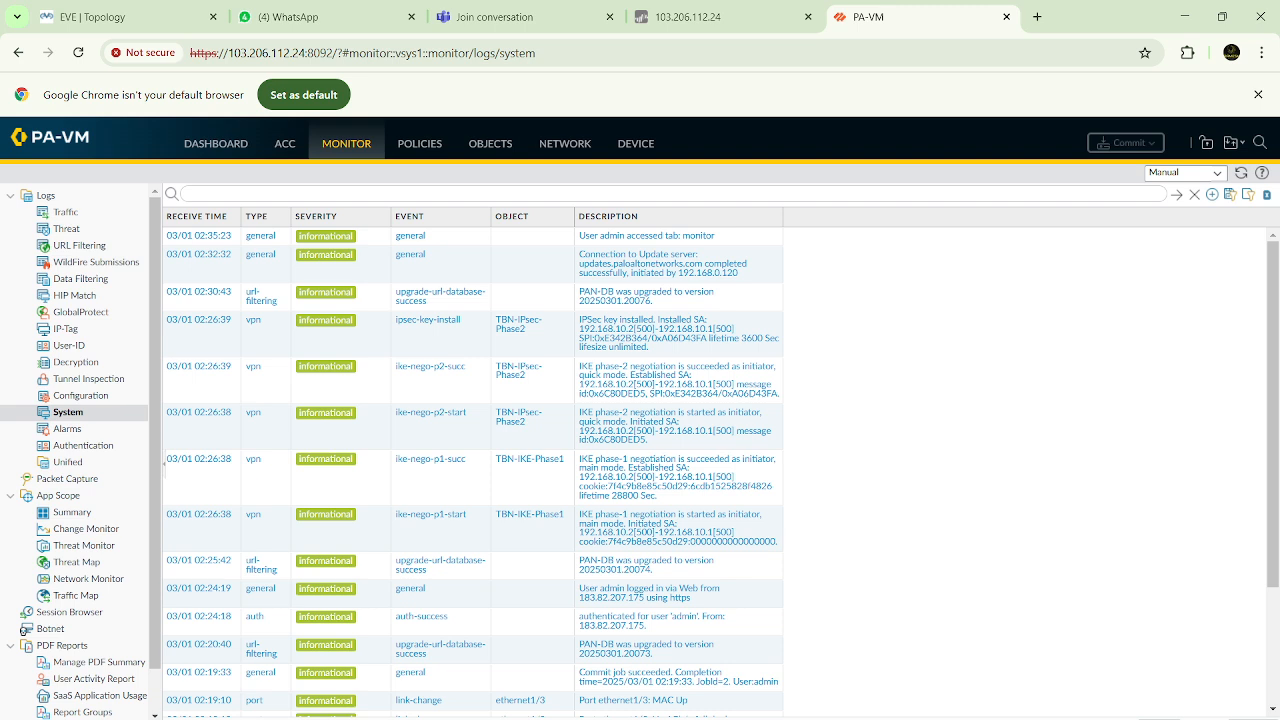
click(776, 708)
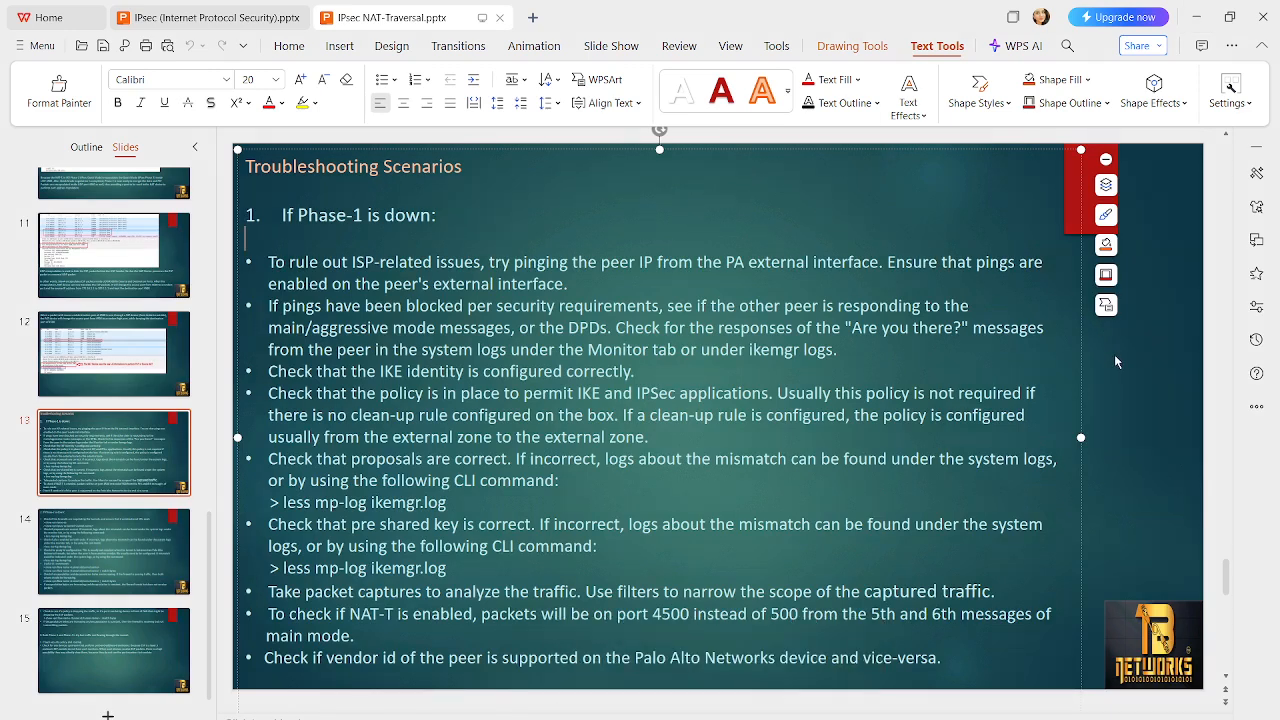
drag(281, 213, 454, 213)
click(515, 215)
click(1197, 18)
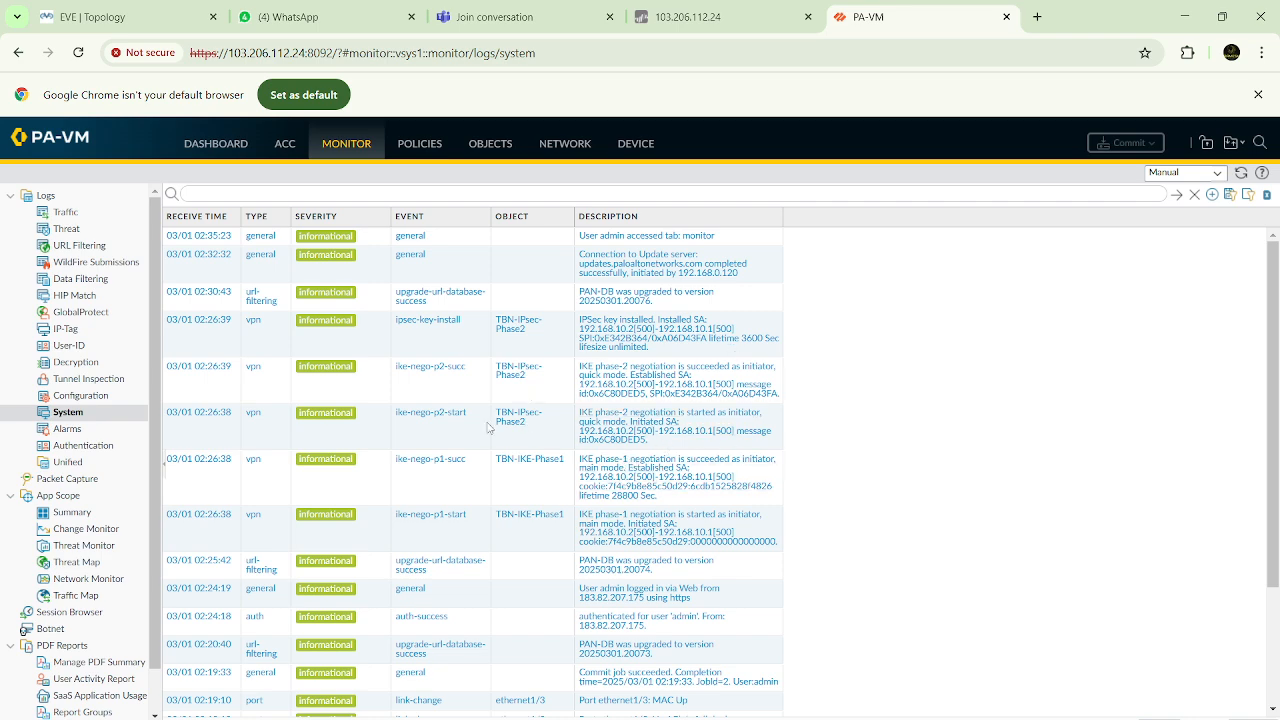
Return to the troubleshooting slide and examine the less mp-log ikemgr.log command under the proposal check
key(alt+Tab)
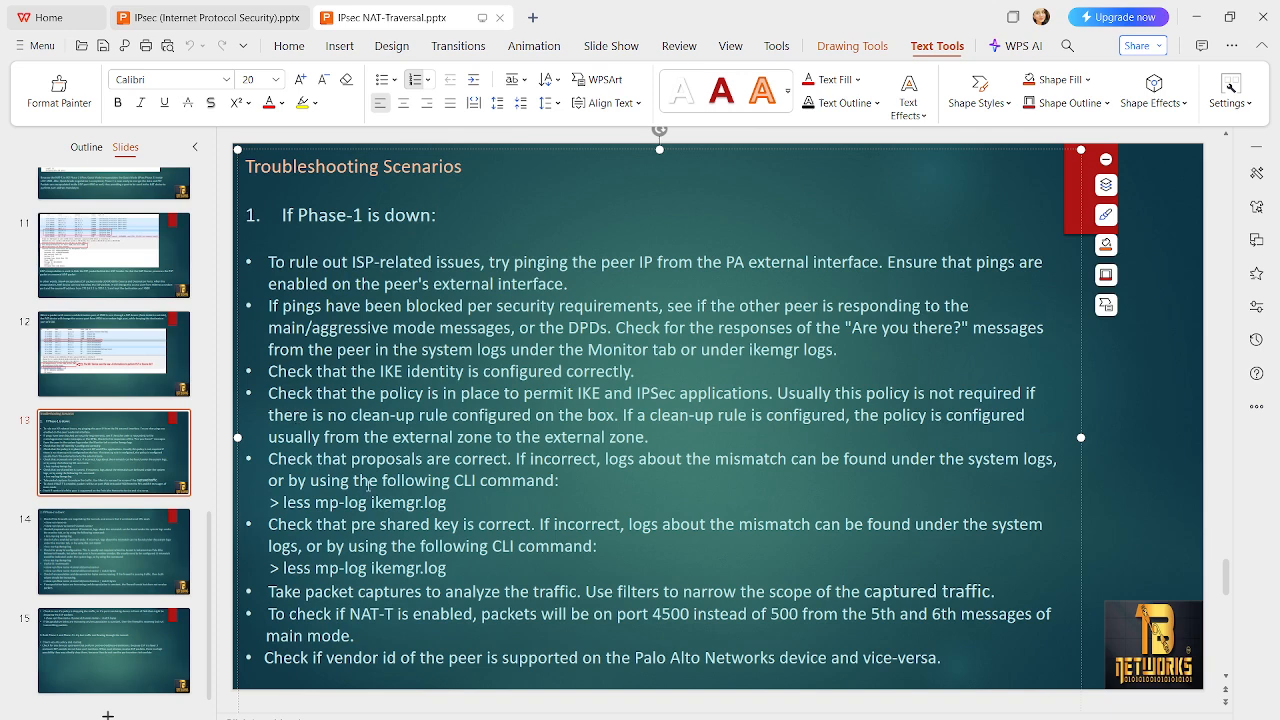
drag(283, 503, 453, 525)
click(388, 503)
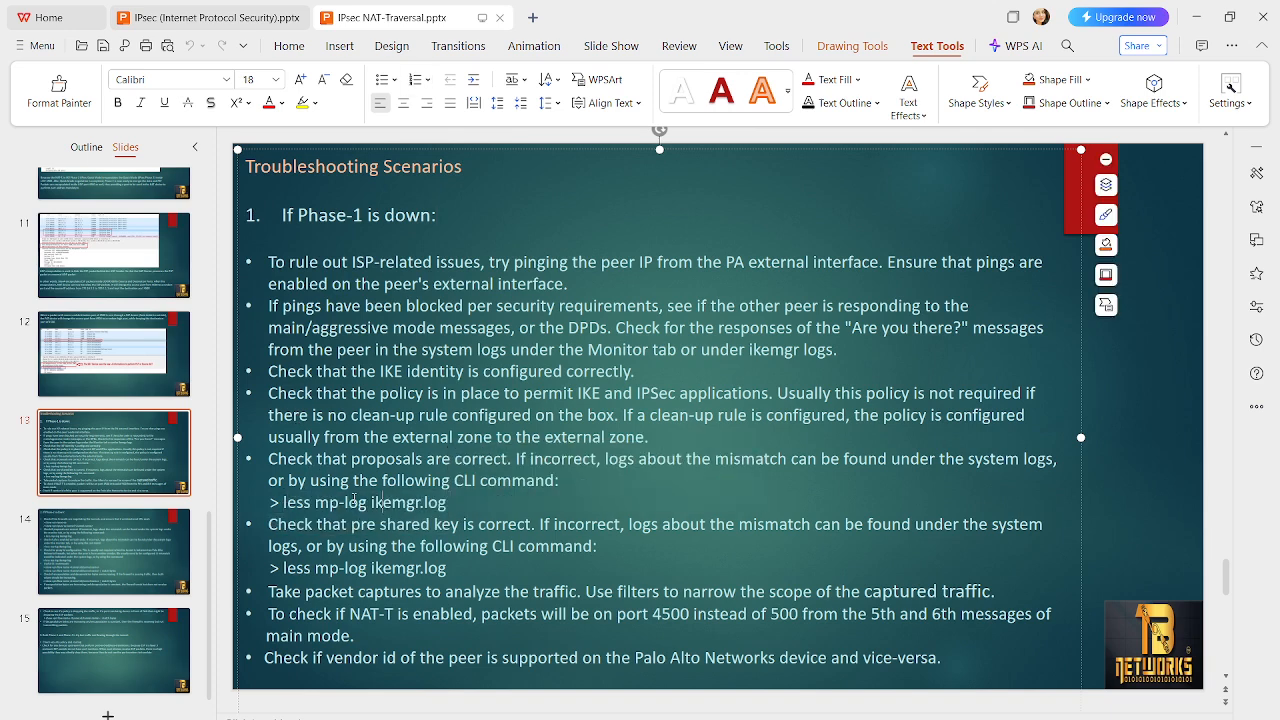
double_click(292, 502)
triple_click(292, 502)
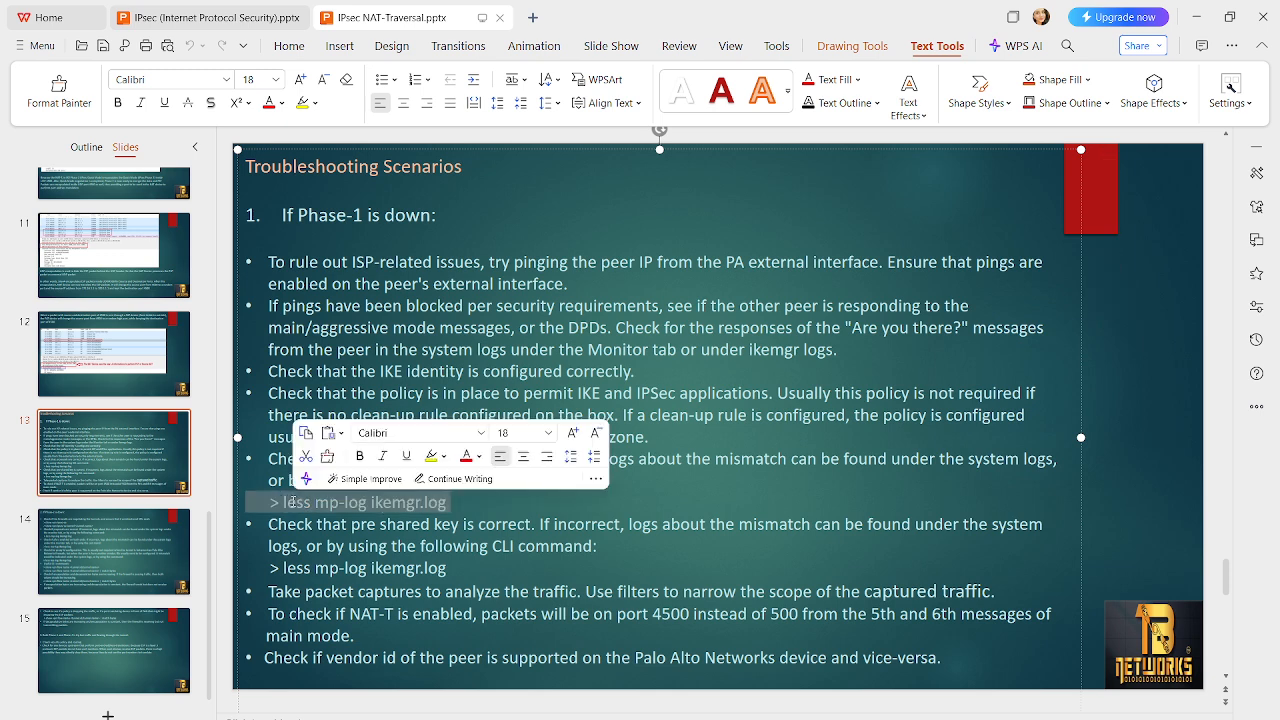
click(293, 502)
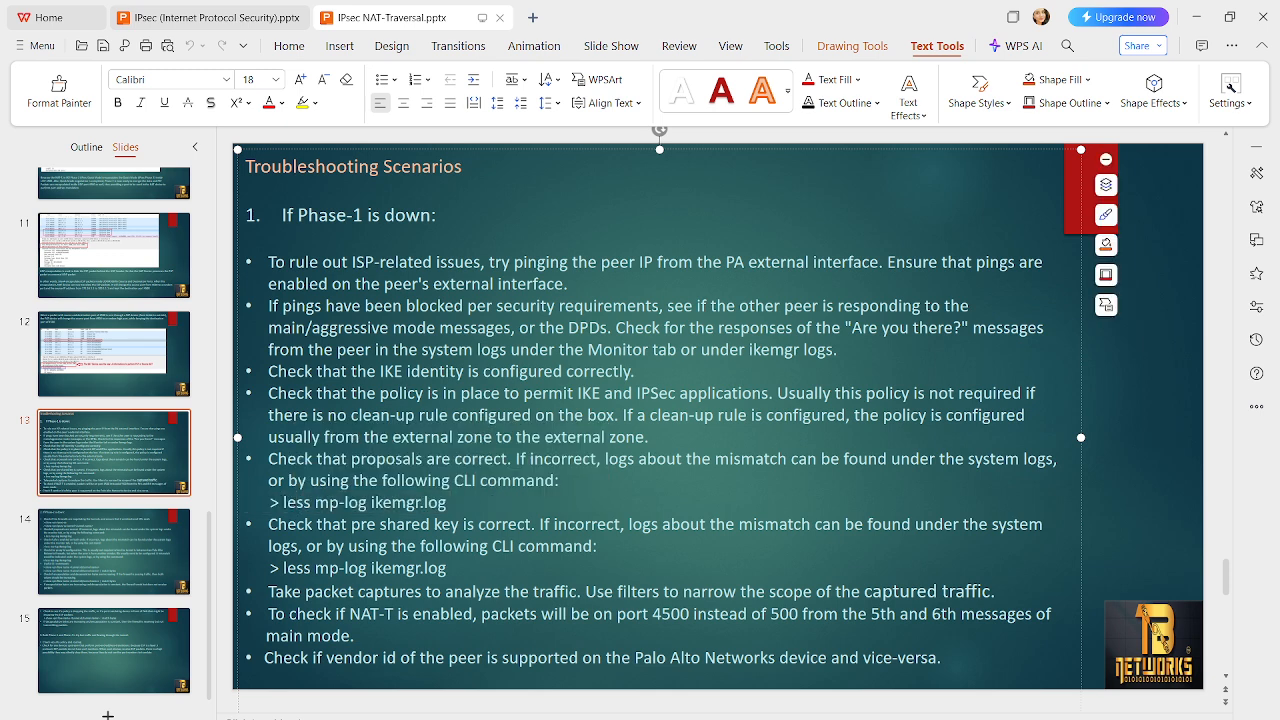
Bring the second firewall's console to the front and leave the IKE log for the command prompt
mouse_move(935, 719)
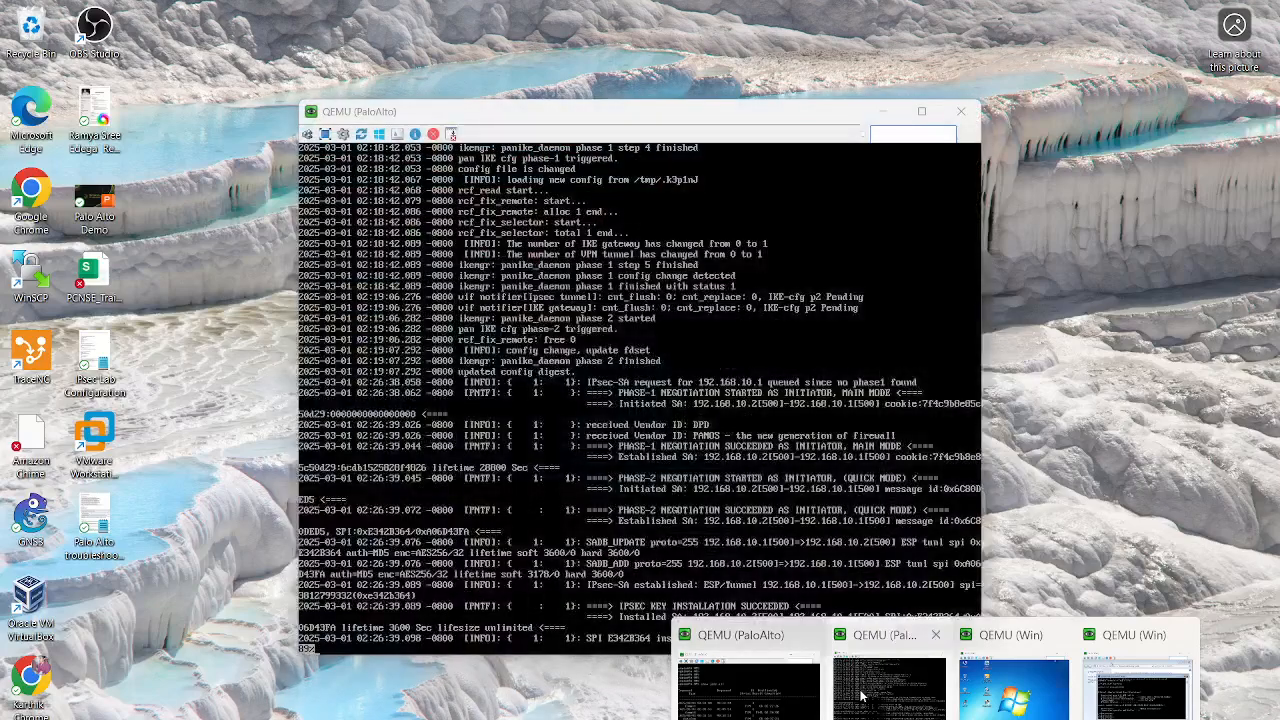
click(863, 694)
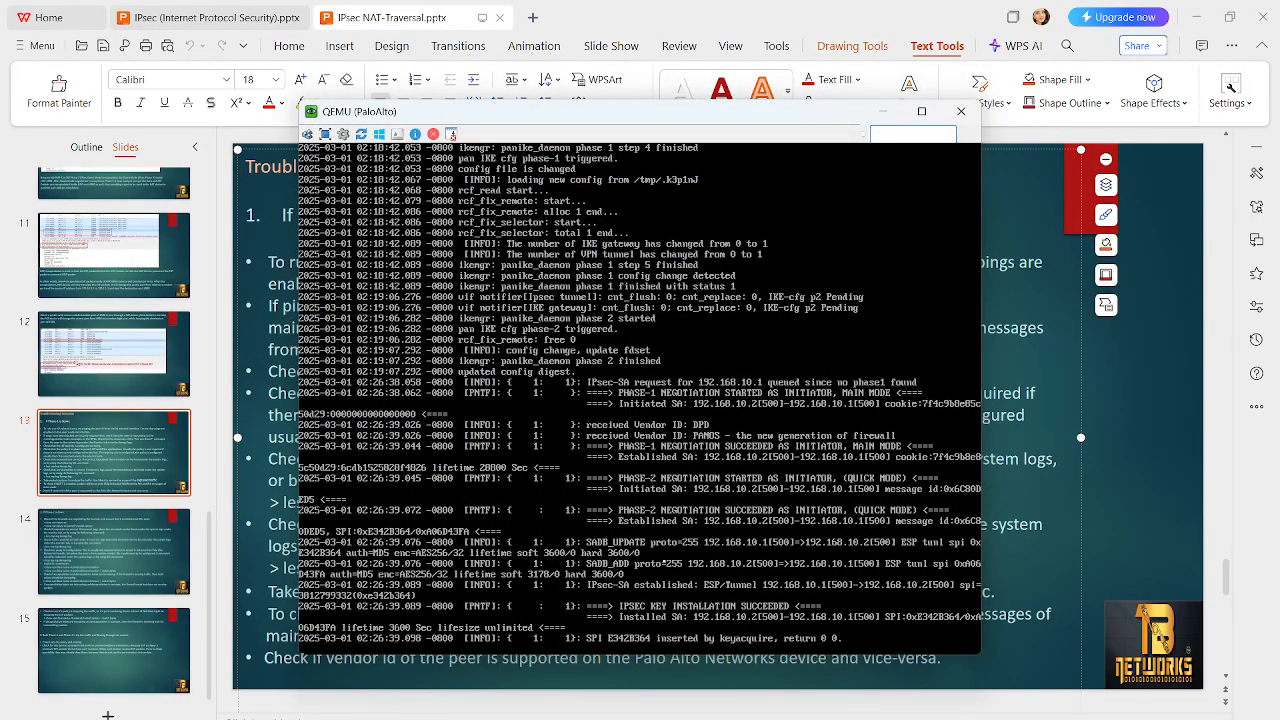
key(Return)
key(Return)
key(Return)
key(Return)
key(Return)
key(Return)
key(Return)
key(Return)
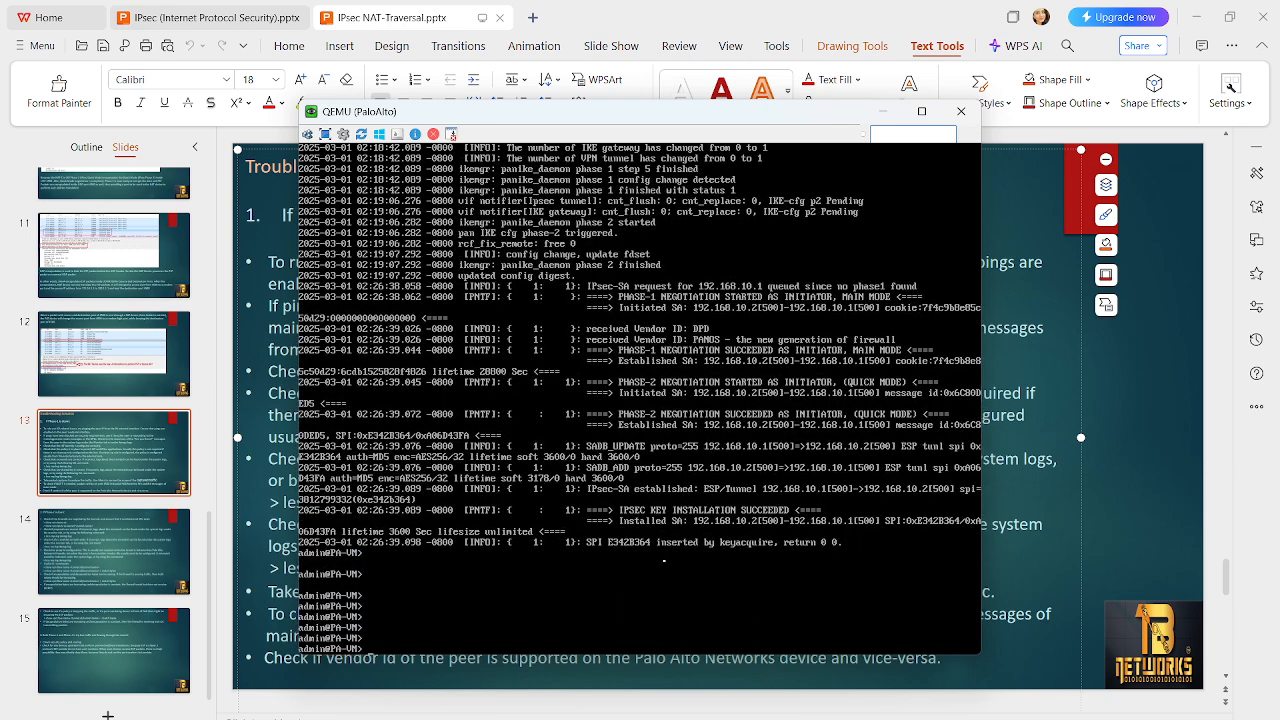
Discard the recalled less command and enter tail follow yes mp-log at the second firewall's prompt
text(less mp-log ikemgr.log)
key(ctrl+u)
text(tail follow yes mp-log)
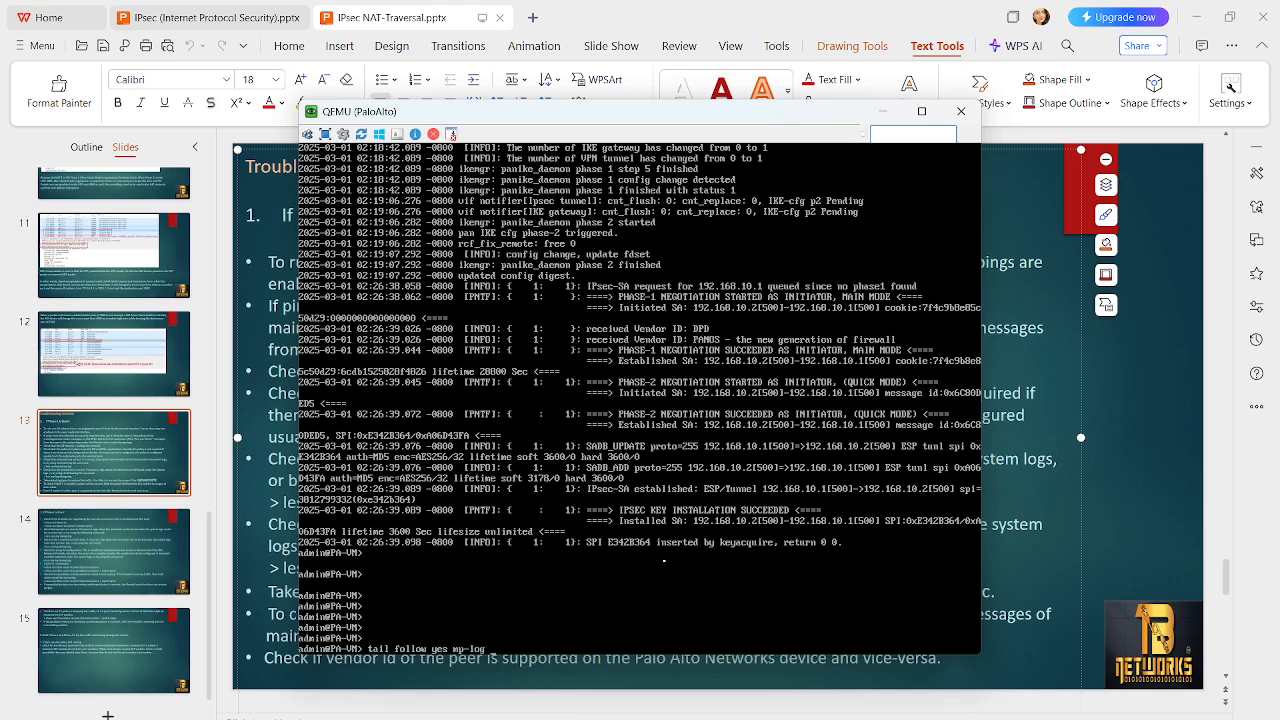